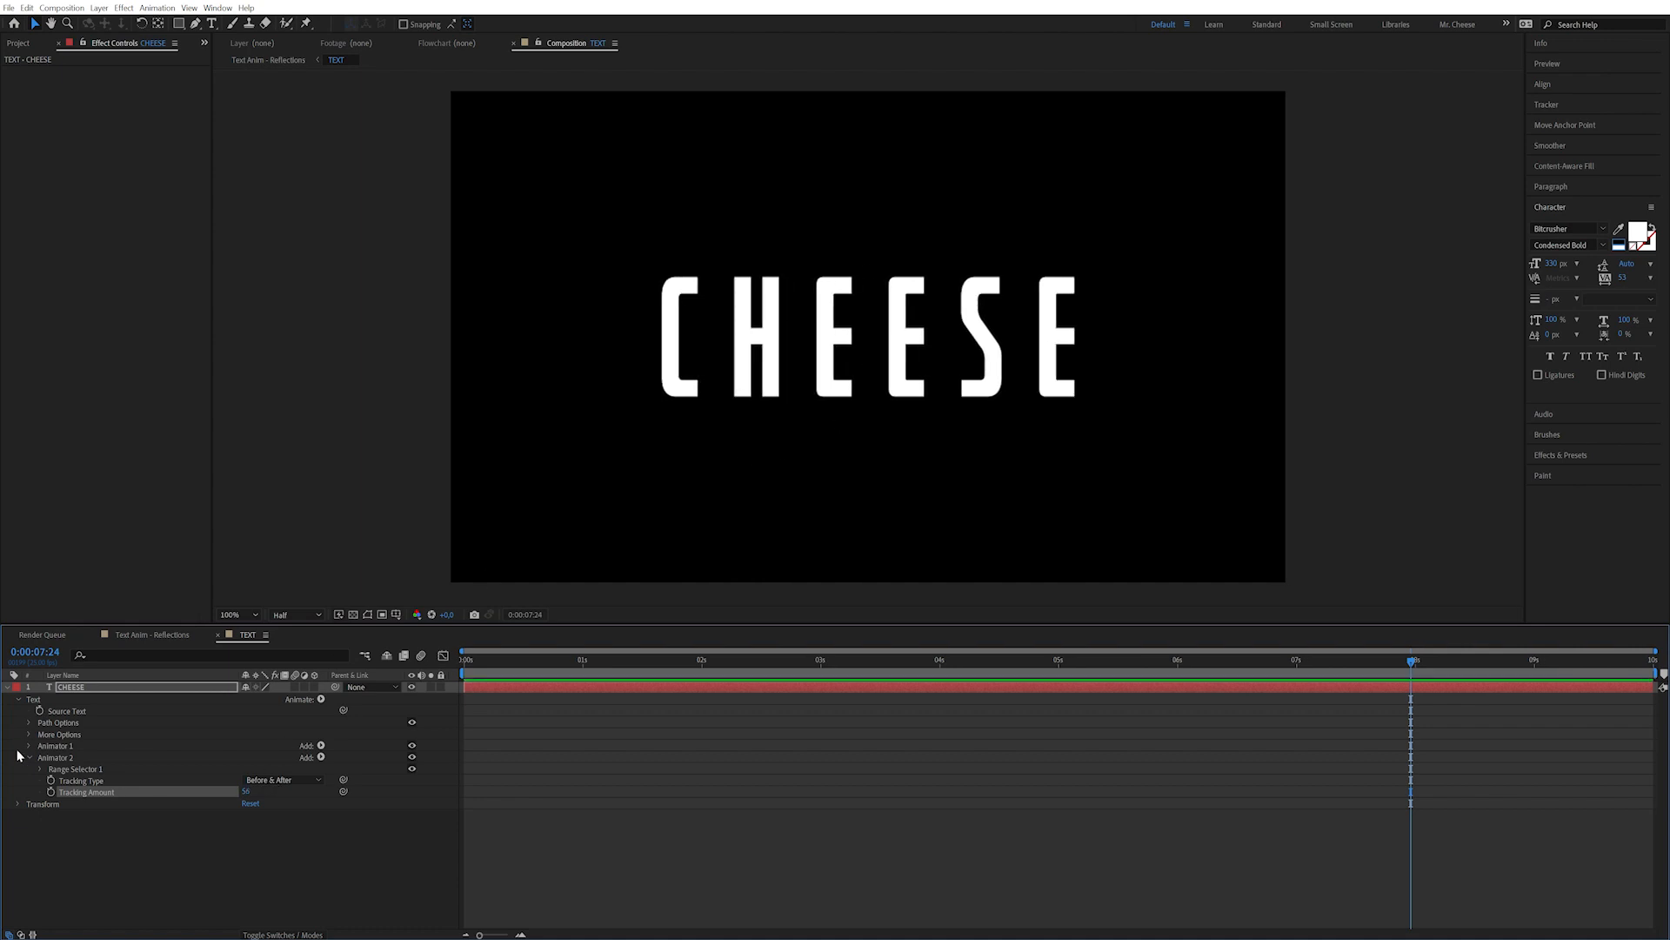
Set a Tracking Amount keyframe on the CHEESE layer at the current time.
click(50, 792)
Set CHEESE's Tracking Amount to 0 at 0:00, preview the spreading letters, and collapse the layer.
drag(502, 662, 448, 670)
click(146, 831)
mouse_move(242, 793)
mouse_down()
mouse_move(222, 794)
mouse_move(250, 794)
mouse_up()
click(250, 792)
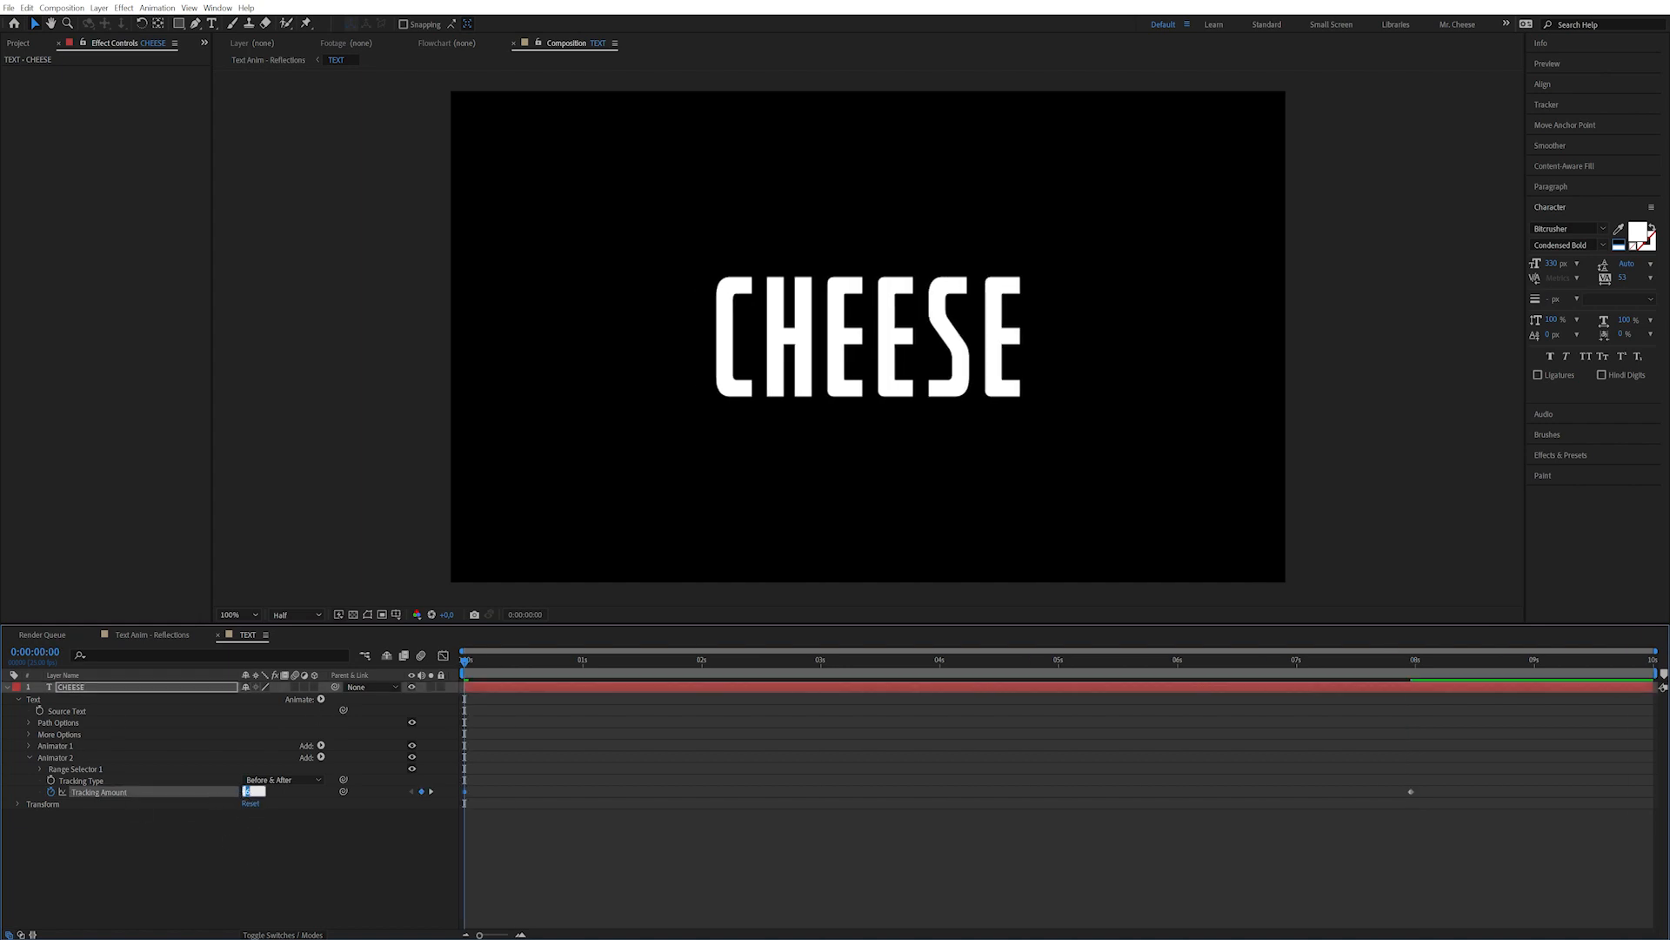
text(0)
key(Return)
drag(558, 658, 873, 661)
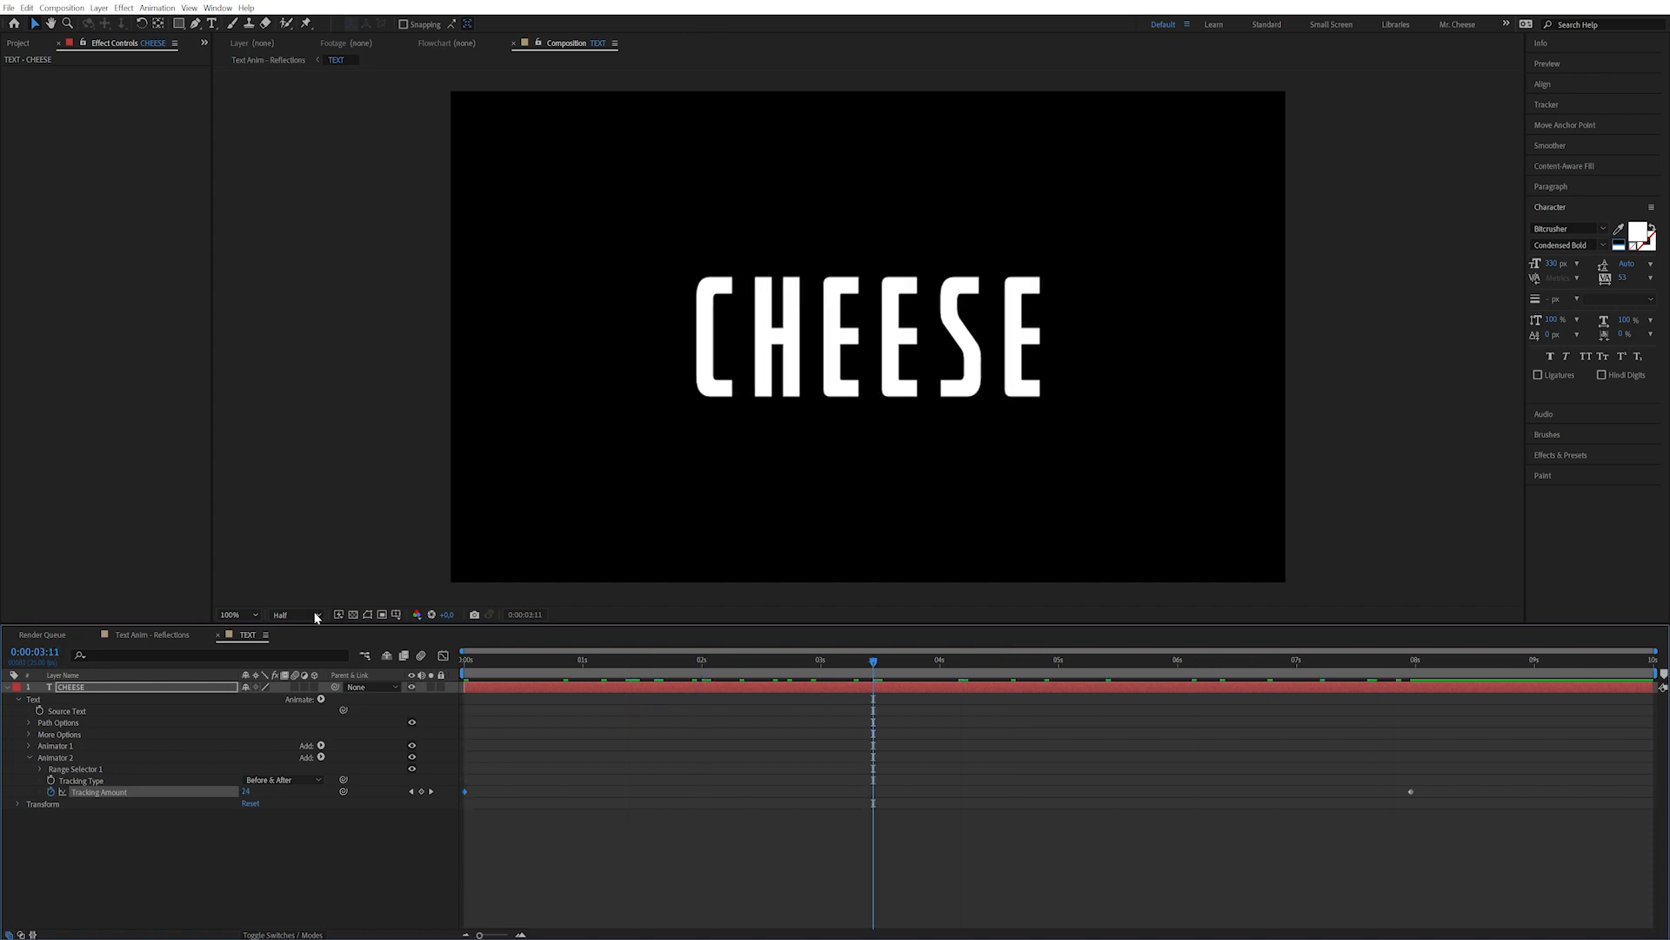
click(8, 688)
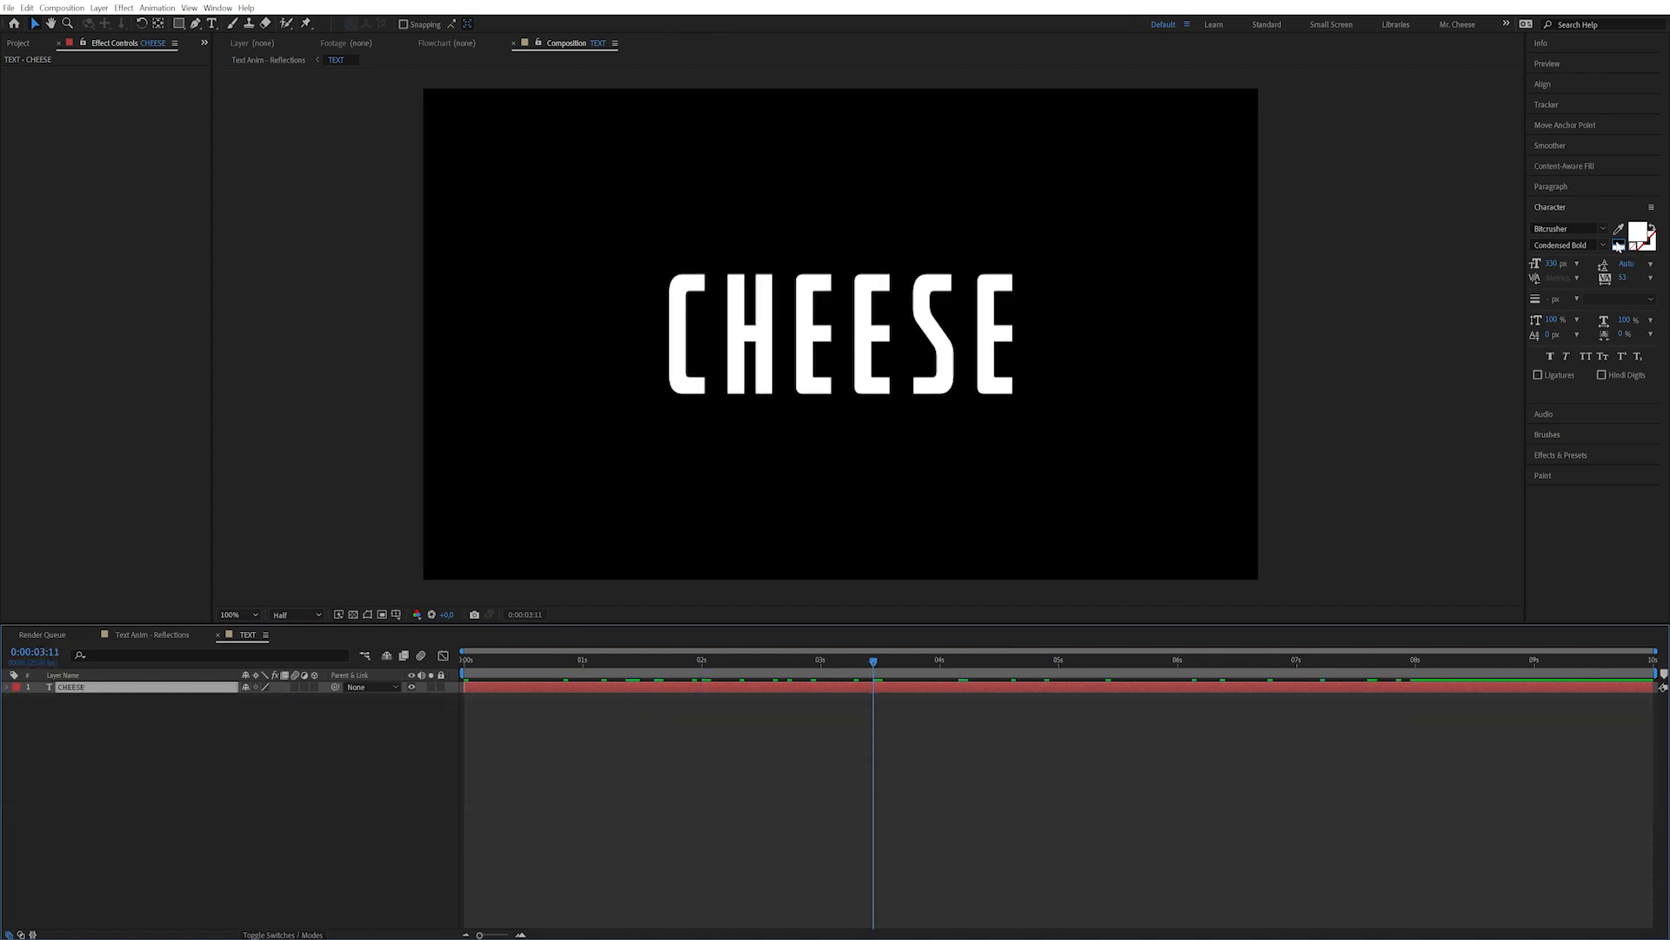
Make the text fill black and apply Fractal Noise with Basic fractal type and Block noise.
click(1619, 245)
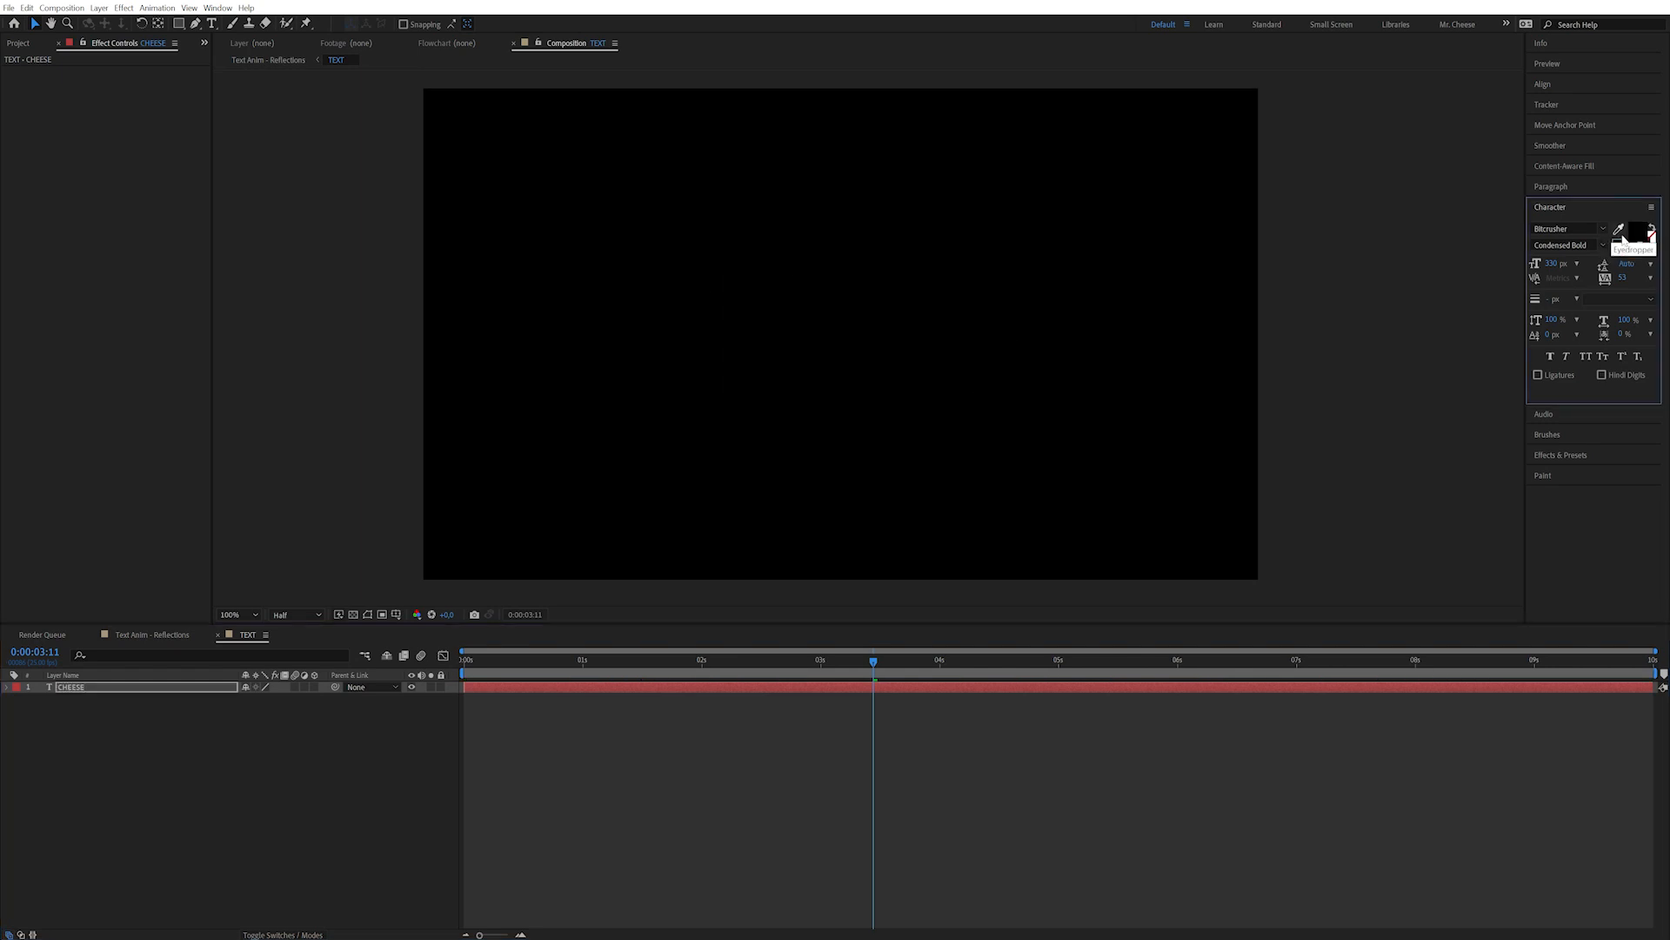
key(ctrl+5)
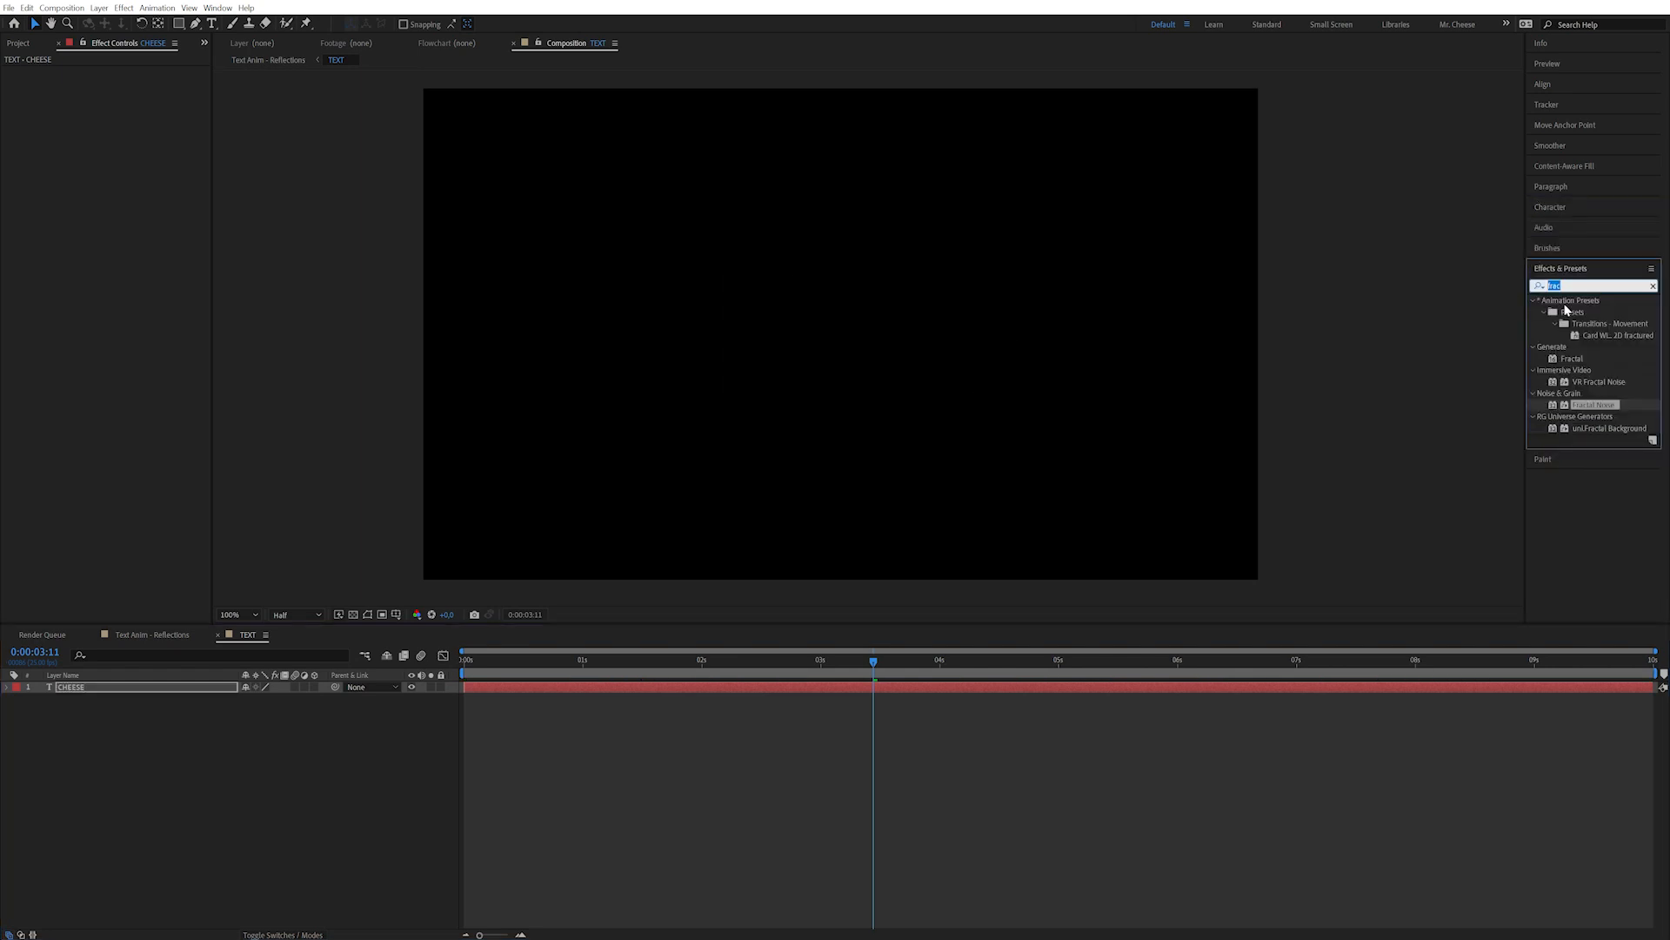
double_click(1597, 406)
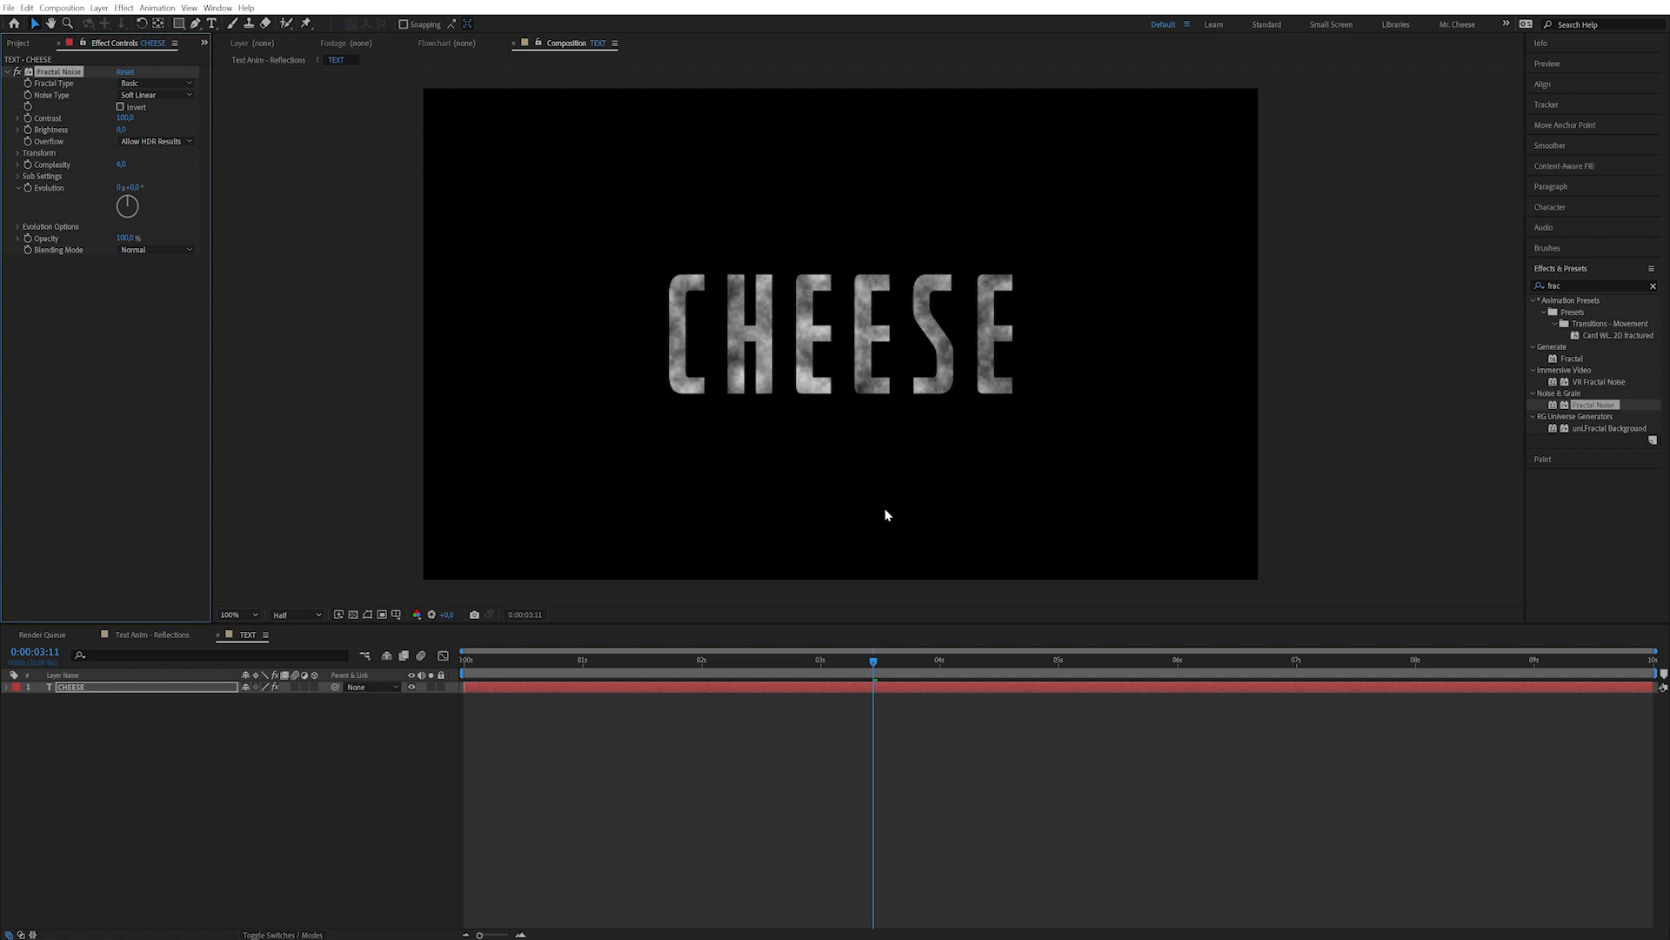
click(16, 153)
click(142, 82)
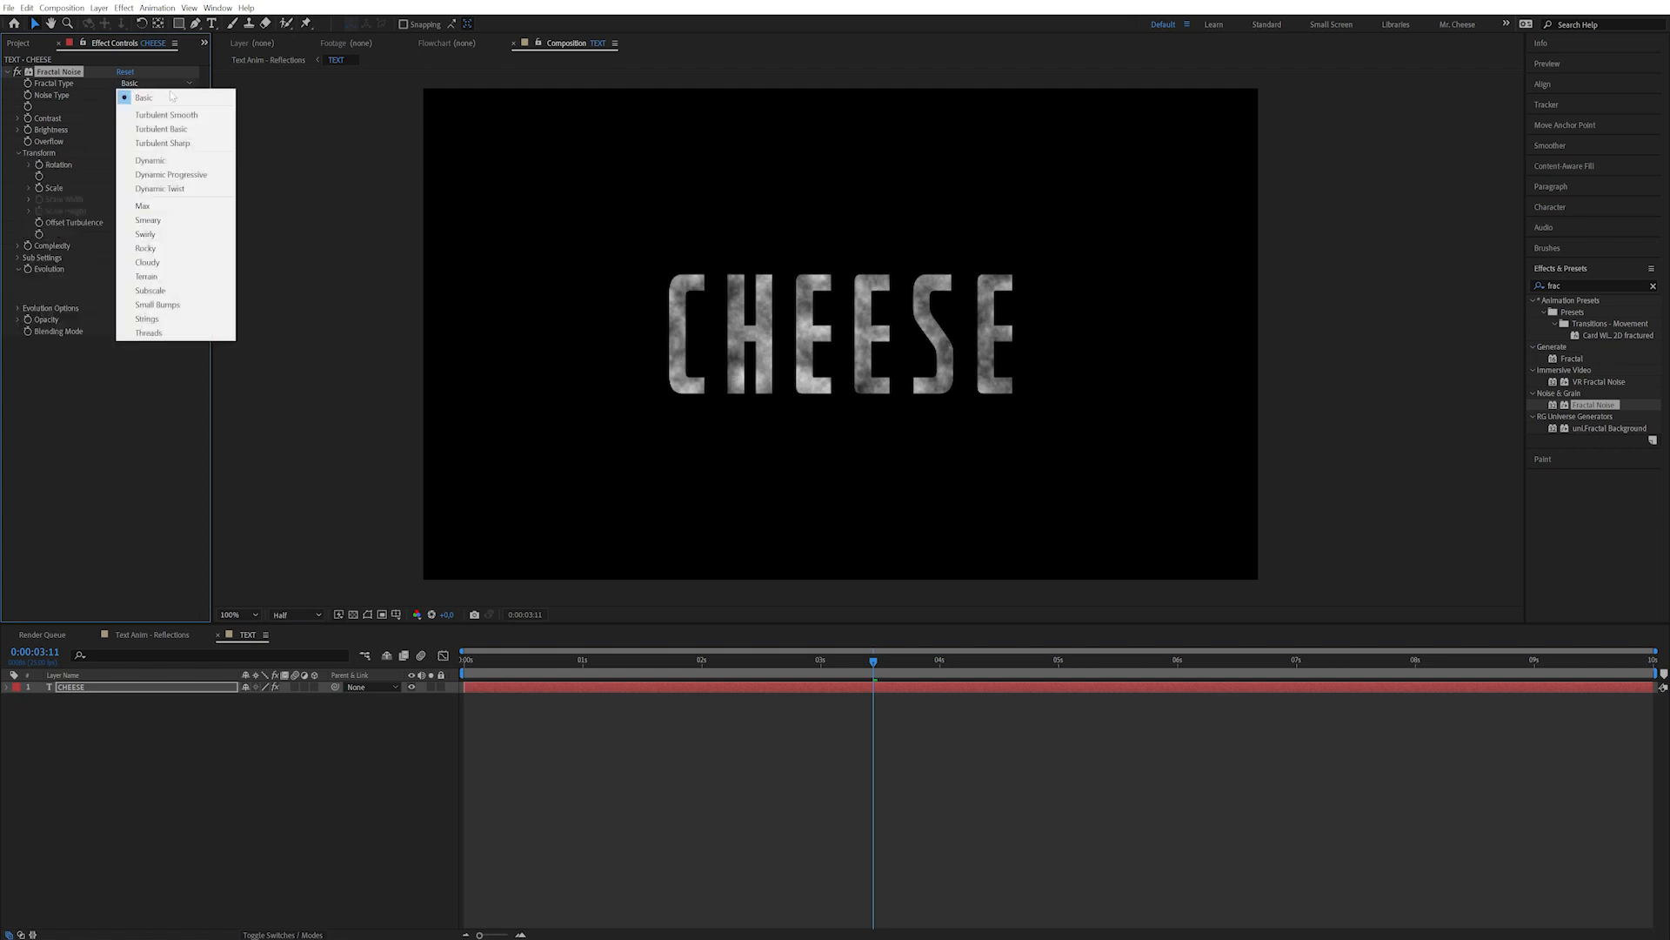
click(171, 98)
click(153, 95)
click(139, 97)
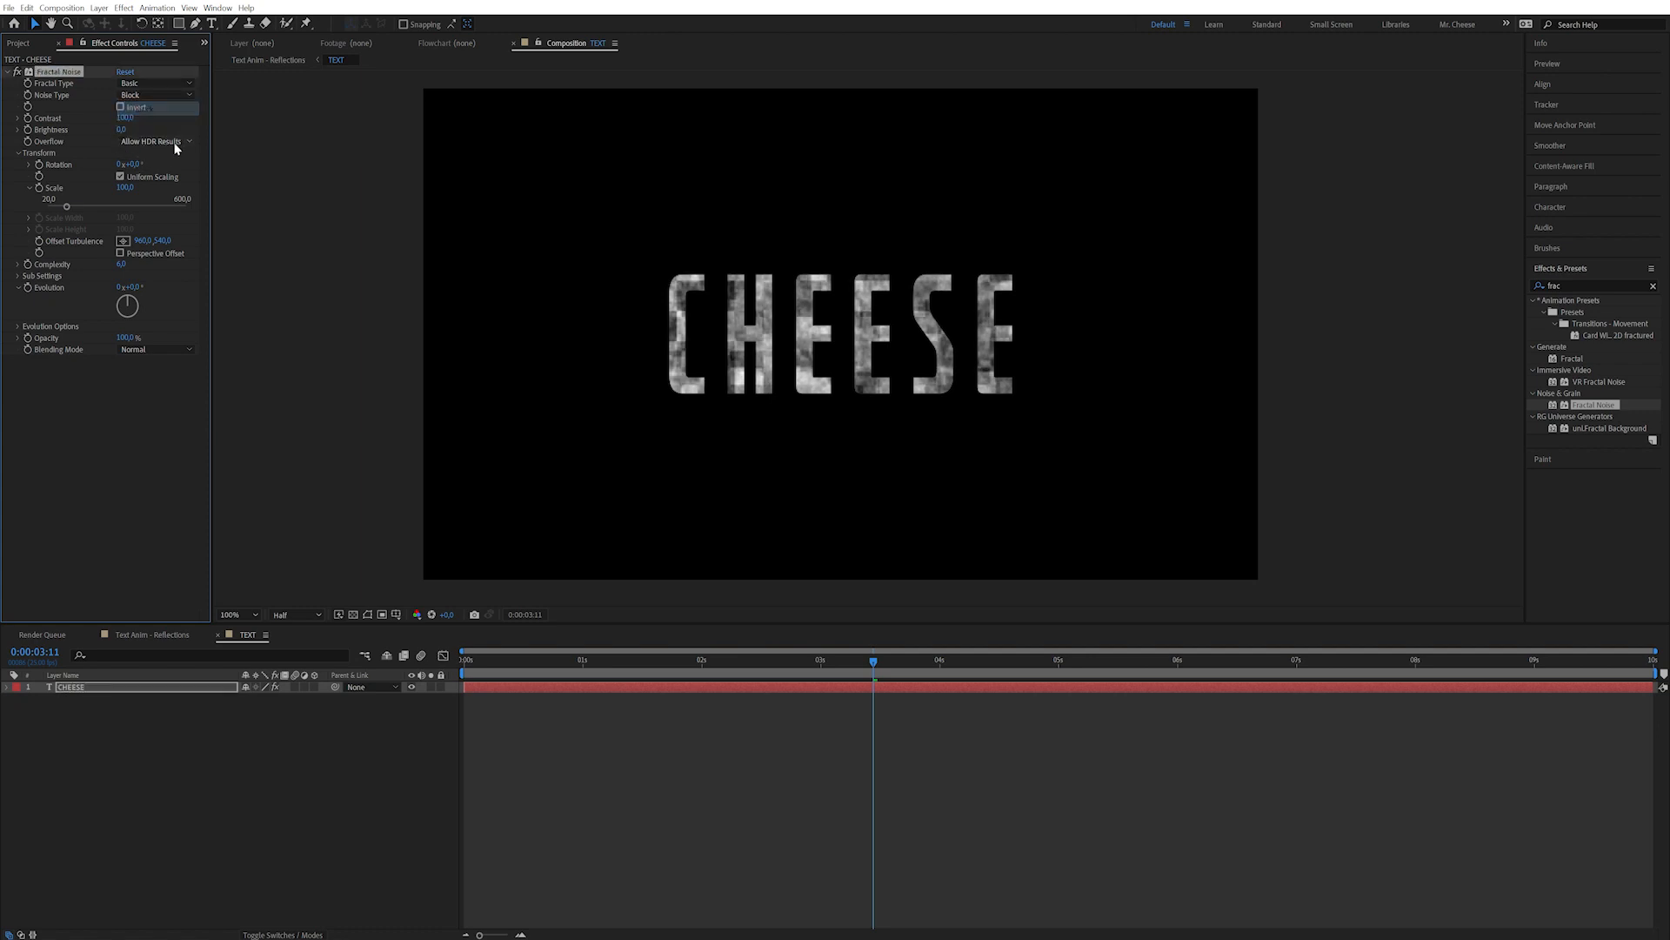
click(145, 470)
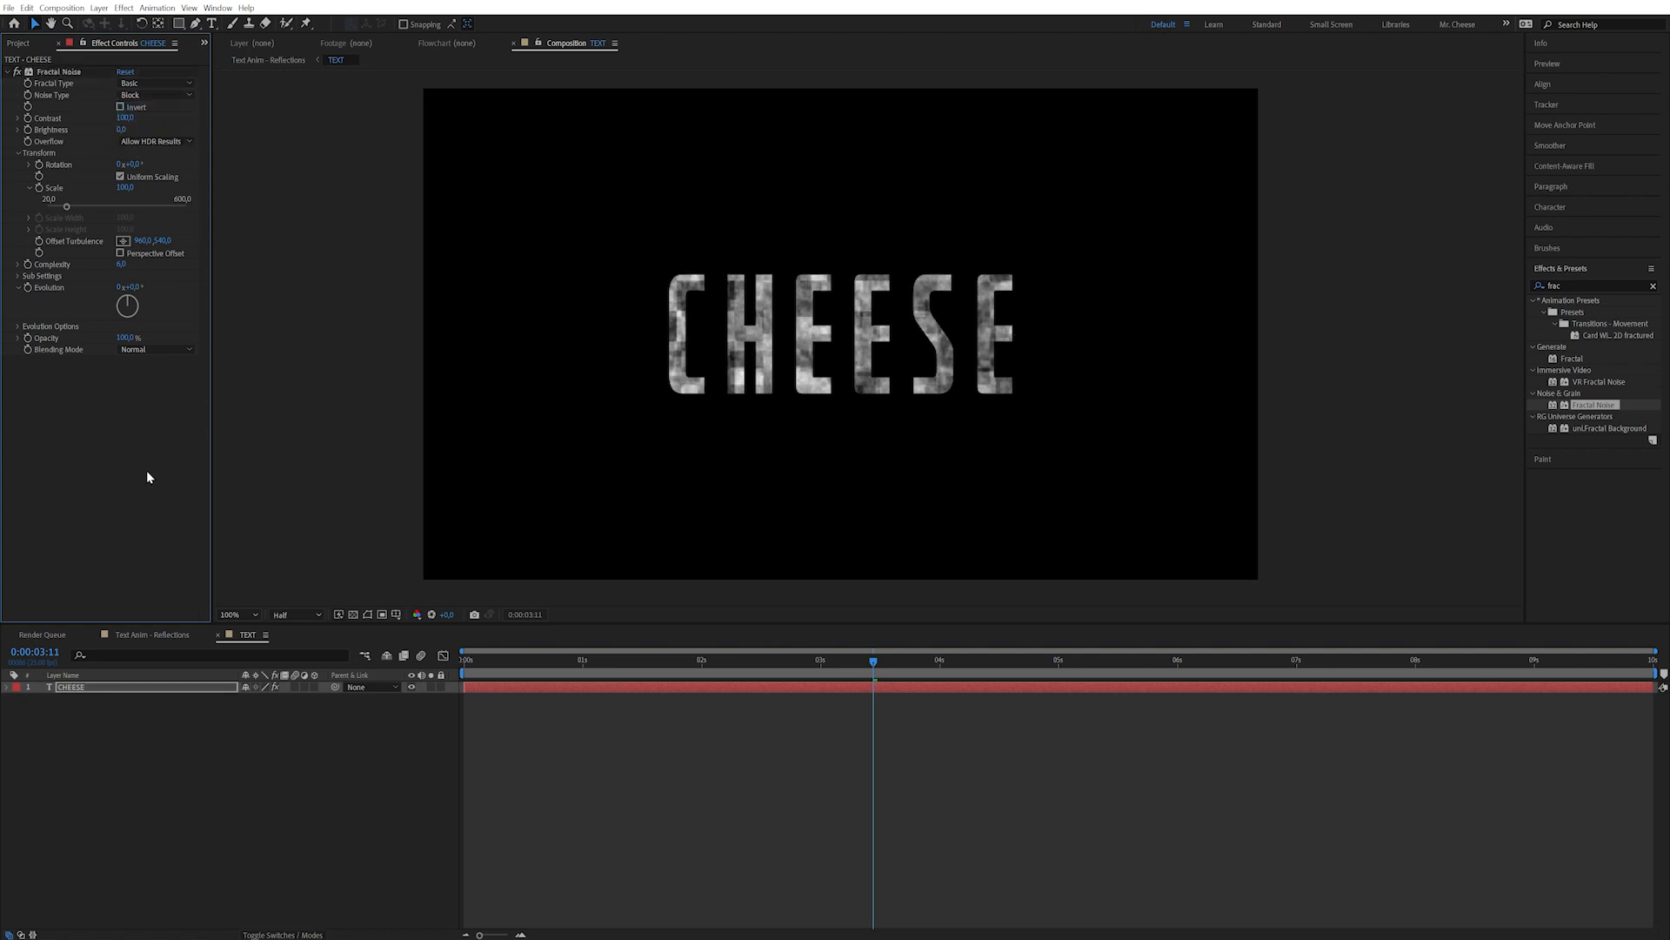
Turn off Uniform Scaling, raise Scale Height, Scale Width and Contrast, and preview the streaks.
click(119, 177)
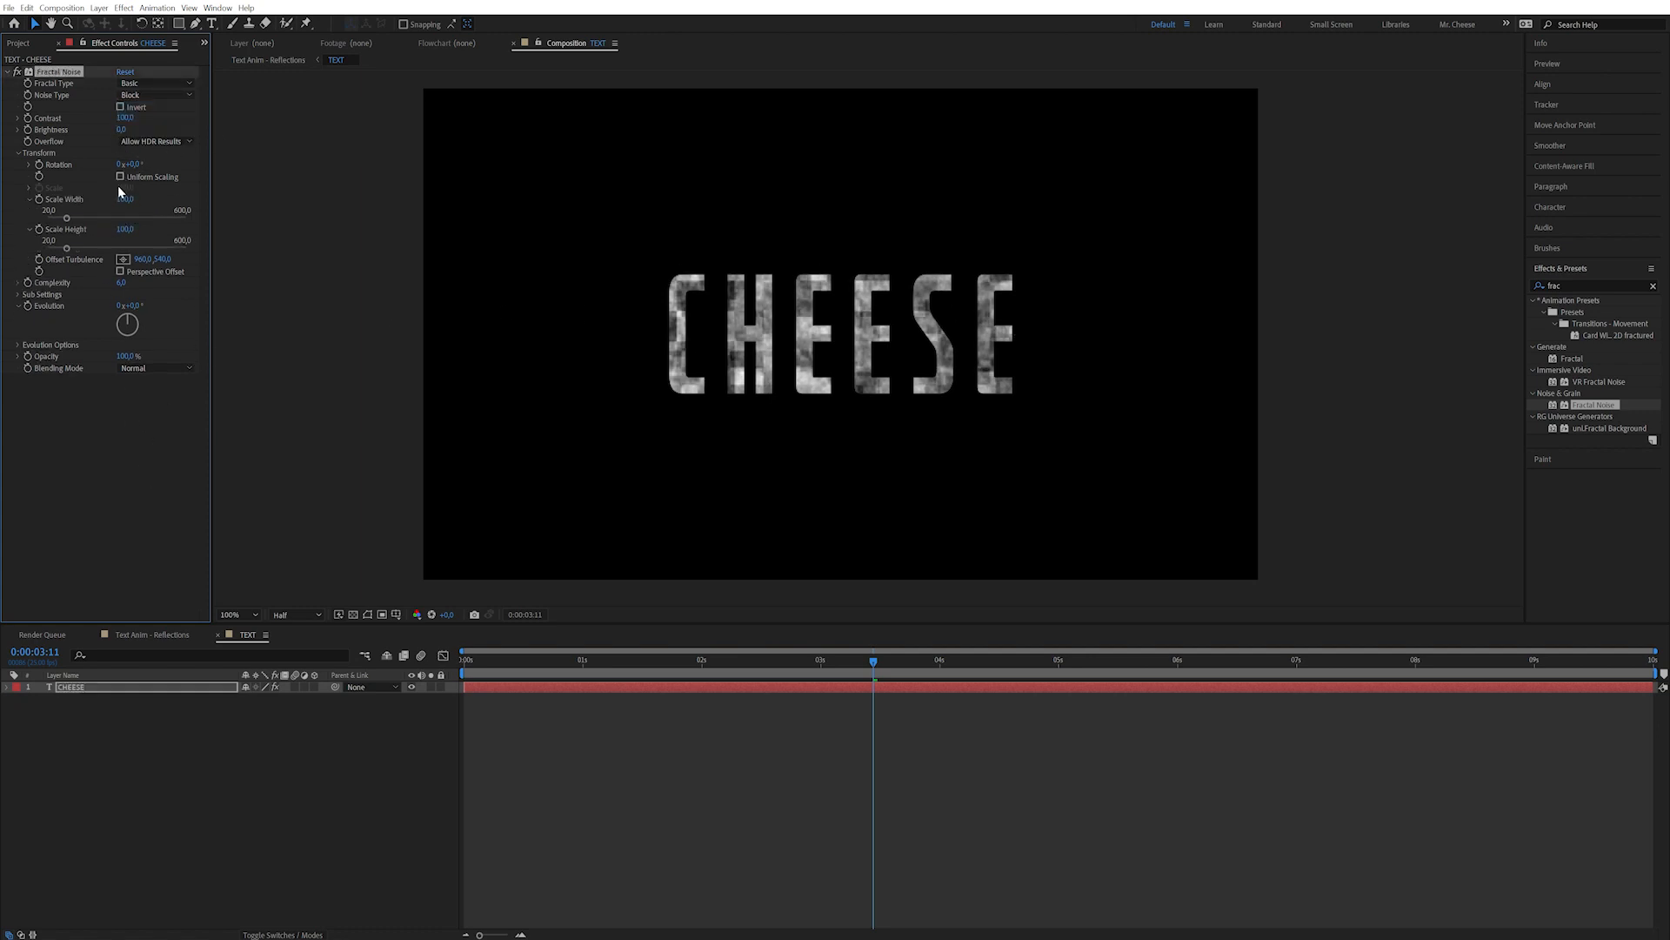
drag(126, 228, 730, 135)
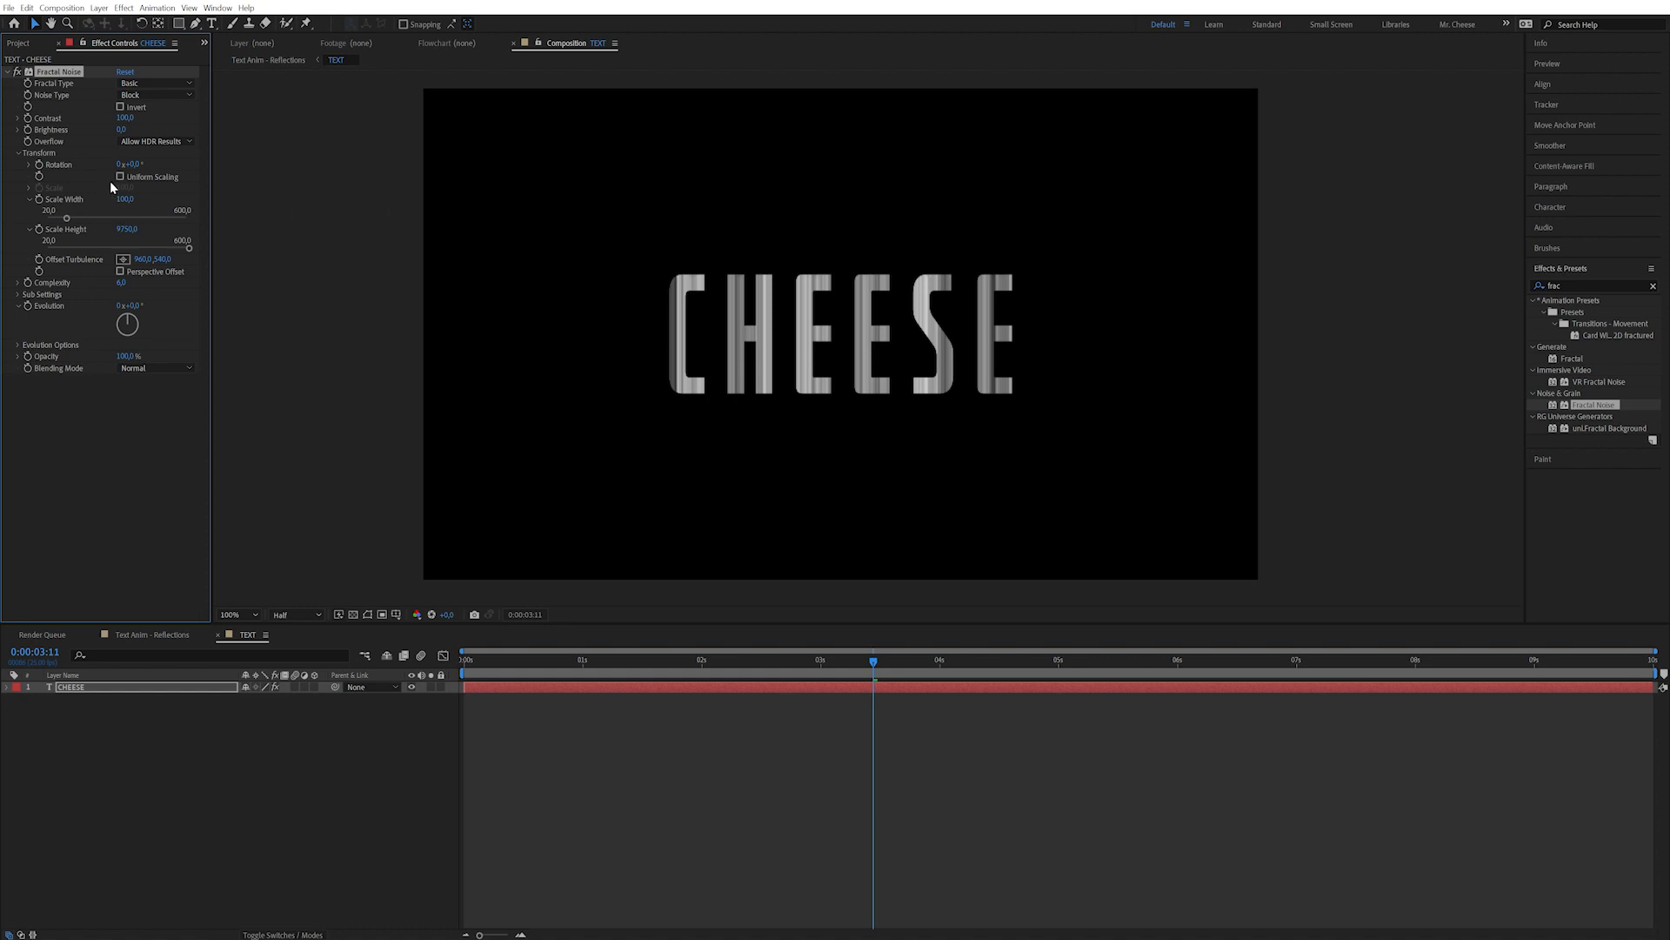
drag(125, 199, 771, 249)
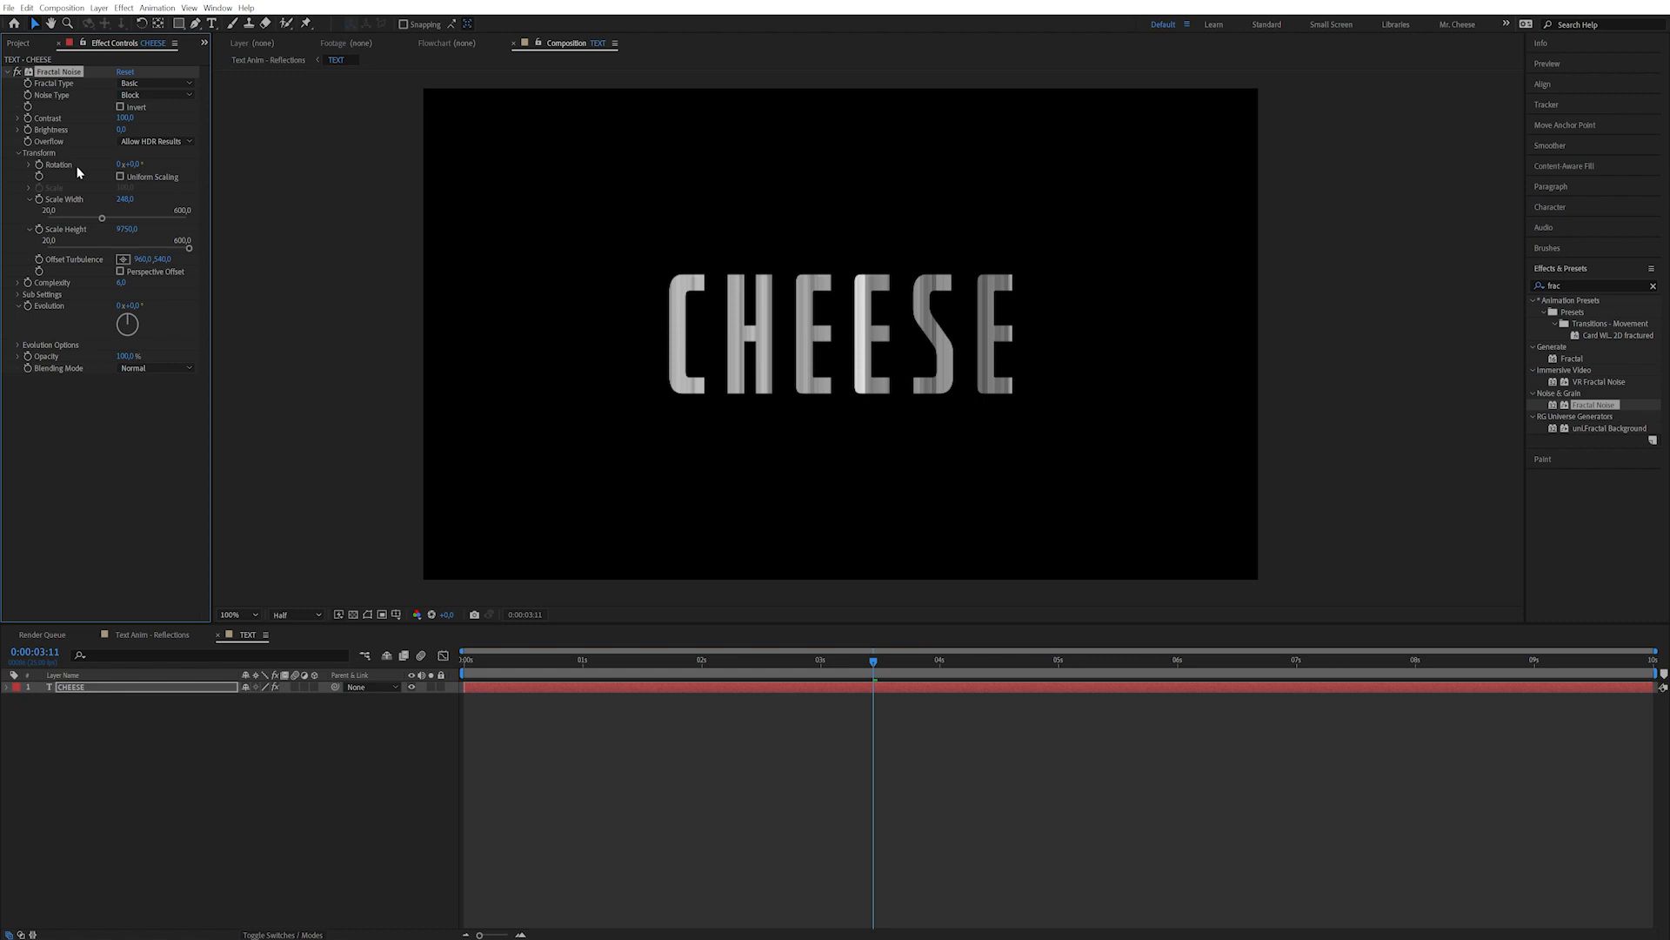
mouse_move(124, 117)
mouse_down()
mouse_move(337, 86)
mouse_move(344, 100)
mouse_up()
drag(824, 663, 458, 687)
click(680, 729)
Drive Offset Turbulence with the expression A = 300; [time*A,0] and preview the sliding noise.
click(100, 433)
alt+click(38, 259)
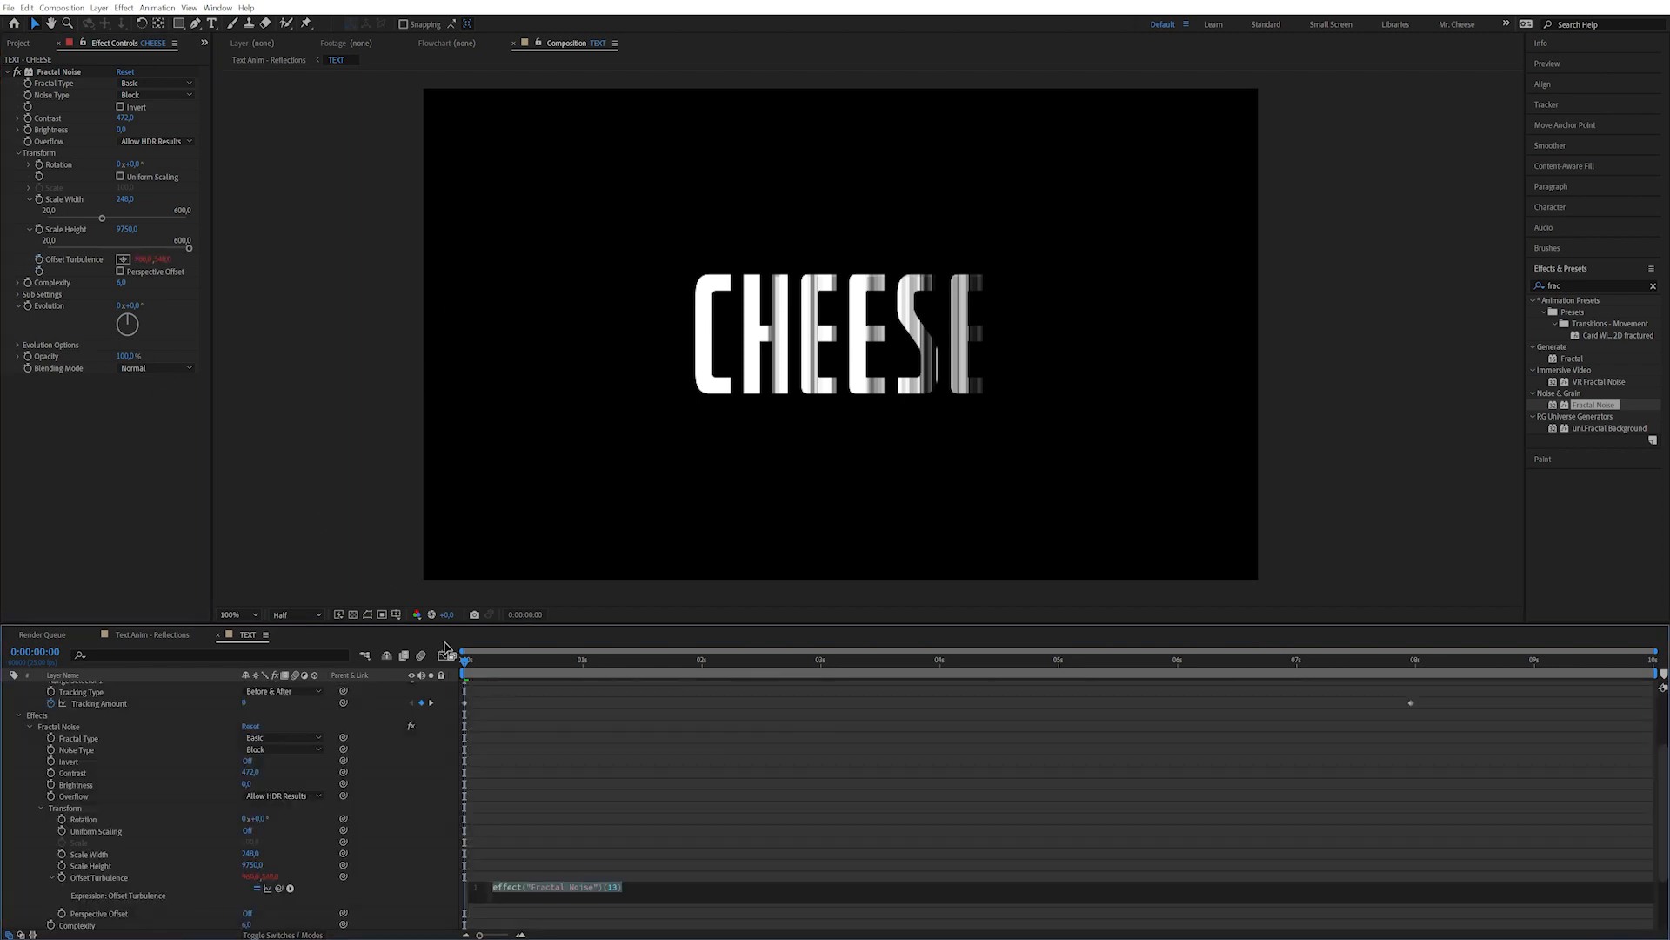
scroll(632, 870, down, 3)
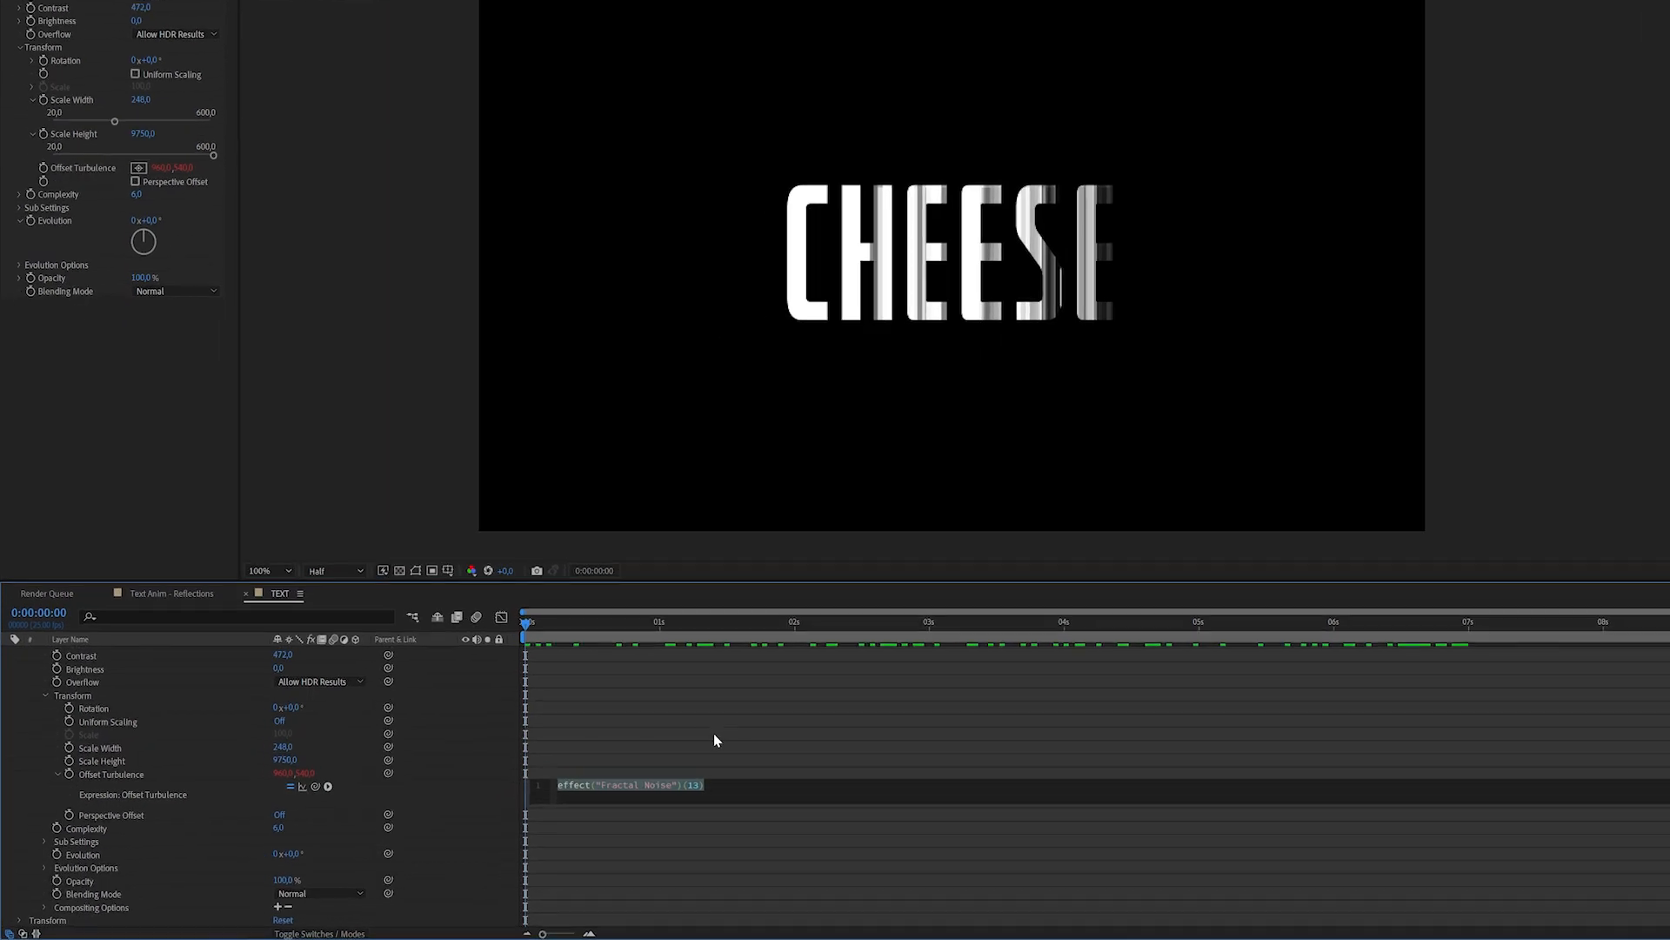
text(A = 3;300)
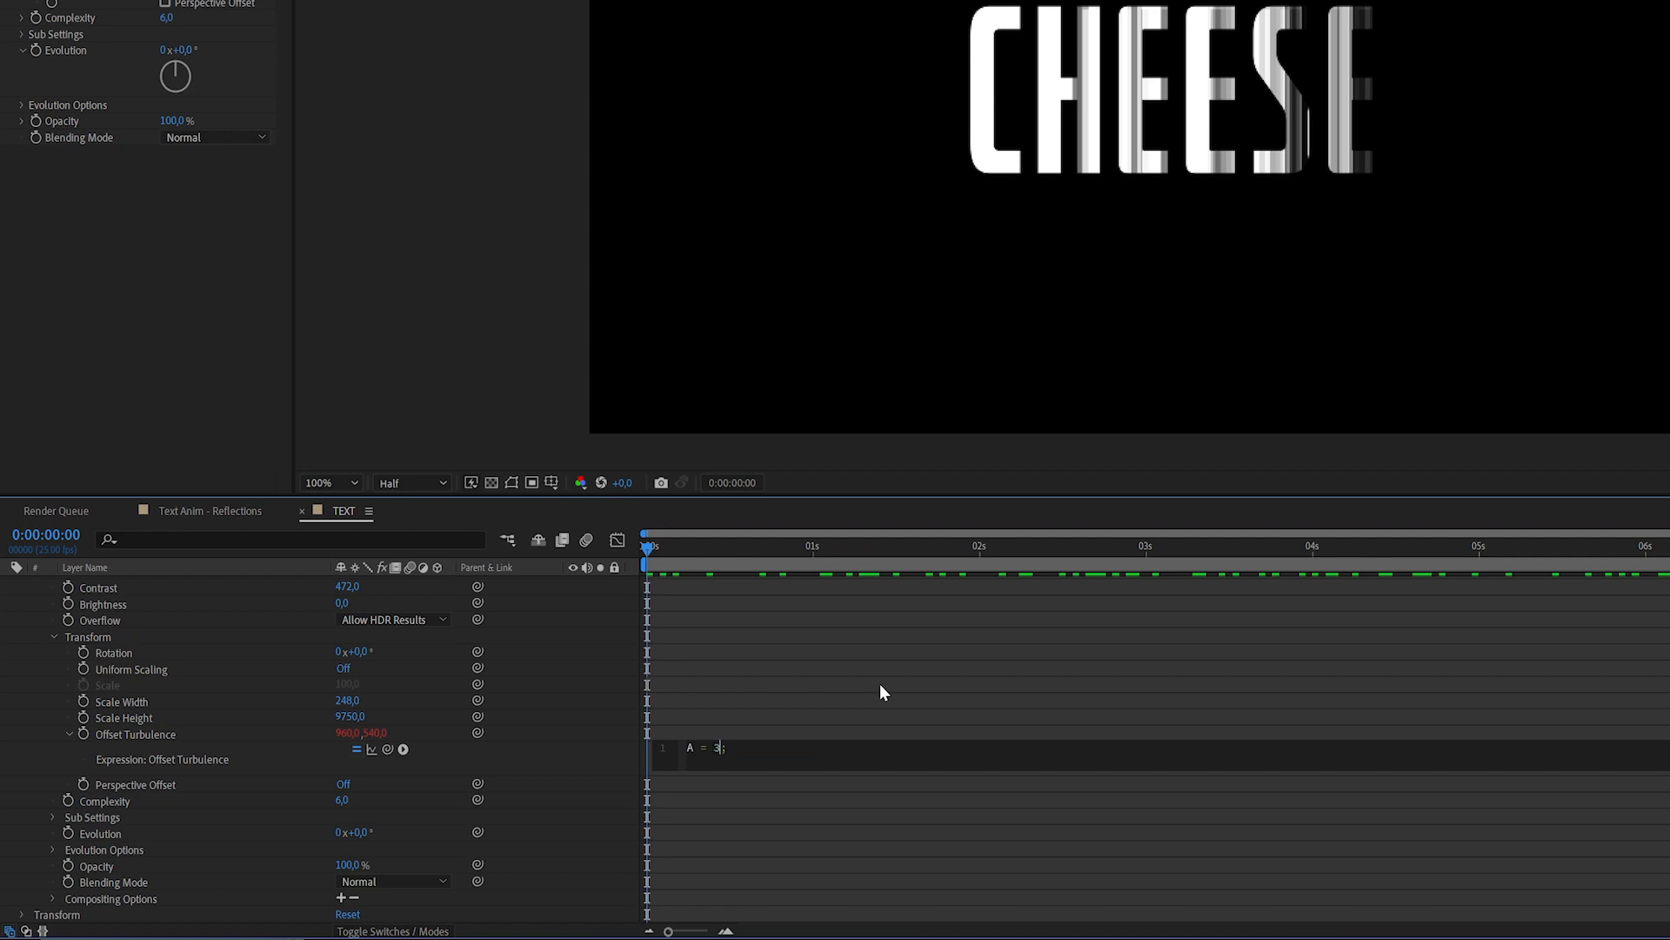
key(End)
text([)
text(time*A,0)
click(945, 321)
drag(701, 545, 628, 548)
click(154, 324)
Drive Evolution with the expression time*200 and preview the evolving glitch.
alt+click(35, 50)
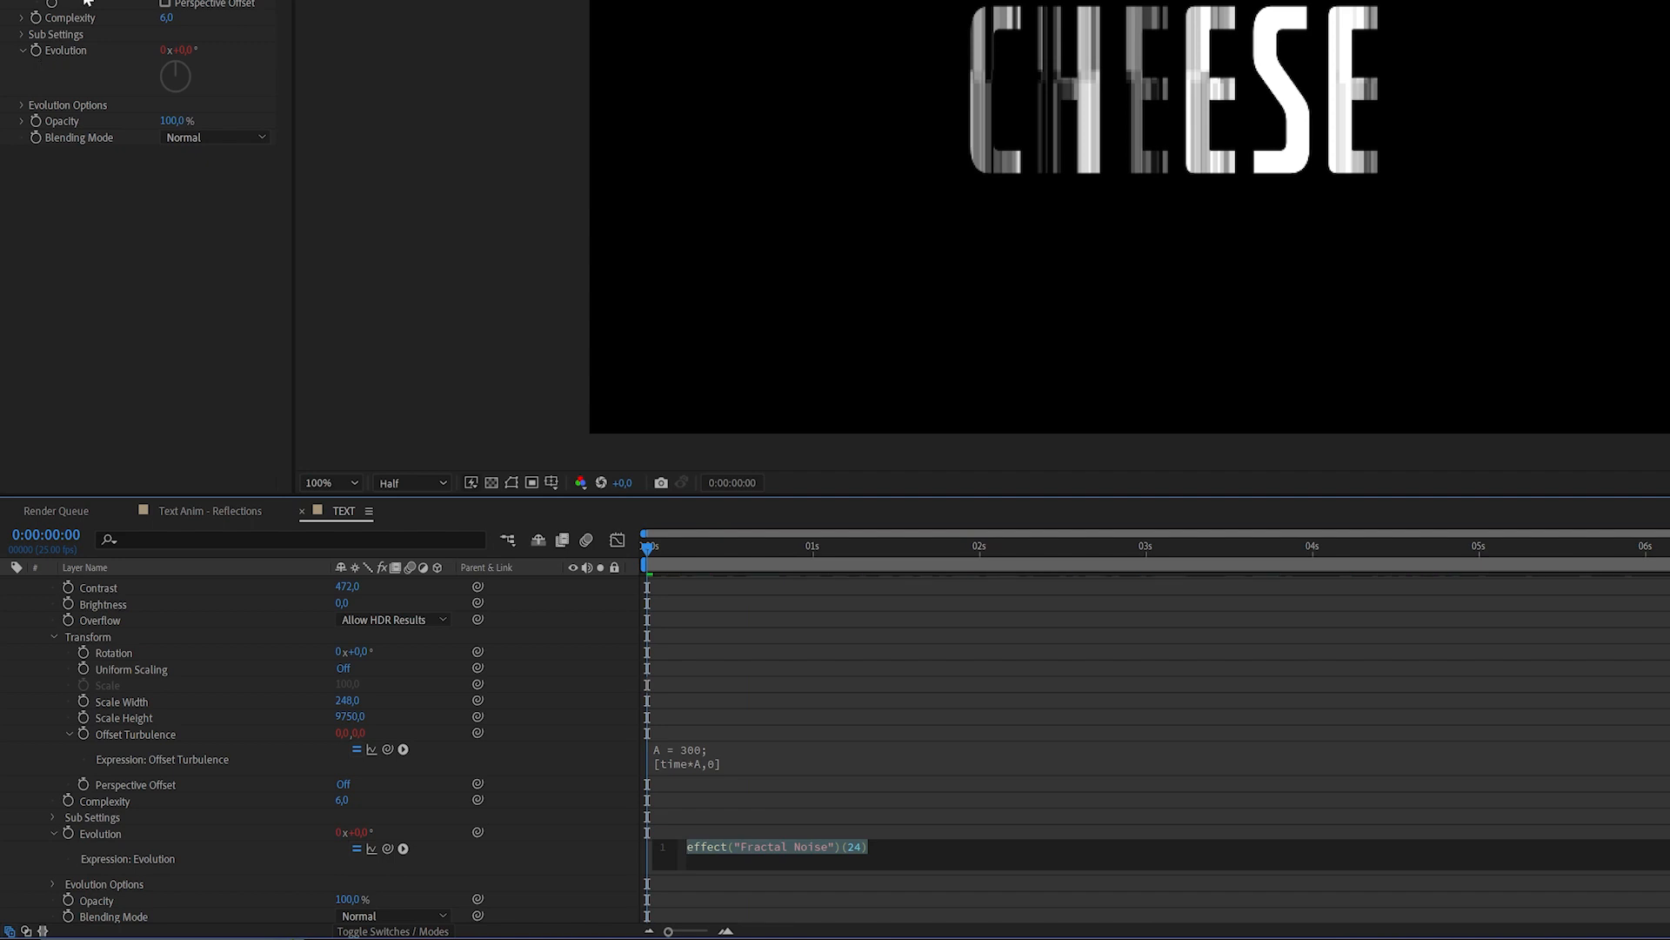
text(time)
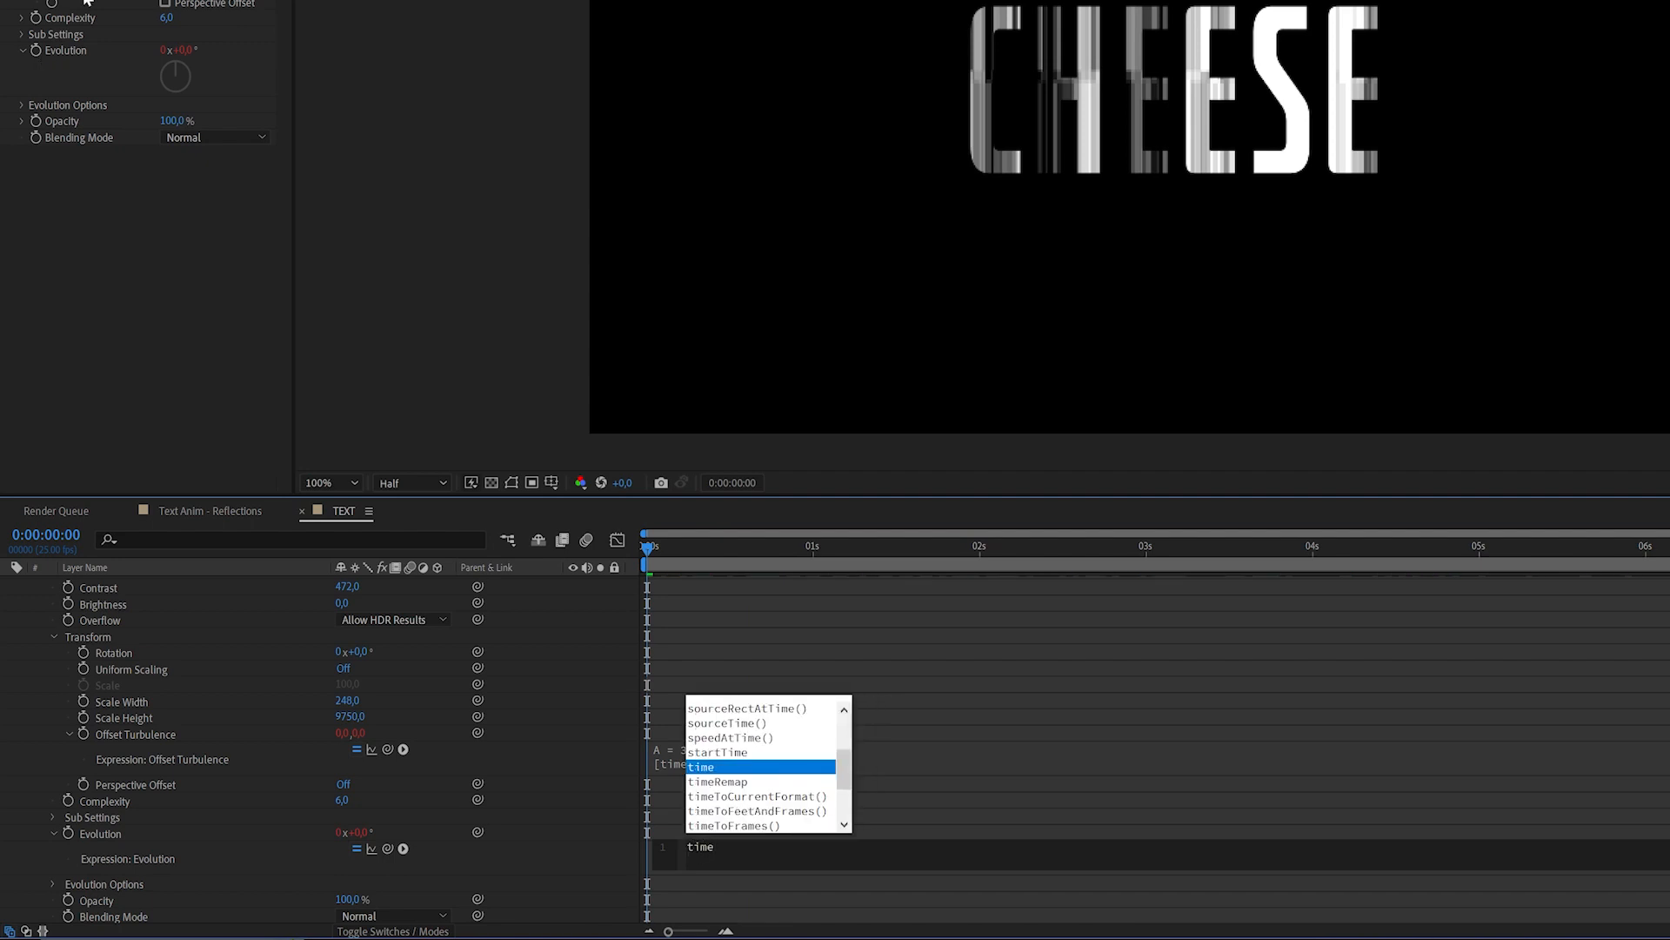
text(*)
key(KP_Enter)
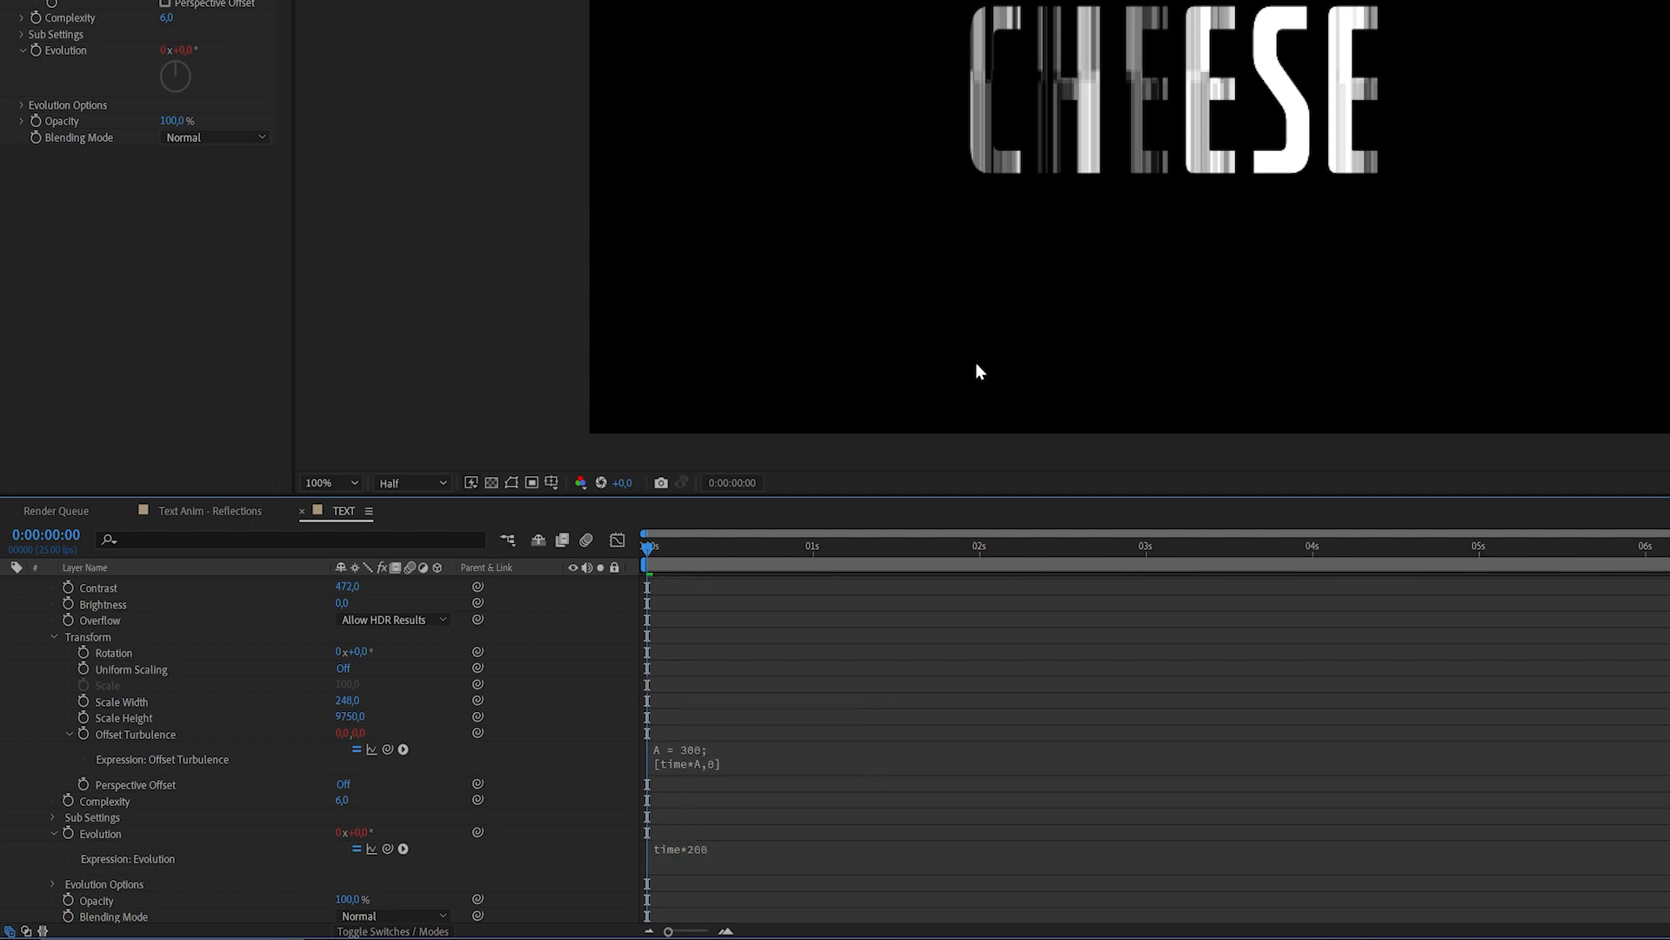
drag(710, 550, 875, 575)
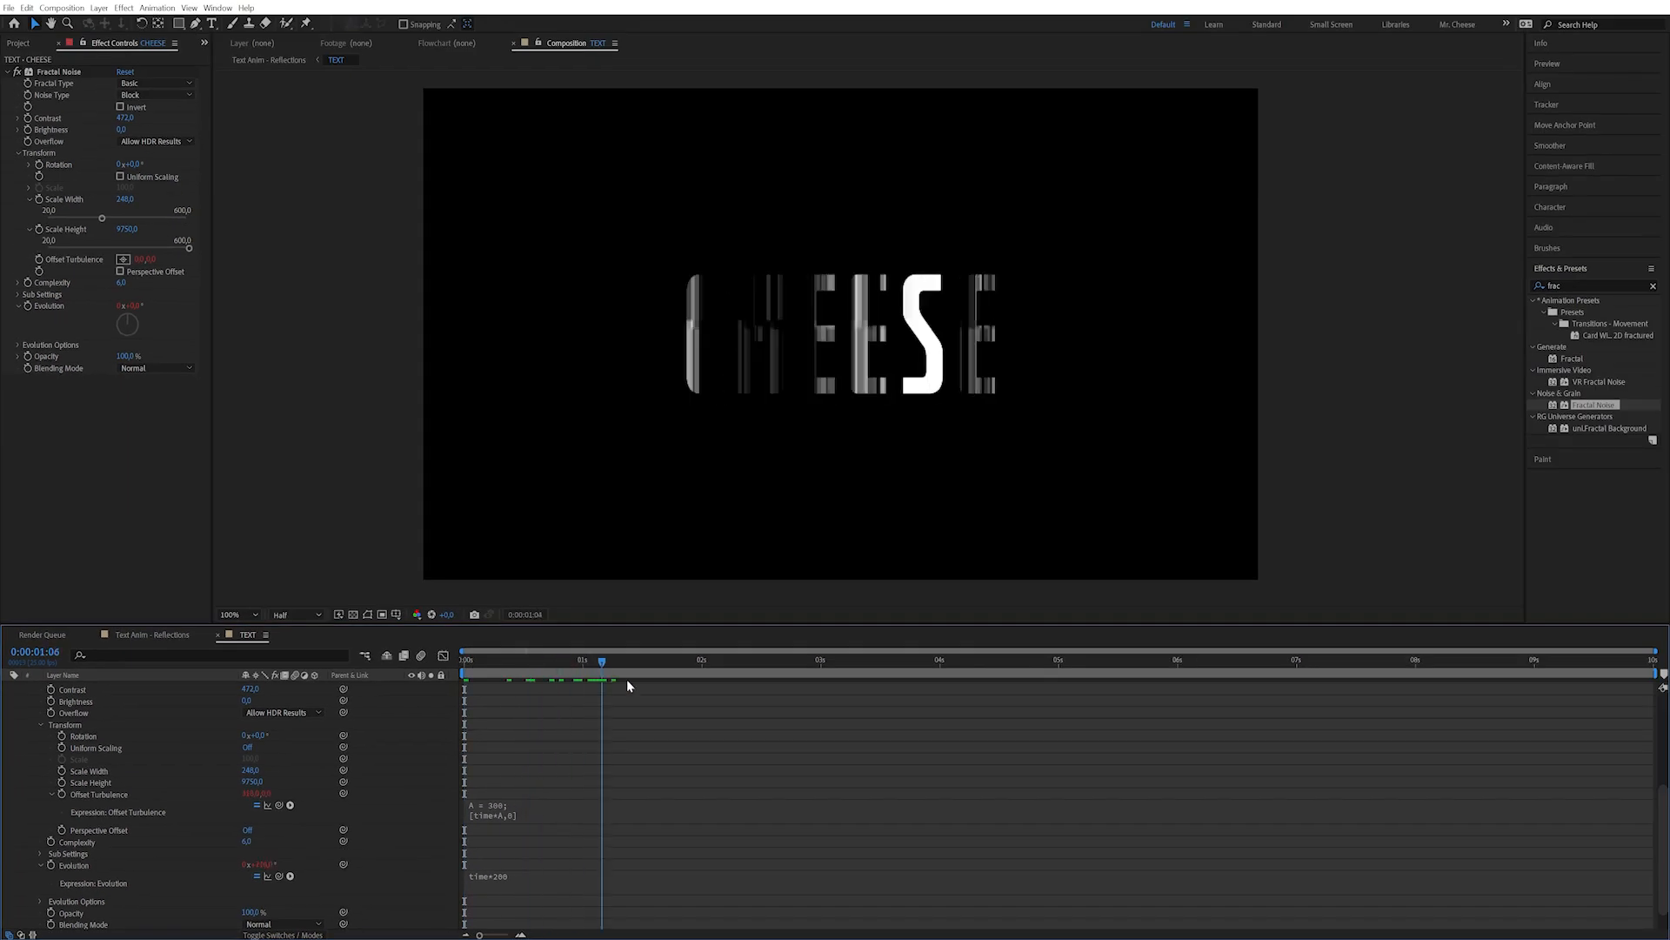
drag(629, 685, 1269, 755)
Select CHEESE, show only its keyframed Tracking property, and jump to the 7:24 keyframe.
scroll(1000, 774, up, 3)
scroll(999, 774, up, 1)
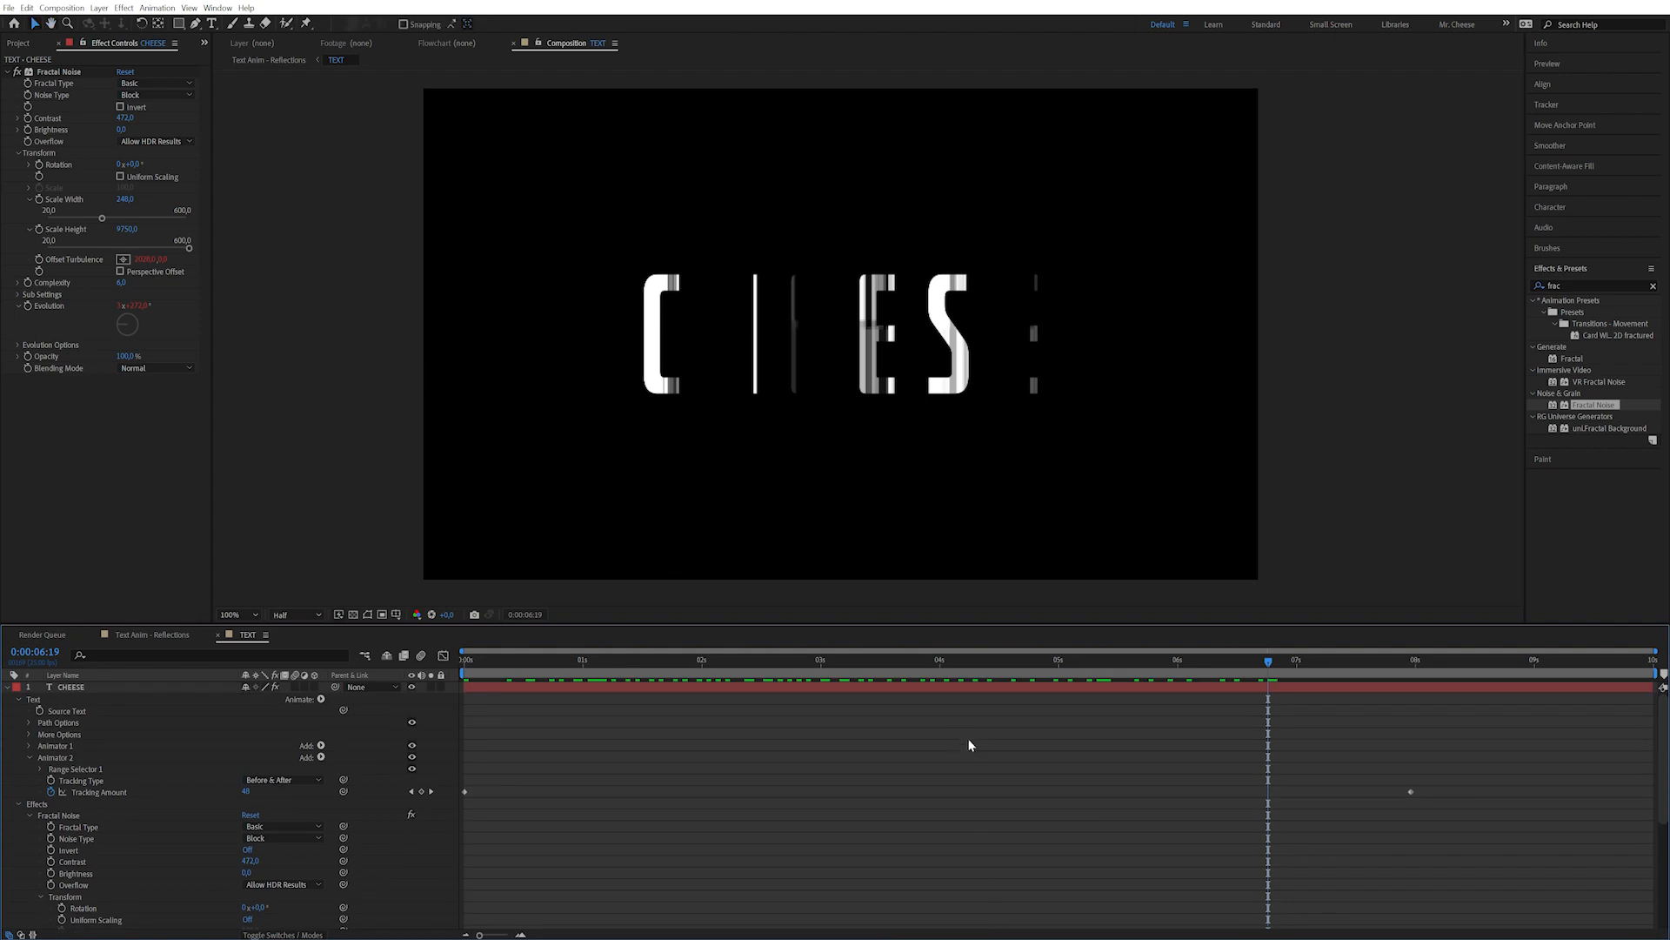
click(985, 685)
key(u)
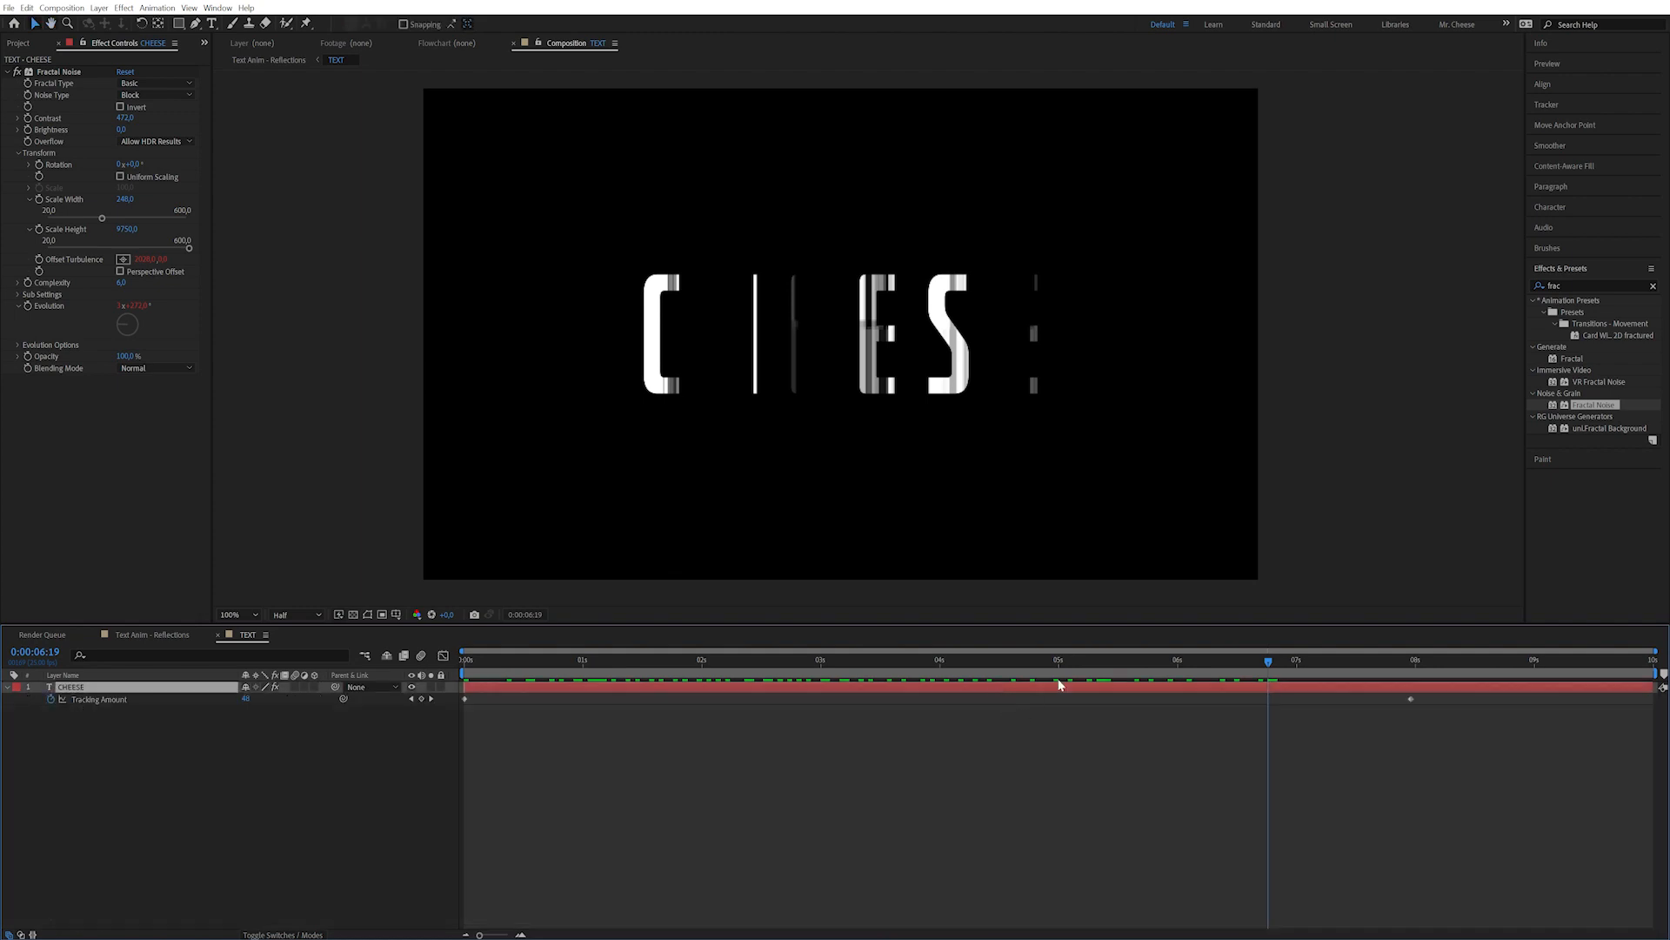
key(k)
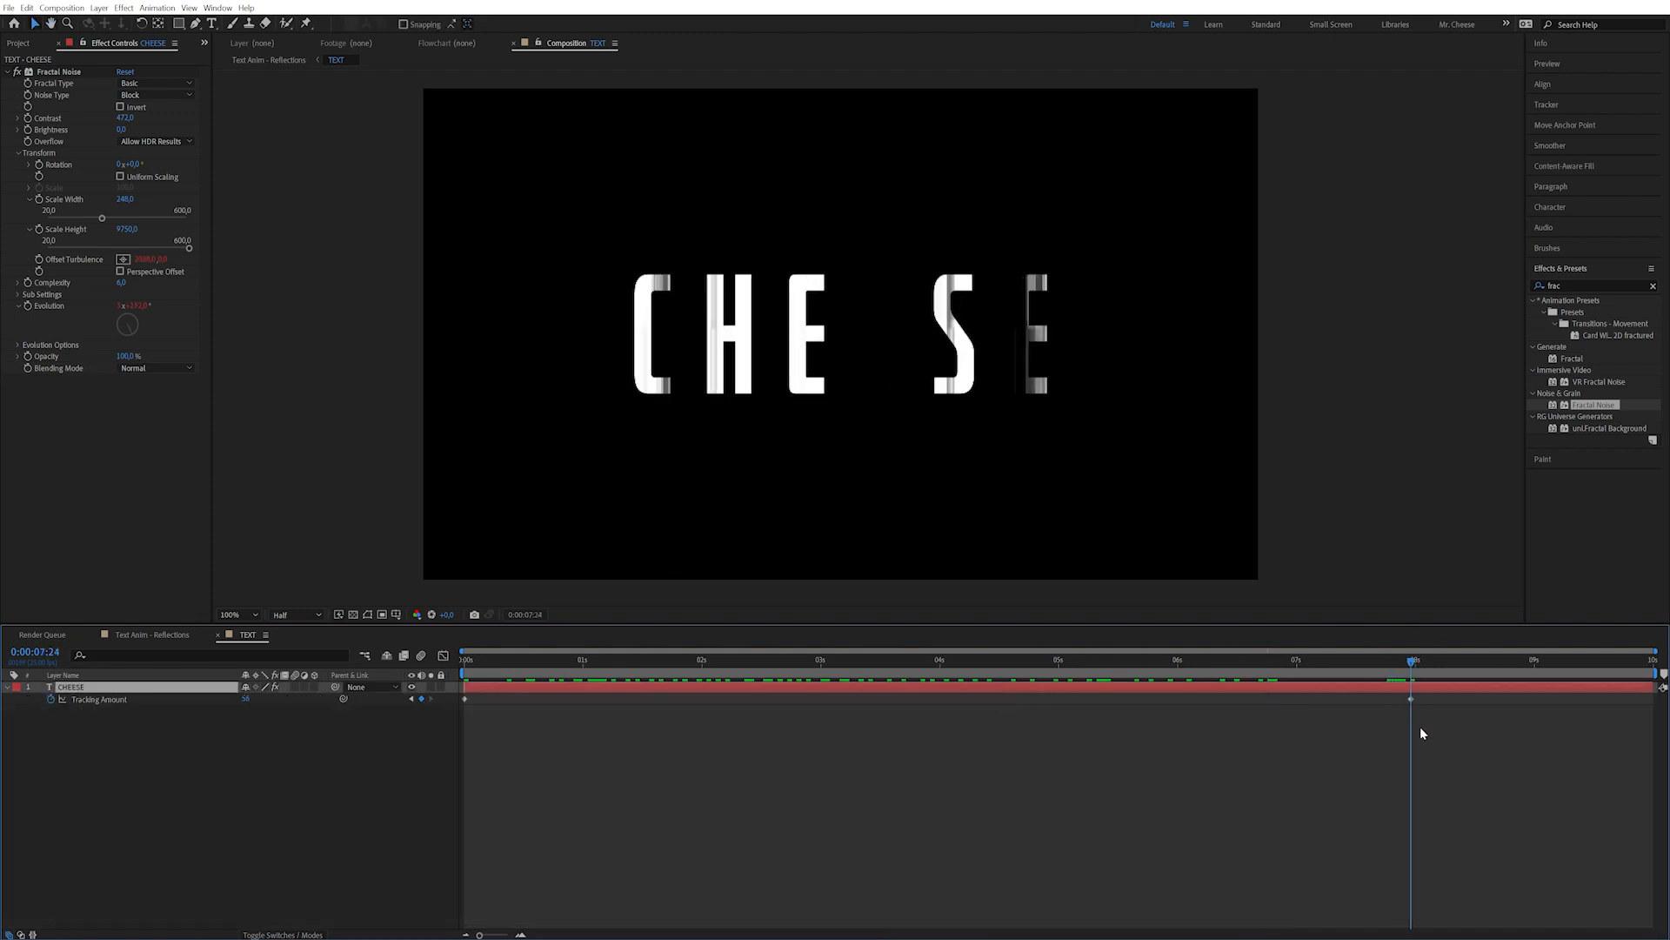
Adjust Fractal Noise Brightness, finally dragging it negative, and preview CHEESE glitching into view.
drag(122, 129, 302, 113)
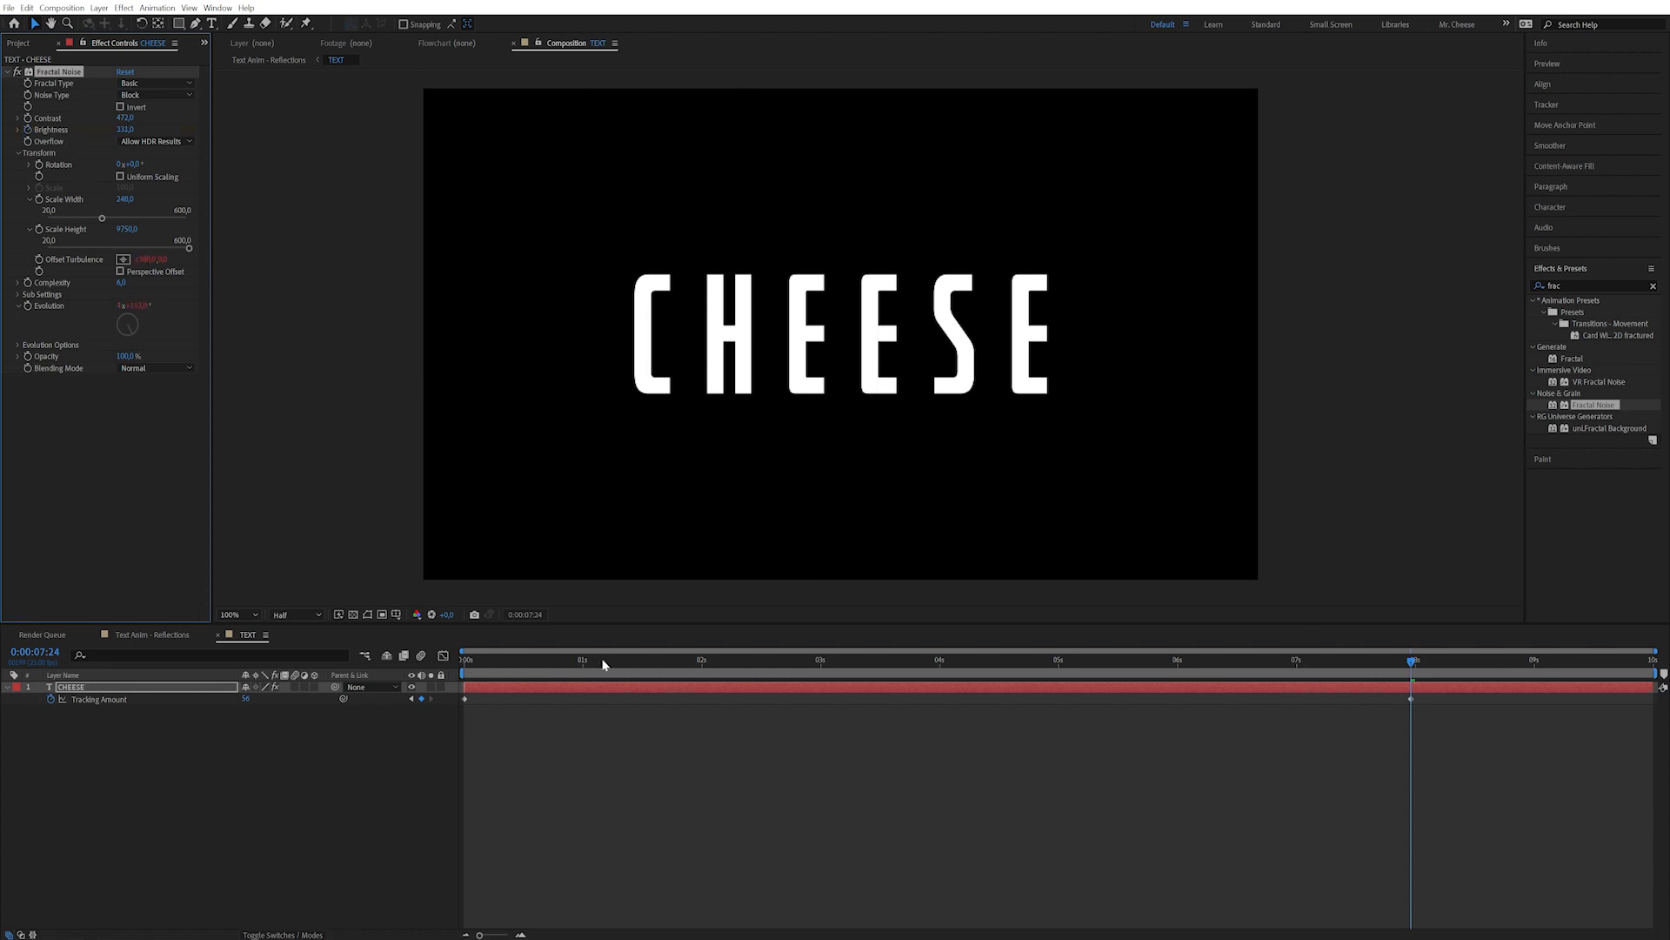
key(Home)
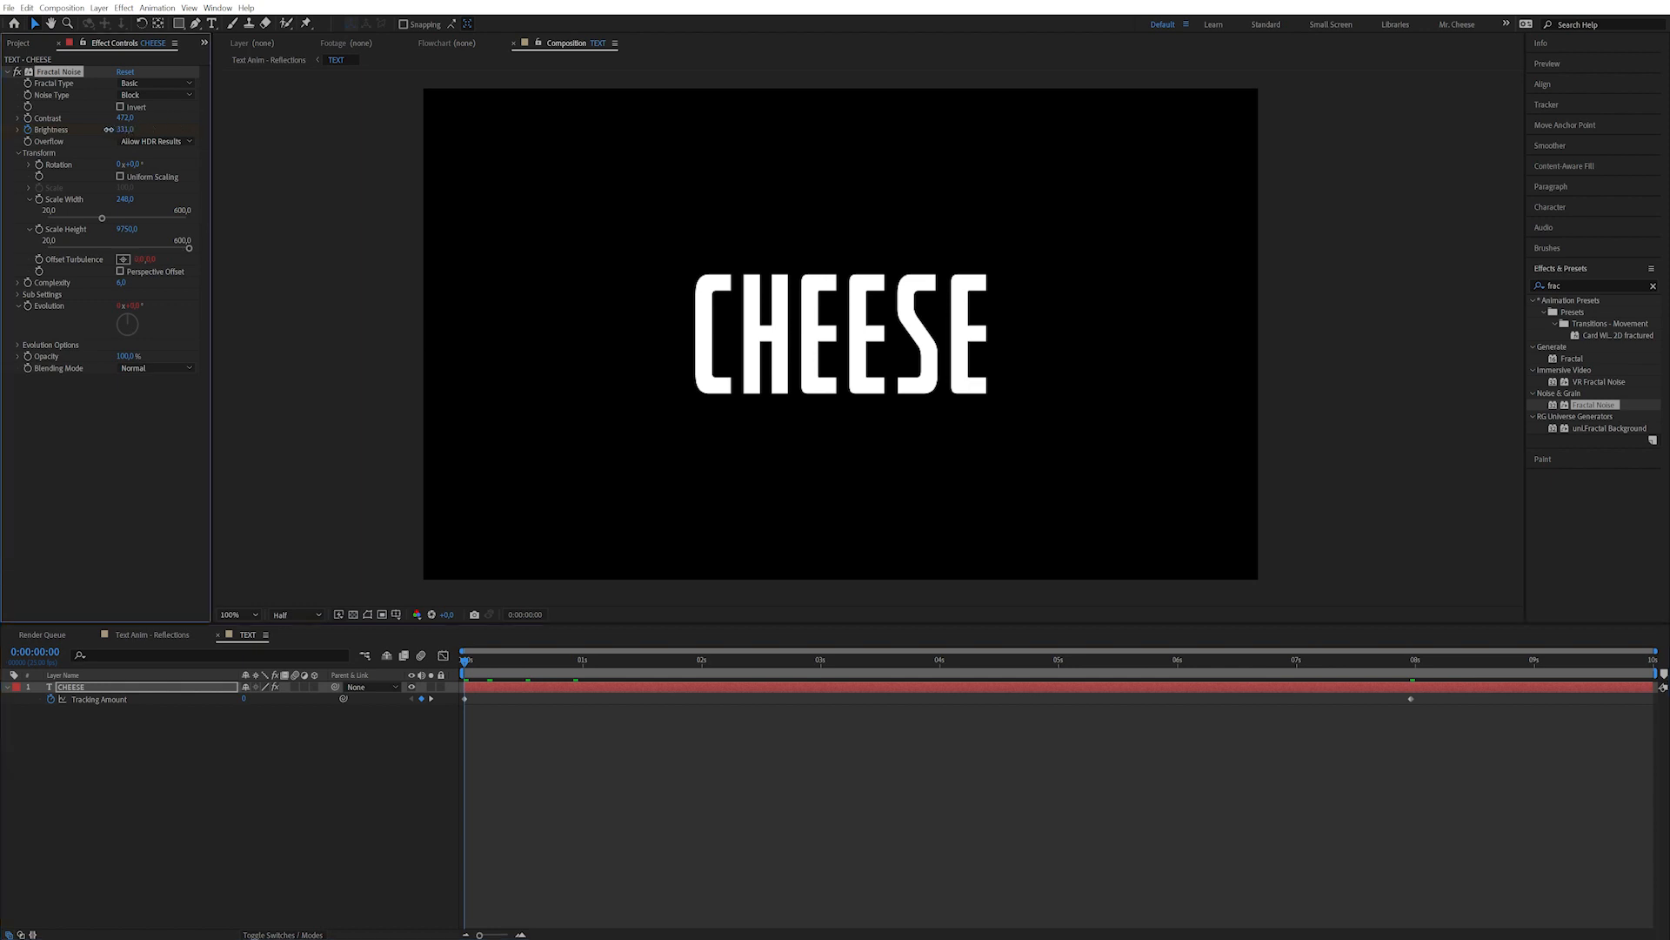
text(38)
key(Return)
mouse_move(125, 130)
mouse_down()
mouse_move(79, 129)
mouse_move(97, 131)
mouse_up()
drag(477, 667, 723, 672)
Apply CC Toner to CHEESE in Pentone mode with orange brights.
click(1581, 286)
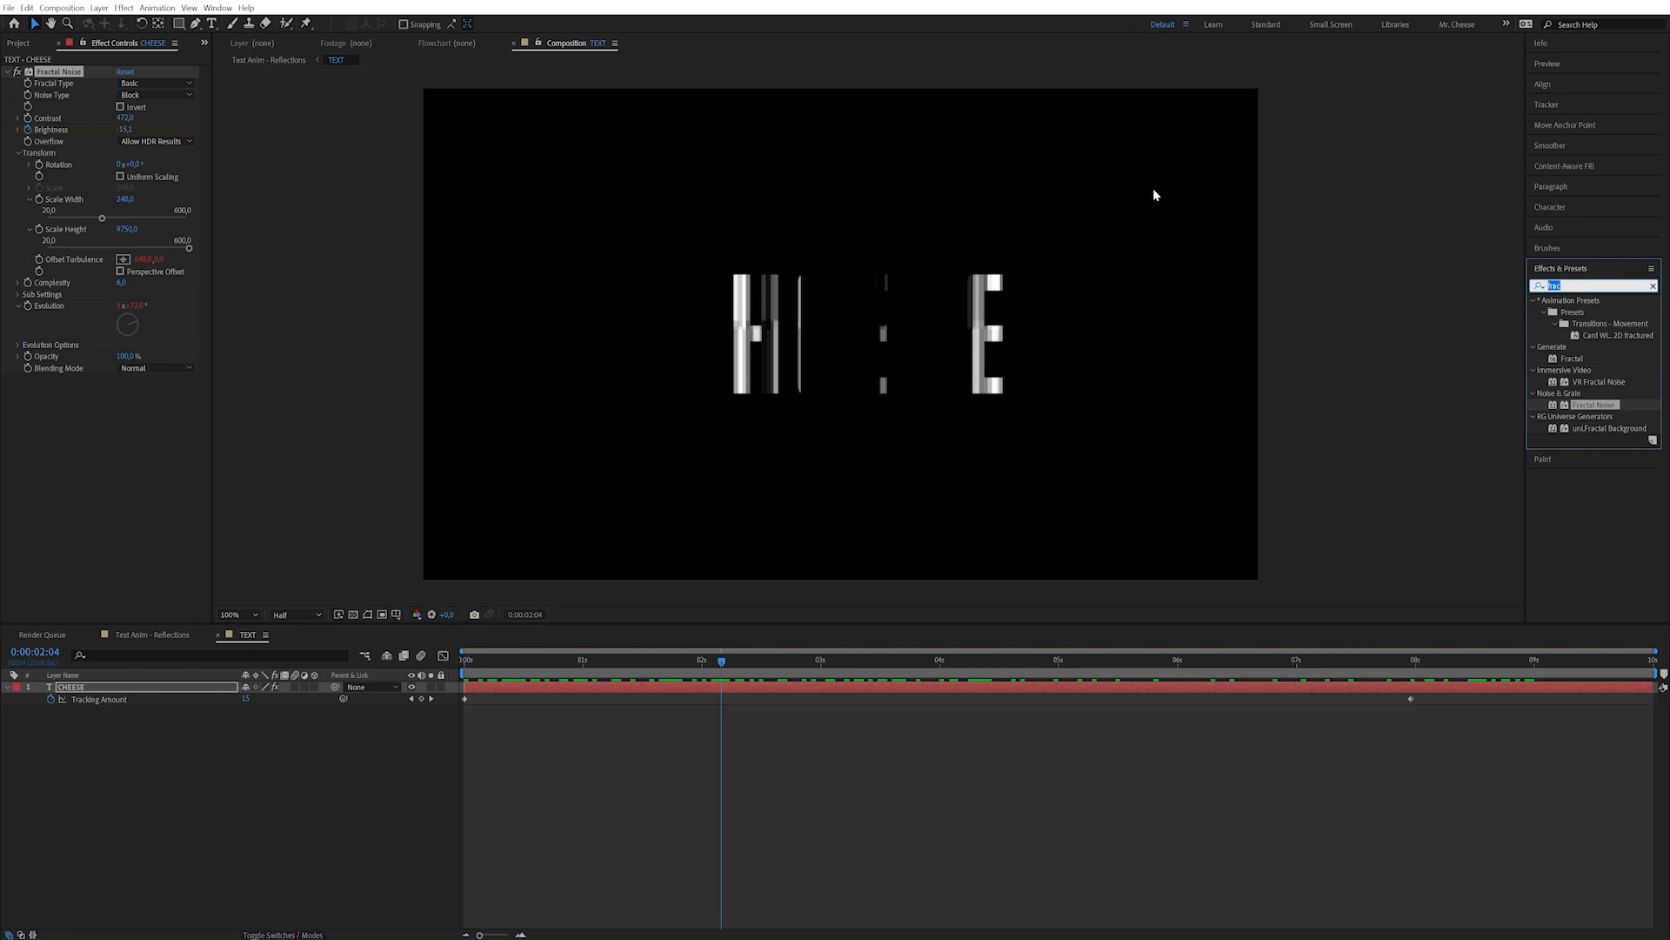
text(toner)
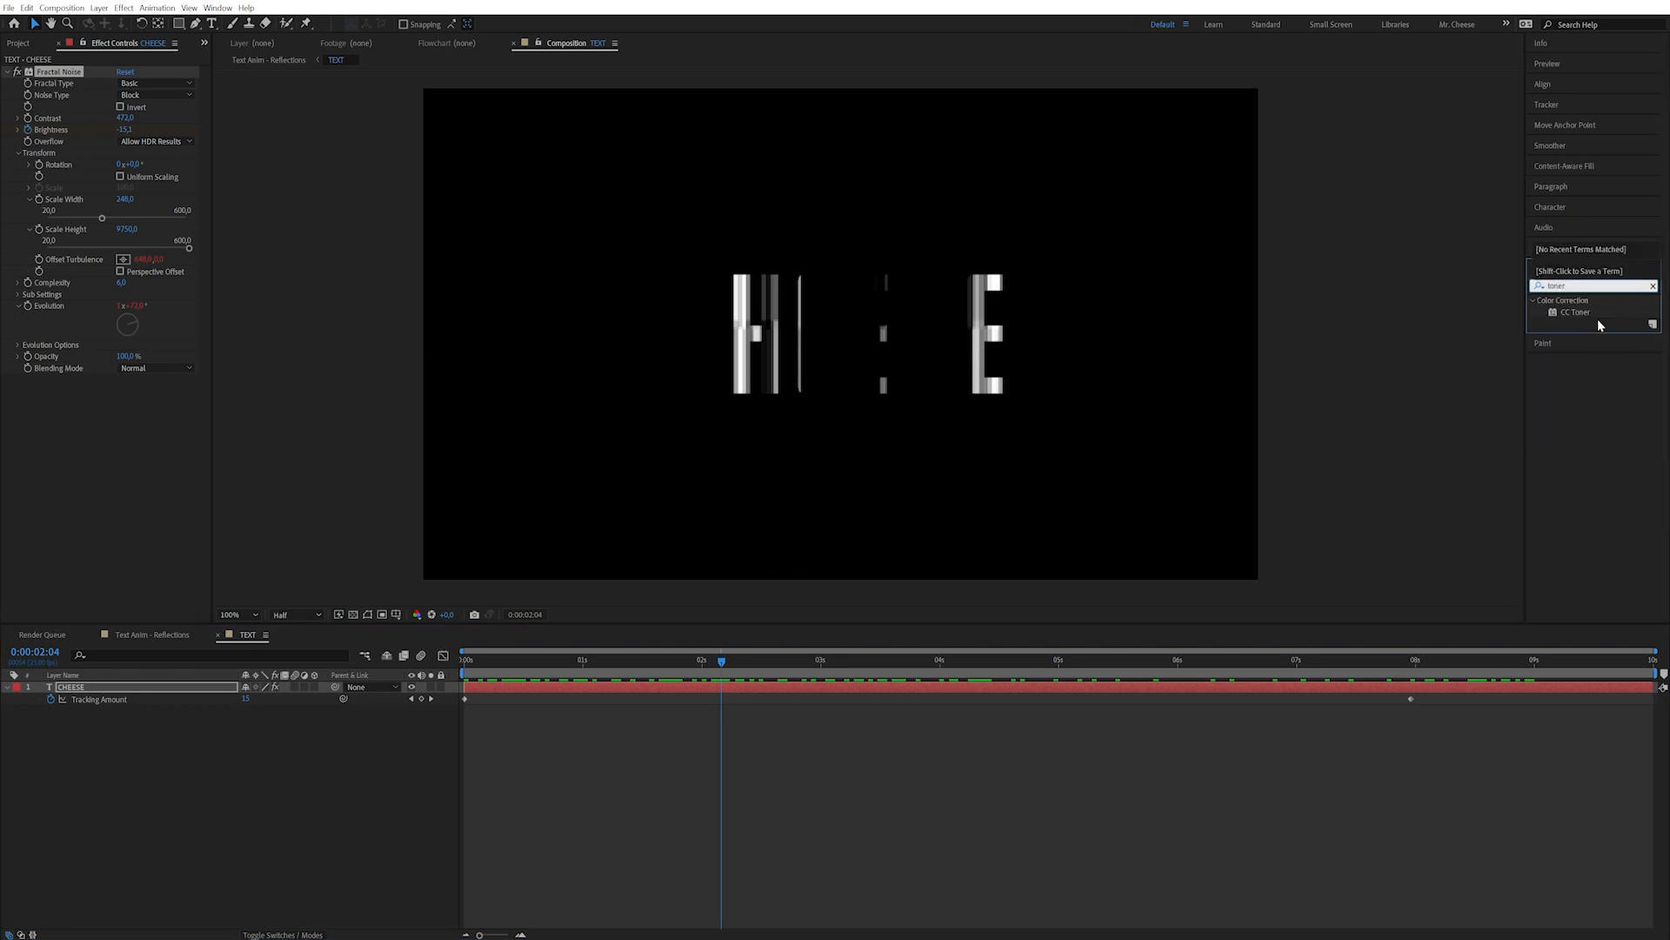
double_click(1561, 312)
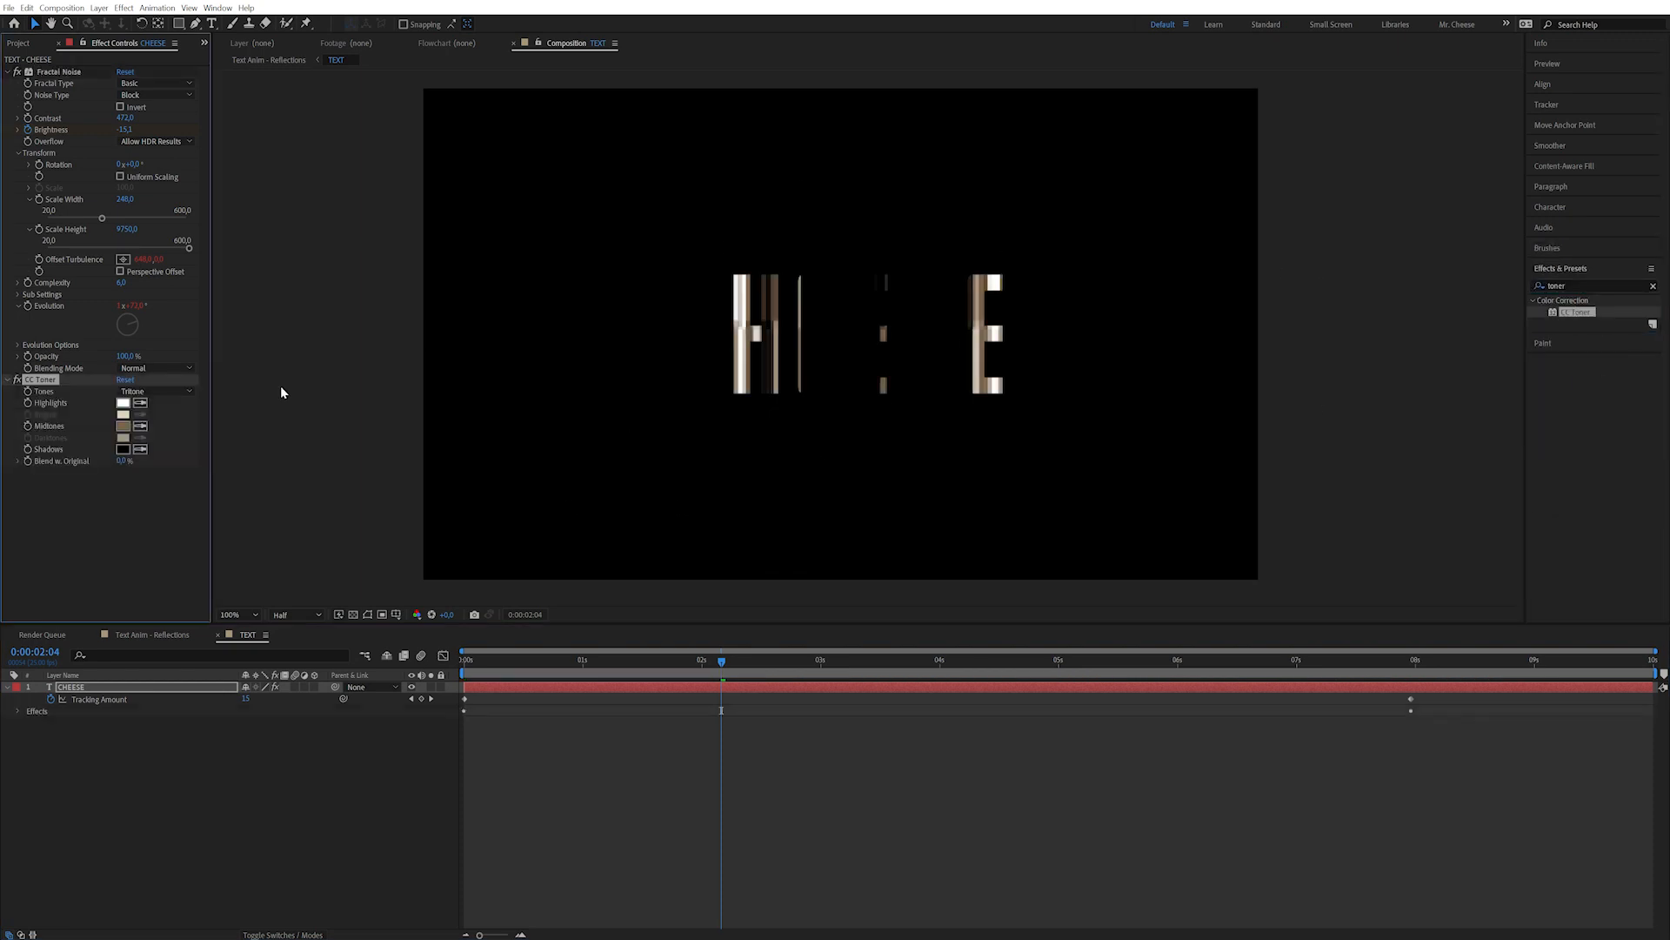
click(159, 390)
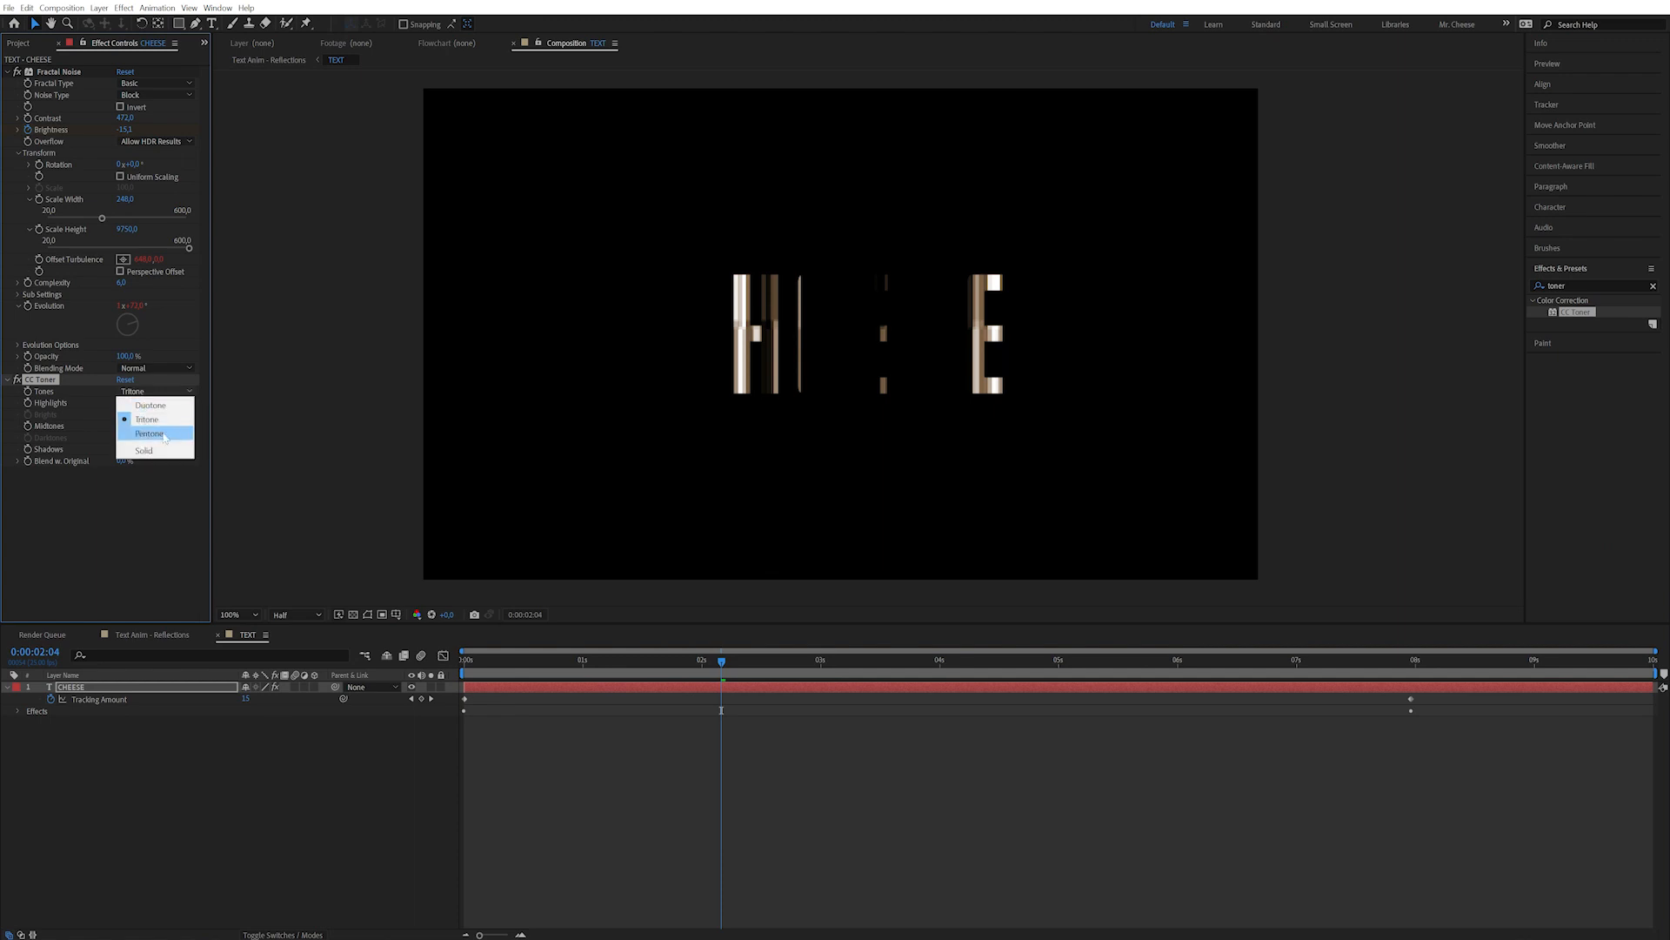
click(150, 433)
click(123, 414)
drag(335, 546, 304, 492)
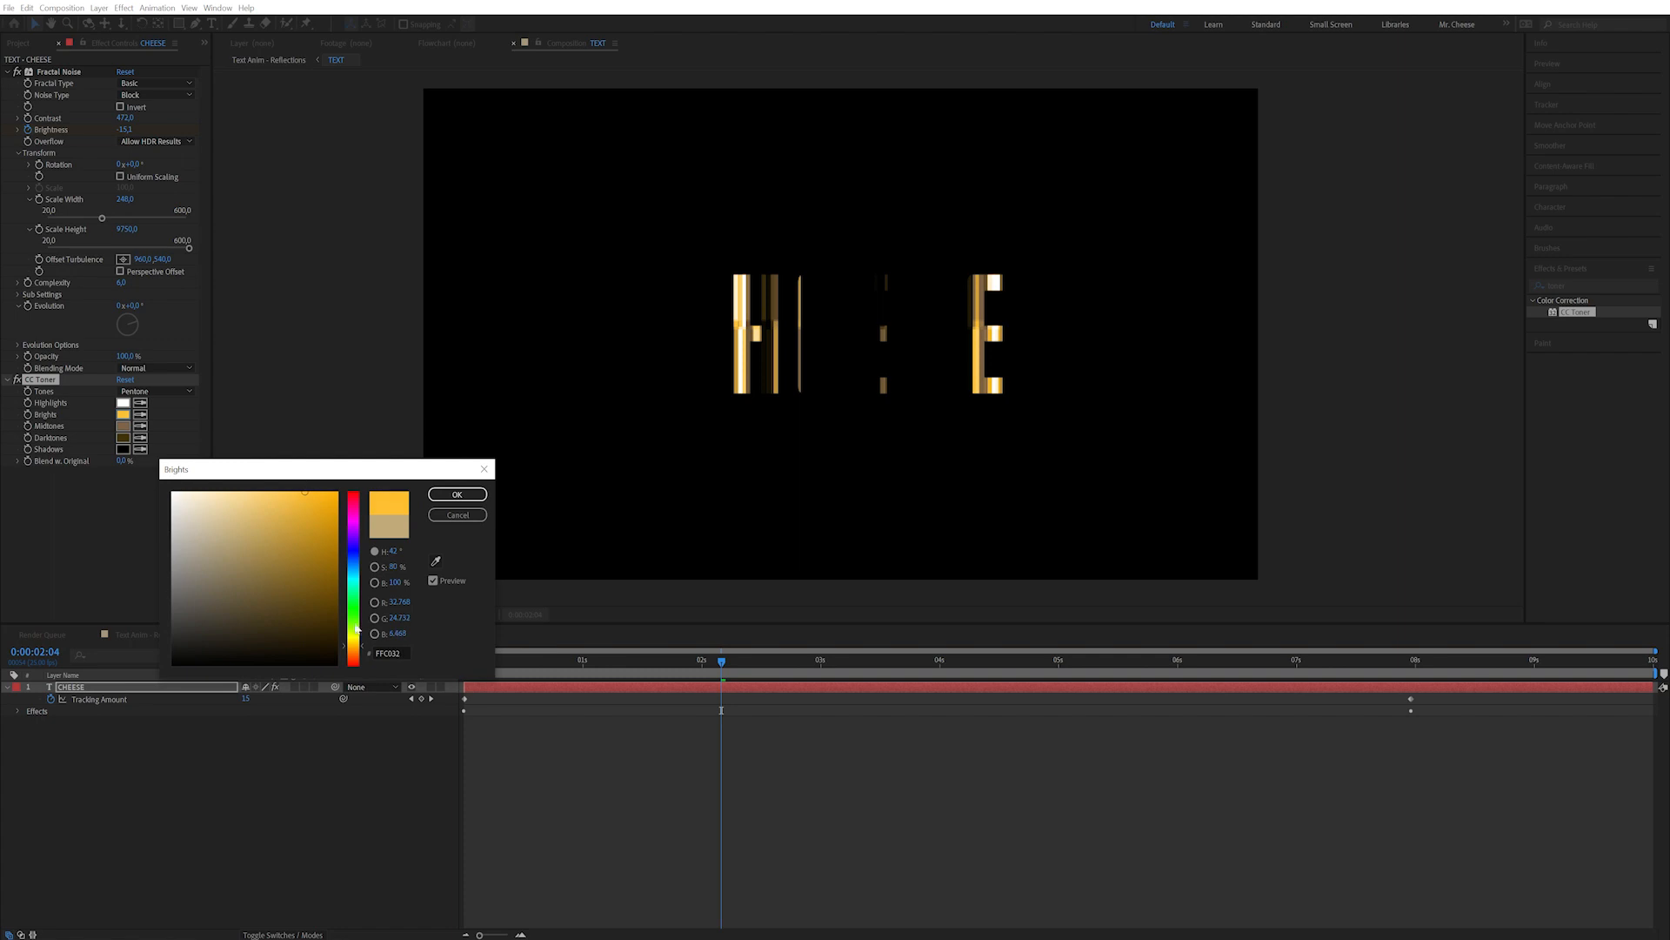
drag(353, 649, 354, 655)
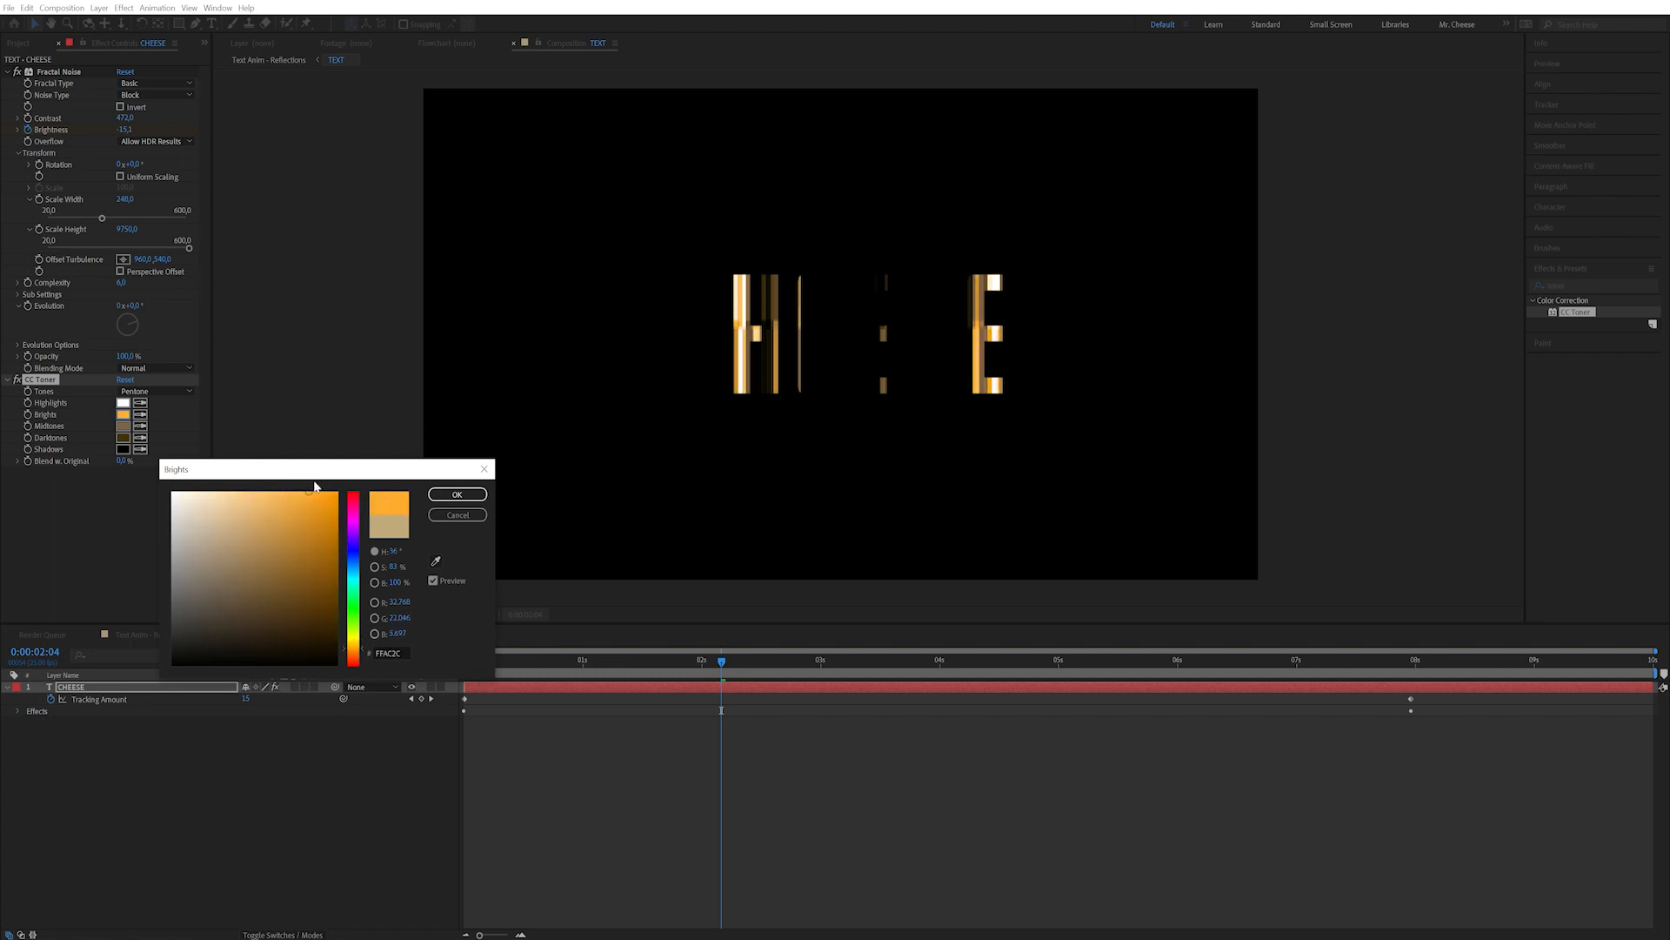
click(456, 494)
Set the CC Toner midtones to bright magenta (DA1CFF).
click(123, 425)
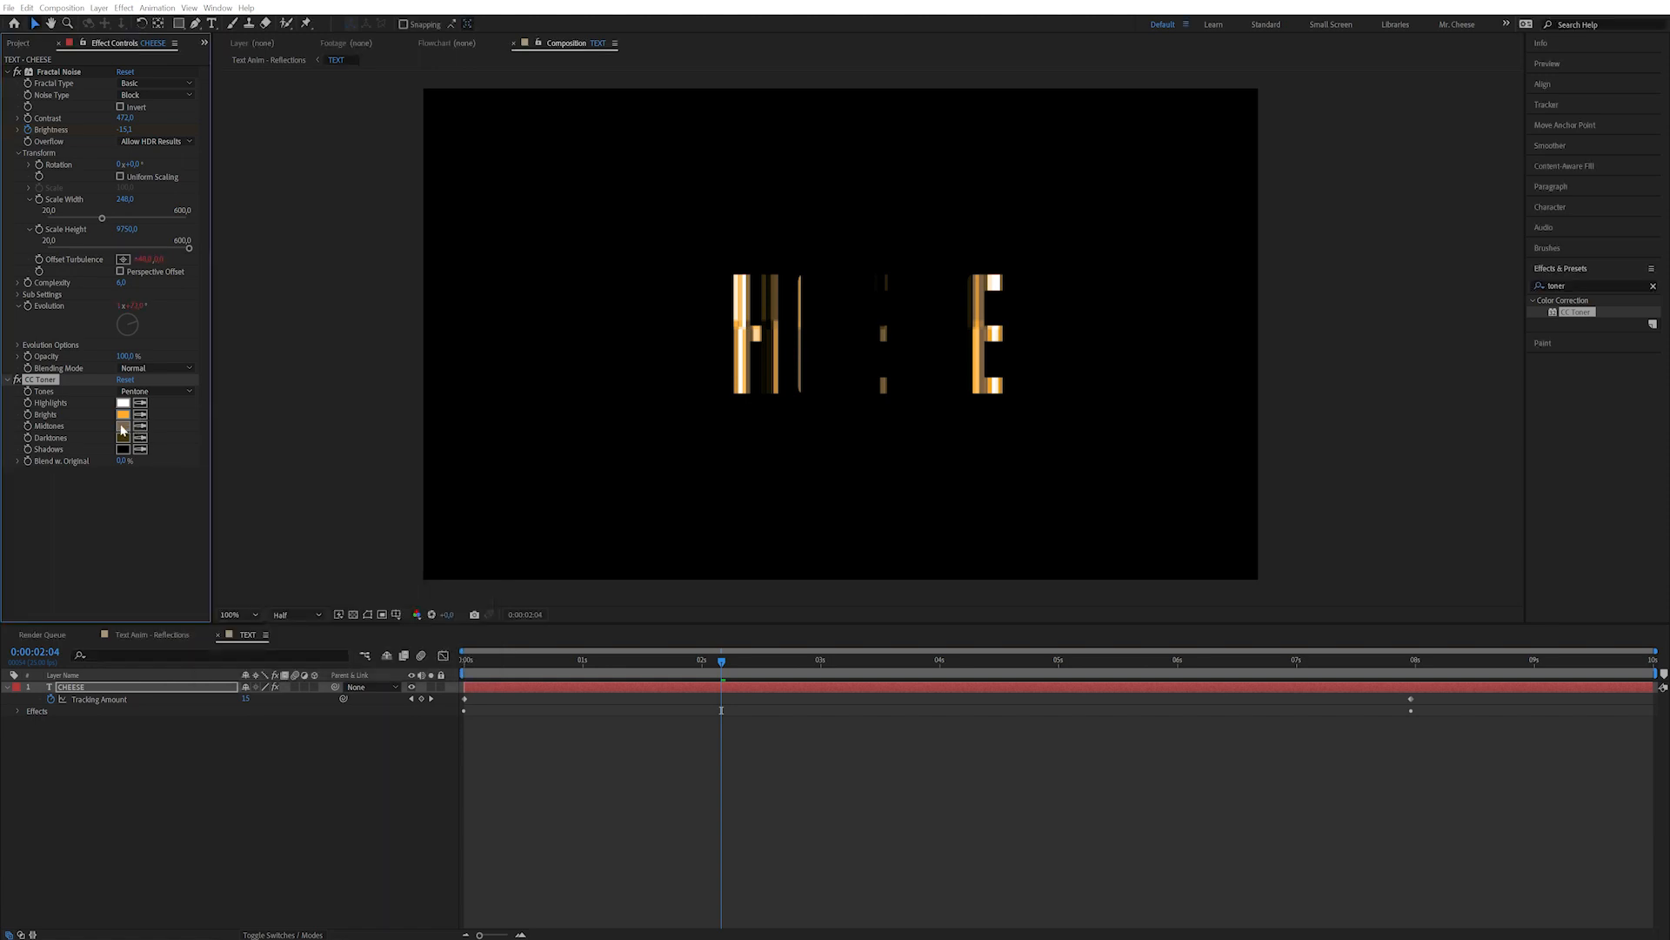
click(354, 527)
drag(309, 506, 320, 492)
click(352, 528)
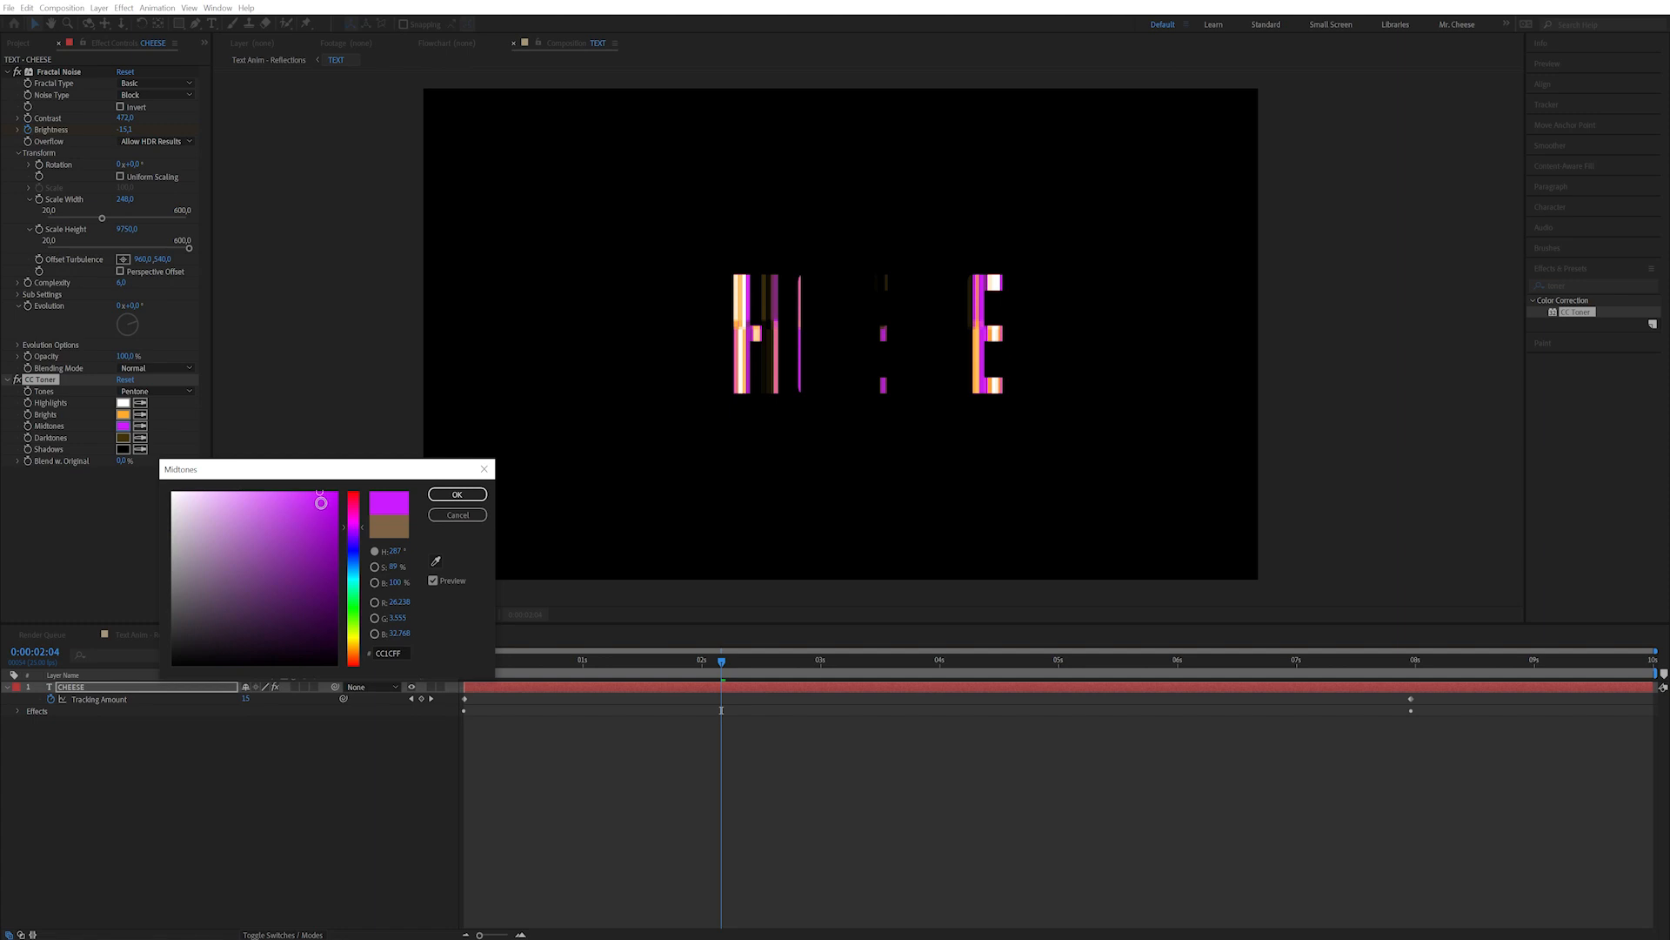
click(456, 494)
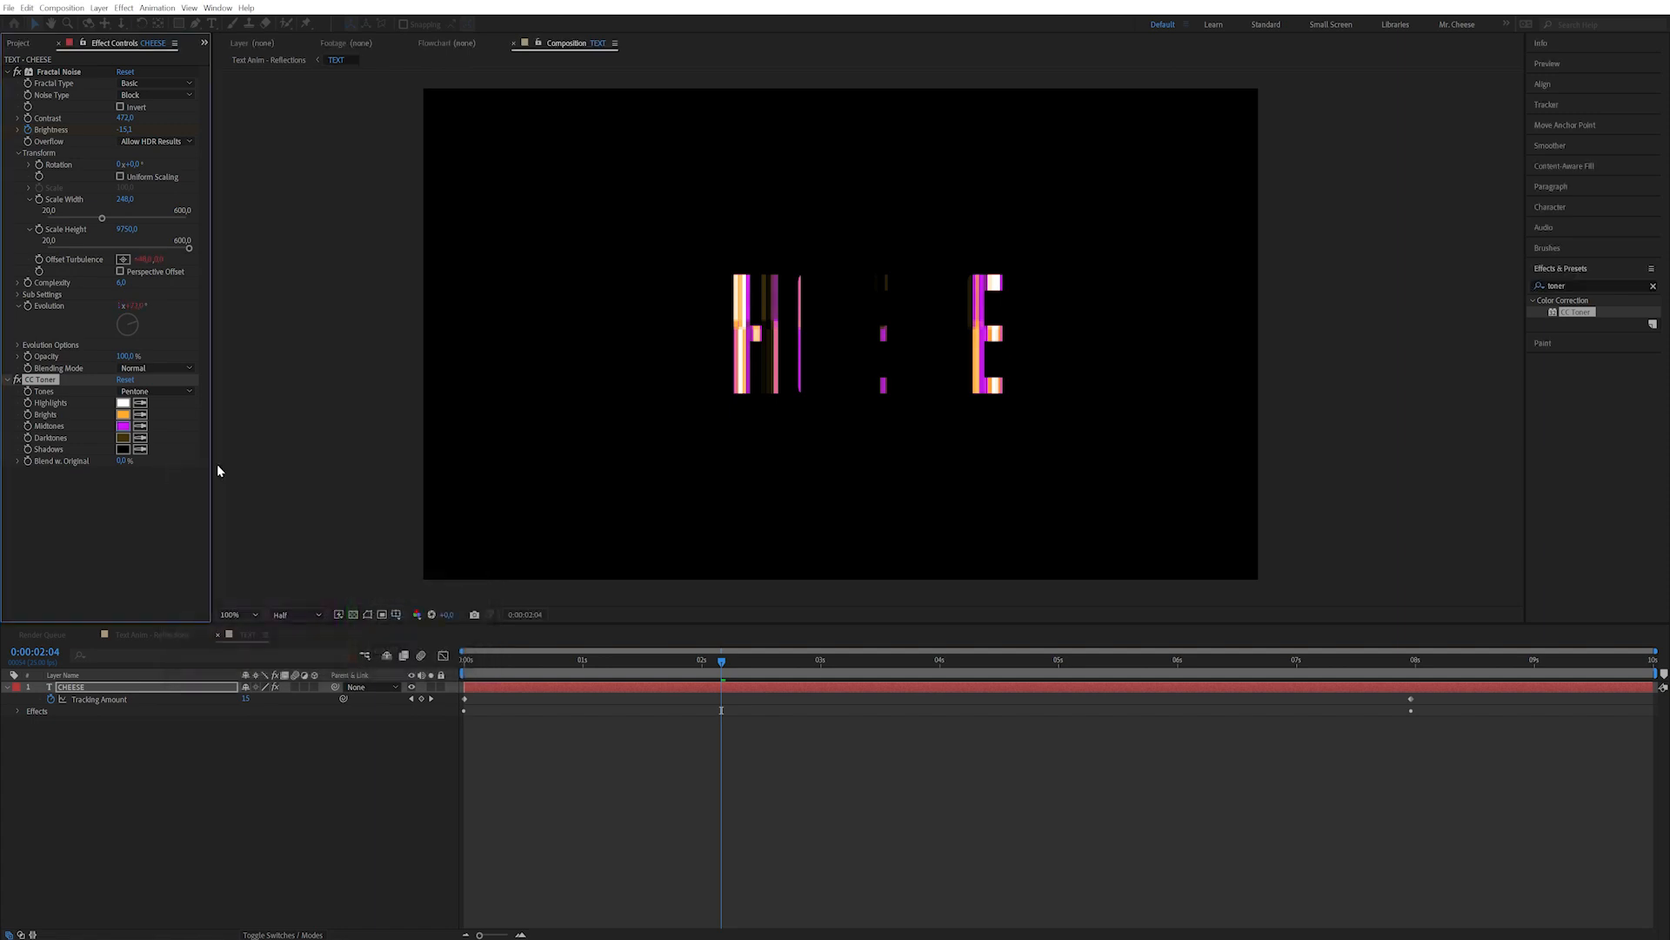
Set the darktones to vivid blue (1992FF) and preview the tinted glitch reveal.
click(123, 438)
click(352, 569)
drag(317, 538, 324, 479)
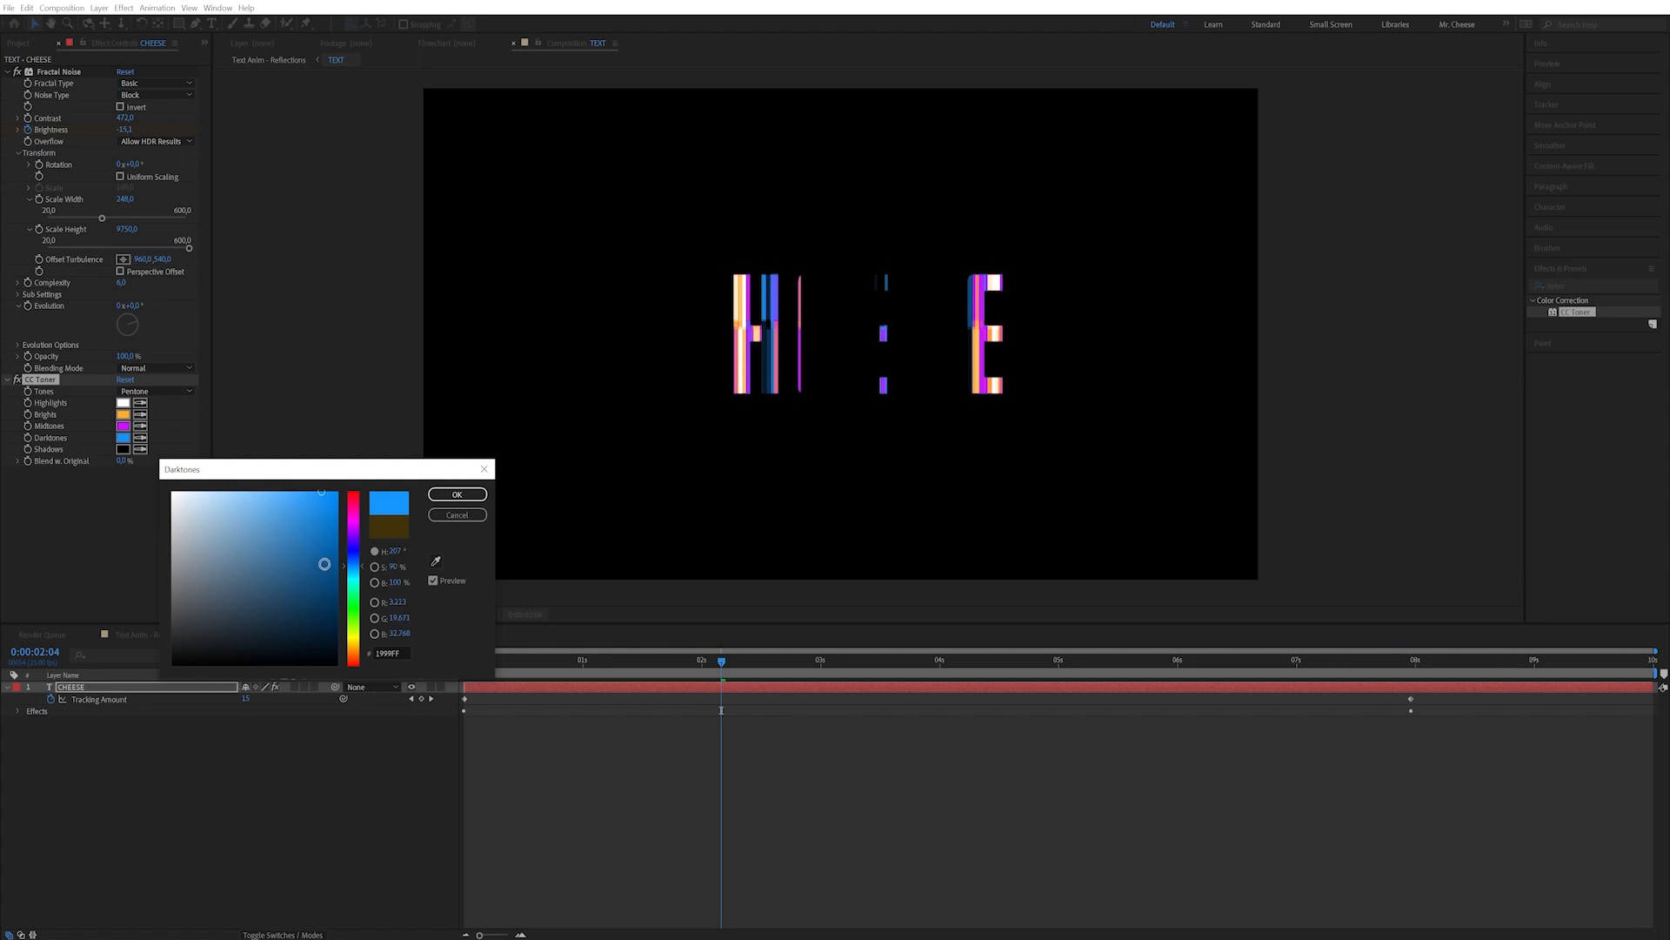
click(457, 494)
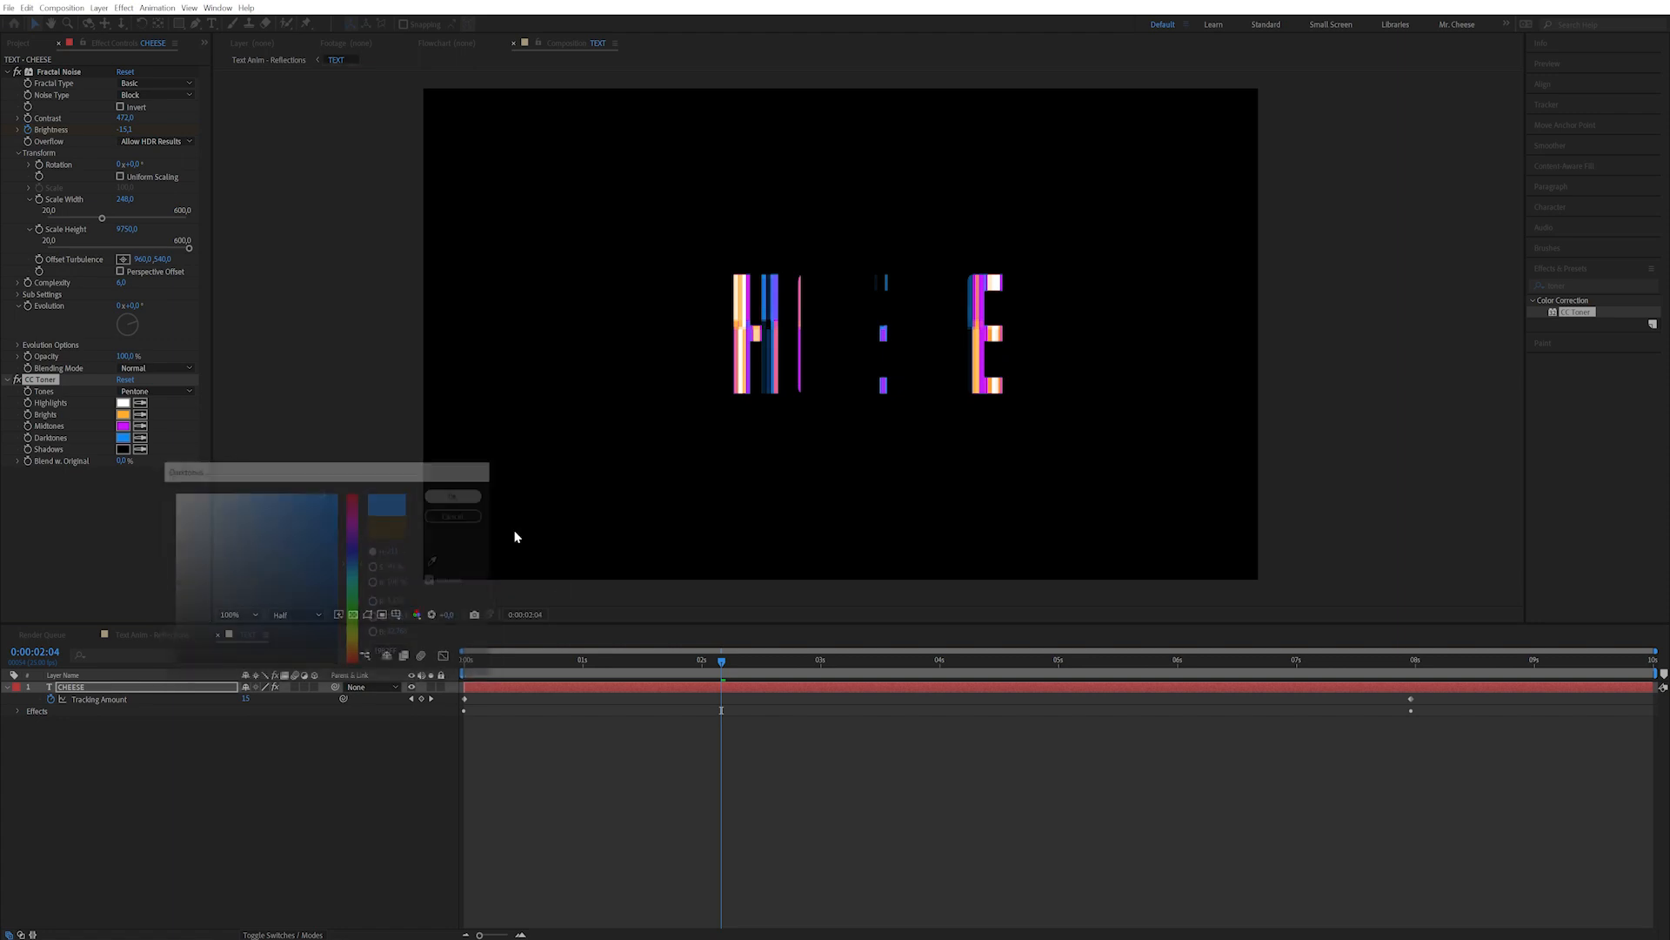
click(645, 662)
drag(647, 661, 818, 678)
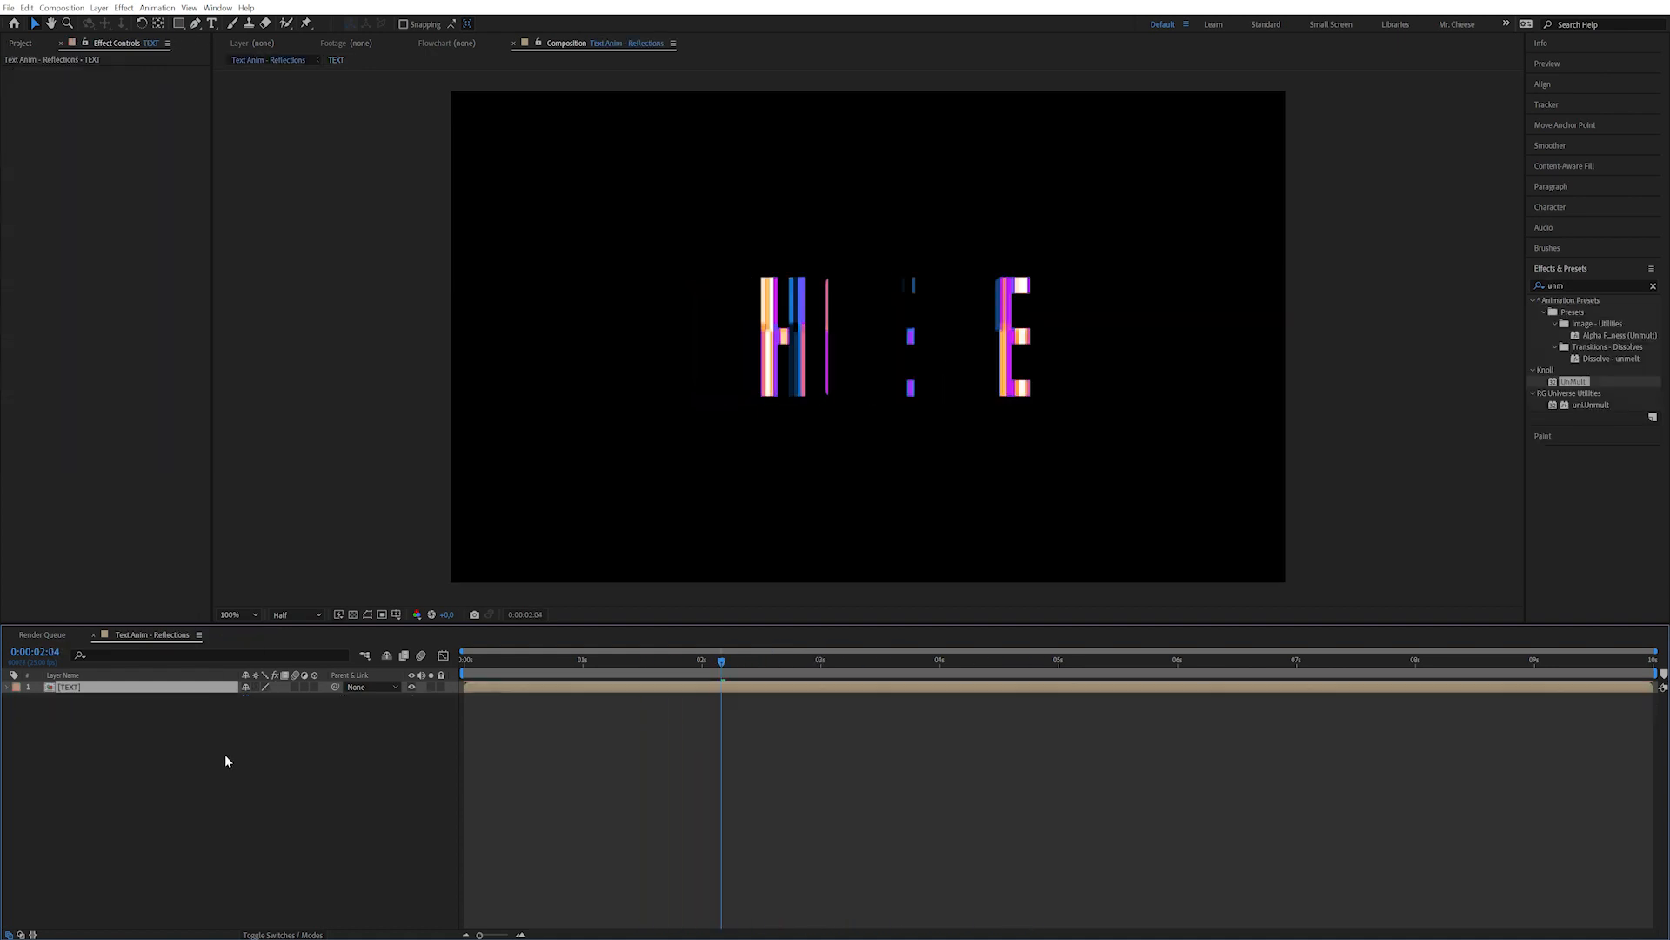
Return to Text Anim - Reflections, deselect all layers, preview, and start Layer > New > Camera.
click(225, 755)
key(Page_Up)
key(Page_Up)
key(Page_Up)
key(Page_Up)
key(Page_Up)
drag(665, 659, 1025, 653)
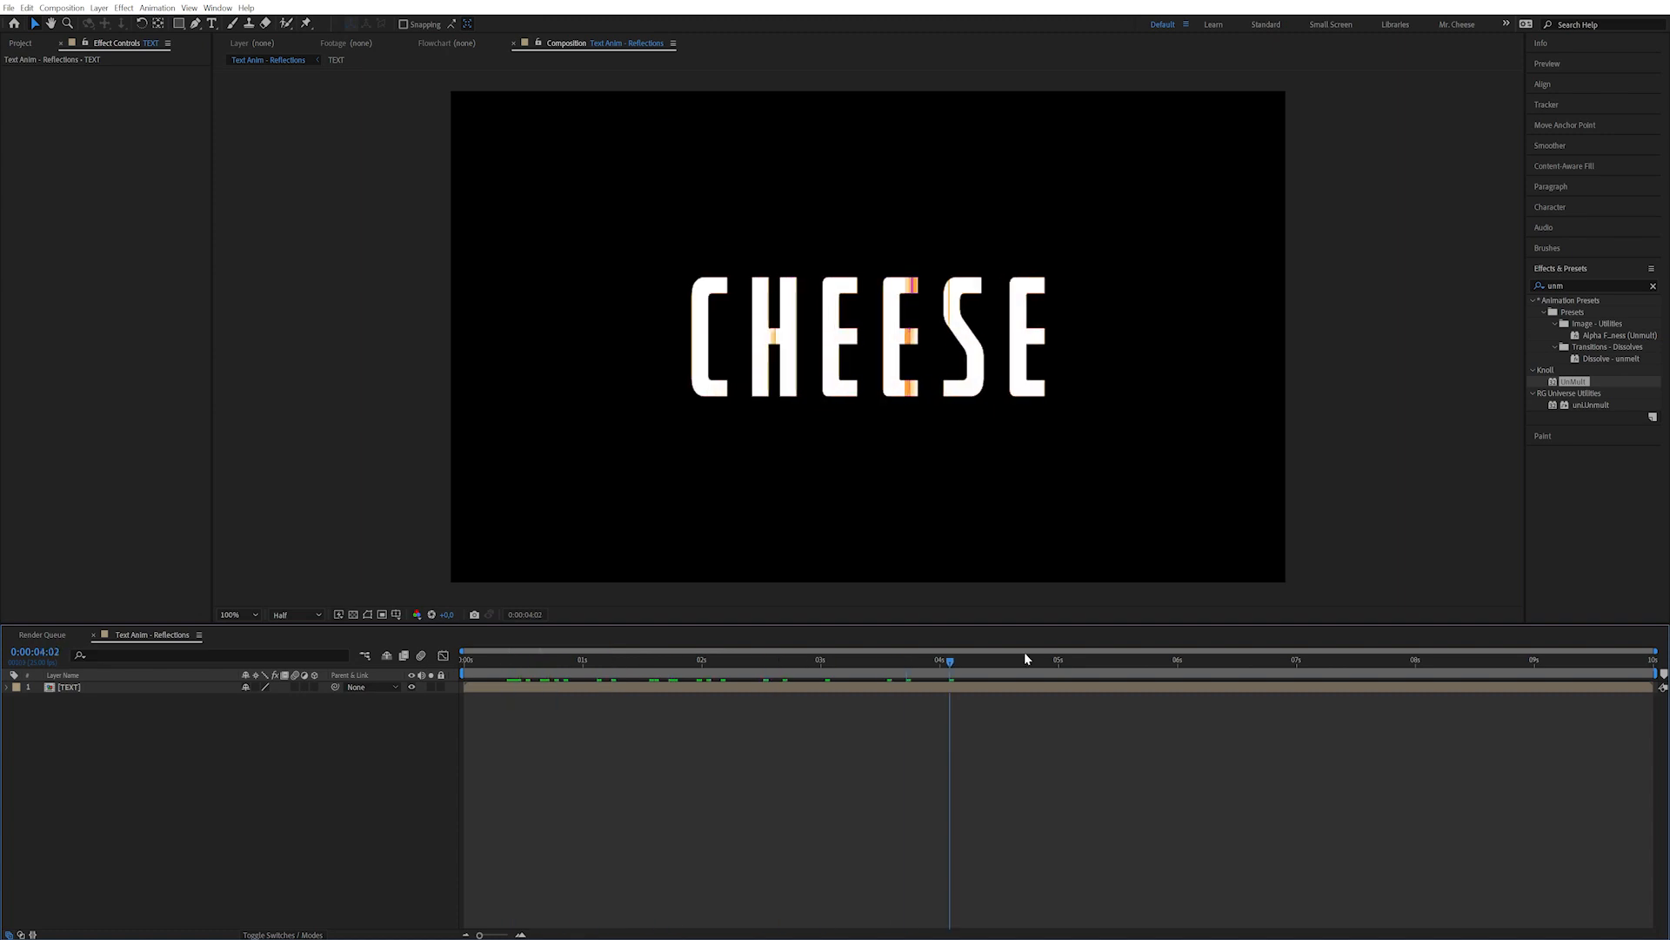
click(99, 8)
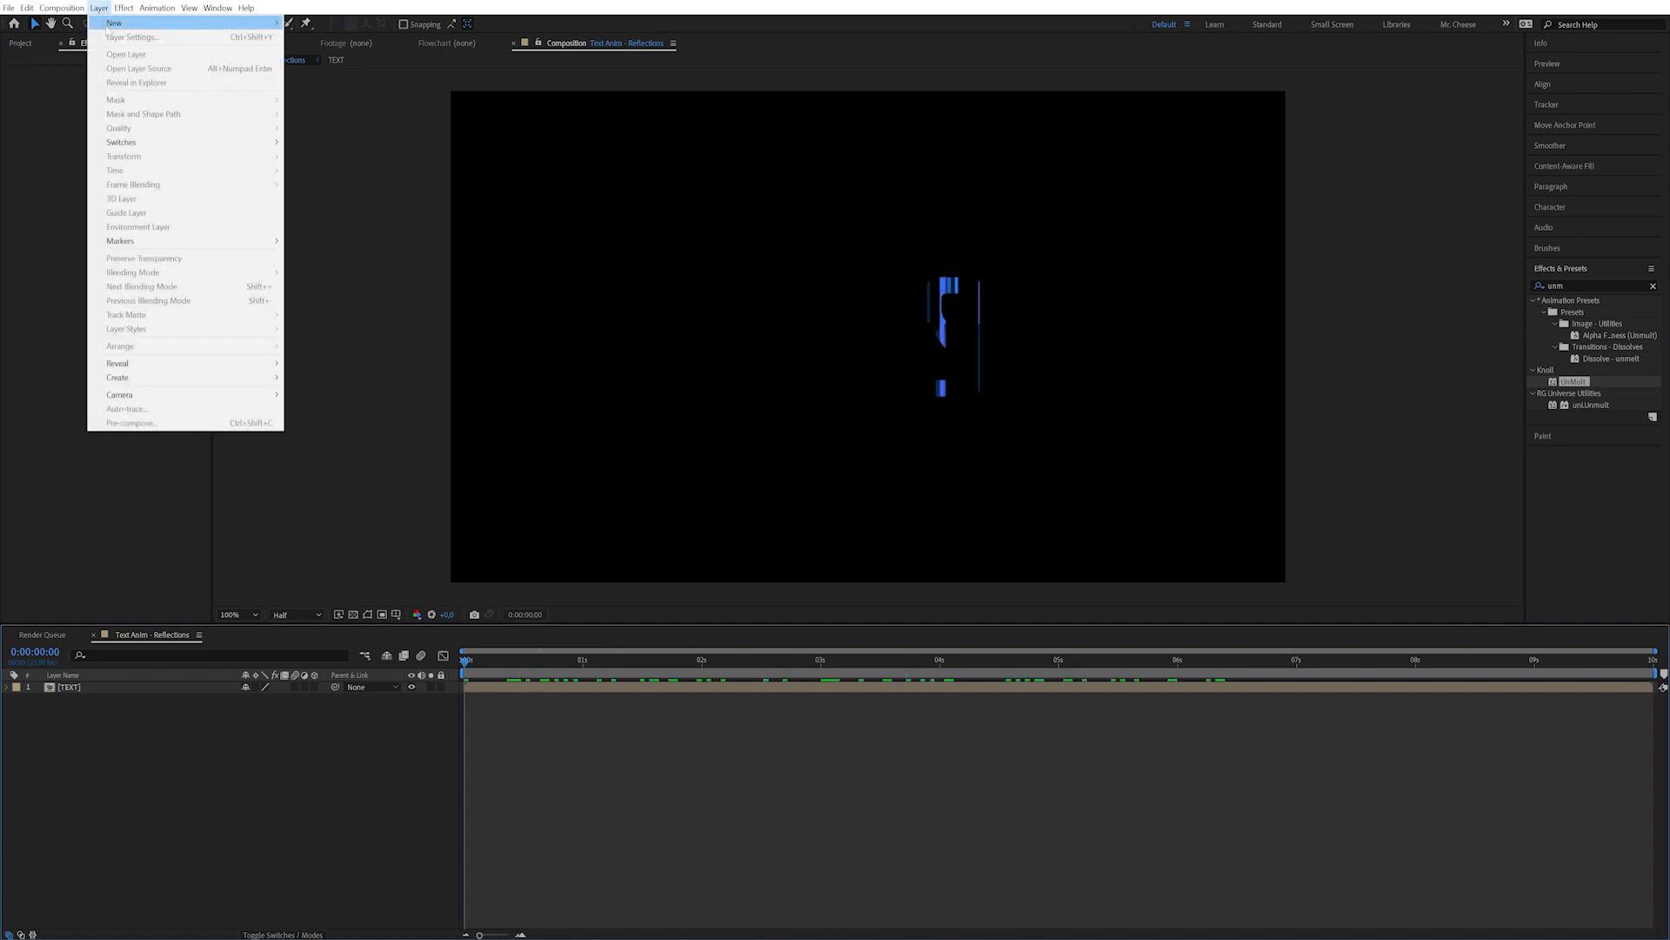
mouse_move(144, 23)
click(352, 66)
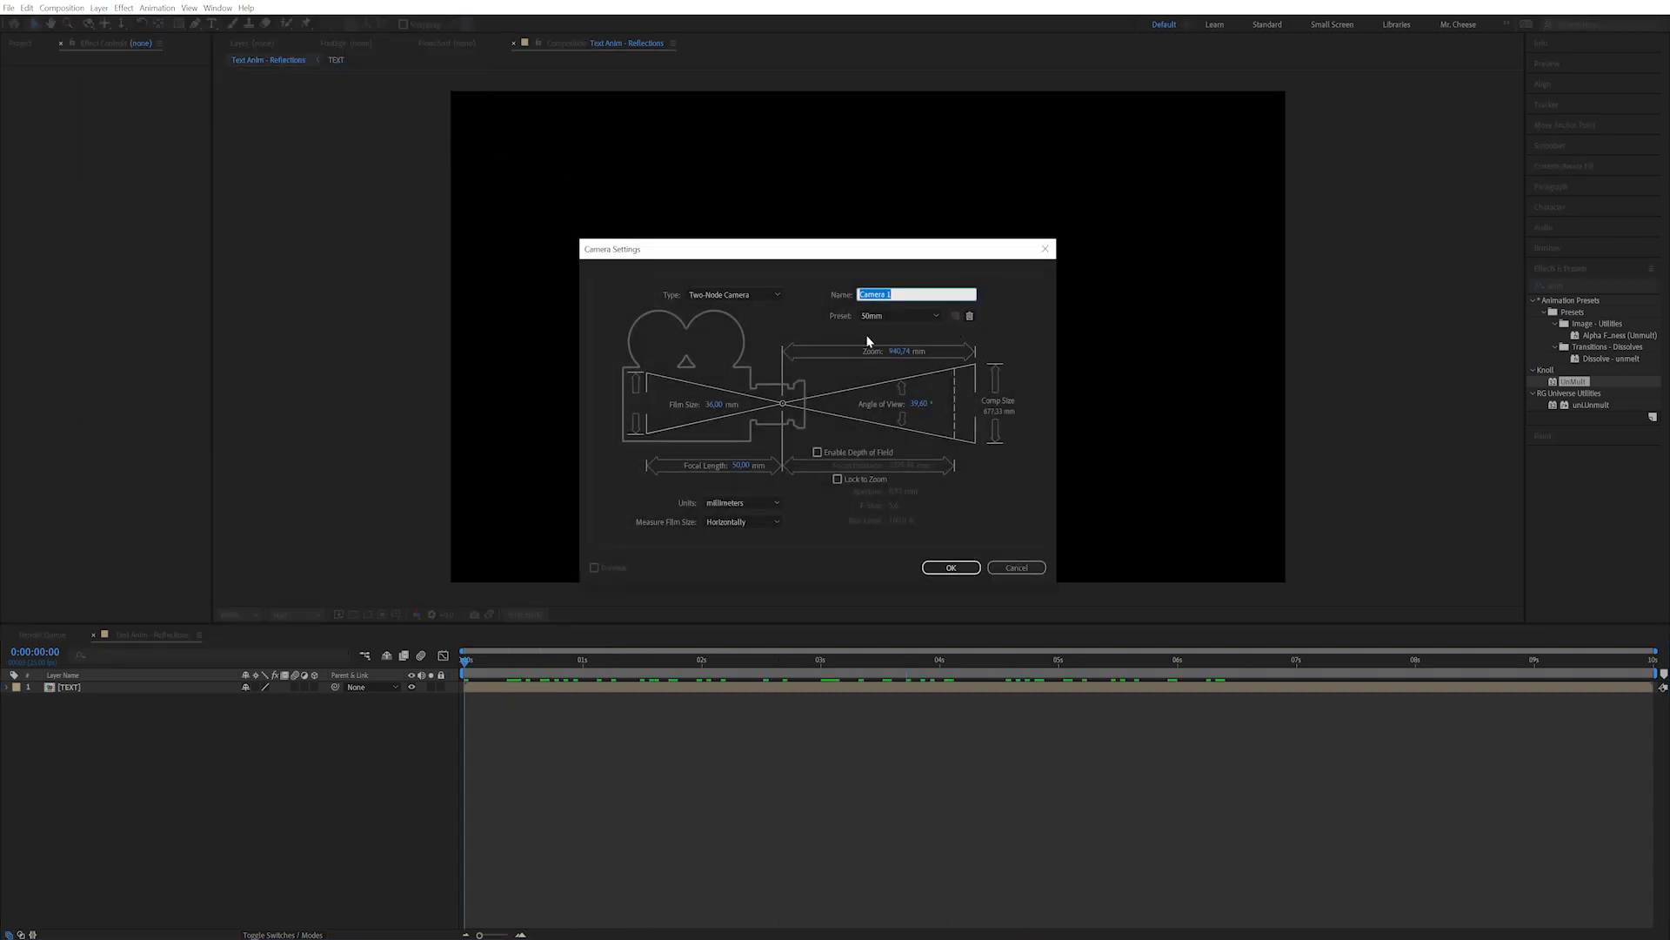
Create Camera 1 as a Two-Node 50mm camera, preview it, and make the TEXT layer 3D.
click(896, 315)
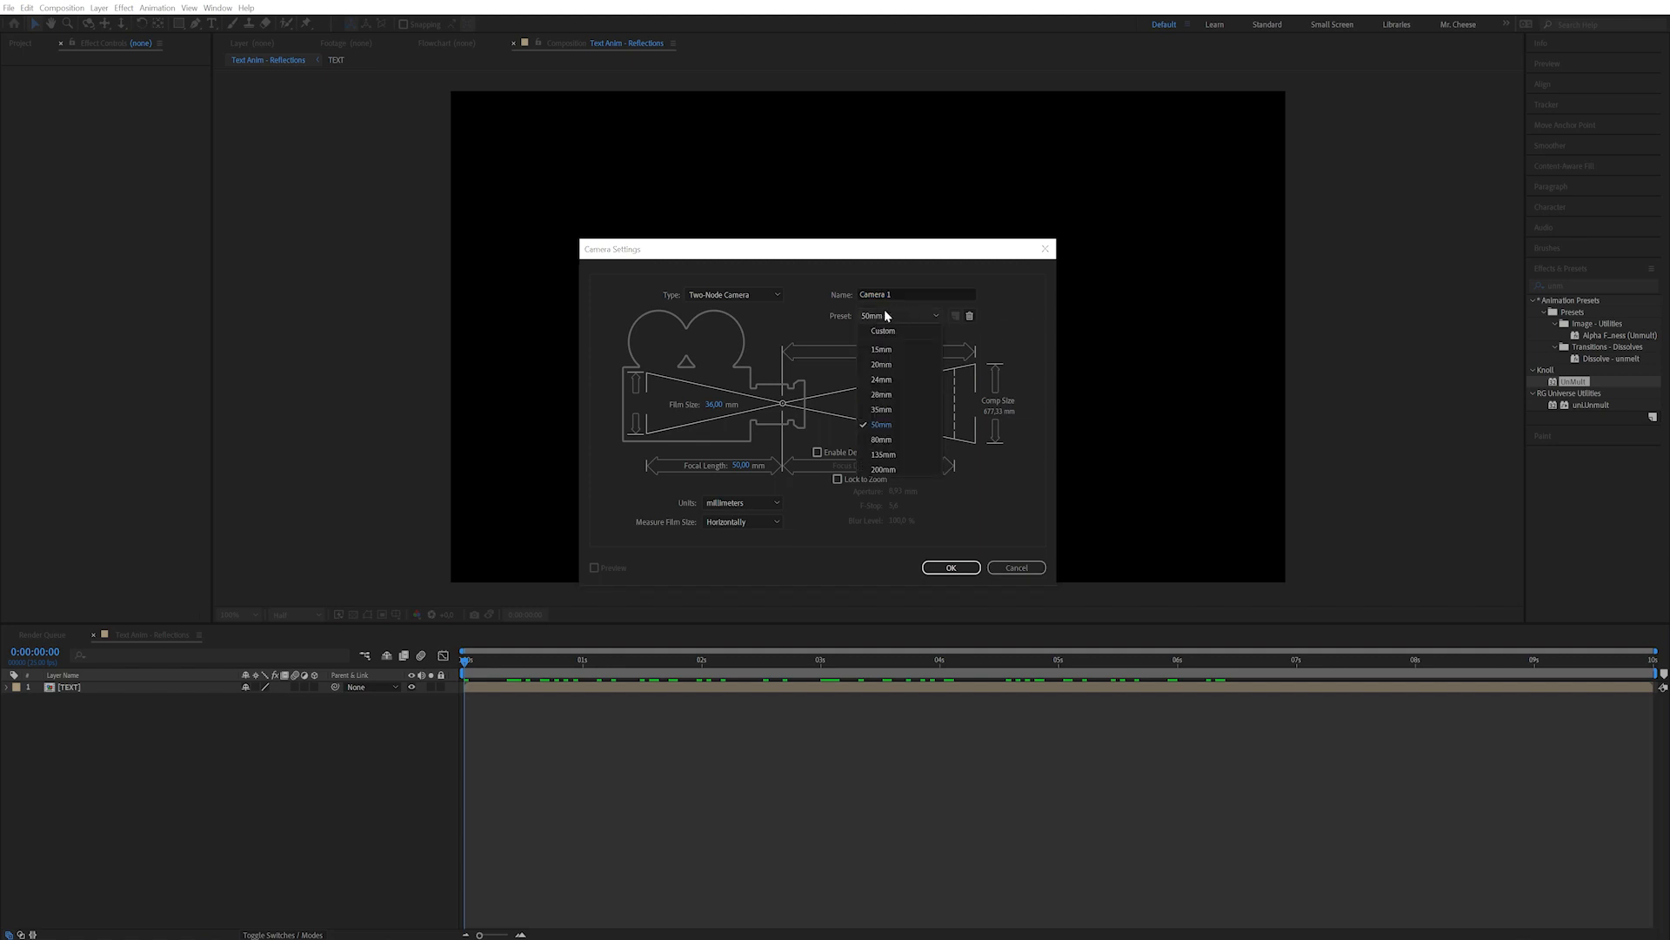
click(882, 425)
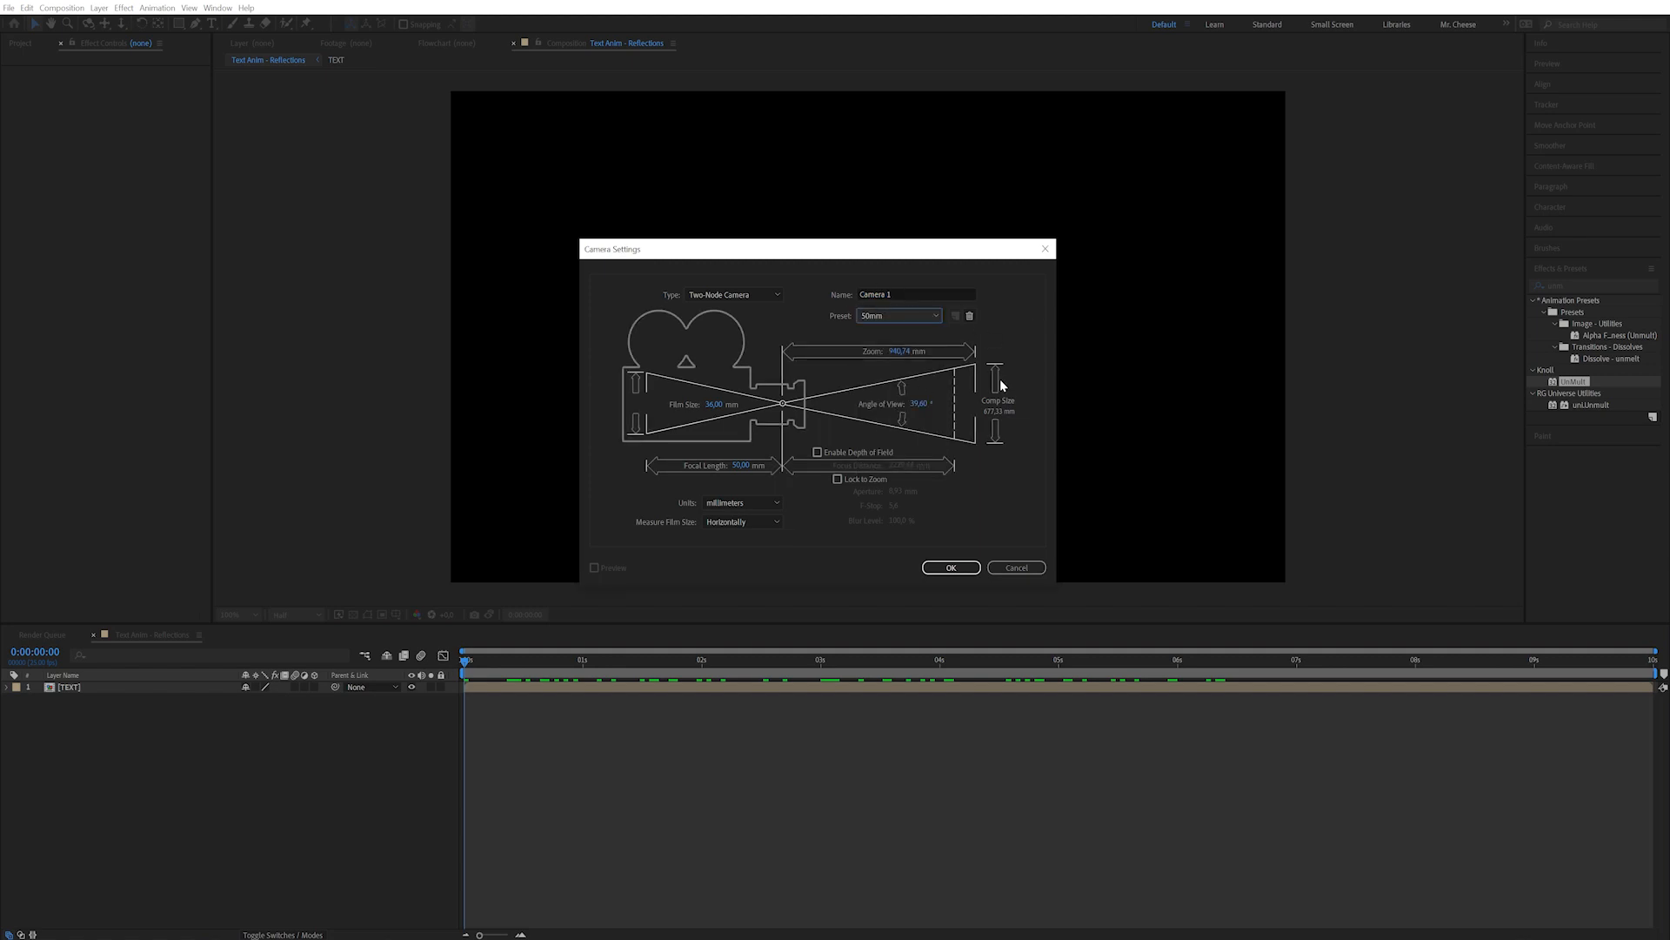
drag(966, 249, 965, 229)
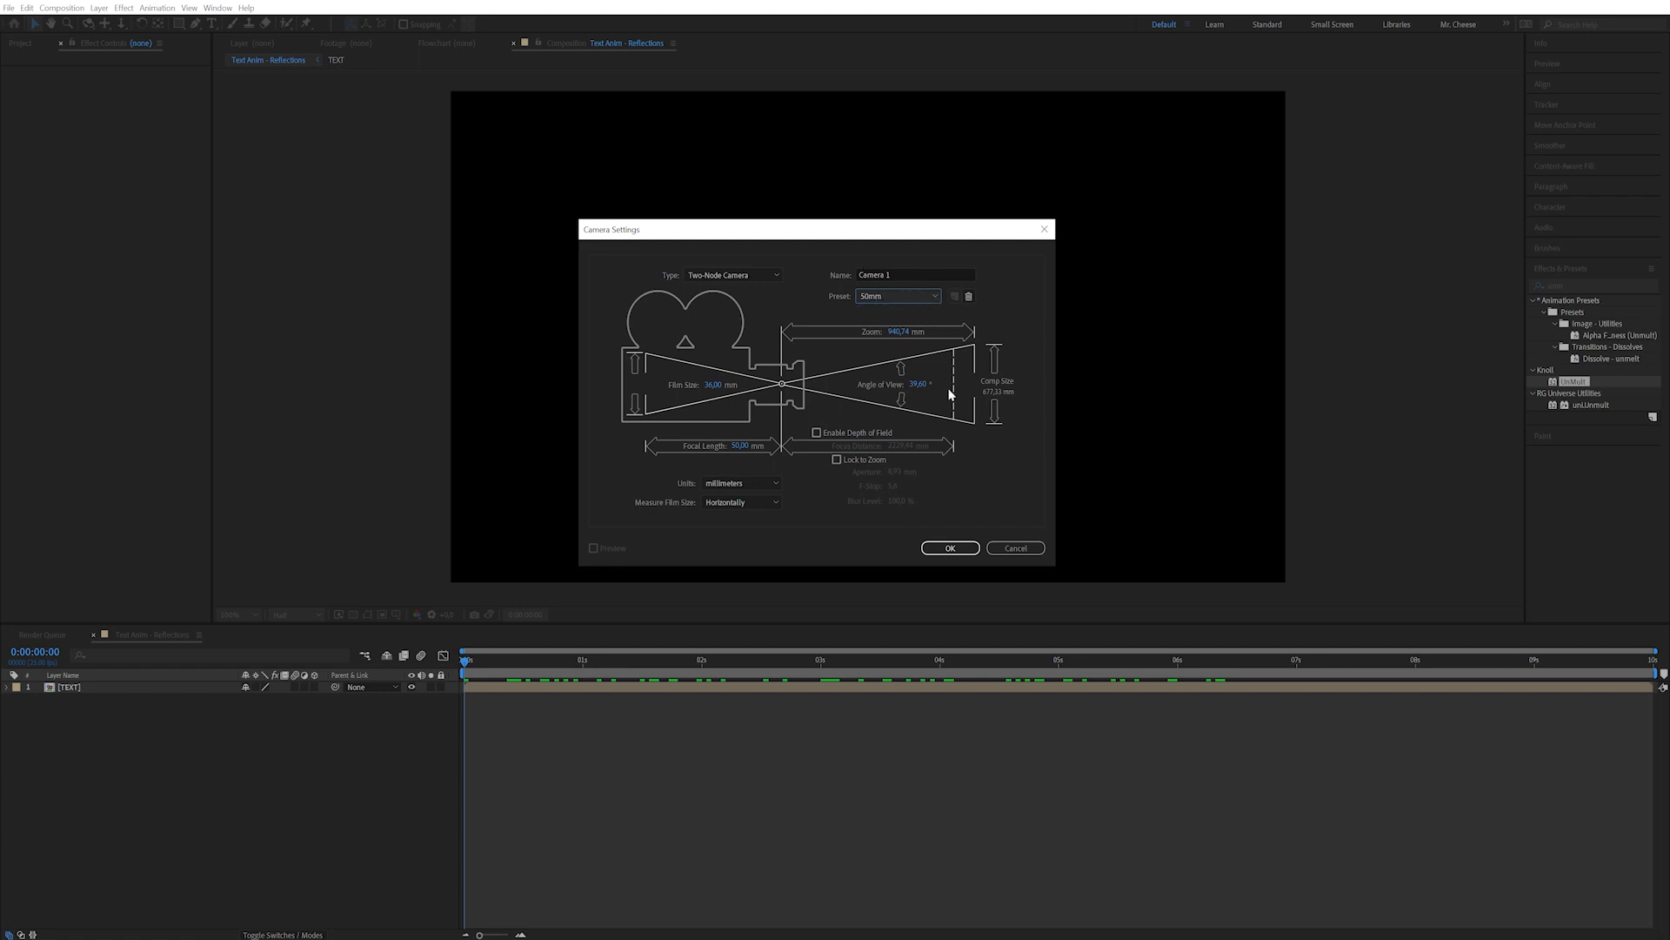
click(950, 547)
key(space)
key(space)
click(315, 699)
Keyframe Camera 1's Position at 7 s and pull it back to Z -6106.7 at 0 s.
drag(496, 666, 1299, 687)
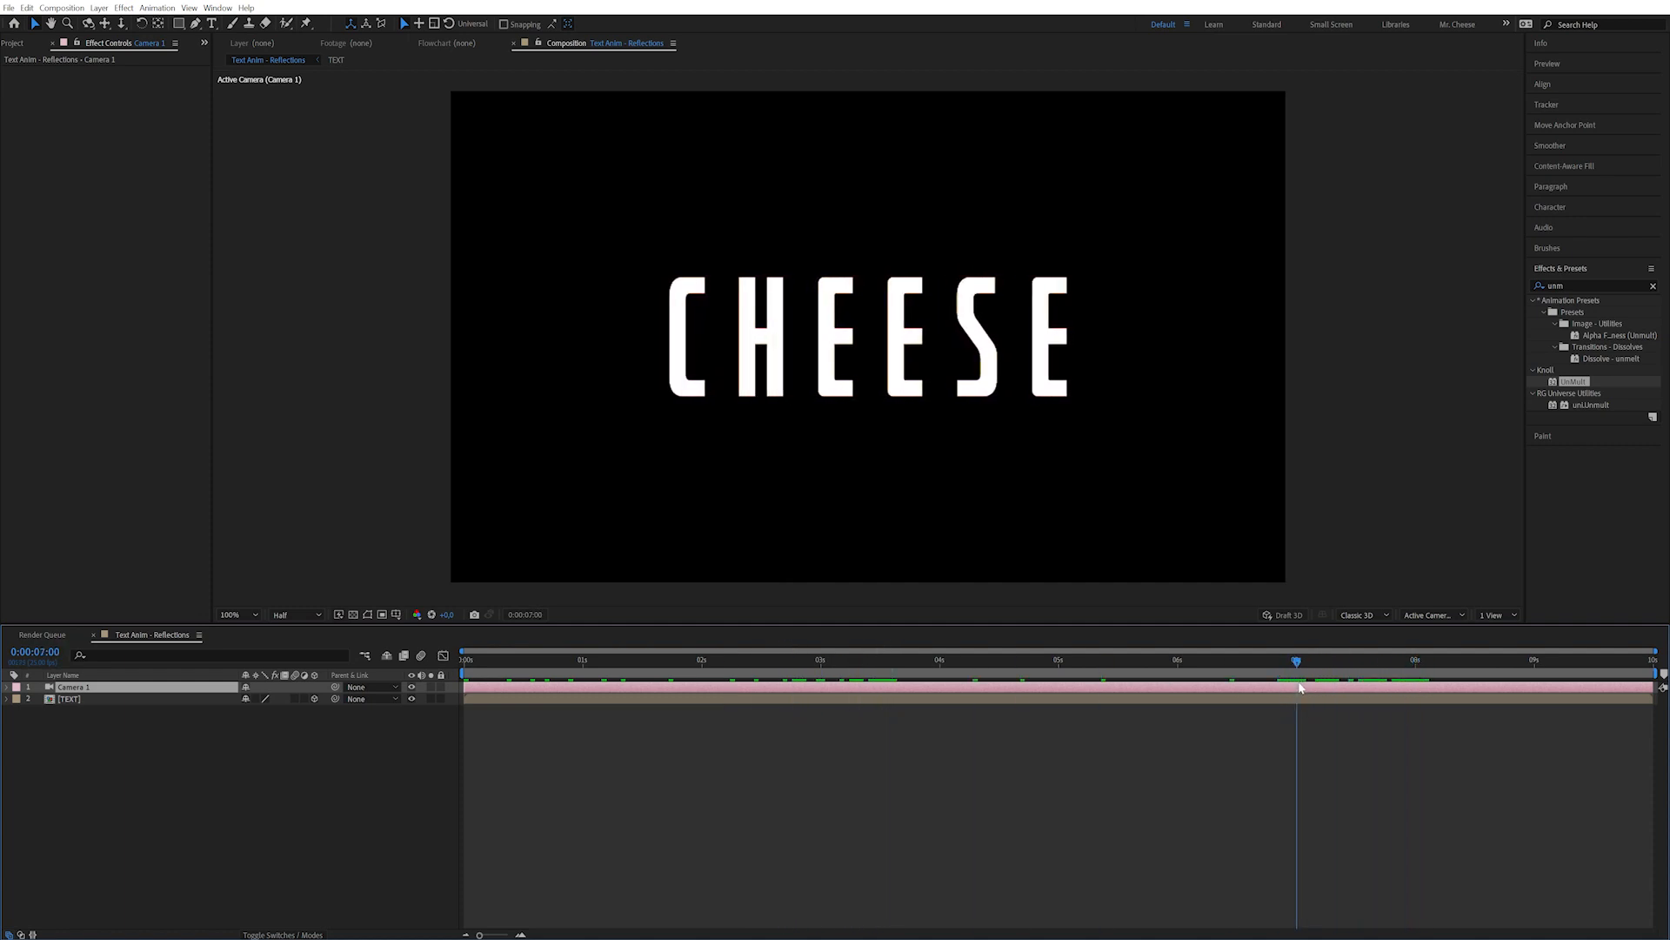
click(56, 722)
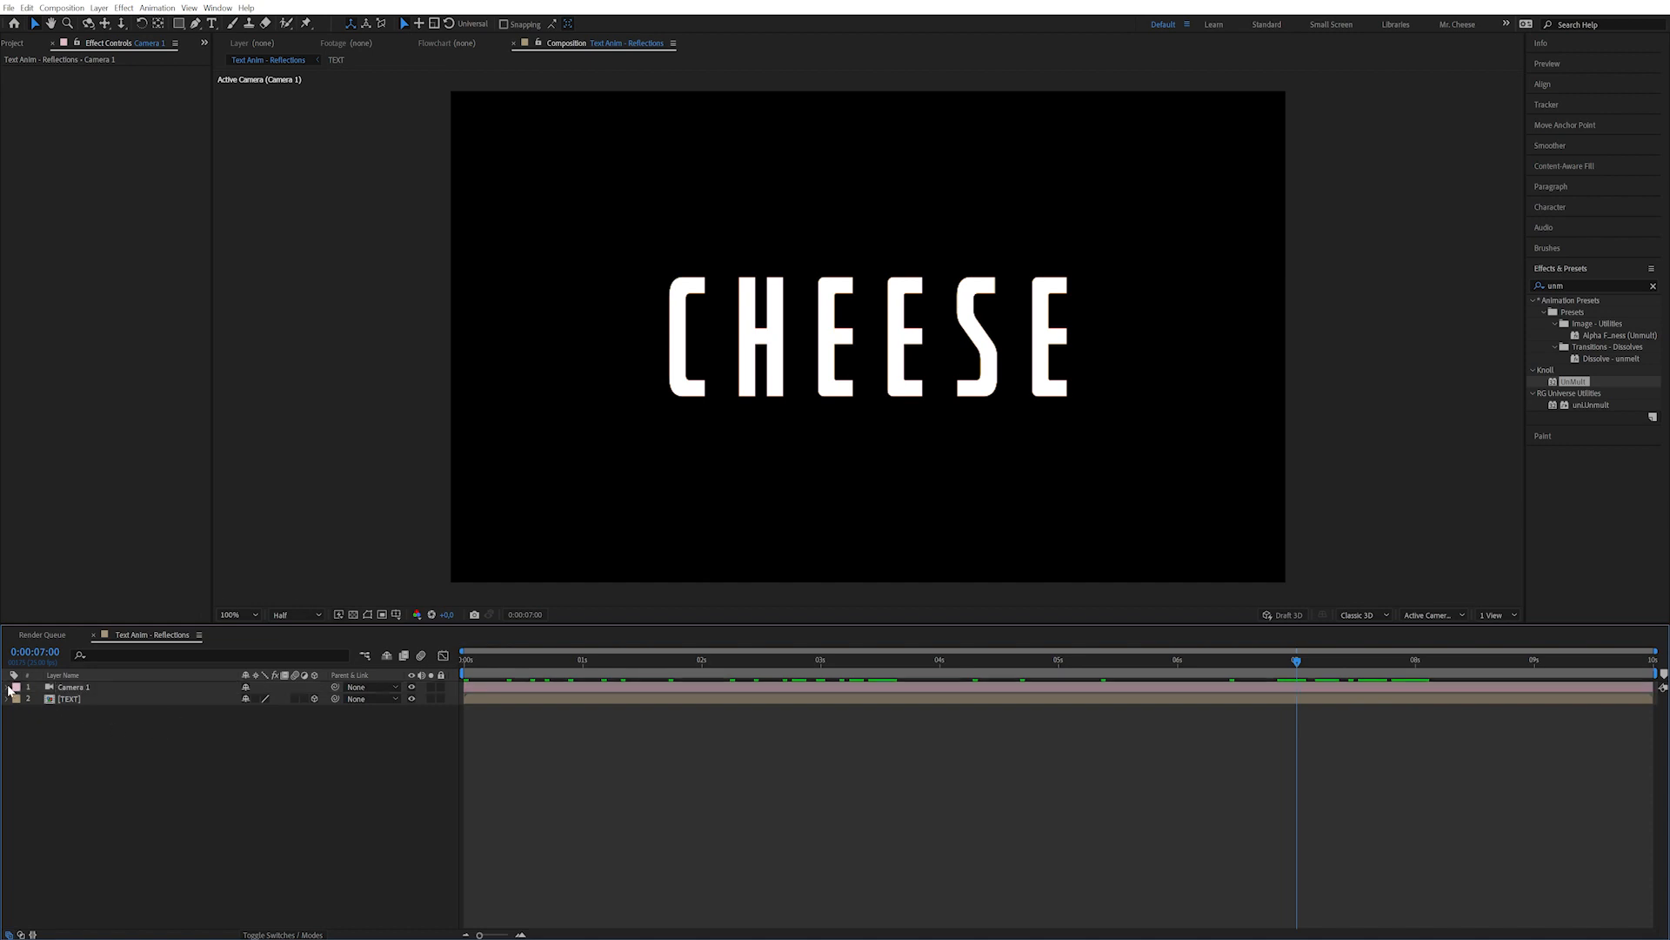
click(9, 687)
click(17, 701)
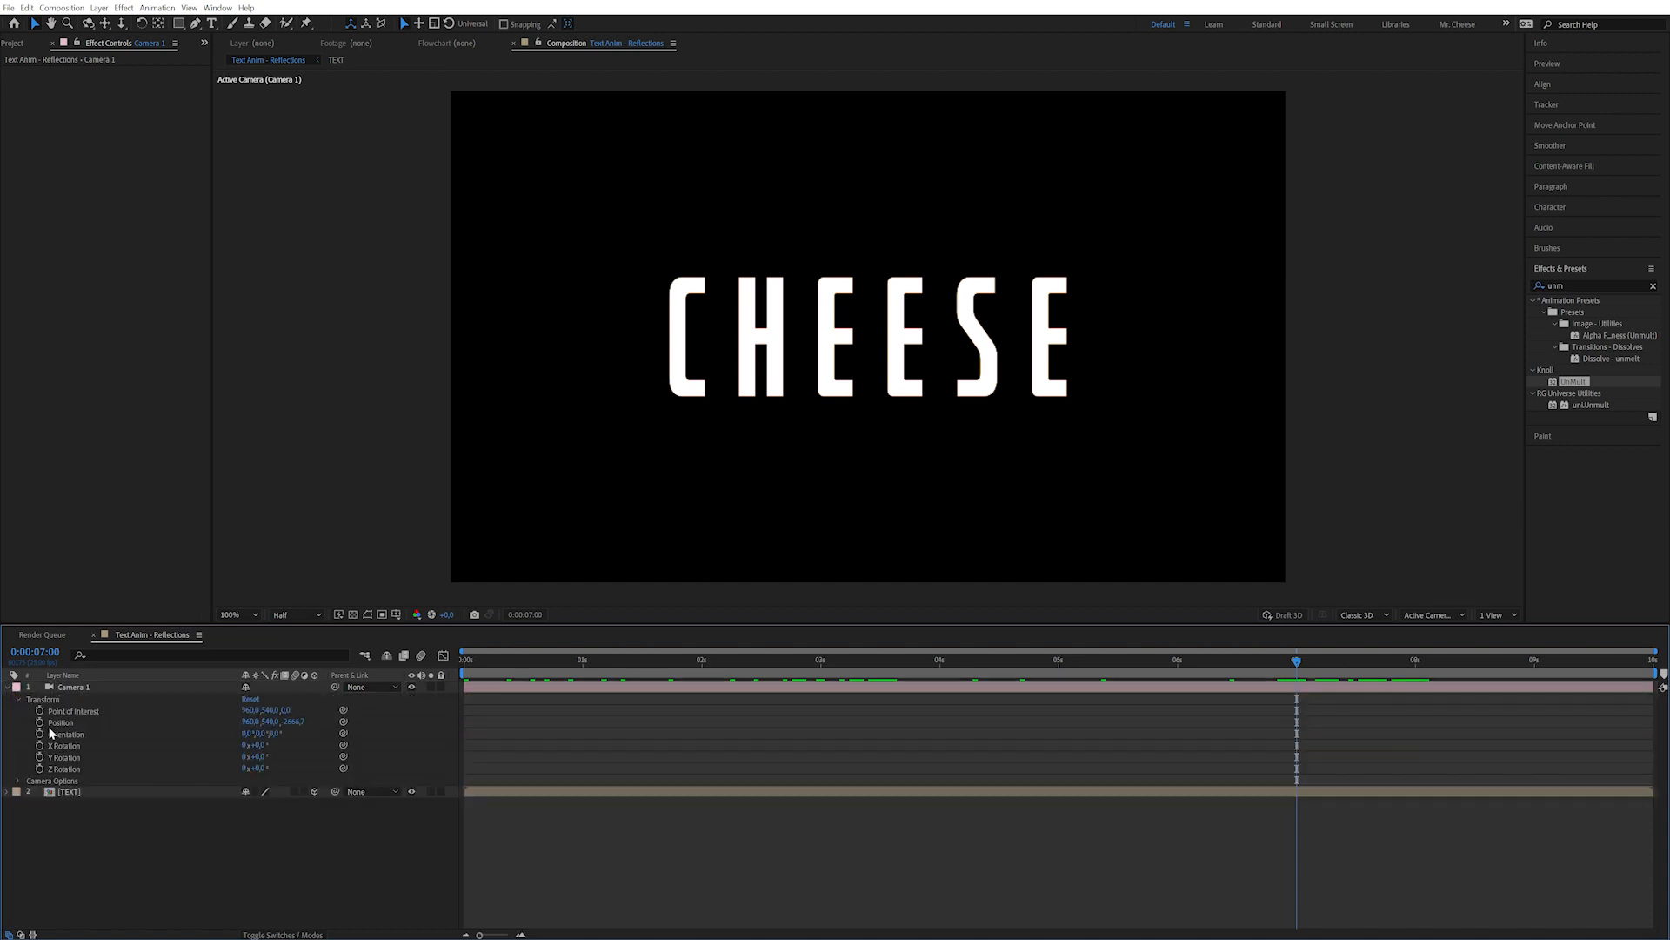
click(39, 722)
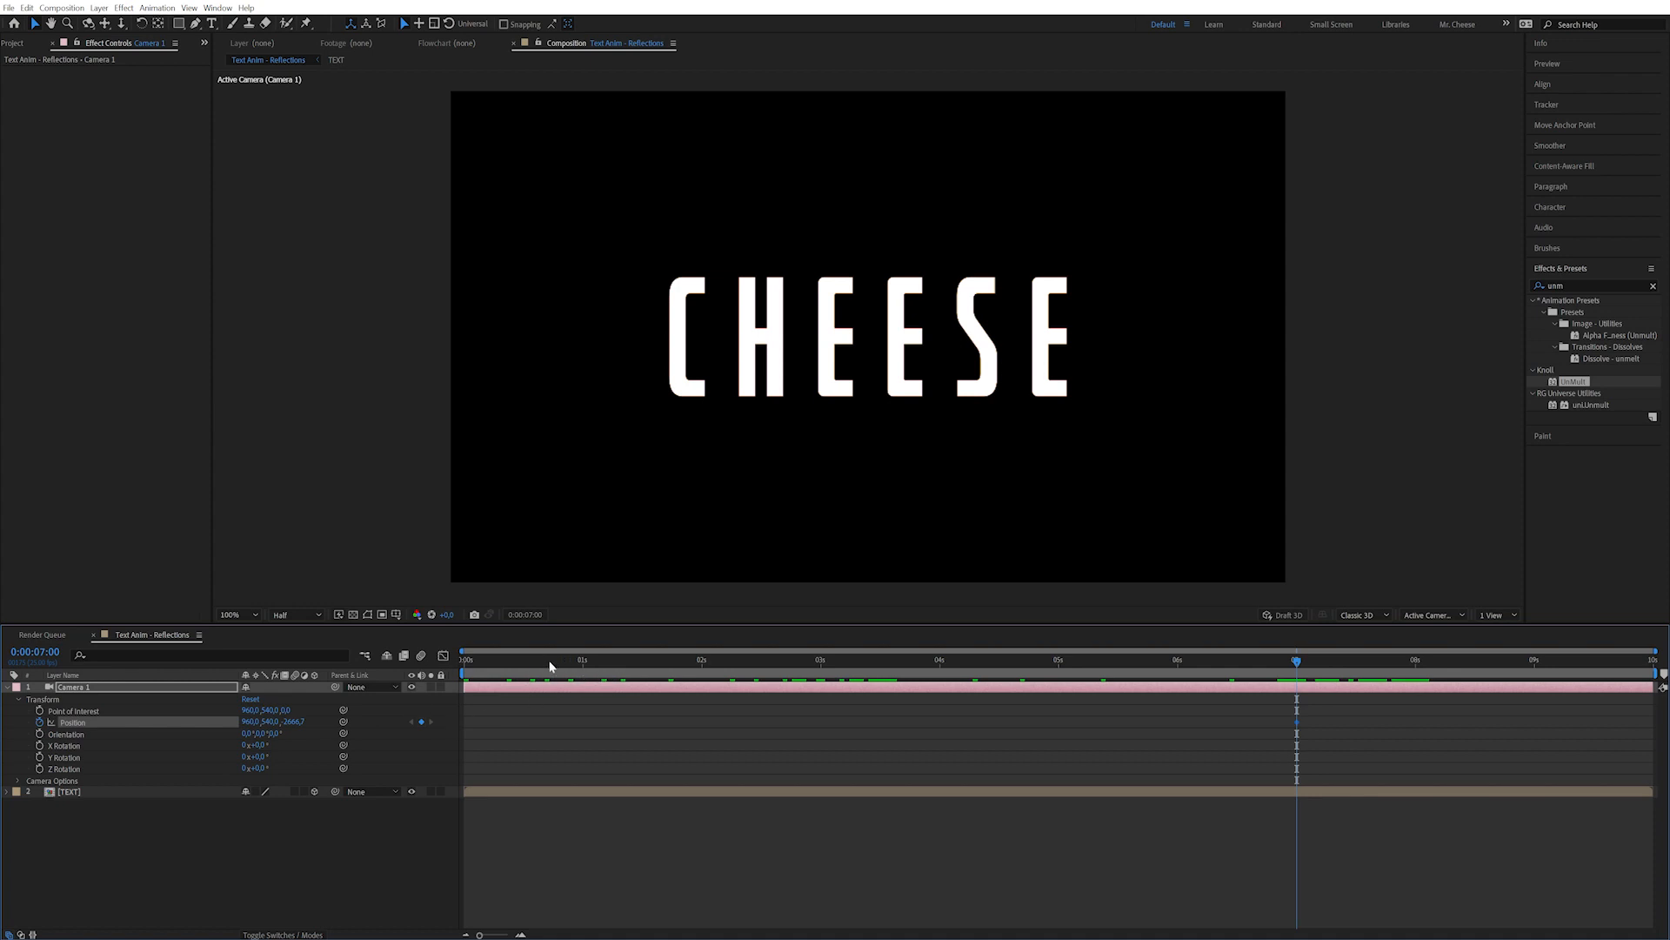
key(Home)
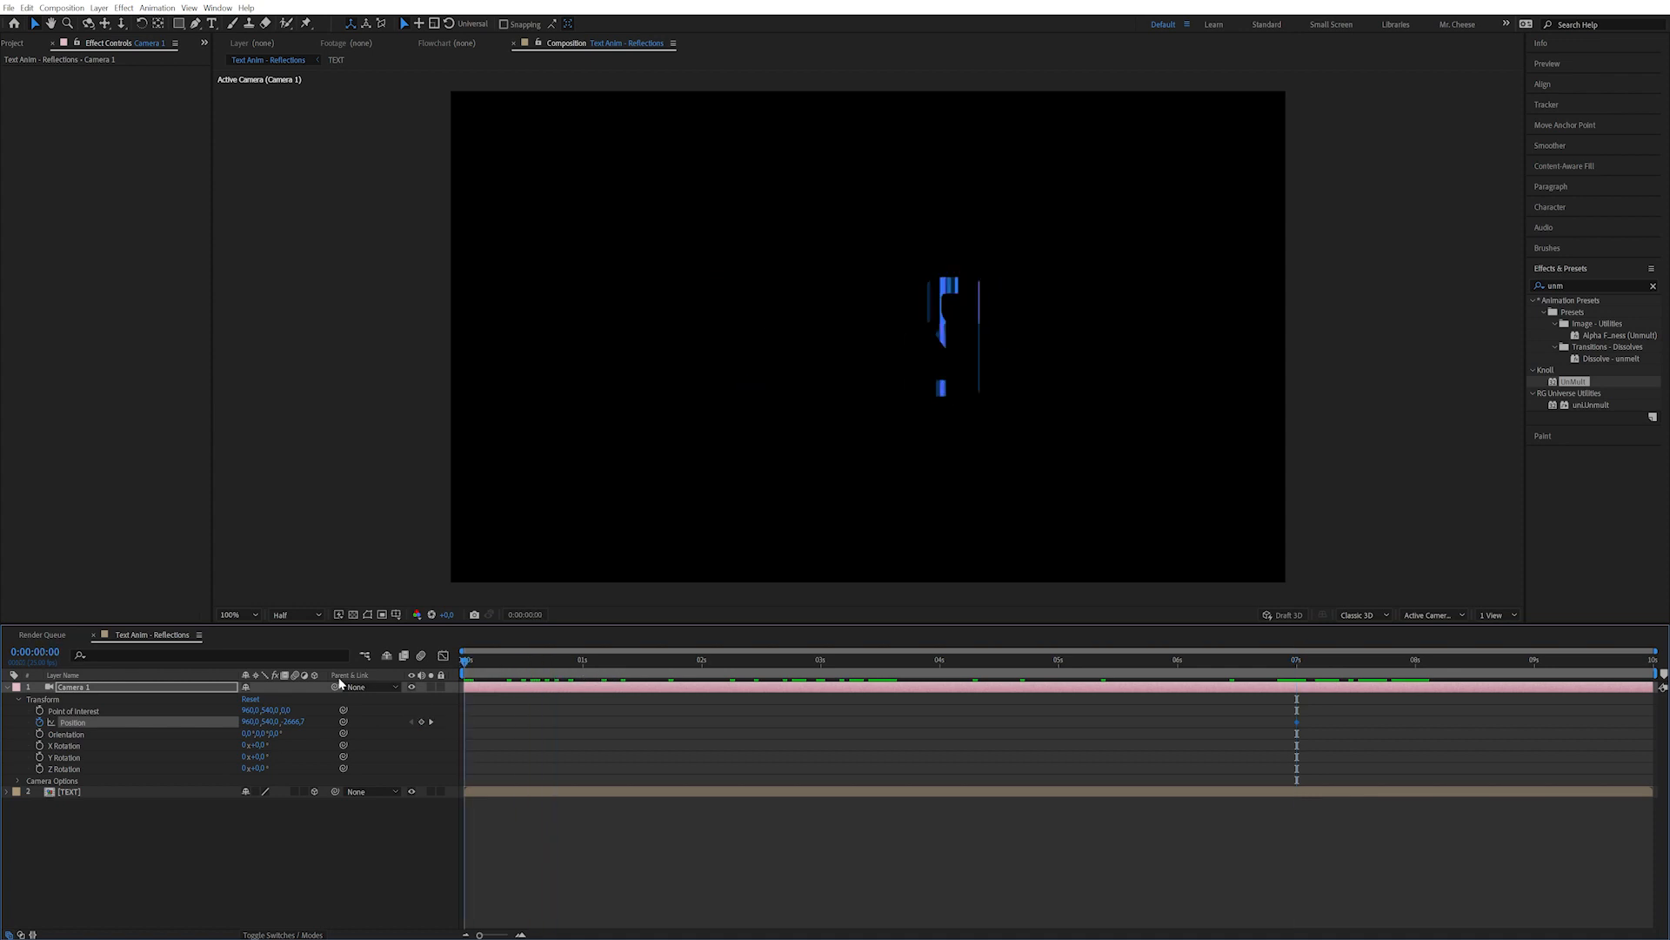
drag(294, 726, 238, 721)
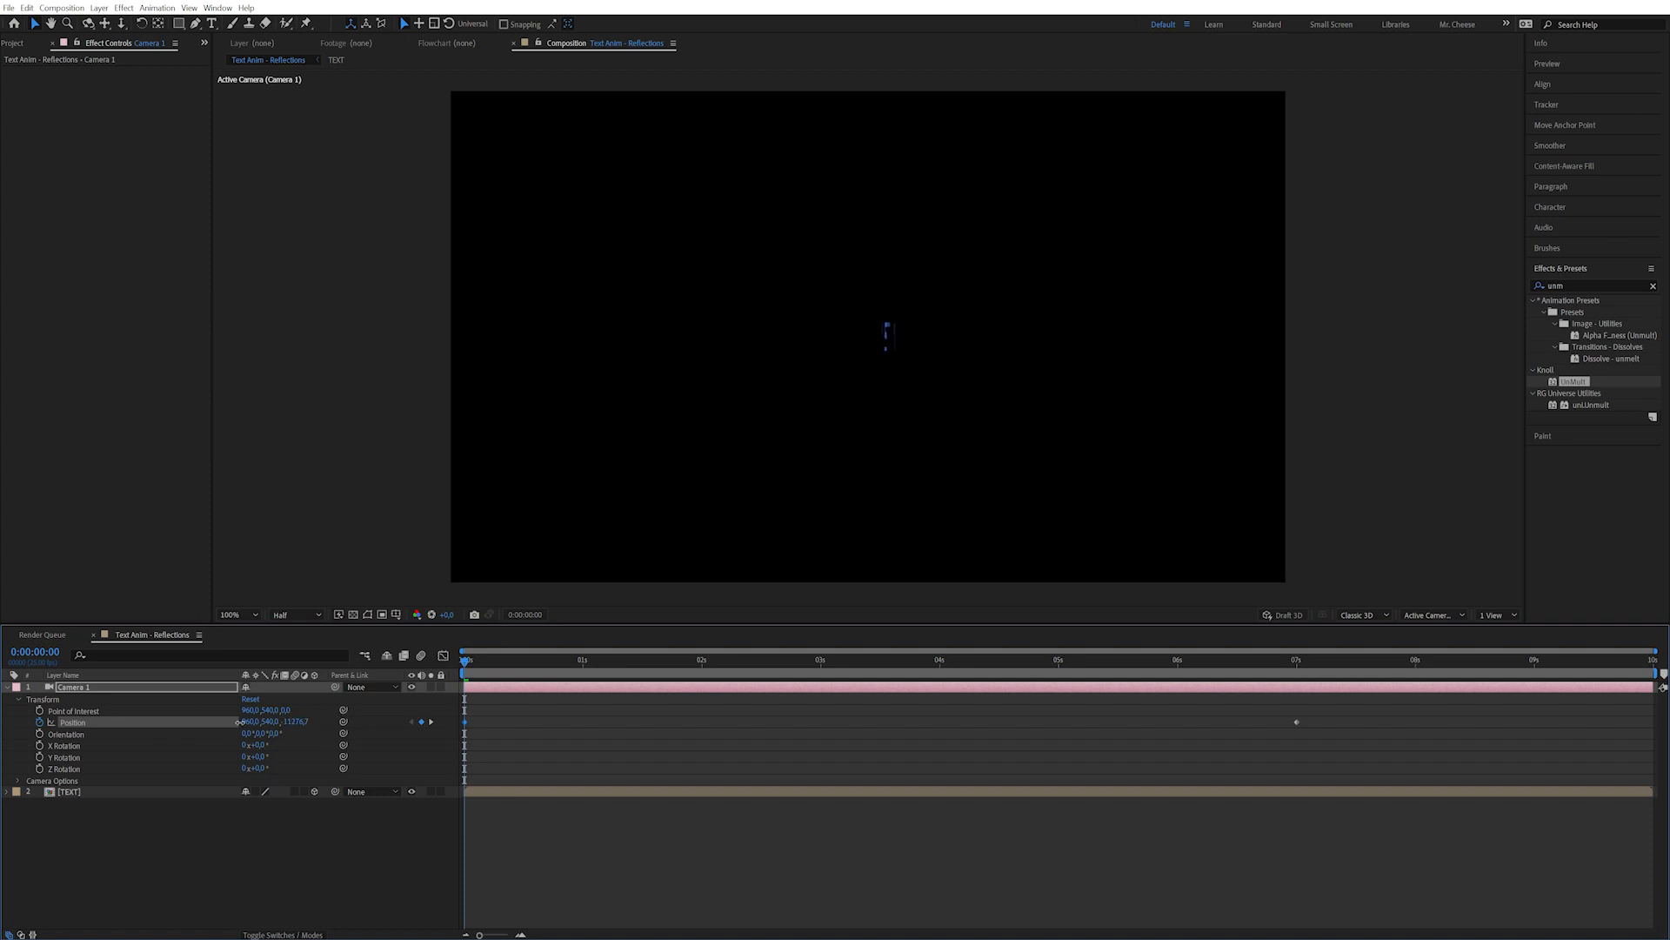
Keyframe Z Rotation level at 7 s, start it at 30° at 0 s, and preview the push-in.
click(431, 721)
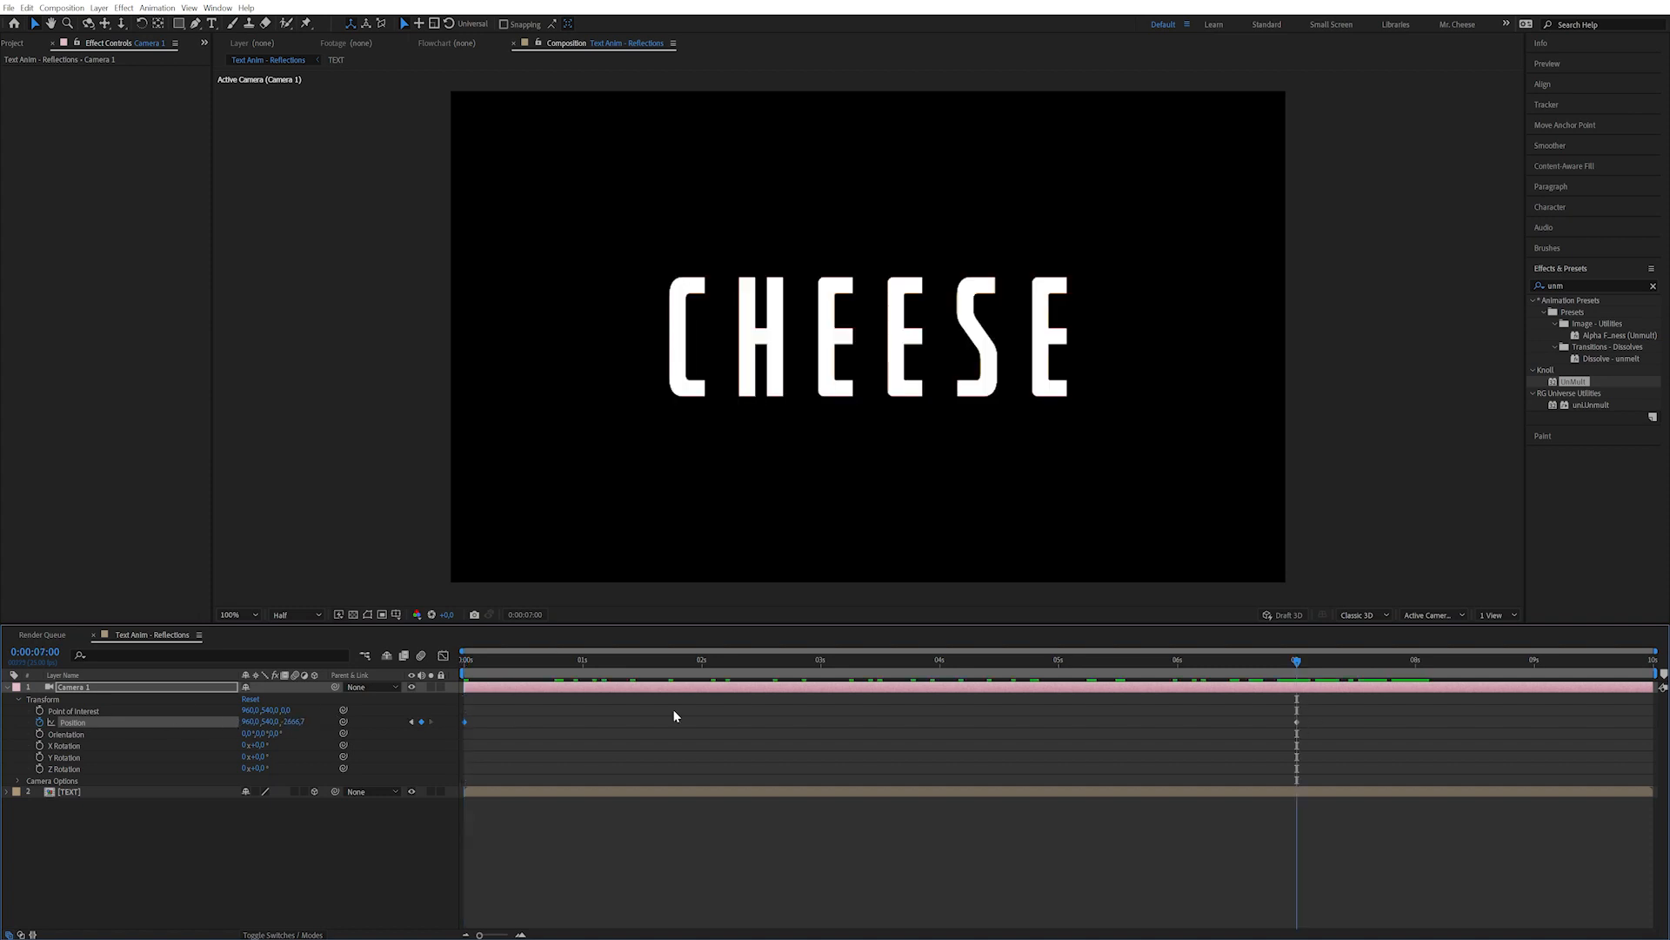
click(39, 769)
key(Home)
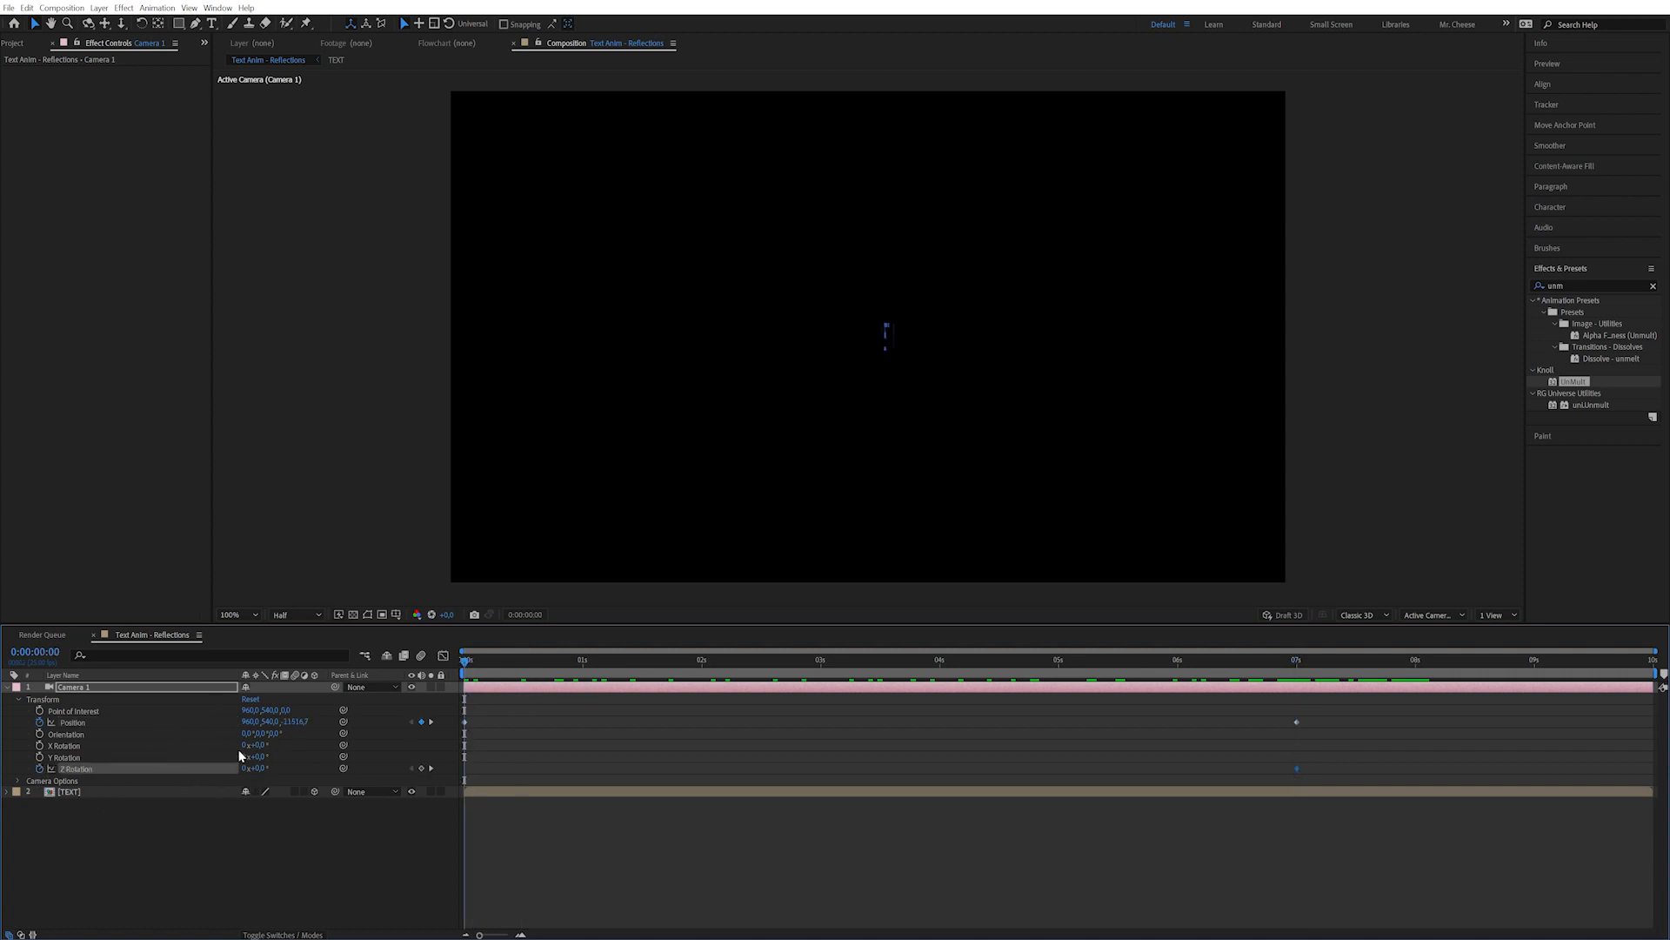
drag(292, 757, 279, 767)
click(257, 768)
text(30)
key(Return)
drag(776, 660, 1271, 739)
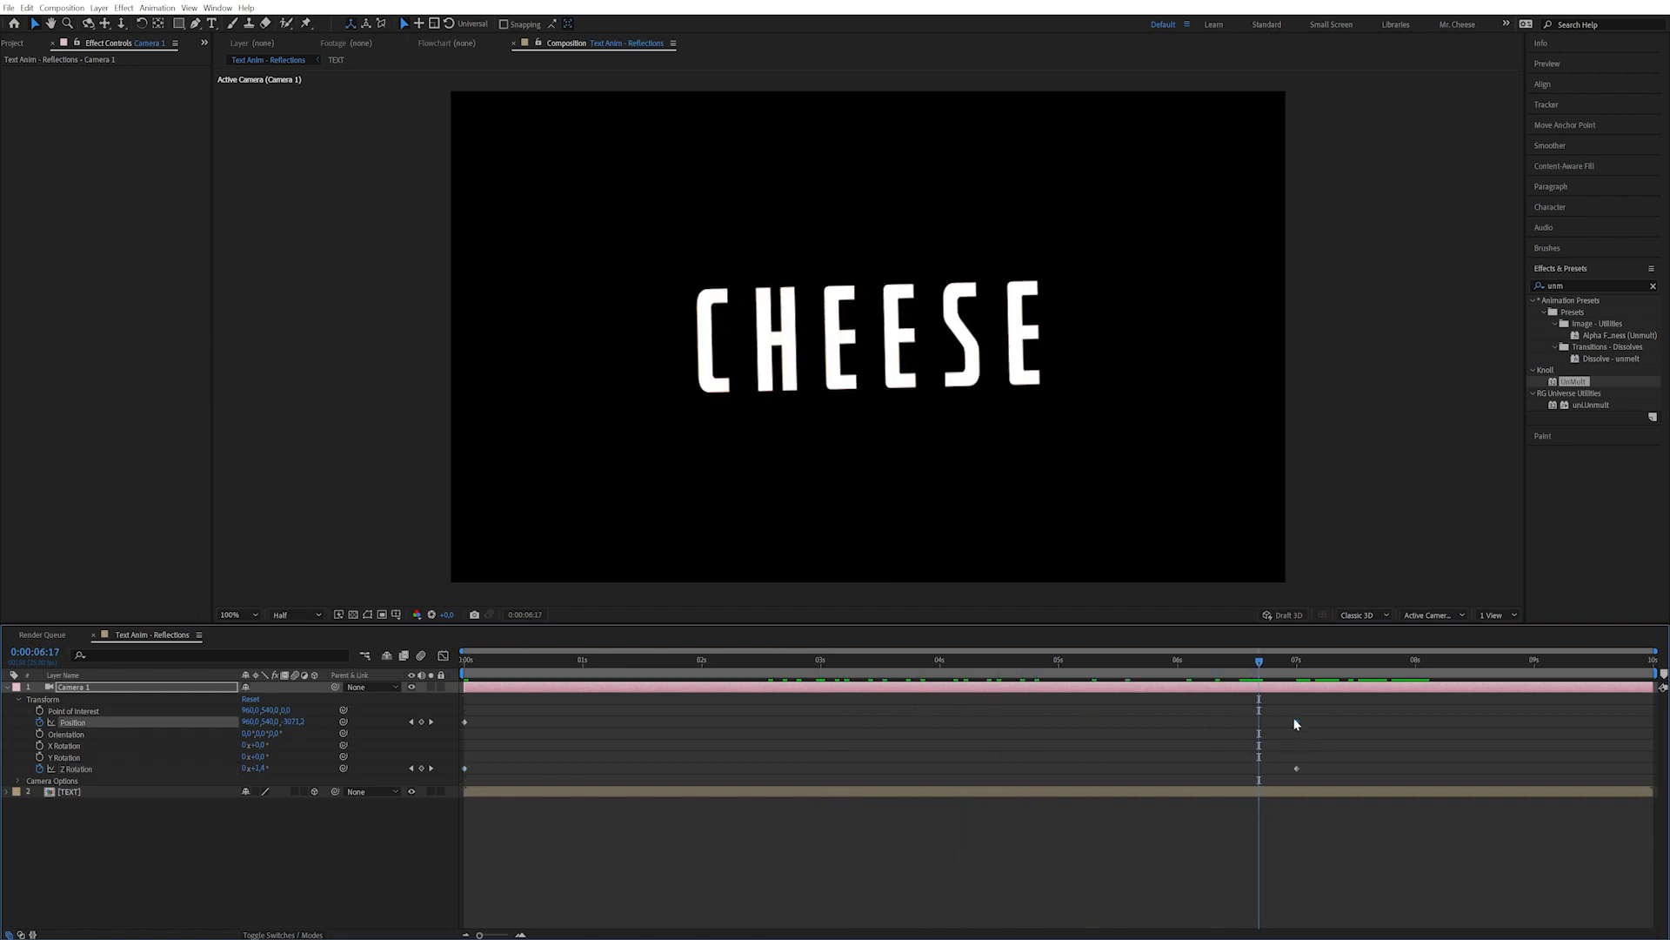
right_click(1297, 724)
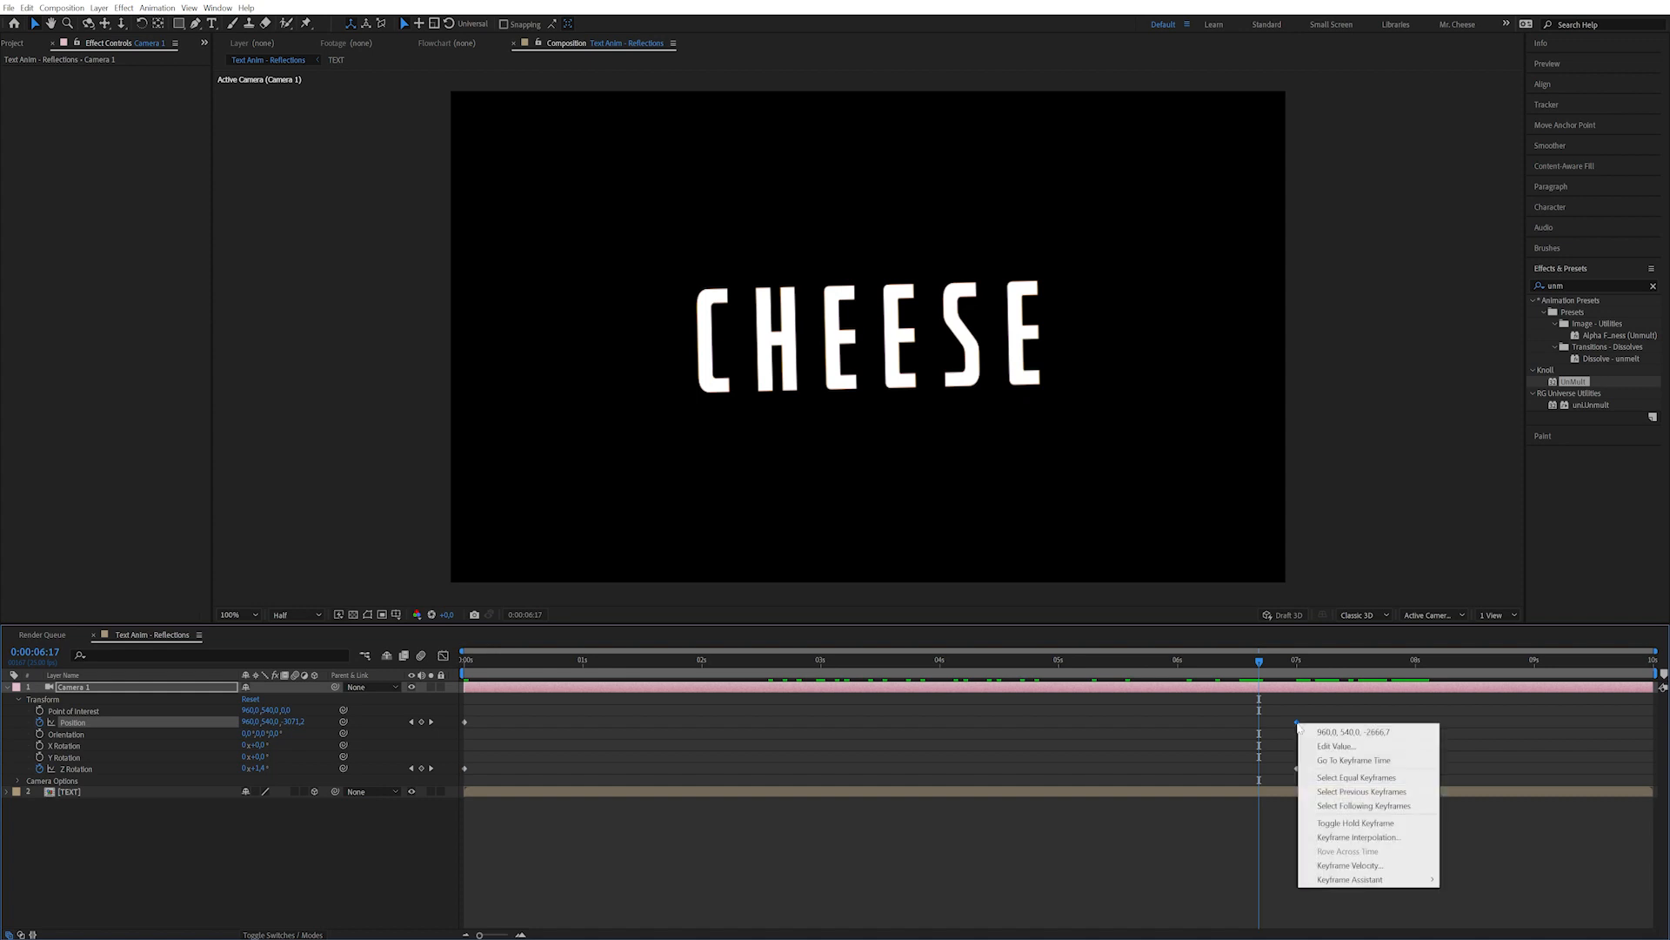
Ease the 7-second Position keyframe with Incoming Speed 0 and Influence 30%.
click(1349, 865)
click(779, 456)
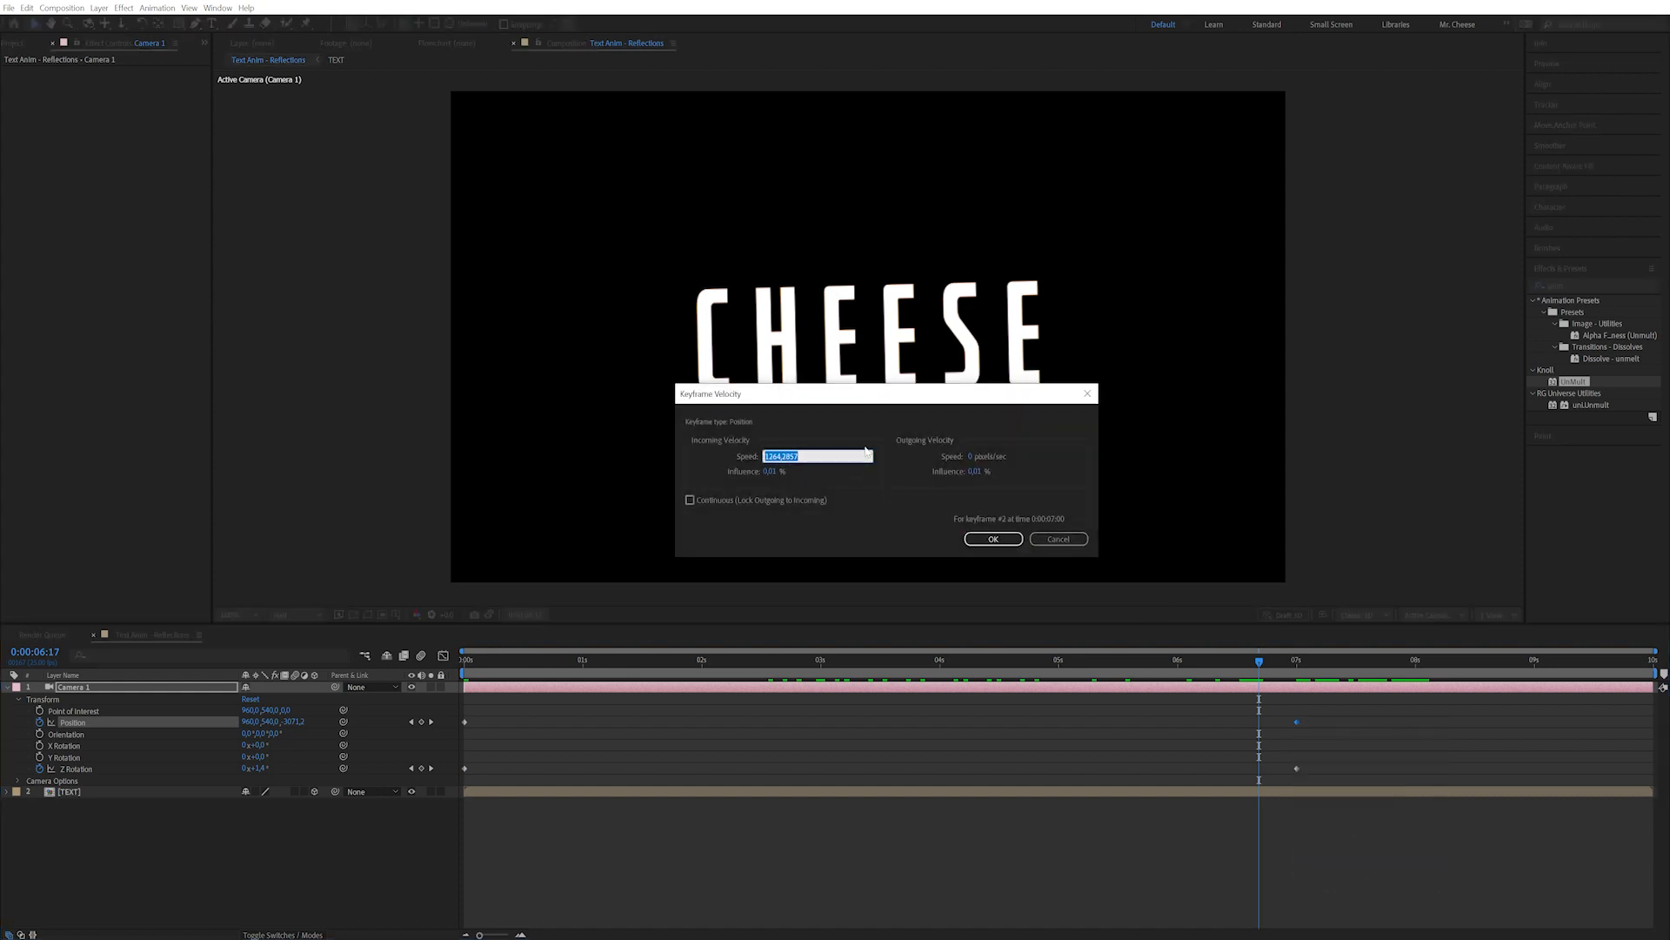
text(0)
key(Tab)
text(30)
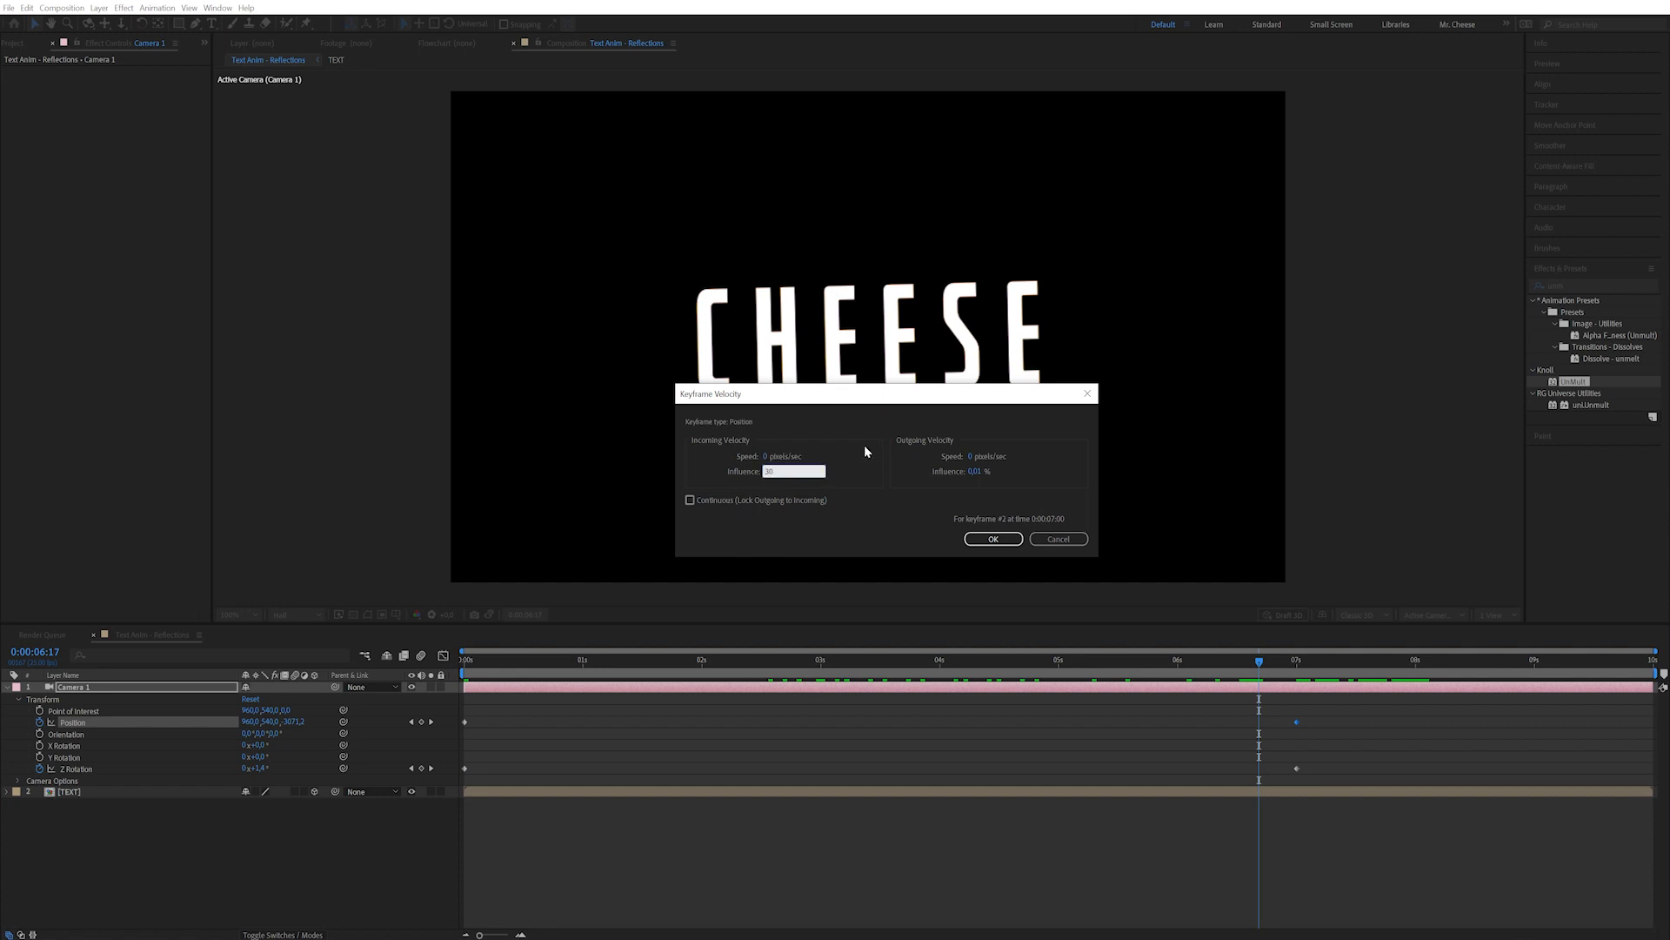
key(Return)
Give the 7-second Z Rotation keyframe the same ease: Incoming Speed 0, Influence 30%.
drag(1328, 759, 1282, 771)
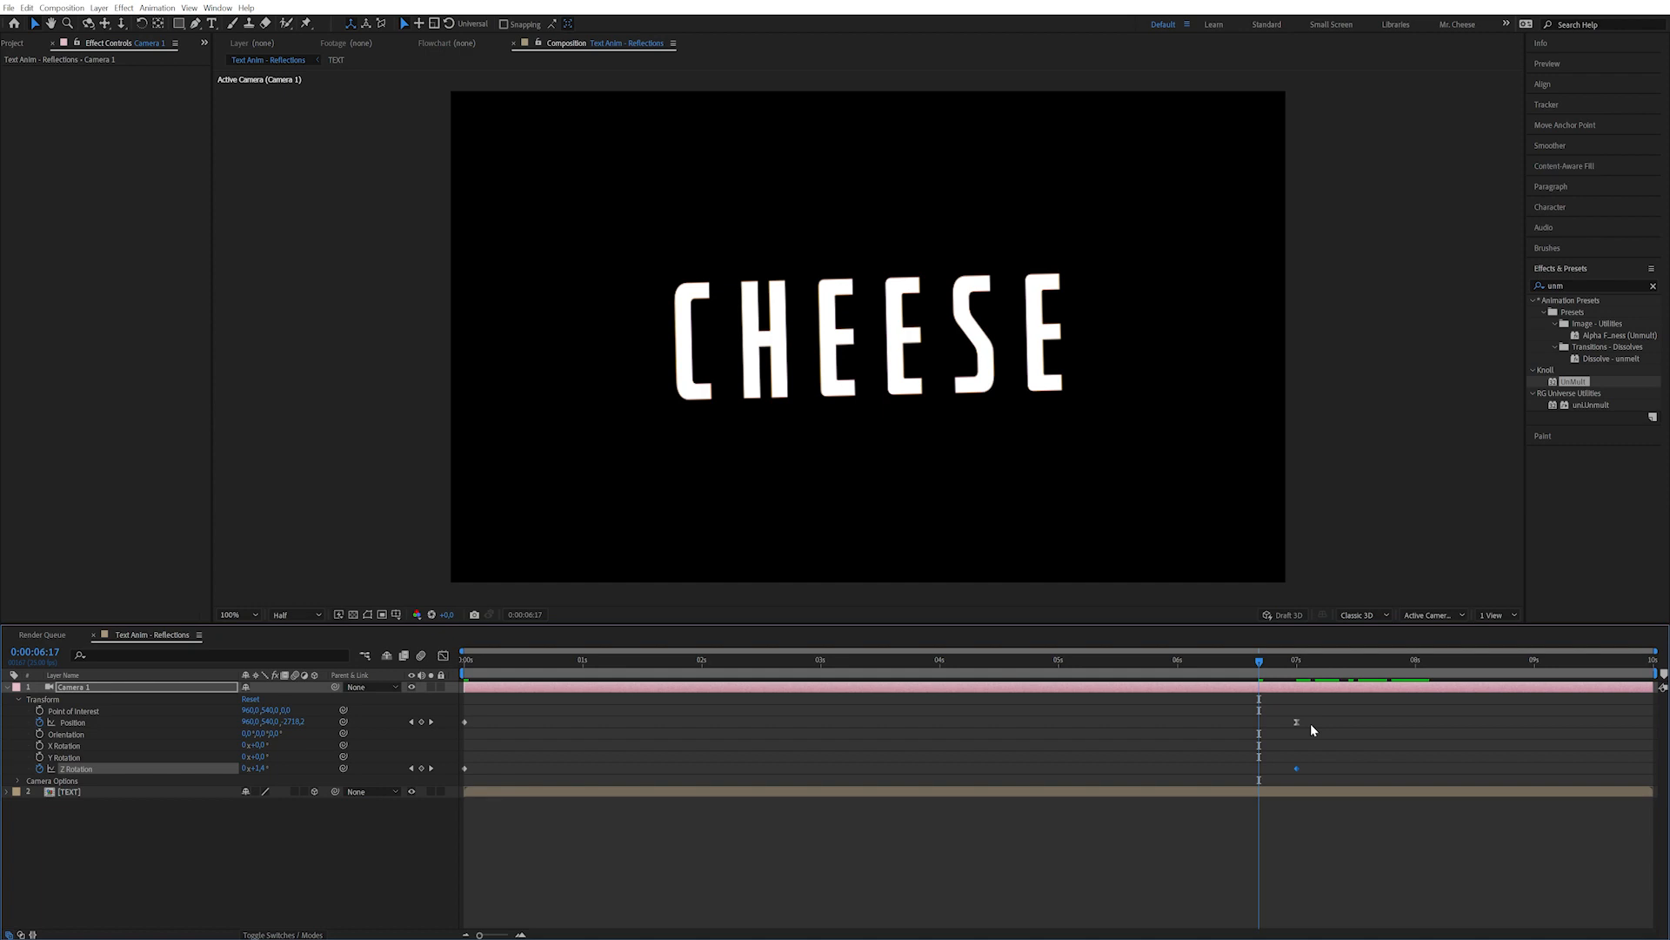
key(ctrl+shift+k)
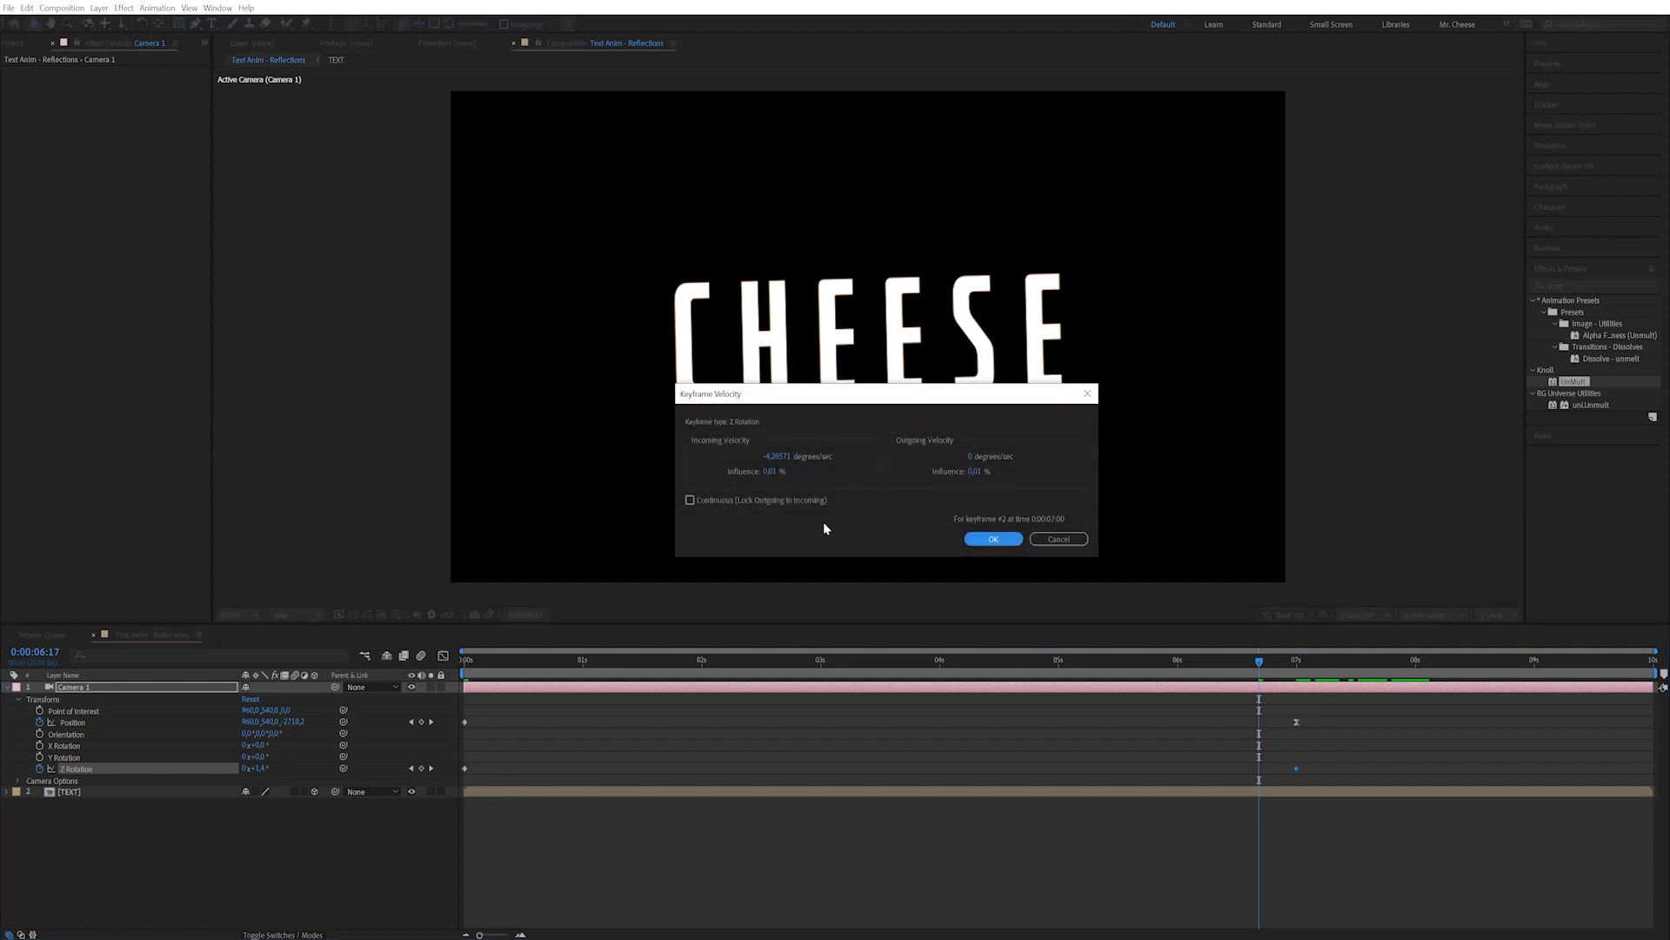
click(788, 454)
text(0)
key(Tab)
text(30)
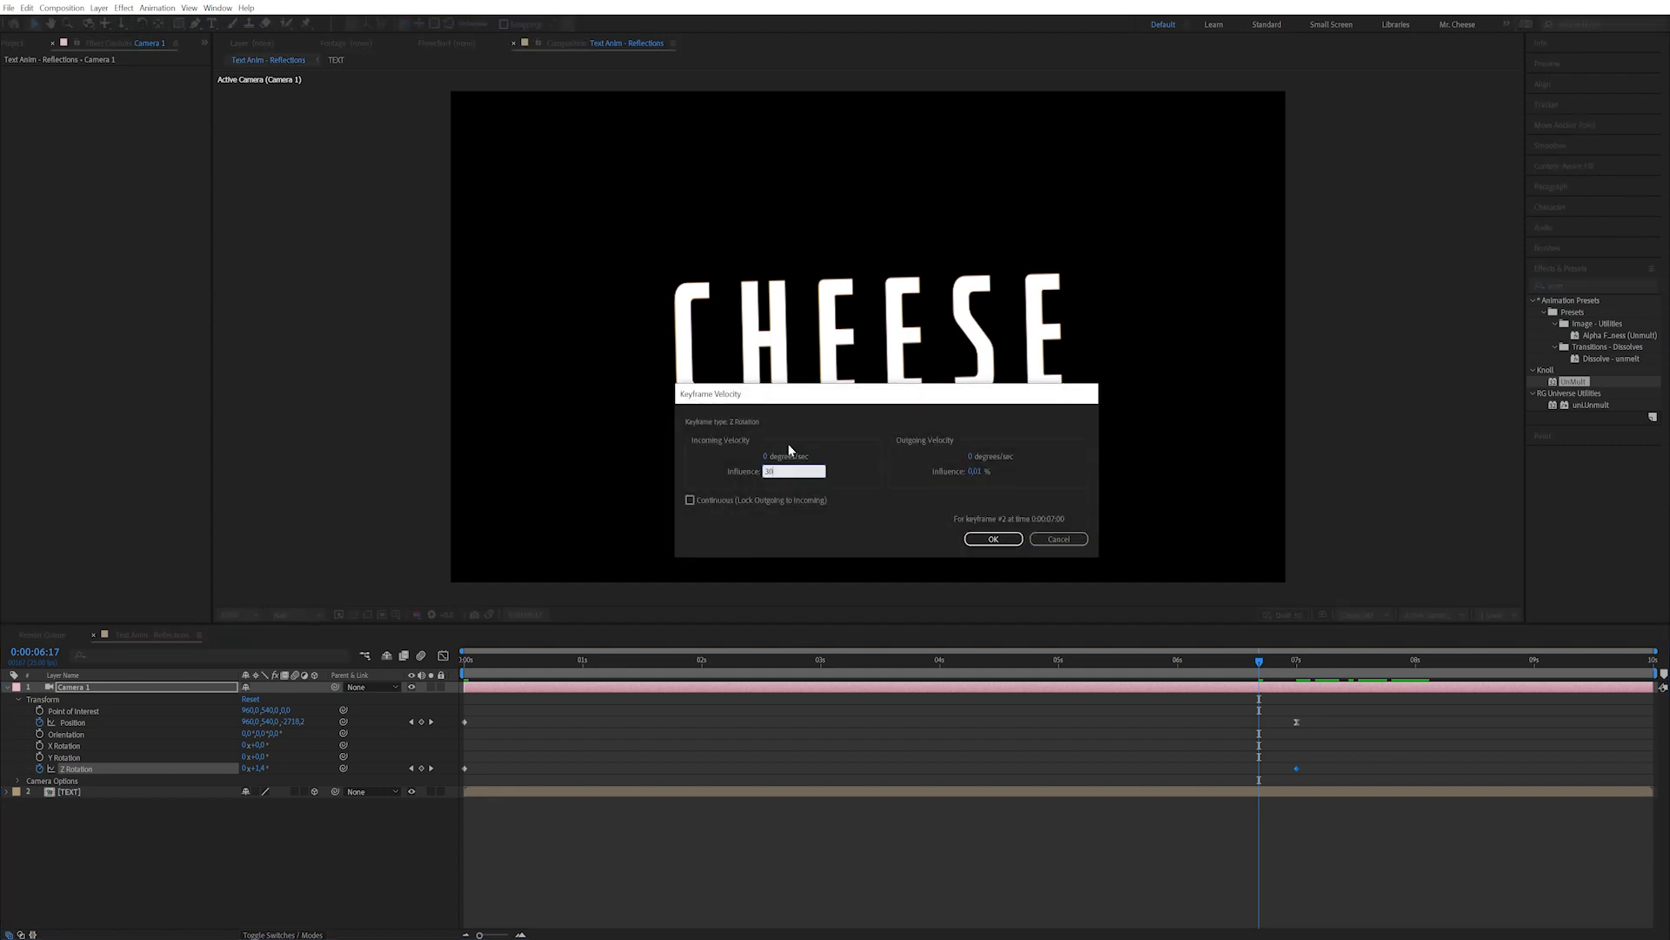
key(Return)
drag(1250, 661, 959, 663)
click(18, 780)
Turn on the camera's Depth of Field and set its Aperture to 300.
scroll(190, 801, down, 2)
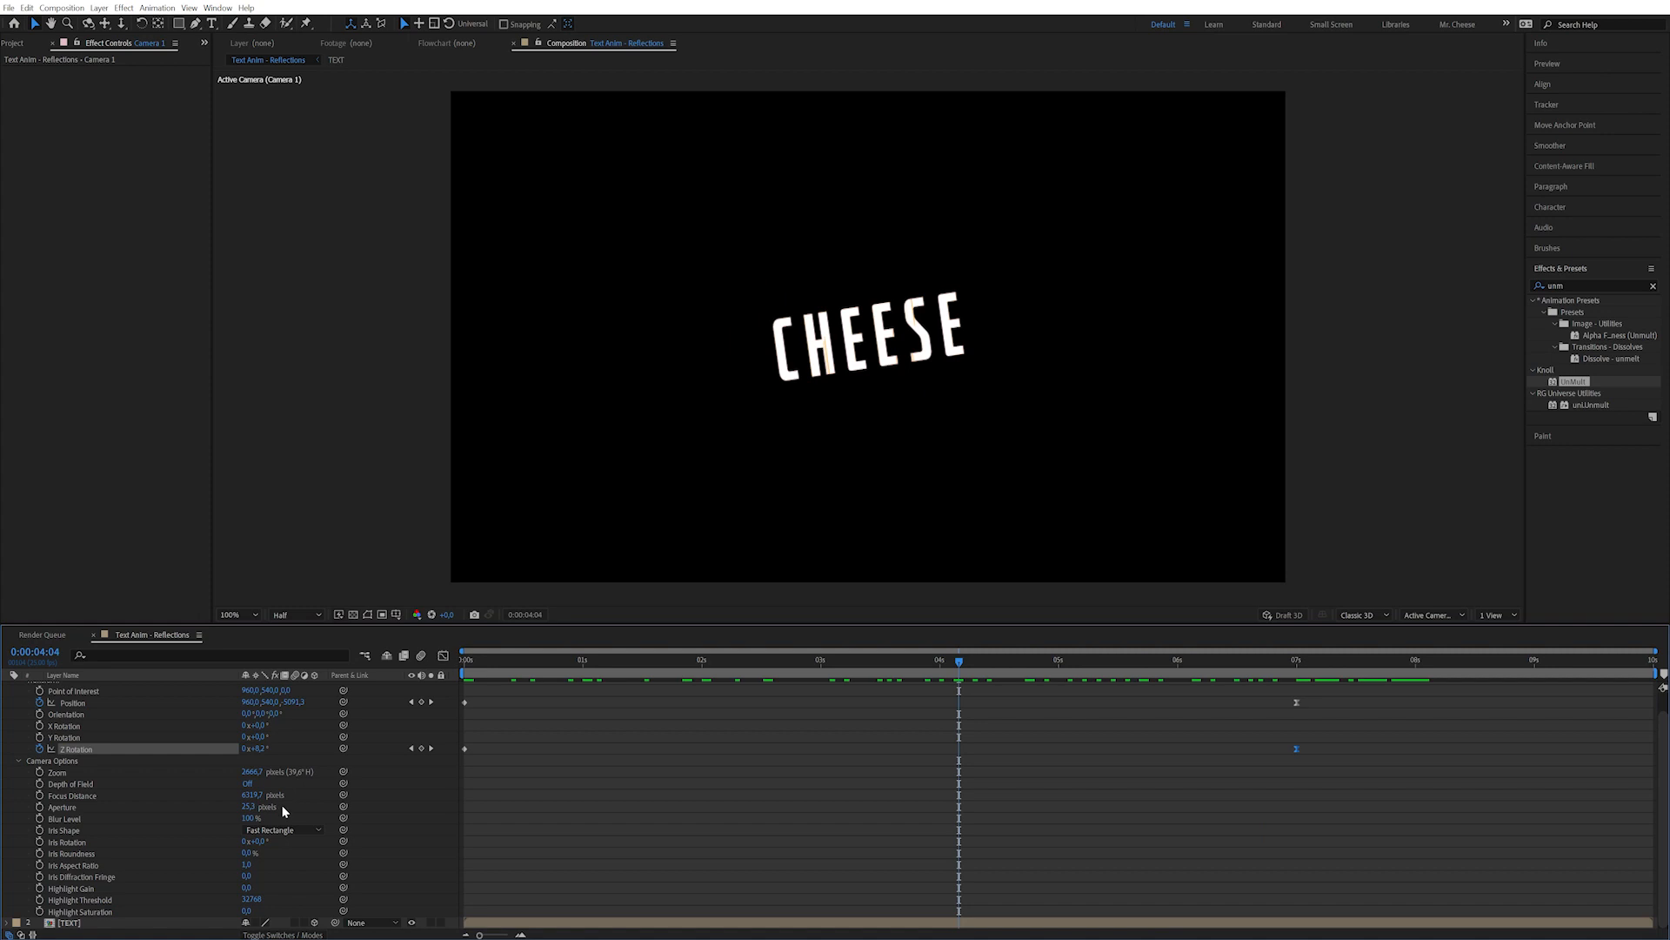
click(248, 784)
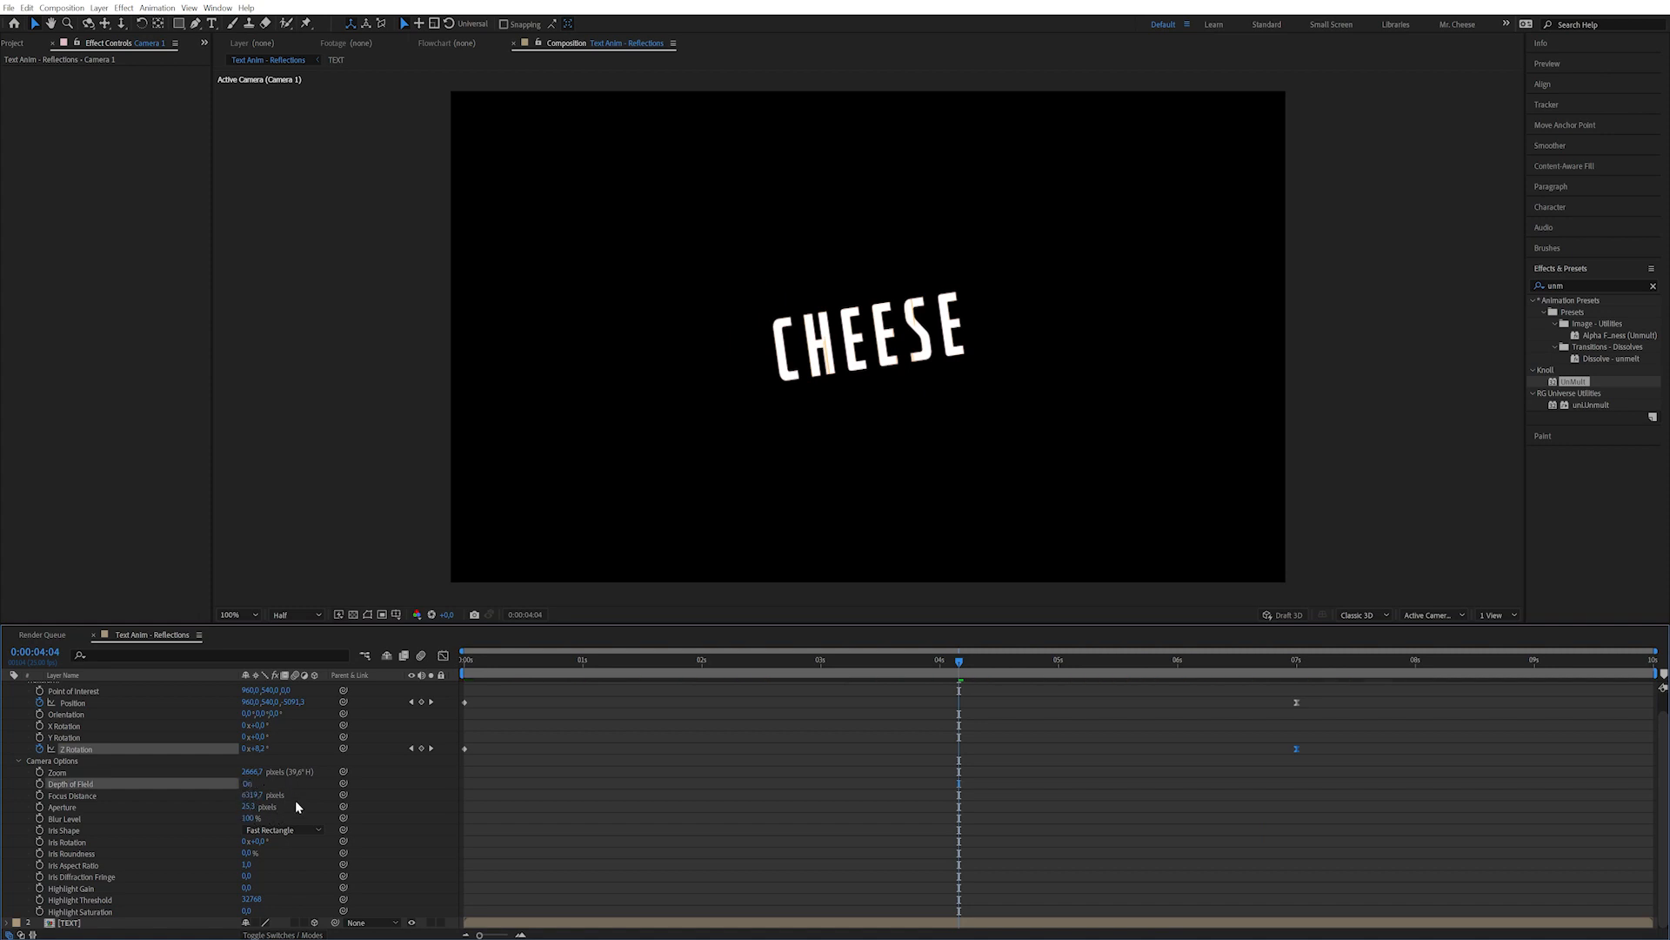
drag(788, 672, 935, 660)
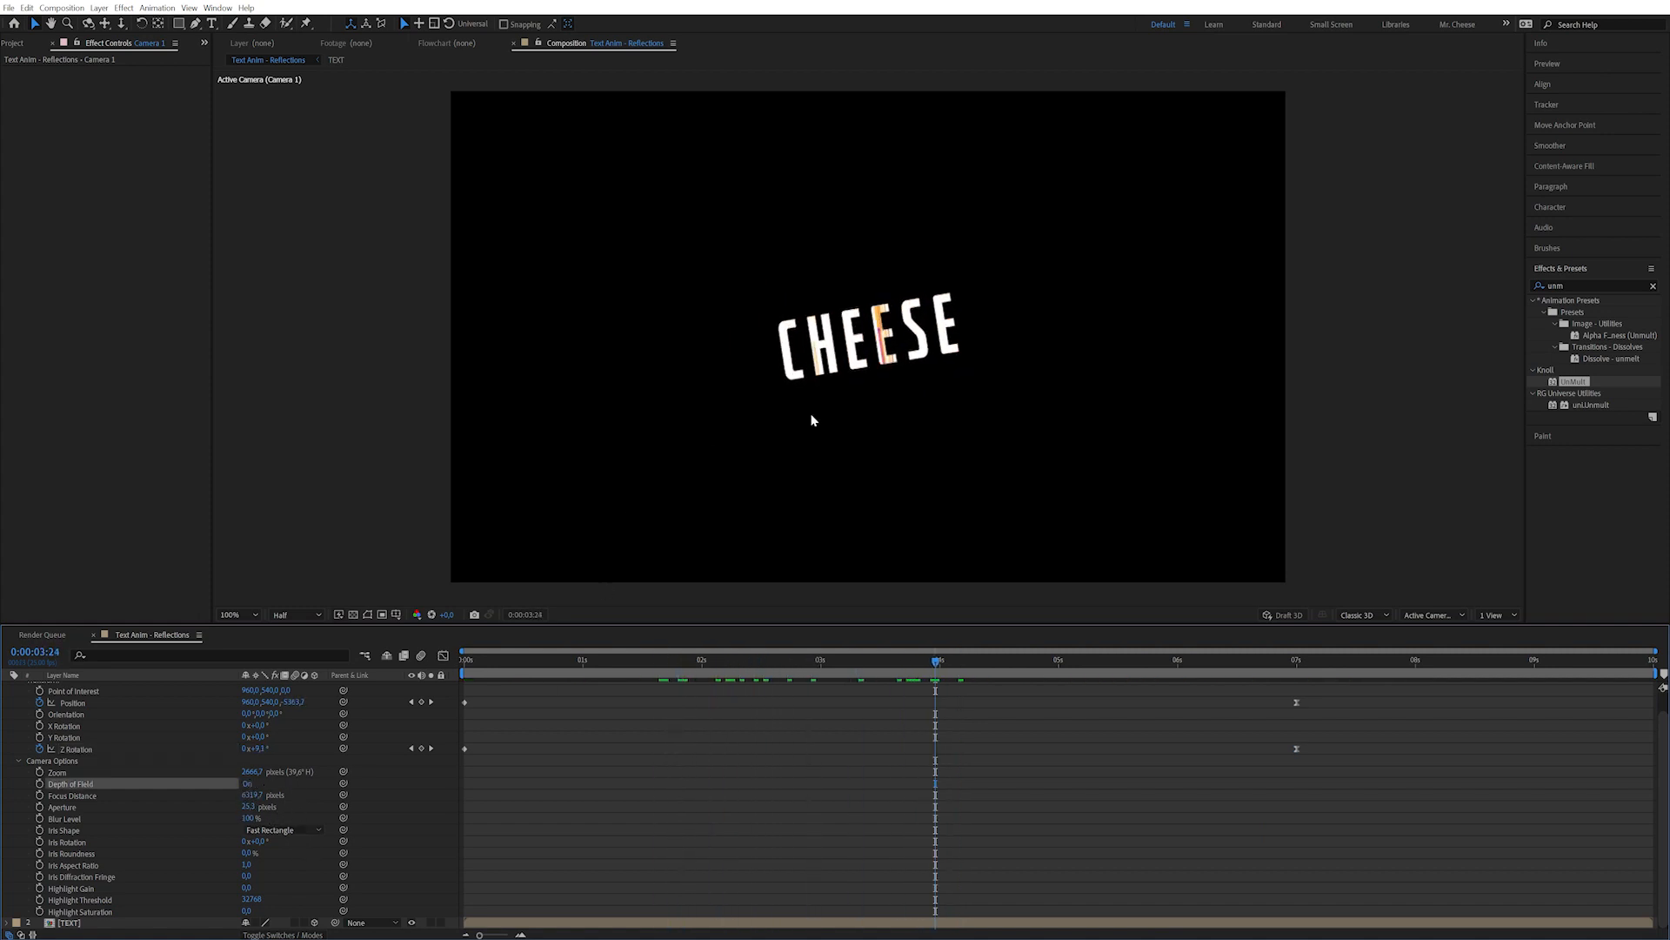
click(258, 810)
text(300)
key(Return)
Set the camera Blur Level to 200% and the iris shape to Hexagon, then play back to check.
drag(248, 819, 254, 818)
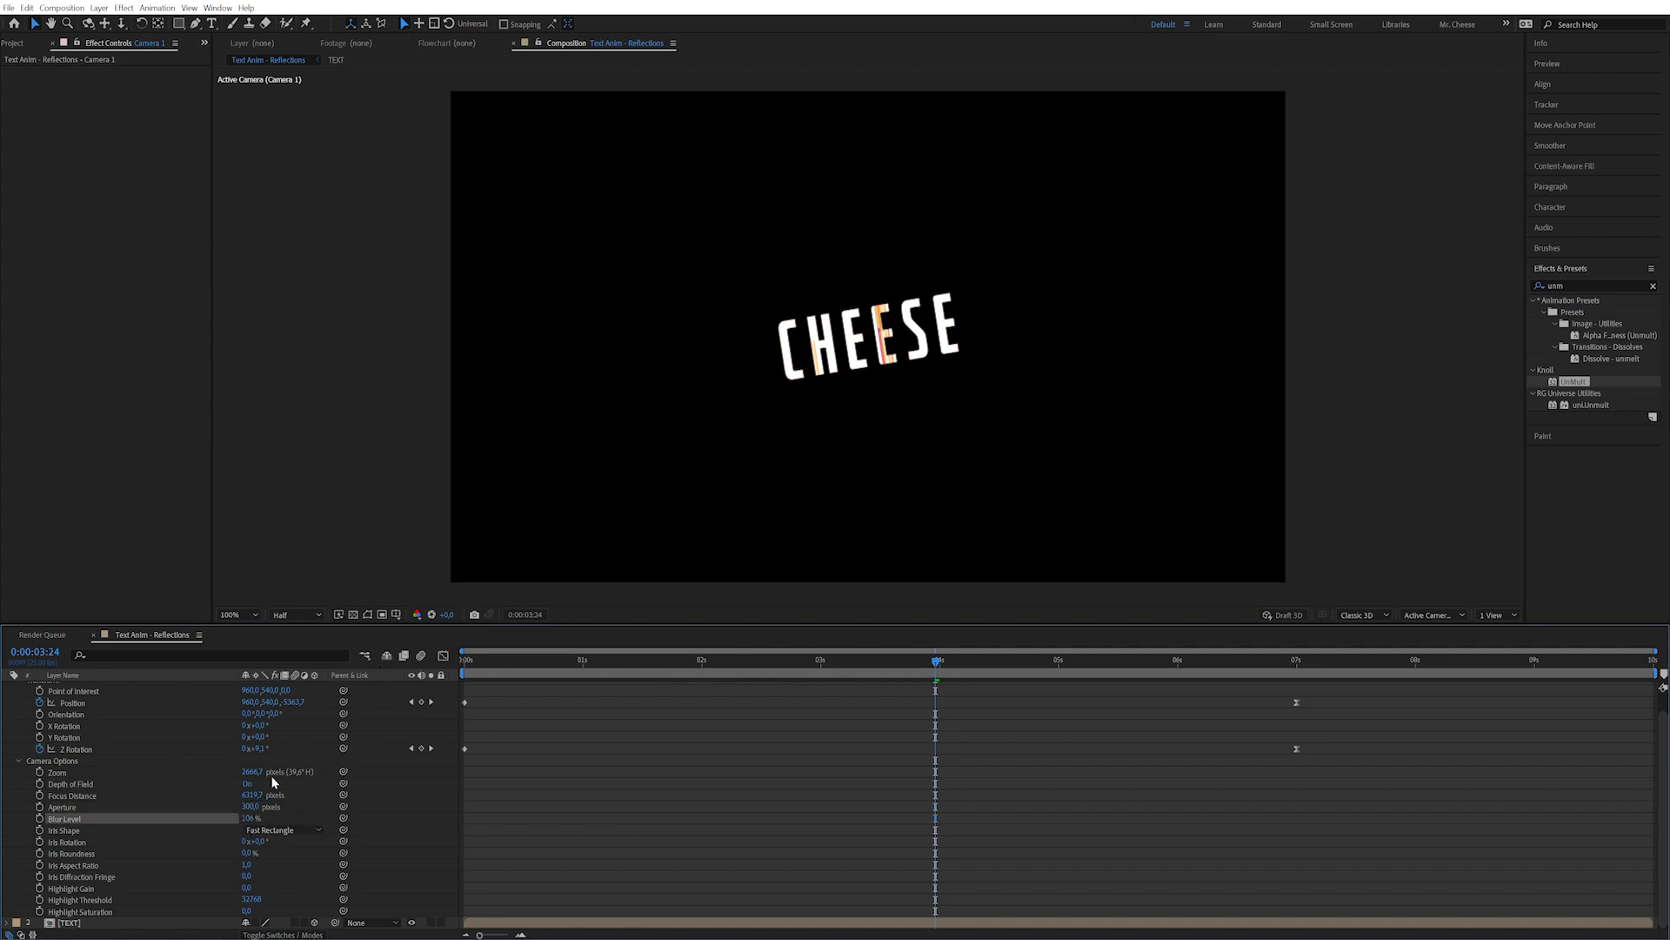
click(251, 818)
text(200)
key(Return)
click(277, 831)
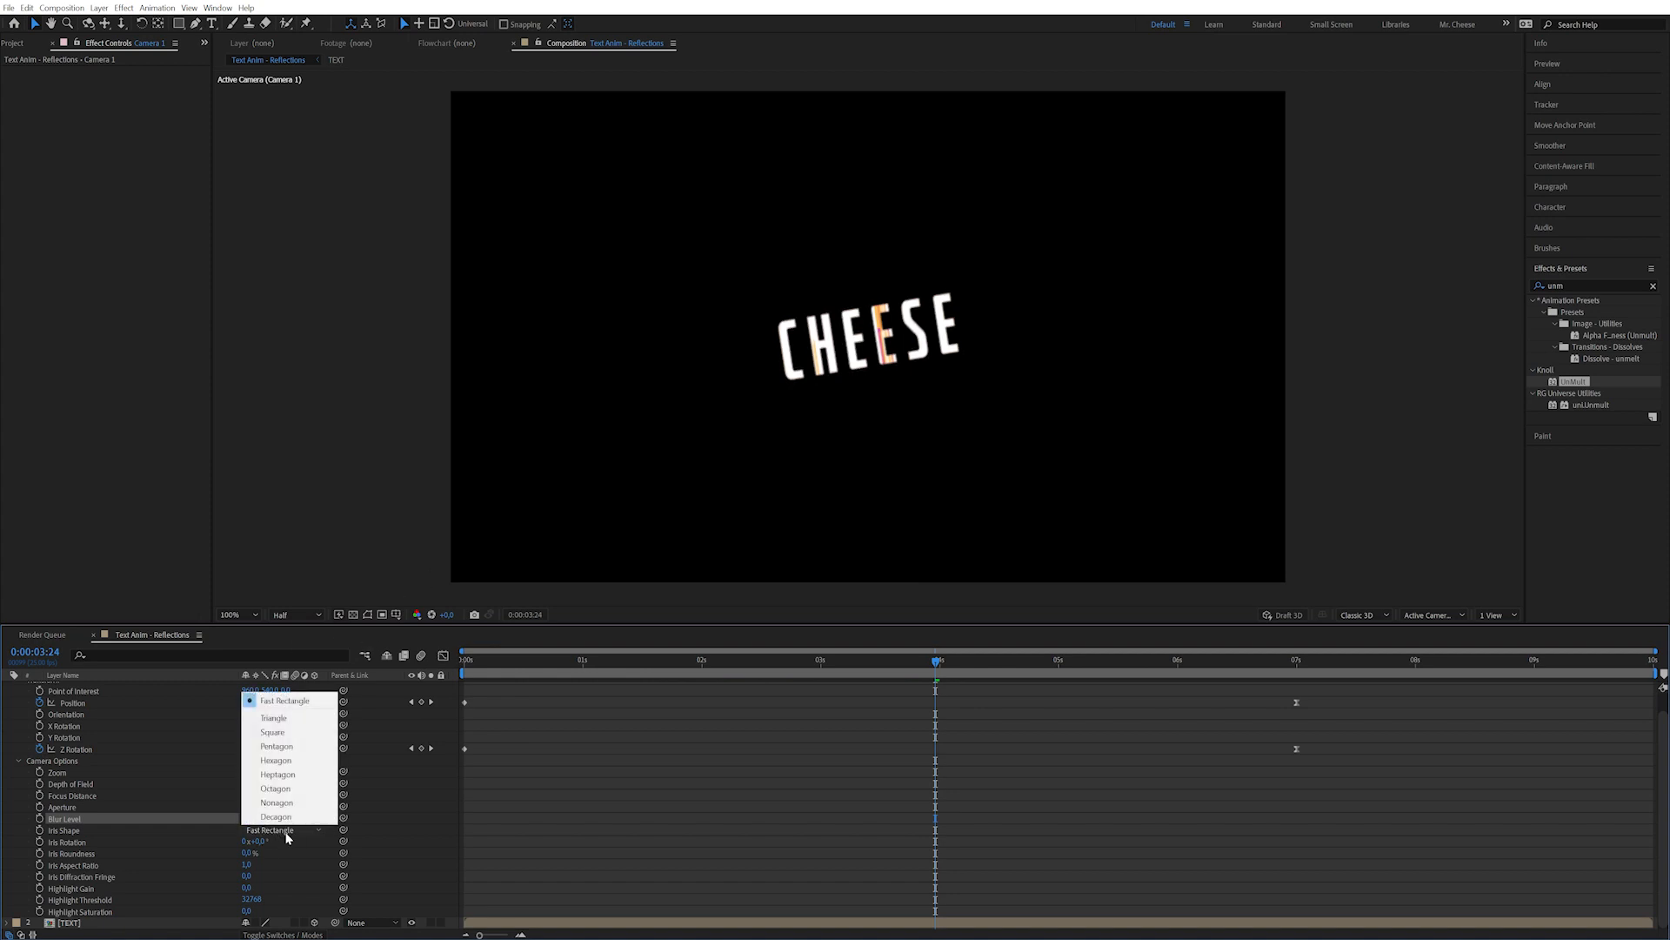
click(297, 763)
drag(922, 659, 549, 697)
key(space)
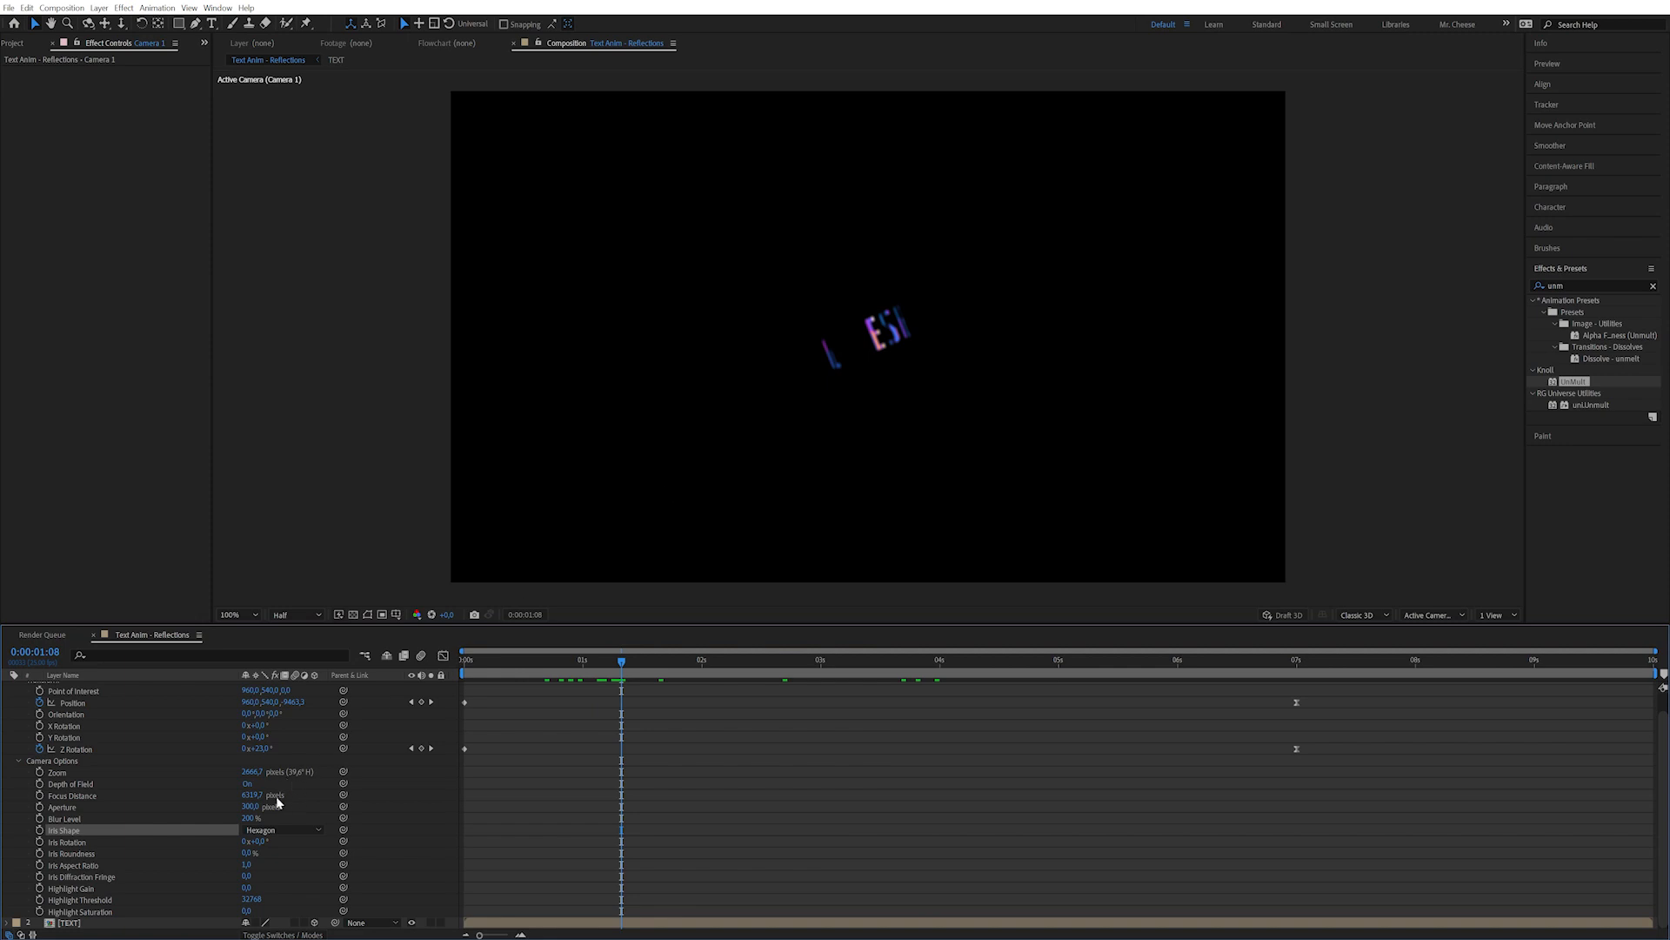
Raise the Aperture further and set Focus Distance to about 2551.7 px so CHEESE ends sharp.
drag(252, 807, 270, 807)
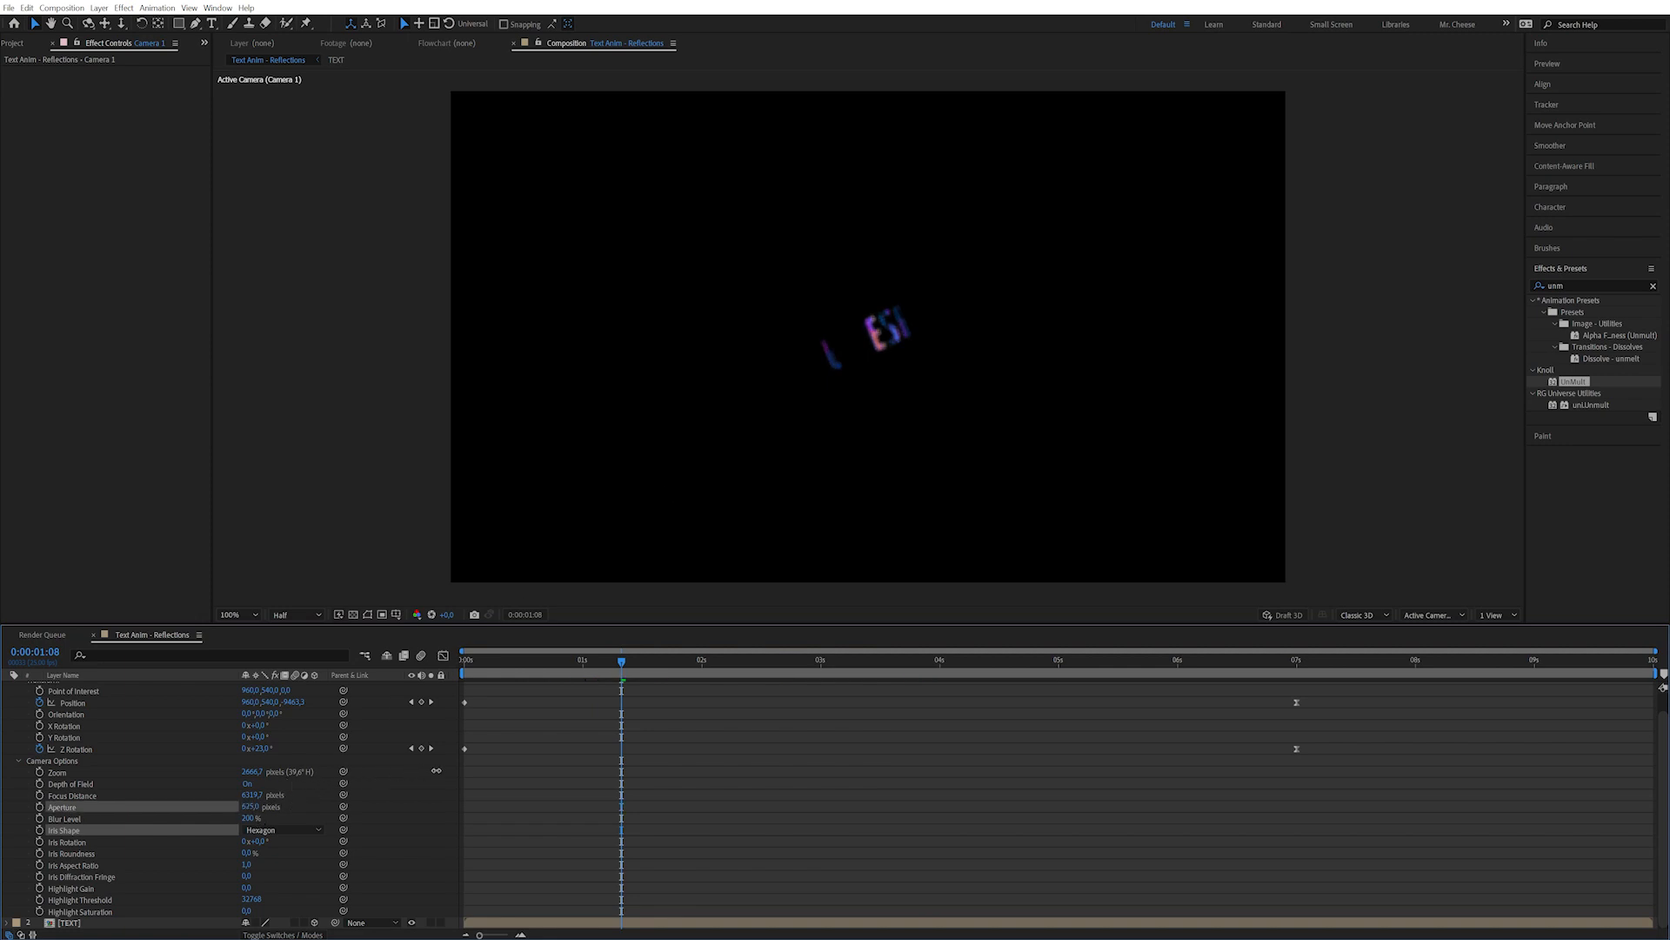
drag(527, 757, 756, 415)
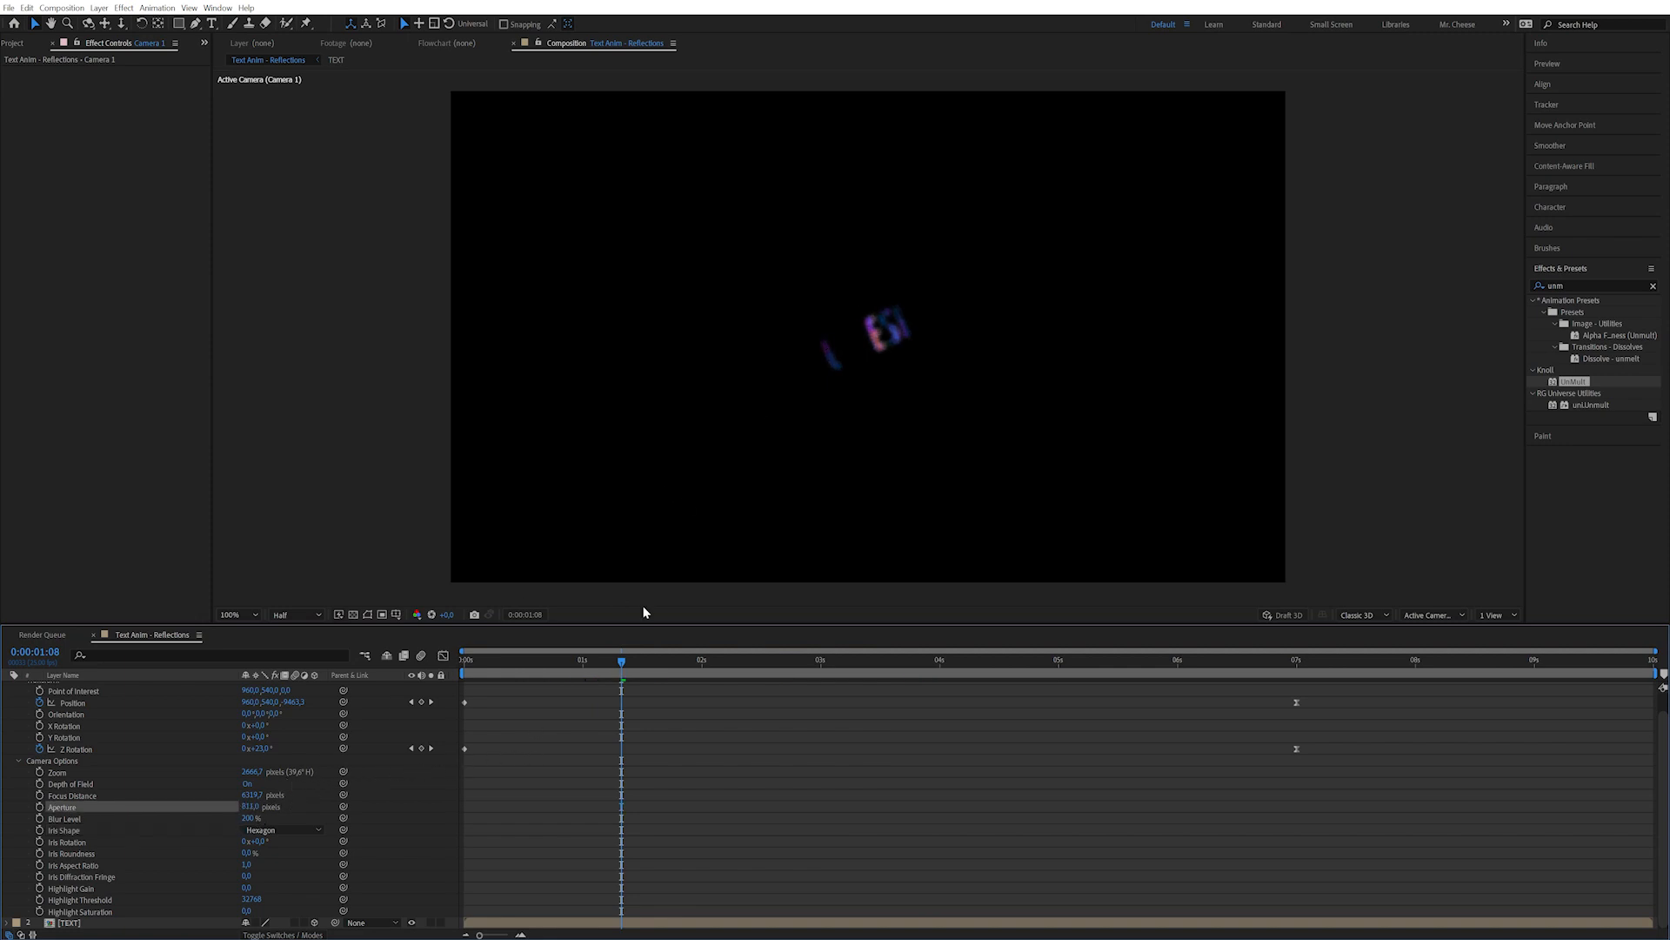
drag(637, 667, 1007, 661)
drag(870, 661, 1297, 685)
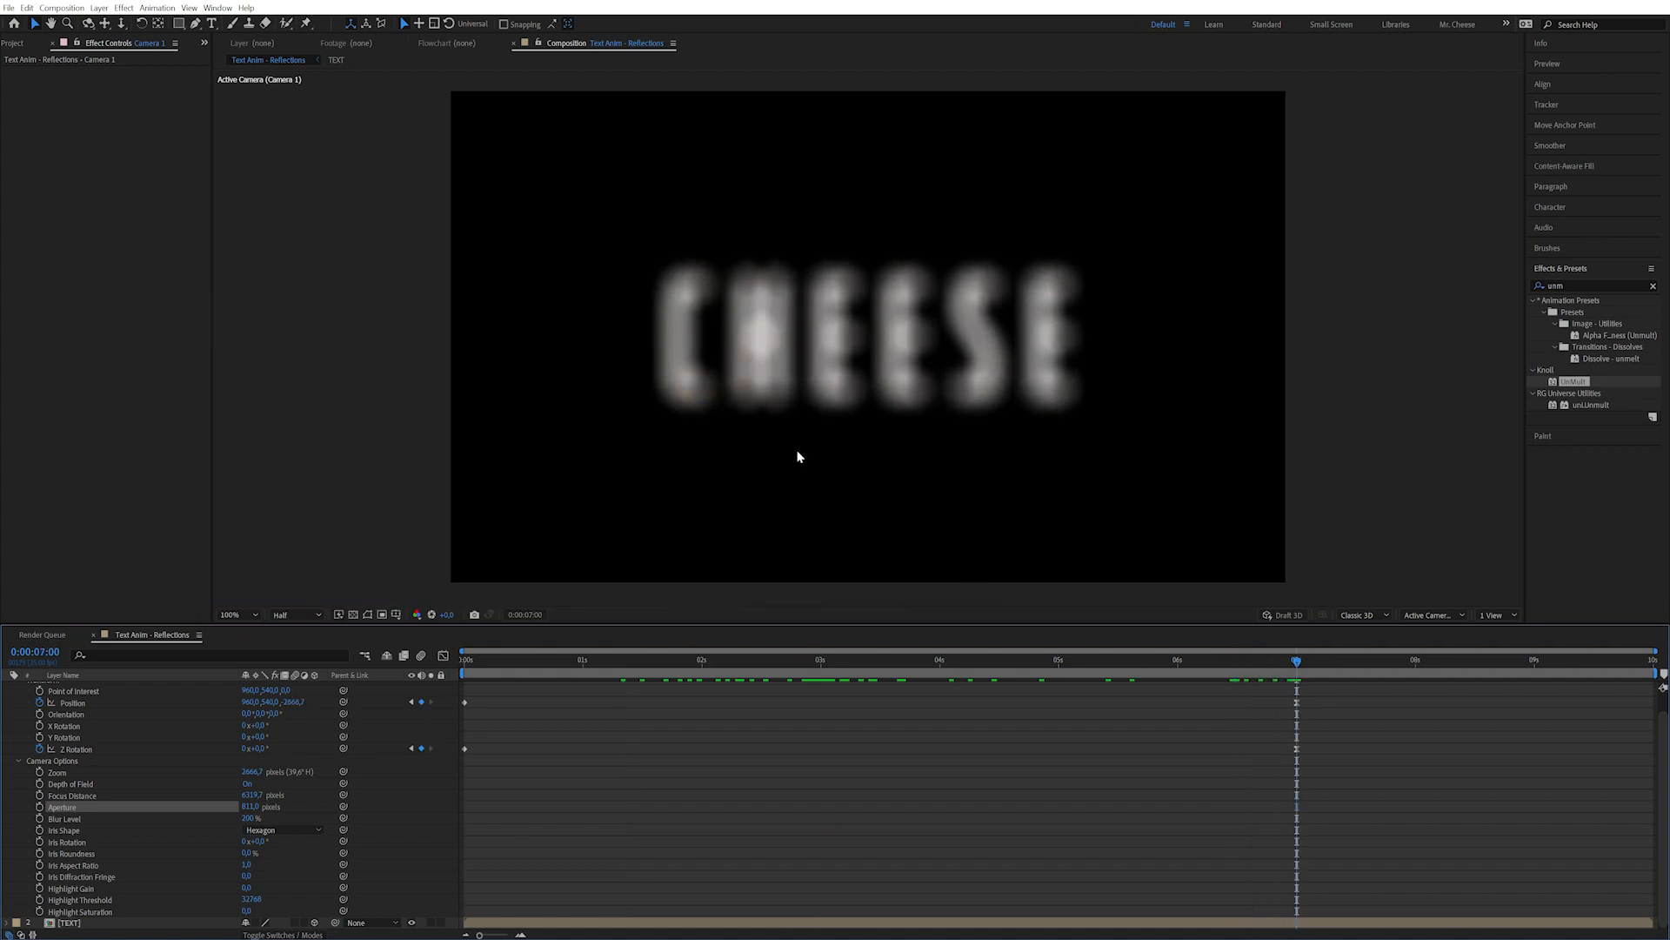
drag(250, 796, 39, 794)
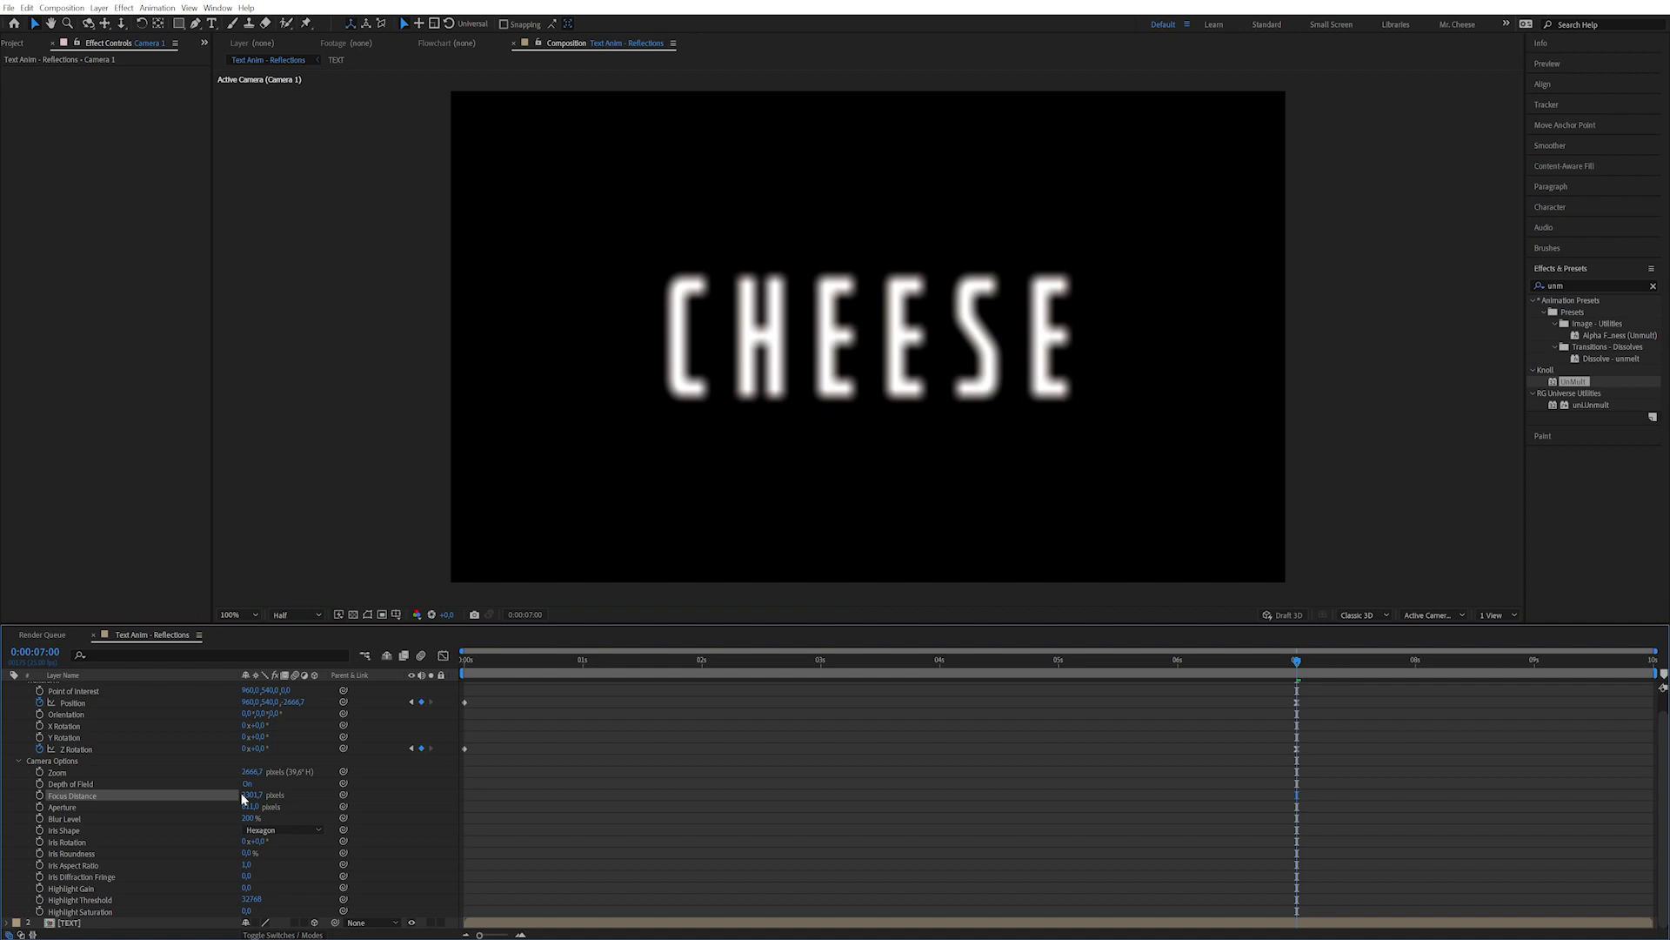
drag(251, 795, 290, 794)
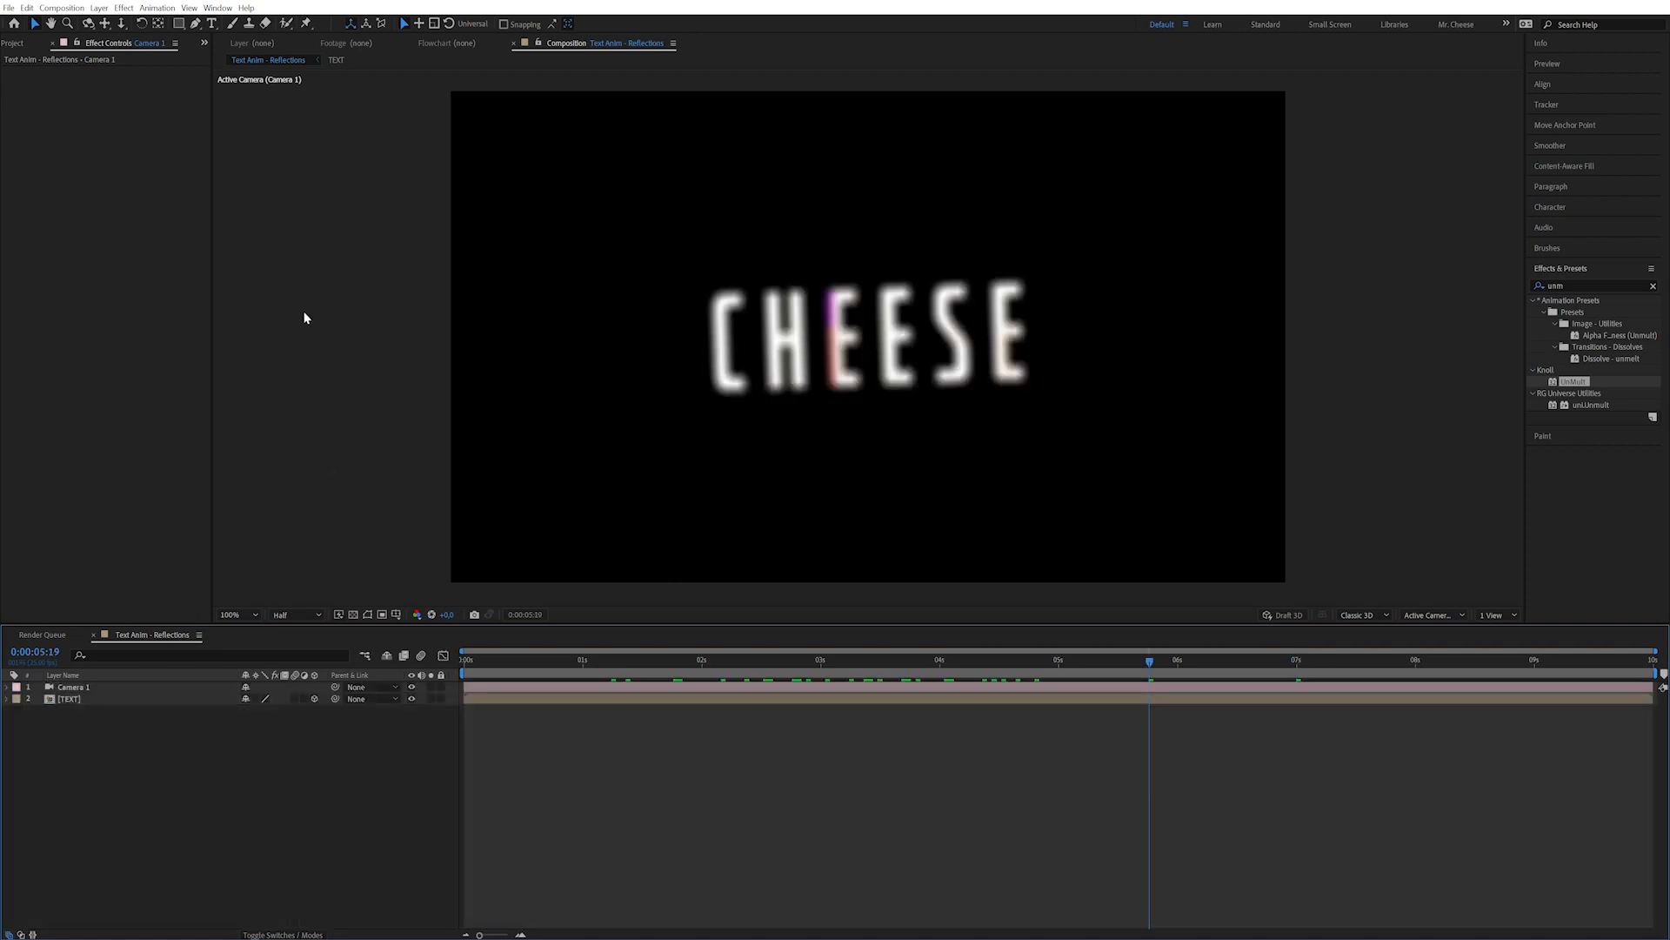
Create a full-size near-white (E5E9F4) solid layer named Reflection.
click(99, 8)
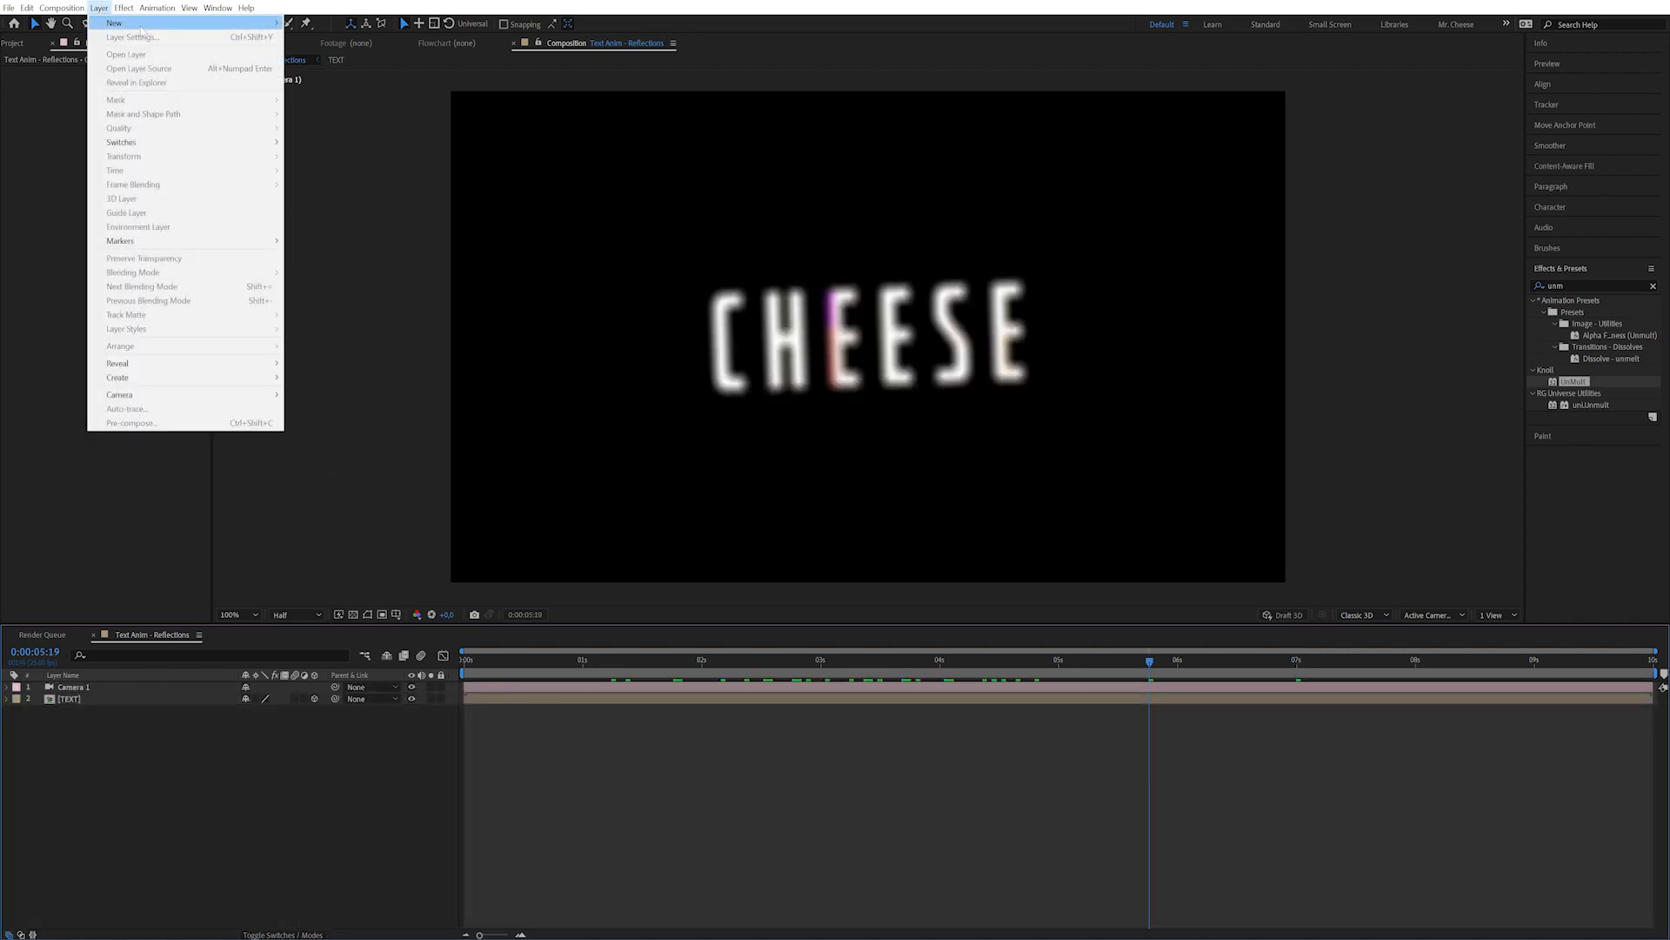
mouse_move(141, 29)
click(318, 36)
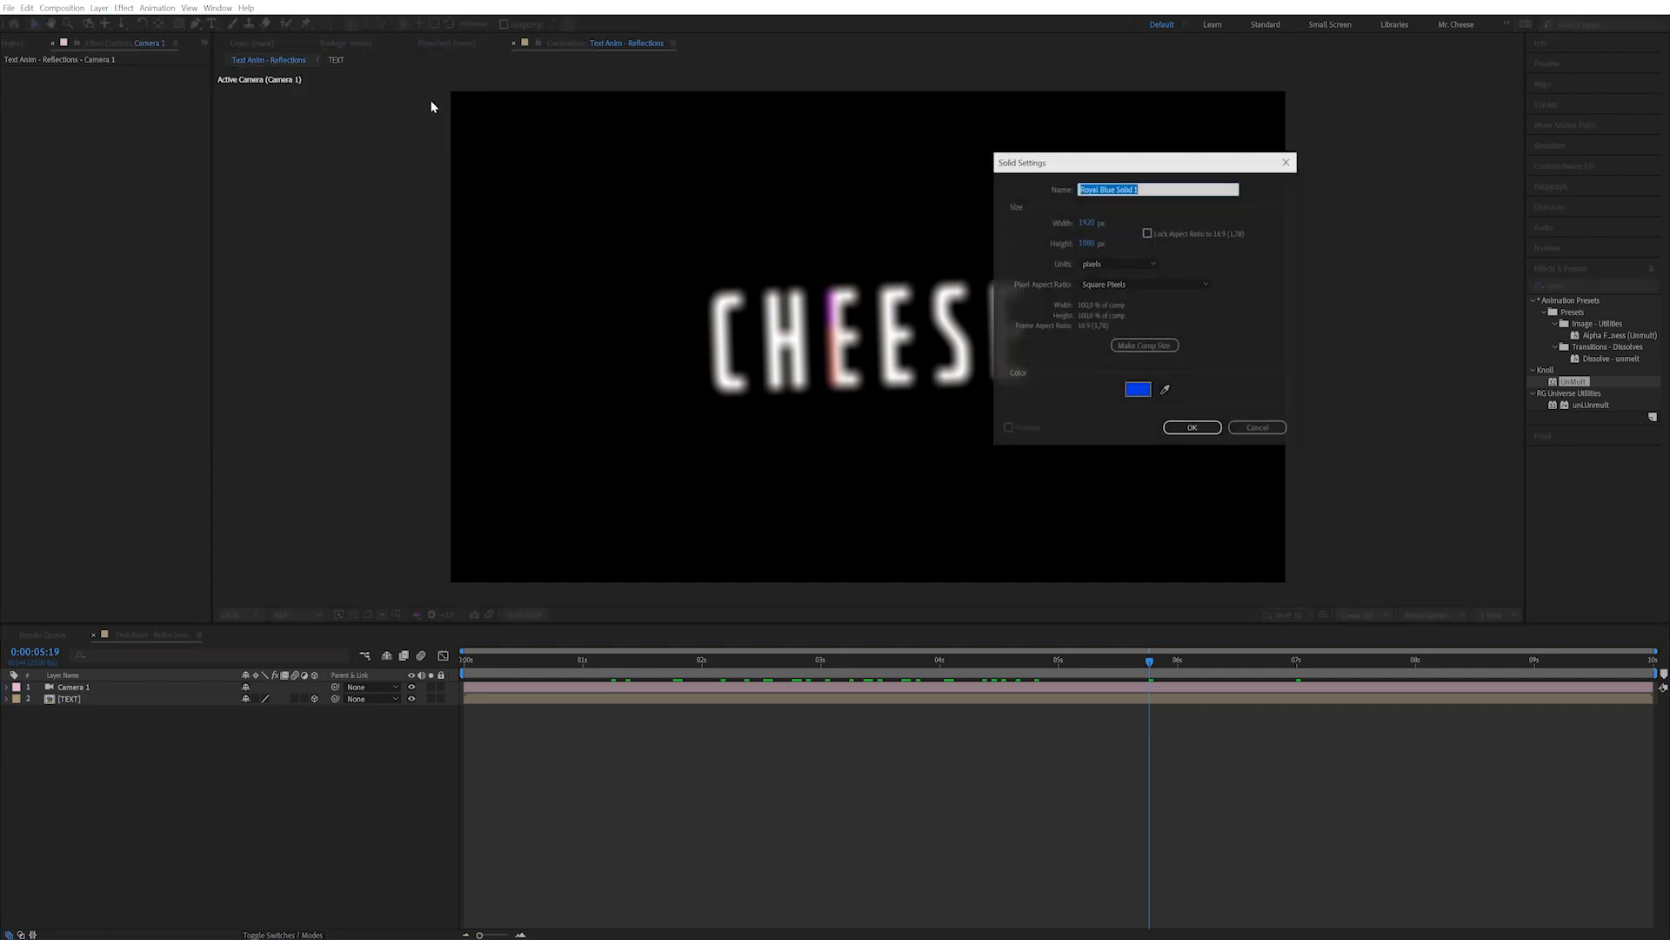
text(Reflection)
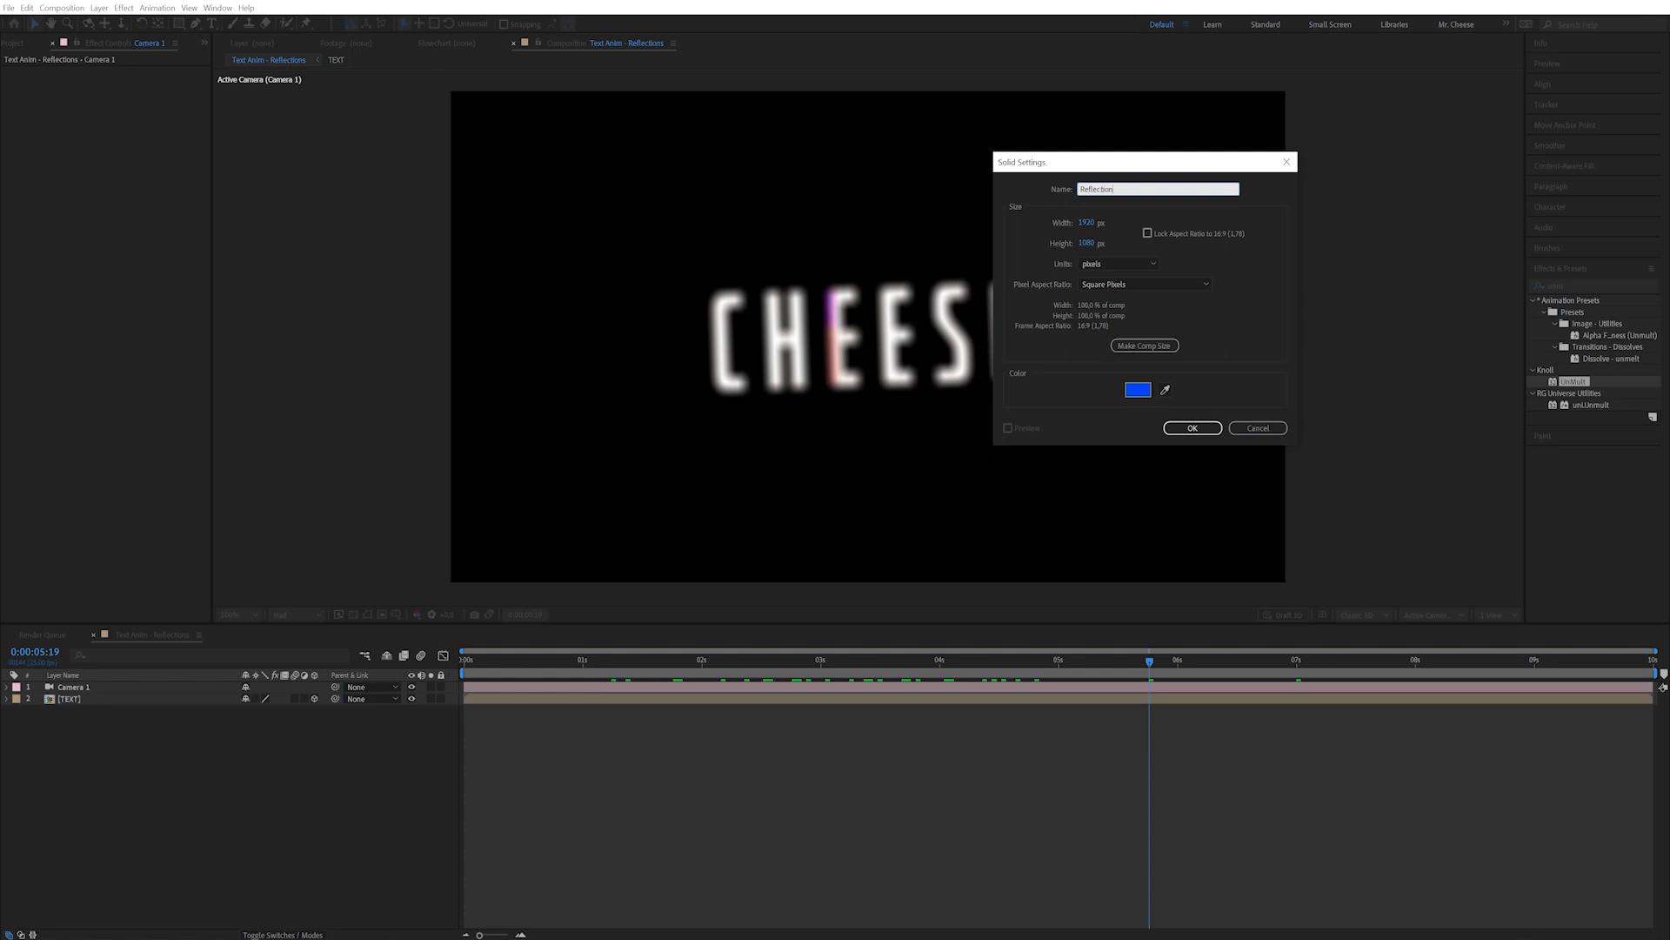
click(1147, 389)
drag(246, 552, 181, 498)
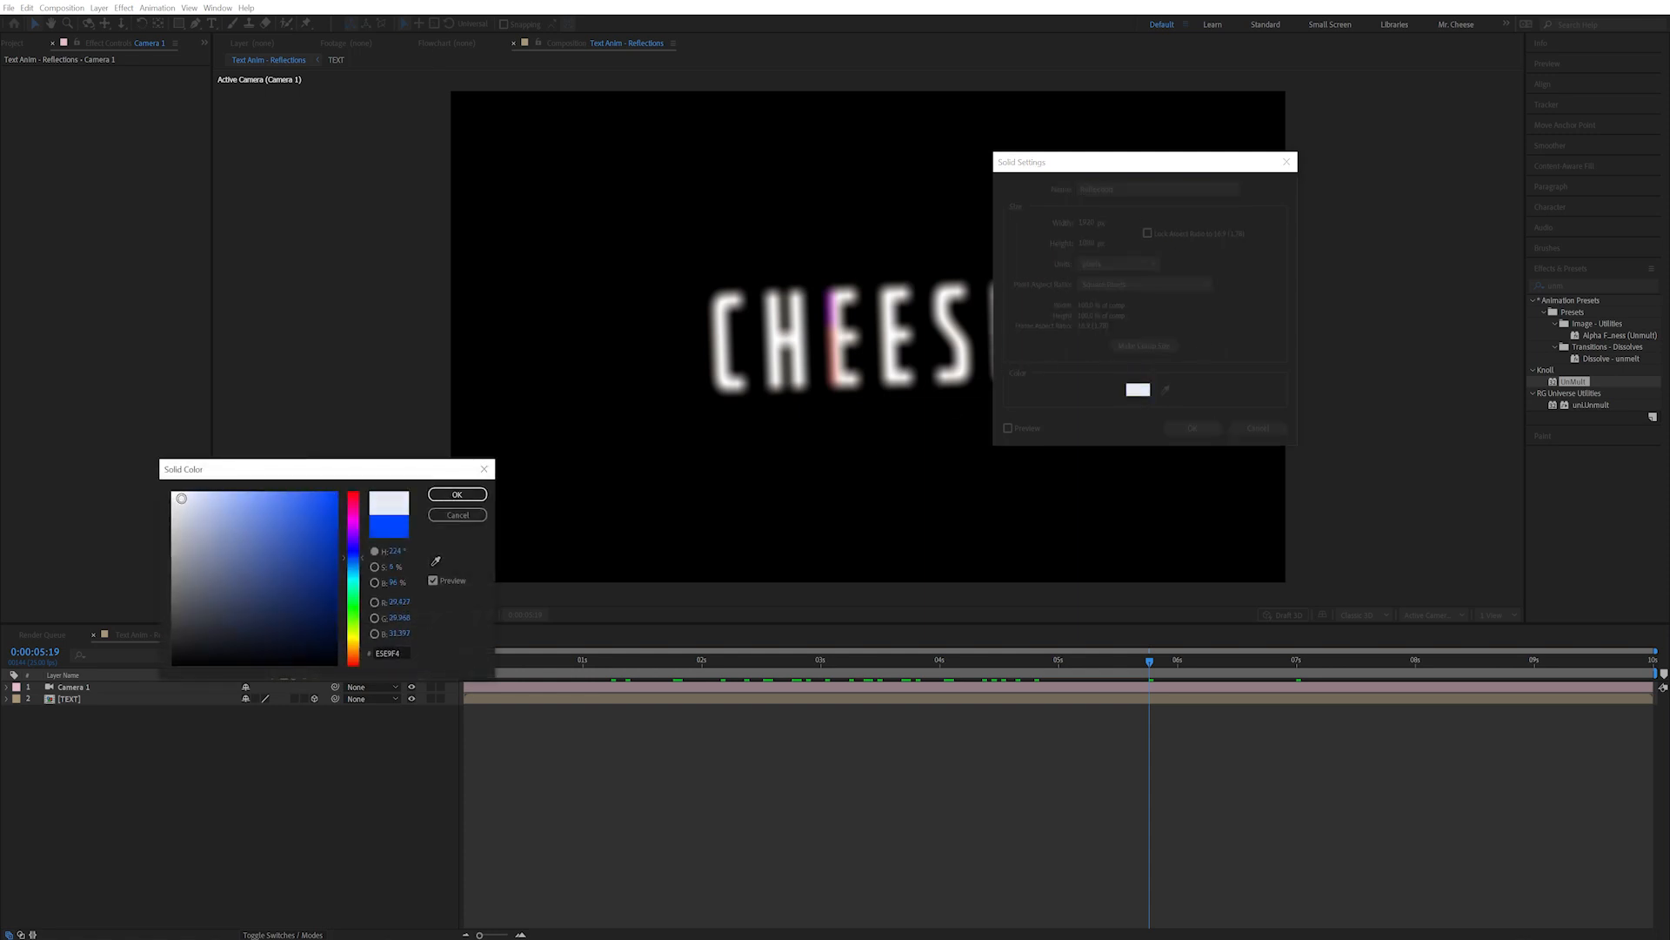
click(457, 494)
click(1207, 429)
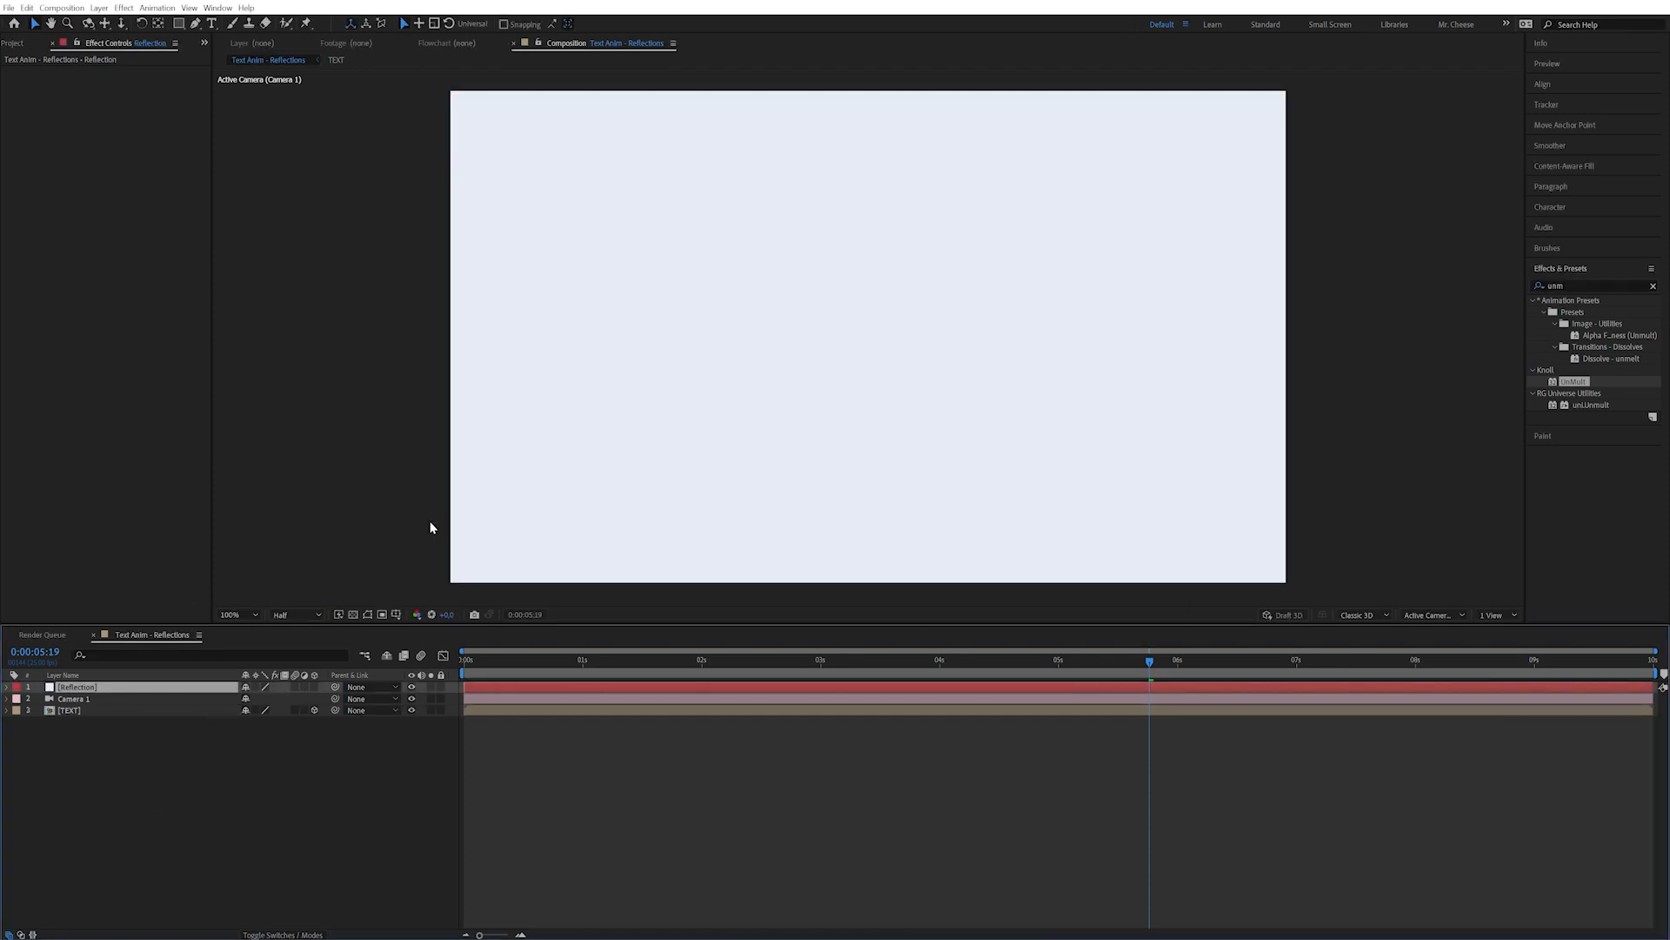
key(ctrl+shift+c)
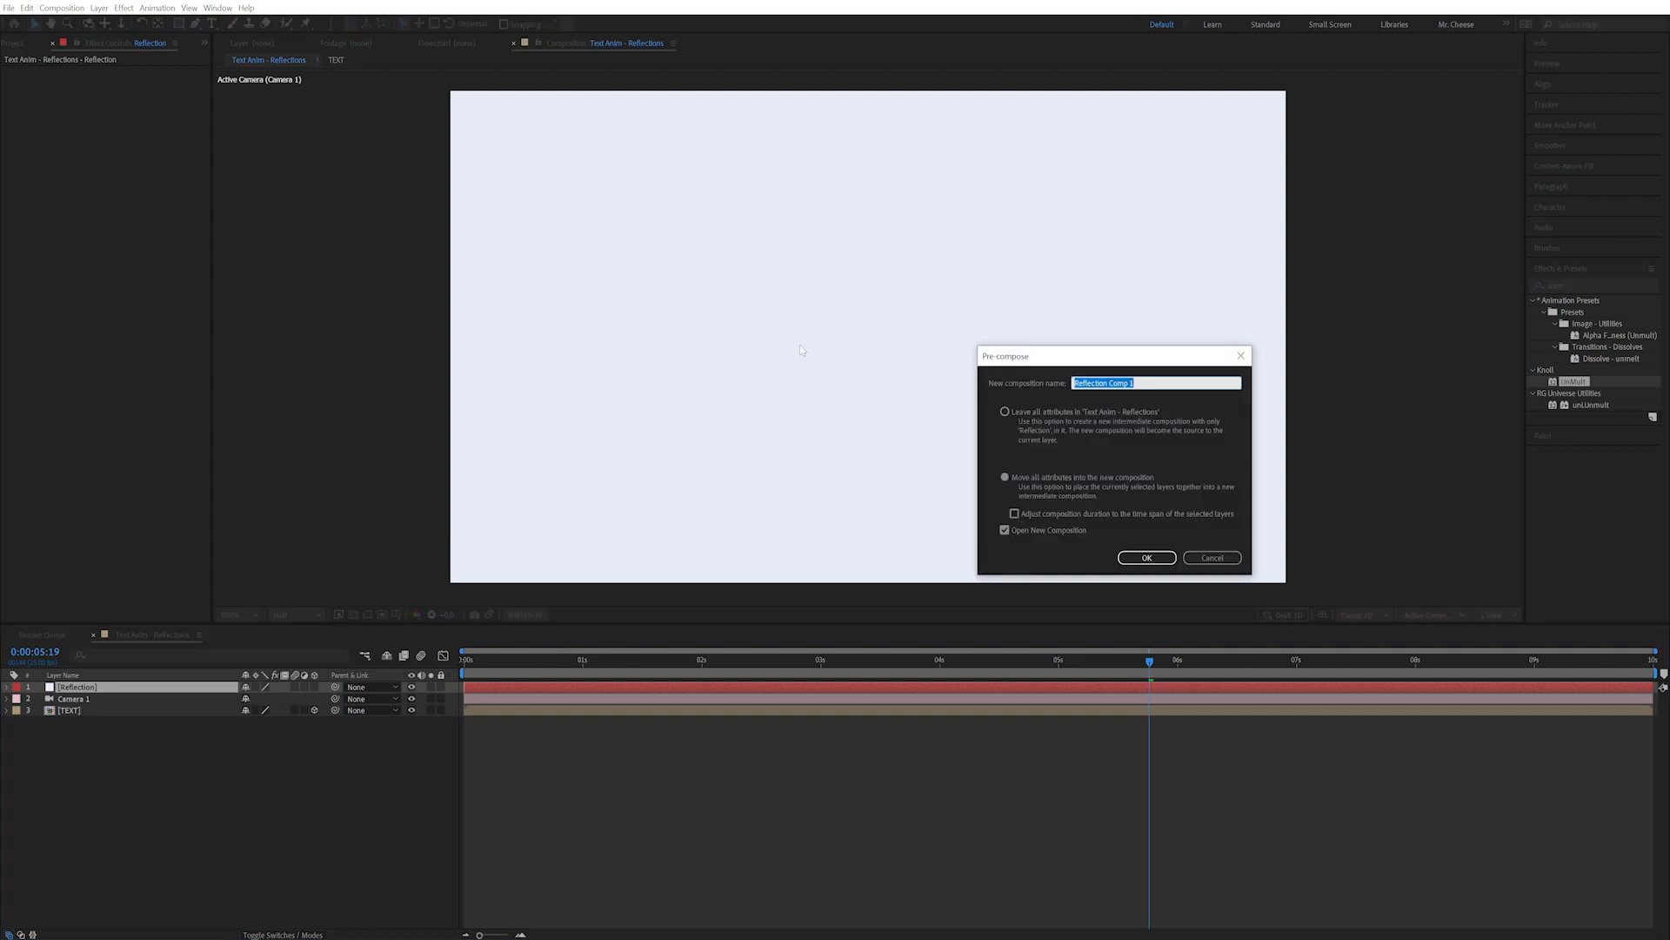
Pre-compose the solid into a composition named Reflection.
key(End)
key(shift+Left)
key(shift+Left)
key(shift+Left)
key(shift+Left)
key(shift+Left)
key(shift+Left)
key(BackSpace)
key(BackSpace)
click(1164, 559)
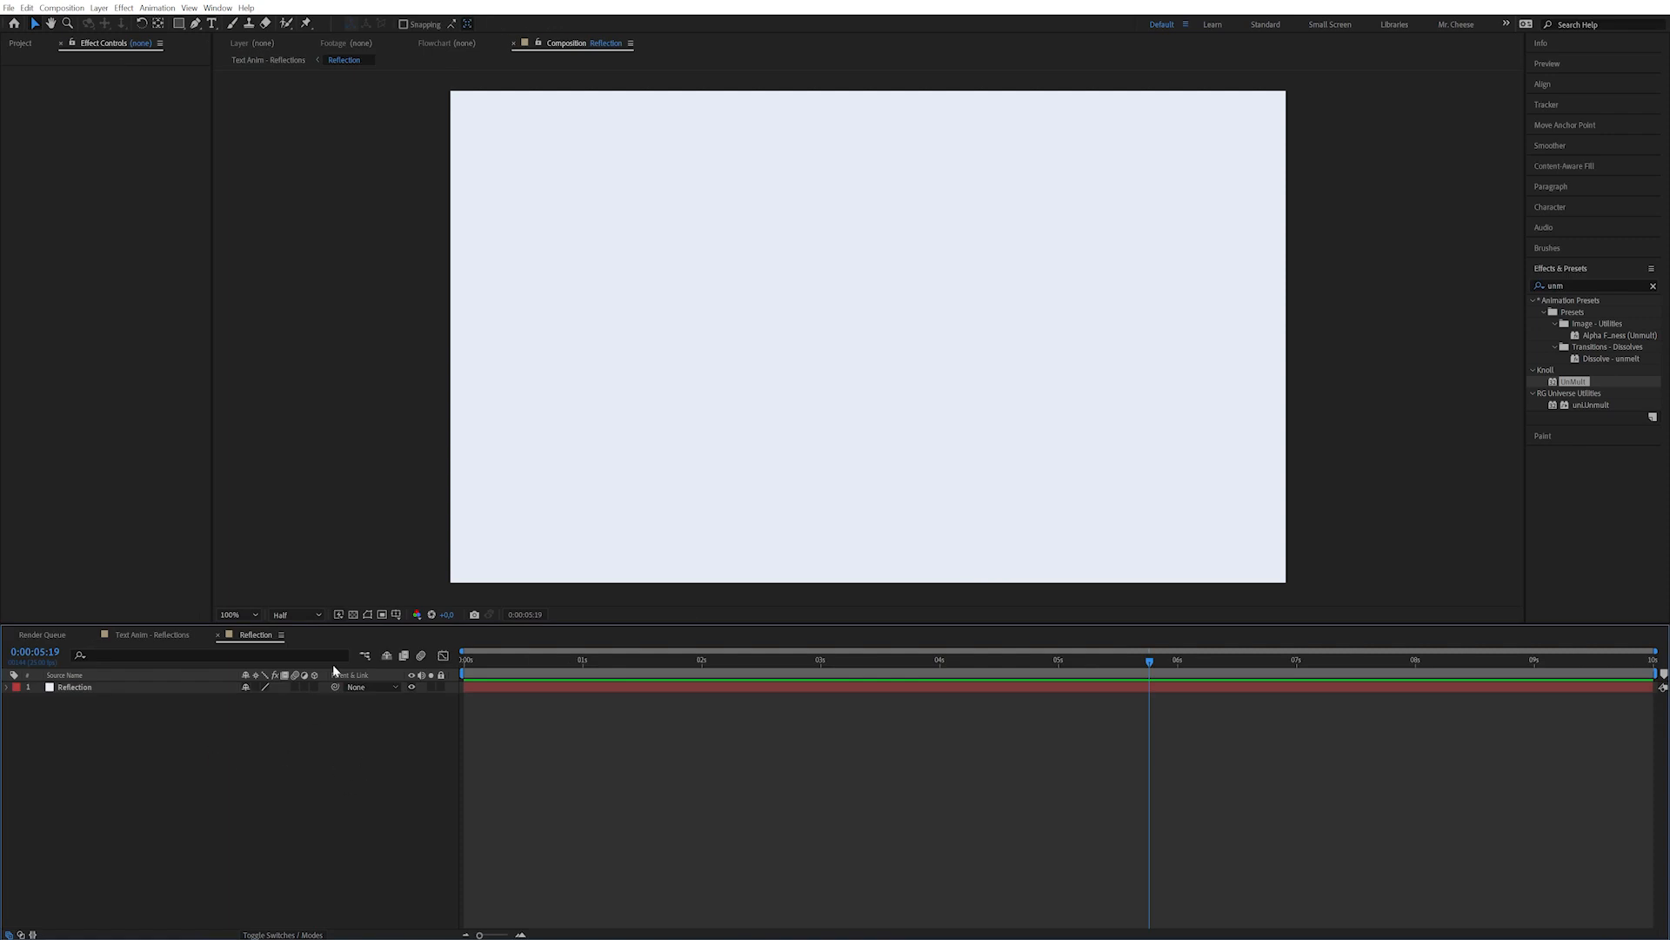
Resize the Reflection composition to 100 px wide, keeping the 1080 px height.
key(ctrl+k)
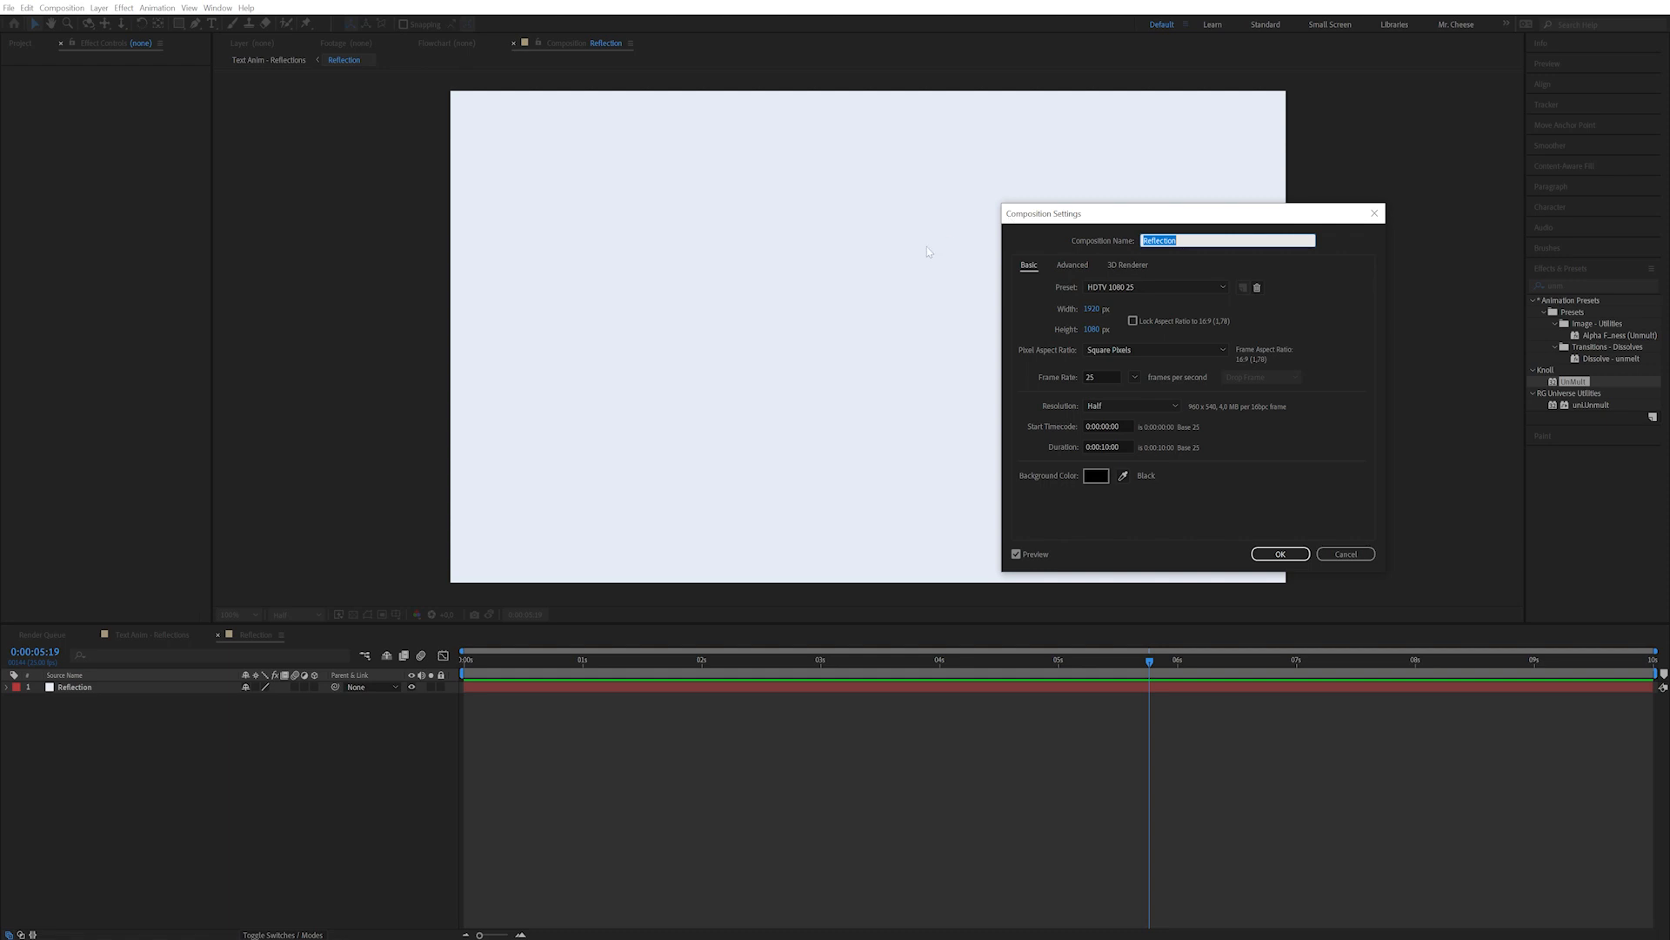
click(1093, 310)
text(150)
key(Tab)
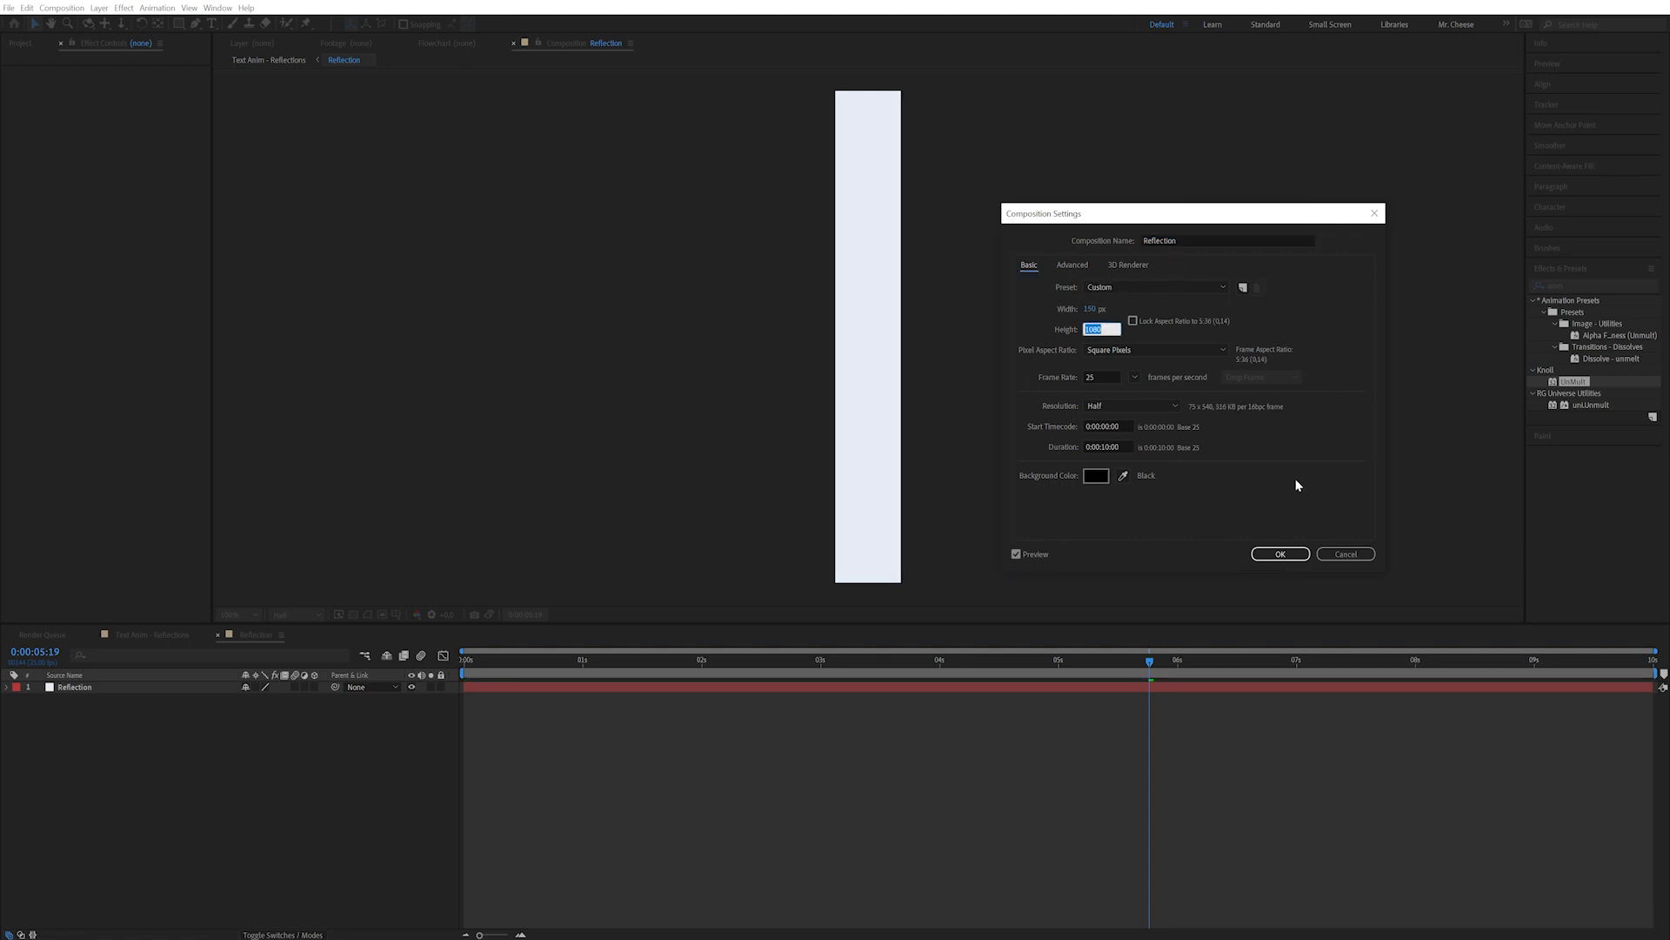
key(shift+Tab)
text(100)
key(Tab)
click(1284, 554)
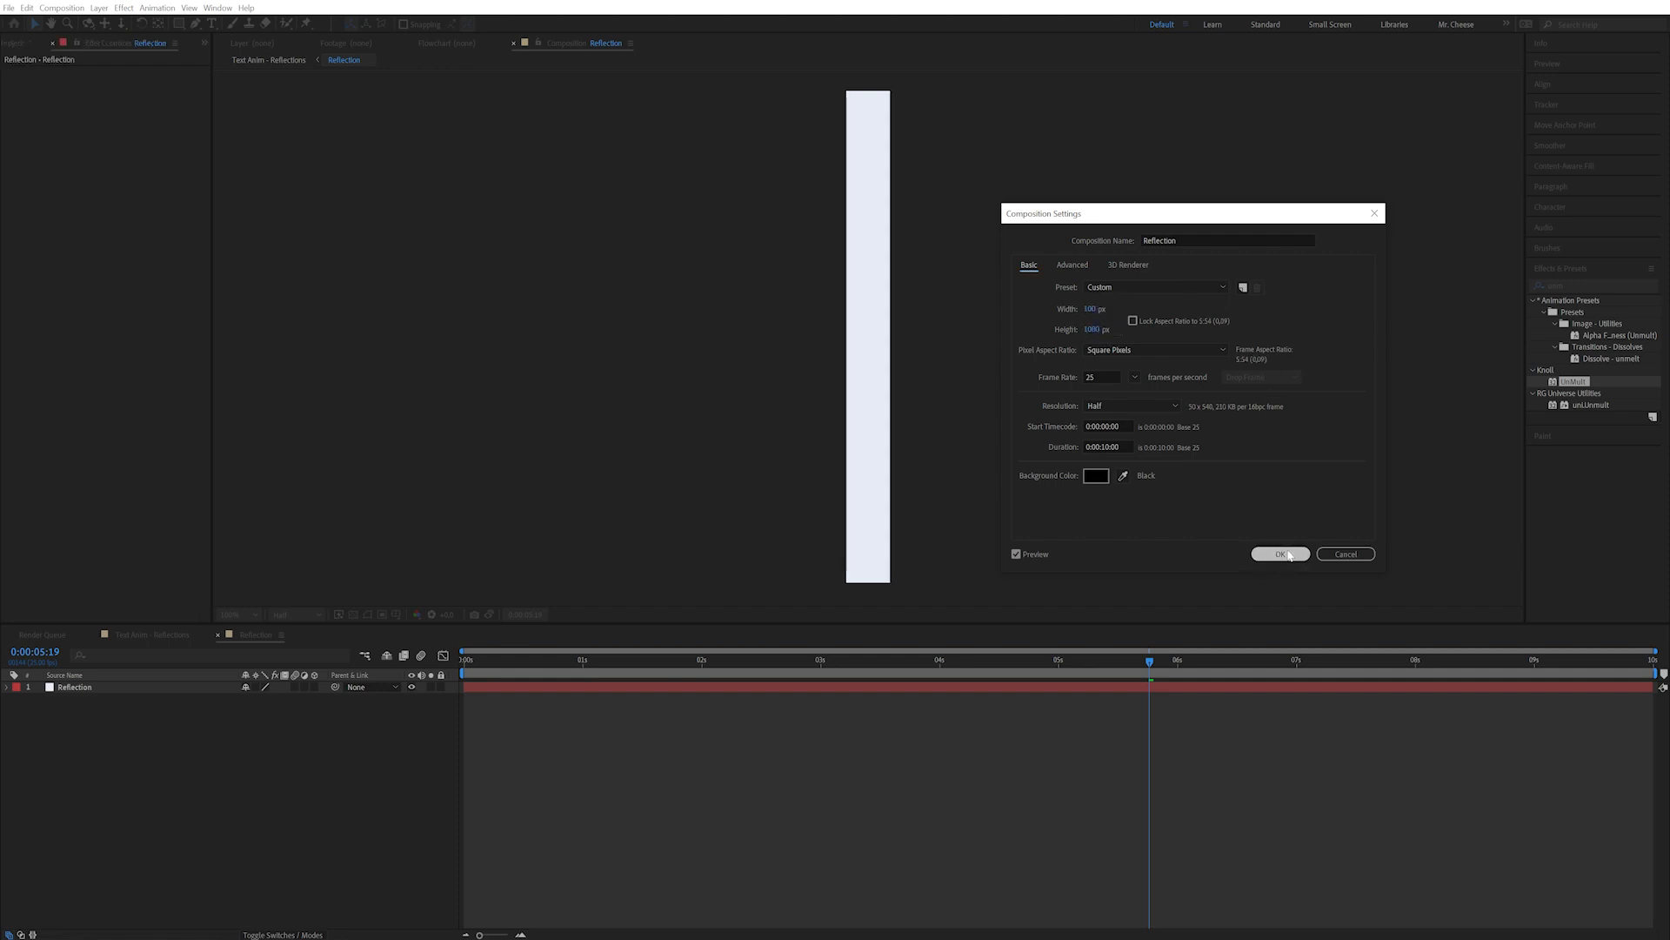
click(119, 688)
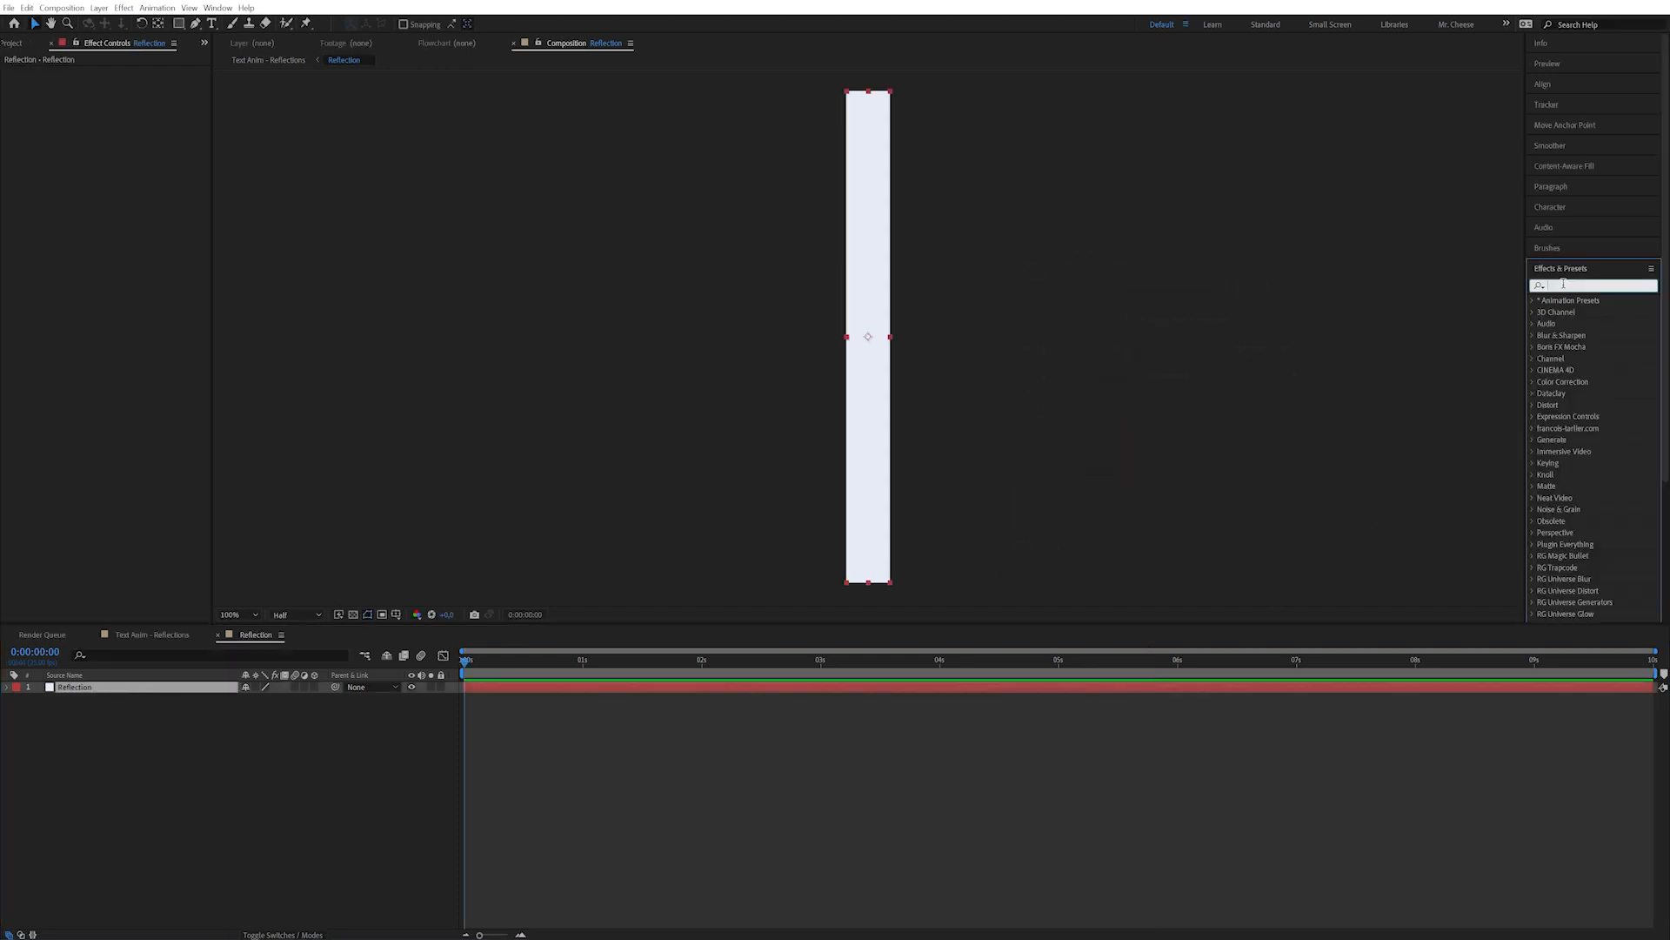
Apply Fractal Noise to the strip, raise Contrast, disable Uniform Scaling and set Scale Height to 10000.
text(frac)
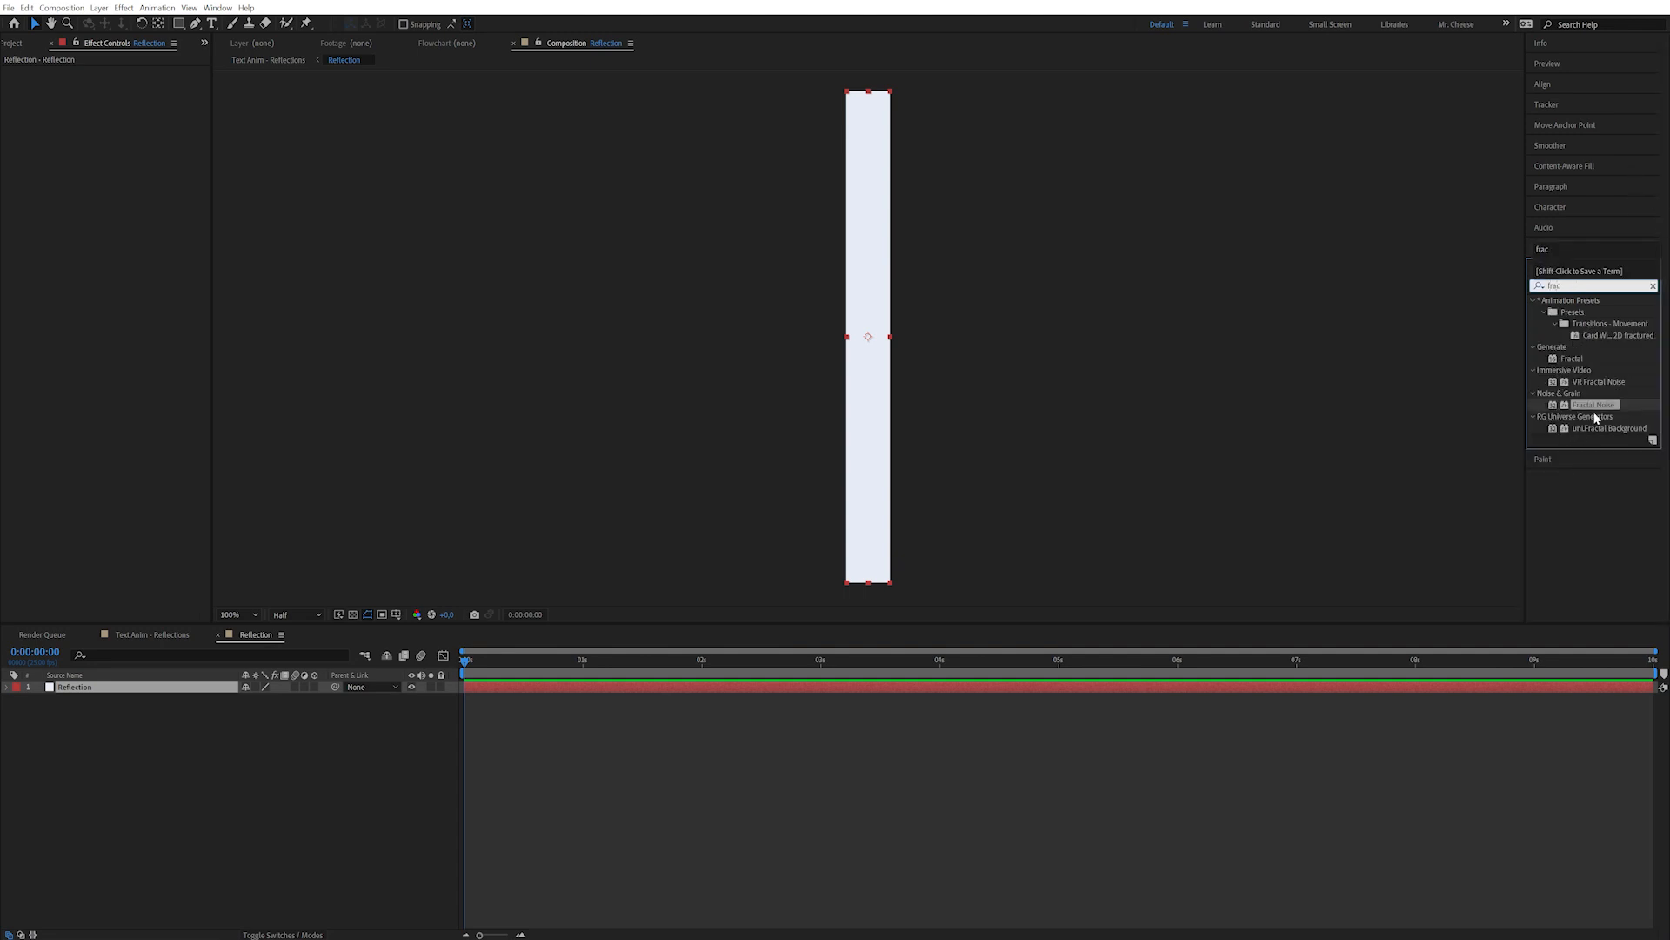
click(1595, 405)
double_click(1596, 406)
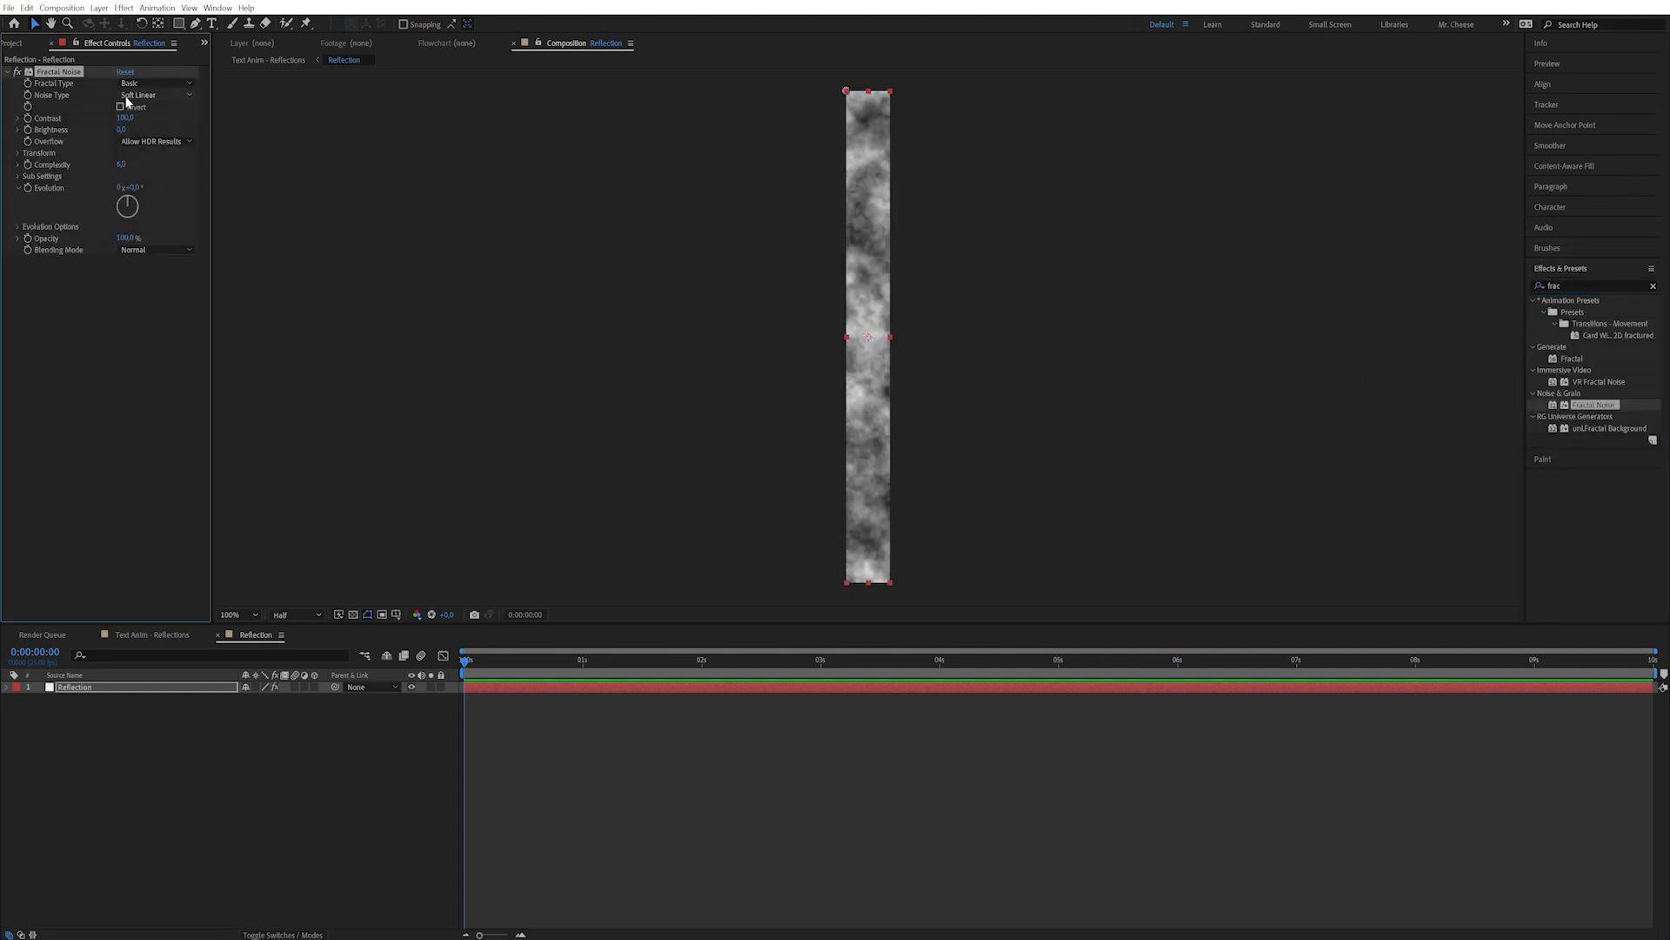
drag(127, 118, 186, 117)
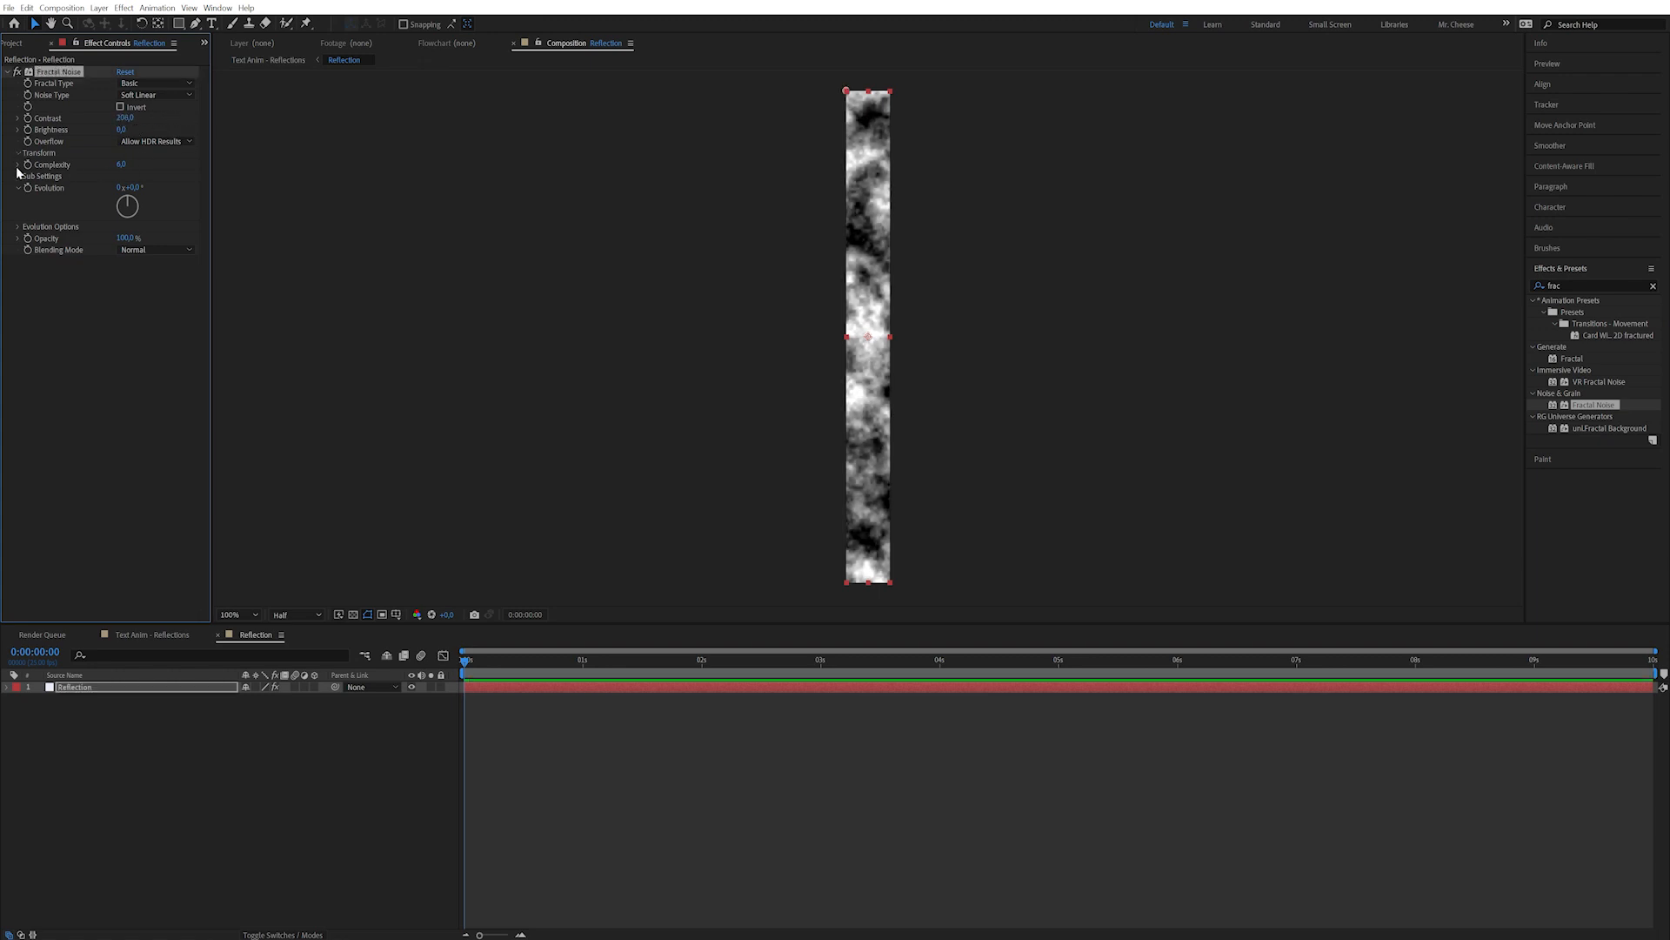
click(120, 176)
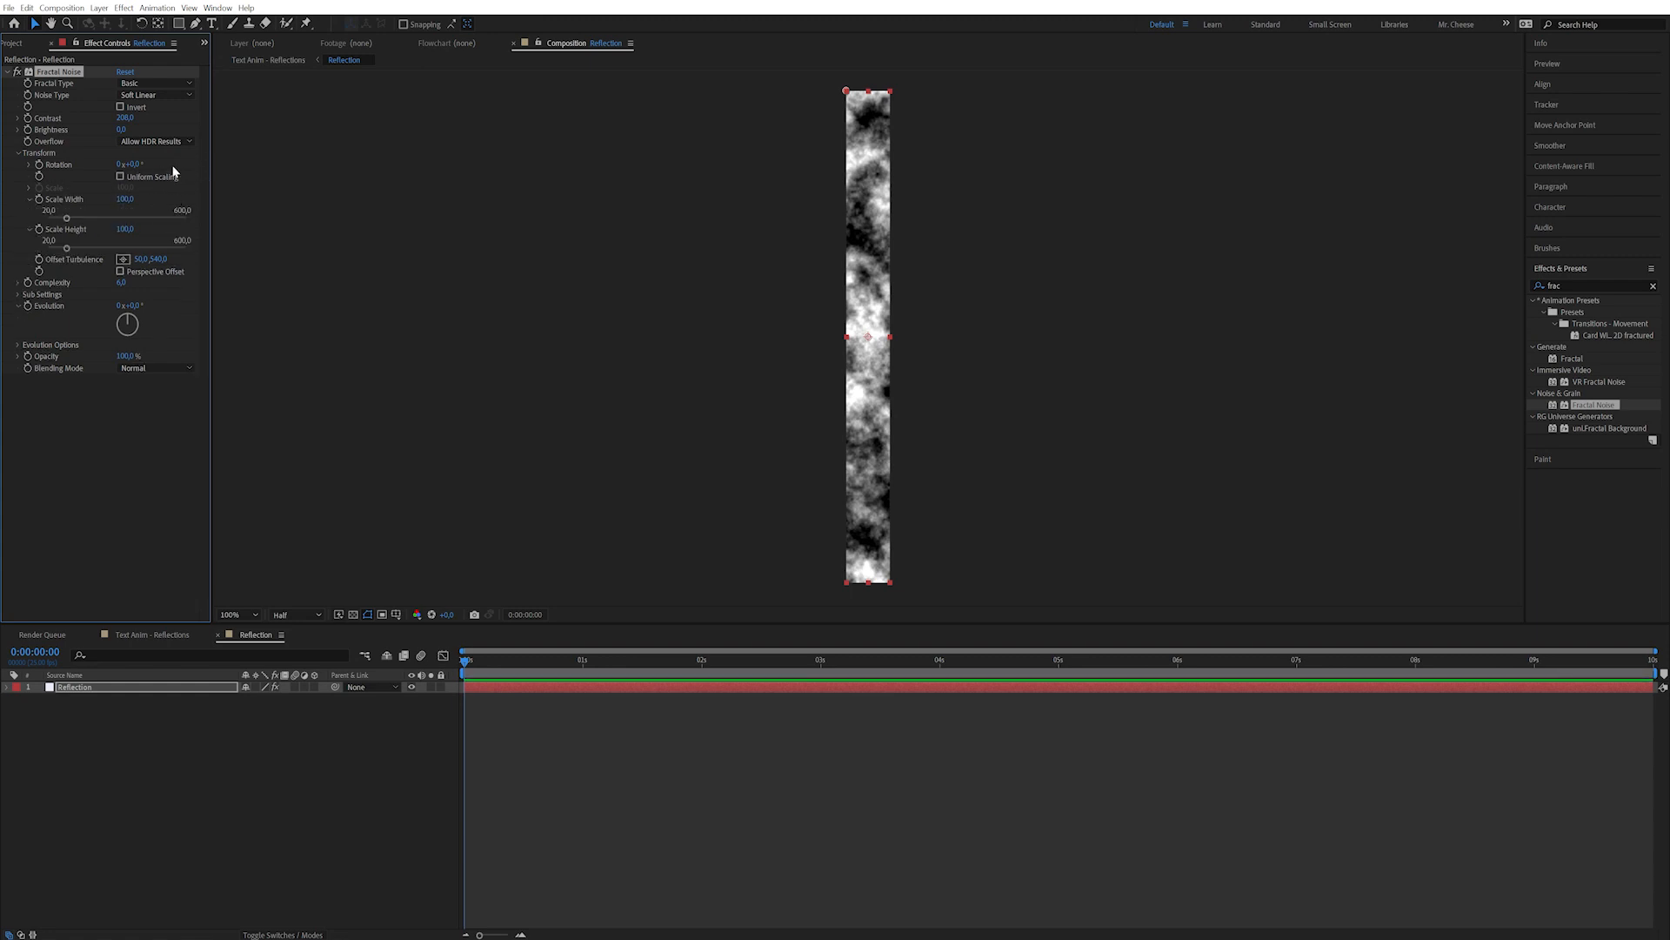
click(125, 229)
text(10000)
key(Return)
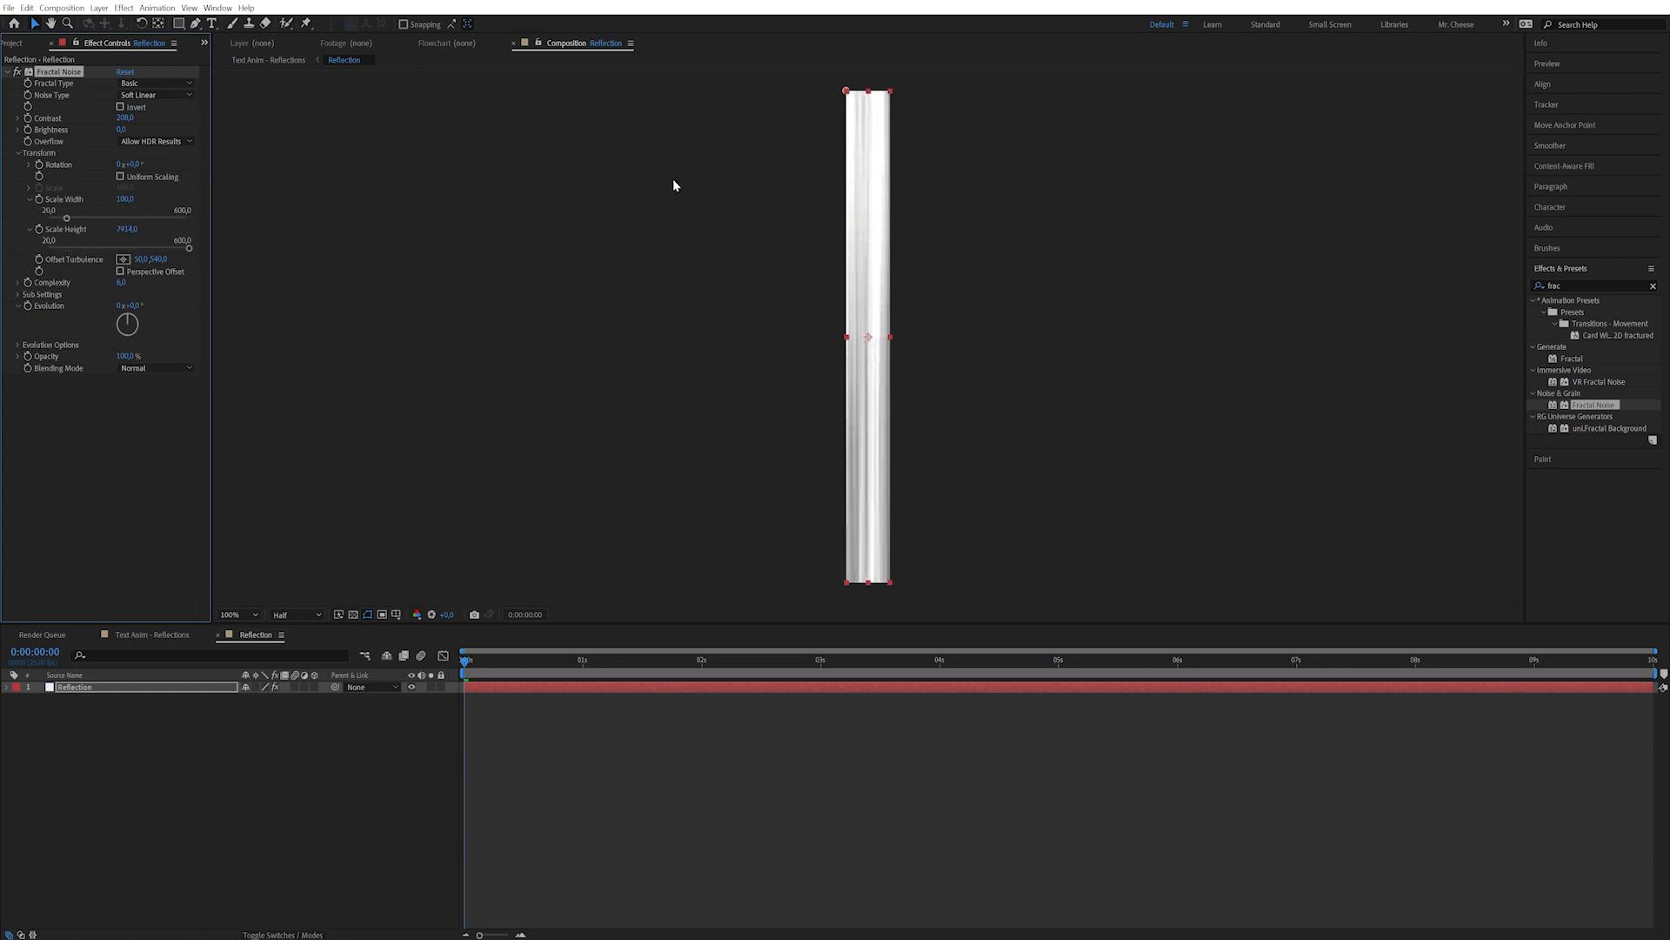
Widen the noise Scale Width, keep Brightness at 0, and save the project.
mouse_move(125, 199)
mouse_down()
mouse_move(478, 172)
mouse_move(329, 187)
mouse_up()
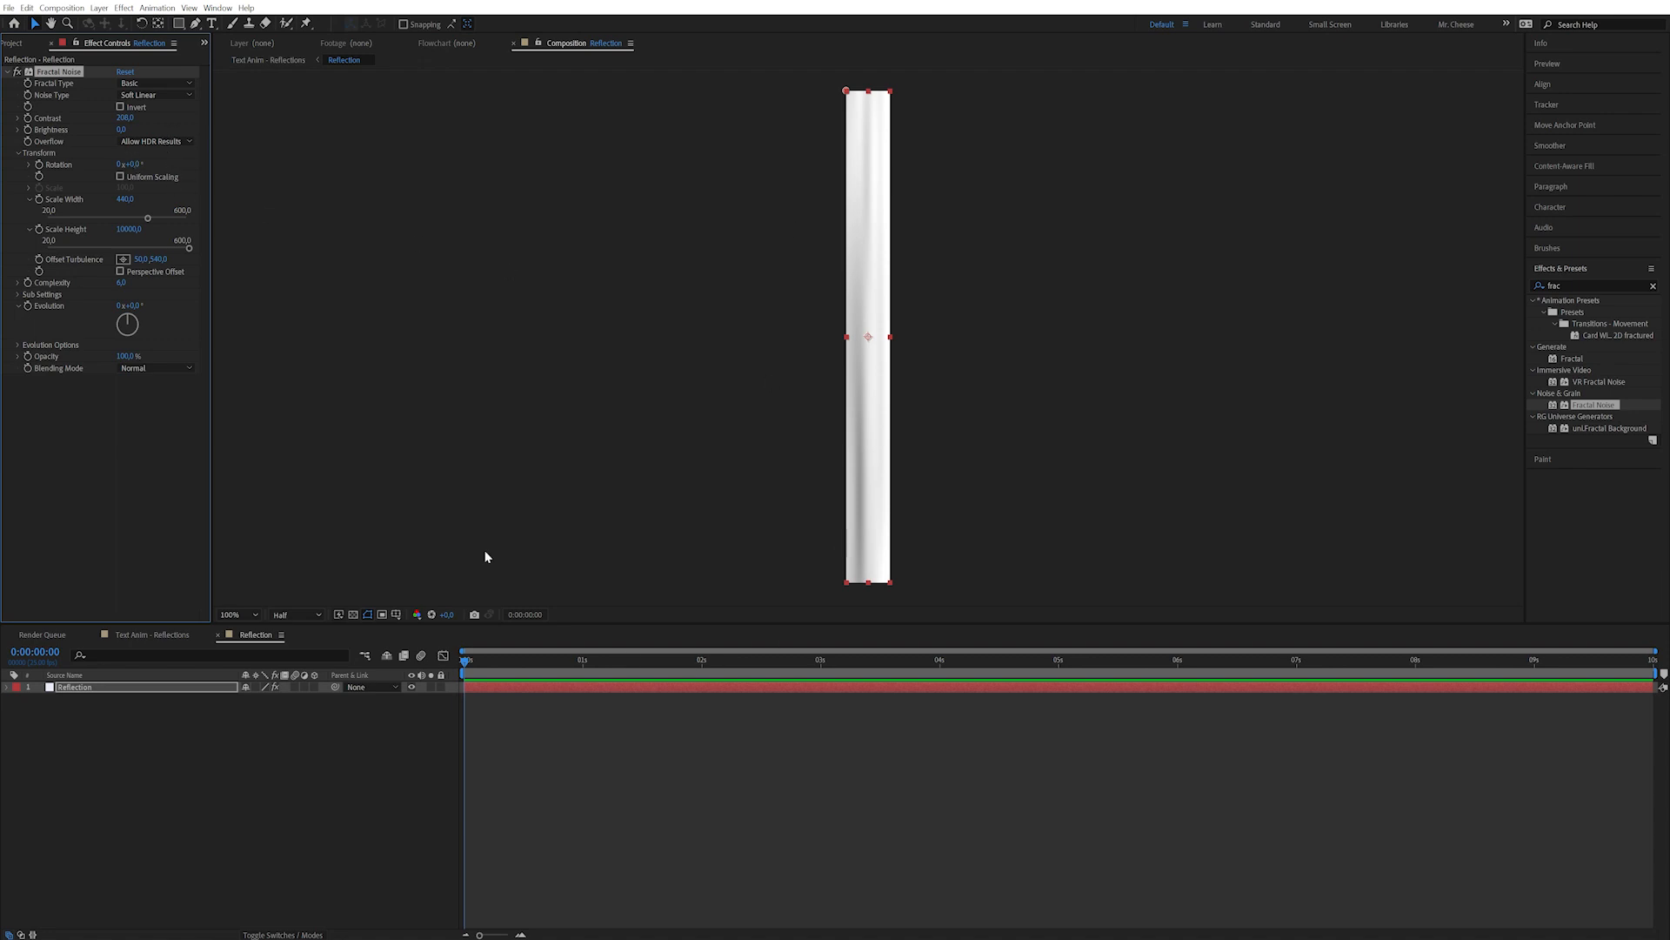
mouse_move(121, 131)
mouse_down()
mouse_move(61, 136)
mouse_move(116, 139)
mouse_up()
key(ctrl+z)
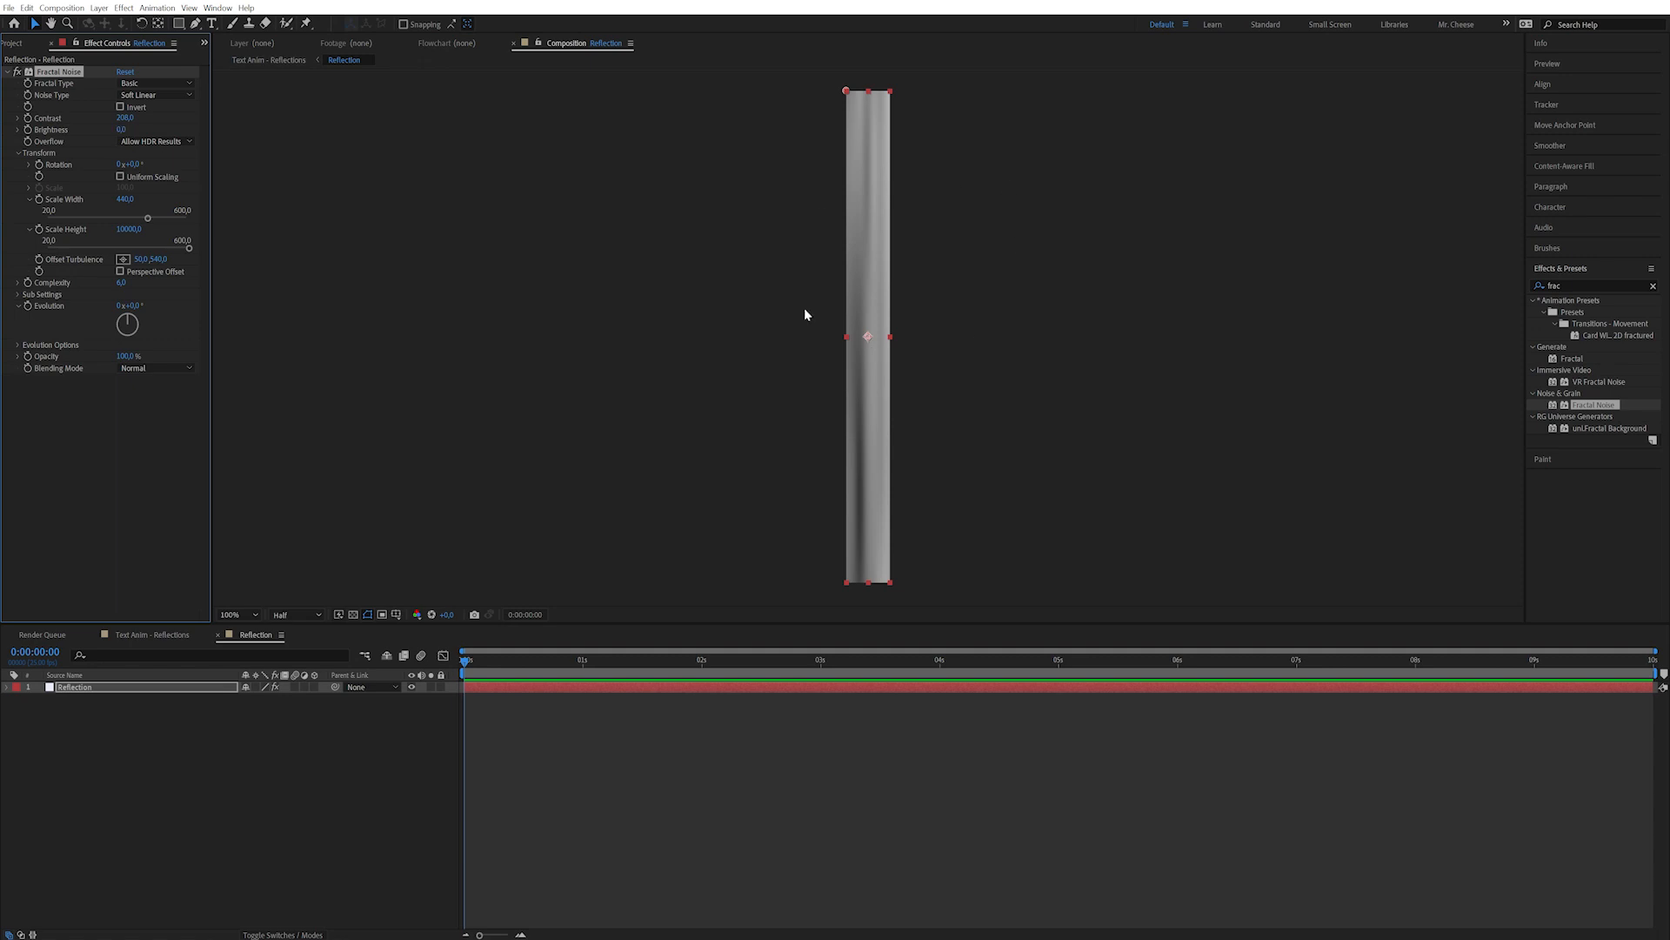
drag(509, 659, 444, 666)
click(140, 432)
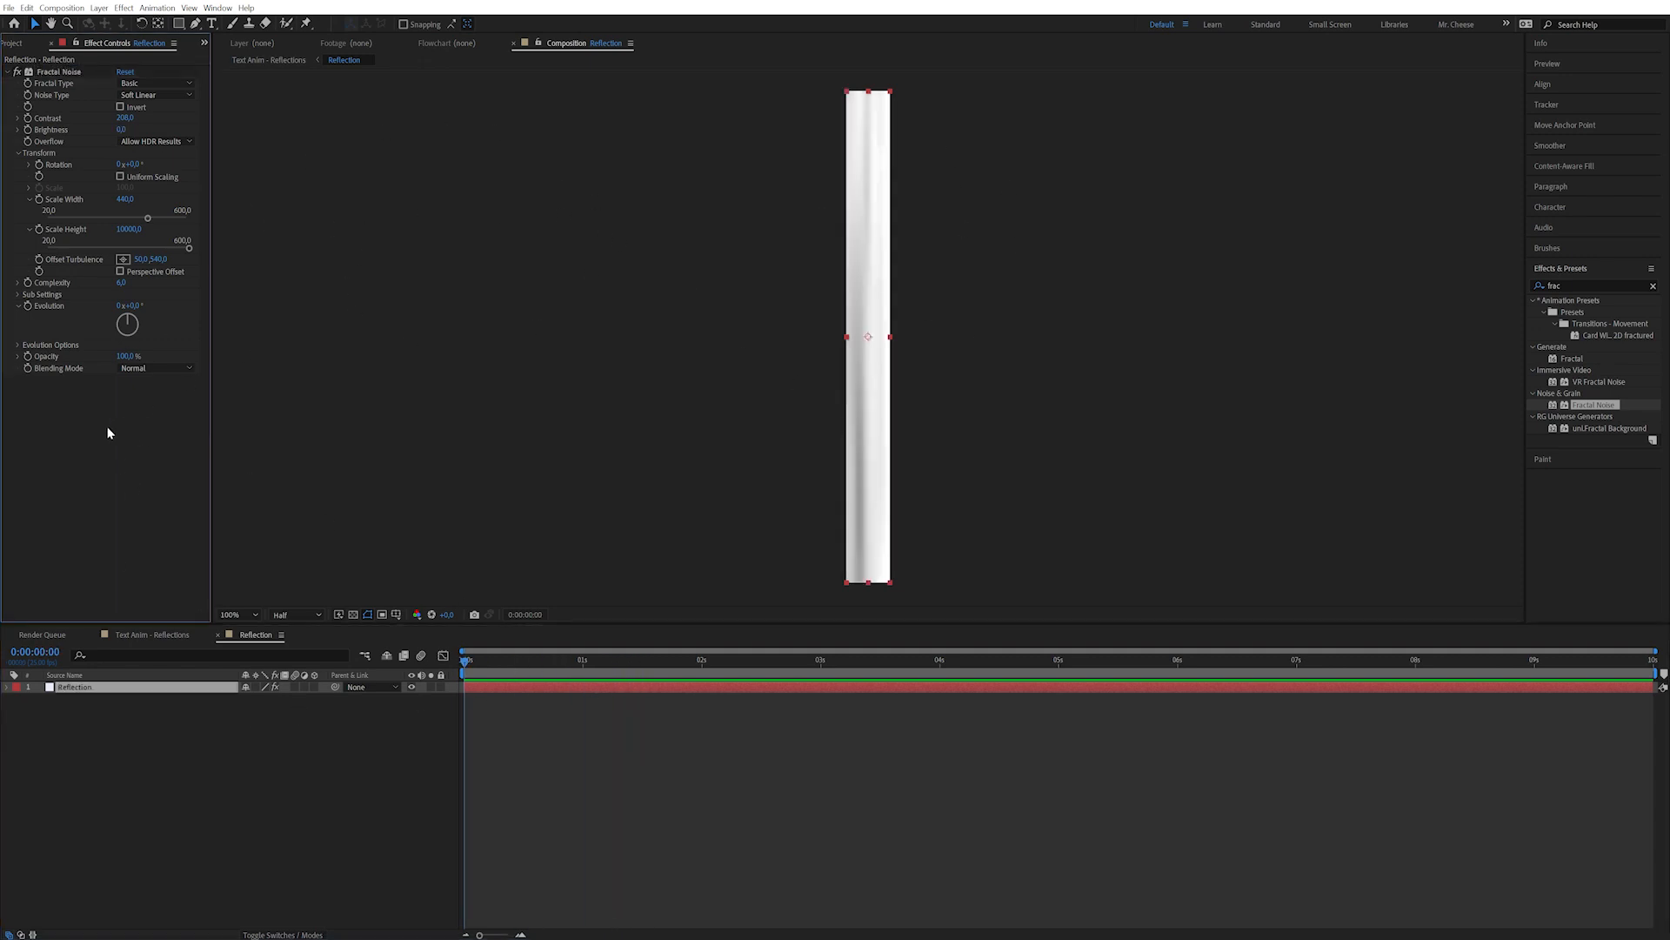
key(ctrl+s)
Give Evolution the expression time*200 and Offset Turbulence the expression A = 200; [time*A,0].
alt+click(27, 308)
text(time*)
key(KP_Enter)
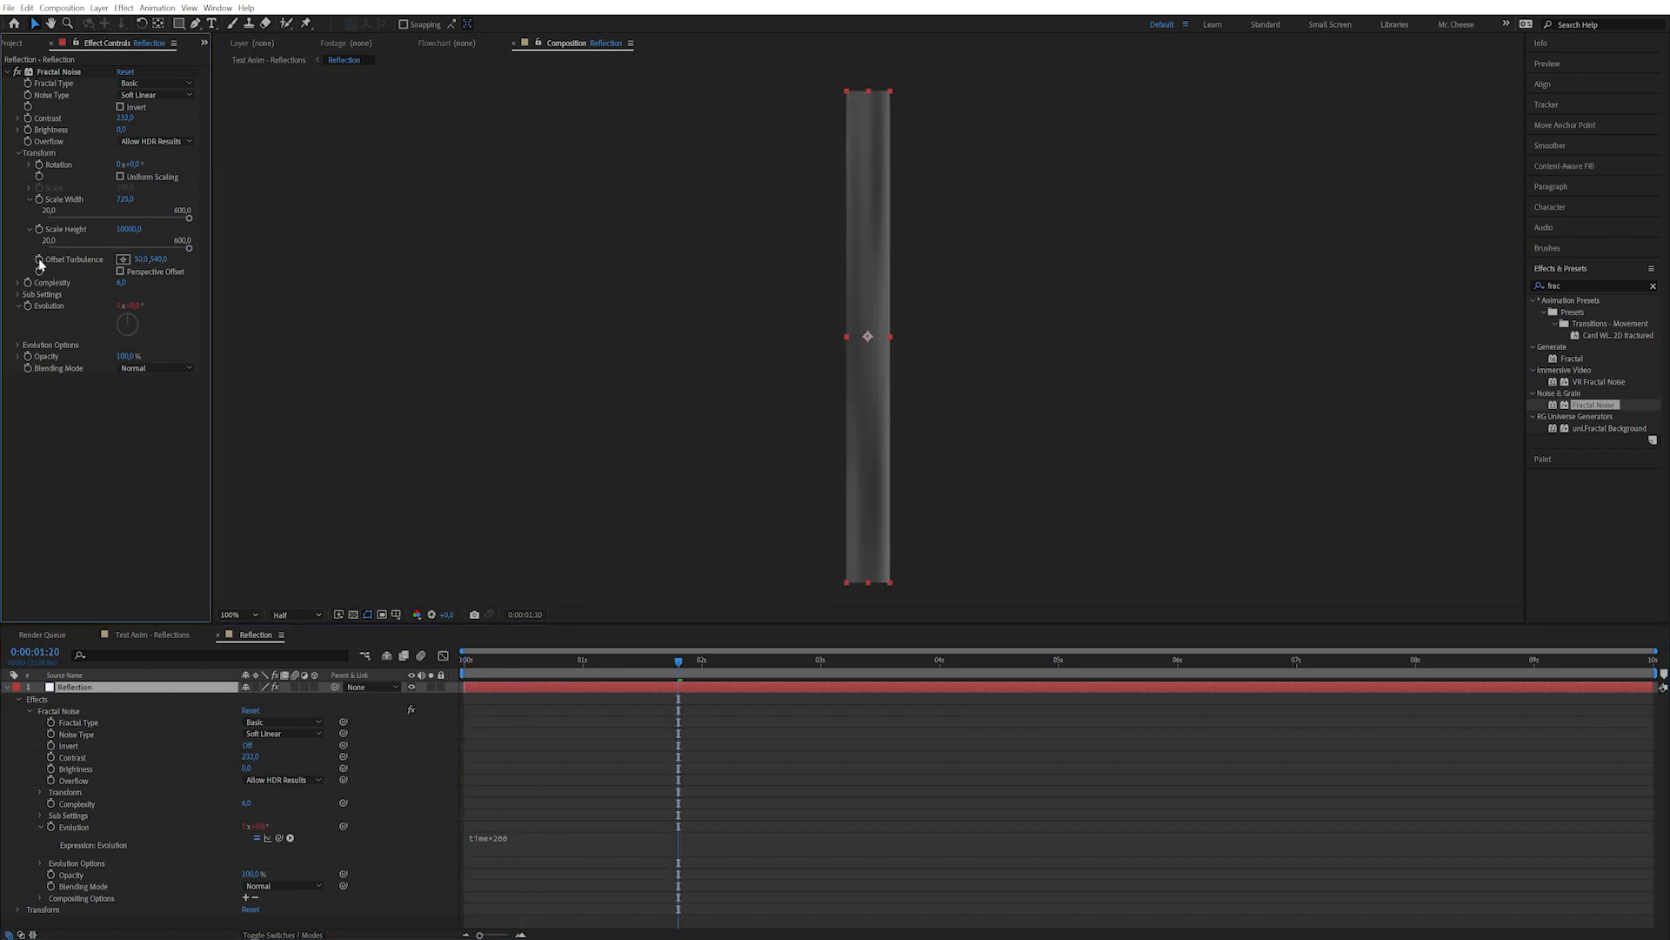
alt+click(39, 260)
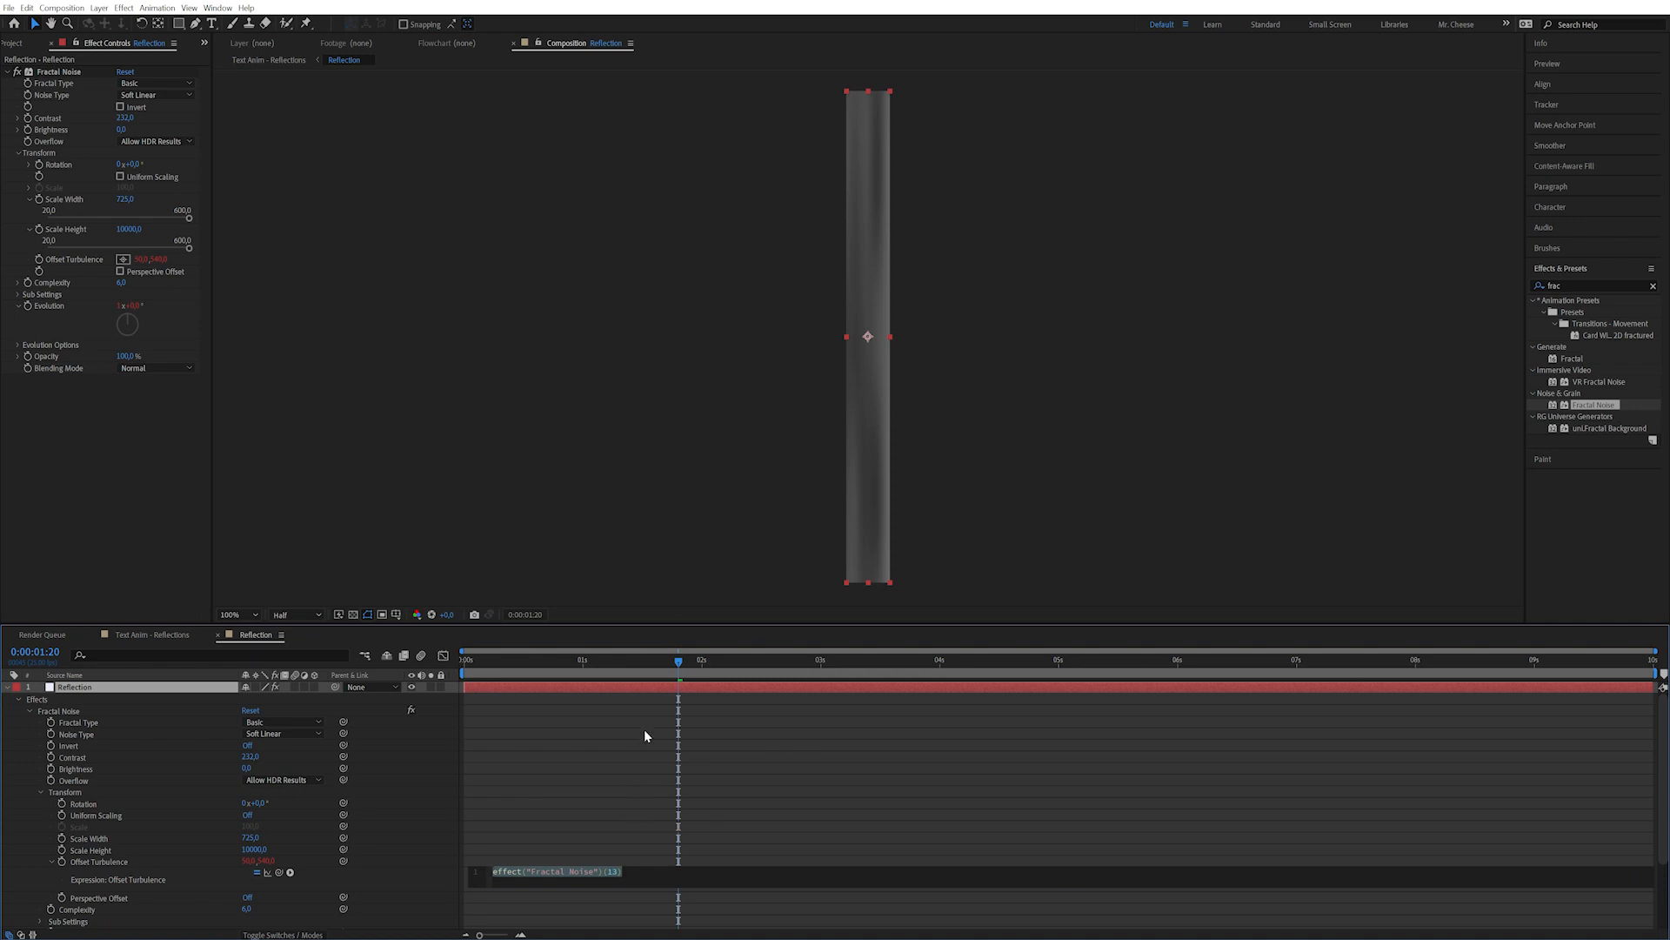
text(A = )
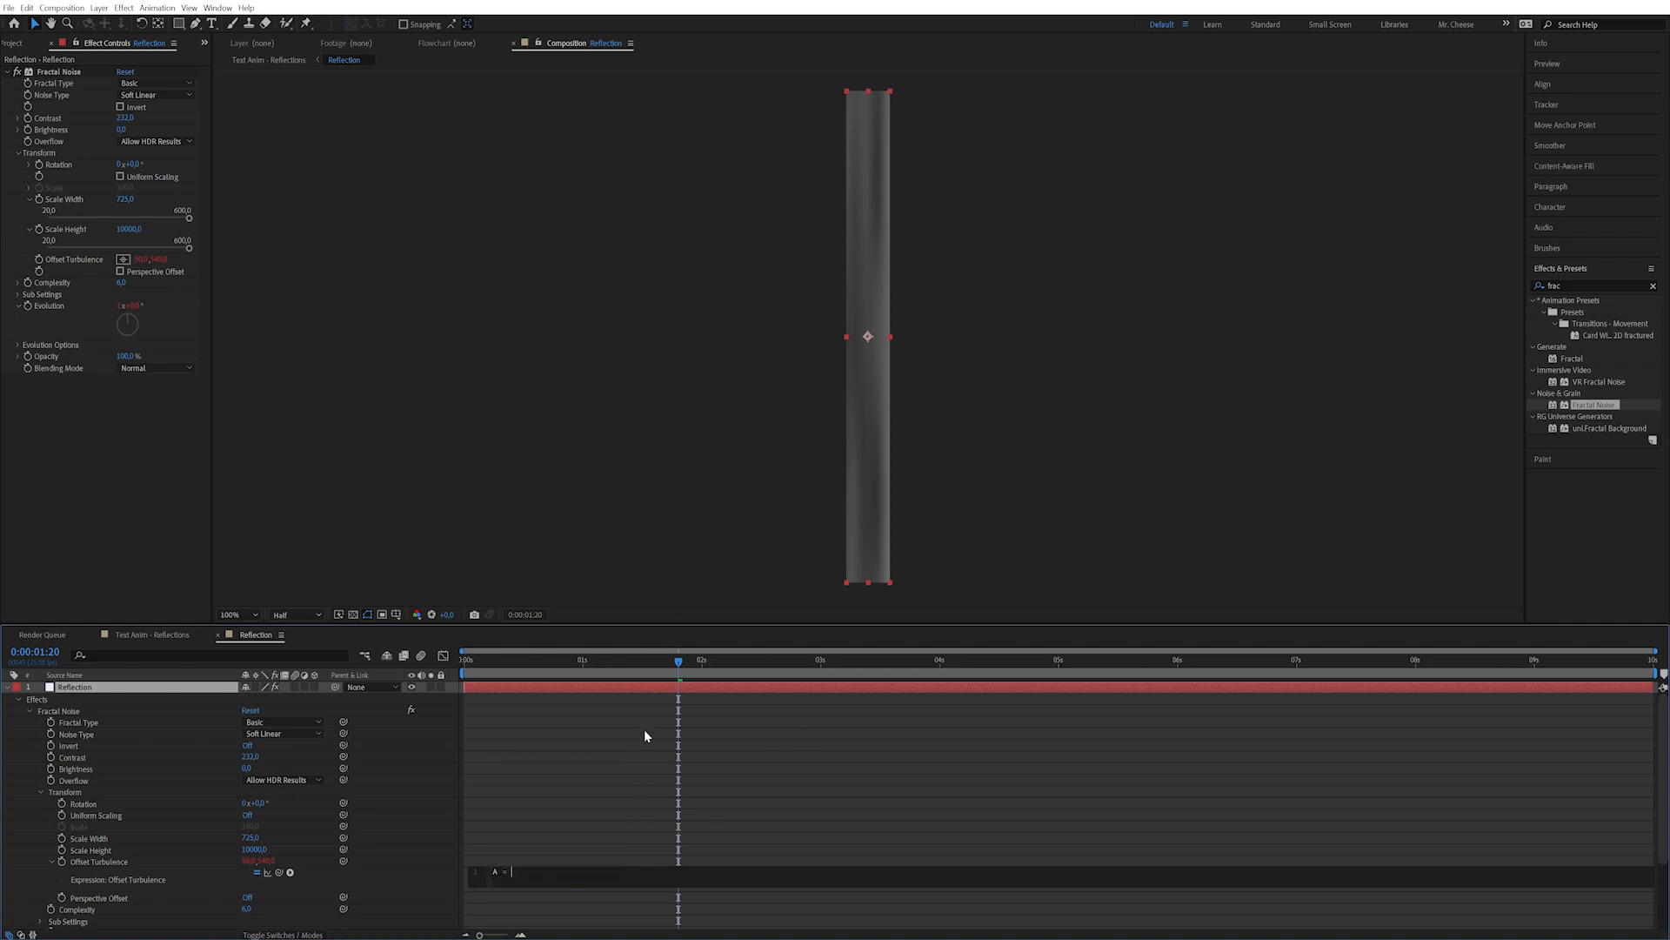
text(200; )
text([)
text(time*A)
text(,0)
click(644, 736)
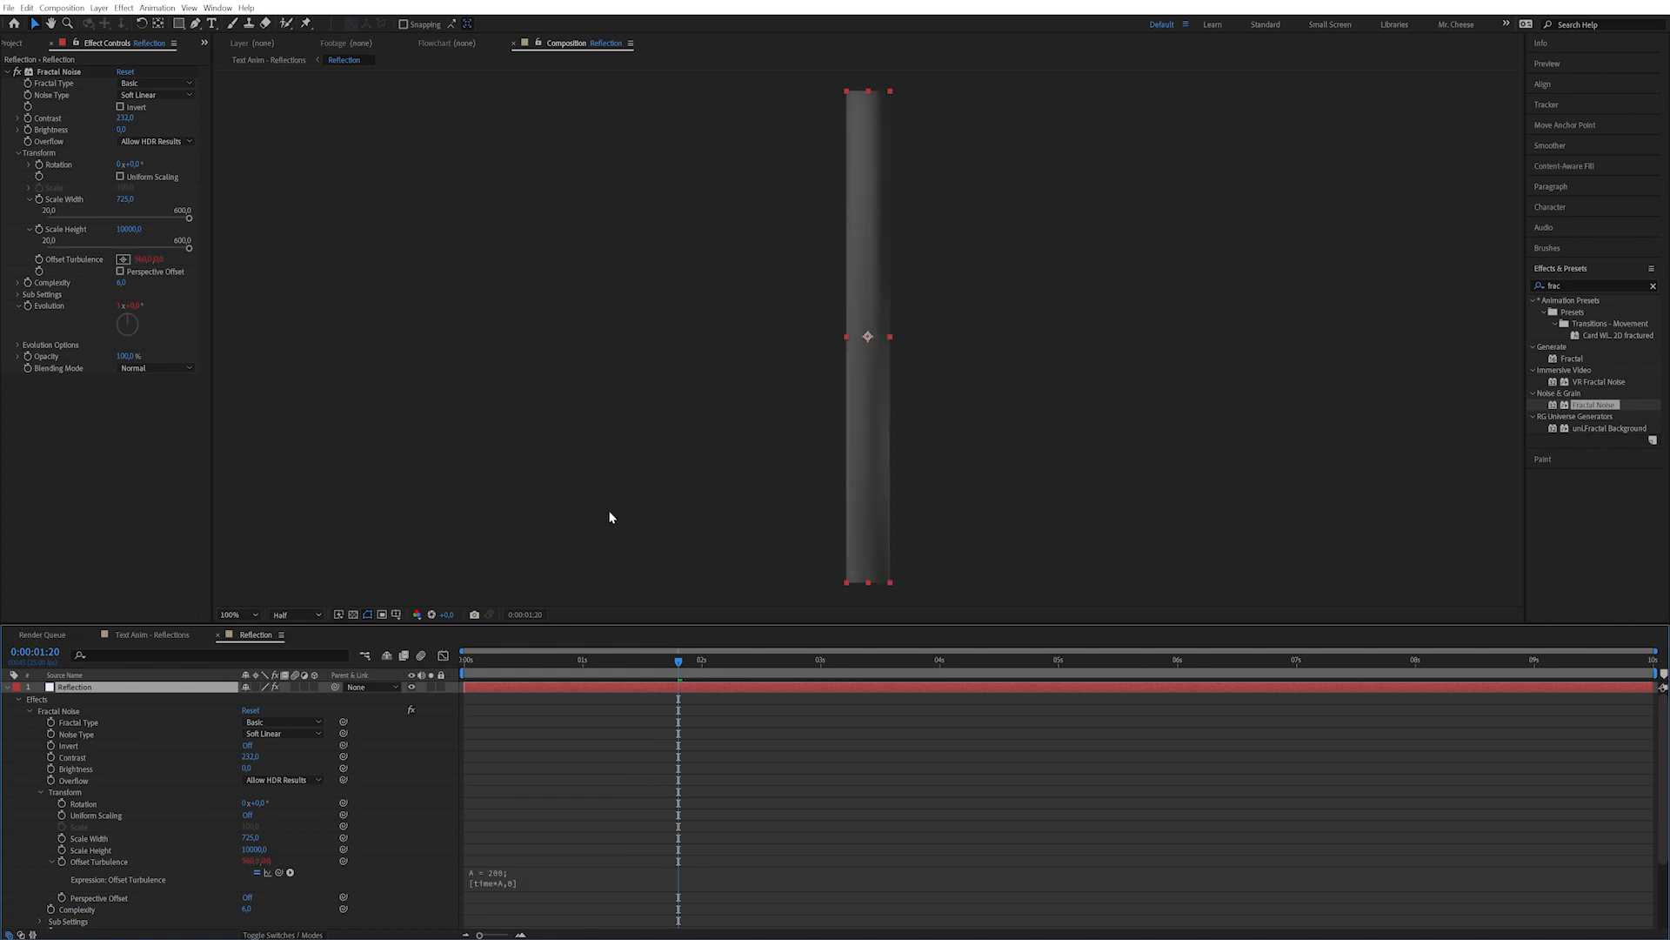
drag(519, 660, 1187, 682)
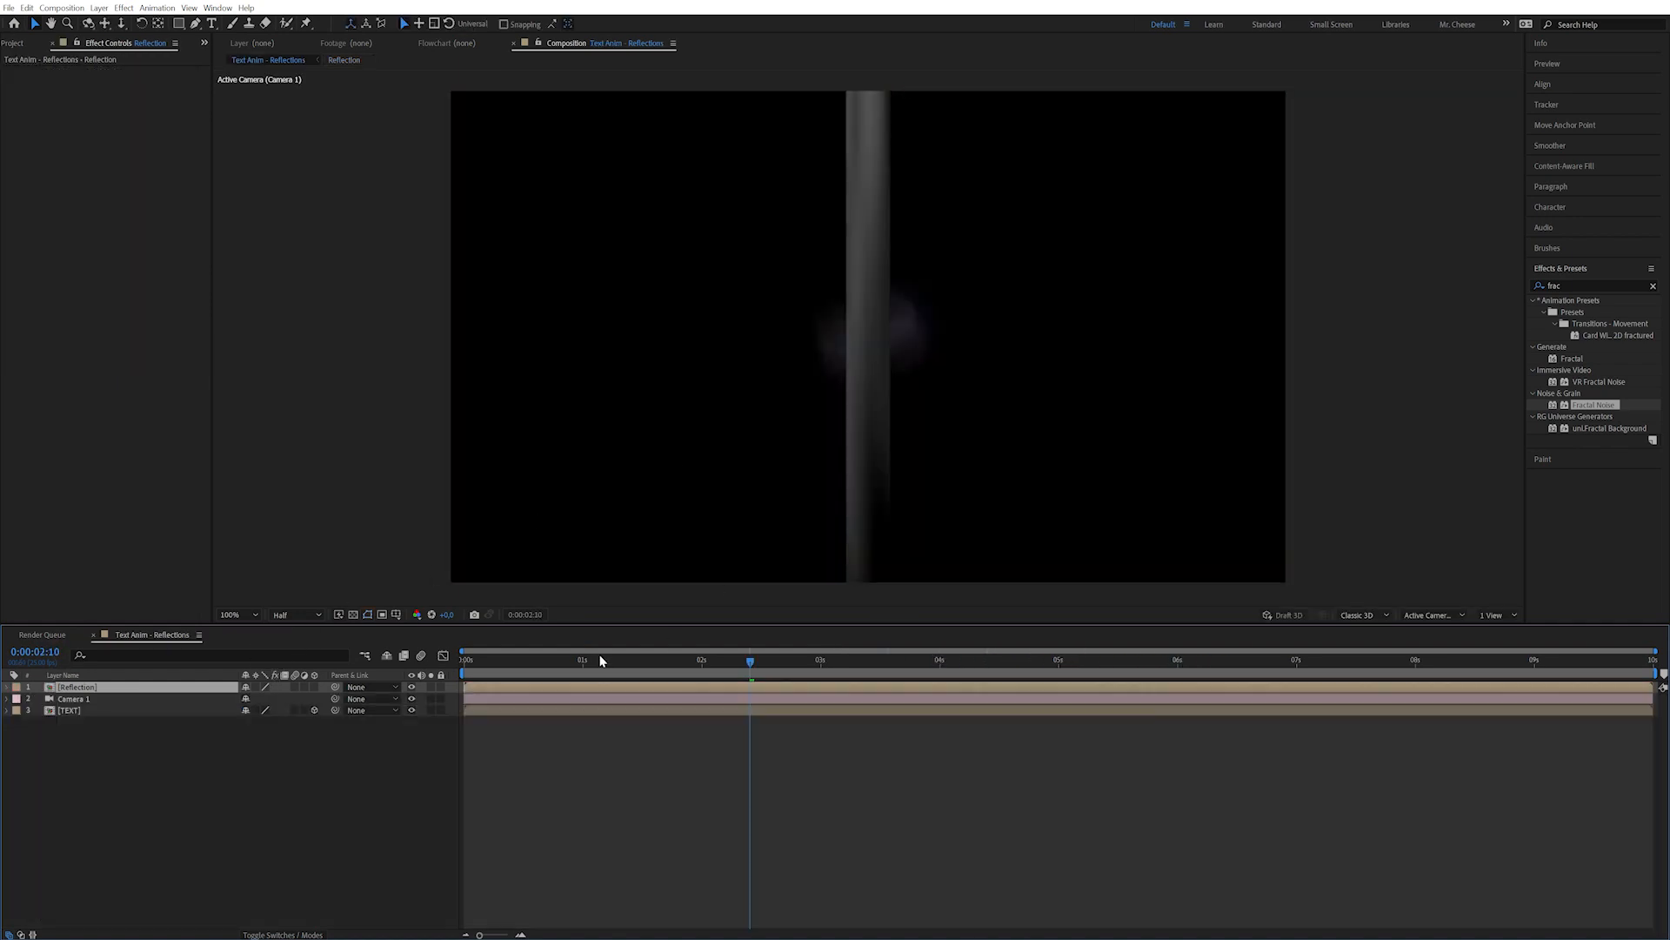
Apply Hue/Saturation with Colorize on, Saturation 100, Lightness -25 and a blue hue.
drag(600, 661, 899, 661)
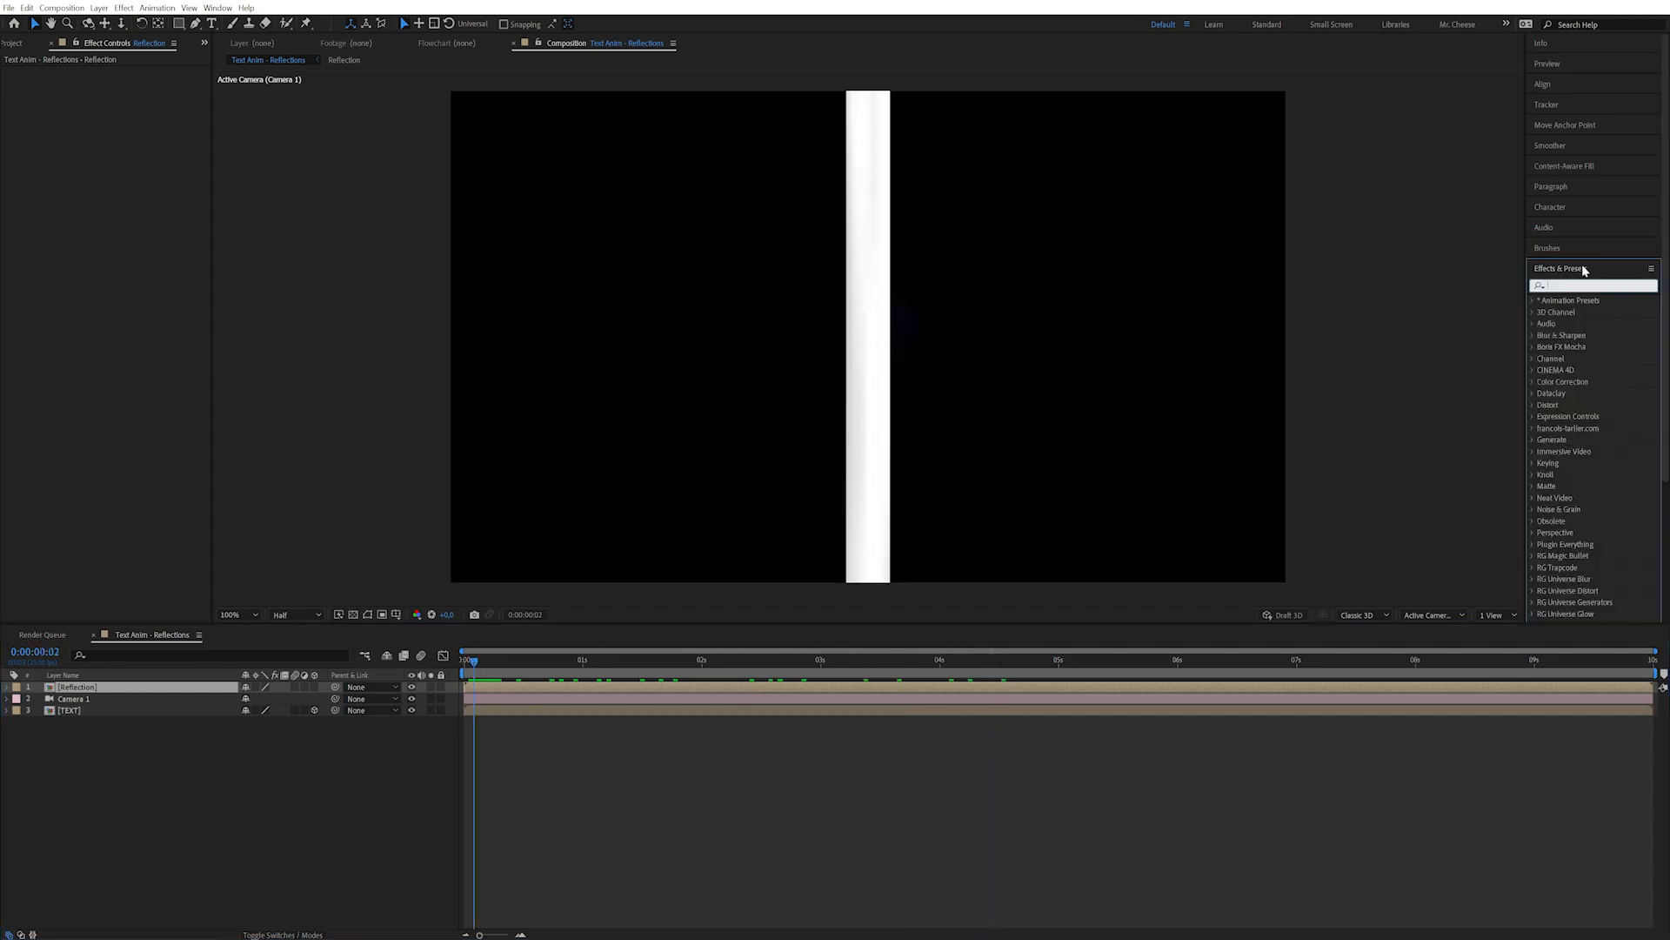
text(hue)
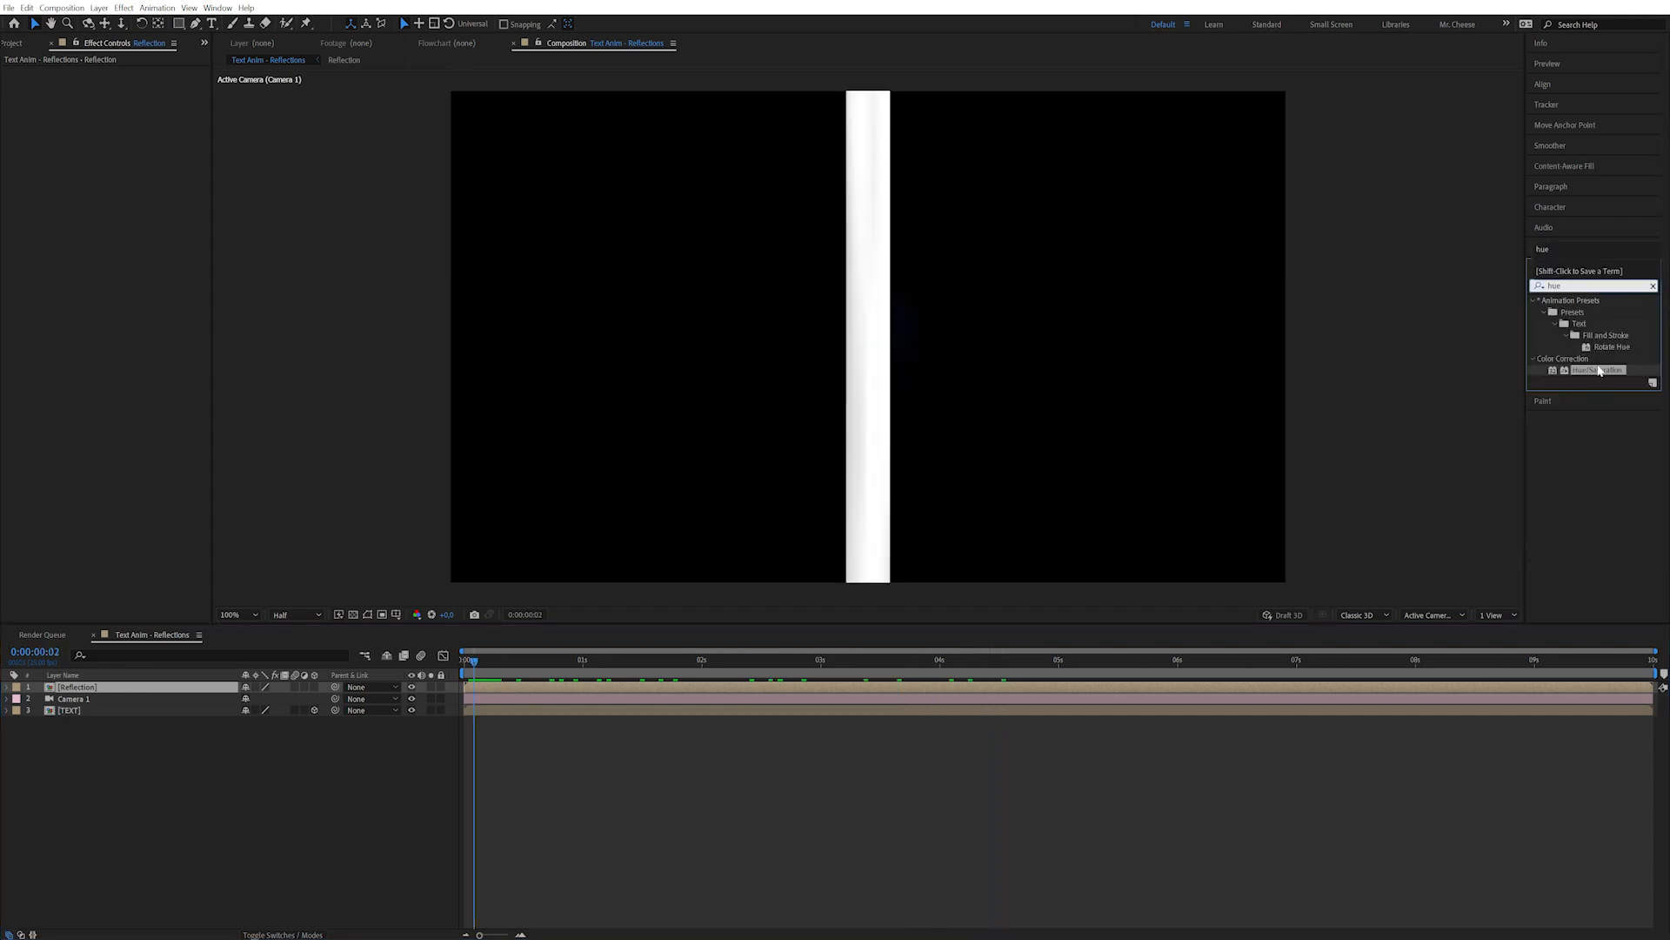
double_click(1599, 369)
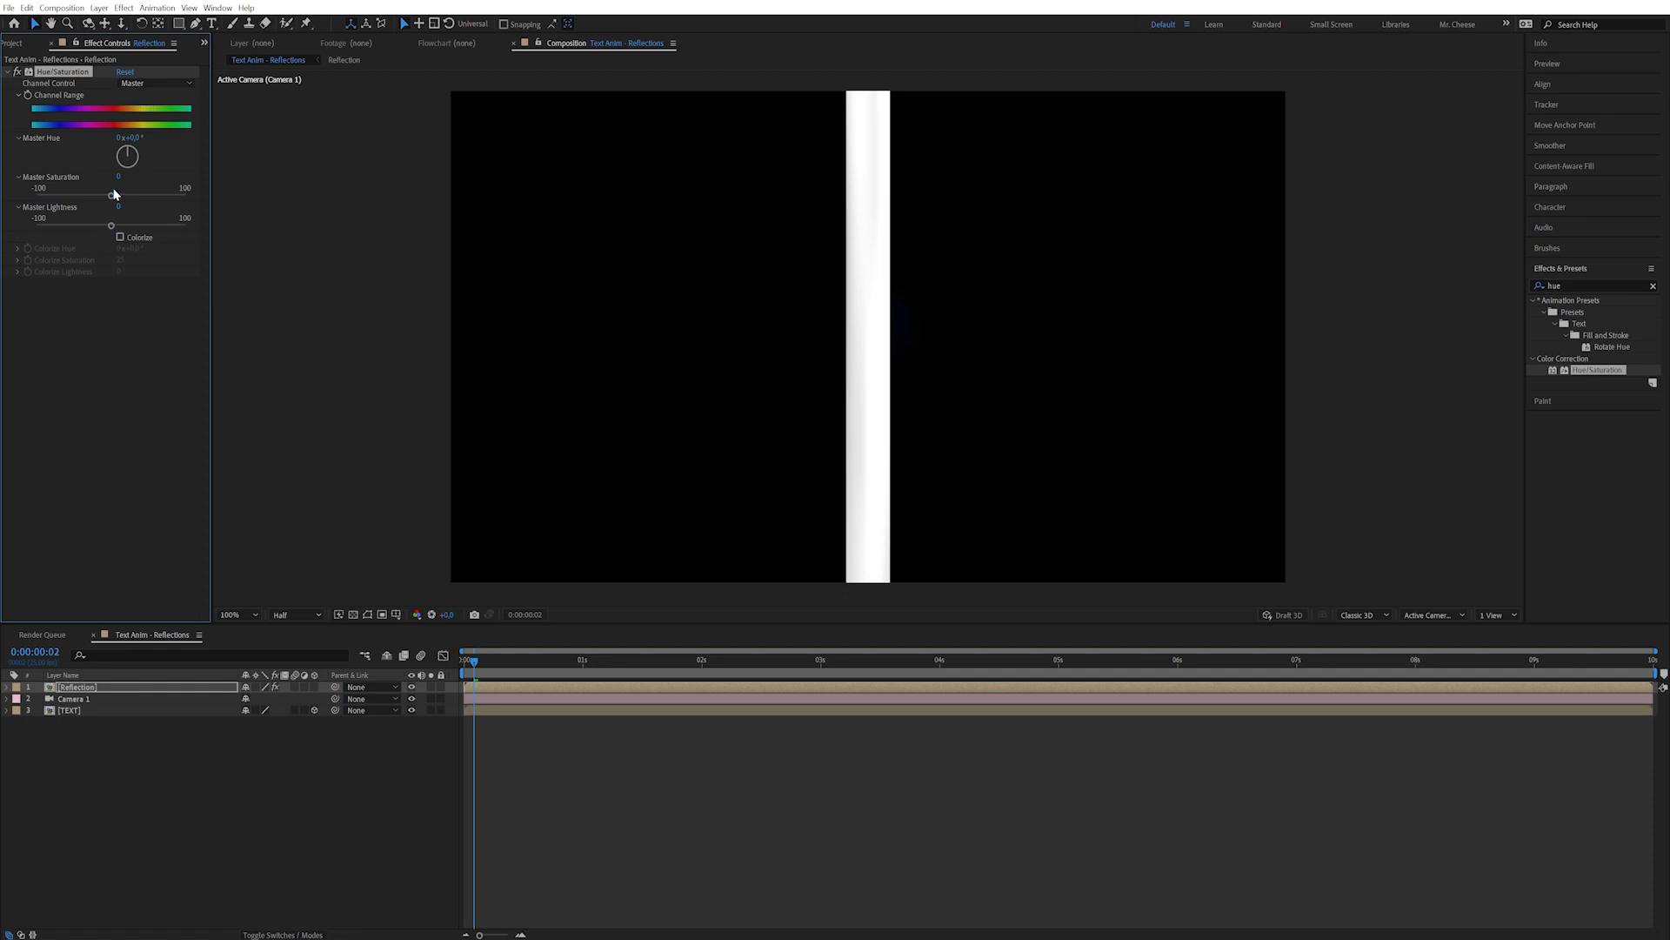
click(122, 238)
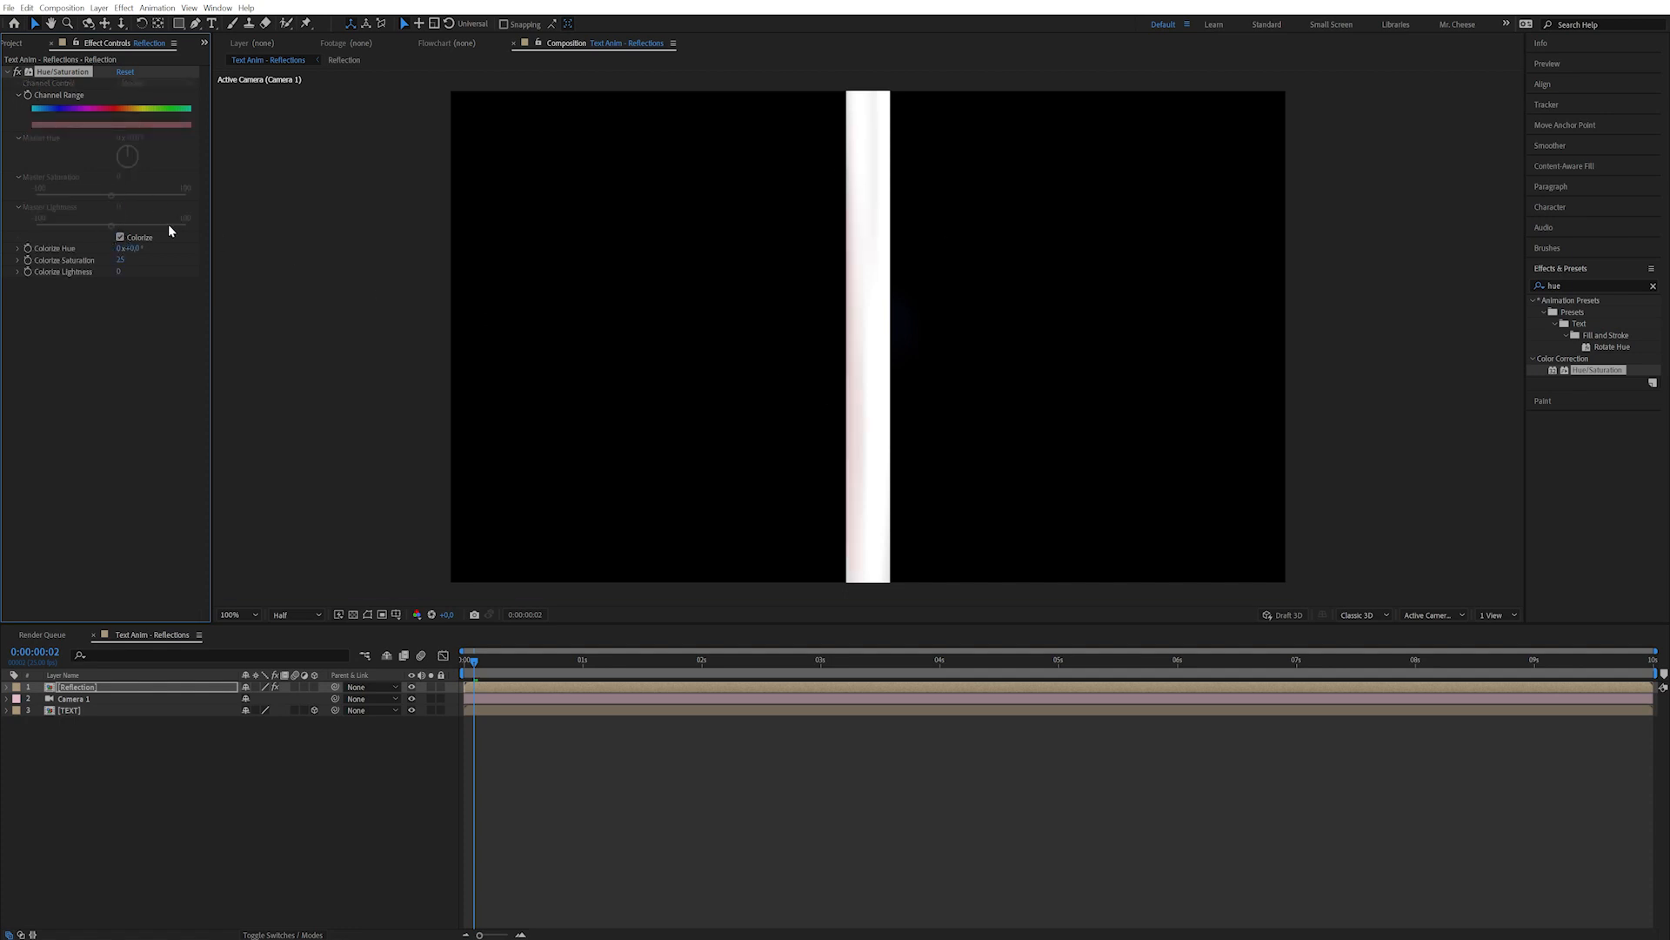
mouse_move(120, 263)
mouse_down()
mouse_move(143, 264)
mouse_move(106, 275)
mouse_up()
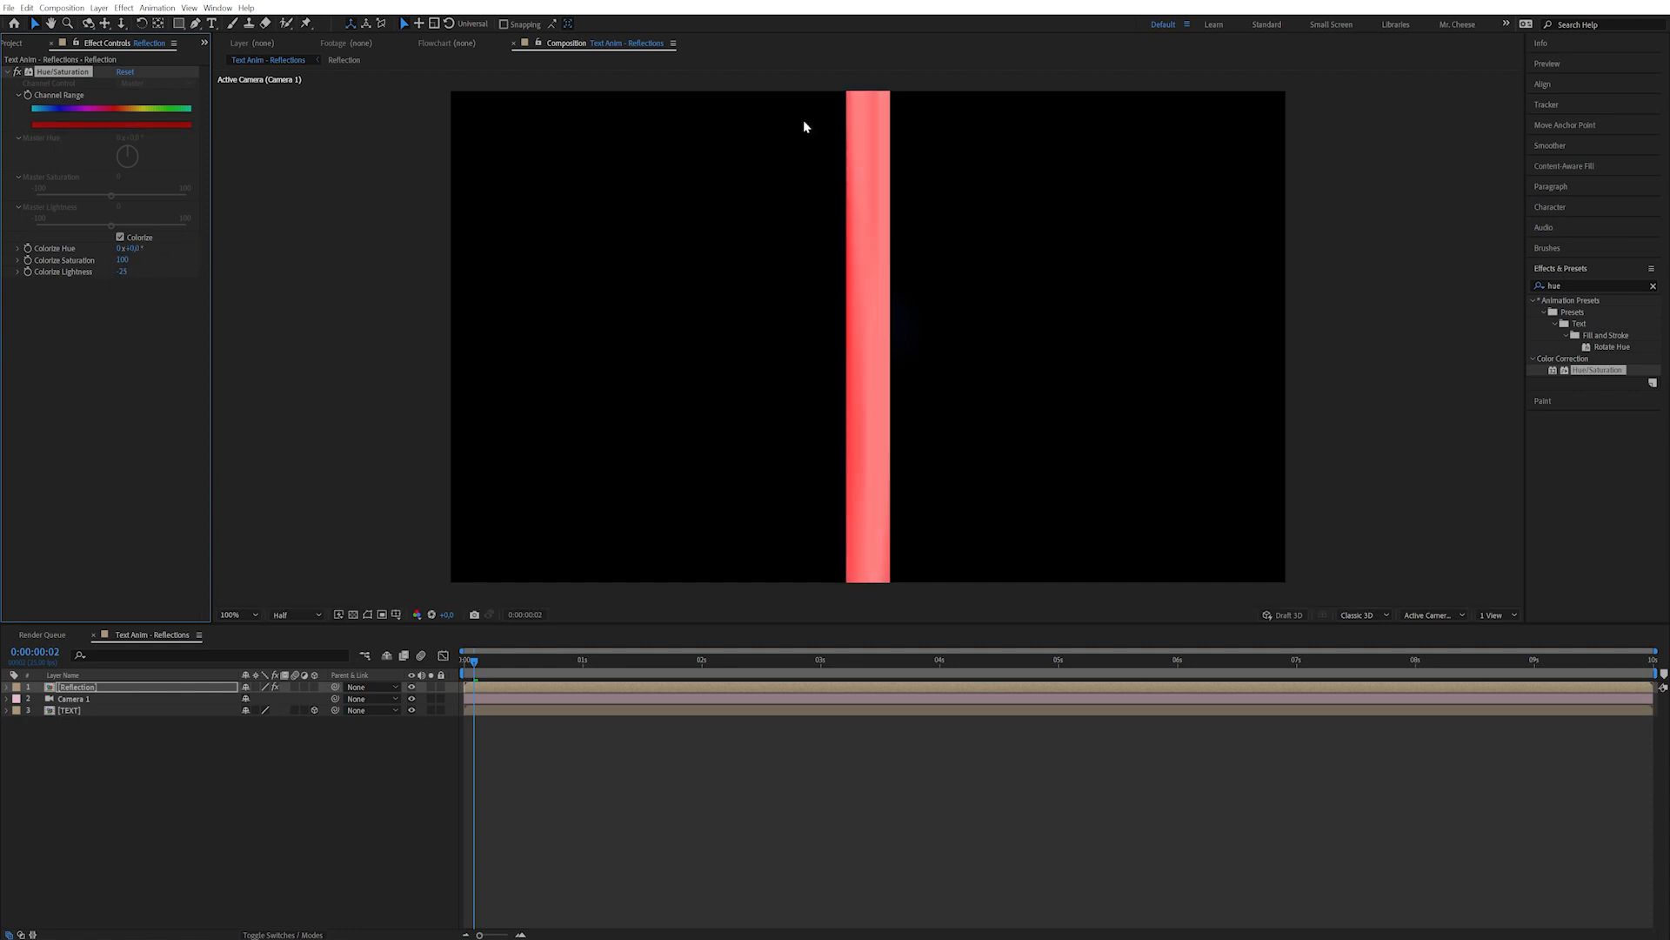
drag(131, 249, 38, 258)
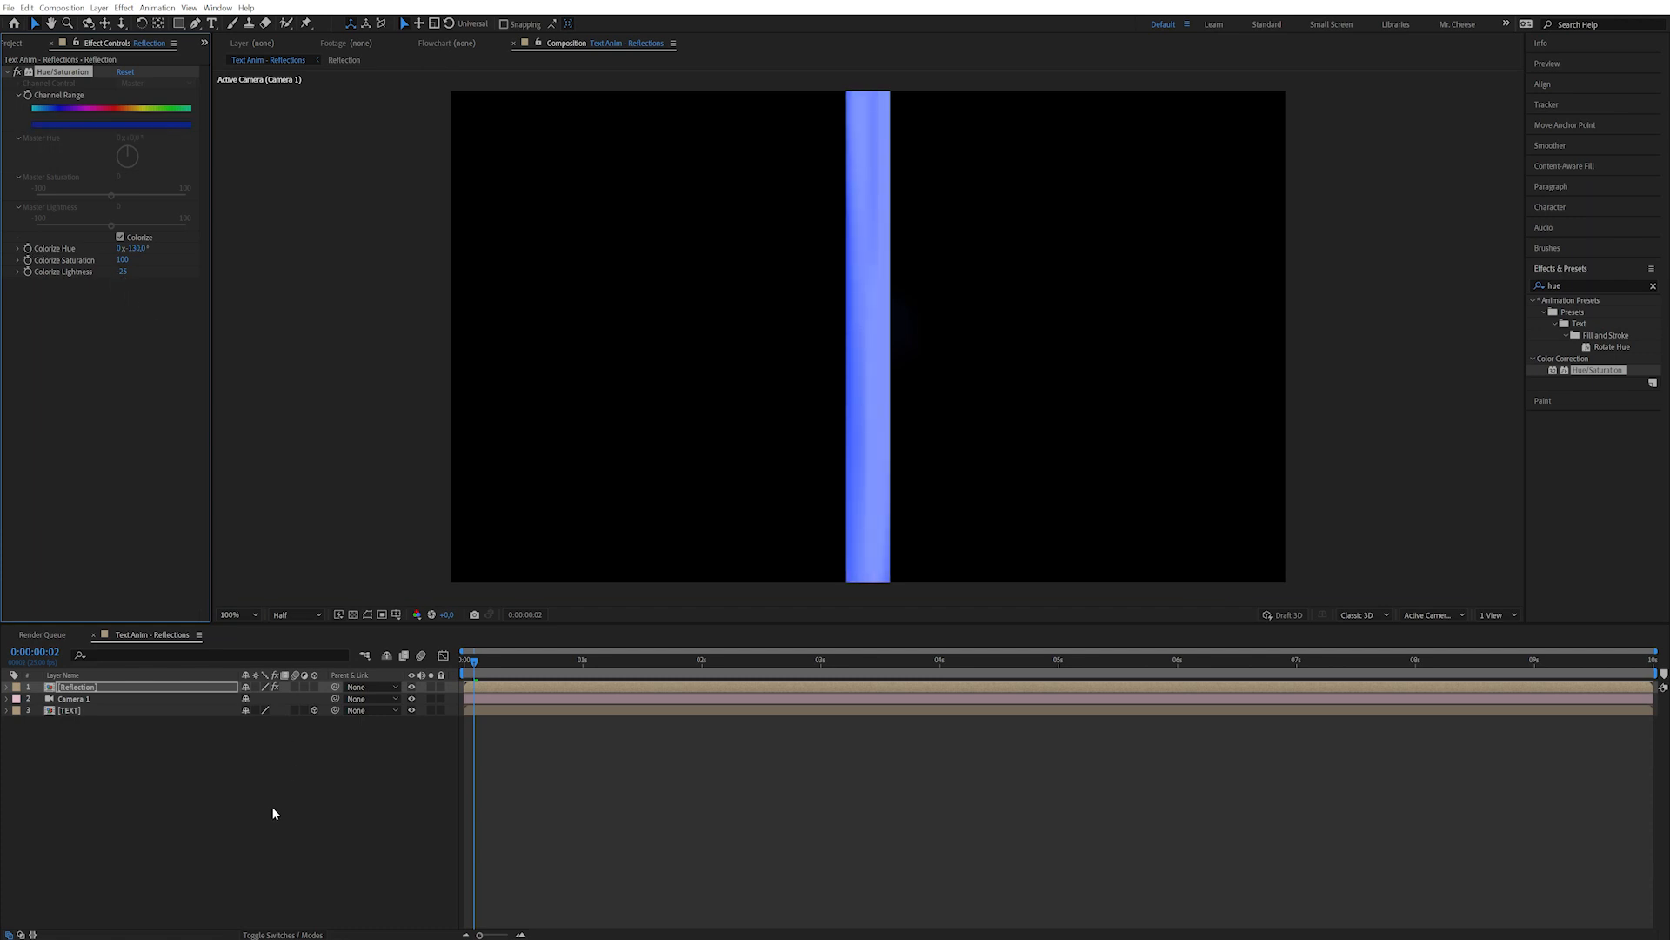
click(101, 687)
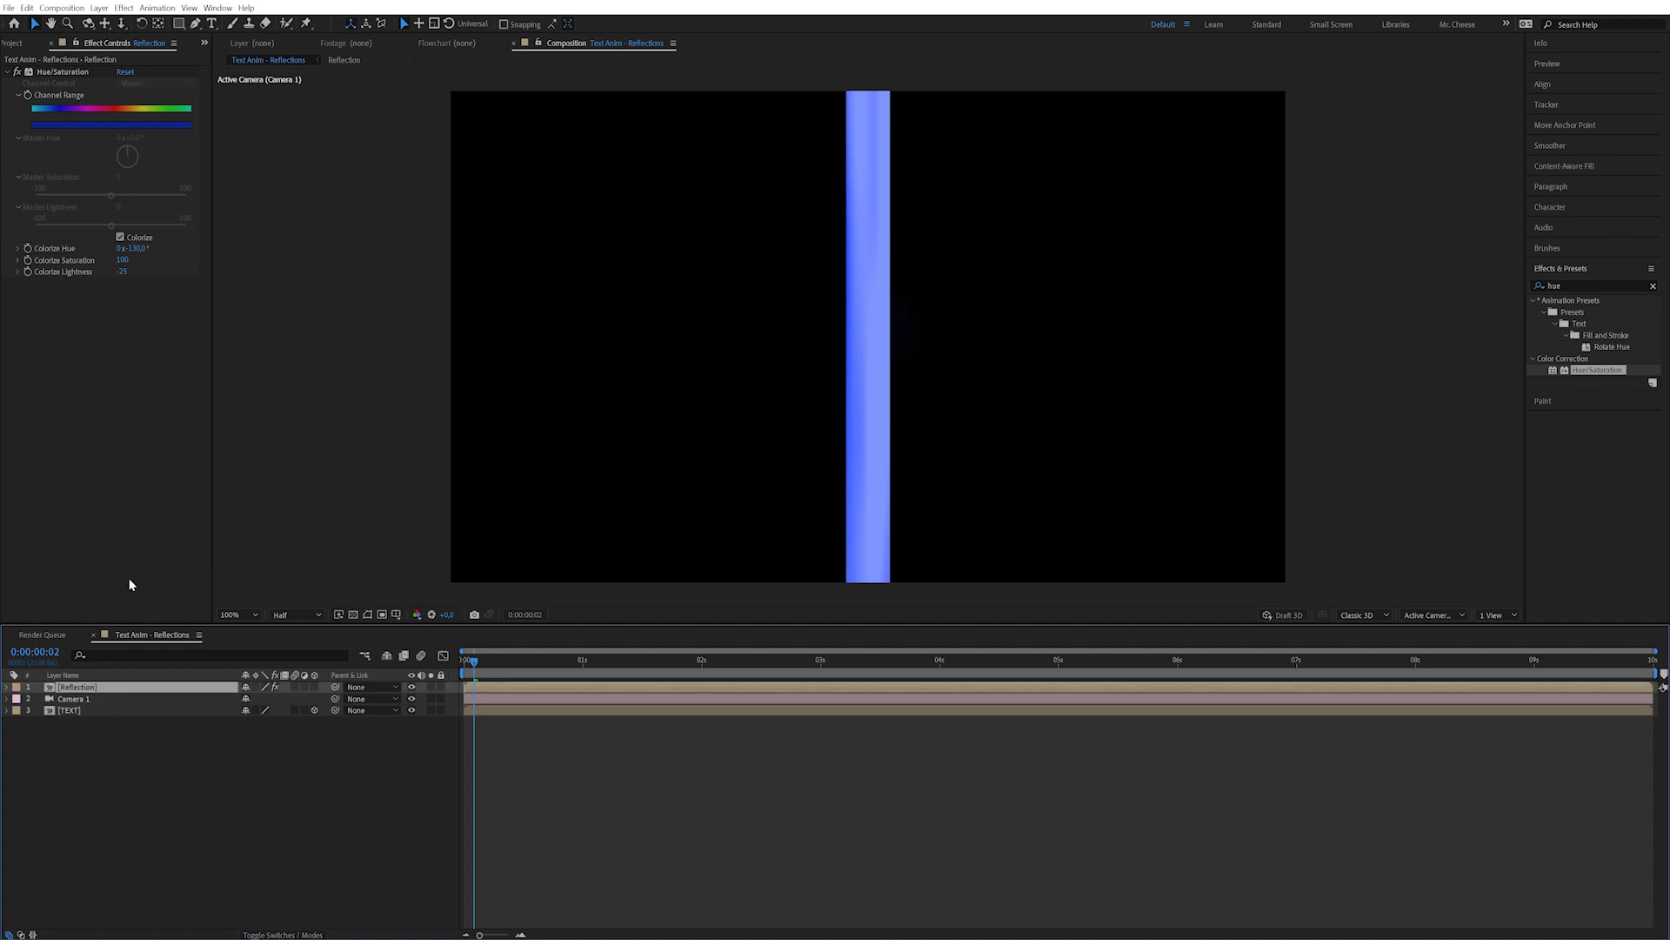
Start a Colorize Hue expression with a linear() call and an 'A =' variable line.
alt+click(28, 250)
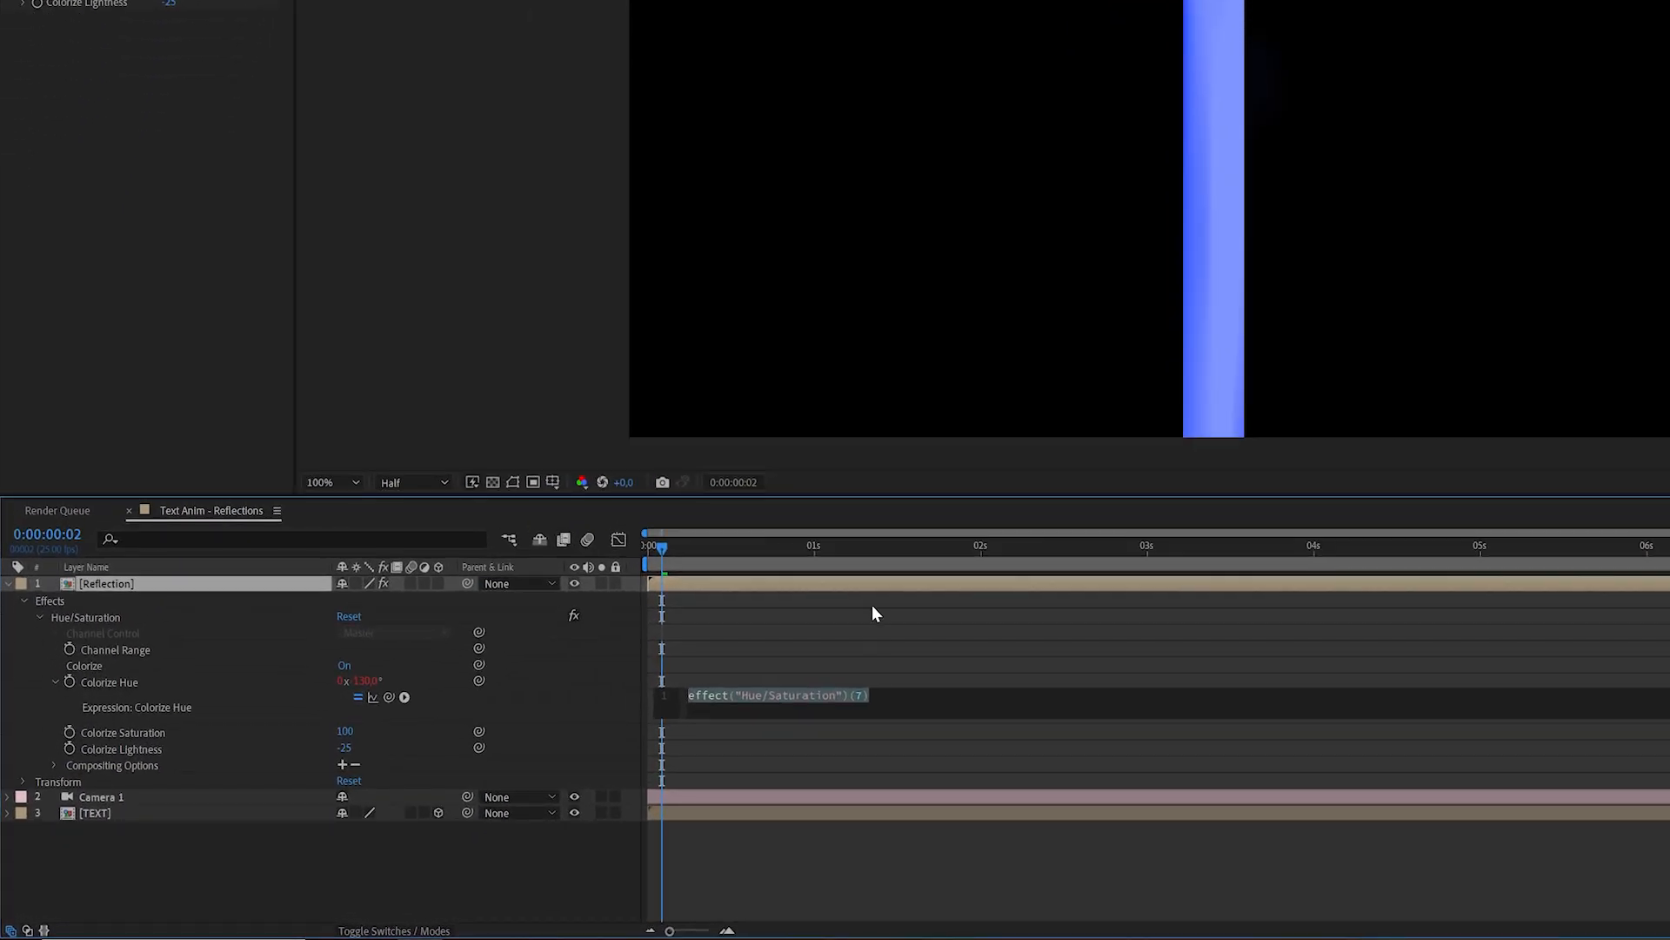
key(BackSpace)
text(line)
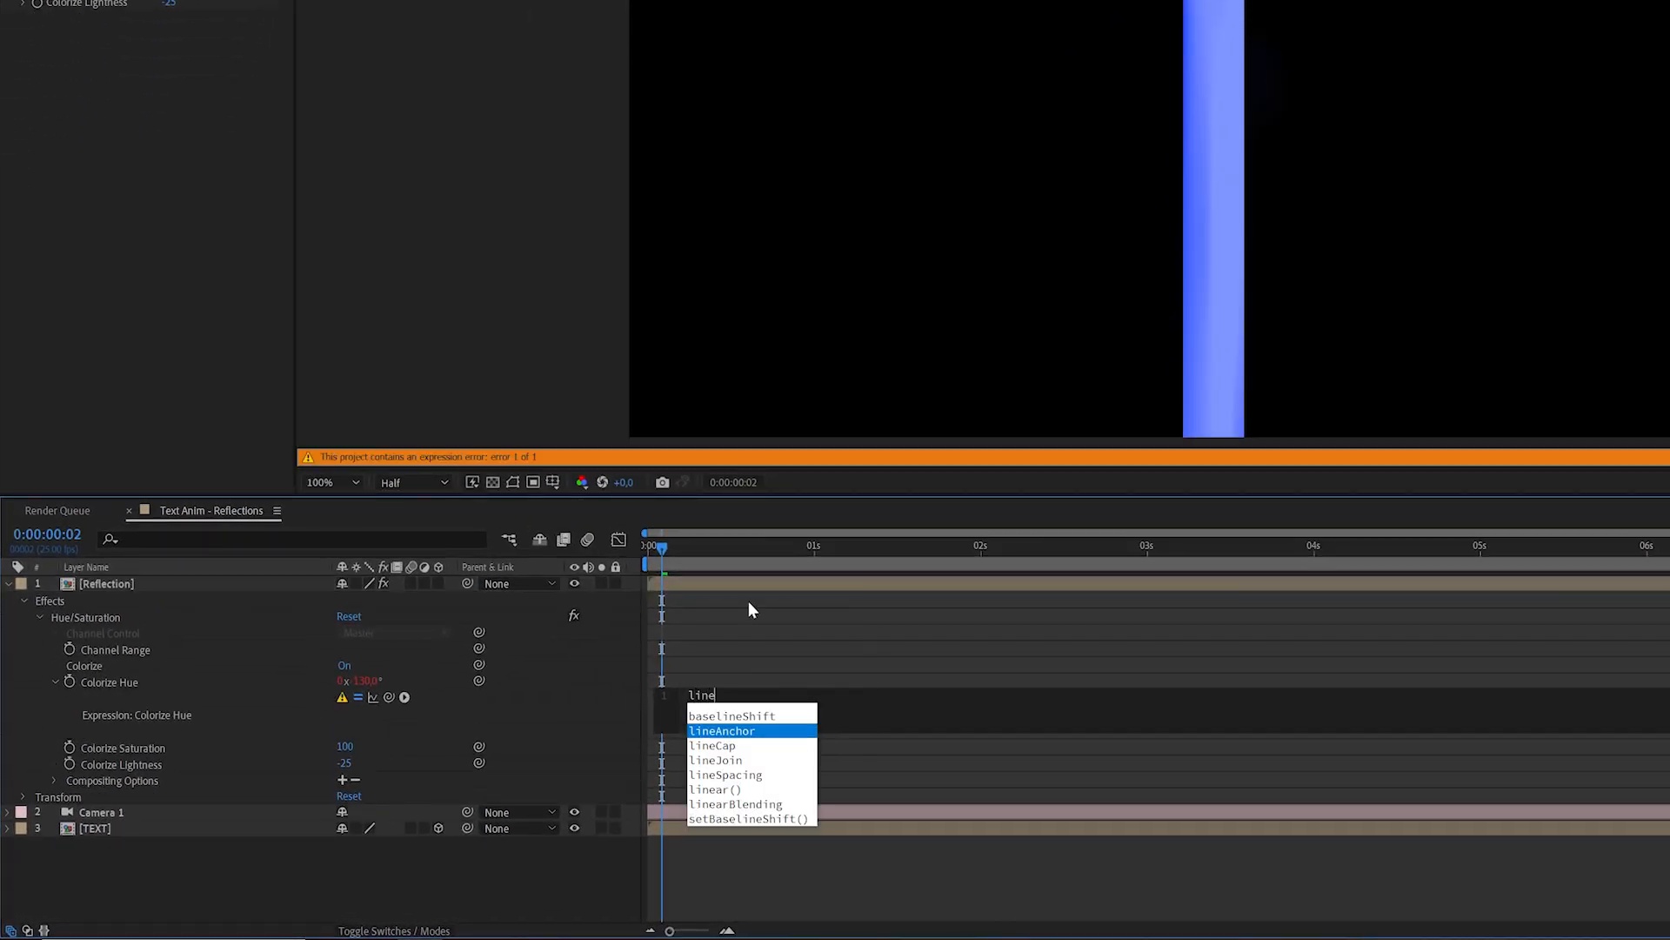
text(ar)
key(Return)
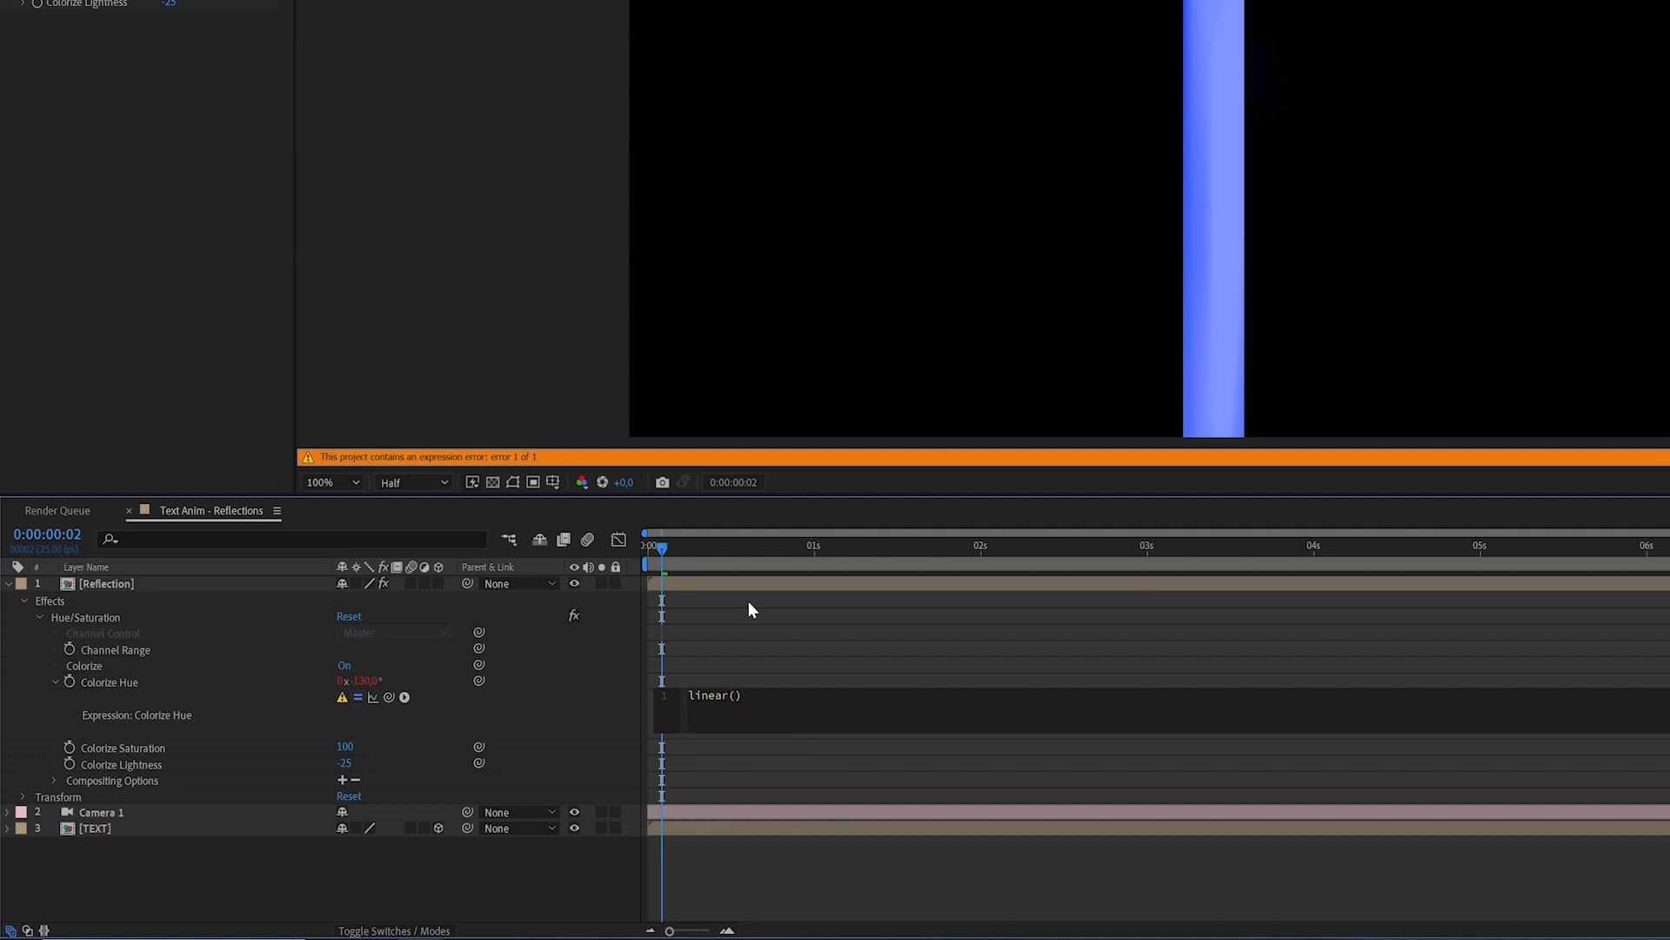
key(Return)
key(Up)
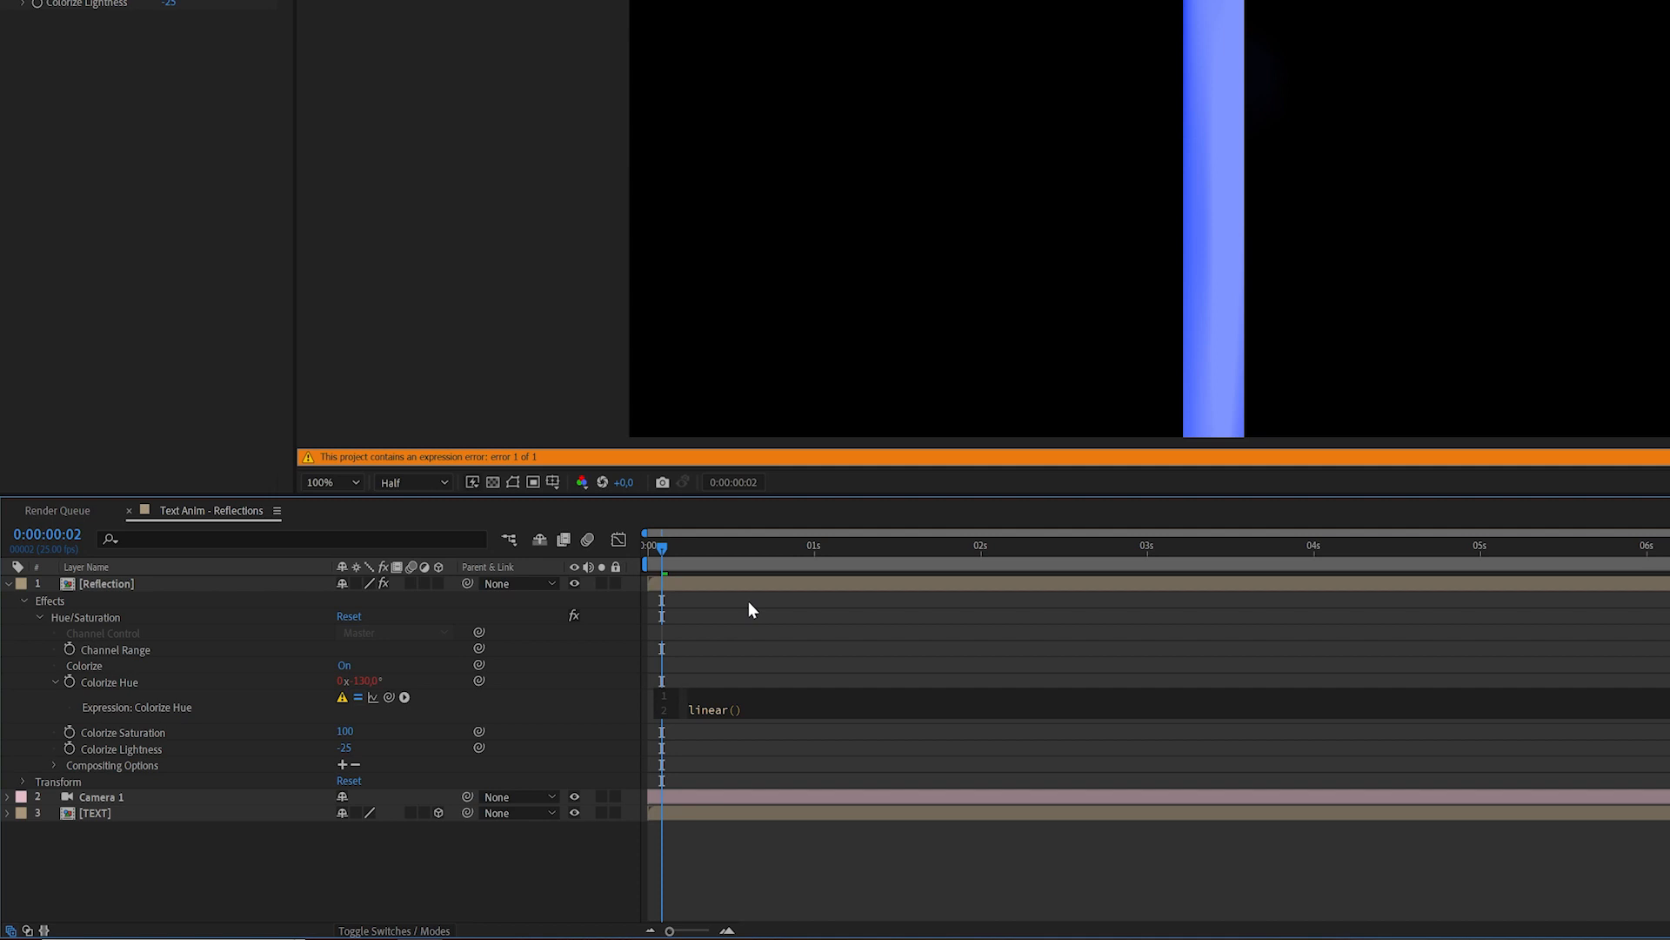
text(A = ;)
key(Left)
Make the Reflection layer 3D and test its Y Rotation, leaving it at zero.
click(23, 782)
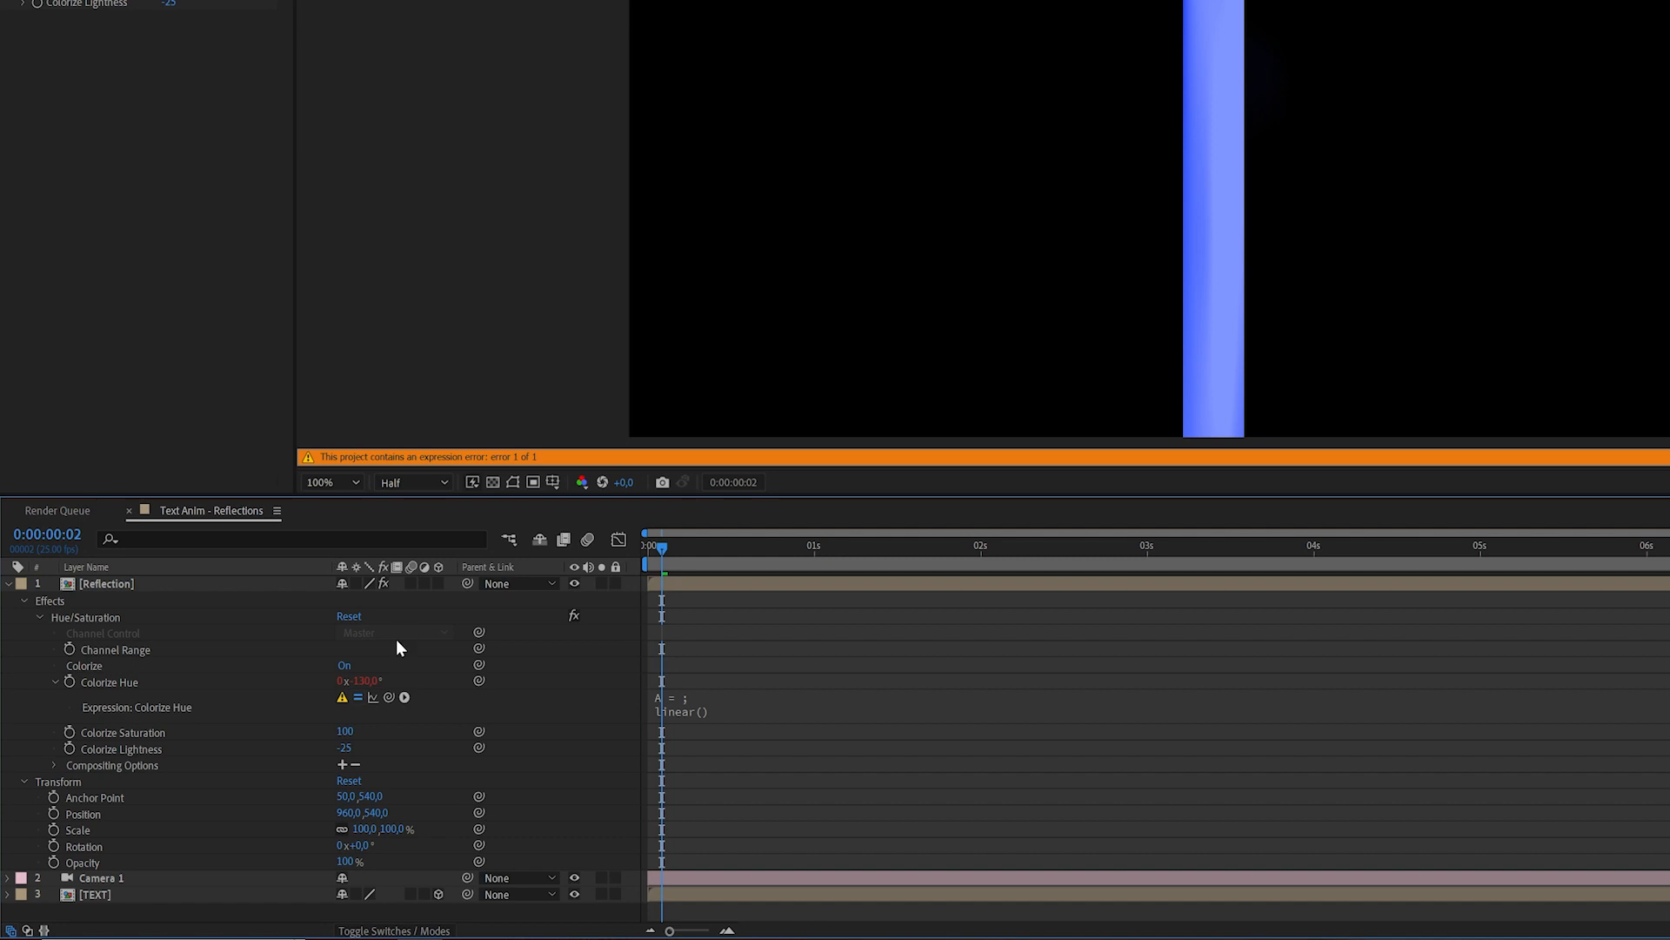
click(437, 582)
scroll(556, 683, down, 2)
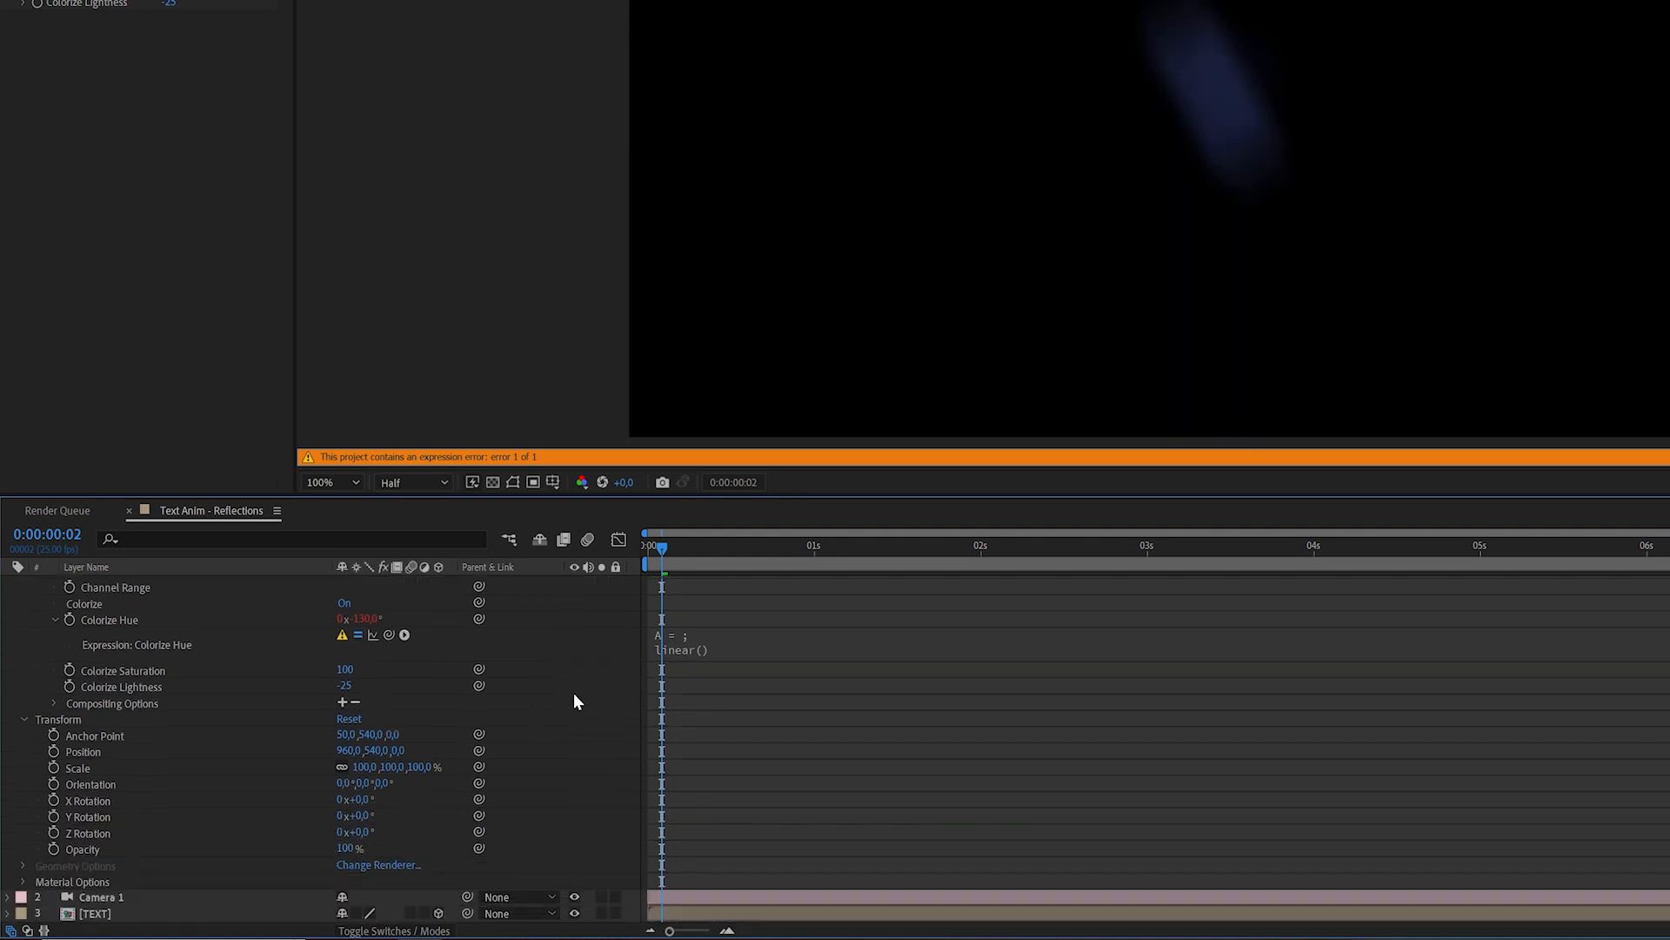
drag(367, 816, 253, 832)
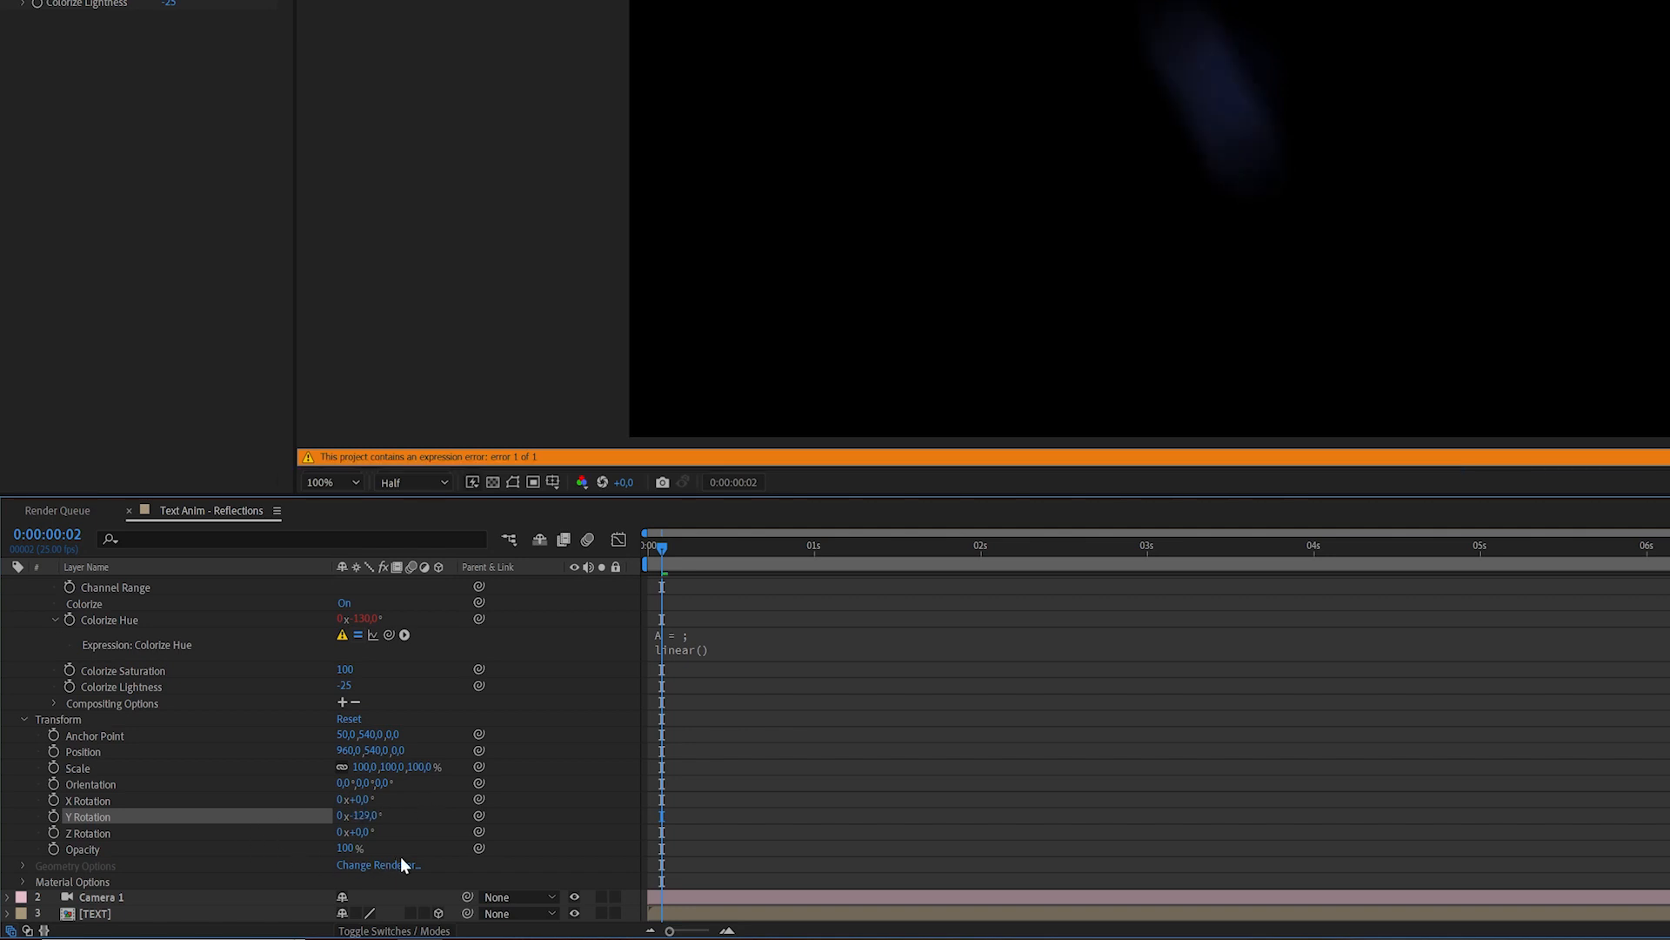
key(ctrl+z)
drag(362, 816, 198, 816)
key(ctrl+z)
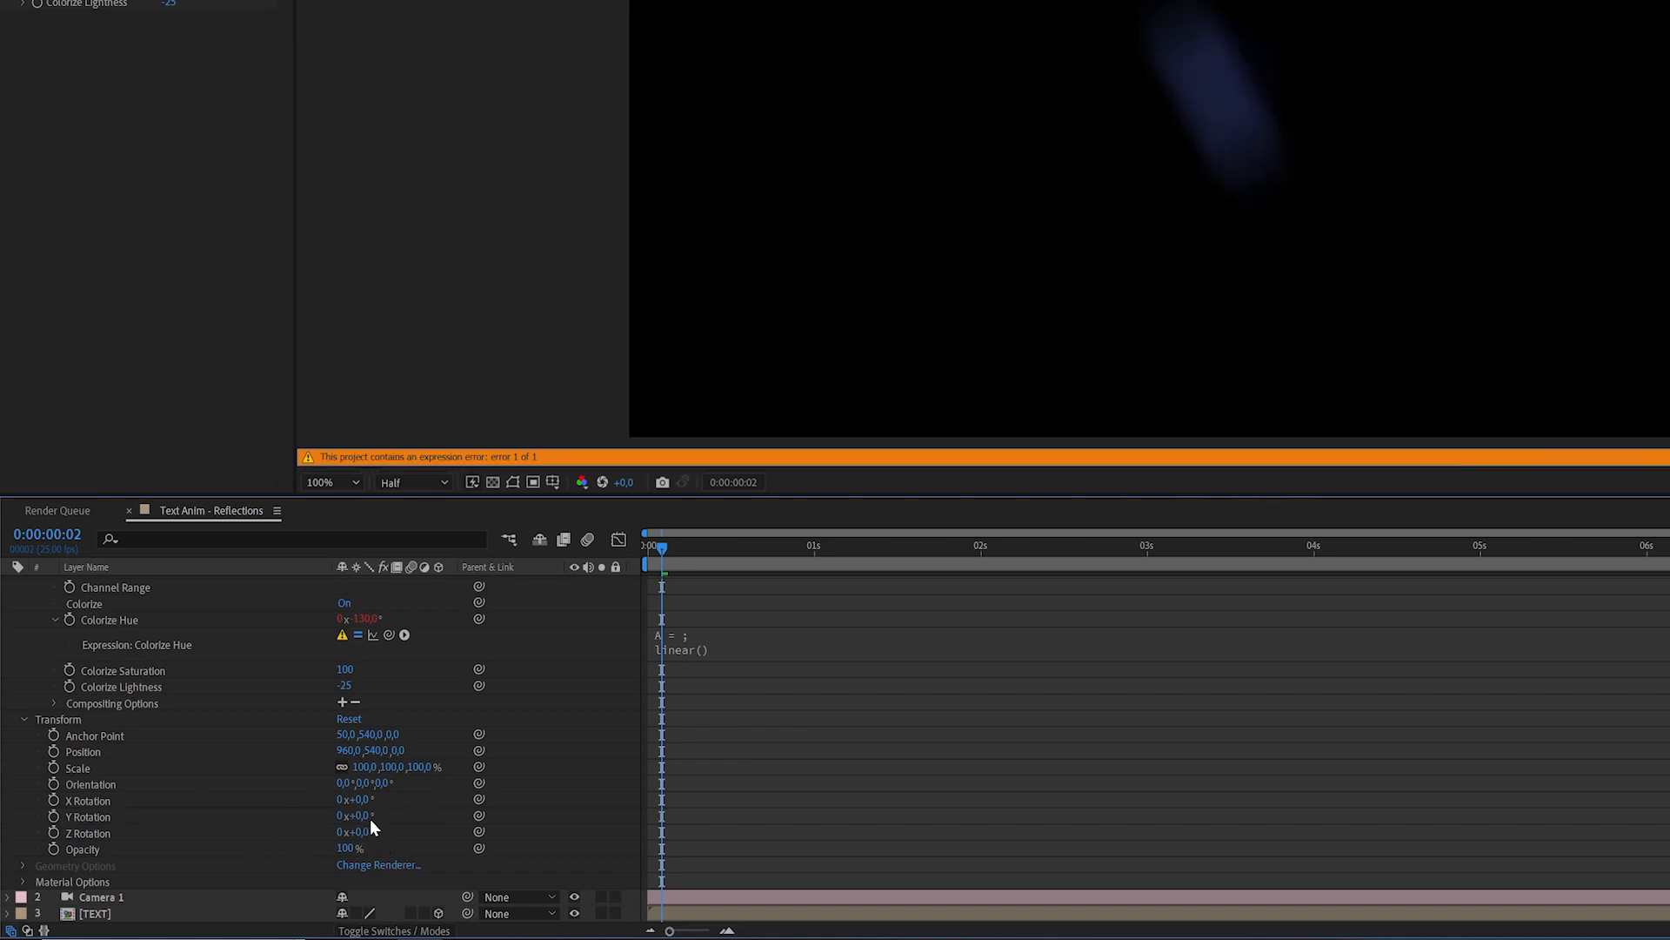
Link A to the Y Rotation and finish the expression as linear(A, 90, -90, 30, -130).
click(812, 626)
drag(389, 652, 187, 861)
click(742, 679)
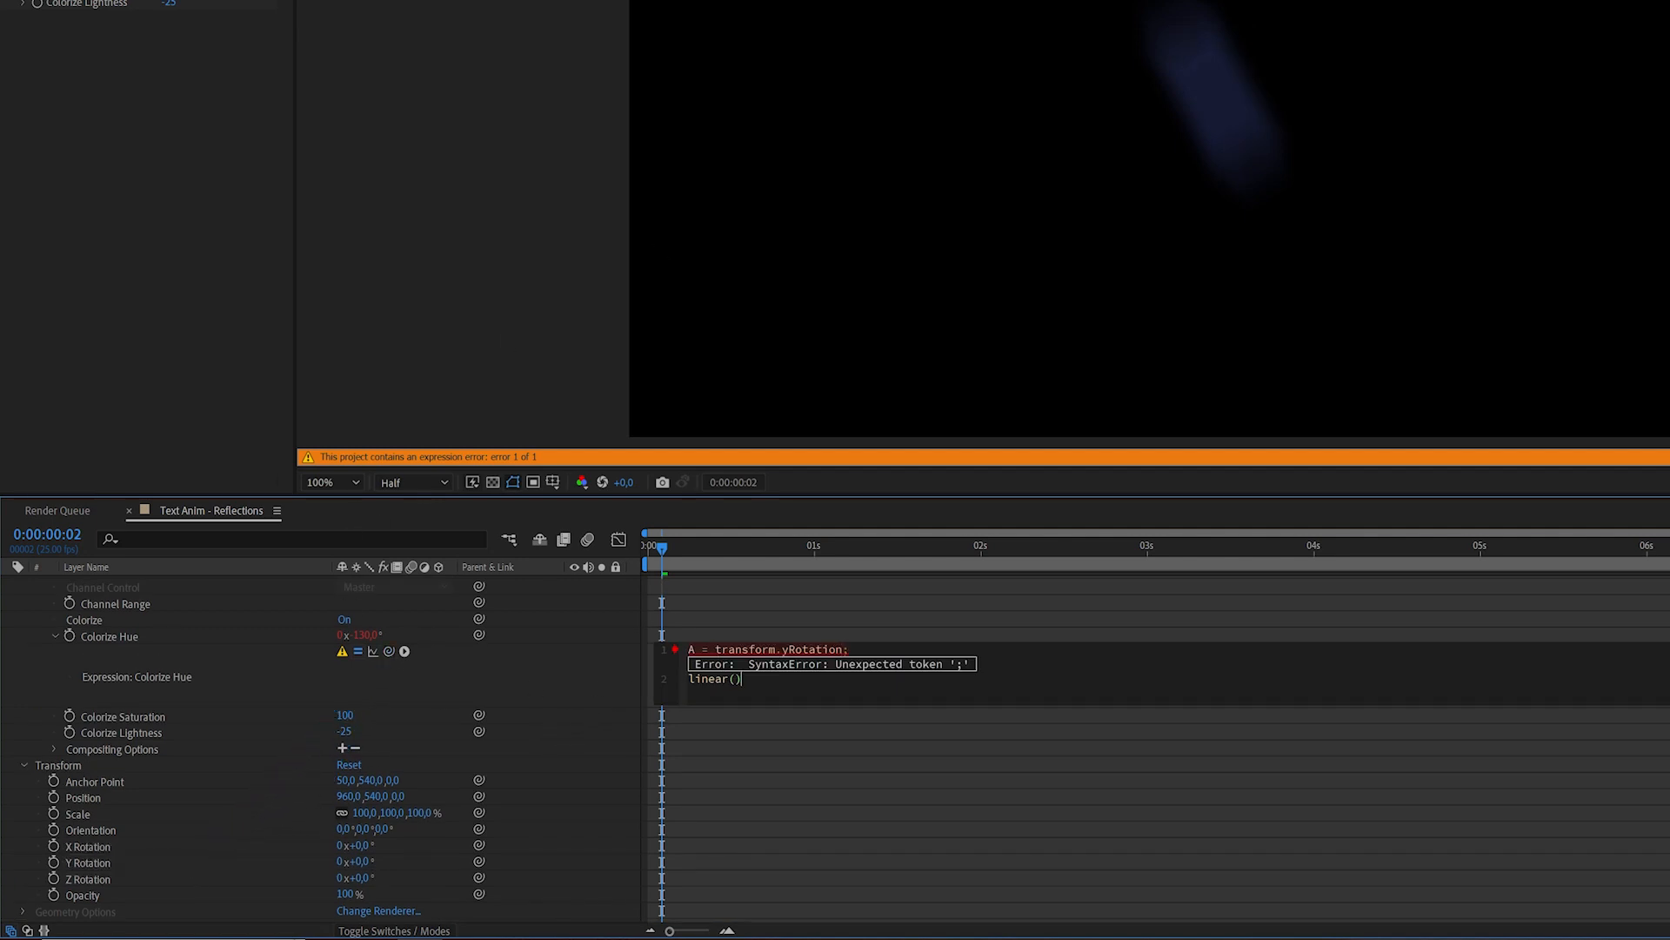
text(A, 90, -90, 30, -130)
key(KP_Enter)
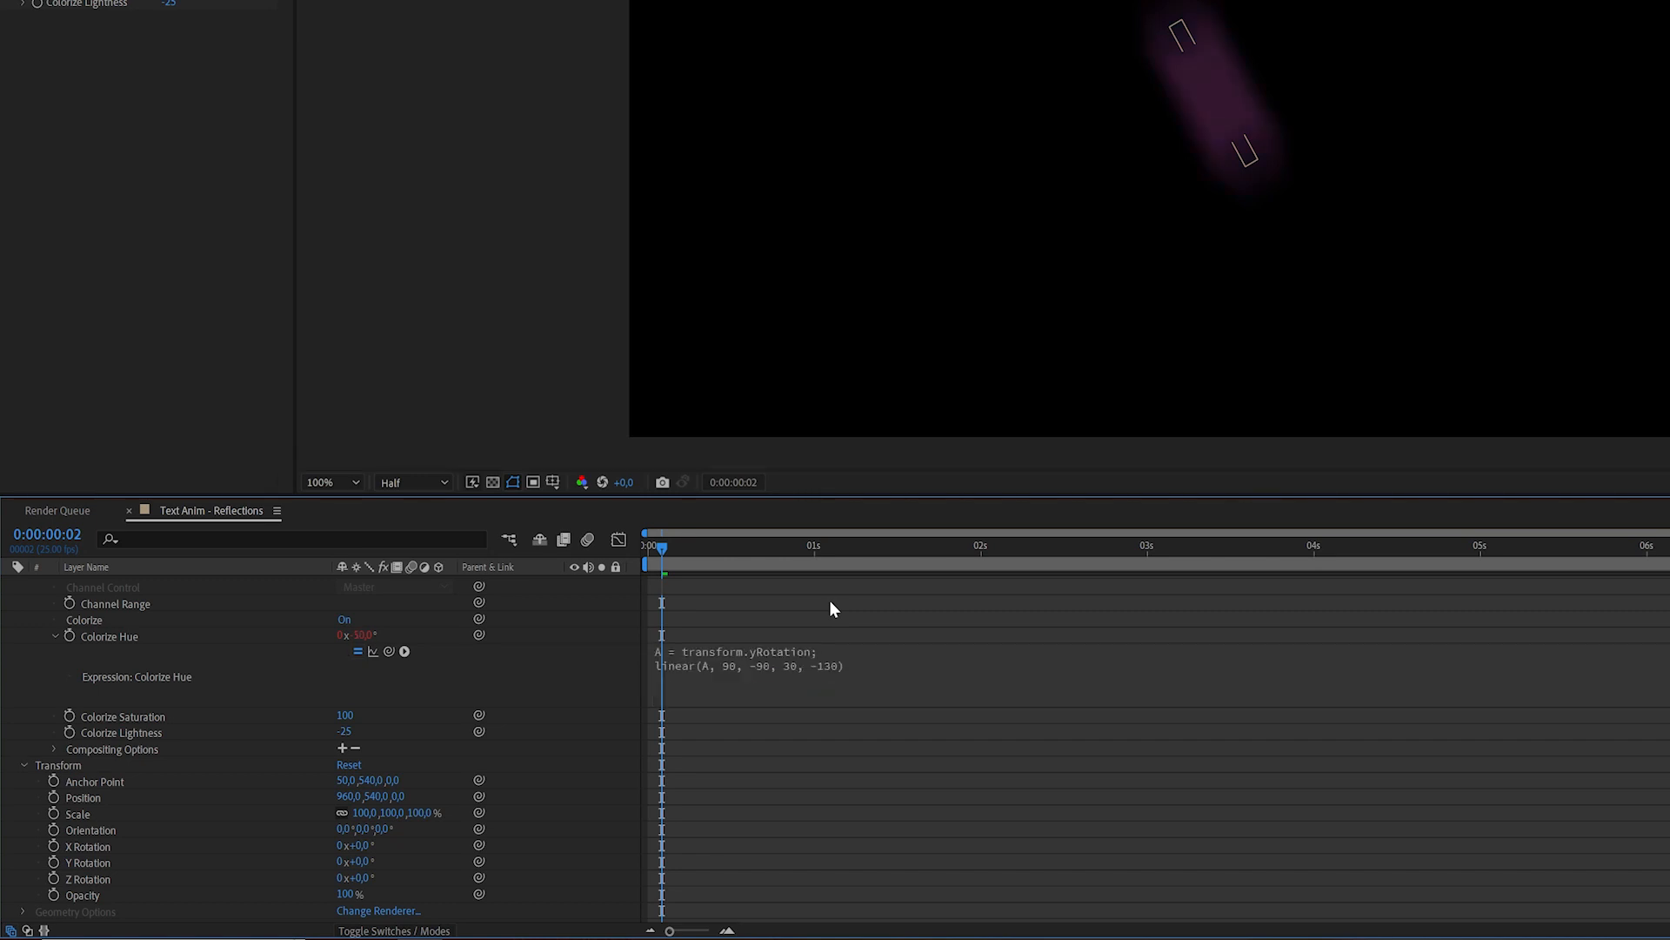
drag(708, 546, 676, 566)
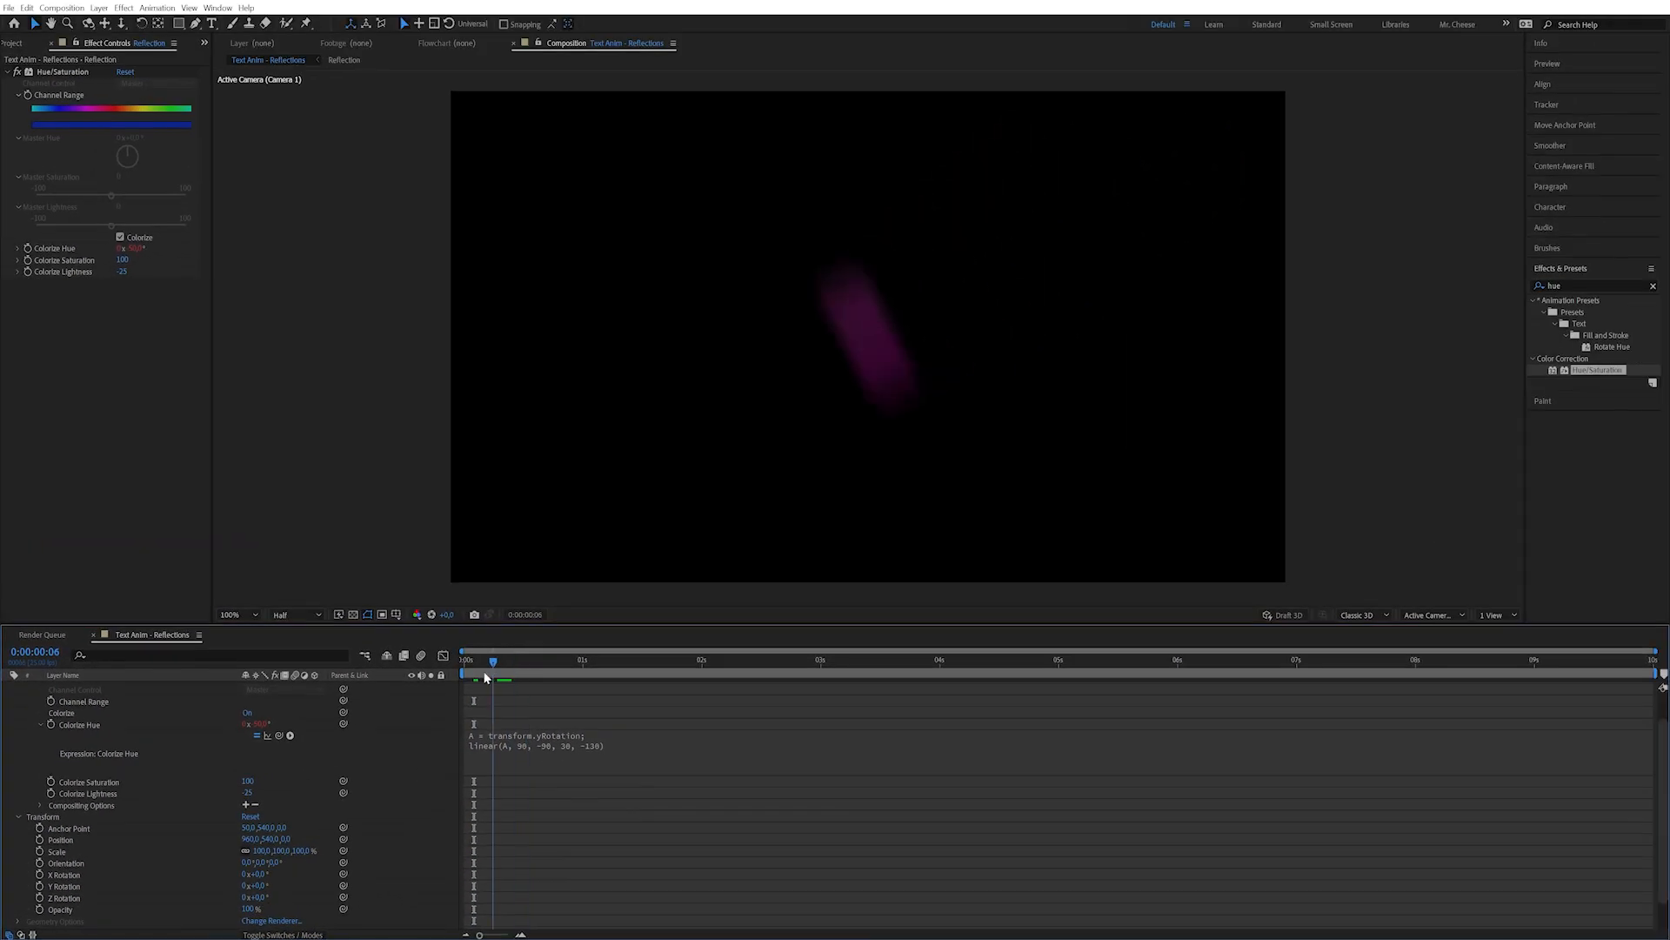
drag(485, 677, 462, 683)
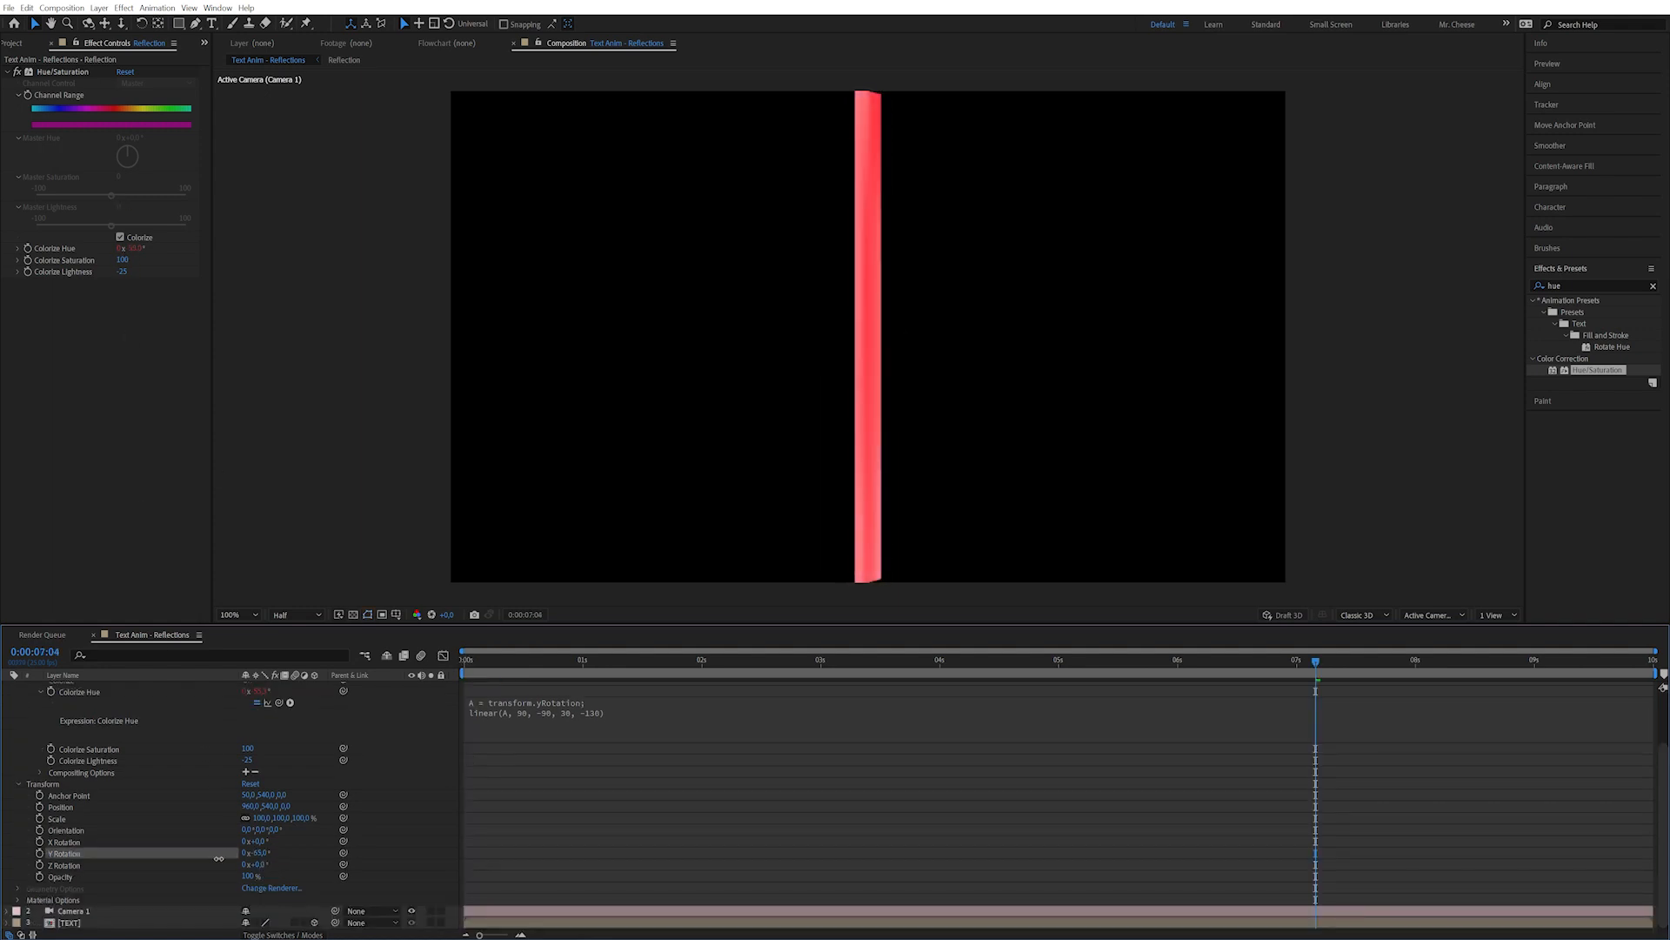
Keyframe the streak's Y Rotation at 0 s and 2 s, starting from 90°.
drag(208, 859, 279, 857)
drag(570, 670, 459, 677)
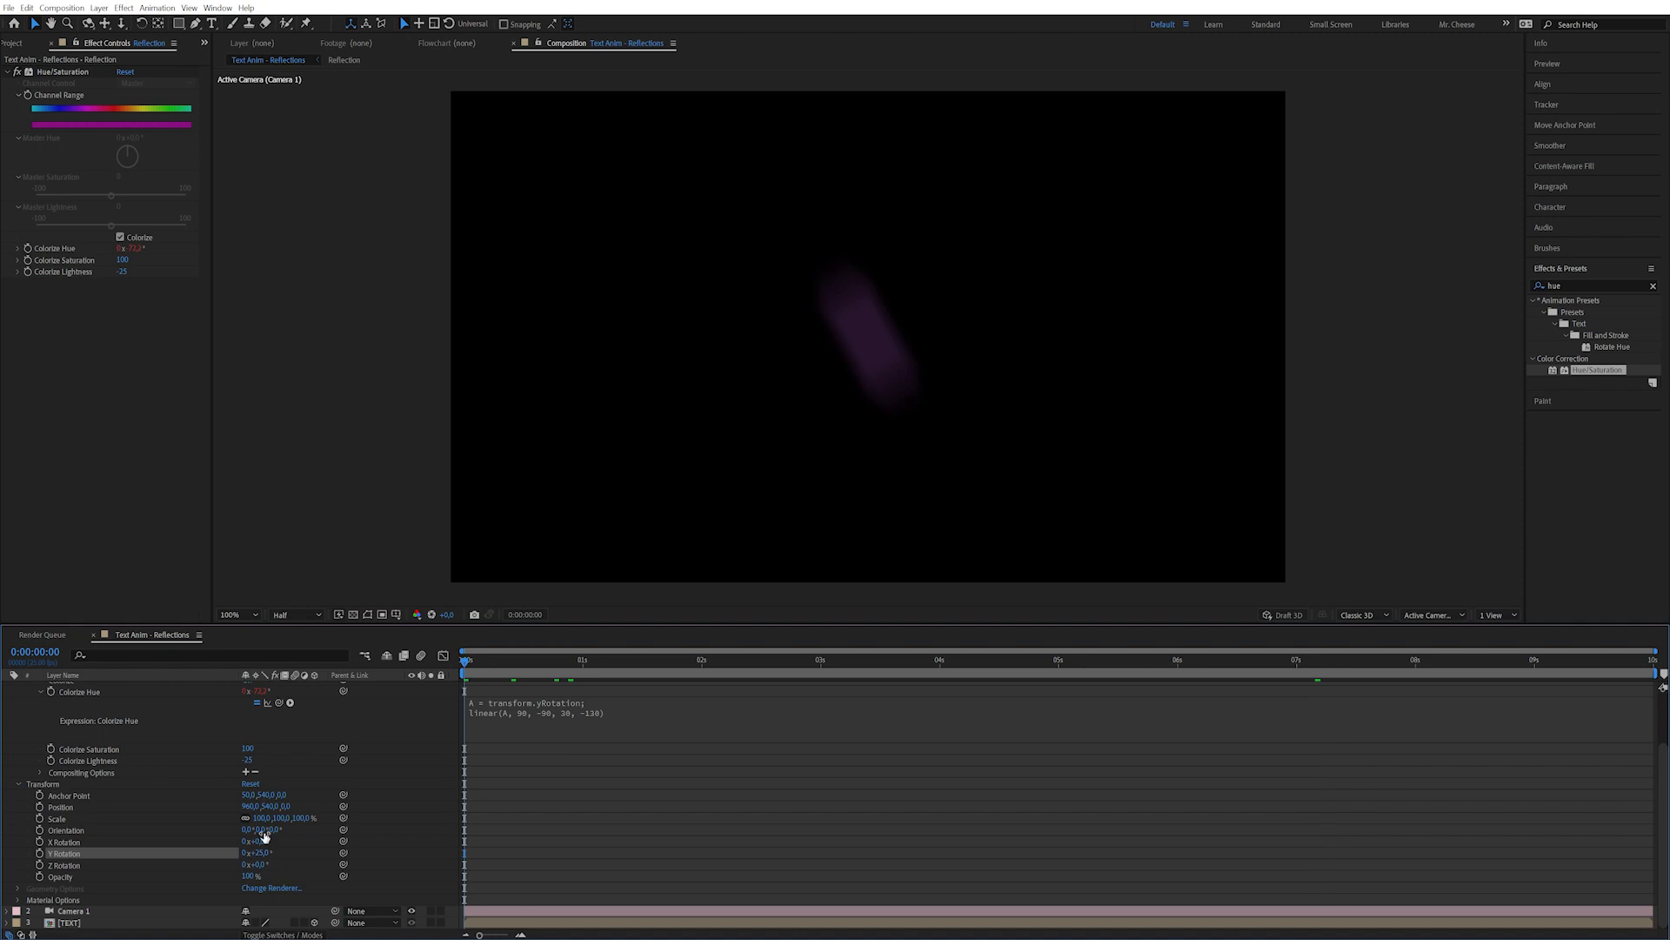
click(258, 853)
text(90)
key(Return)
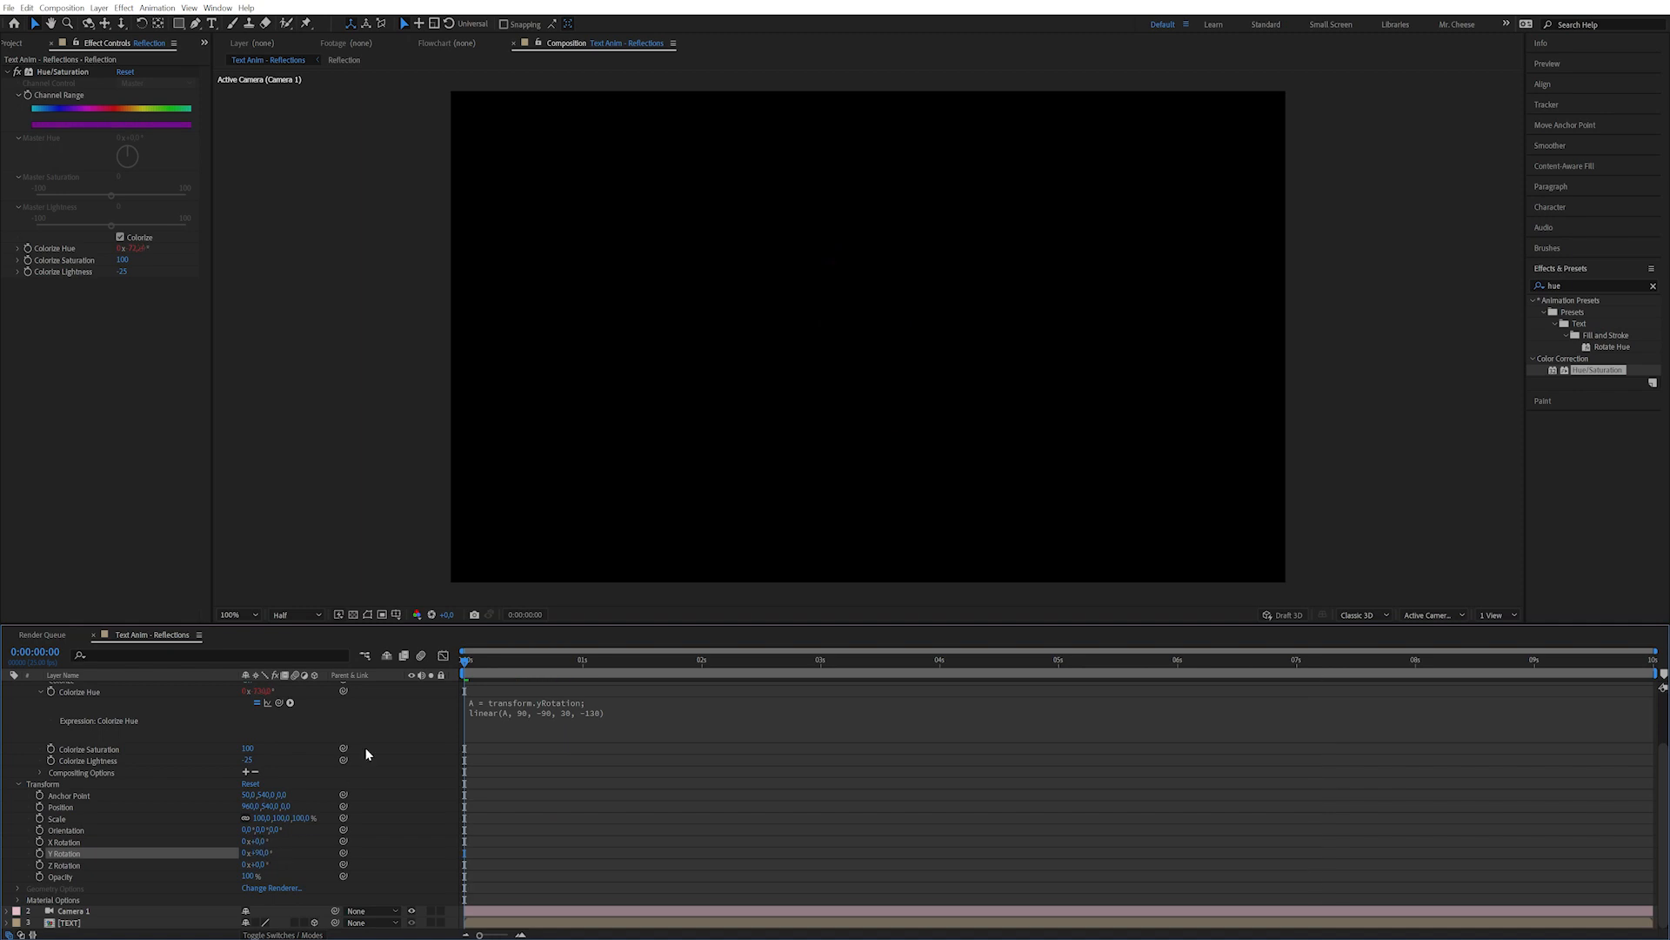
click(39, 852)
drag(564, 663, 703, 661)
click(258, 852)
click(258, 853)
text(90)
key(Return)
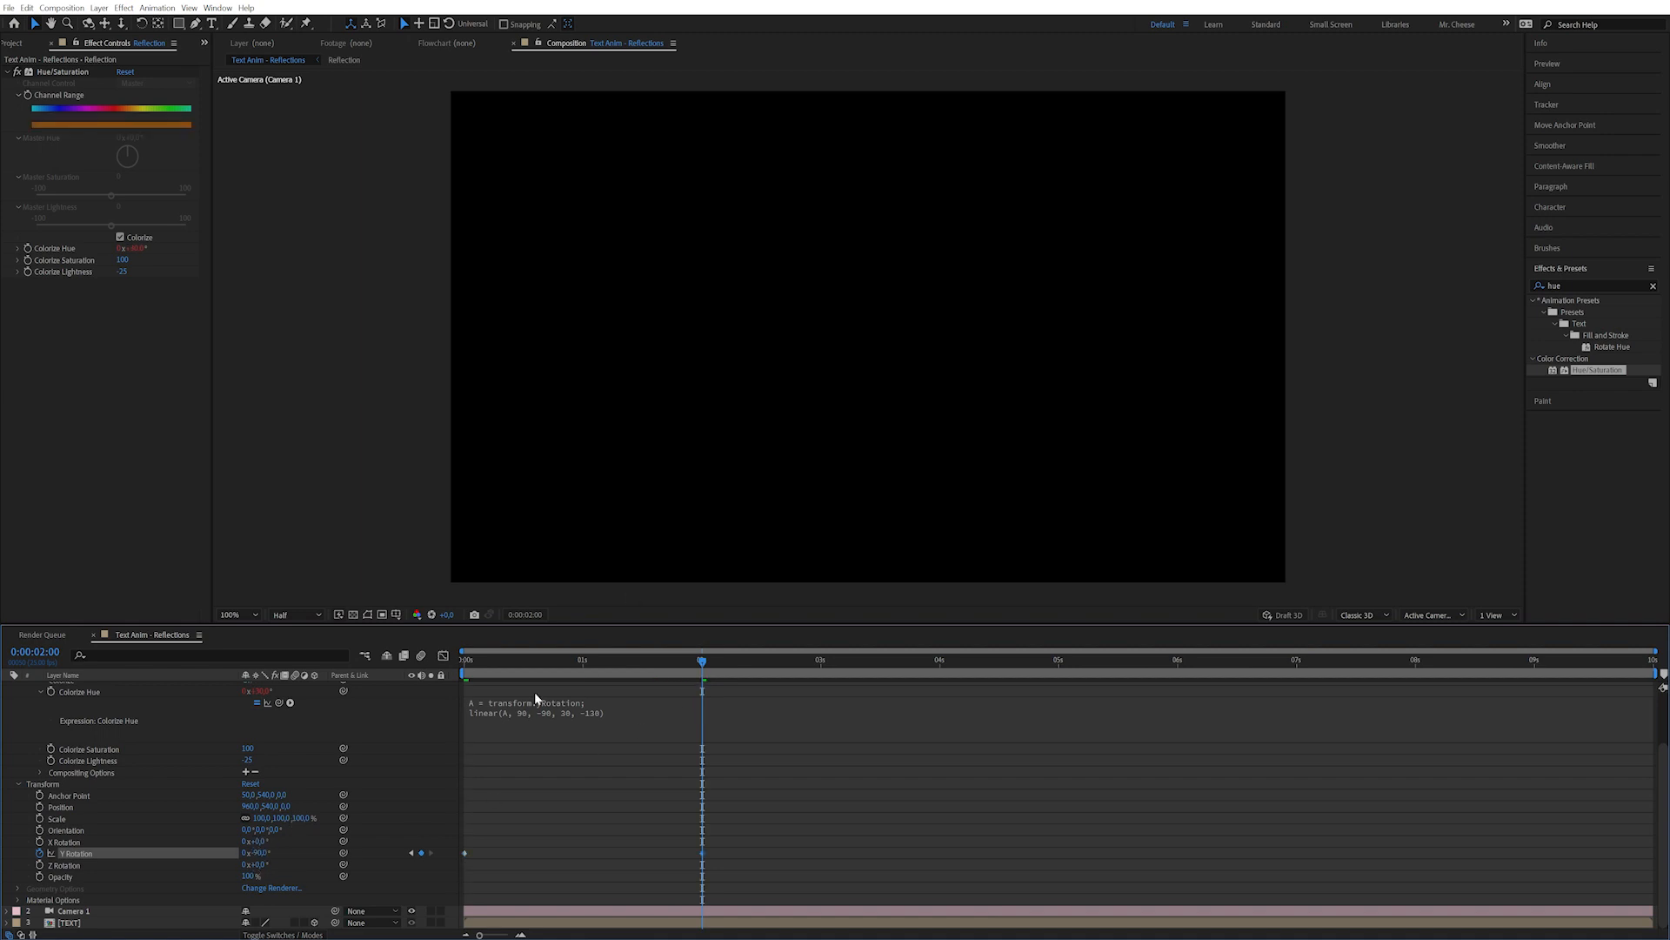
Move the streak toward the camera to Position Z about -6610 and stretch Scale Y to 1631.
drag(485, 663, 612, 663)
drag(283, 807, 56, 834)
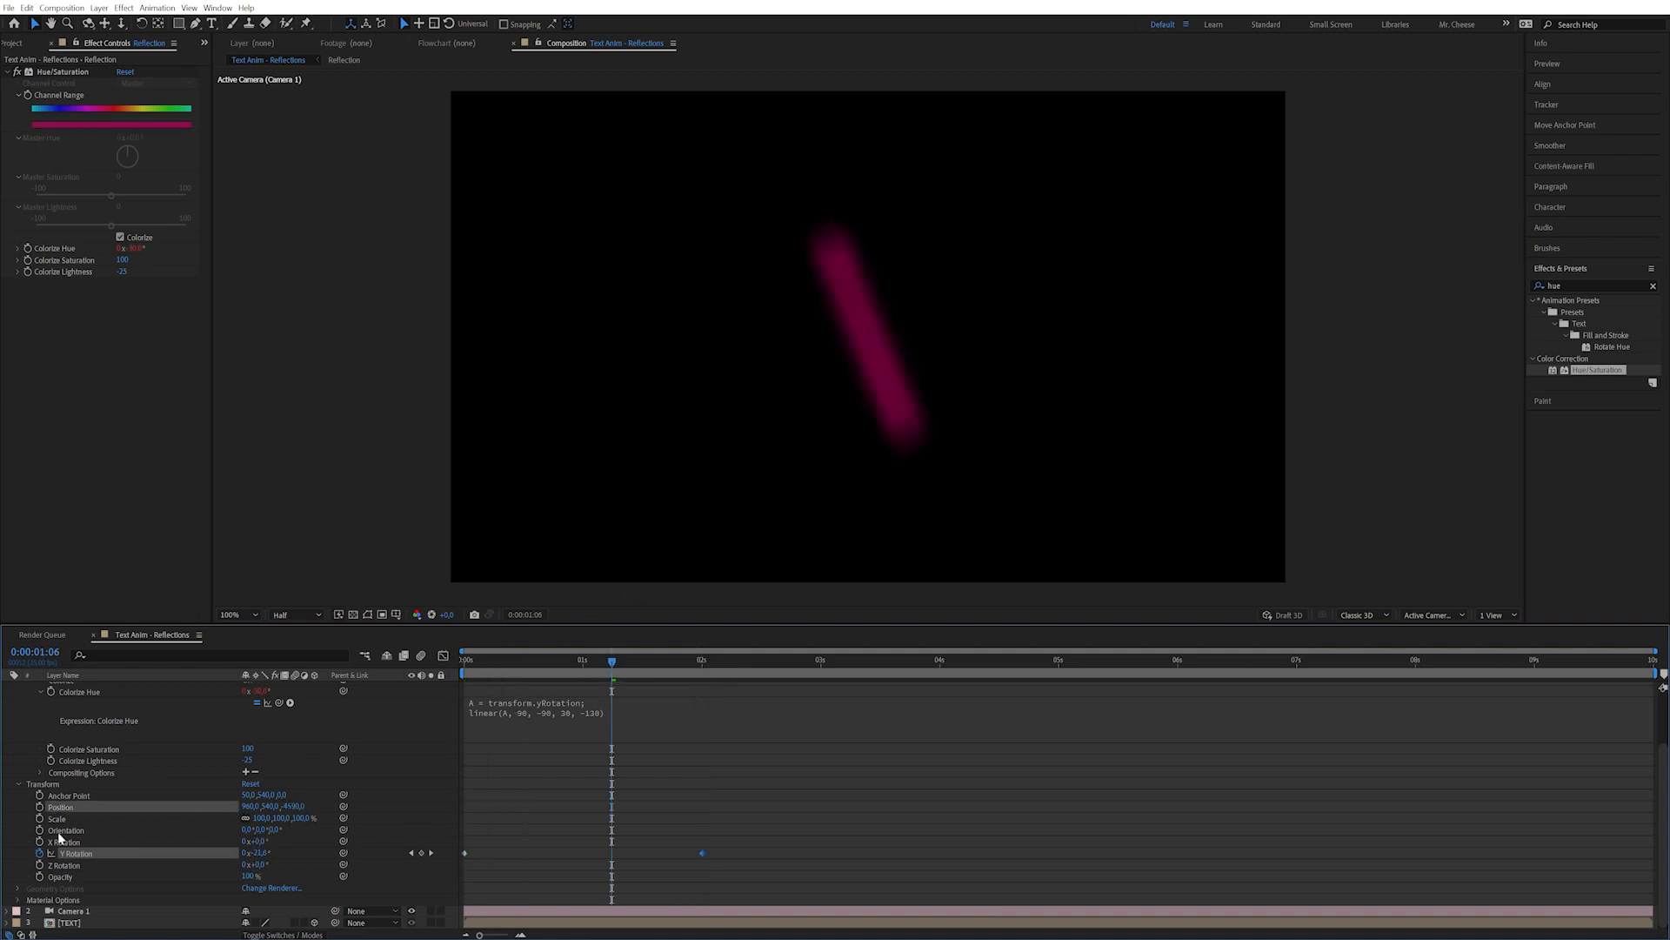
mouse_move(286, 809)
mouse_down()
mouse_move(179, 834)
mouse_move(399, 818)
mouse_move(245, 841)
mouse_up()
click(246, 818)
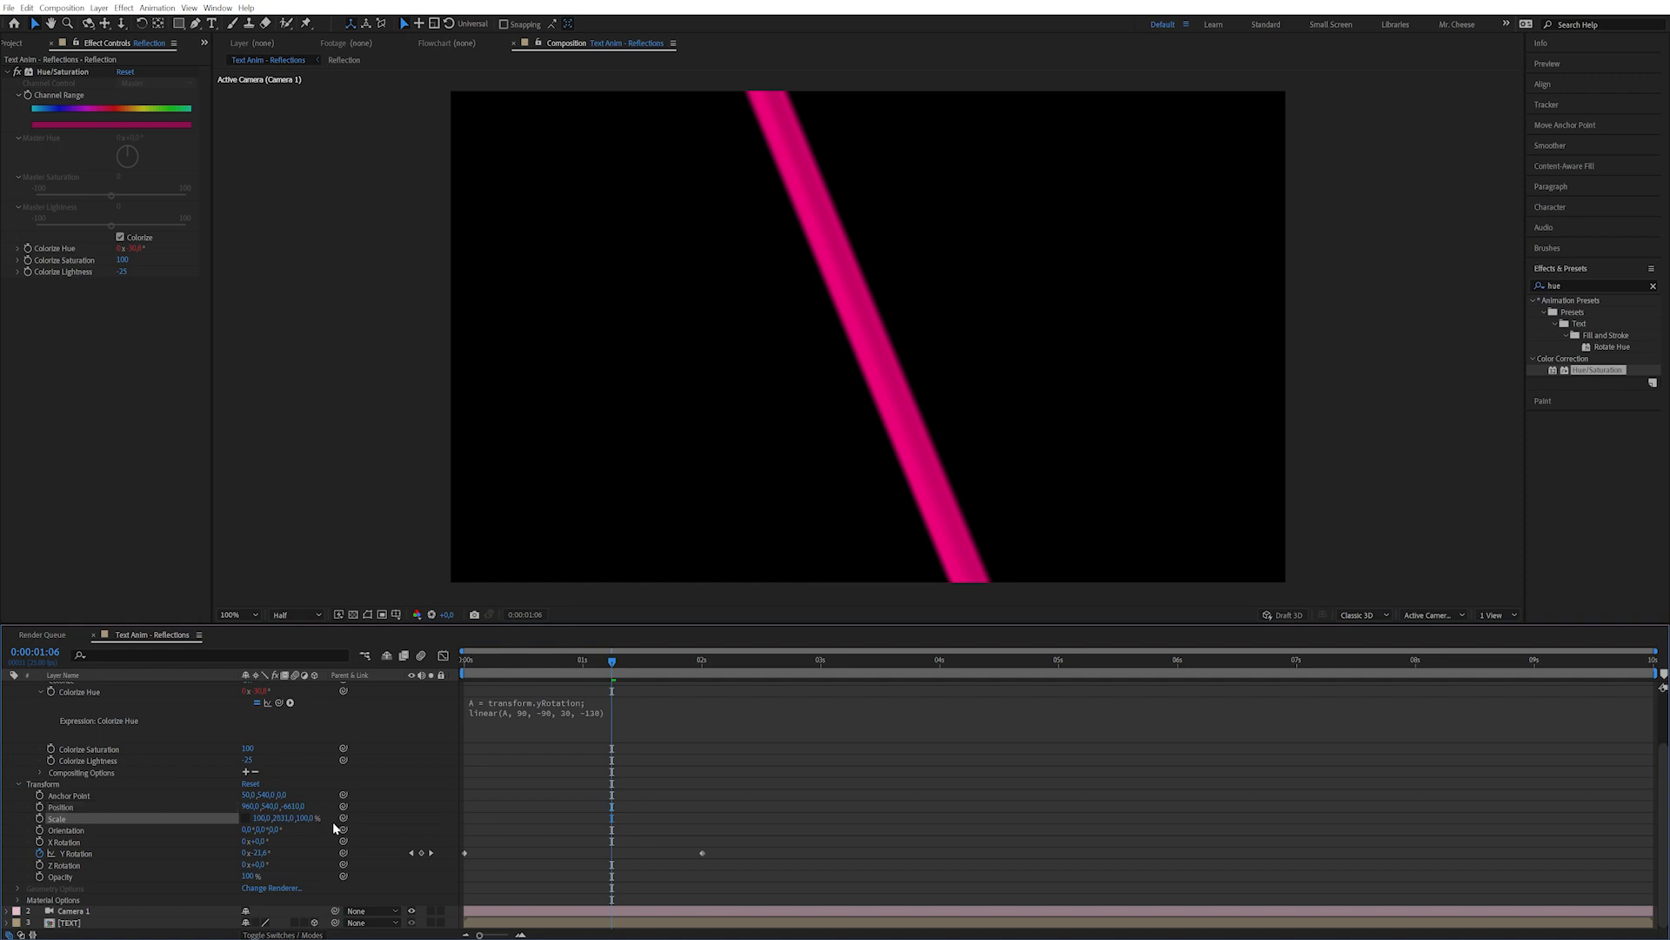
mouse_move(611, 660)
mouse_down()
mouse_move(479, 665)
mouse_move(671, 663)
mouse_move(585, 662)
mouse_move(621, 661)
mouse_up()
Add a Basic Fractal Noise to the streak with Contrast 180 and Scale 74.
click(1581, 282)
text(frac)
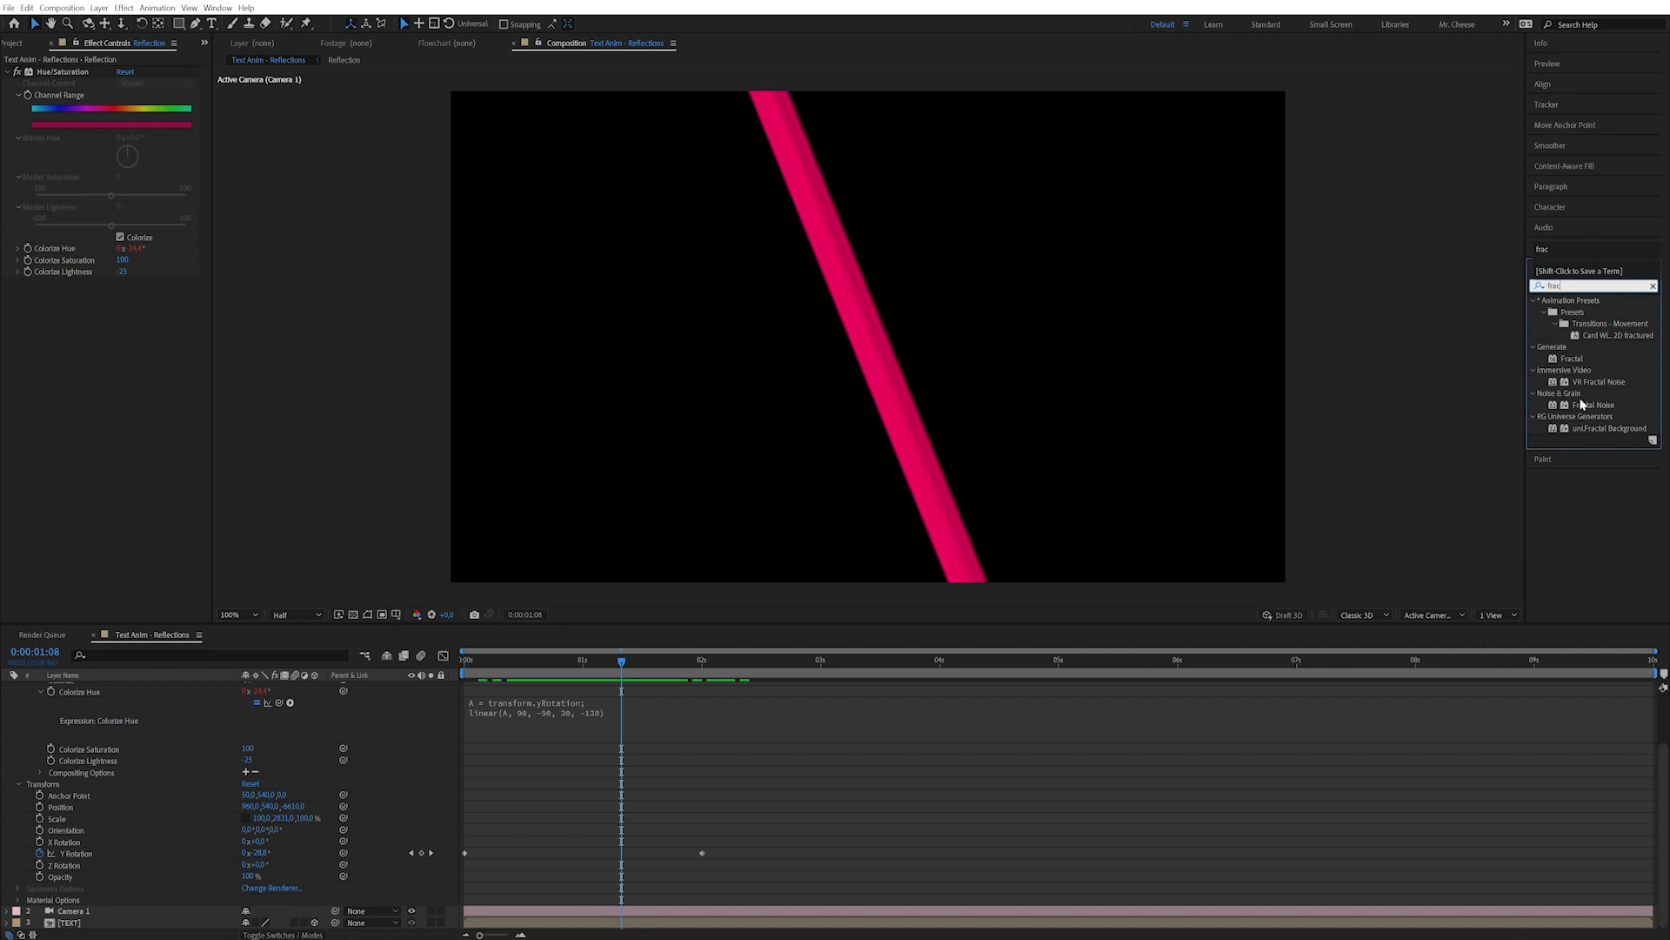
click(1598, 406)
mouse_move(1587, 407)
mouse_down()
mouse_move(1030, 536)
mouse_move(846, 350)
mouse_up()
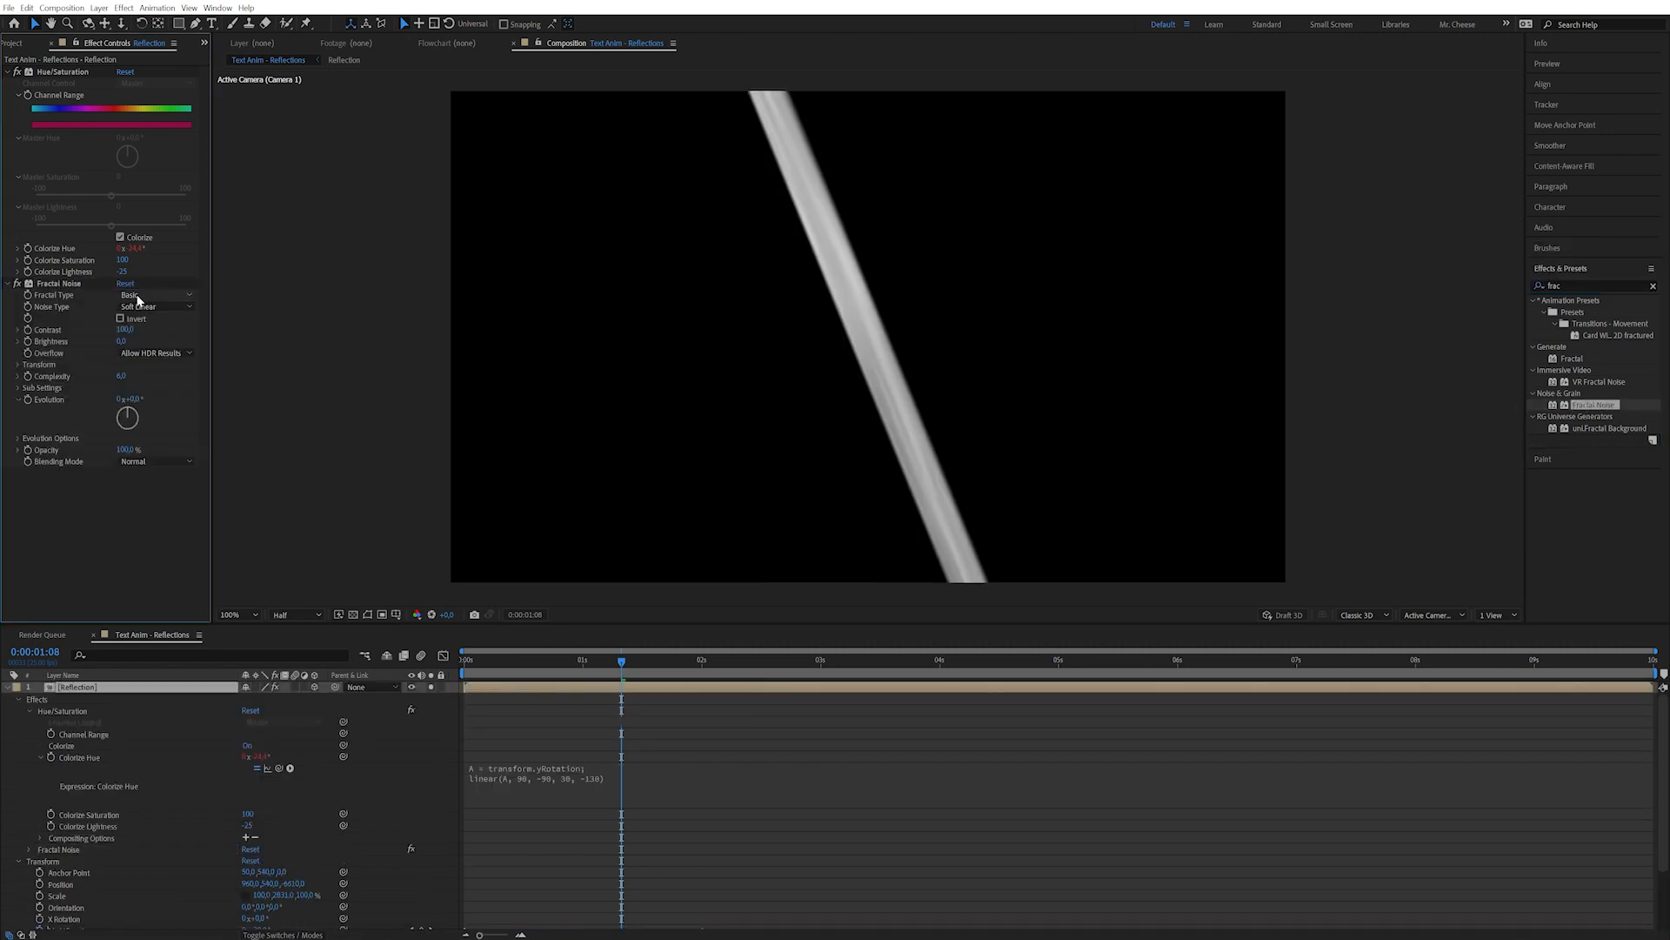
click(140, 297)
click(87, 582)
drag(125, 330, 167, 322)
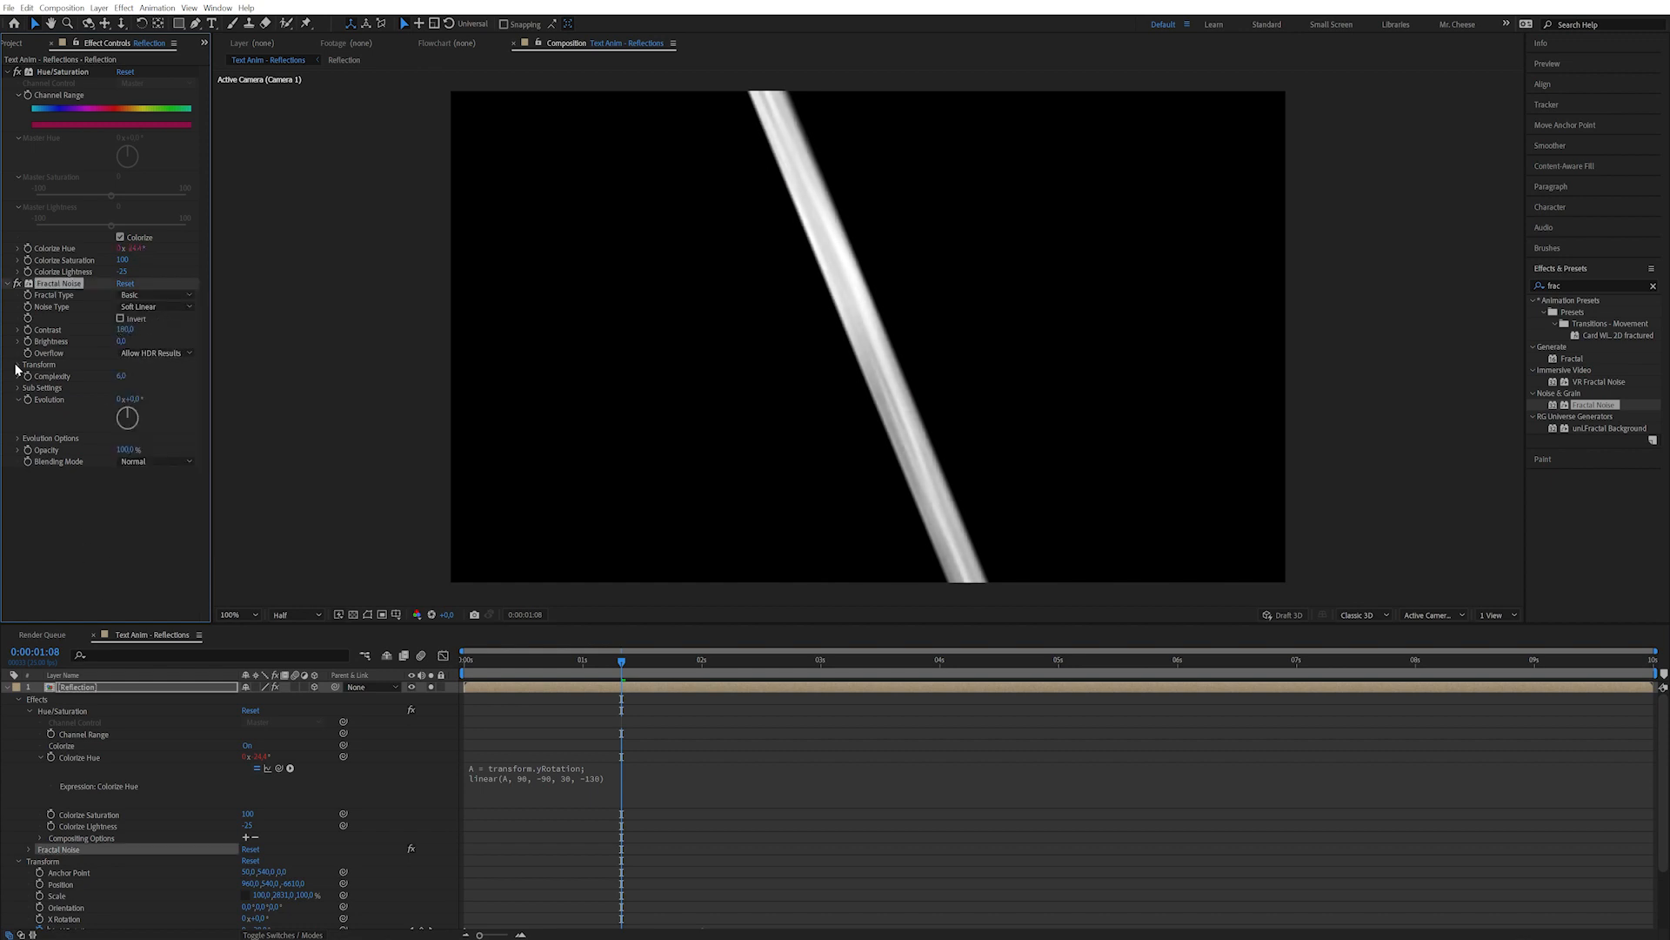
click(18, 364)
mouse_move(125, 400)
mouse_down()
mouse_move(144, 400)
mouse_move(96, 396)
mouse_up()
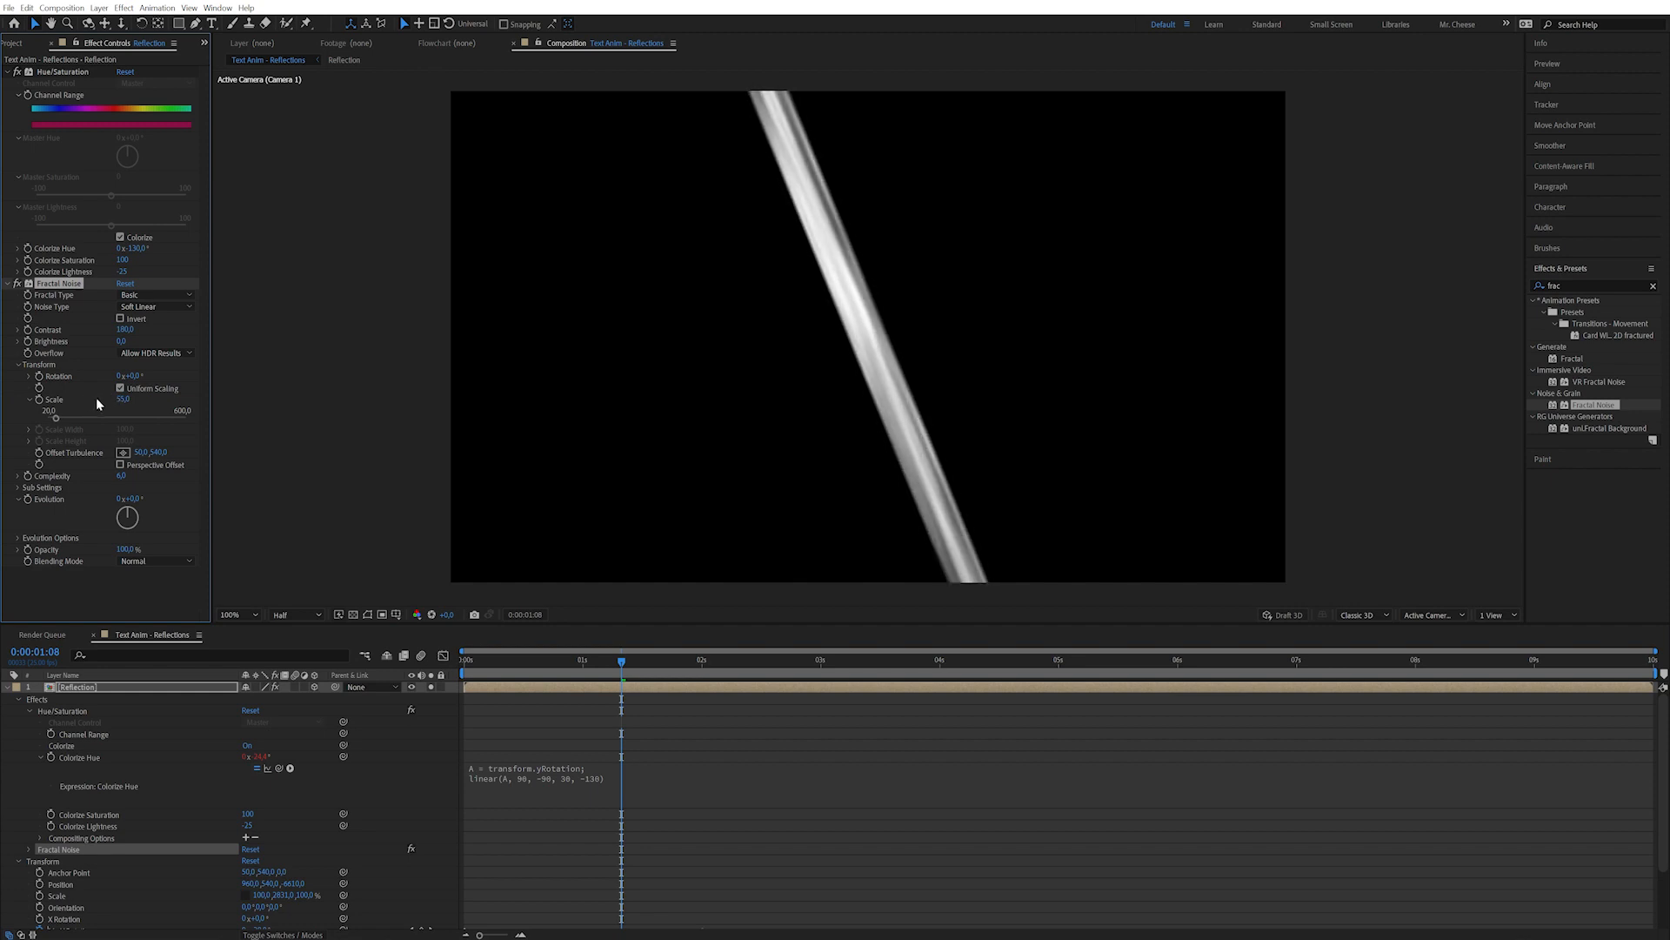
Blend the noise in Hue mode with Contrast 152, Brightness 61, Scale 14 and about 30% opacity.
click(141, 561)
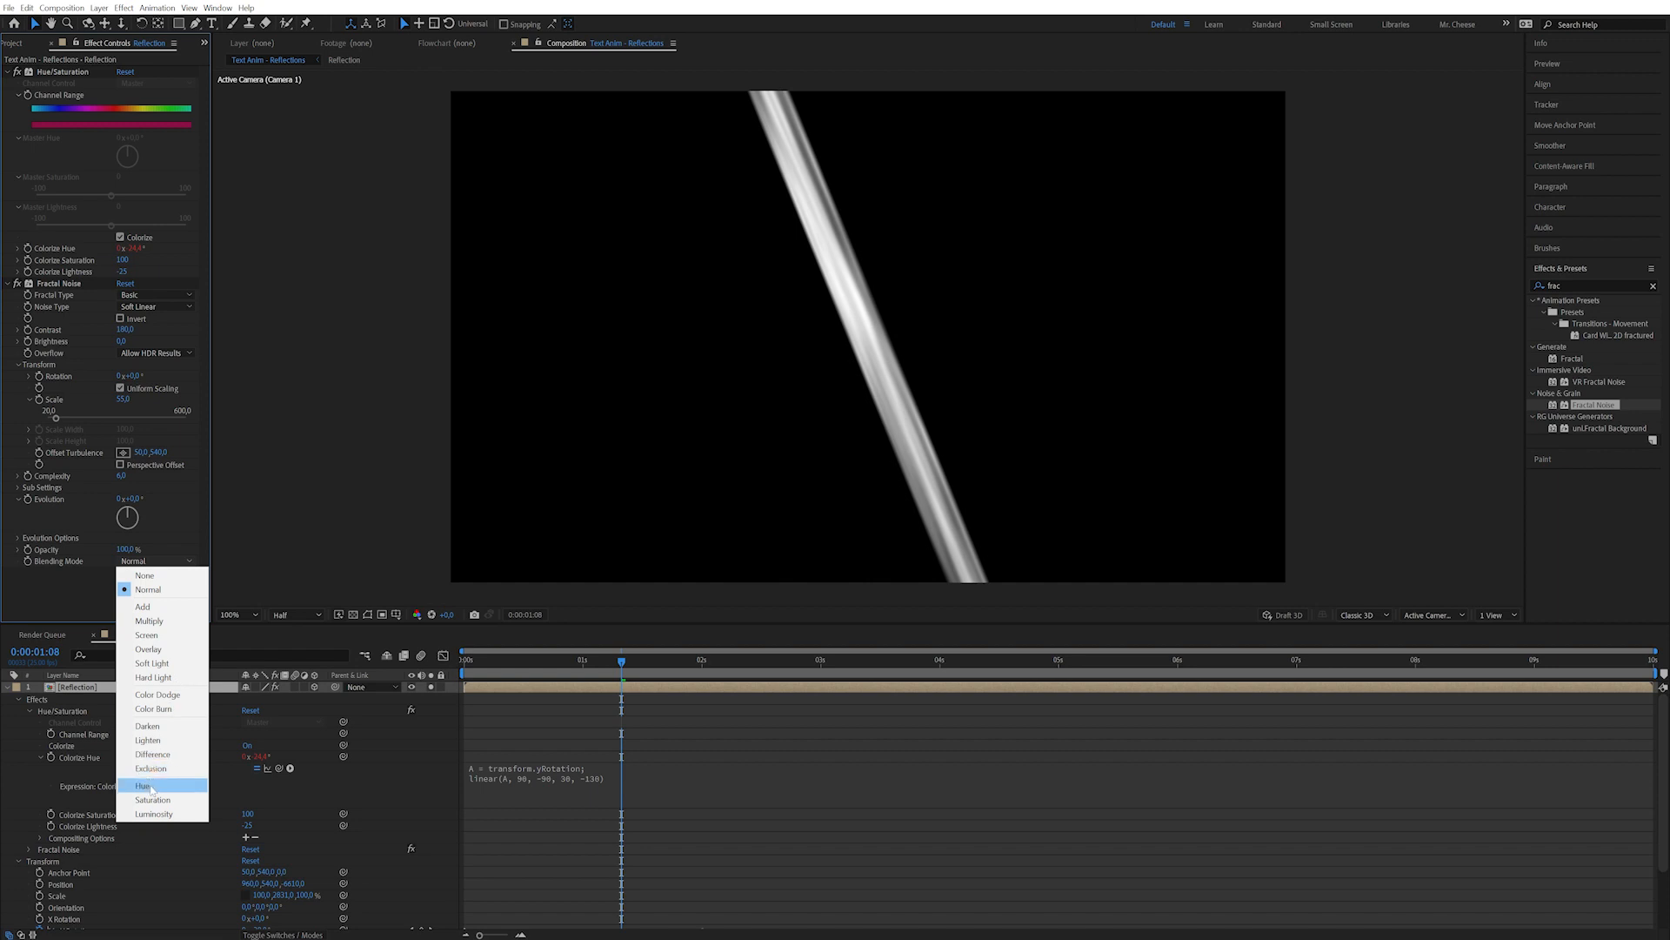
click(144, 786)
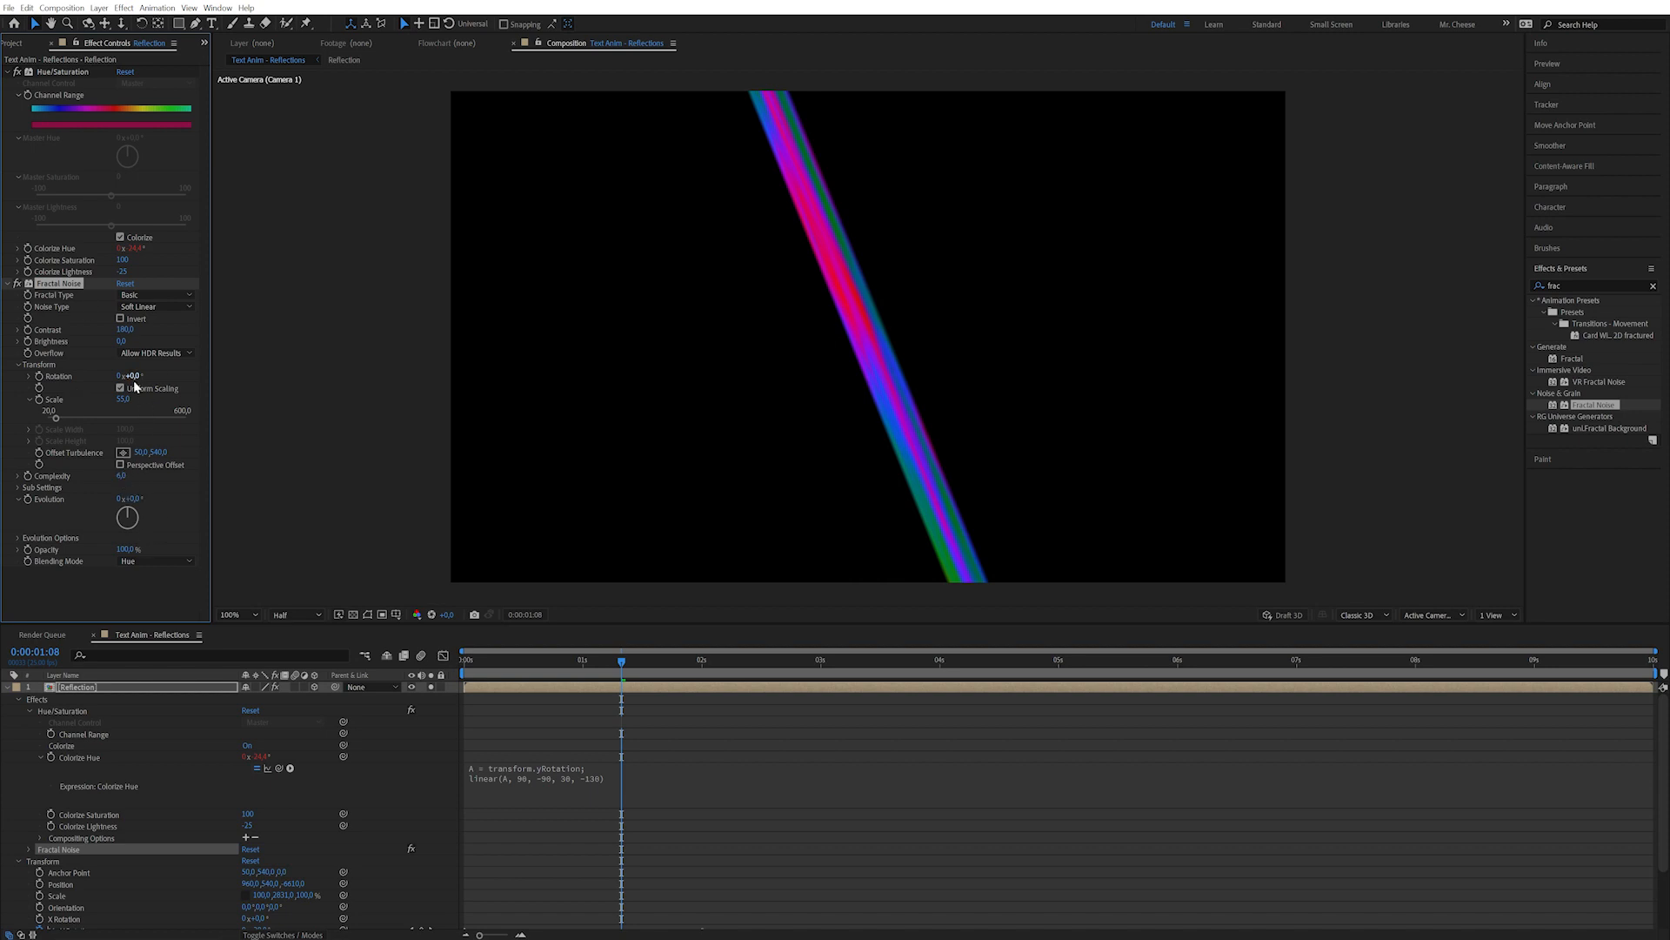
mouse_move(123, 335)
mouse_down()
mouse_move(39, 343)
mouse_move(103, 330)
mouse_up()
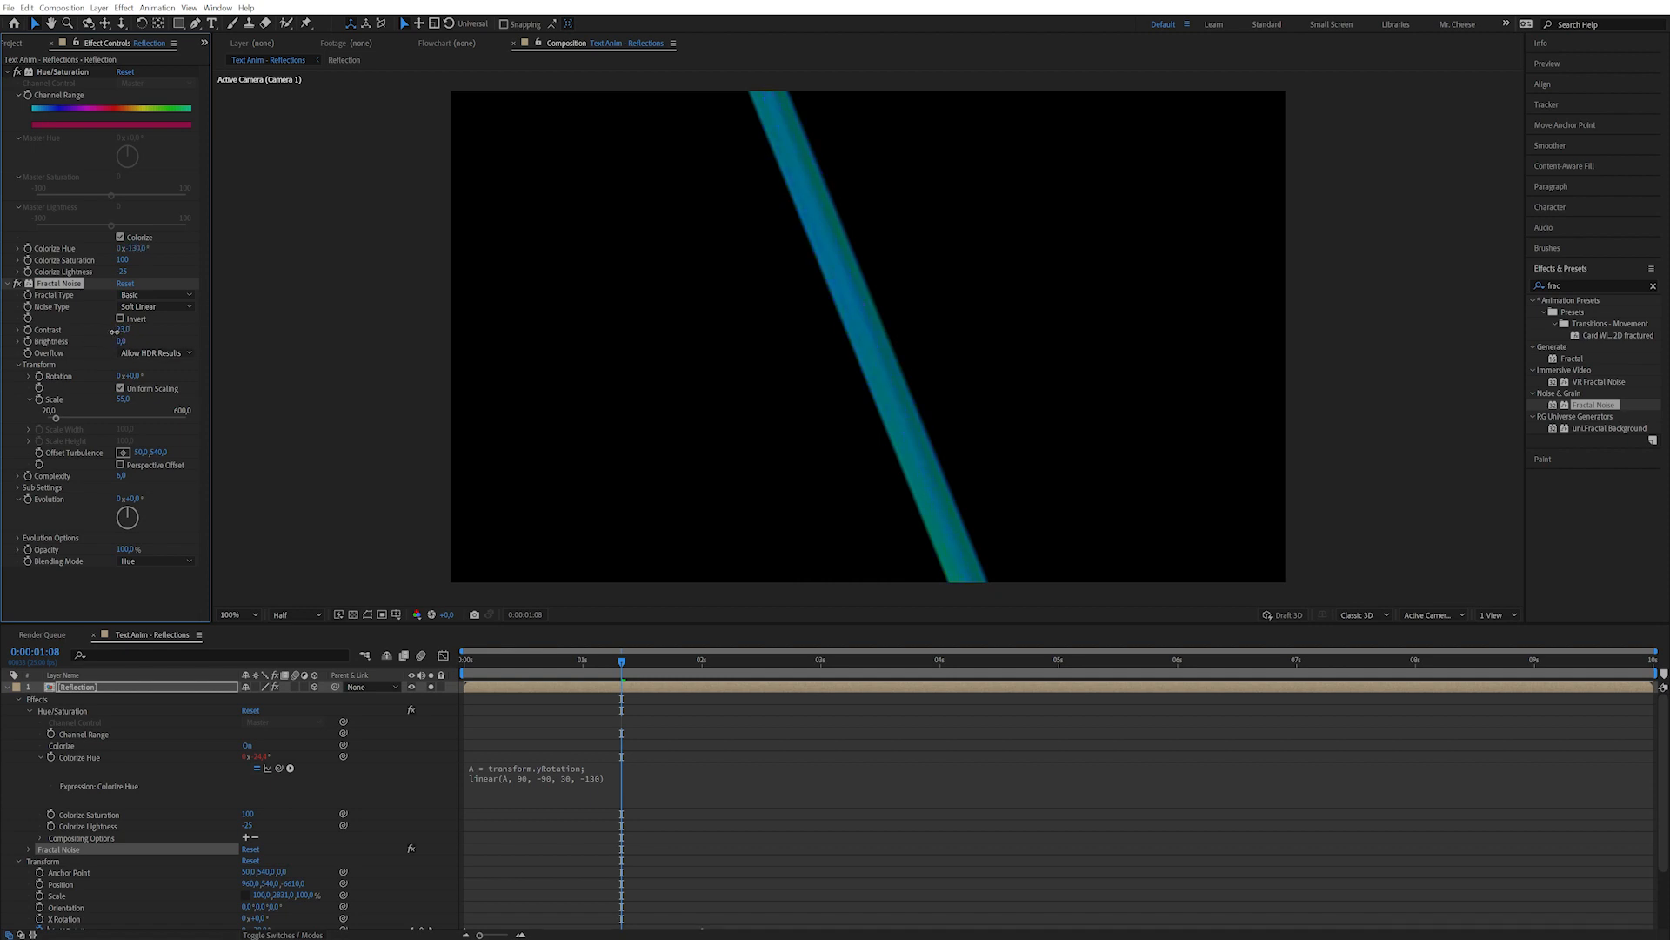
drag(122, 341, 149, 340)
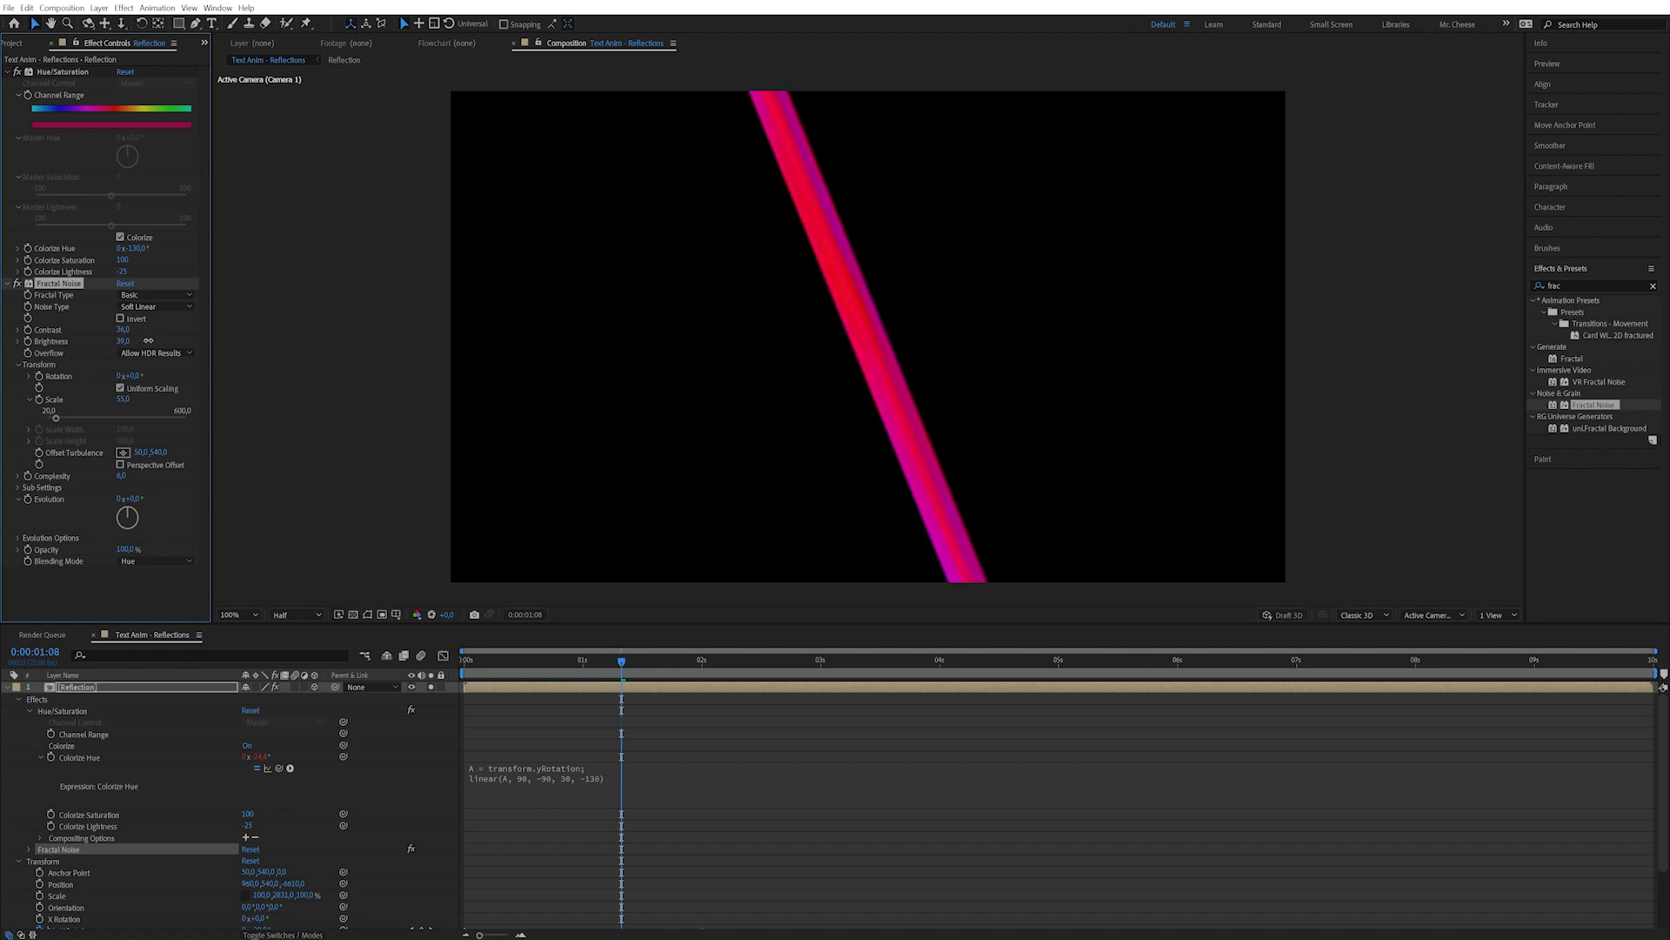
mouse_move(649, 660)
mouse_down()
mouse_move(525, 659)
mouse_move(678, 659)
mouse_move(579, 660)
mouse_up()
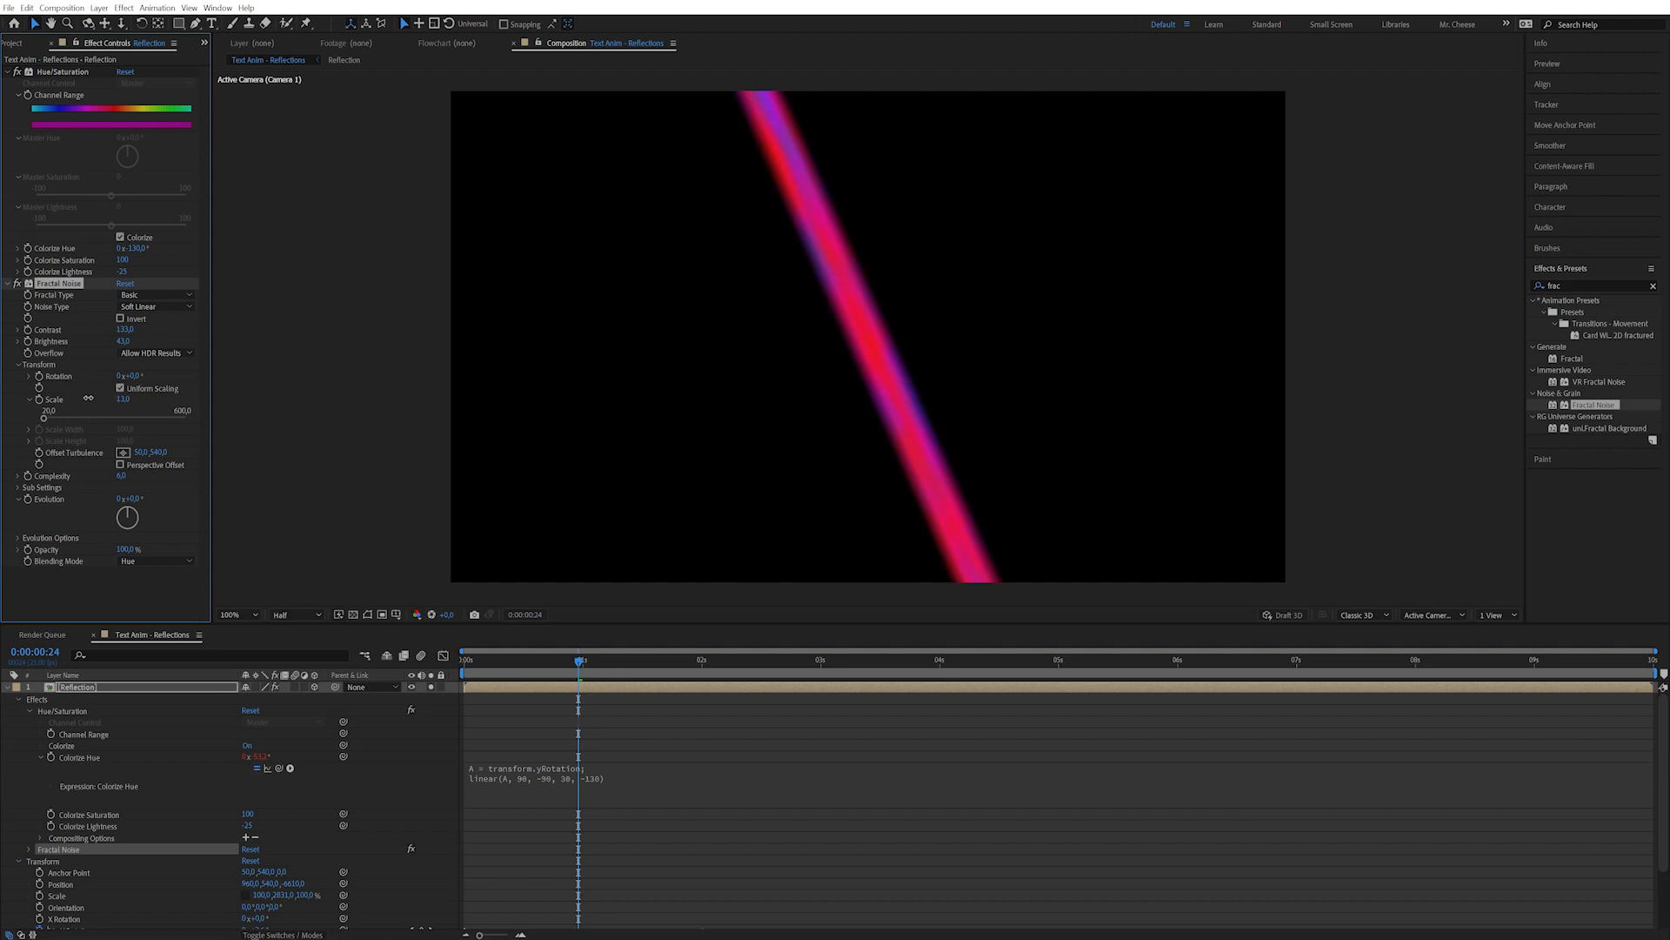
drag(89, 402, 93, 401)
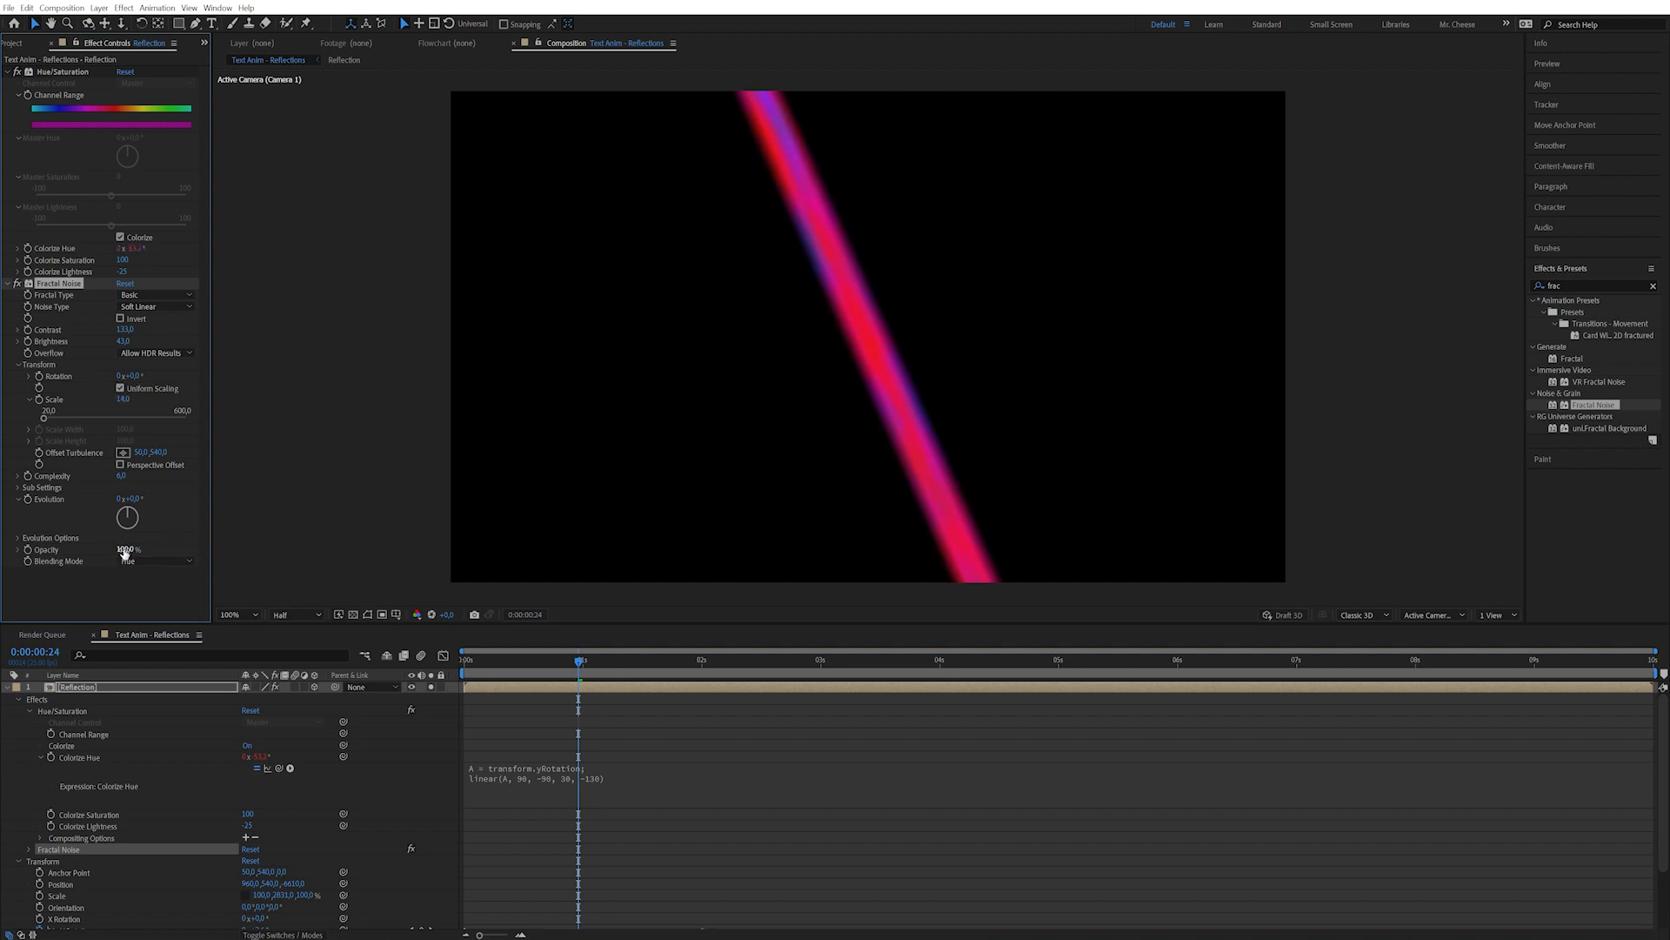
drag(84, 550, 125, 548)
Set the Fractal Noise opacity to 30% and compare the streak with the effect on and off.
text(30)
key(Return)
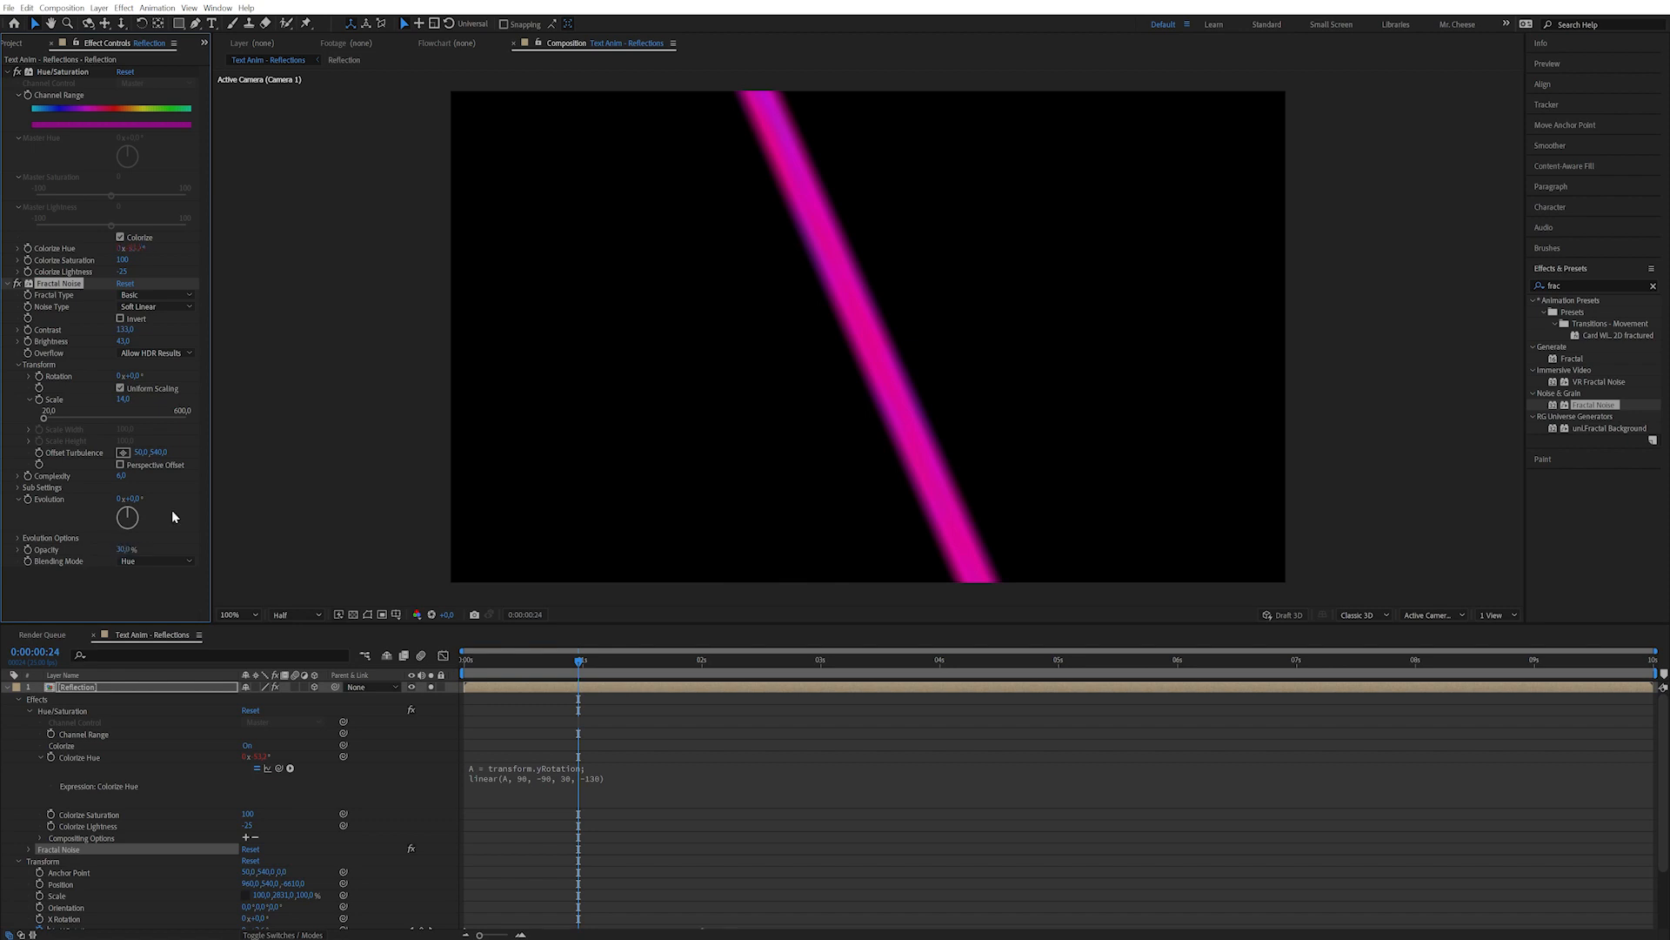
click(17, 284)
click(16, 285)
click(16, 285)
click(16, 285)
drag(563, 663, 598, 663)
Set the Reflection layer's blending mode to Screen.
key(F4)
click(264, 687)
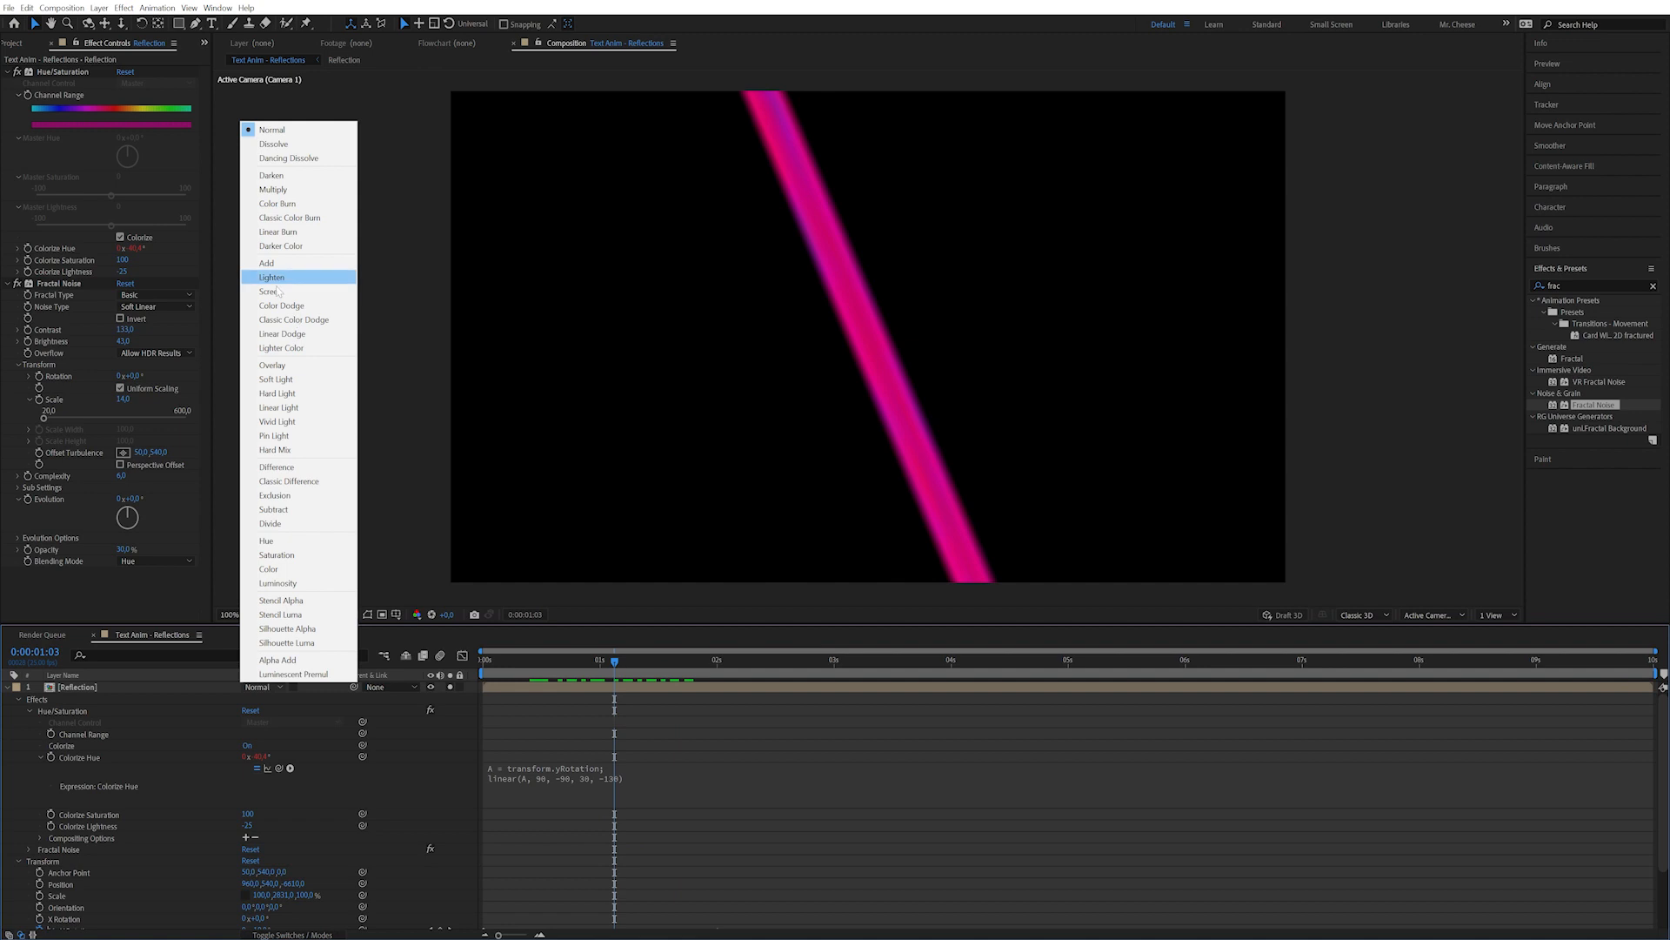
click(272, 290)
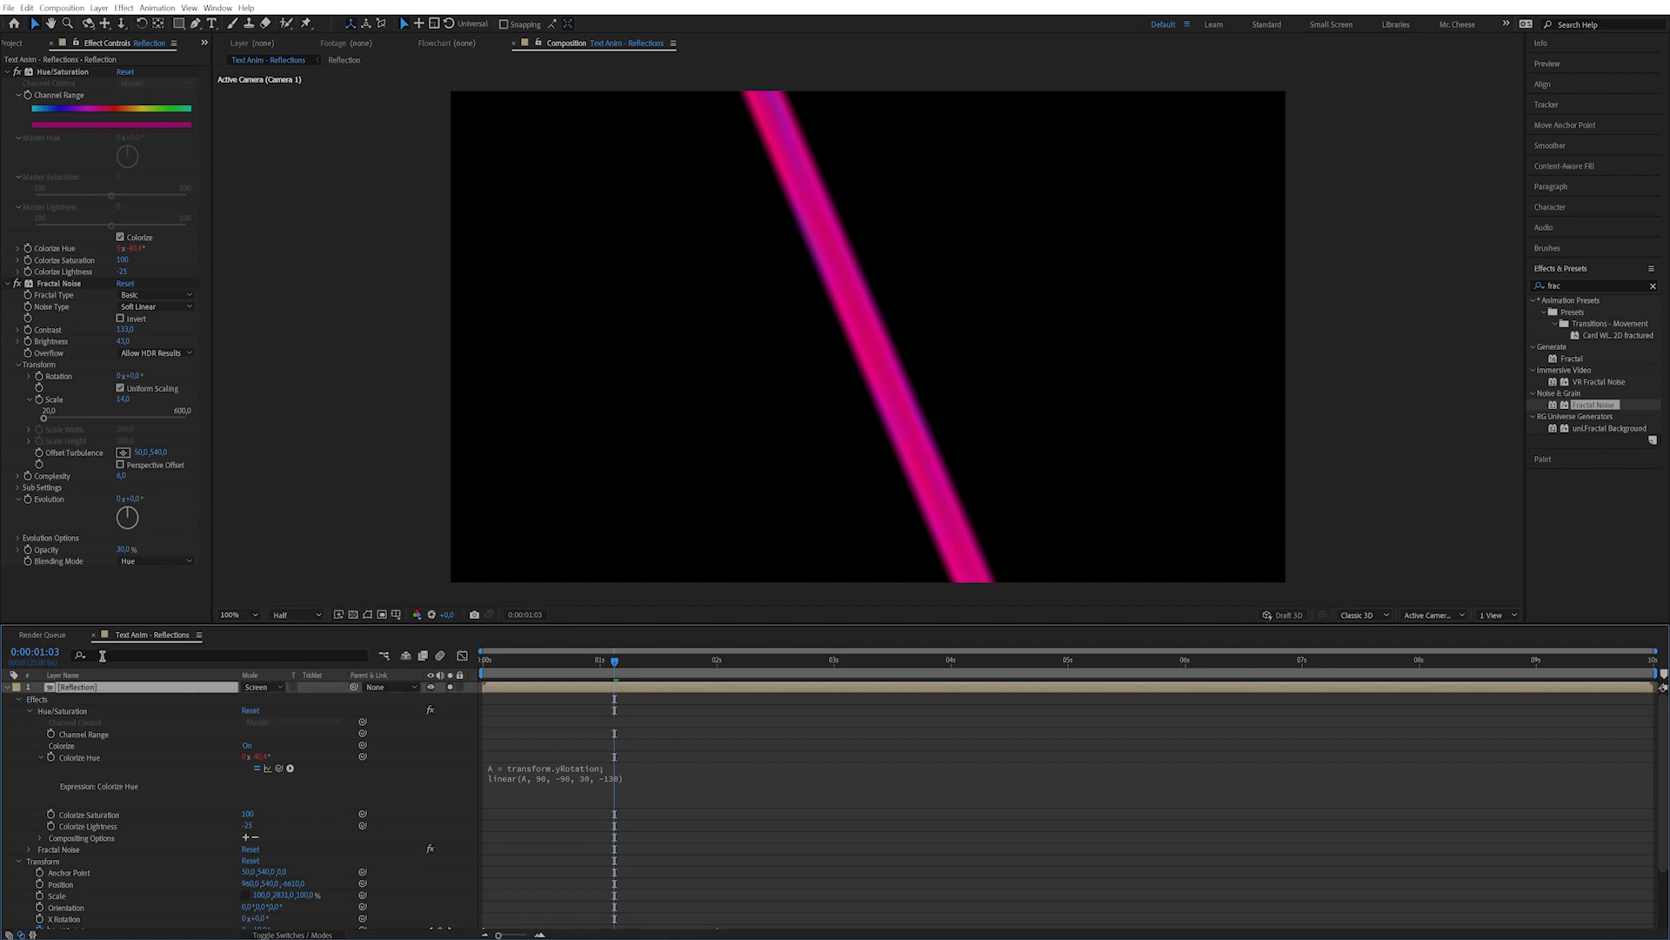
click(7, 687)
drag(615, 661, 750, 661)
Reveal the Reflection layer's Y Rotation keyframes and add one at the current time.
key(u)
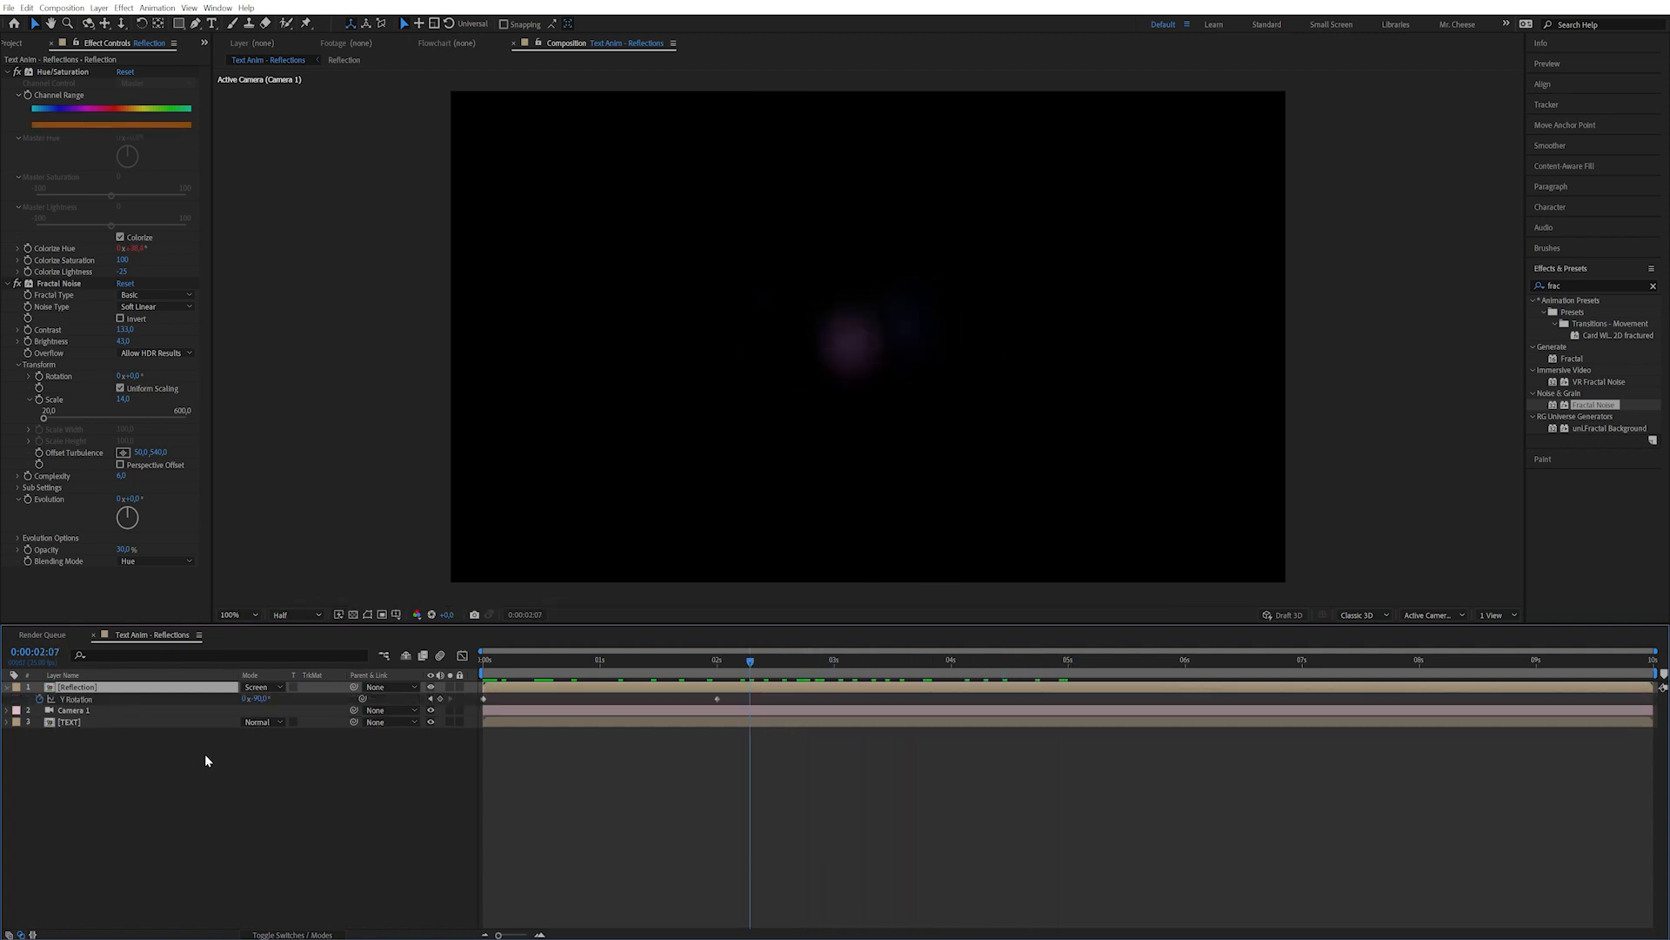
drag(809, 666, 770, 670)
click(440, 699)
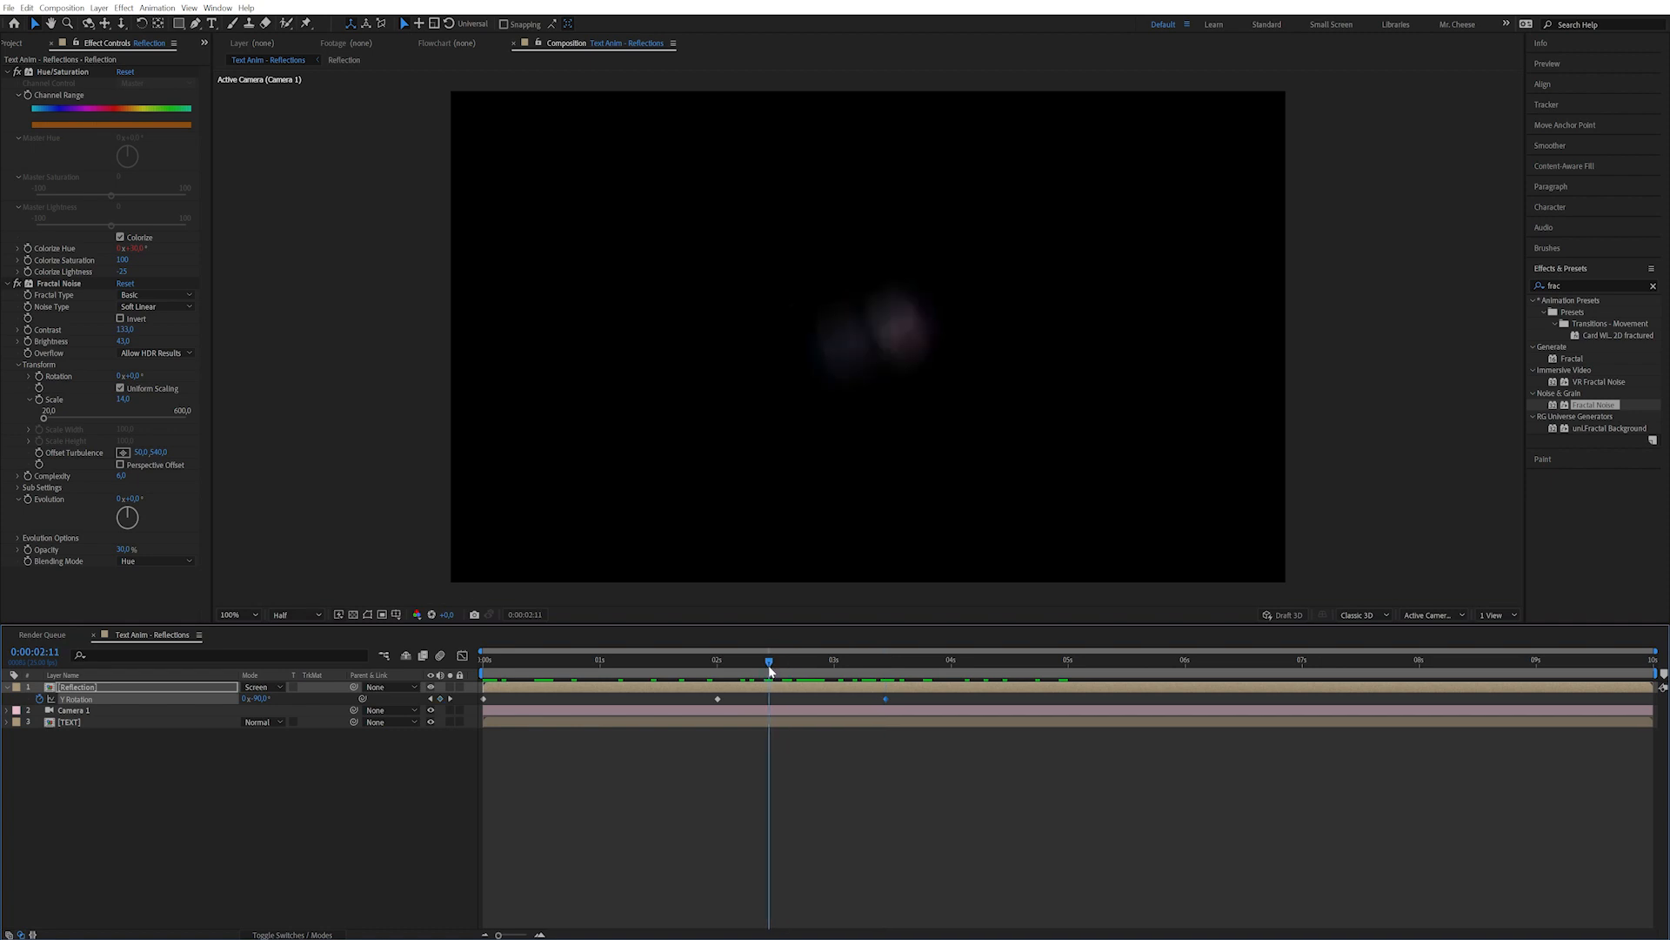
Add a loopOut() expression to Y Rotation and scrub to check the repeating swing.
alt+click(40, 698)
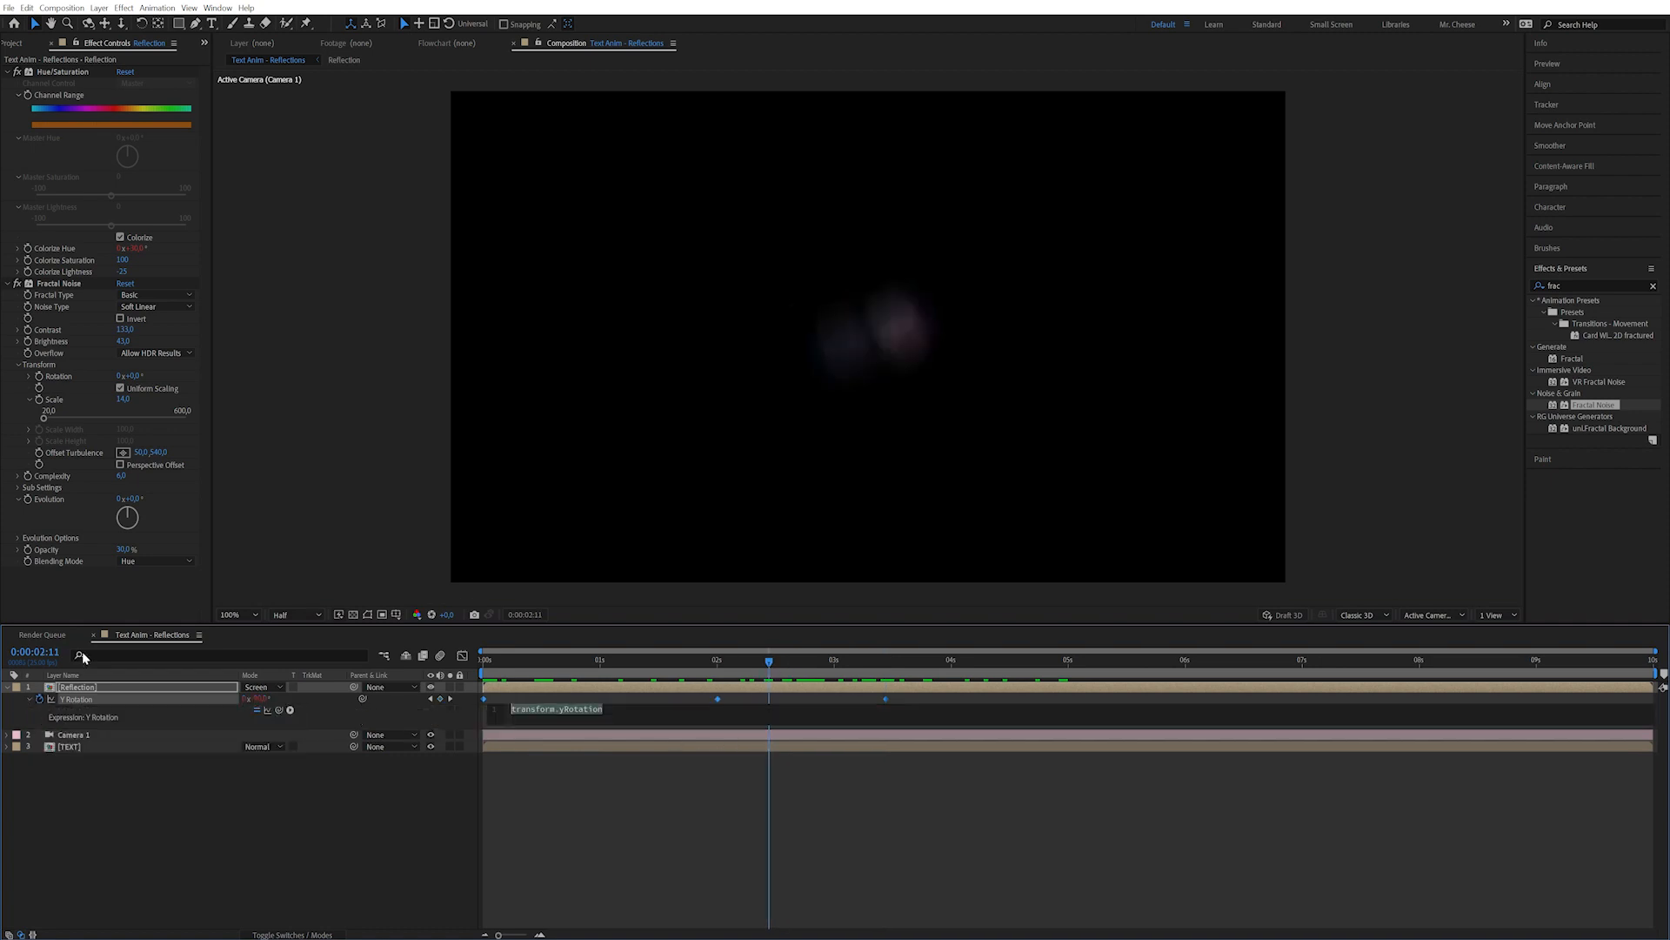
text(loopOut())
key(Down)
key(Down)
key(Return)
key(KP_Enter)
drag(819, 664, 938, 698)
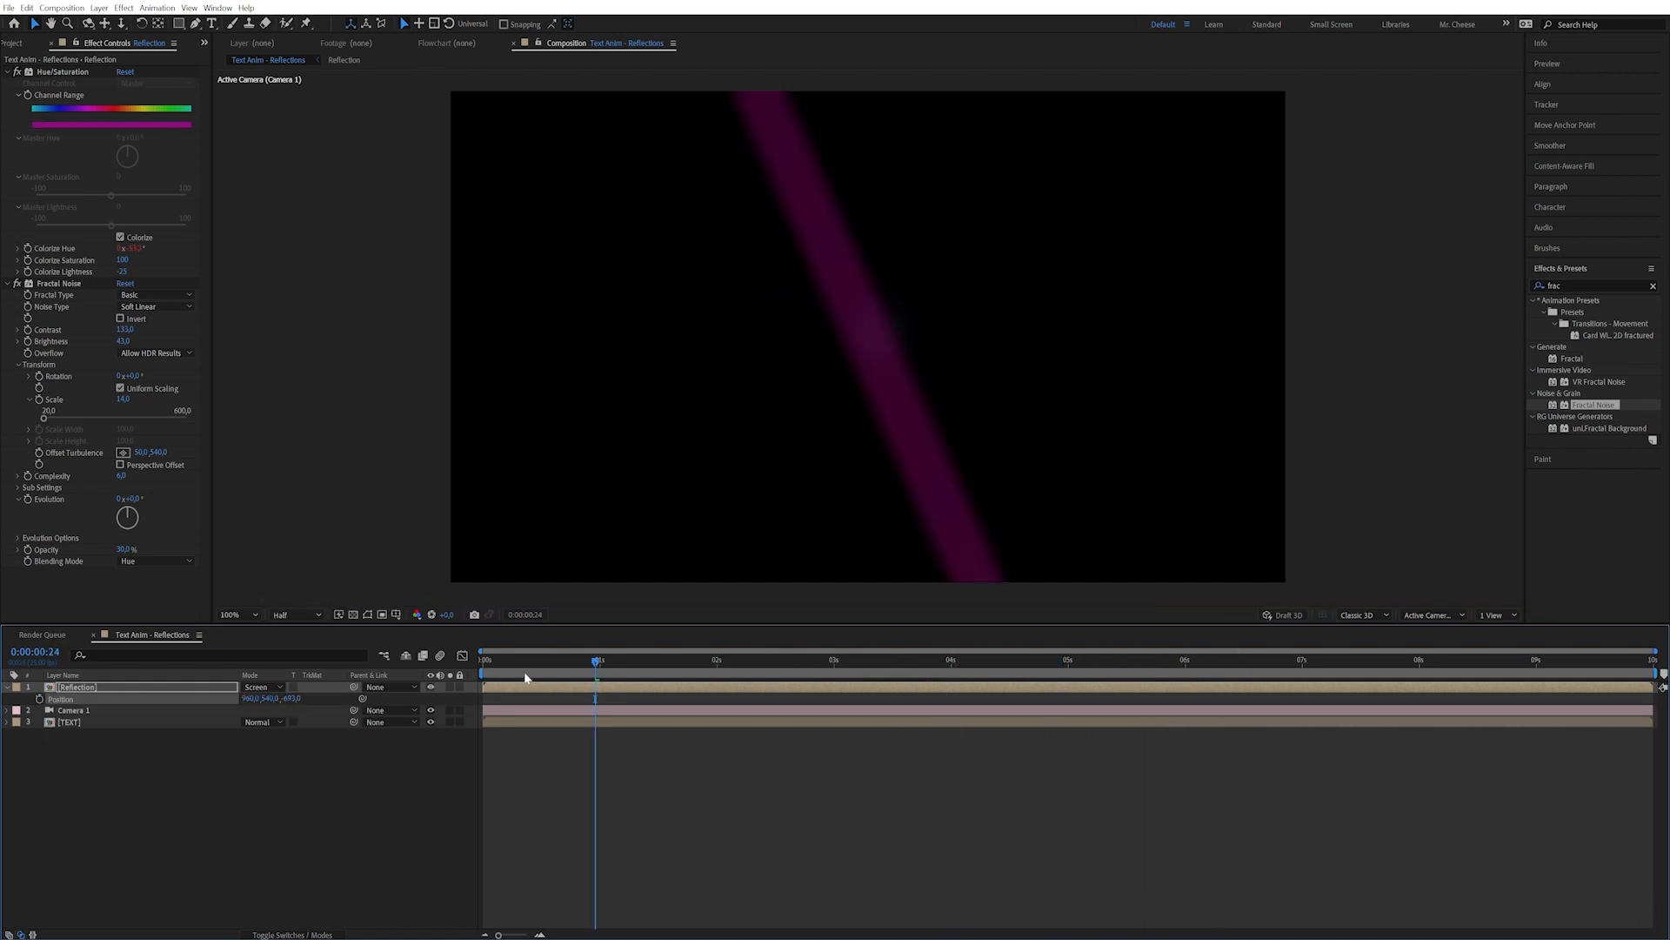
mouse_move(525, 678)
mouse_down()
mouse_move(494, 659)
mouse_move(269, 688)
mouse_up()
click(536, 691)
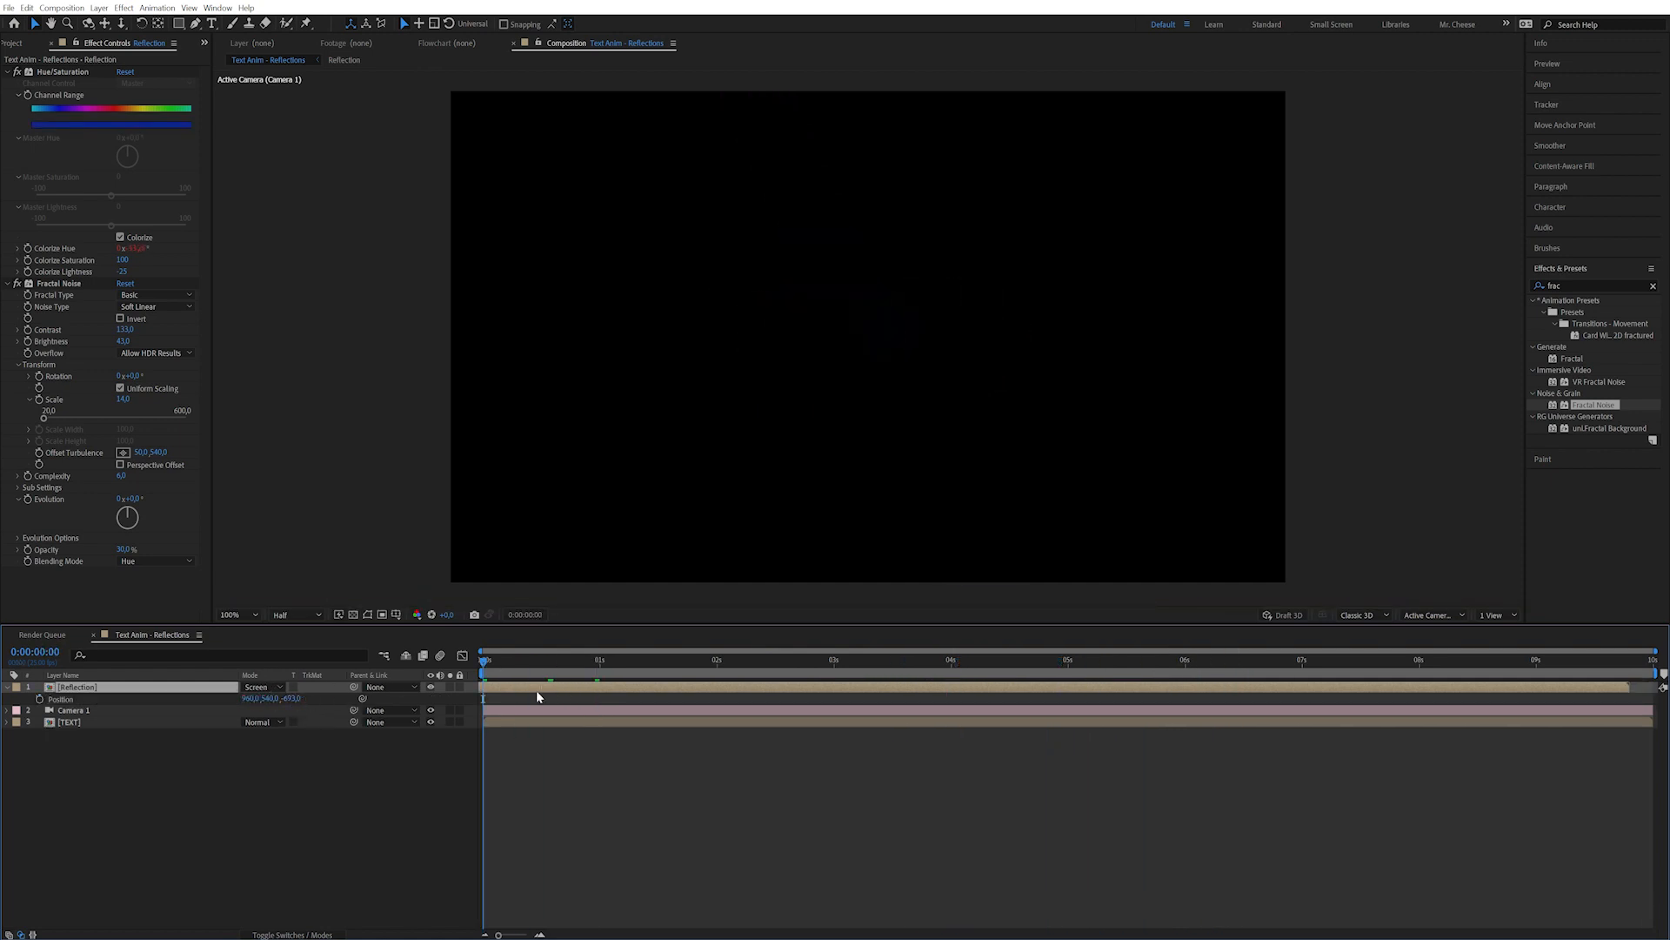
Push the Reflection streak farther back in Z depth and preview it.
drag(554, 690, 484, 691)
drag(294, 698, 380, 687)
drag(601, 625, 563, 643)
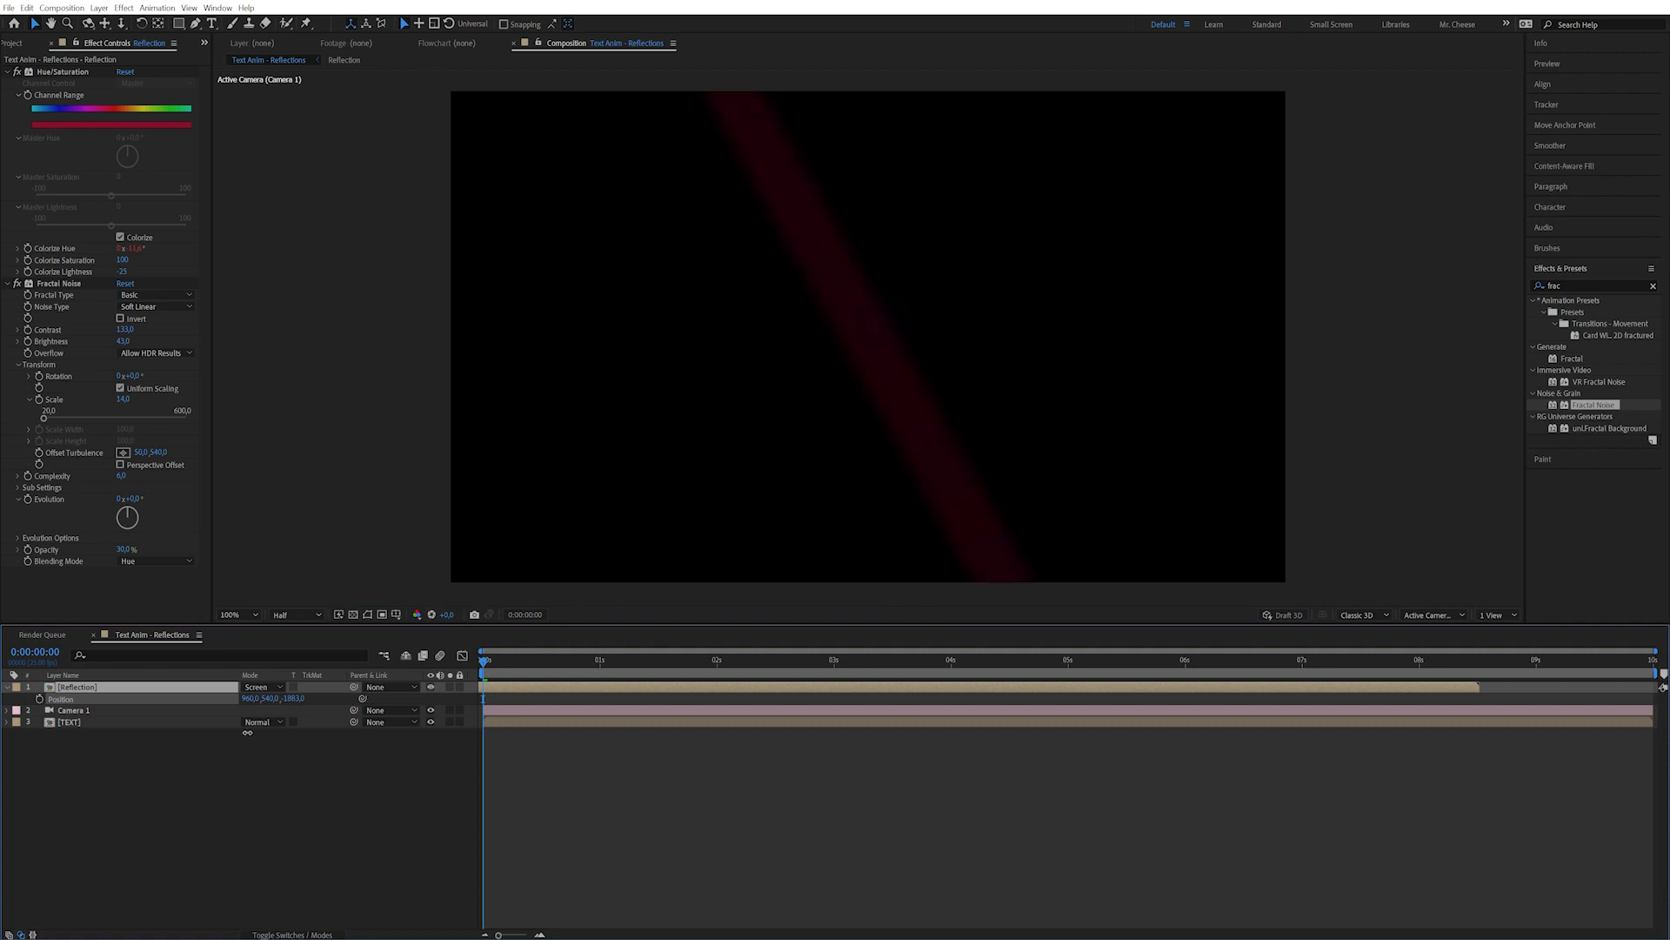
drag(297, 698, 124, 708)
drag(292, 691, 228, 701)
drag(557, 666, 348, 709)
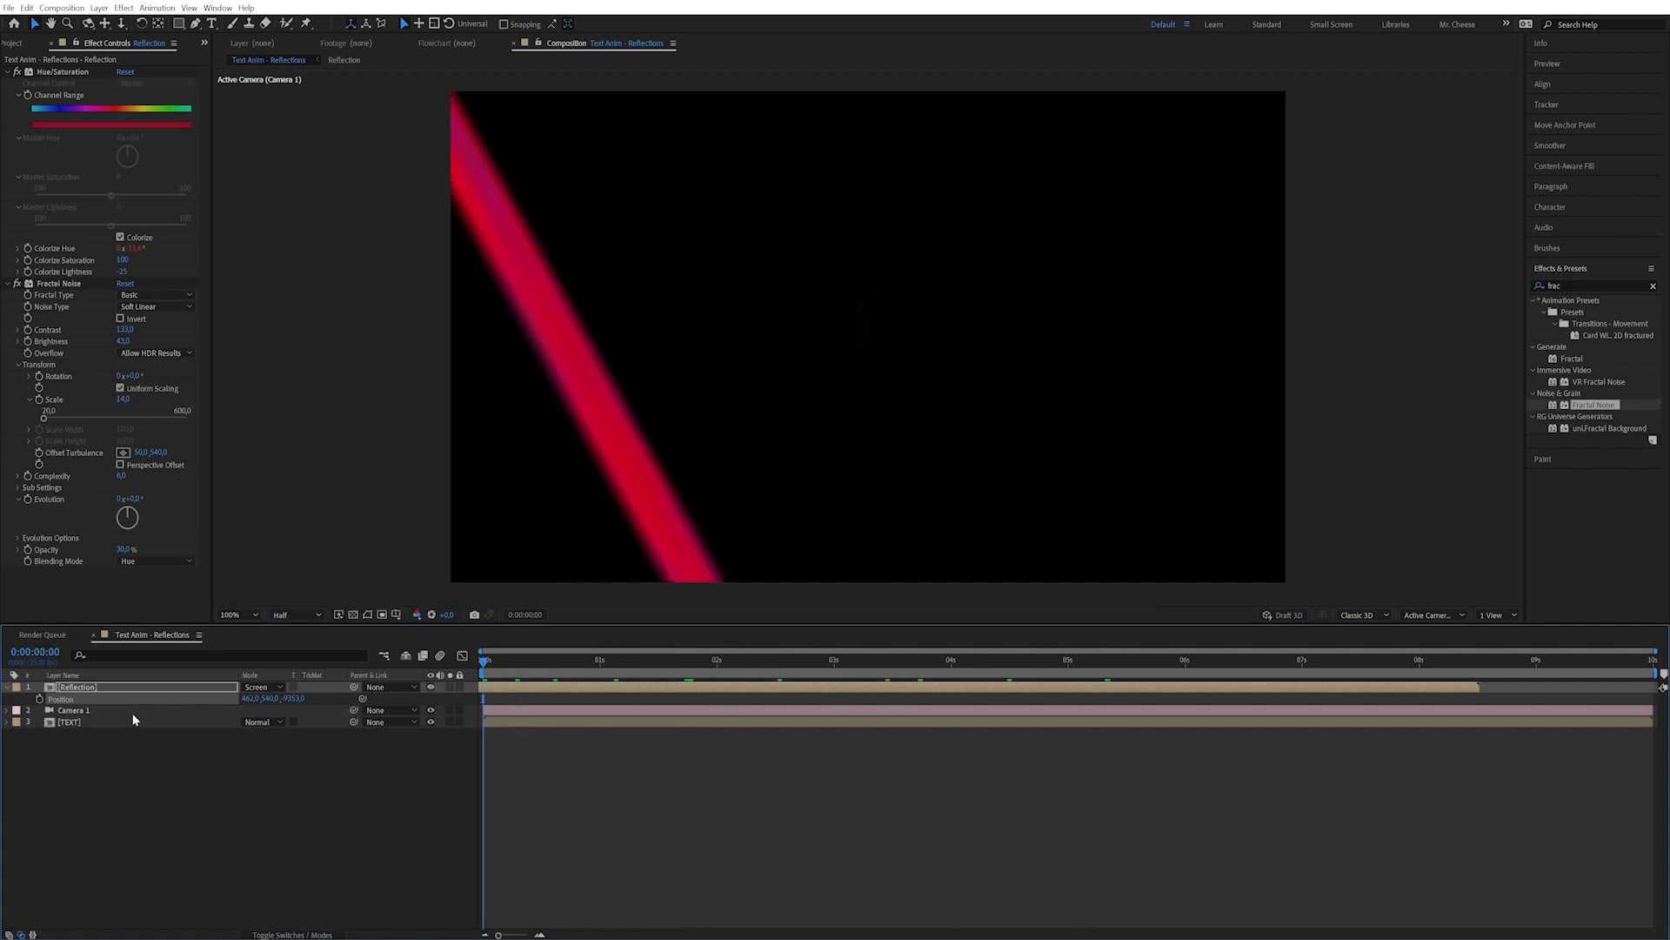
Duplicate the Reflection layer, offsetting each copy sideways and in depth.
key(Return)
key(ctrl+d)
drag(250, 698, 426, 671)
drag(298, 700, 635, 690)
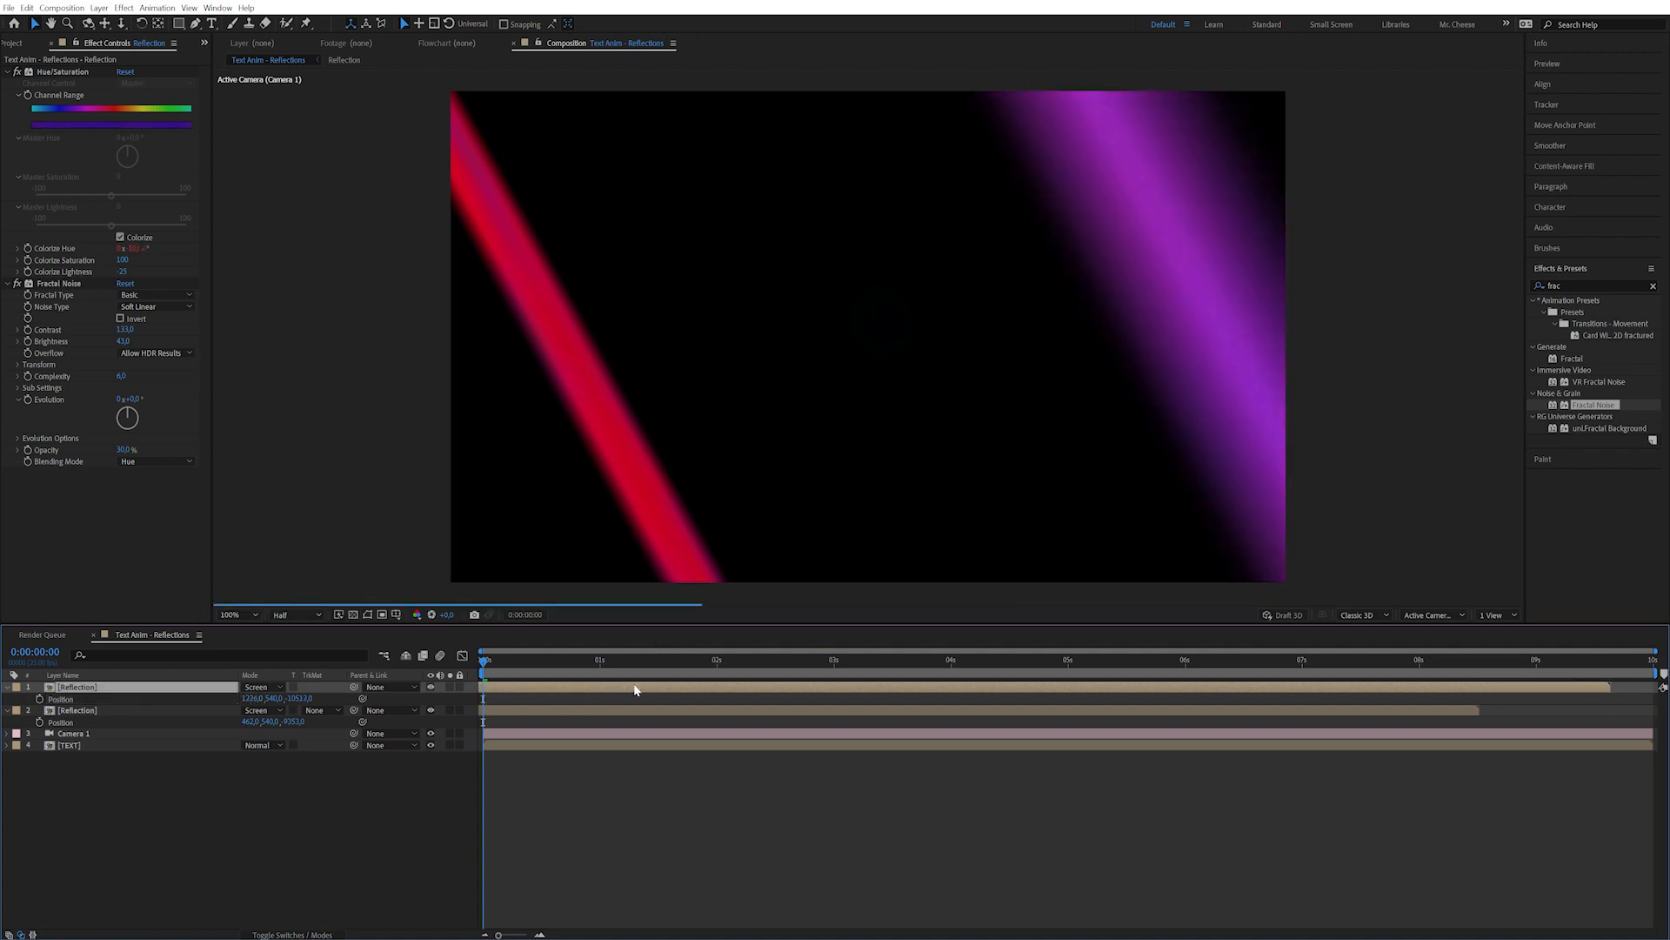
key(ctrl+d)
drag(300, 699, 378, 694)
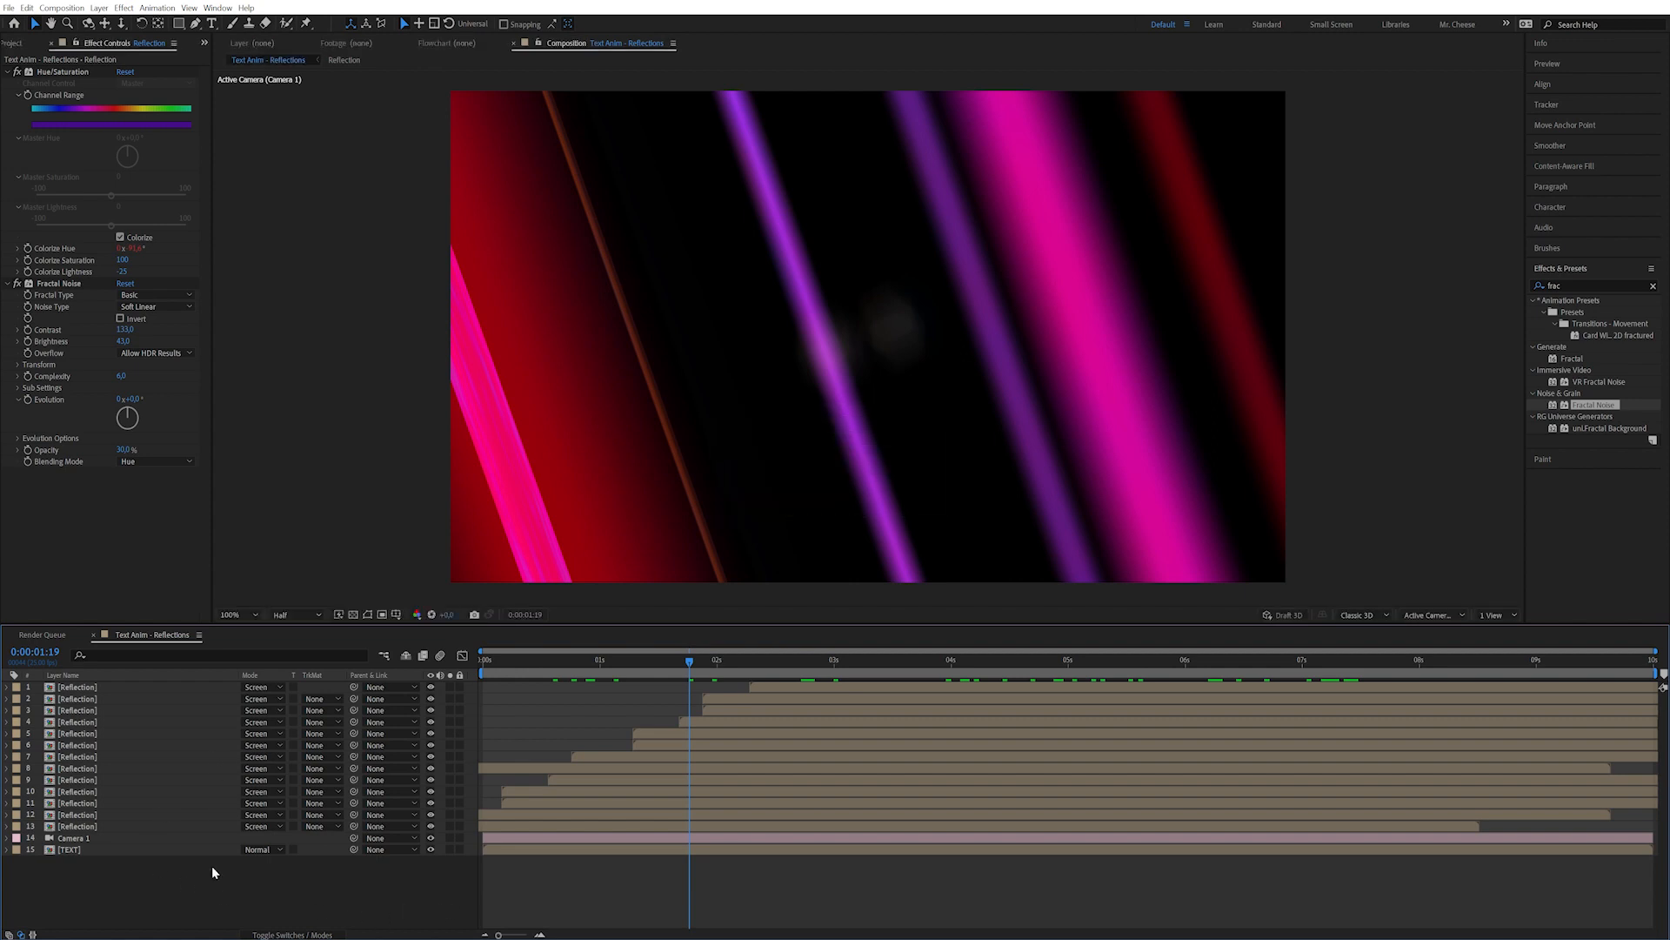
Add a new adjustment layer named Refraction and make it 3D.
click(98, 7)
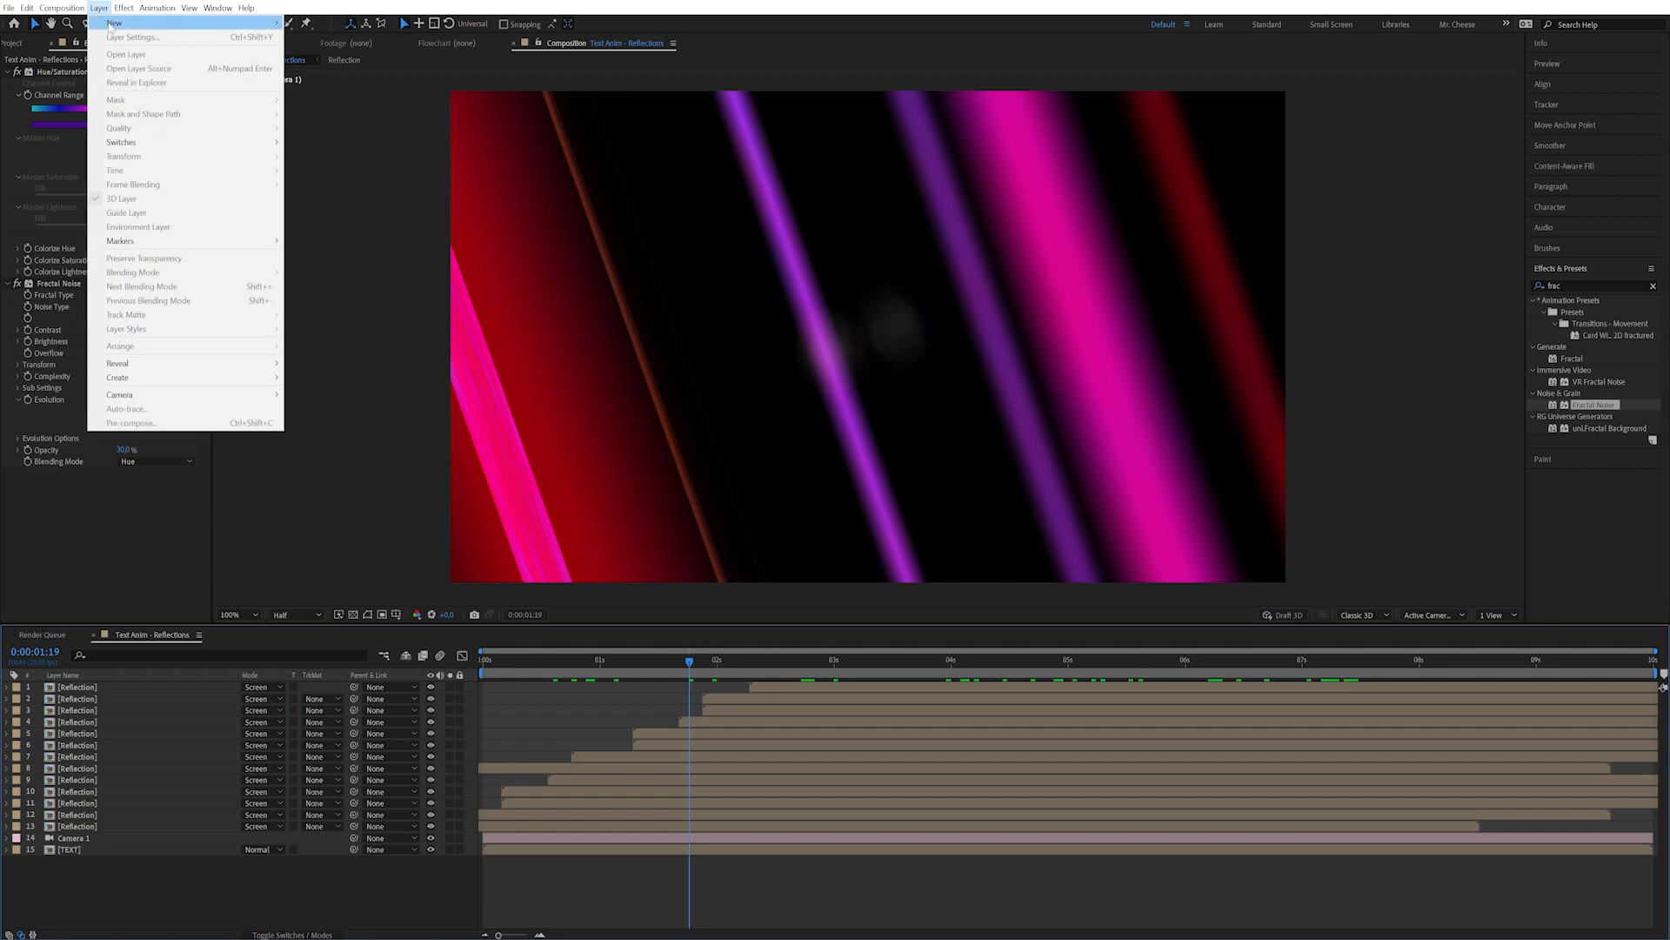
mouse_move(112, 24)
click(385, 108)
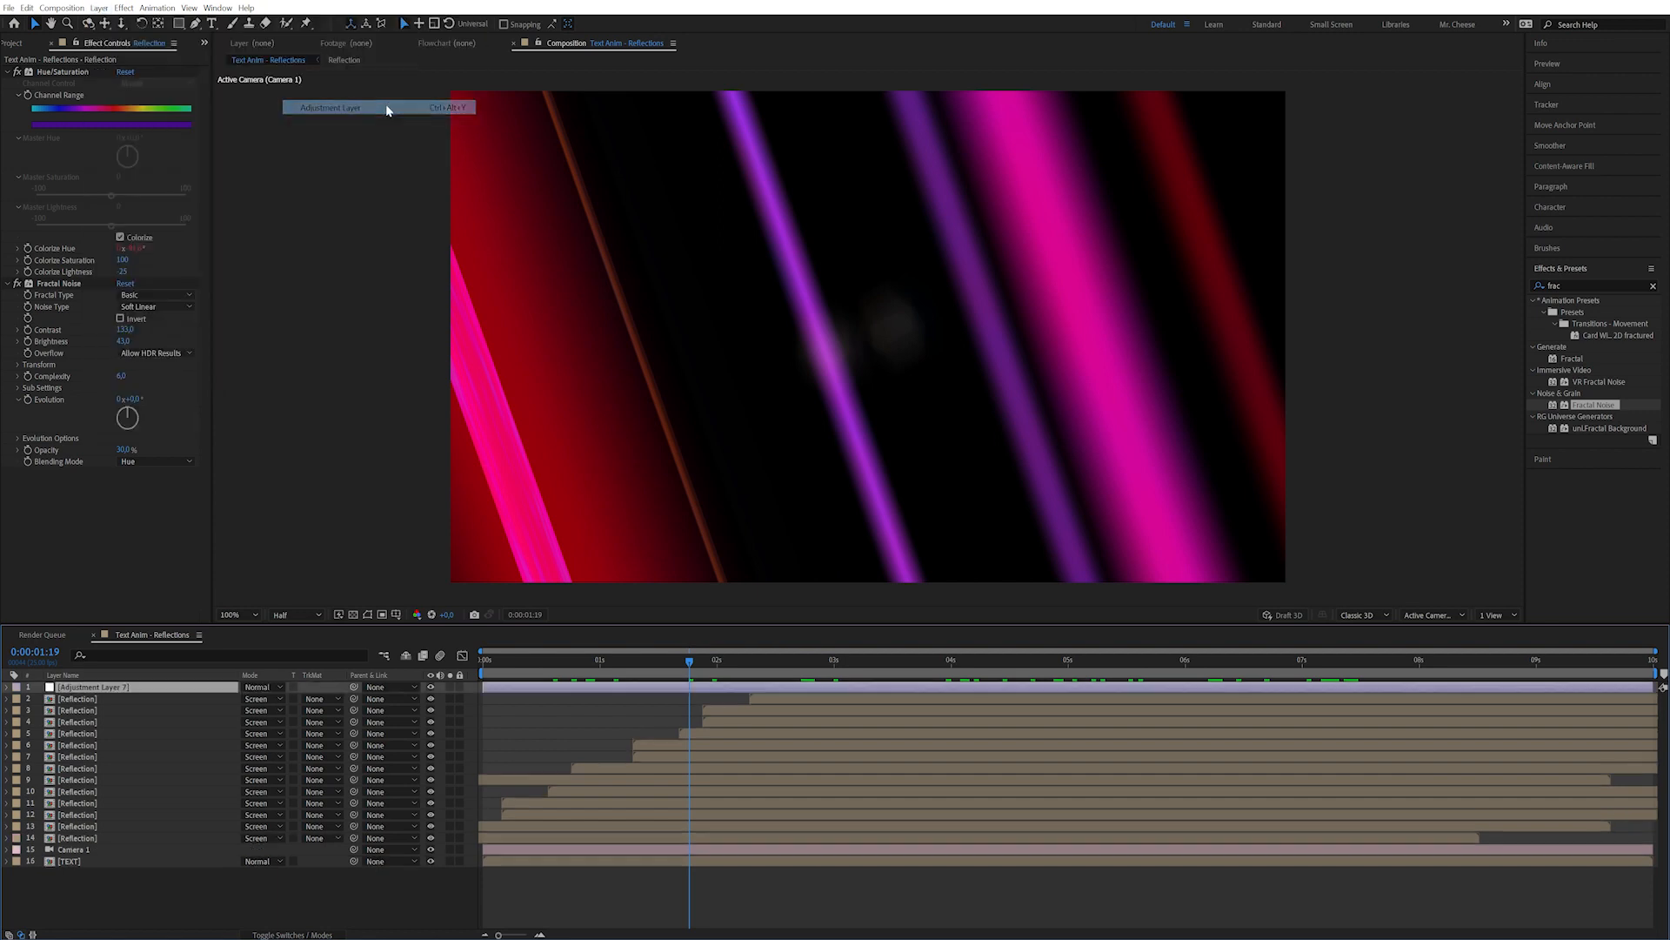
key(Return)
text(Refract)
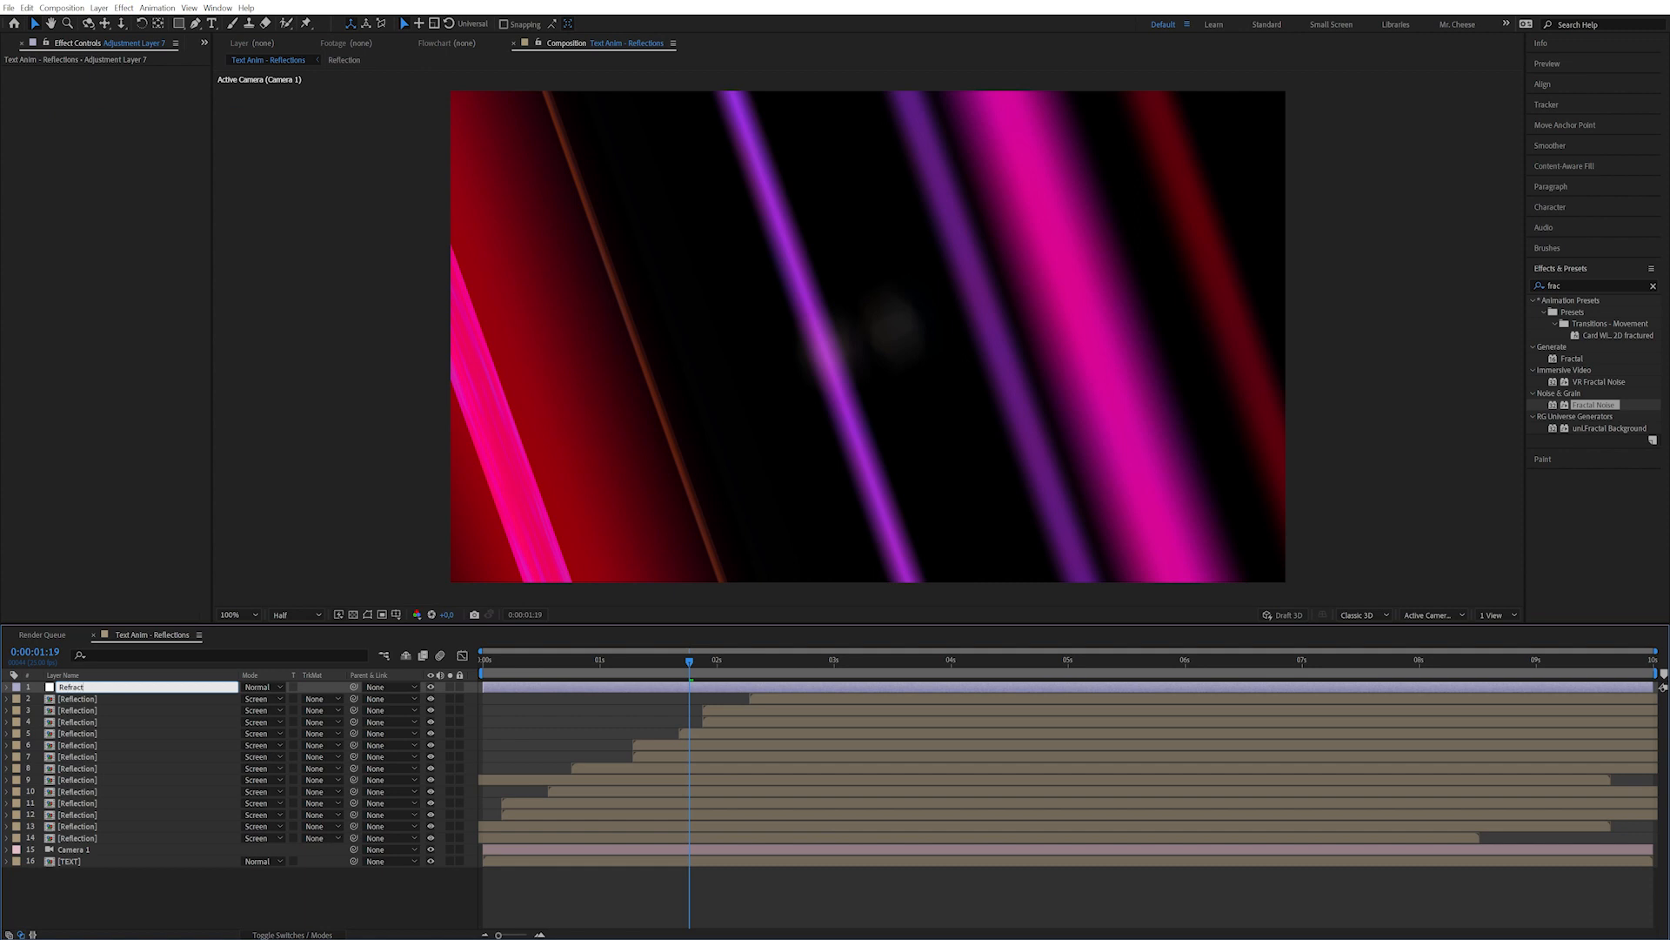
key(Return)
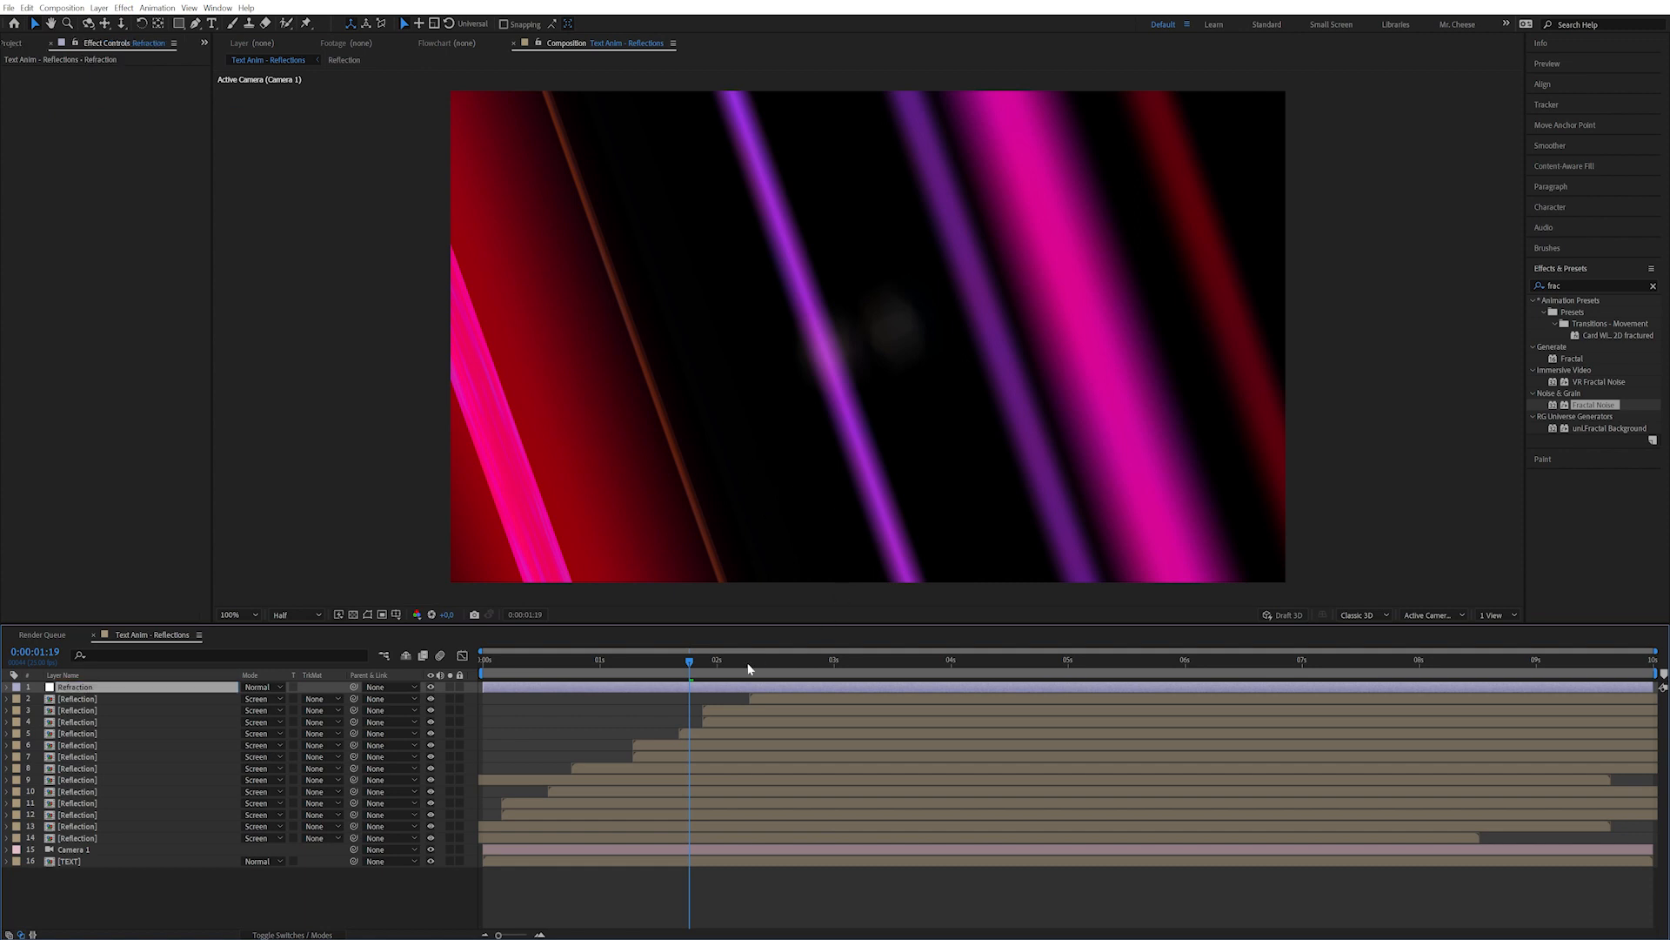
key(F4)
click(314, 689)
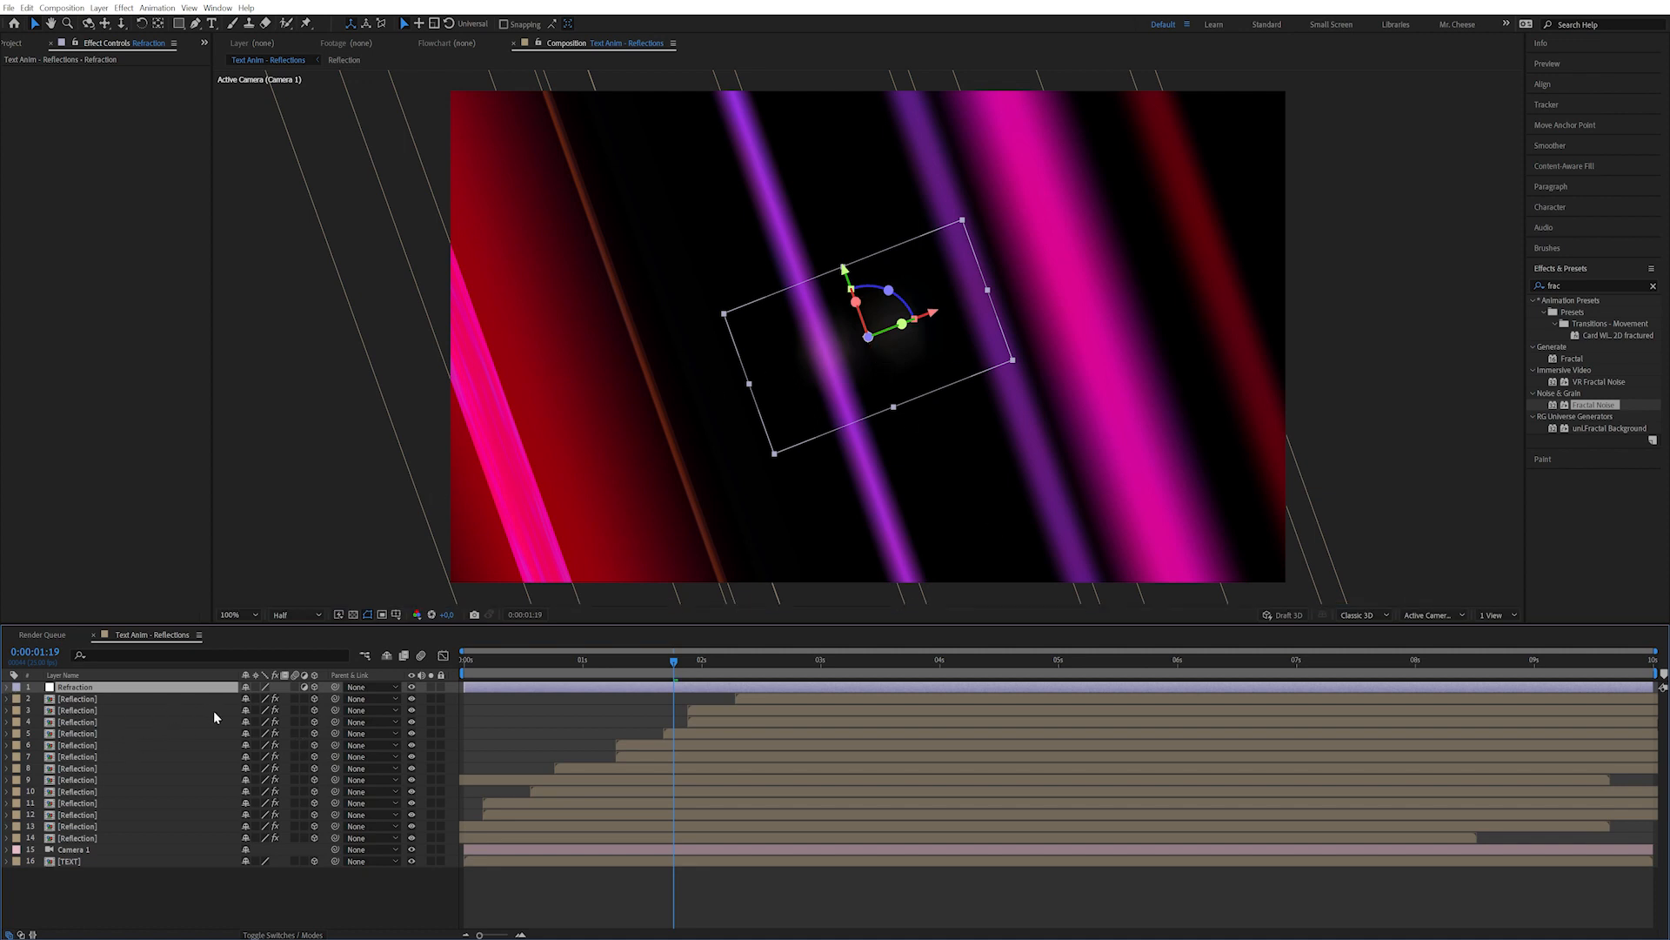
Stretch the Refraction layer's scale, with width near 140, and reposition it.
key(s)
drag(259, 698, 224, 712)
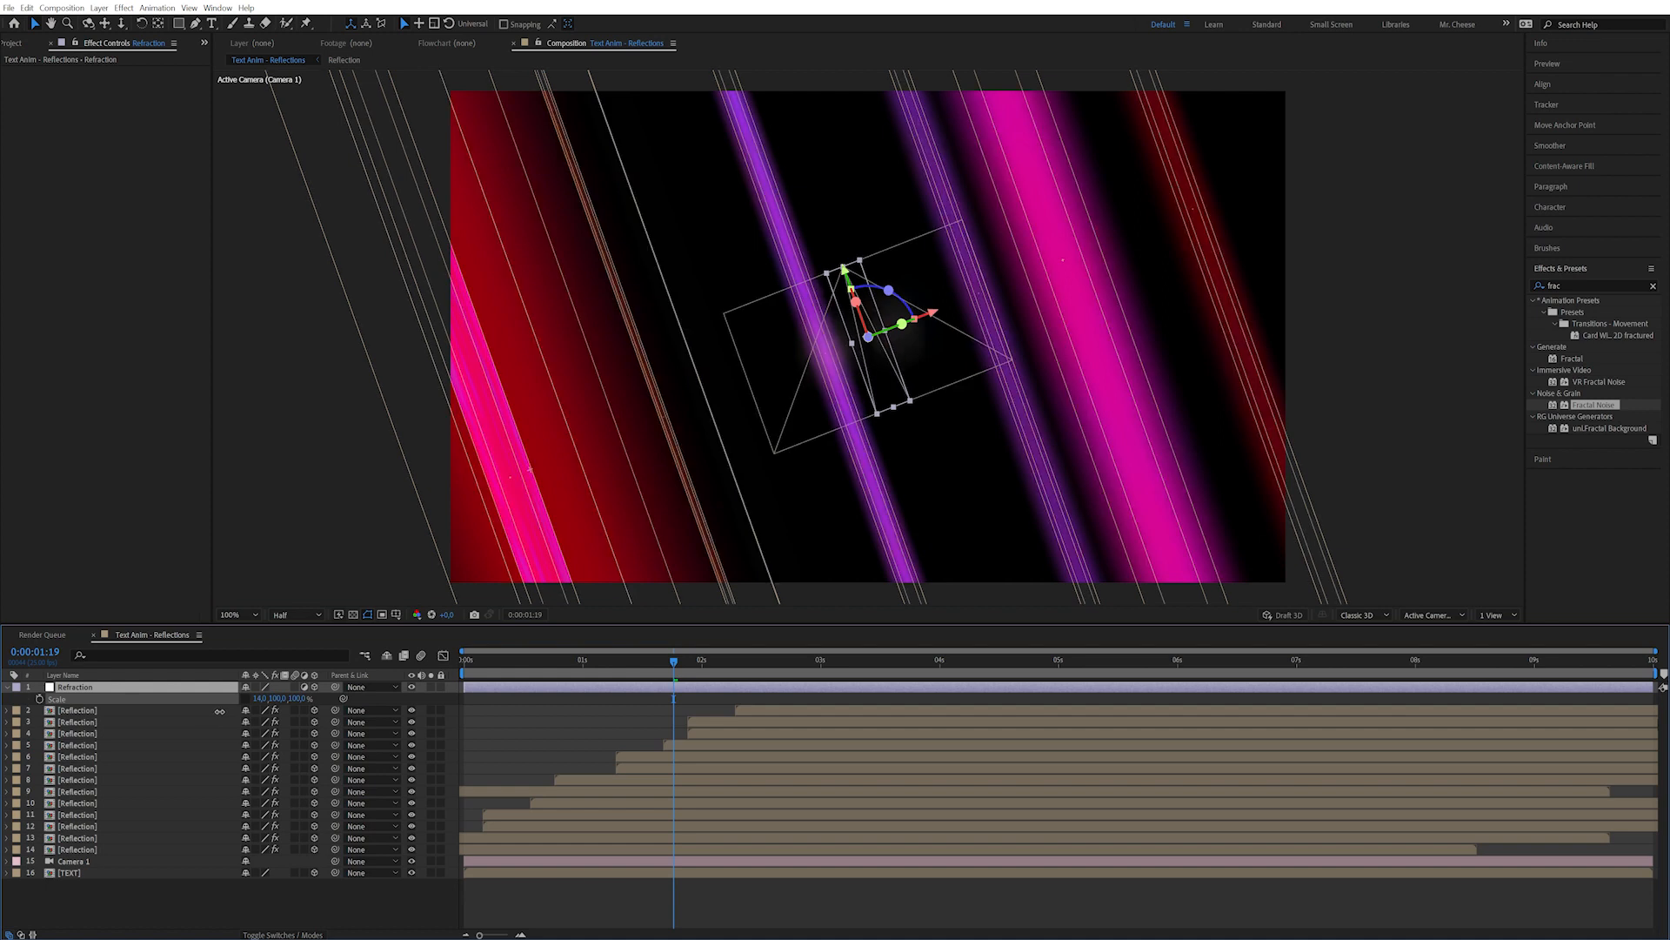
drag(276, 698, 505, 687)
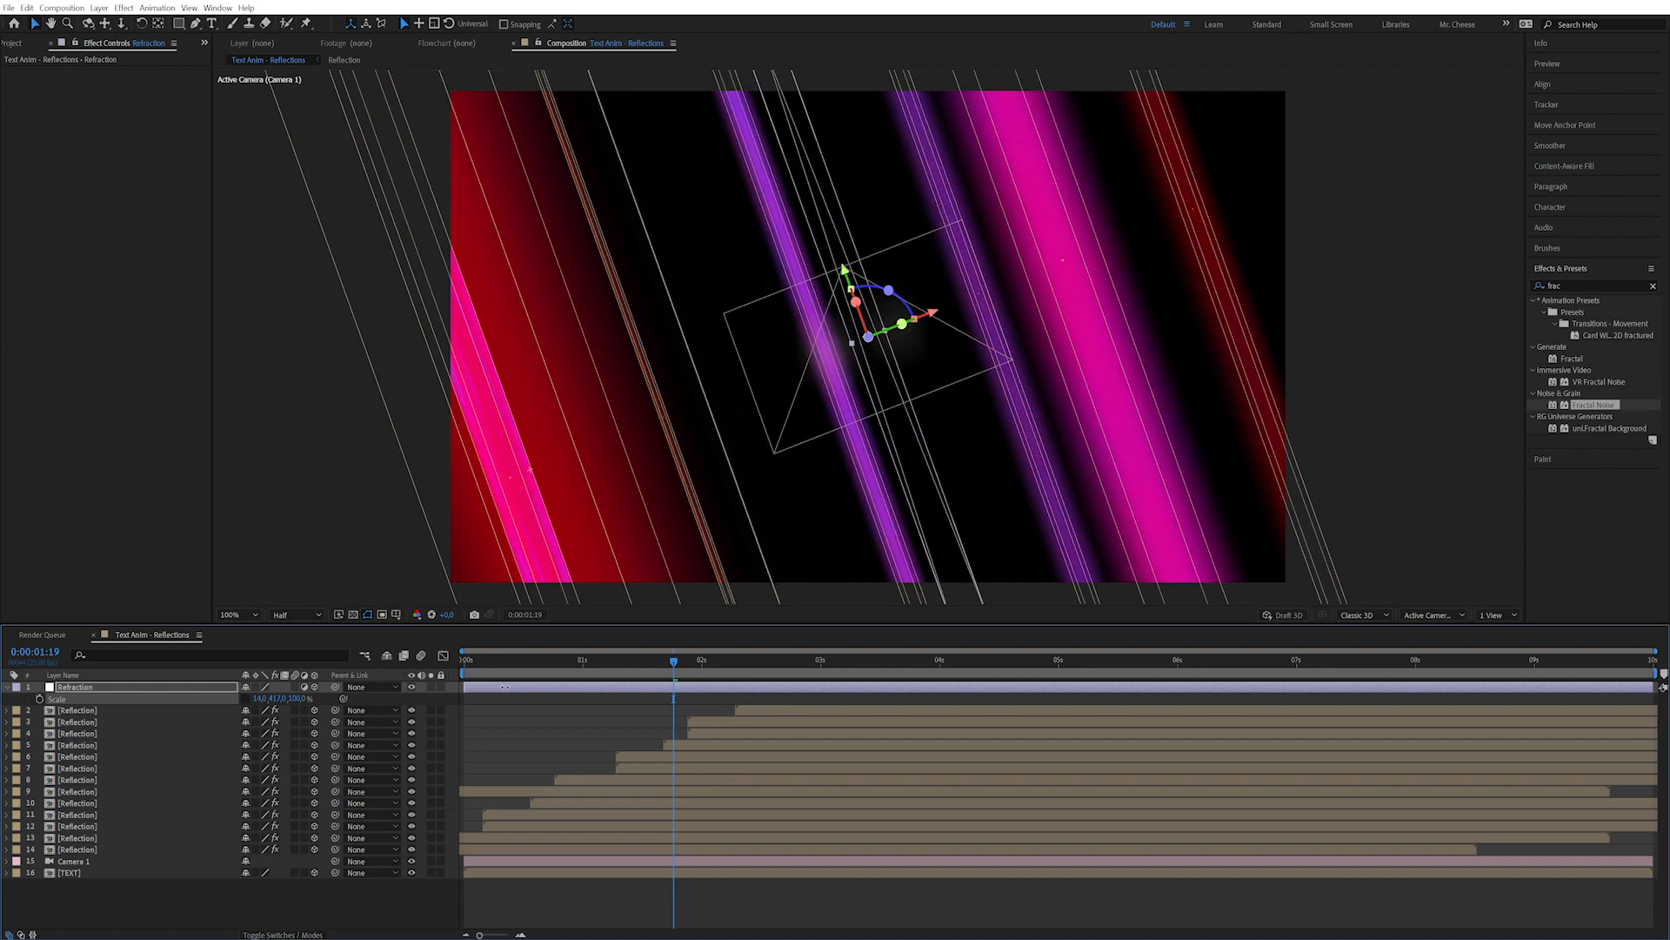
drag(660, 662, 633, 662)
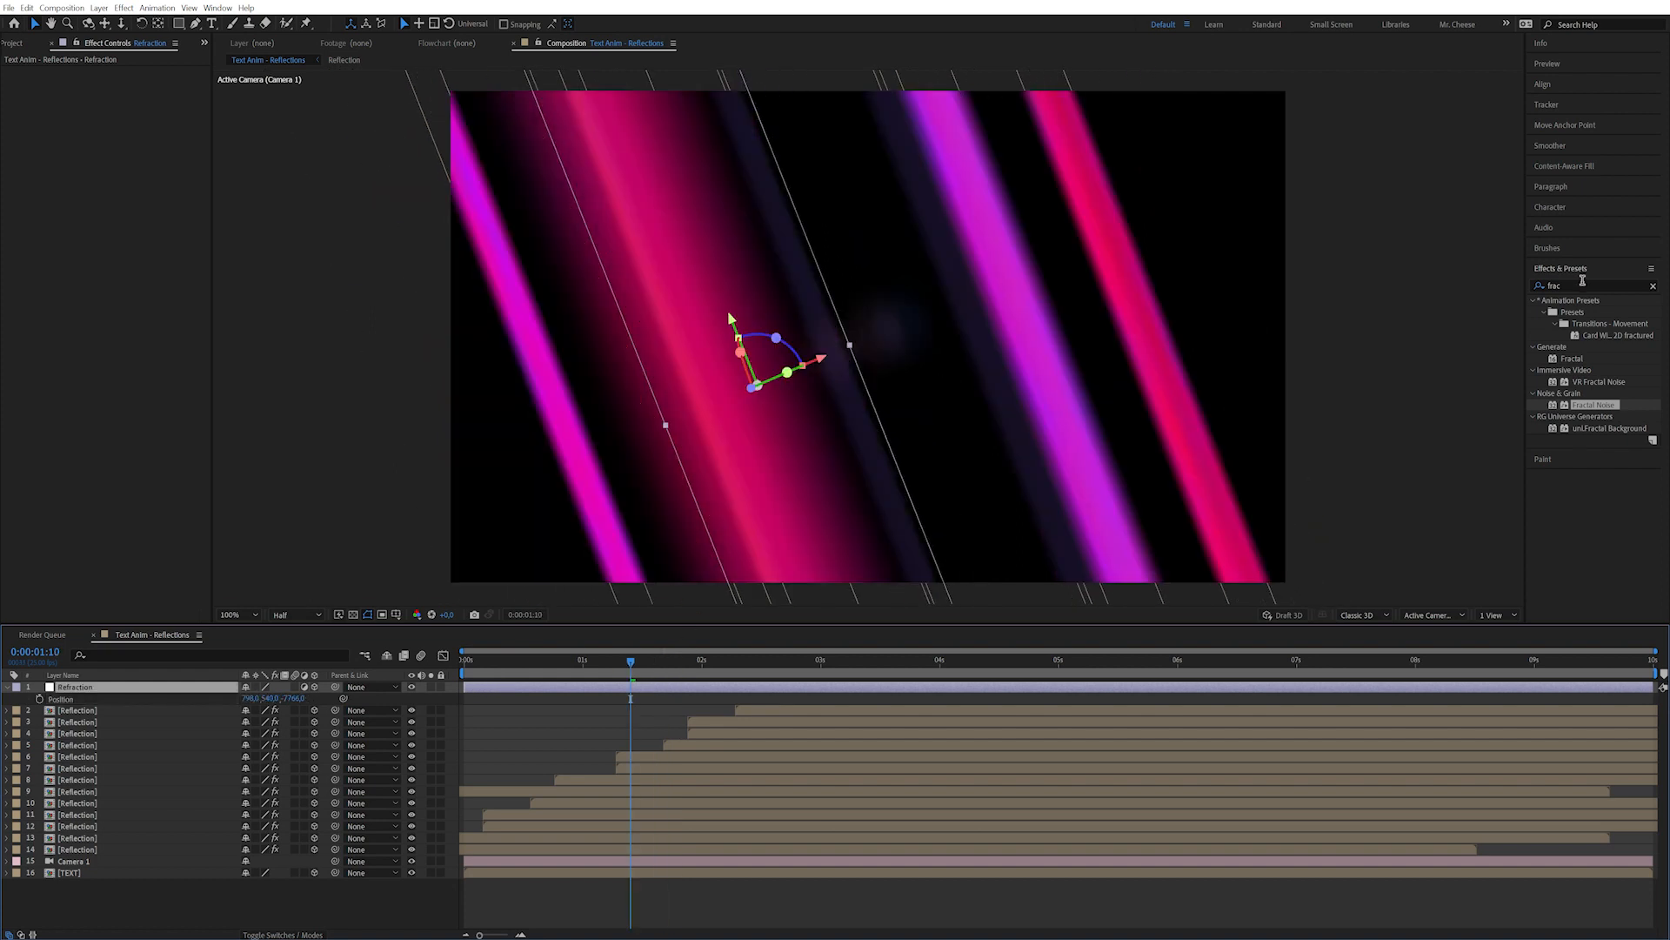
drag(1581, 283, 1407, 280)
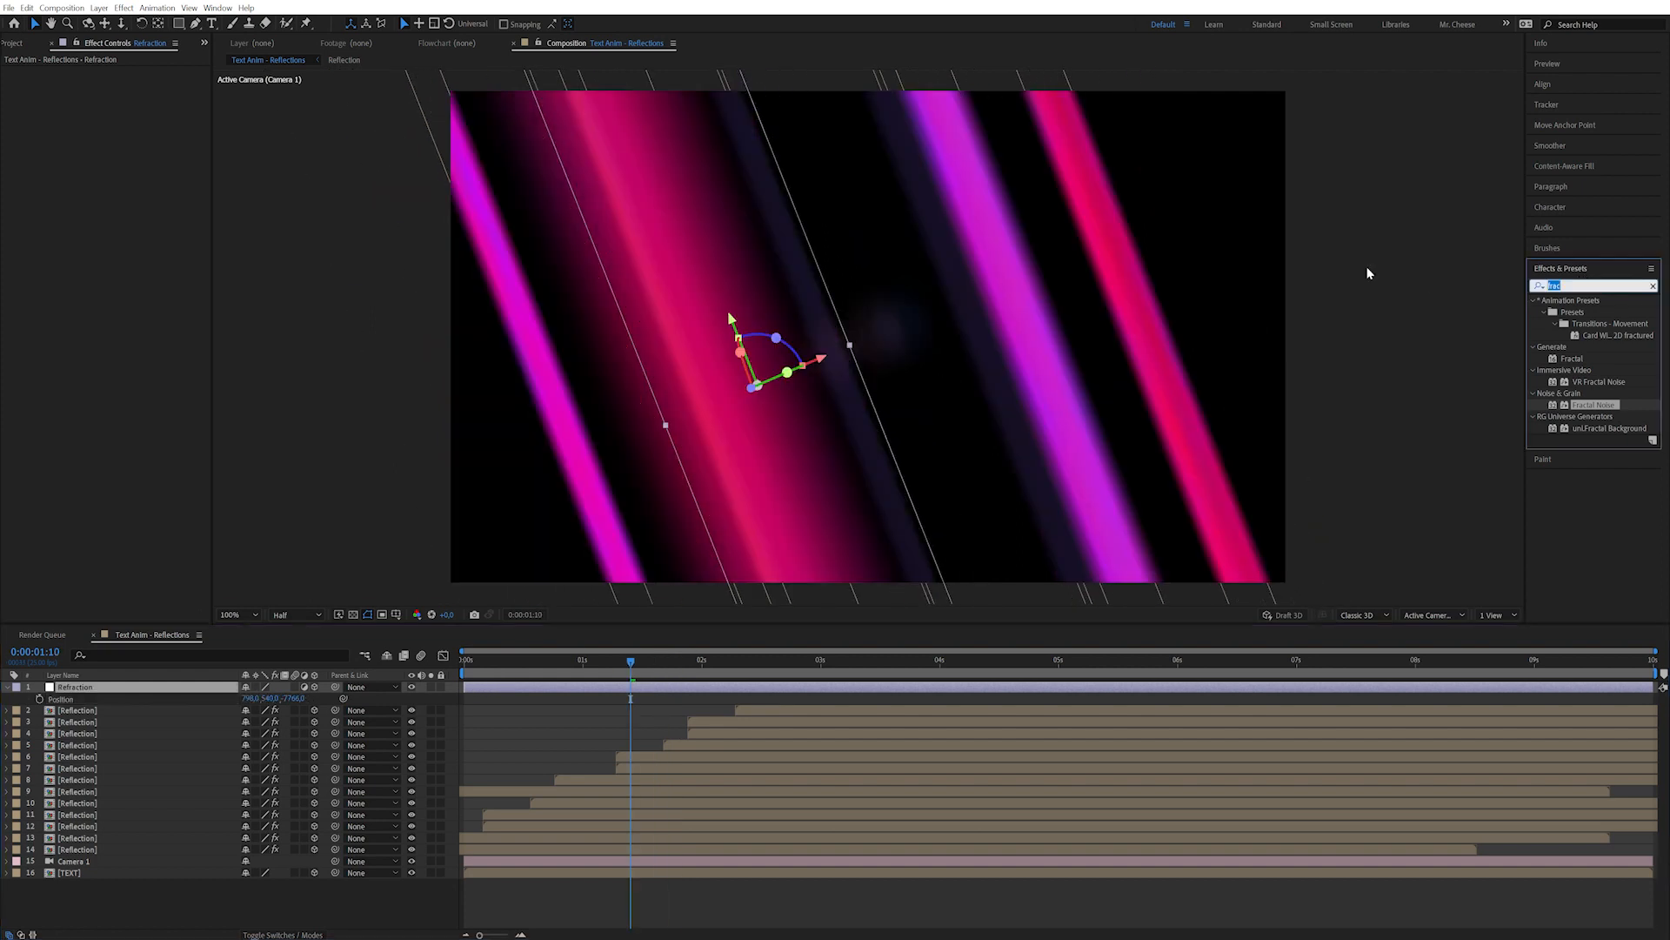
Apply a Transform effect to Refraction with Scale 150, toggling it to compare.
text(tran)
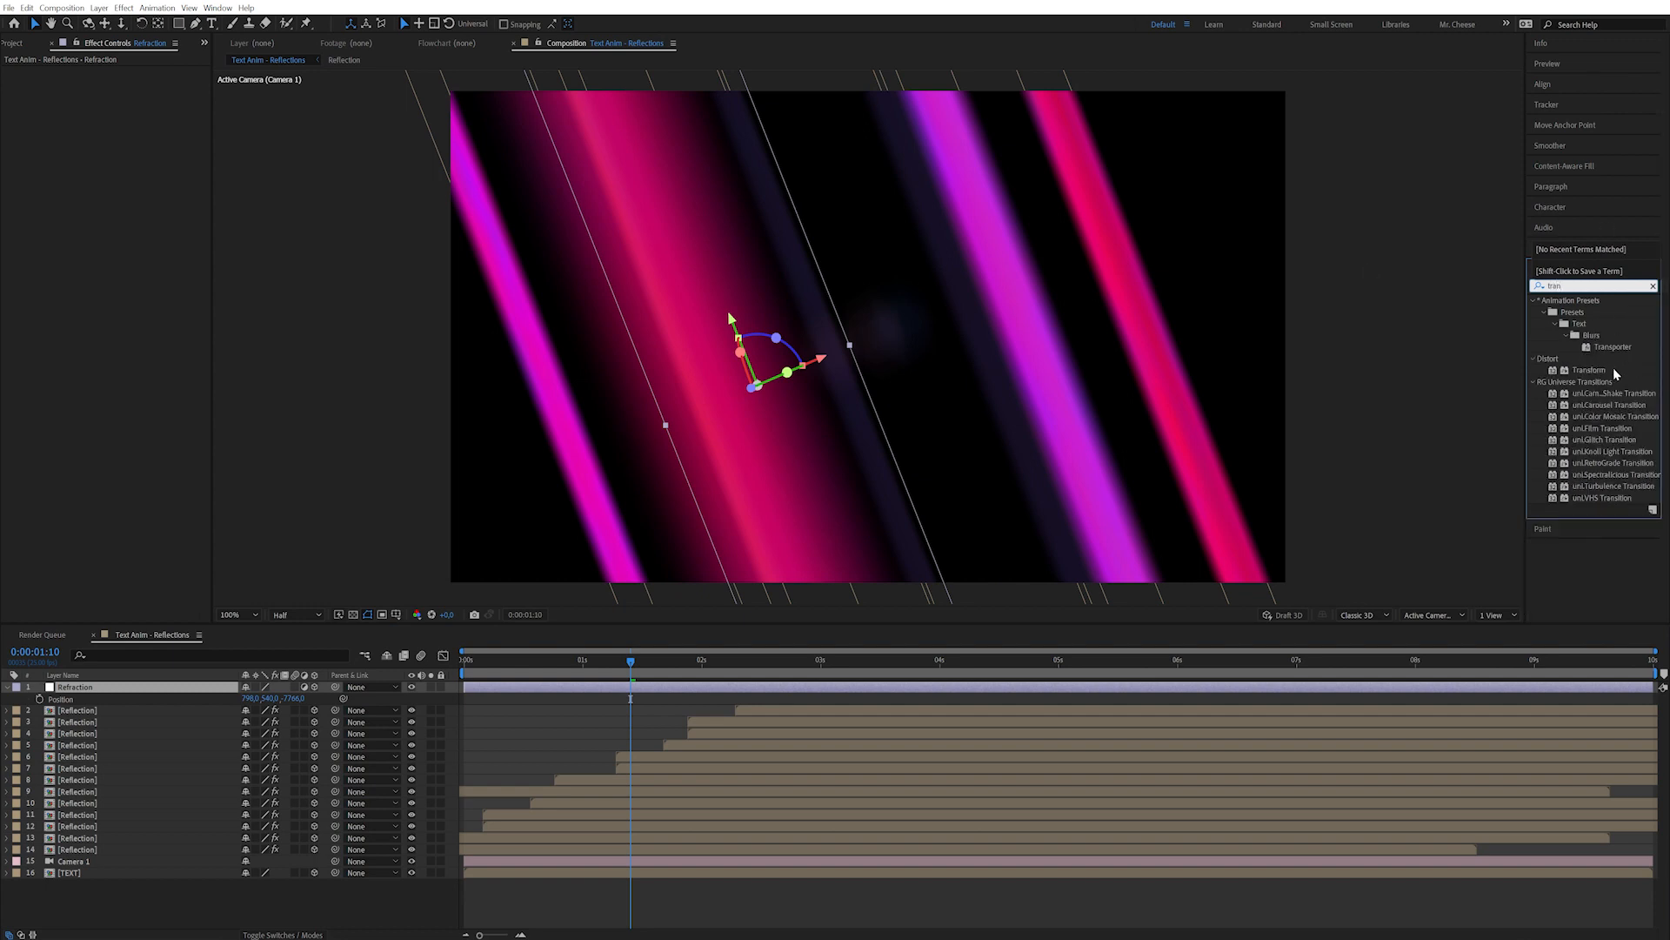
double_click(1589, 369)
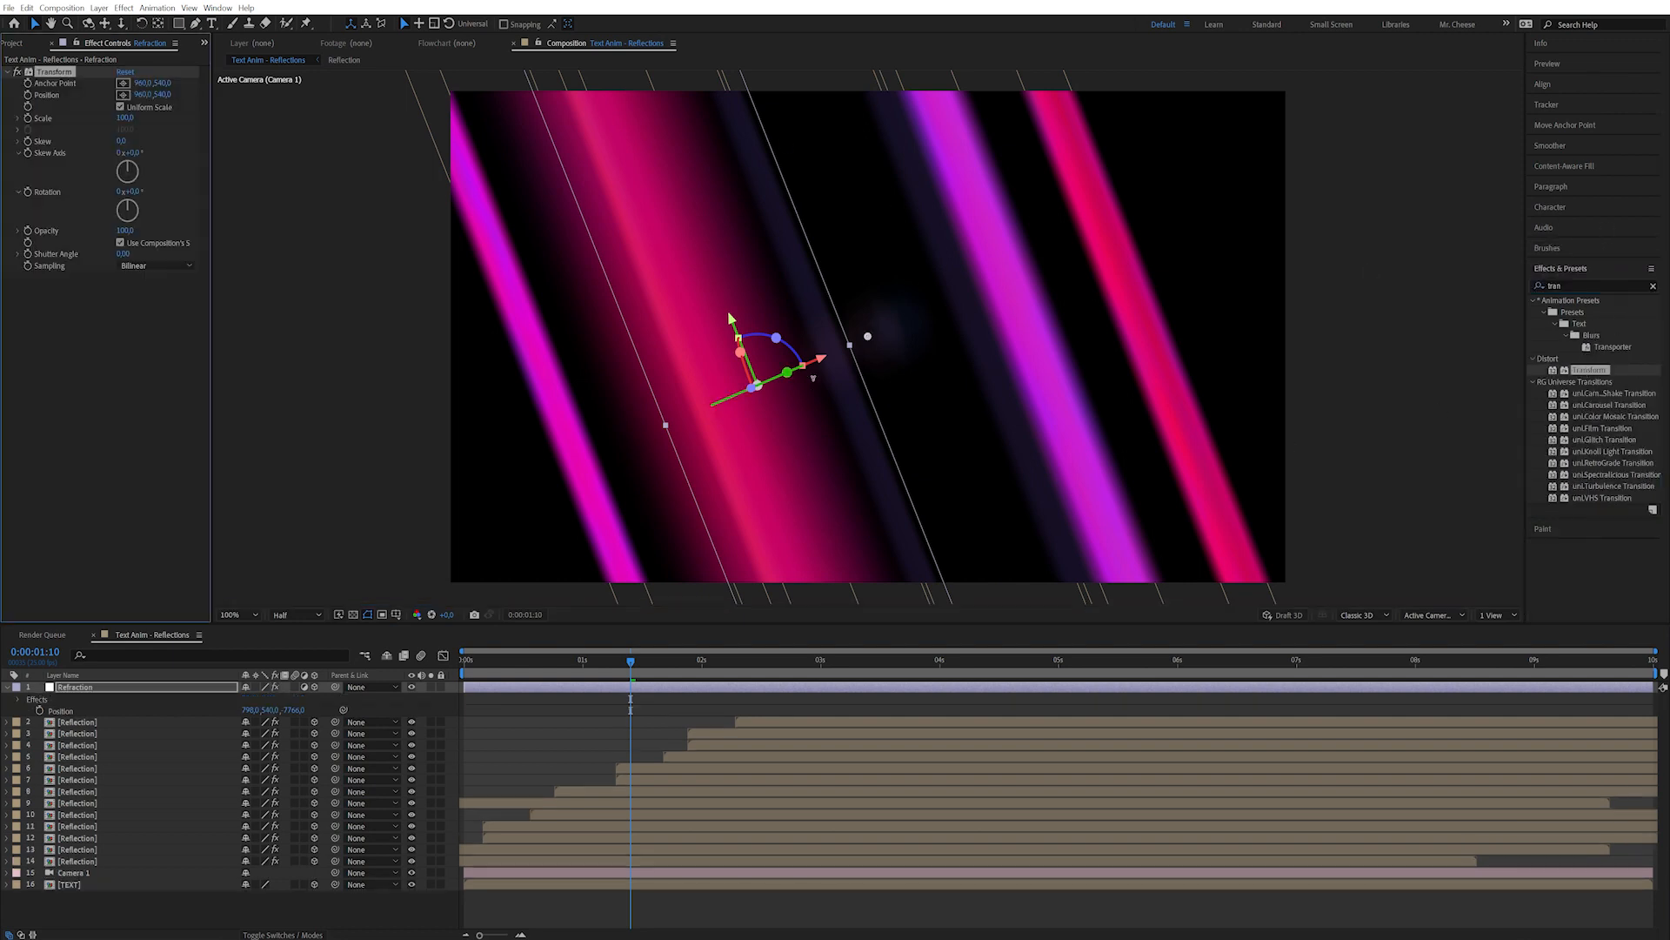
click(125, 117)
text(150)
key(Return)
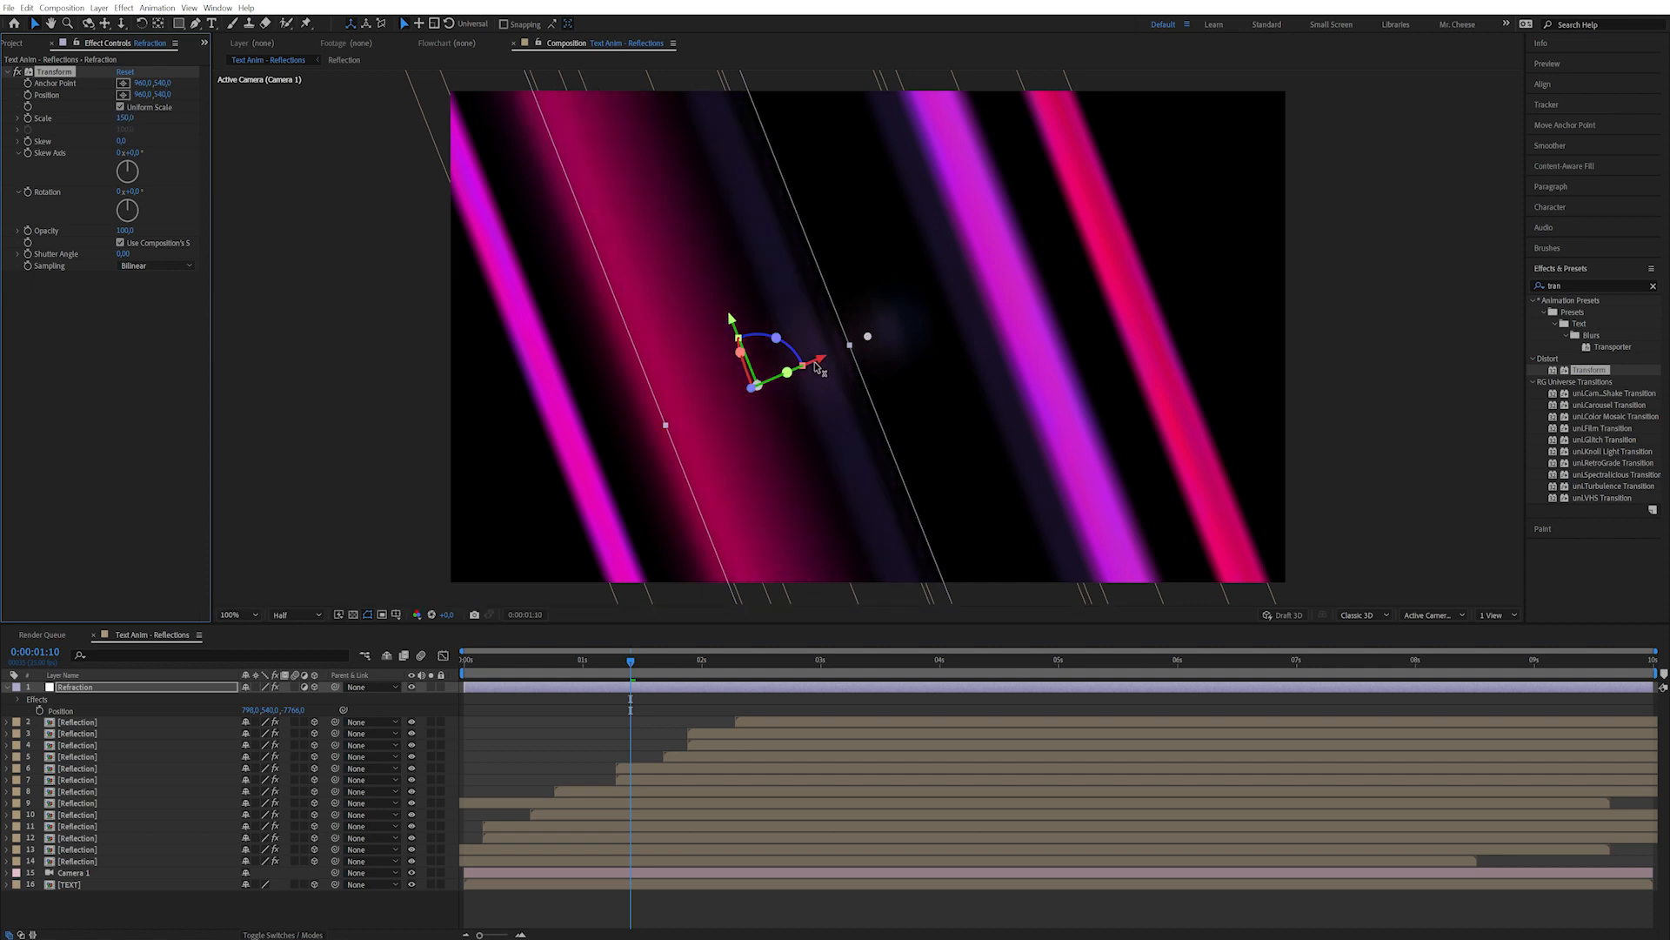
click(18, 72)
click(18, 72)
click(103, 388)
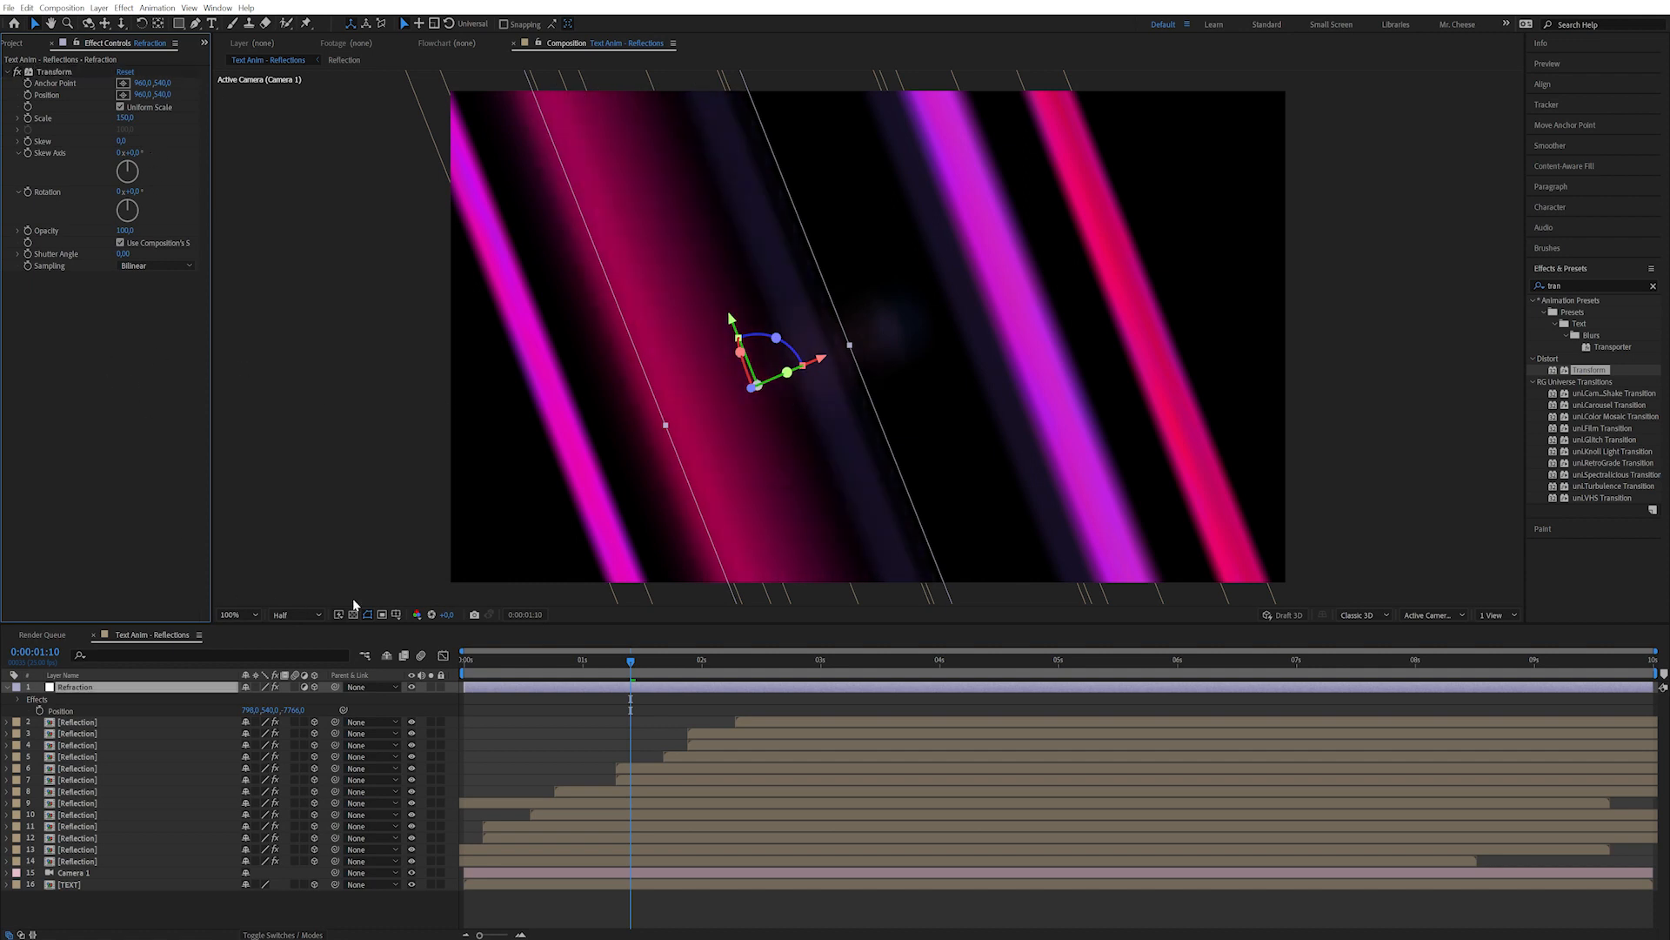
Apply the Exposure effect to the Refraction layer.
drag(1571, 285, 1319, 261)
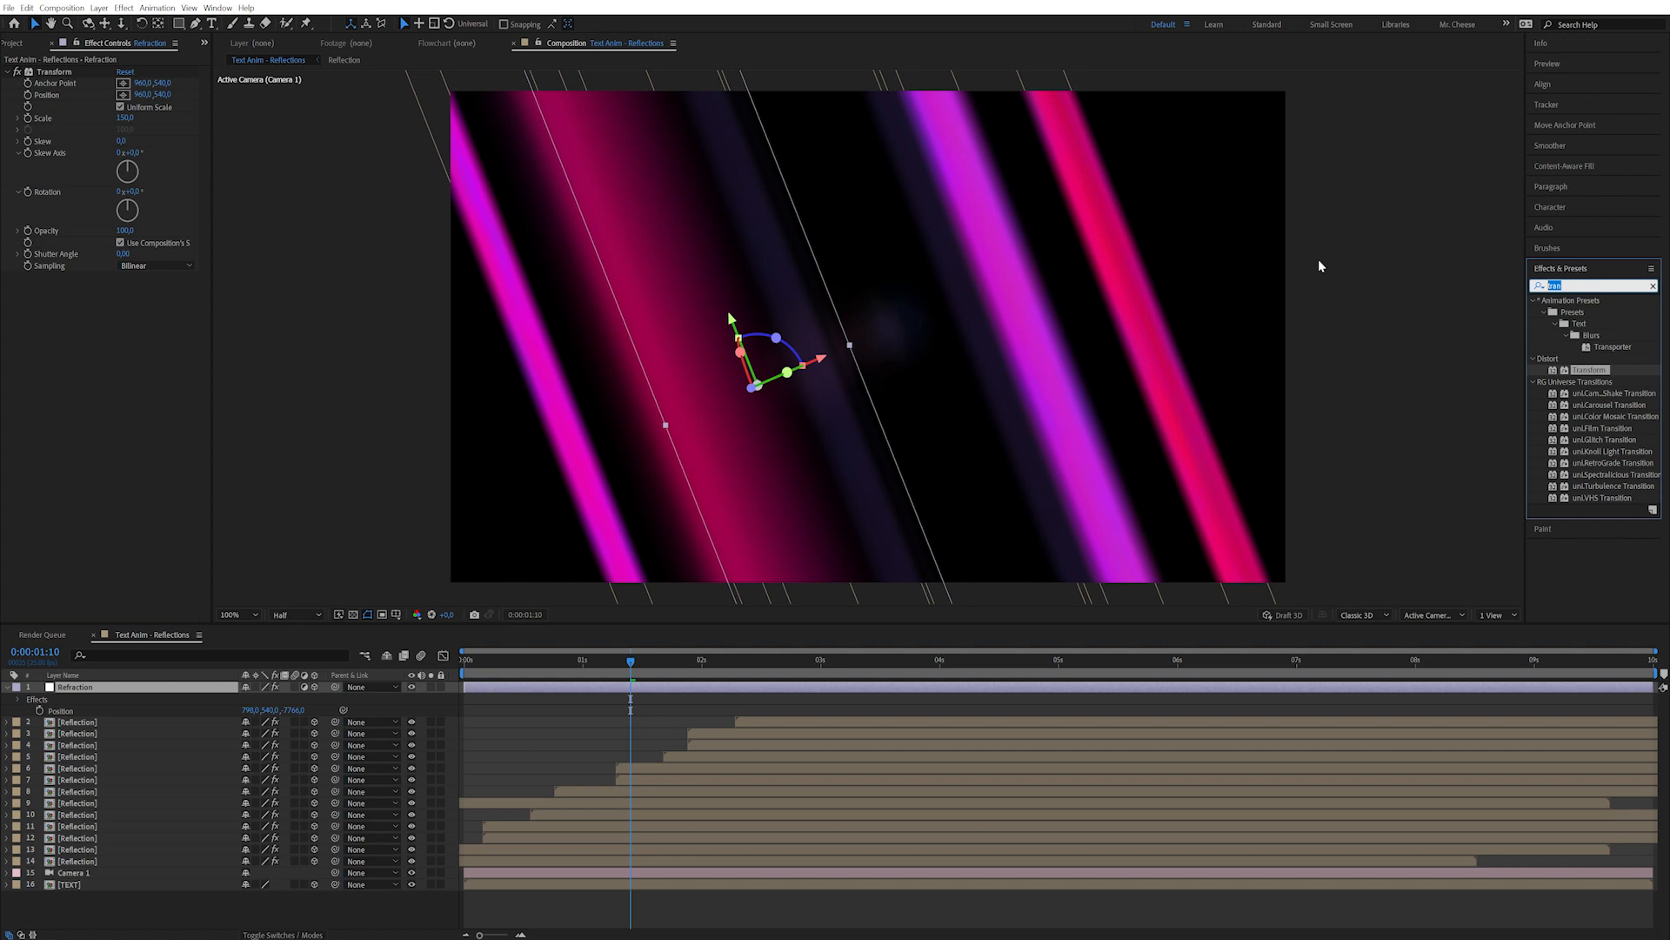
text(expo)
double_click(1587, 440)
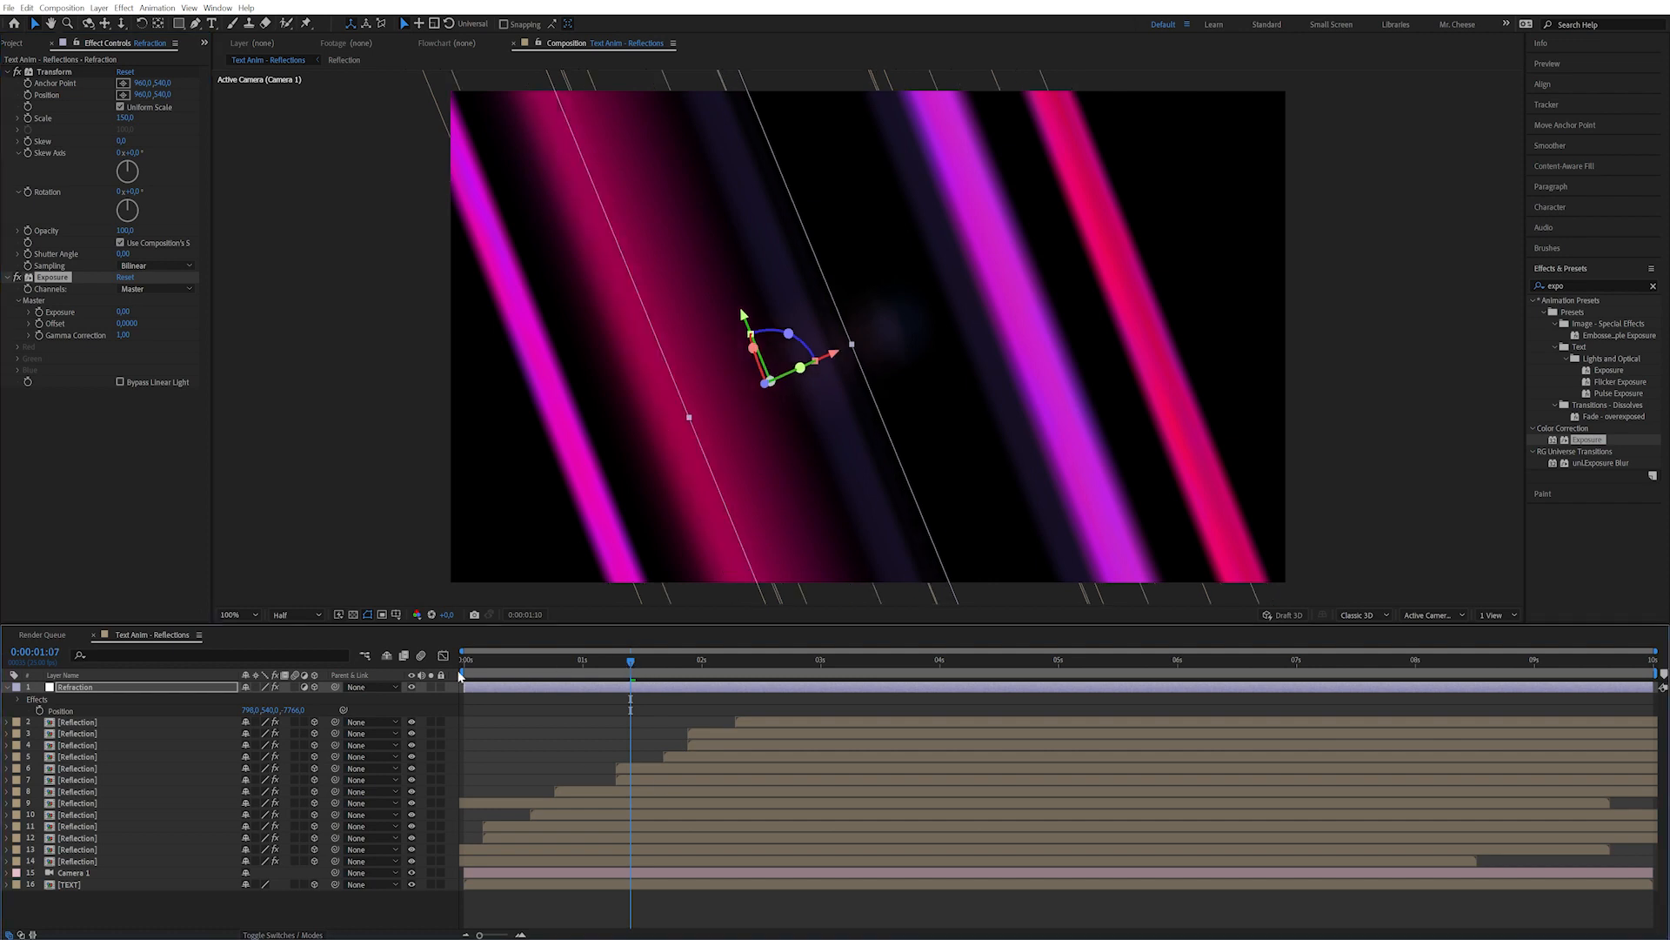
key(Home)
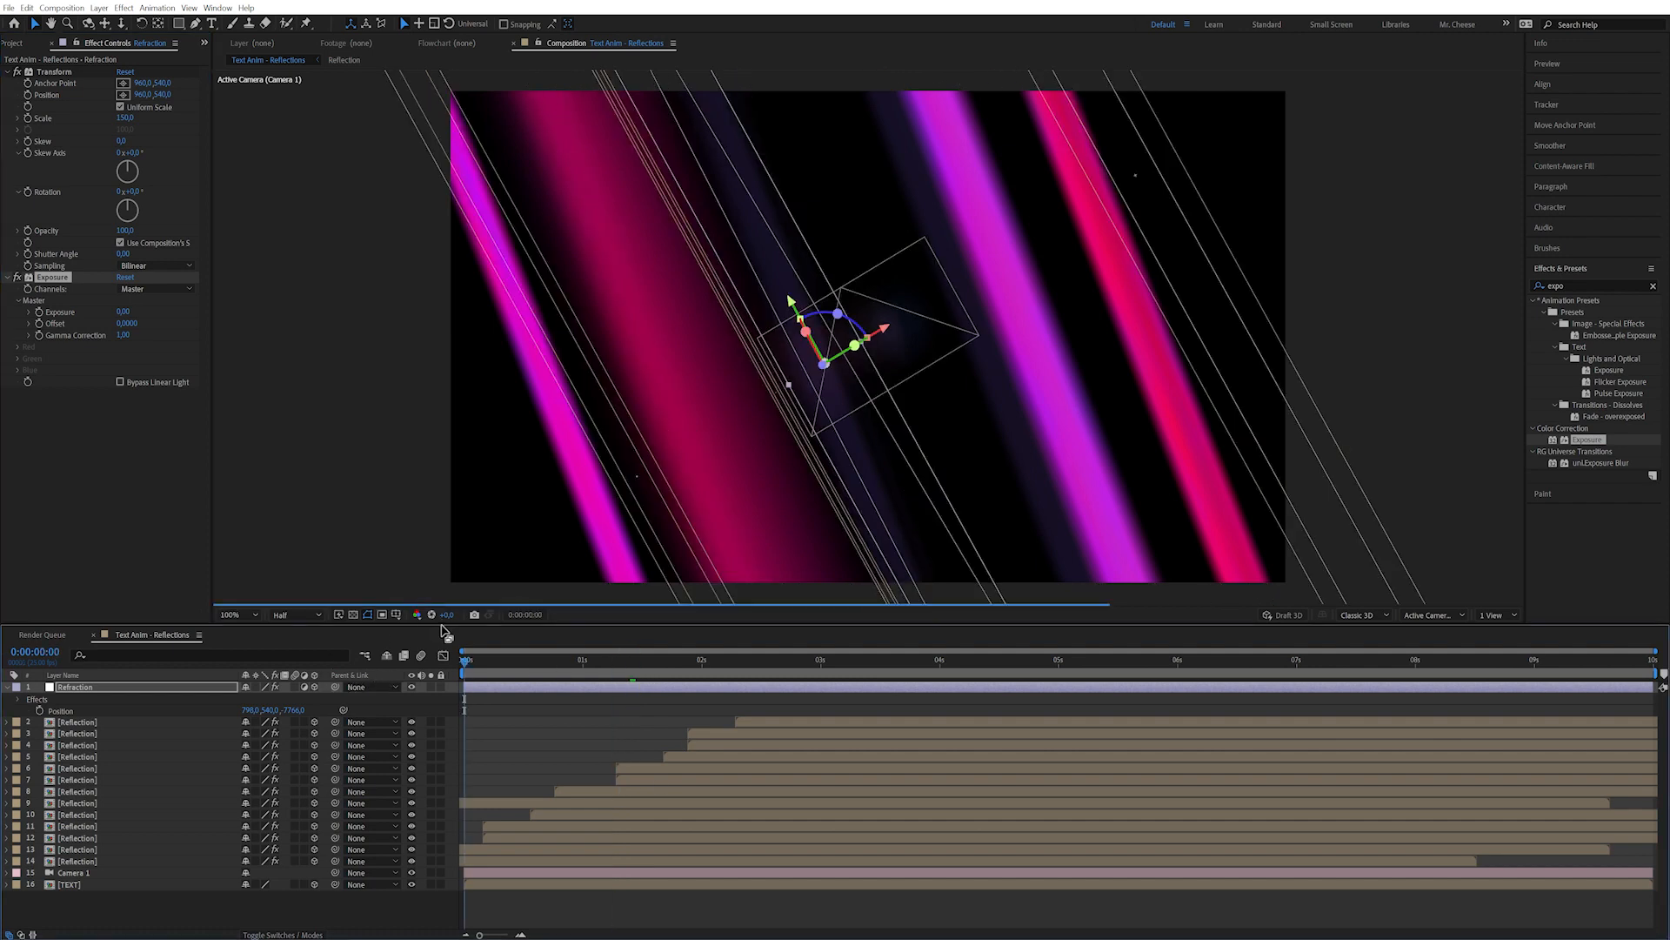
Keyframe Refraction's Y Rotation from 90° at the start to -90° at 2 seconds.
key(r)
click(40, 722)
click(256, 721)
text(90)
key(Return)
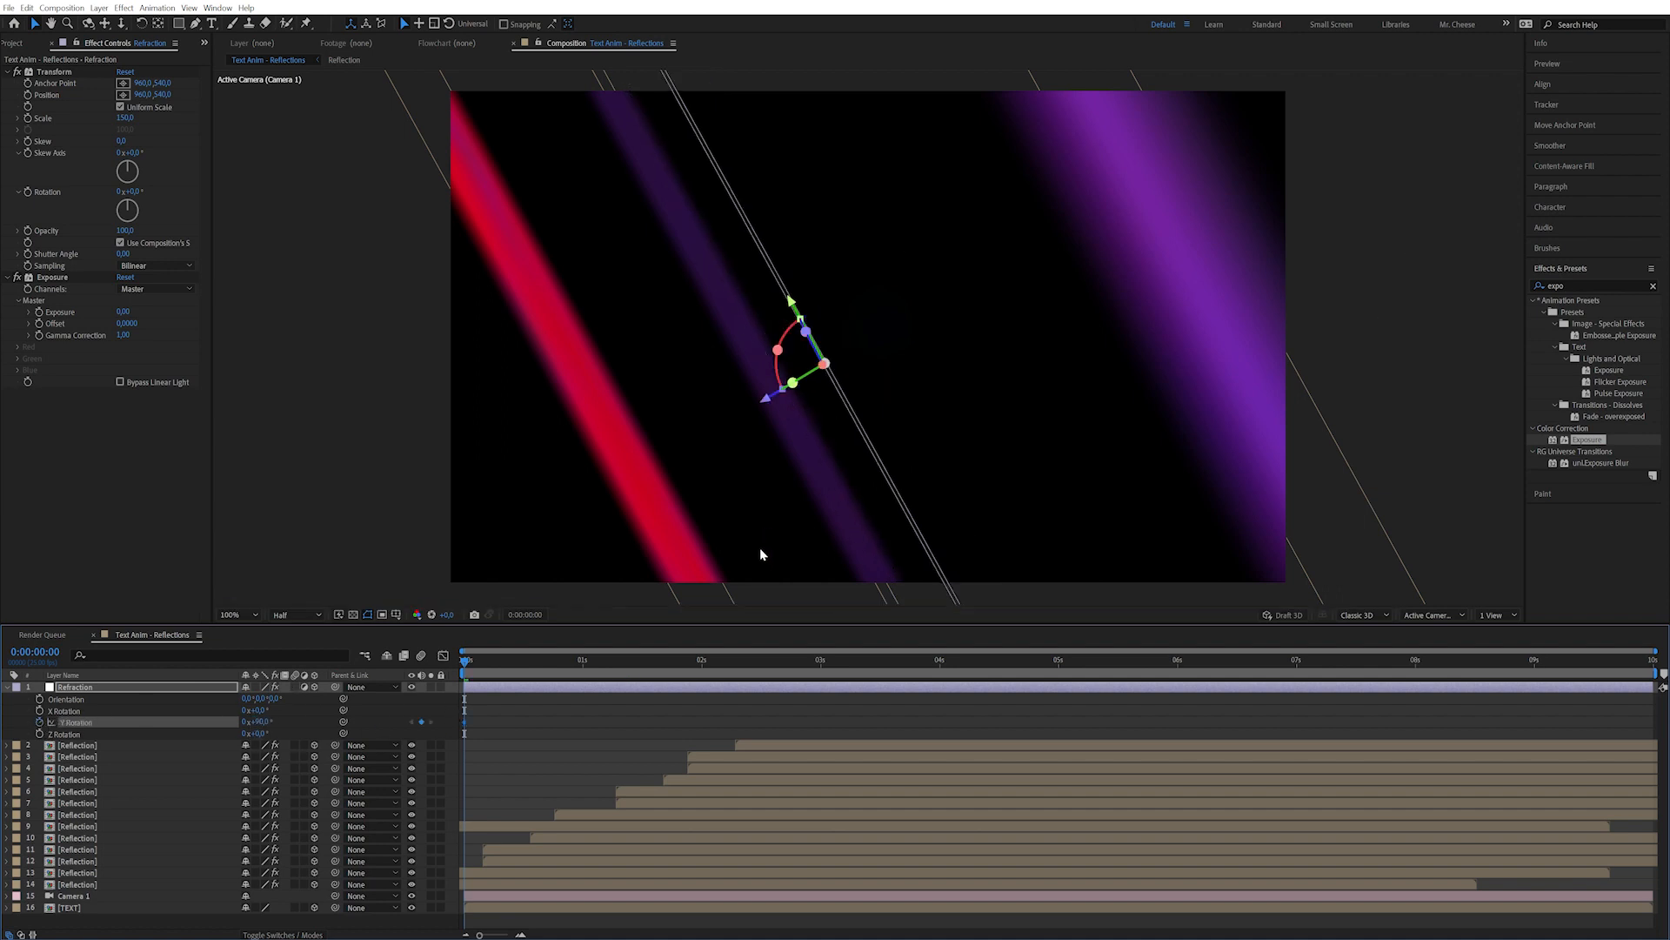
click(702, 661)
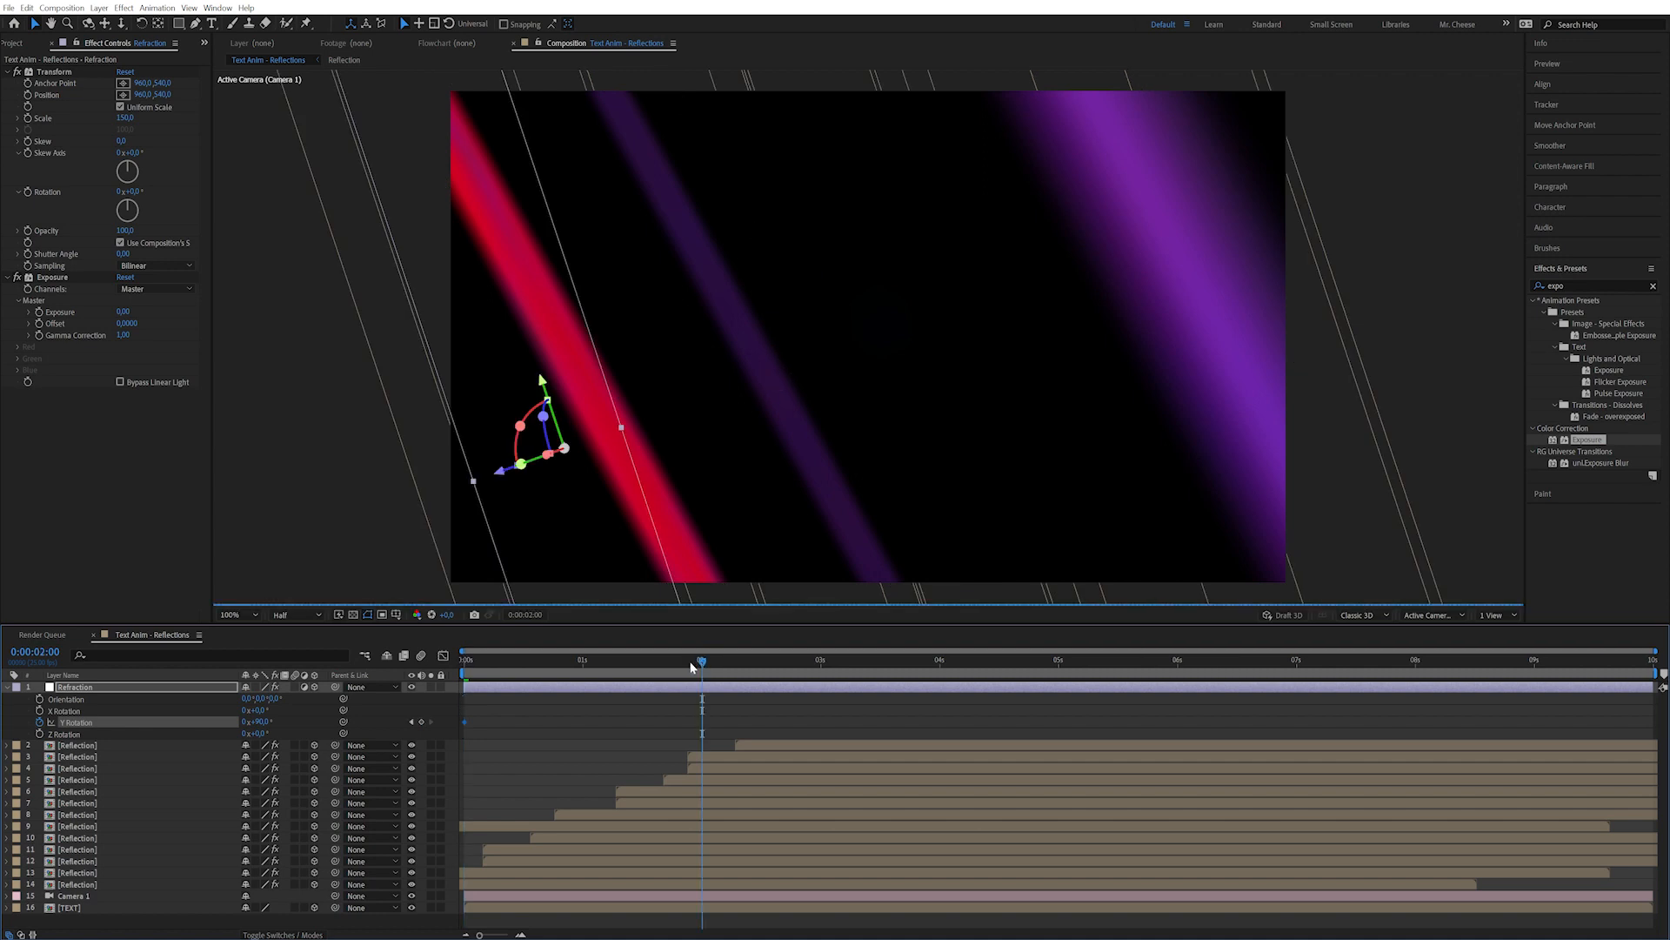
click(260, 722)
text(-90)
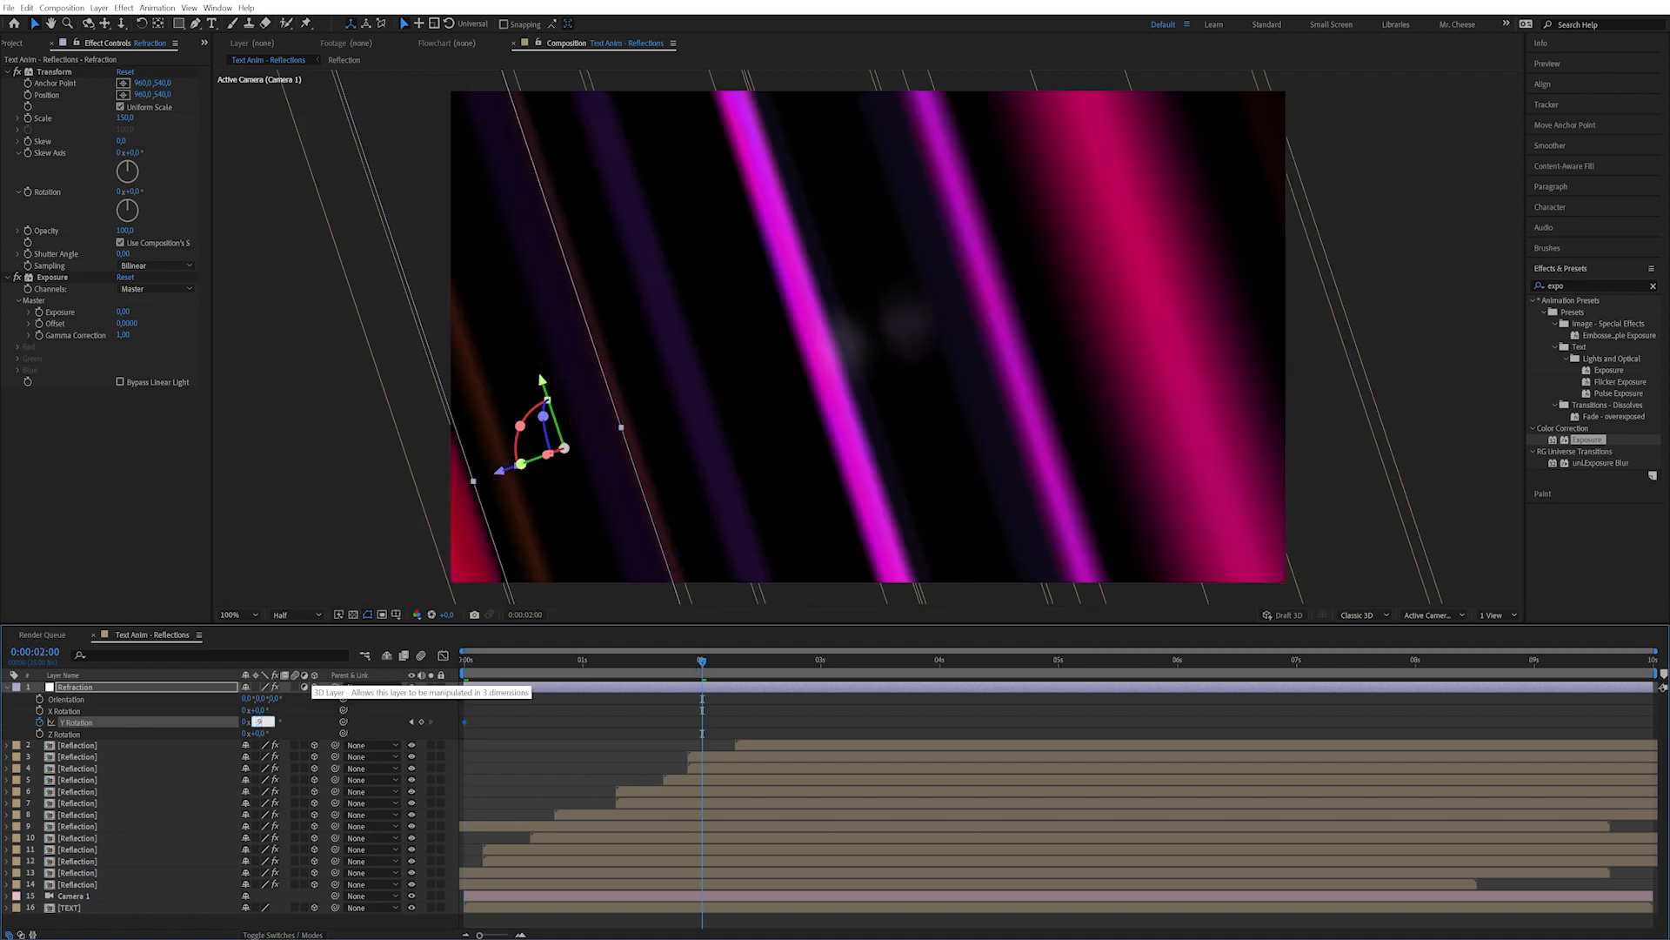
key(Return)
drag(541, 661, 325, 689)
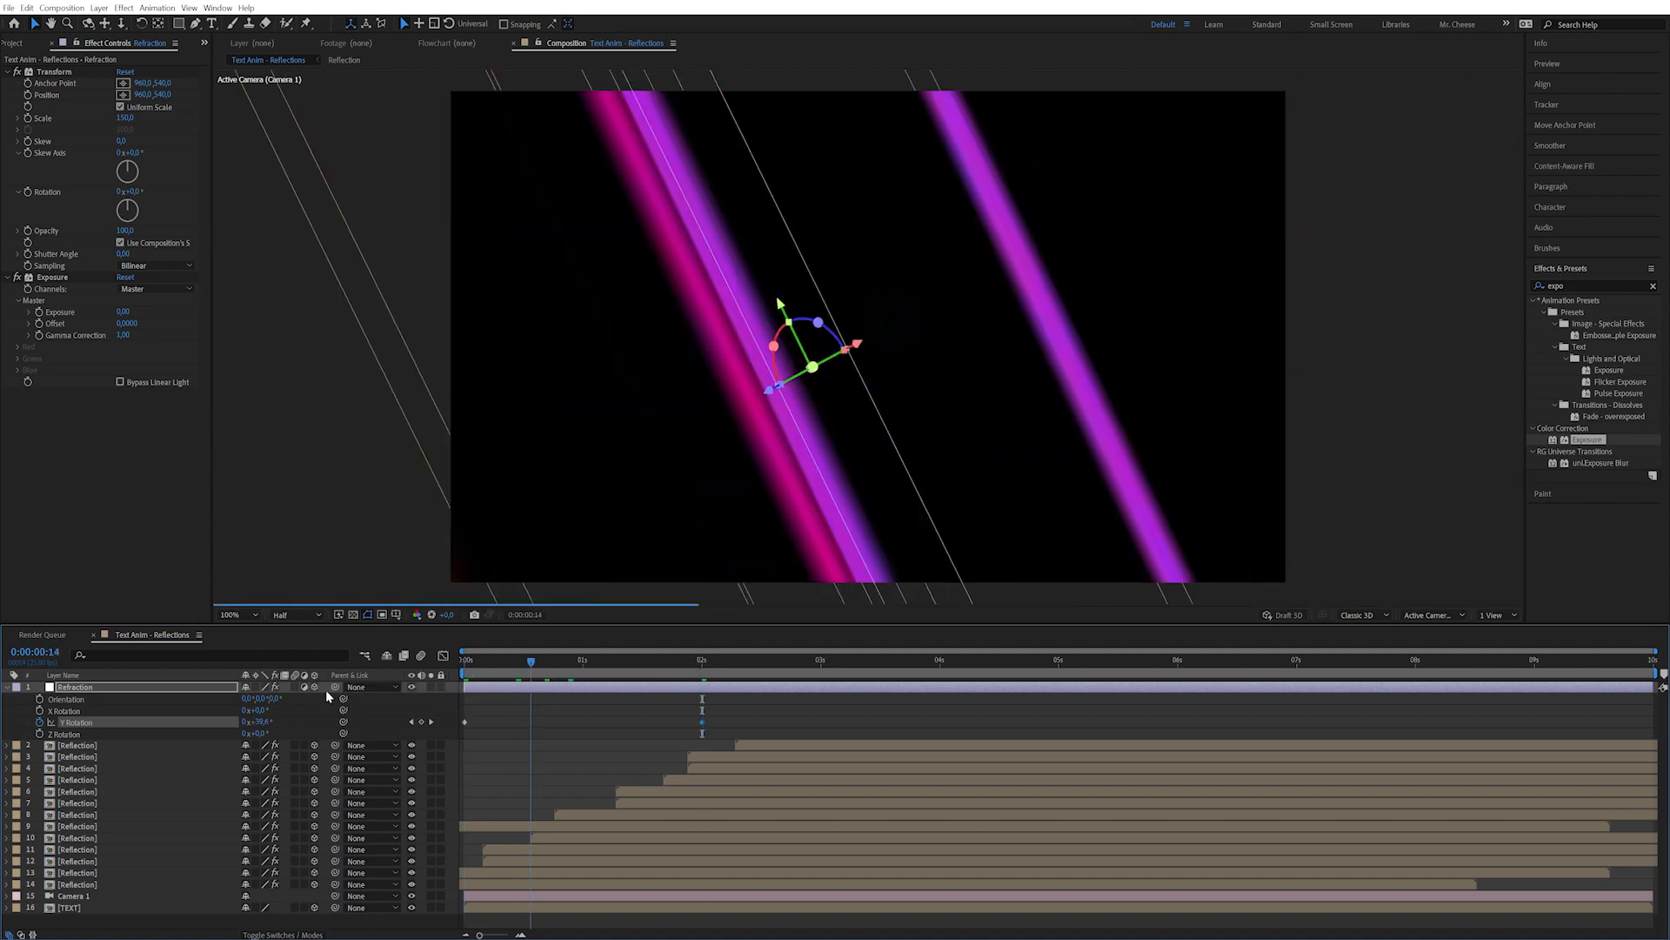
click(146, 475)
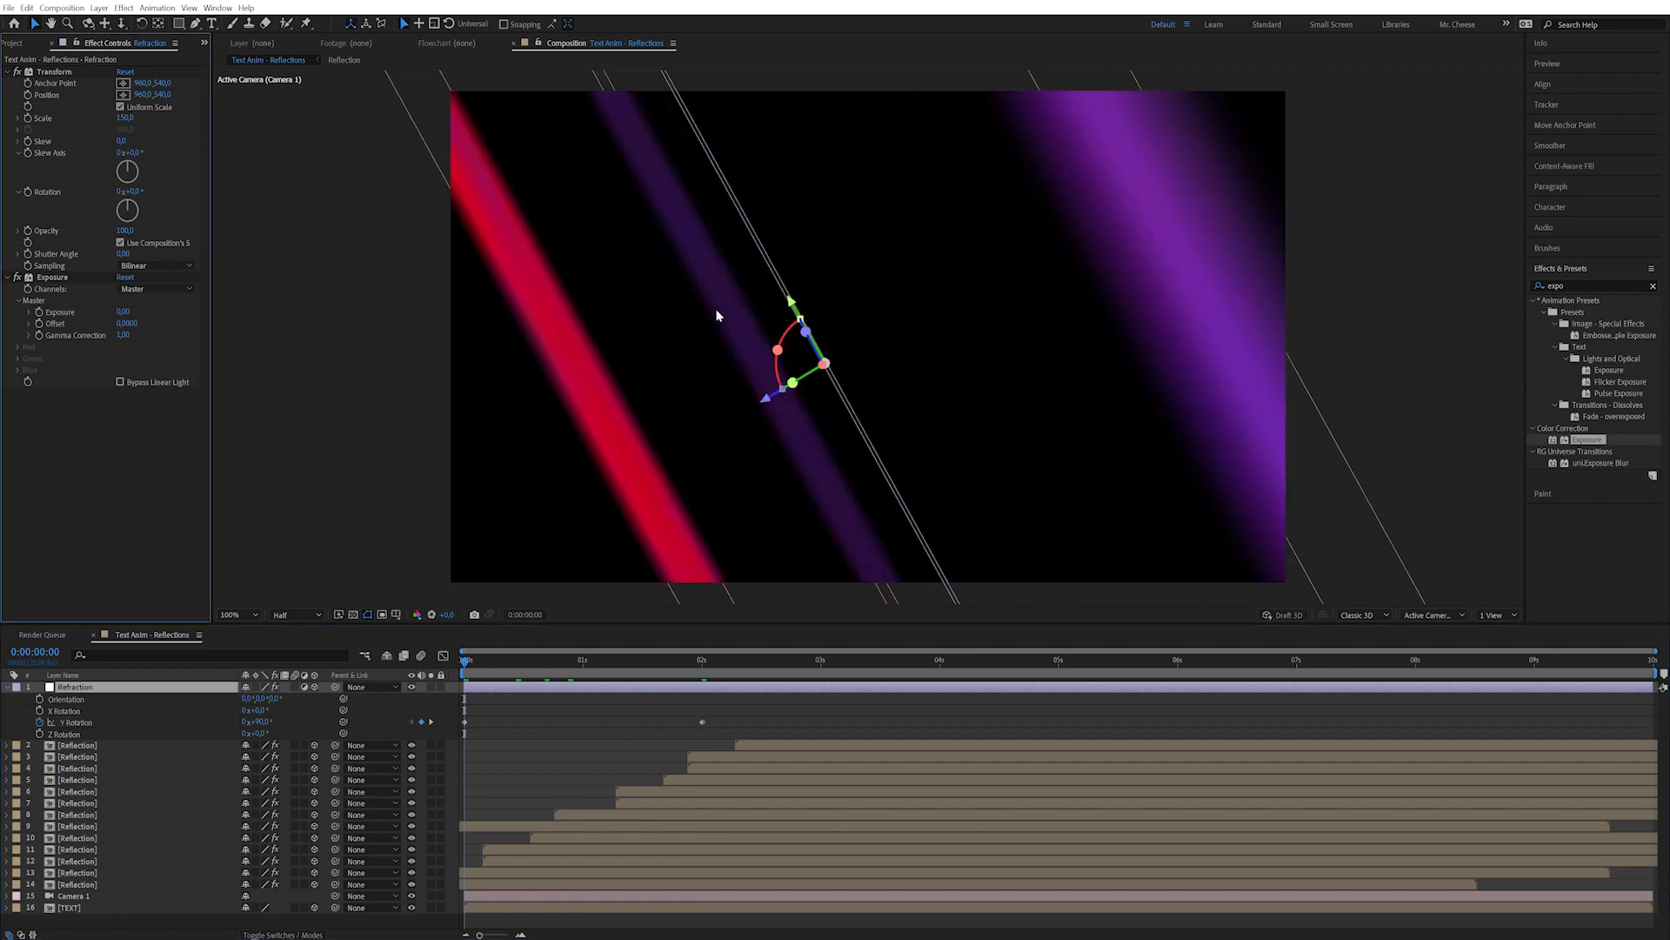
Keyframe Exposure Gamma Correction at 2 seconds and set it to 3 at 0:00:00:15.
click(40, 359)
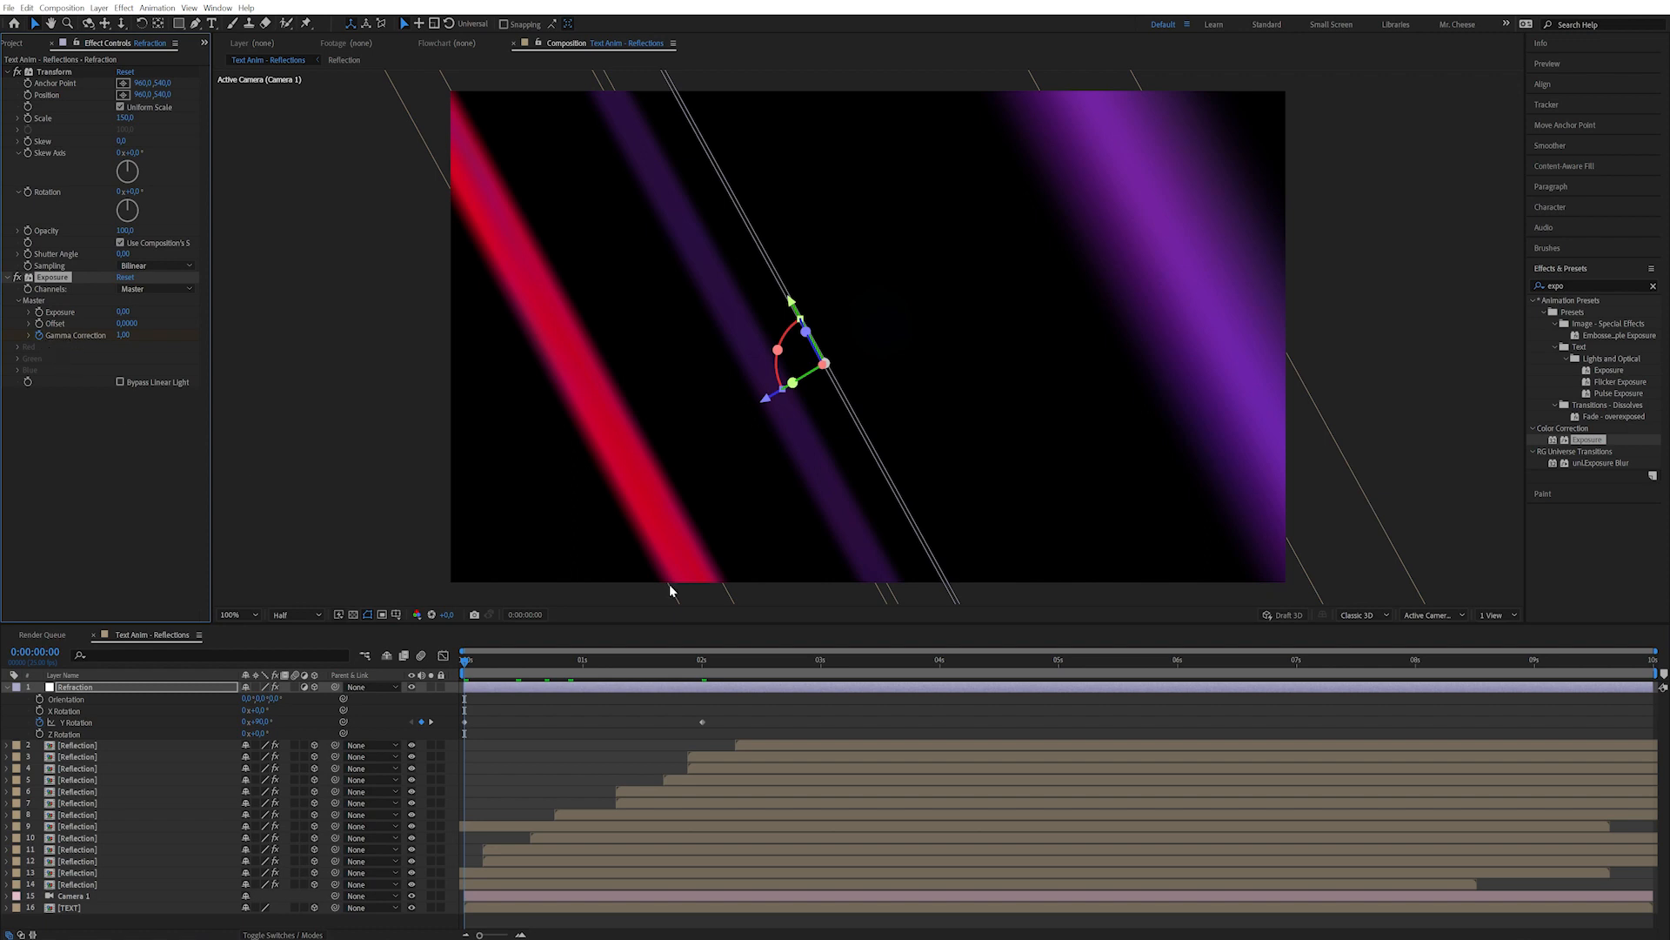
click(703, 663)
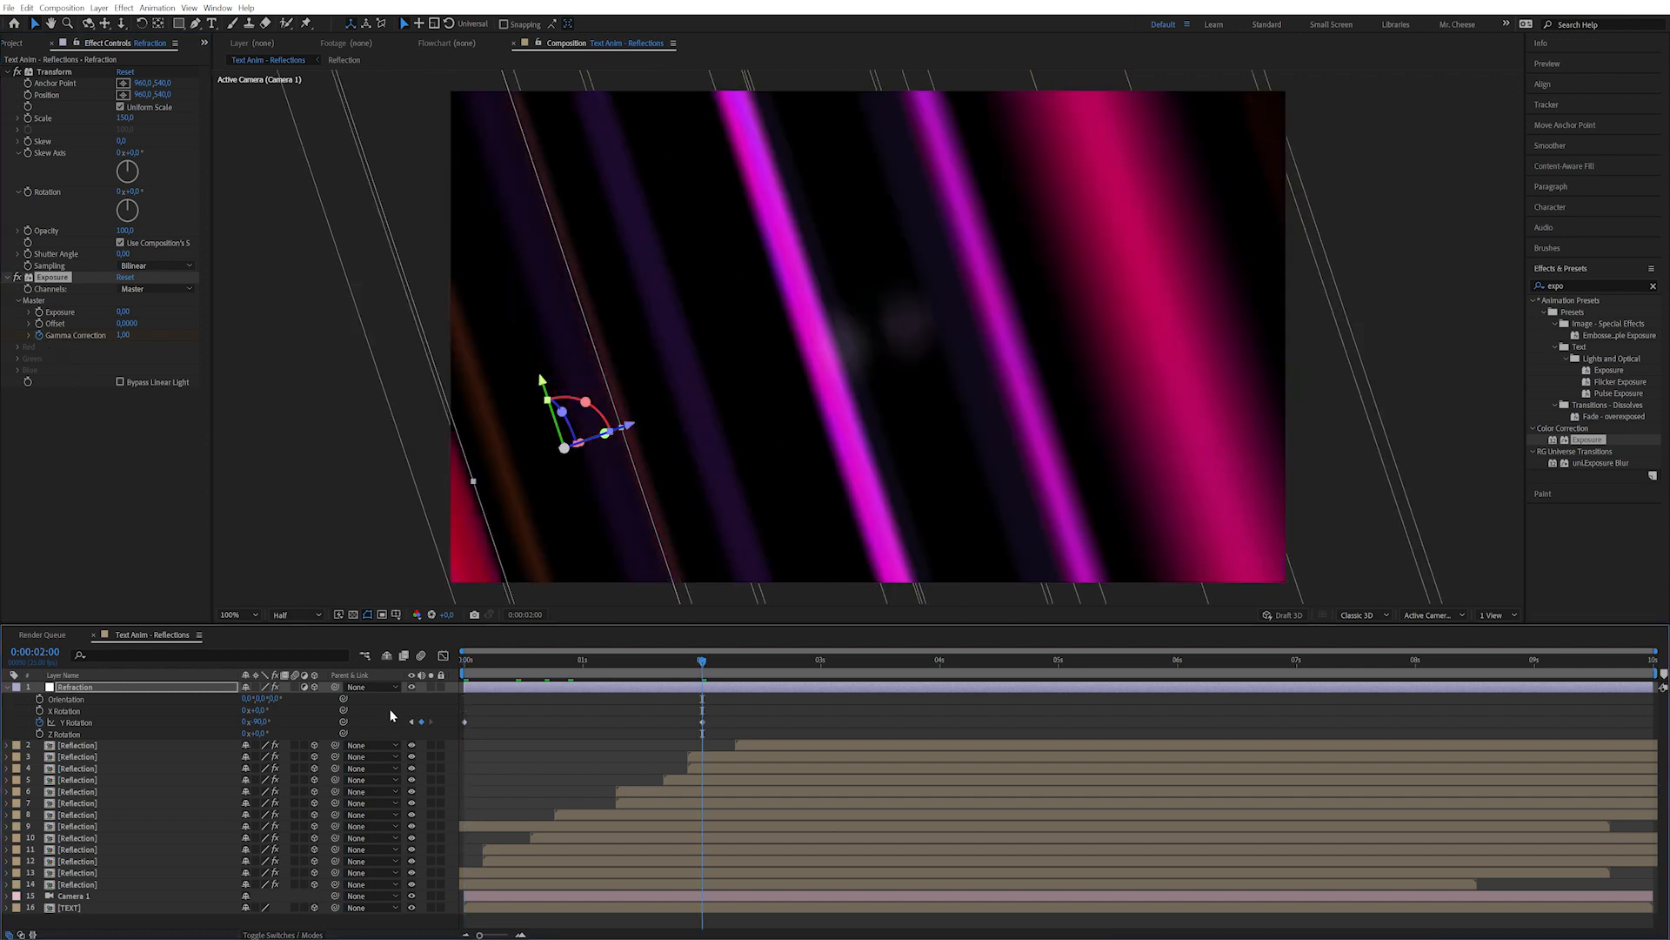
key(u)
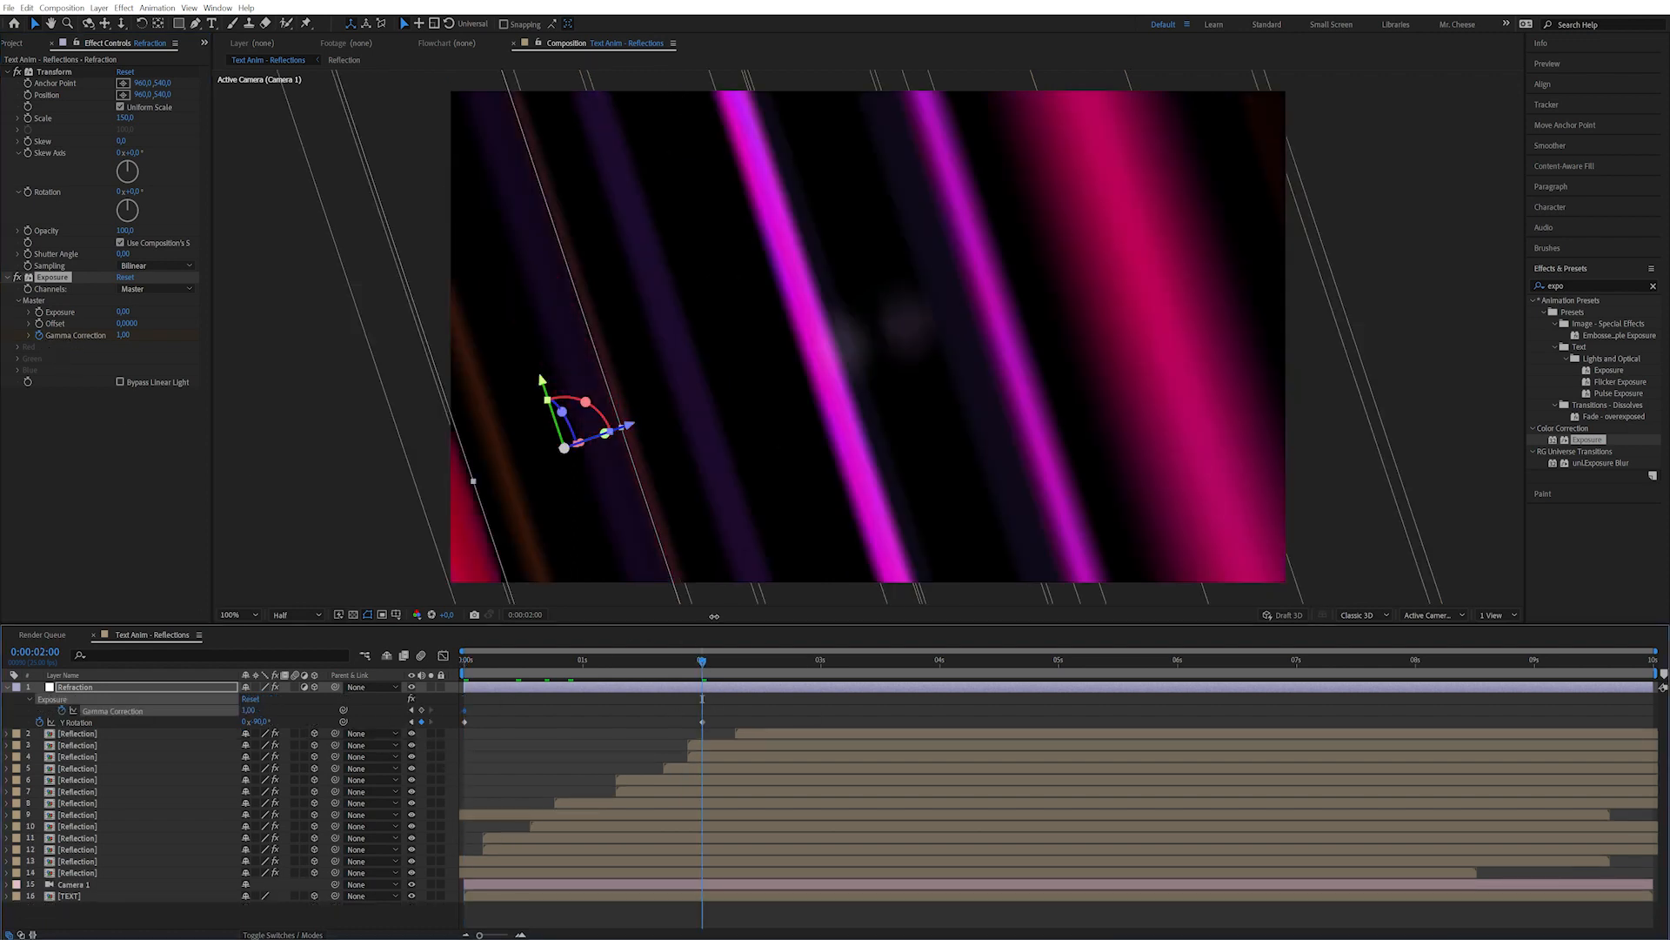
click(421, 710)
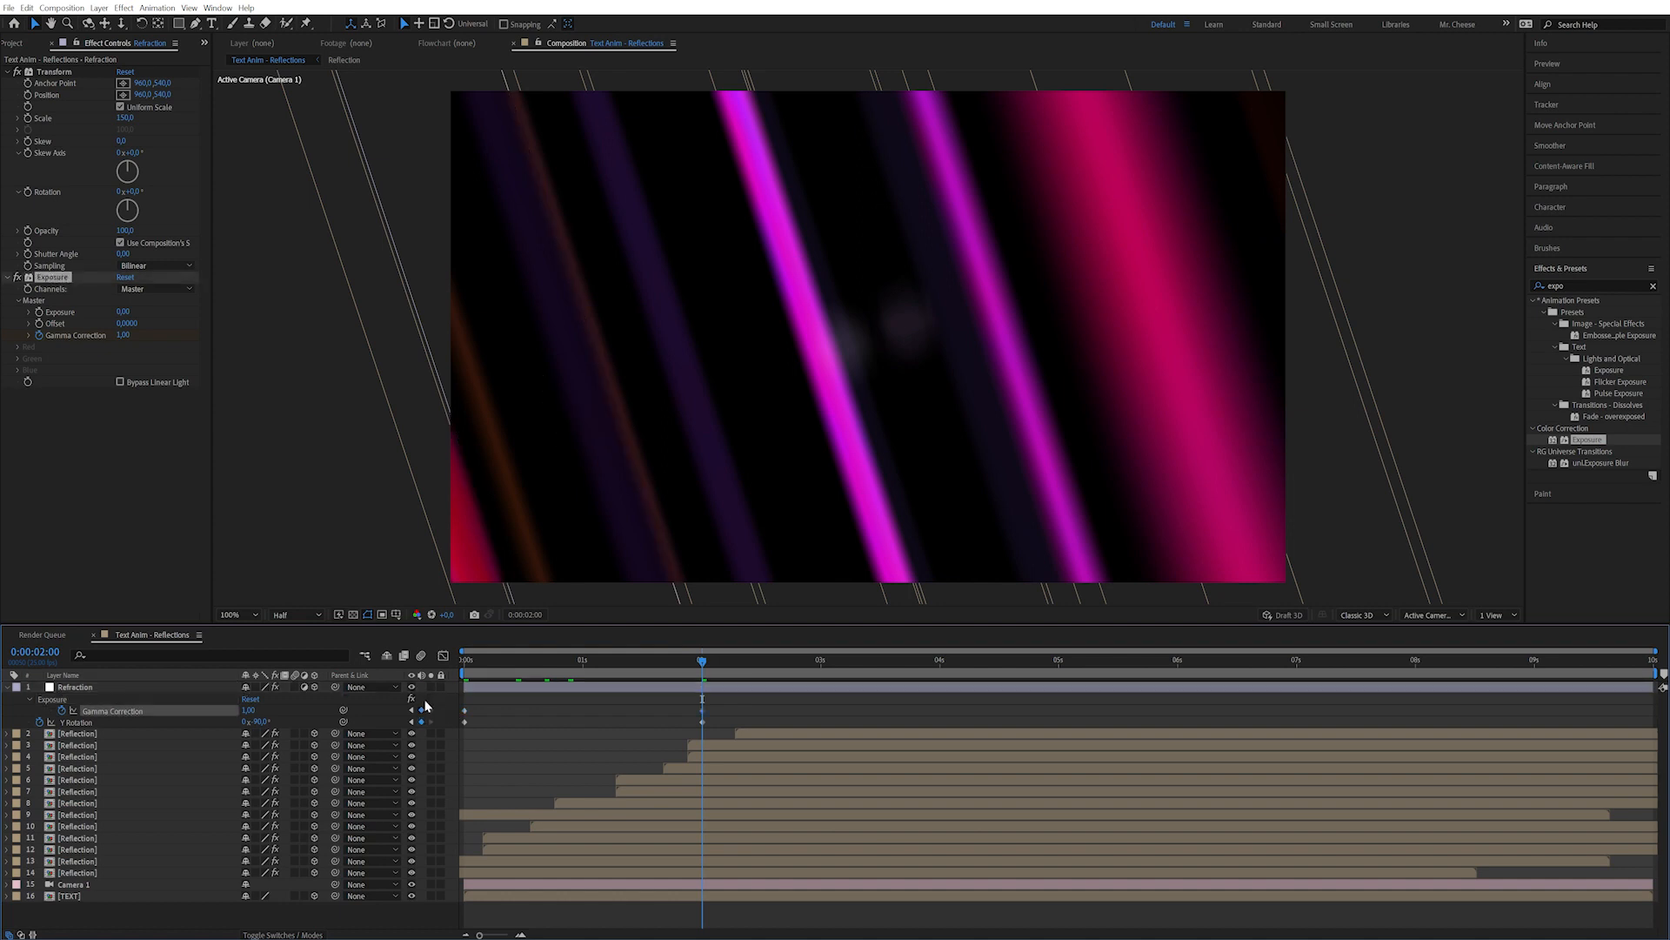
click(535, 663)
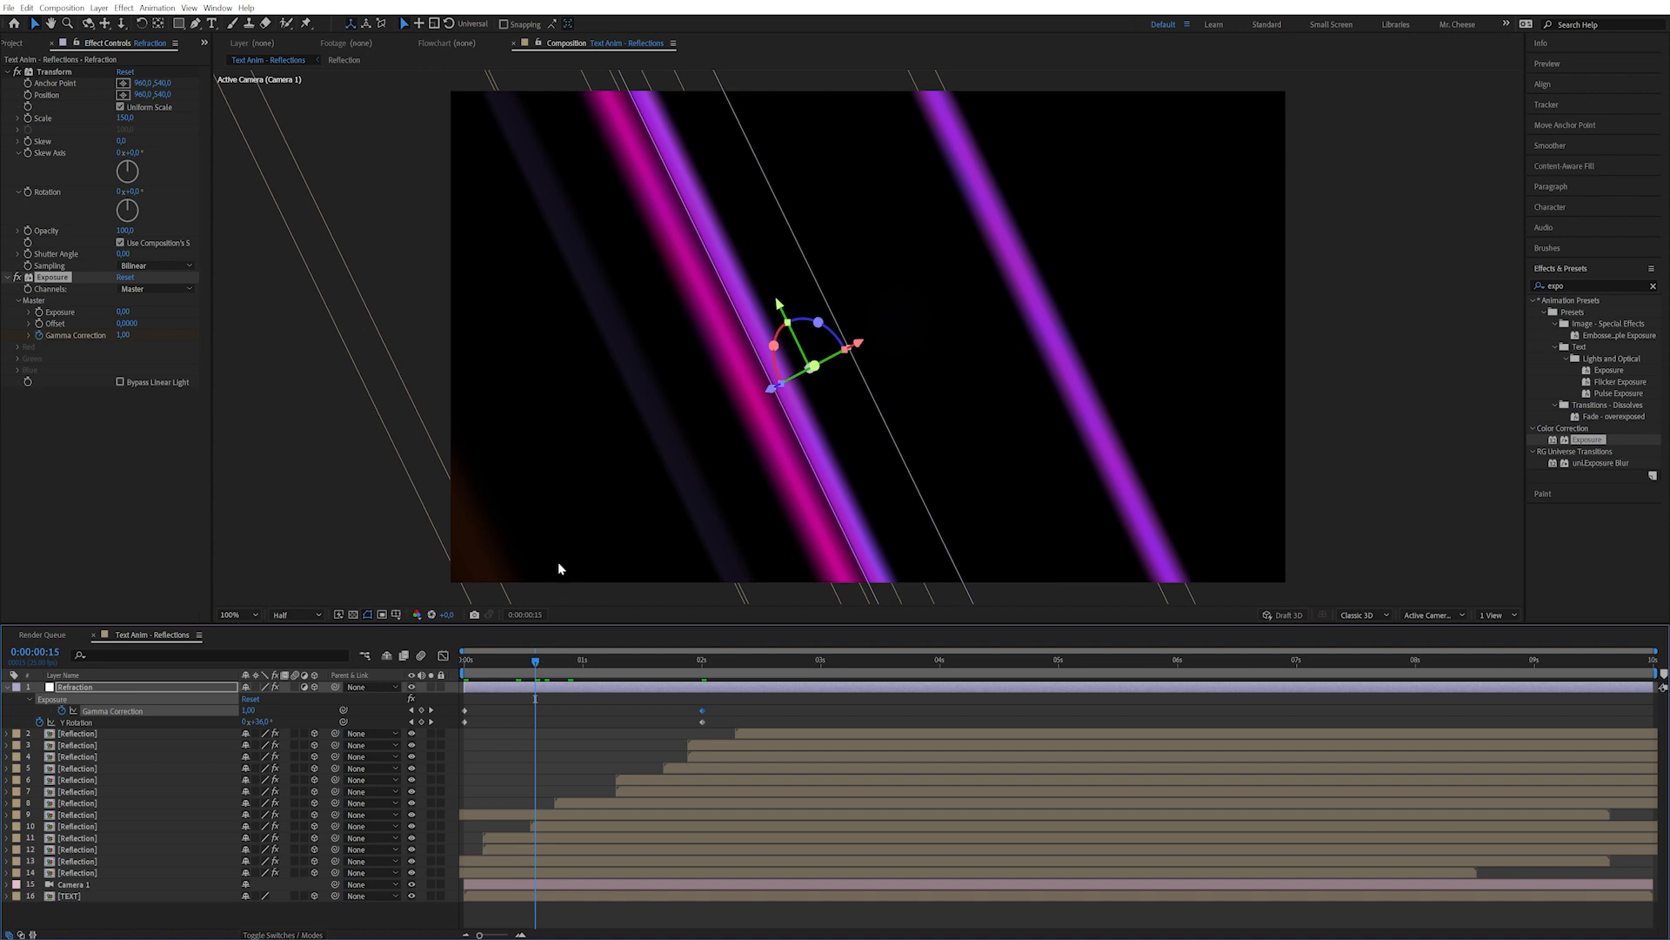
click(249, 710)
text(3)
click(291, 709)
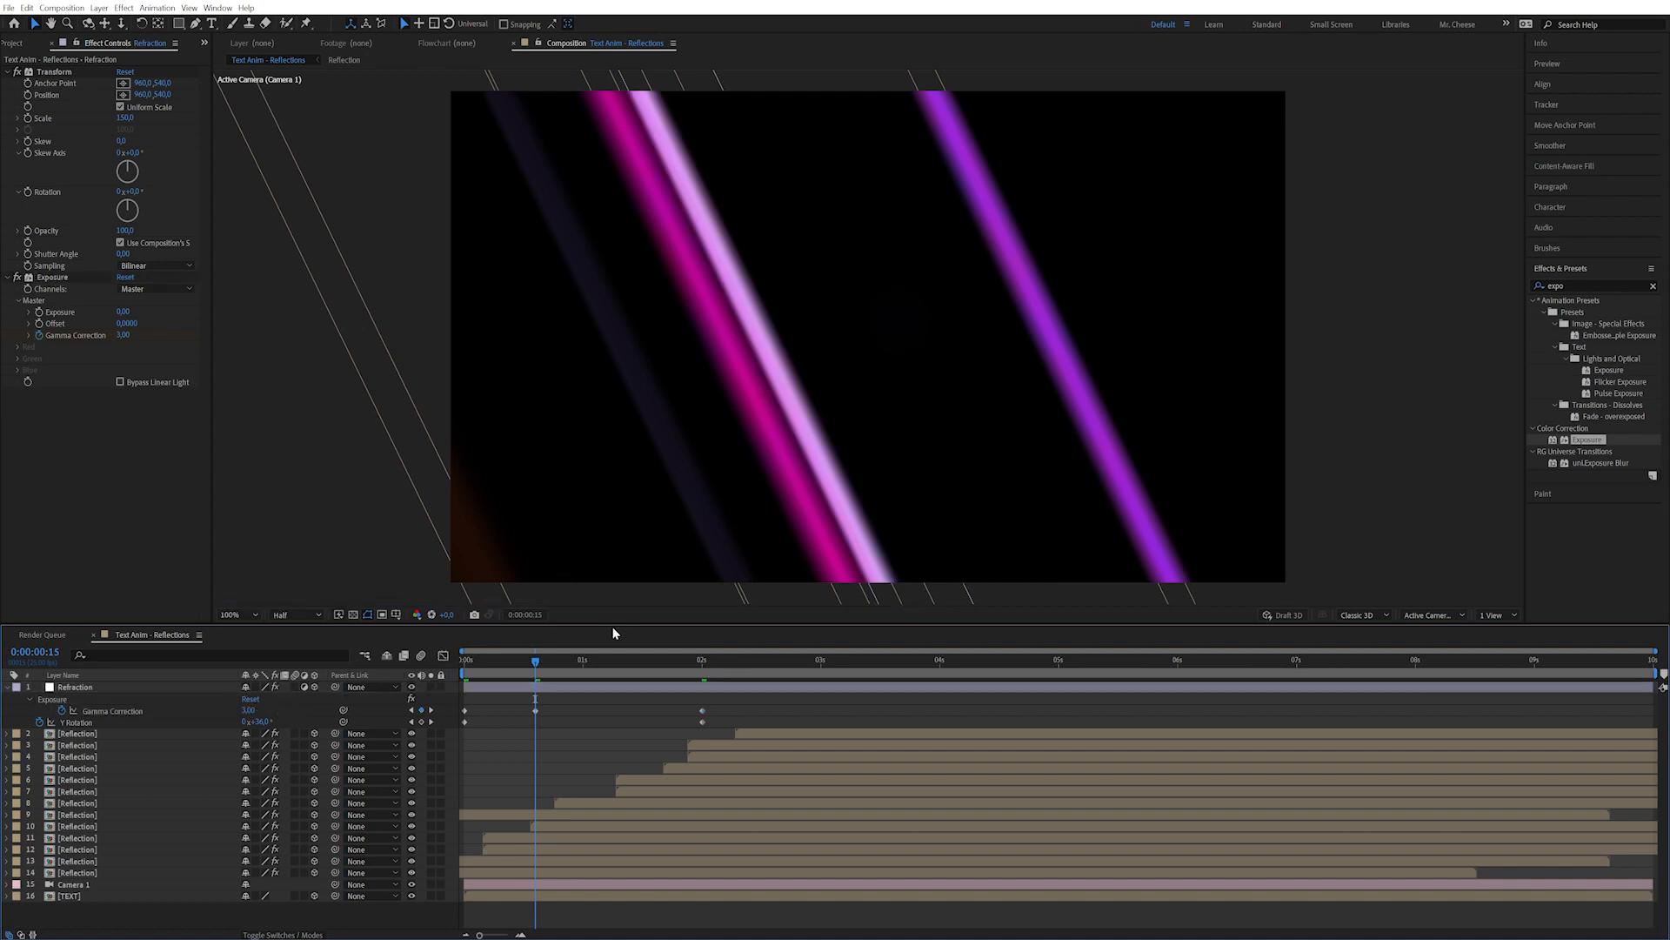
drag(572, 660, 627, 662)
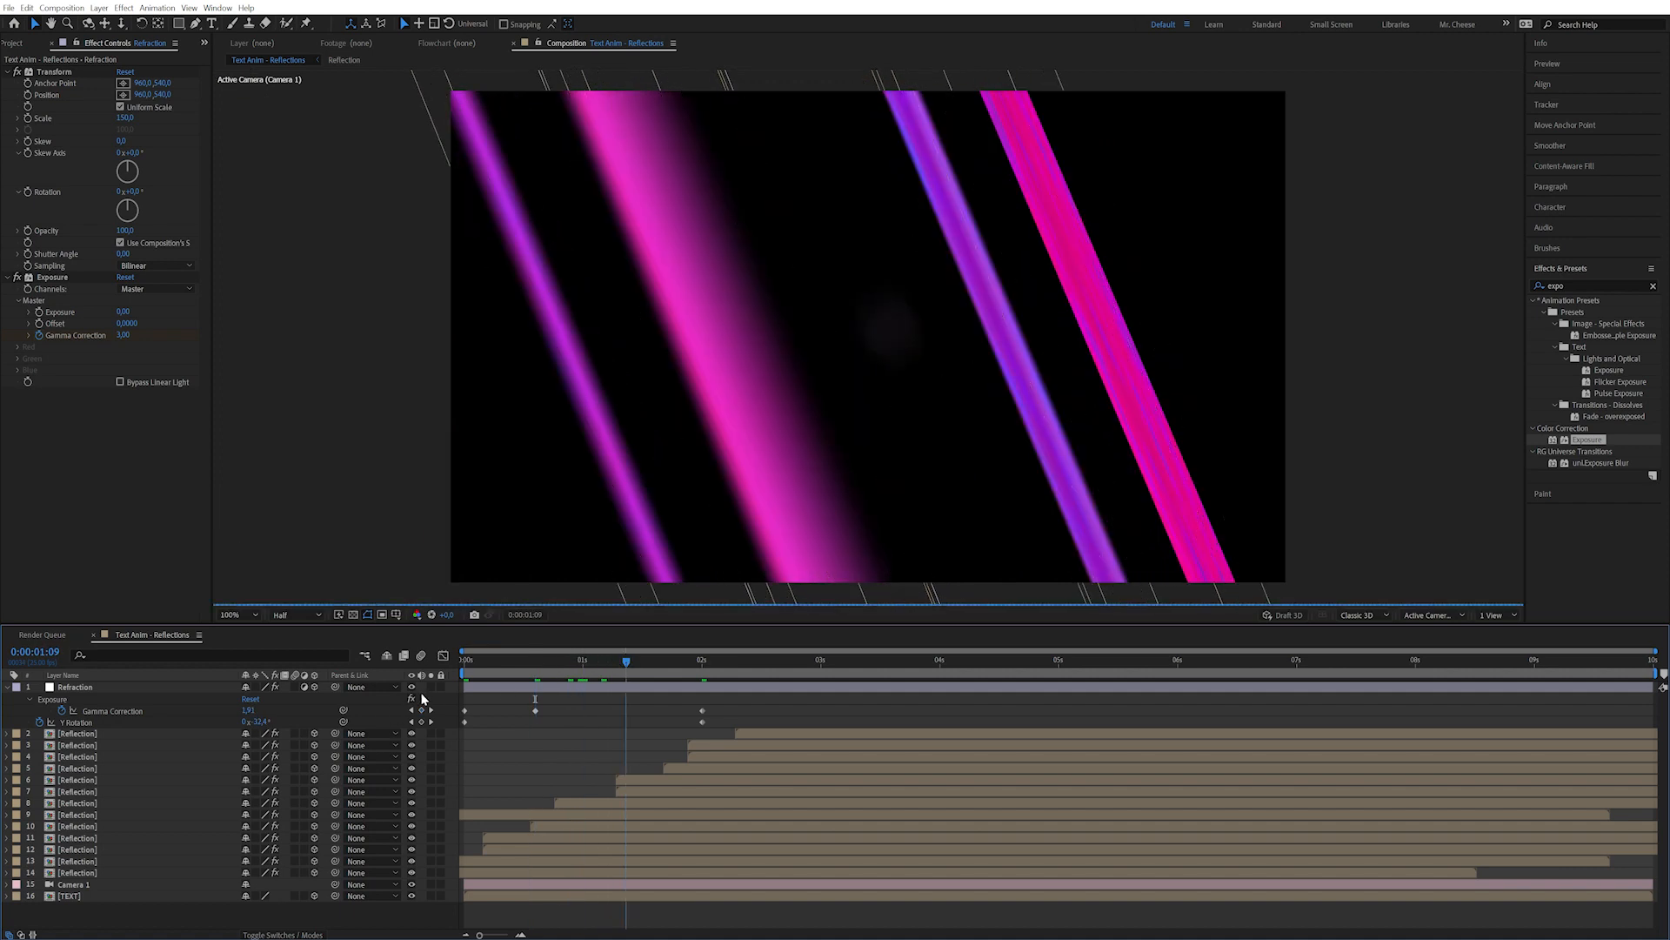
Toggle the Refraction layer's visibility to compare the effect, then reselect it.
click(413, 688)
click(412, 687)
click(412, 687)
click(412, 687)
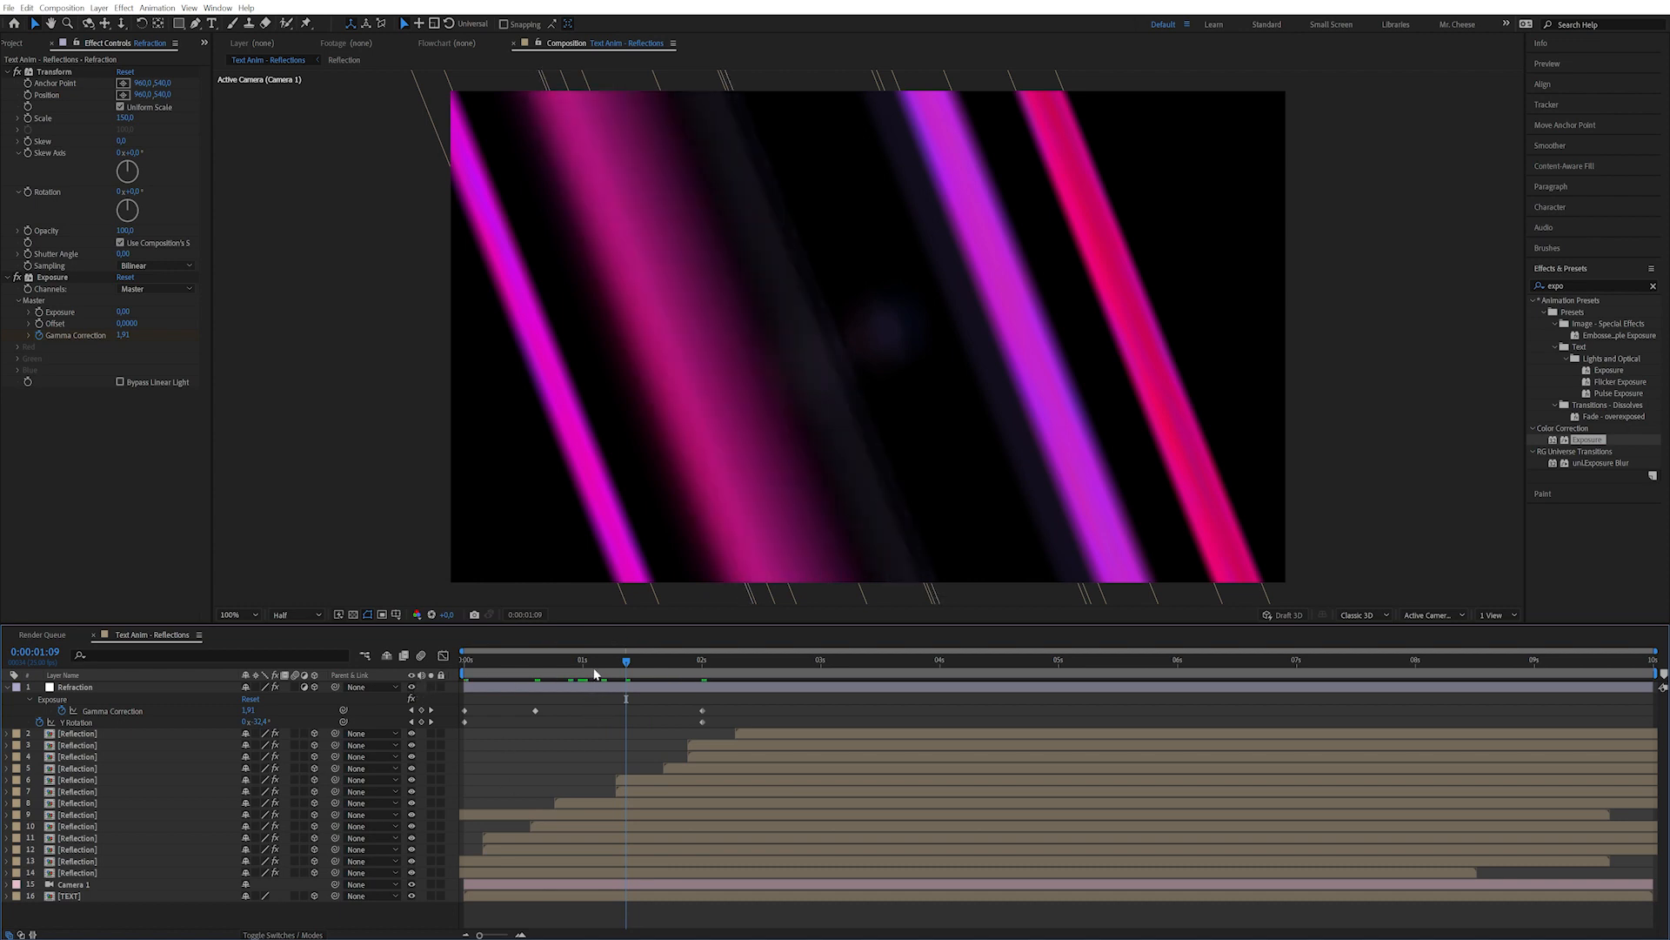
click(139, 689)
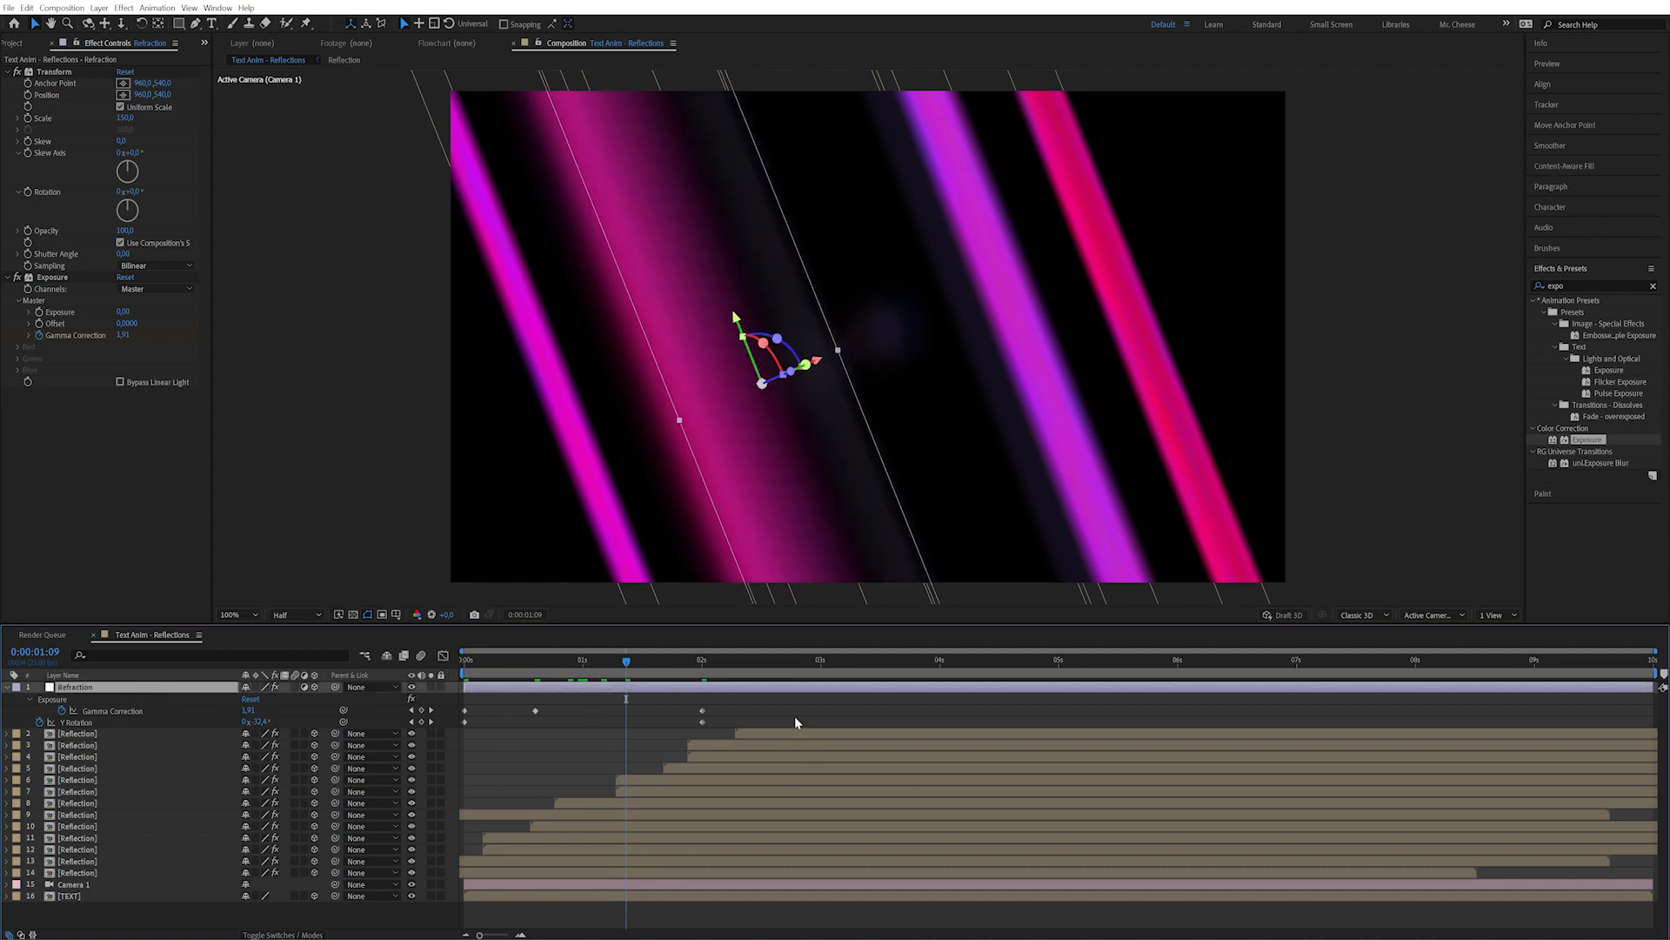
Apply the Curves effect to the Refraction layer.
double_click(1582, 286)
text(cur)
double_click(1585, 453)
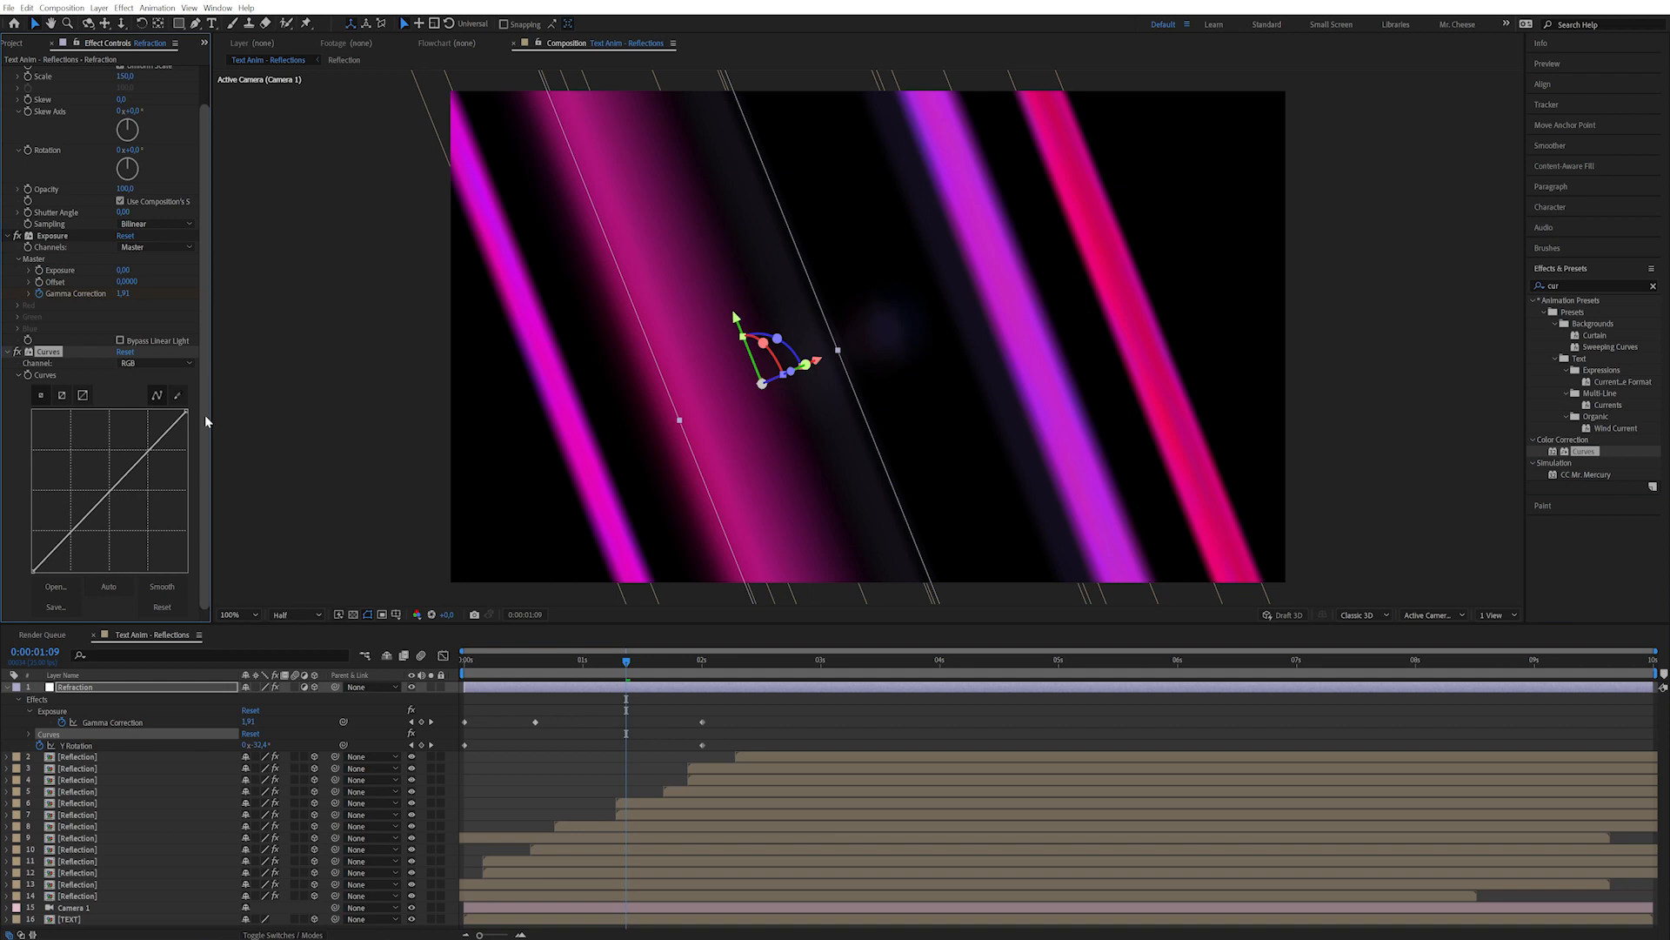
Bow the Curves Blue channel strongly upward to add blue.
click(153, 363)
click(142, 420)
drag(73, 529, 72, 520)
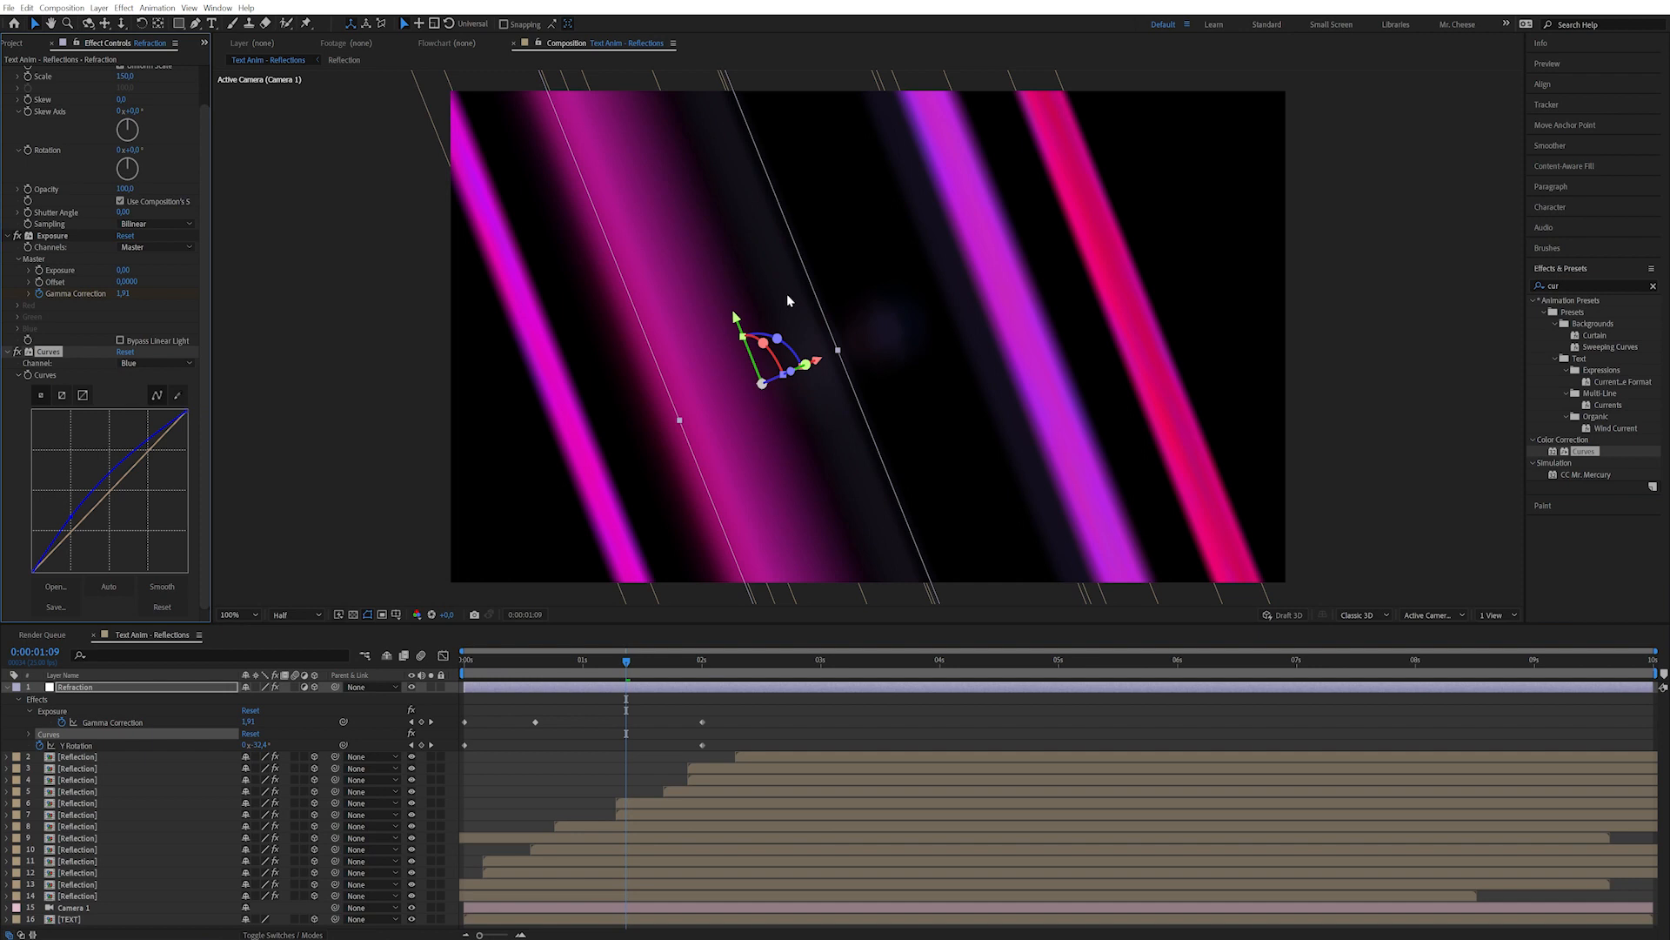
key(ctrl+shift+h)
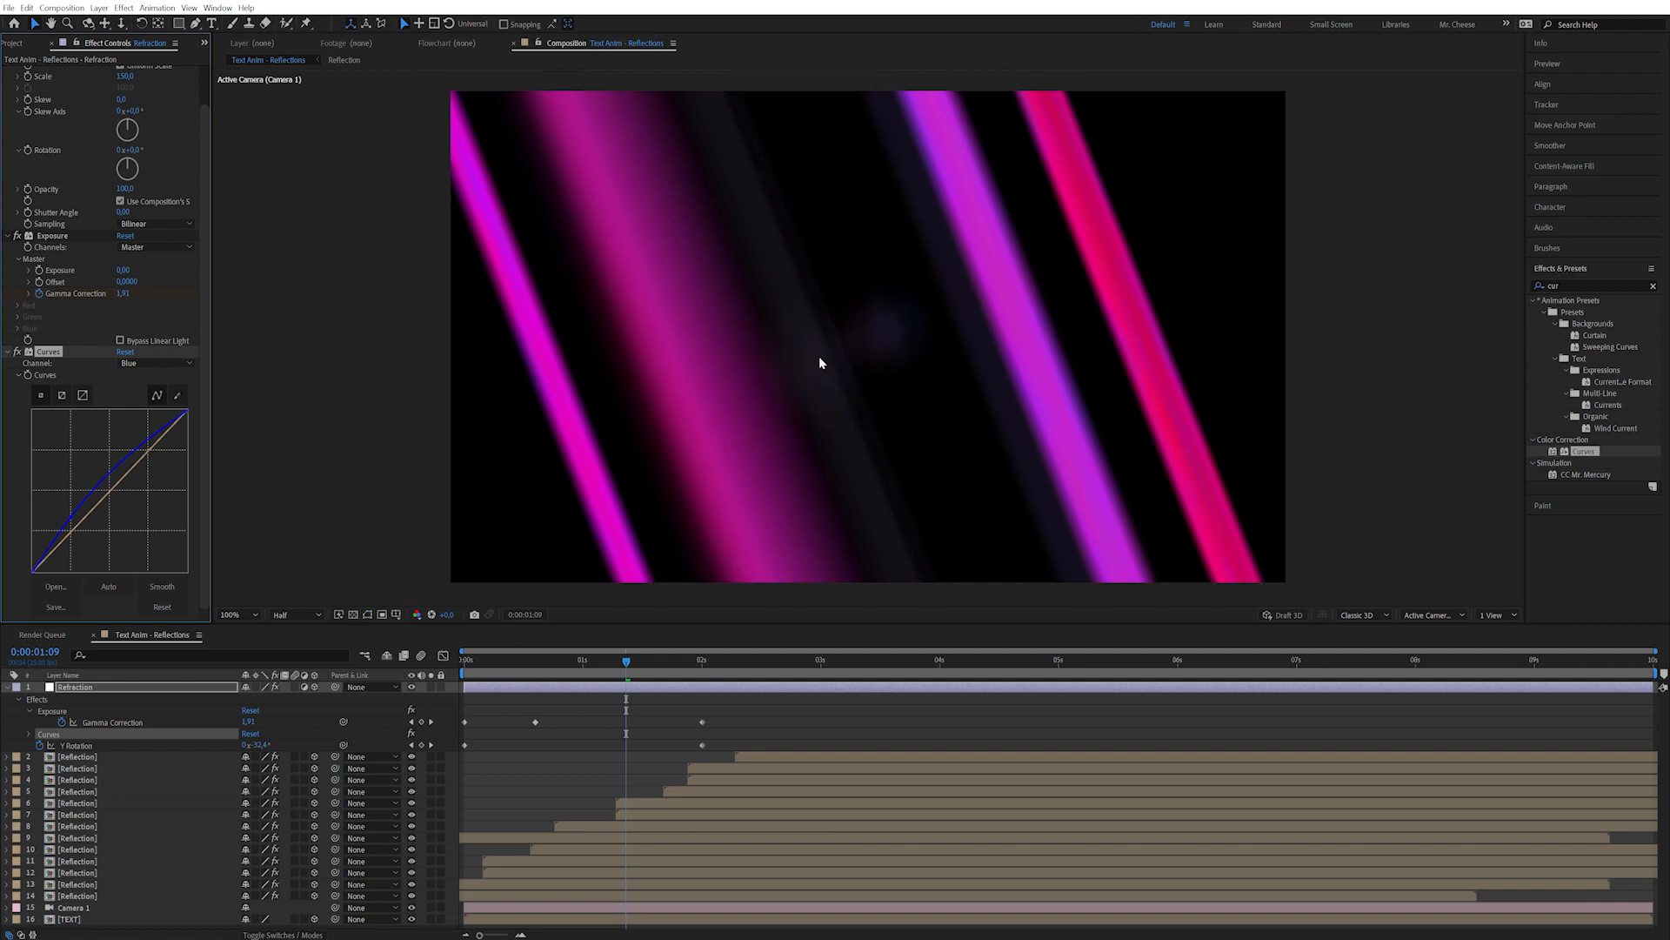
drag(73, 520, 62, 509)
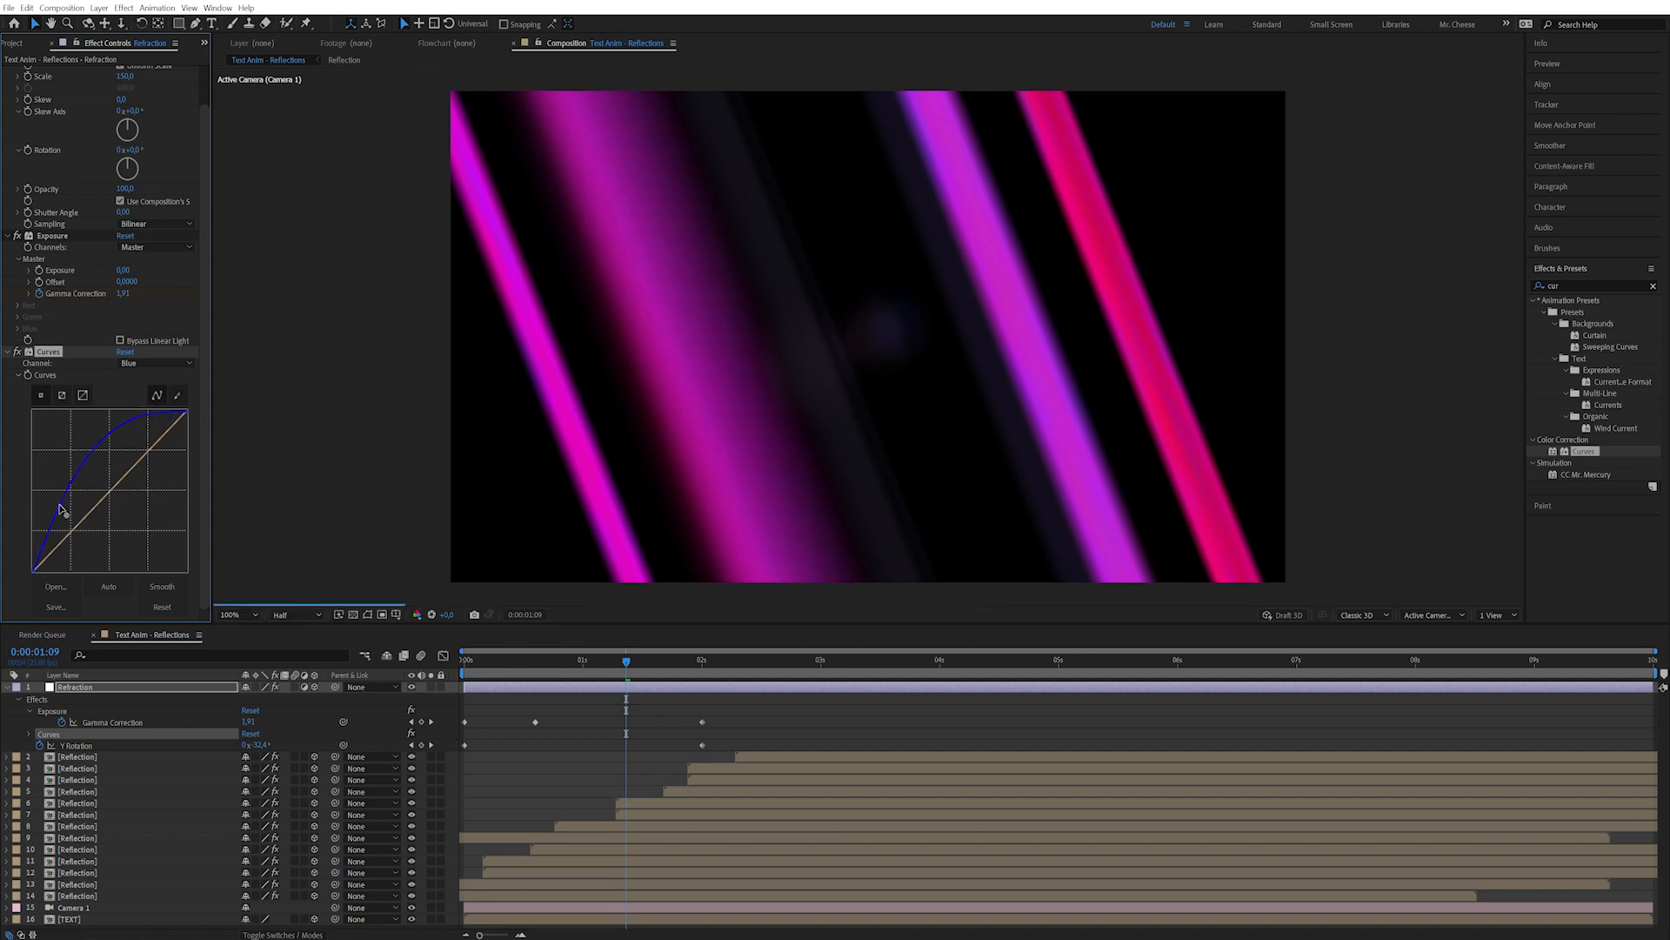
Lift the Curves Green channel slightly, then collapse the Curves settings.
click(145, 364)
click(144, 405)
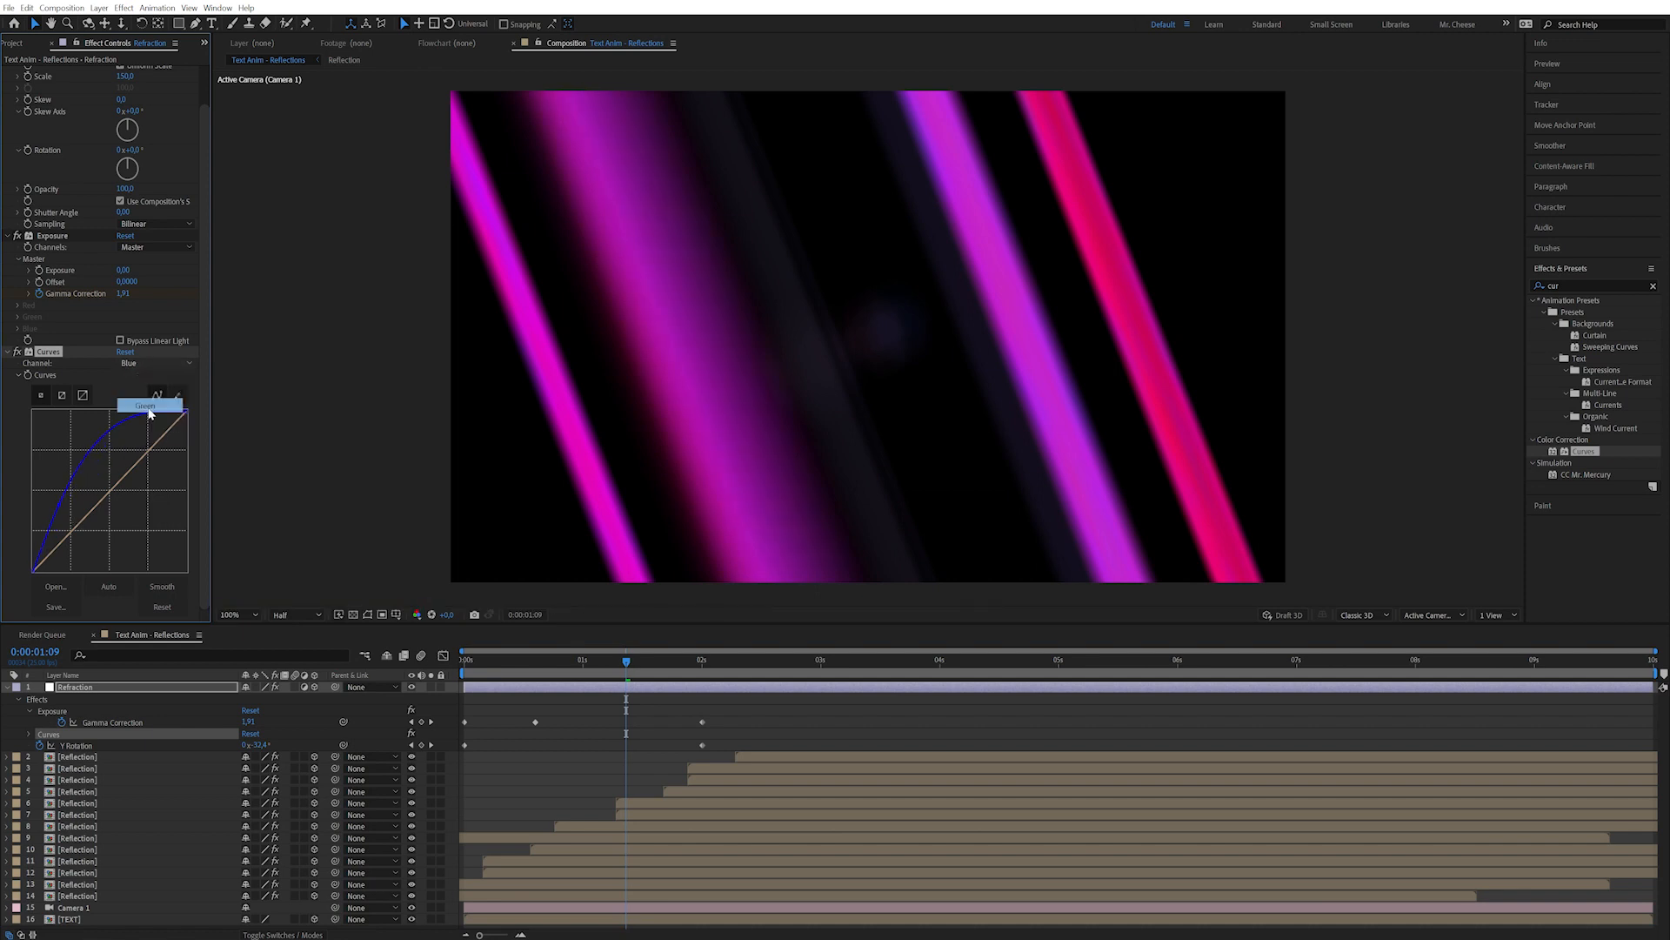
drag(80, 526, 72, 518)
click(7, 352)
drag(1573, 286, 1455, 290)
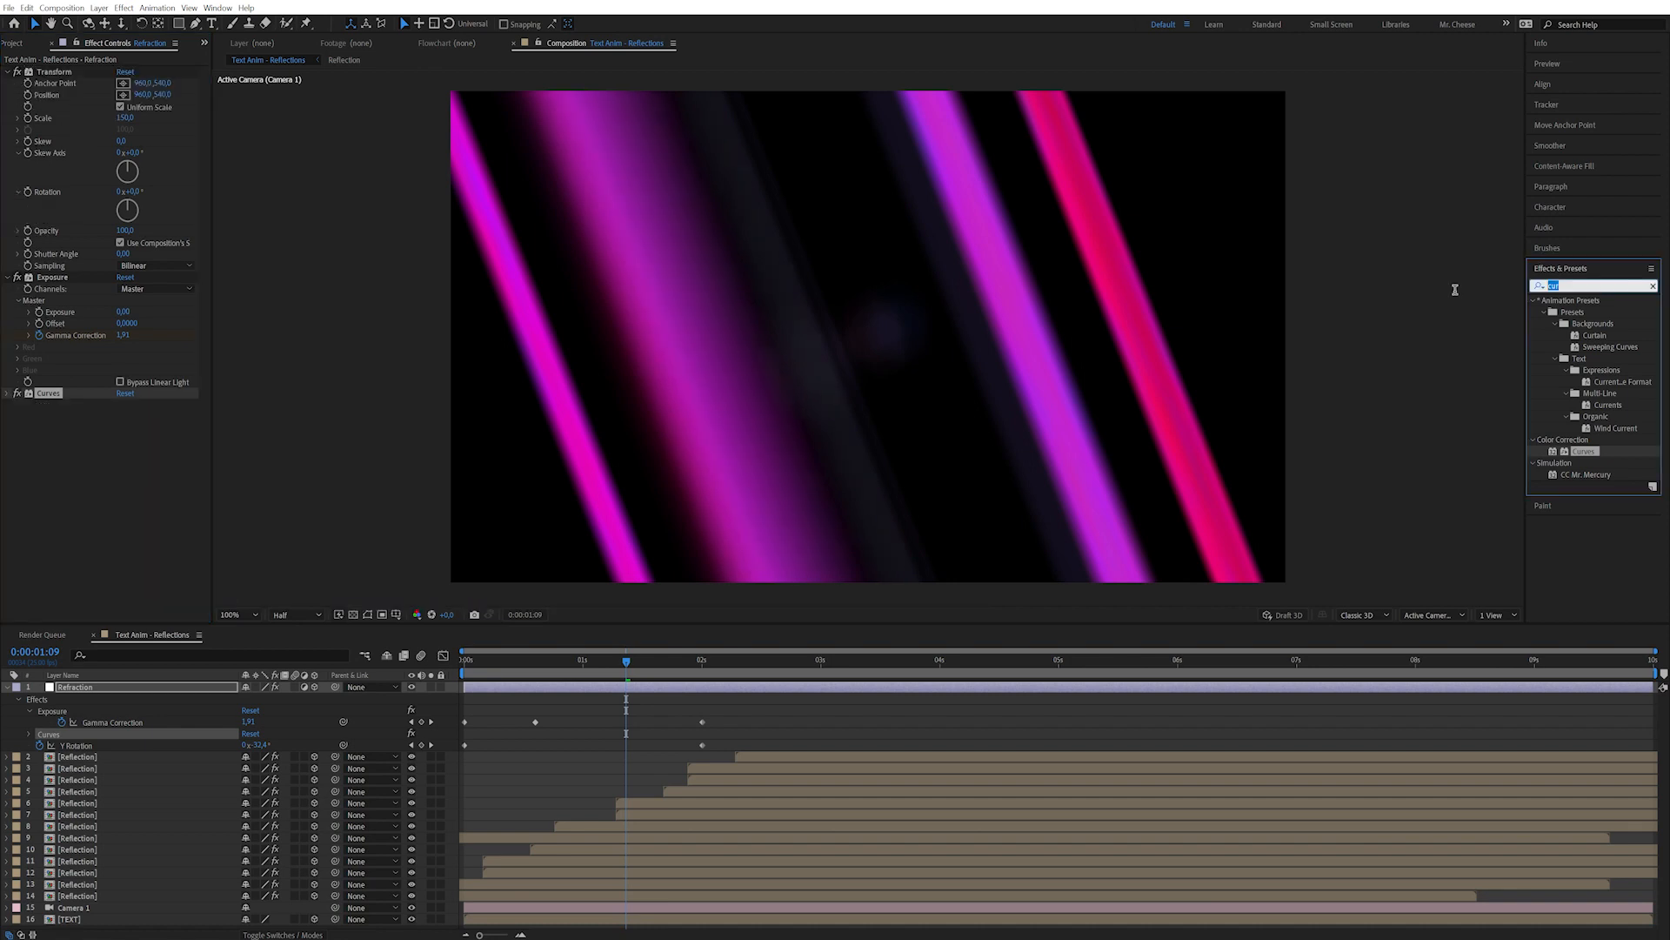
text(gau)
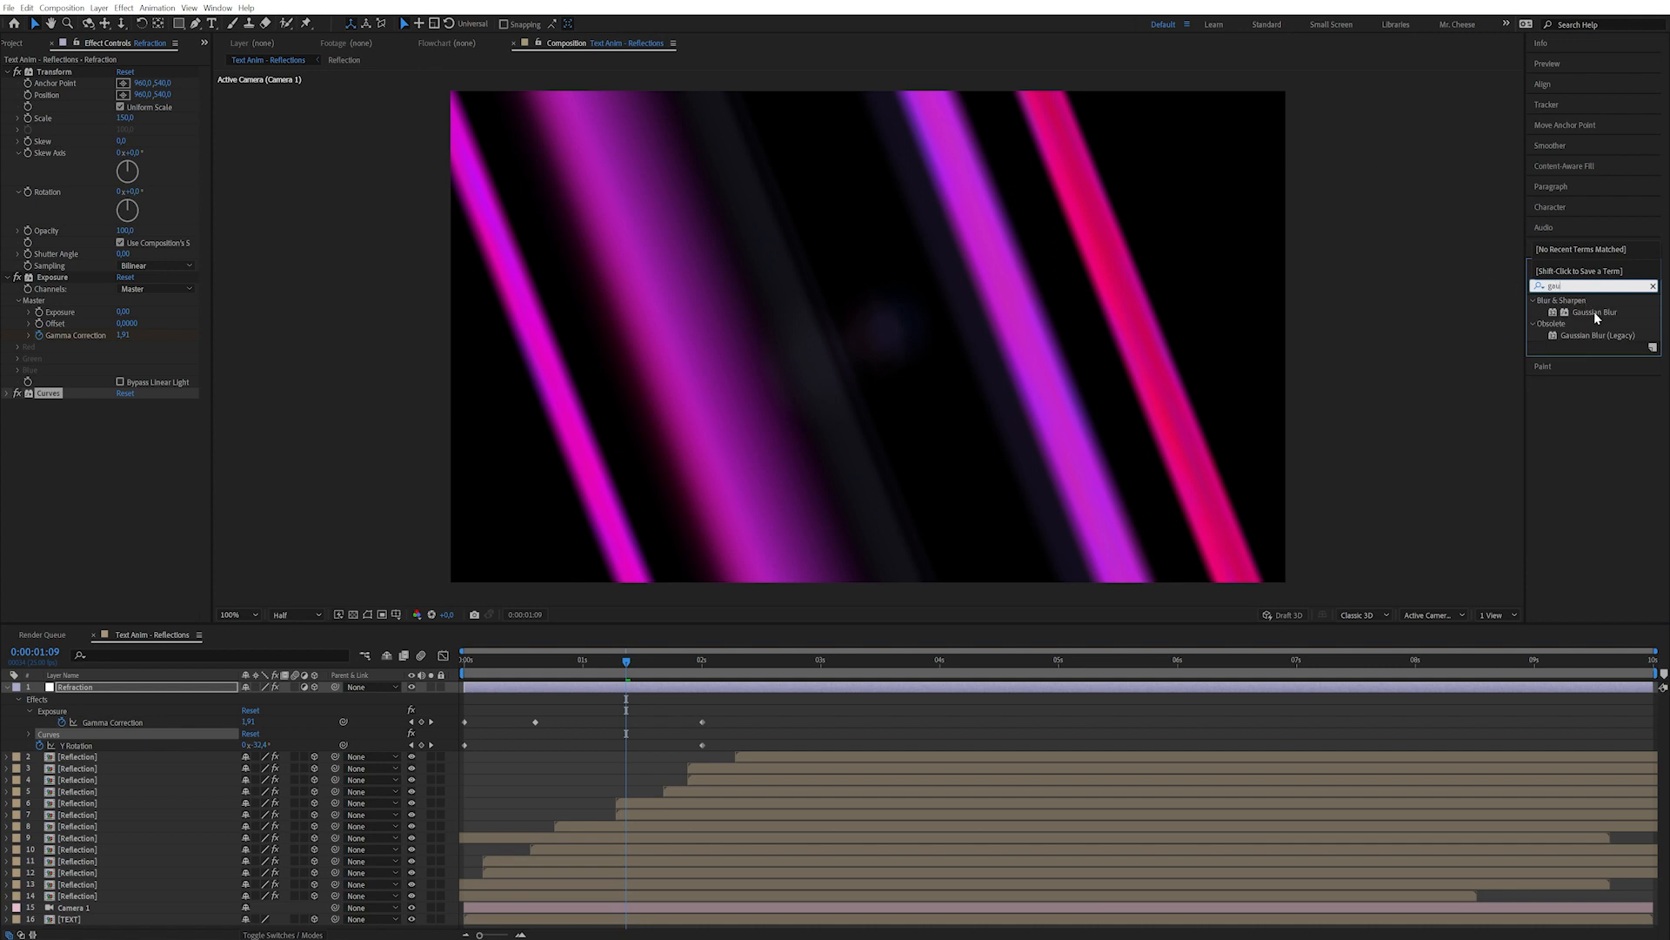
Apply Gaussian Blur with Blurriness 80 and Repeat Edge Pixels enabled.
double_click(1595, 313)
click(134, 442)
click(122, 415)
text(80)
key(Return)
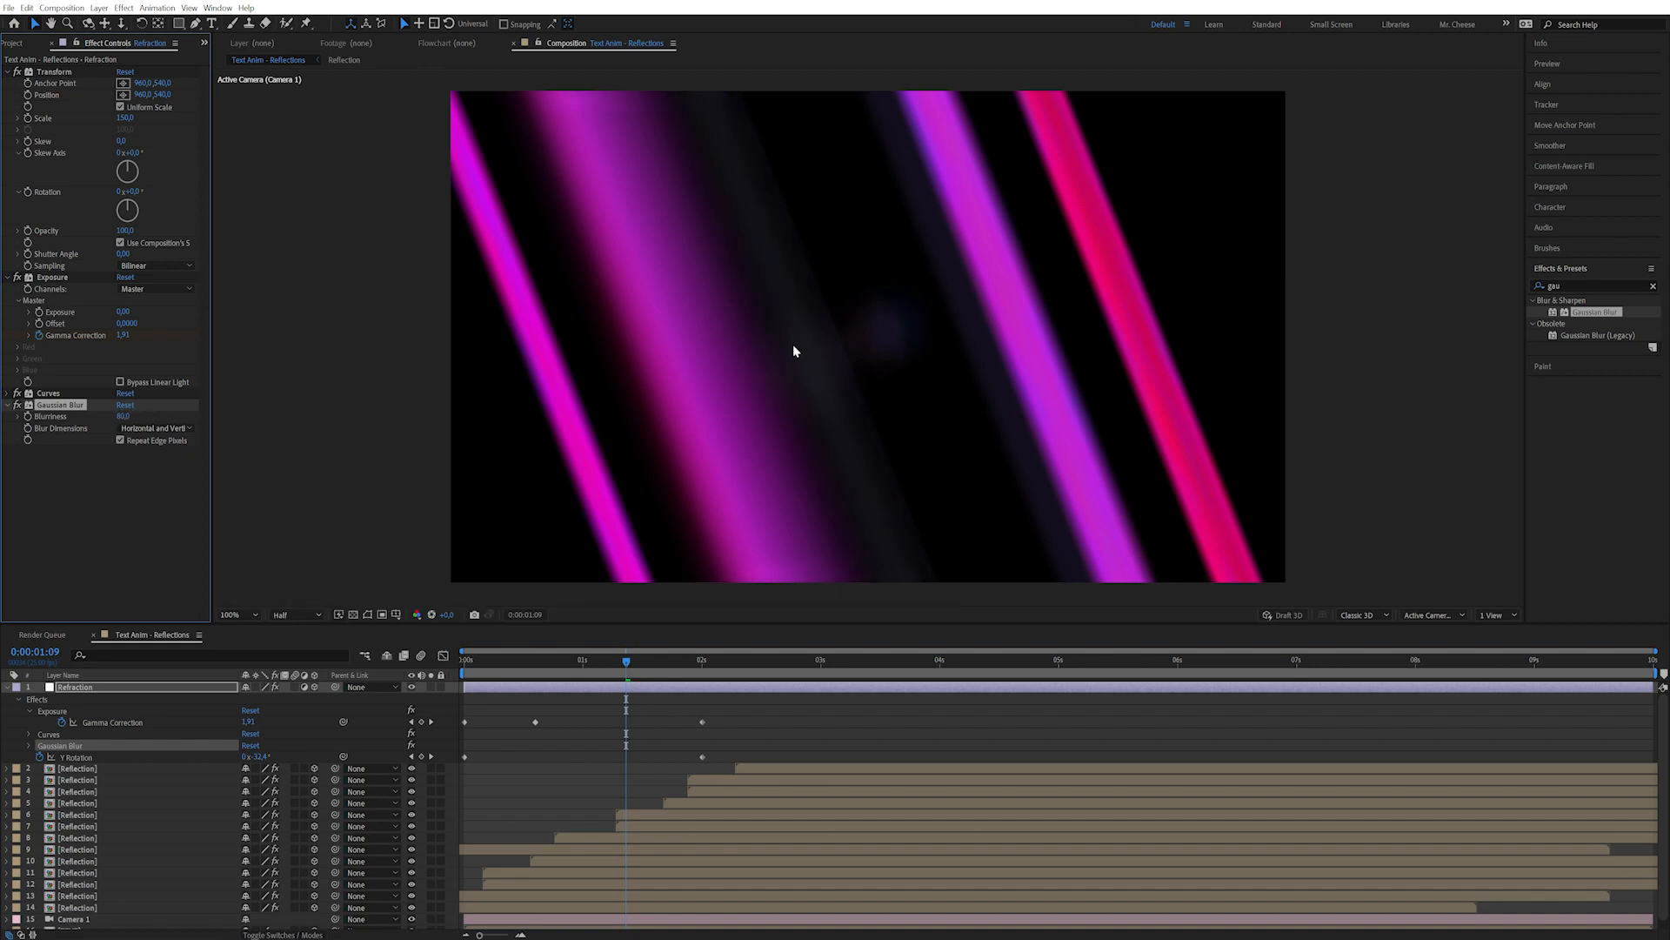
mouse_move(628, 665)
mouse_down()
mouse_move(531, 670)
mouse_move(598, 668)
mouse_up()
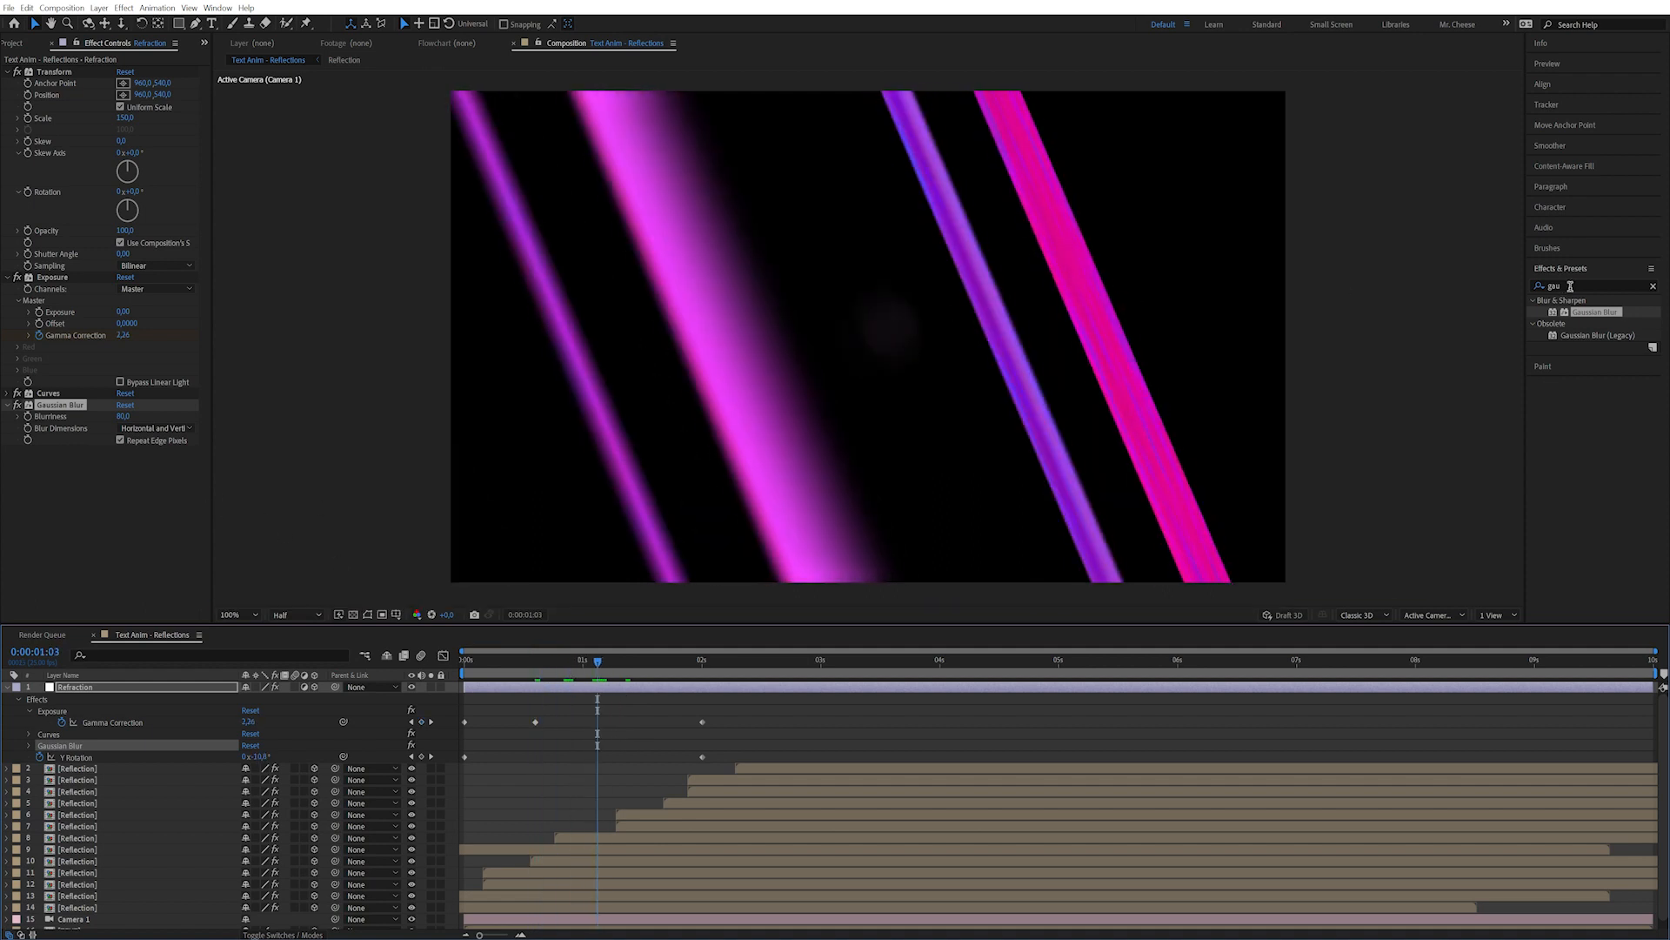
click(1570, 286)
Add Hue/Saturation to Refraction with a Master Hue shift of 20°.
text(hue)
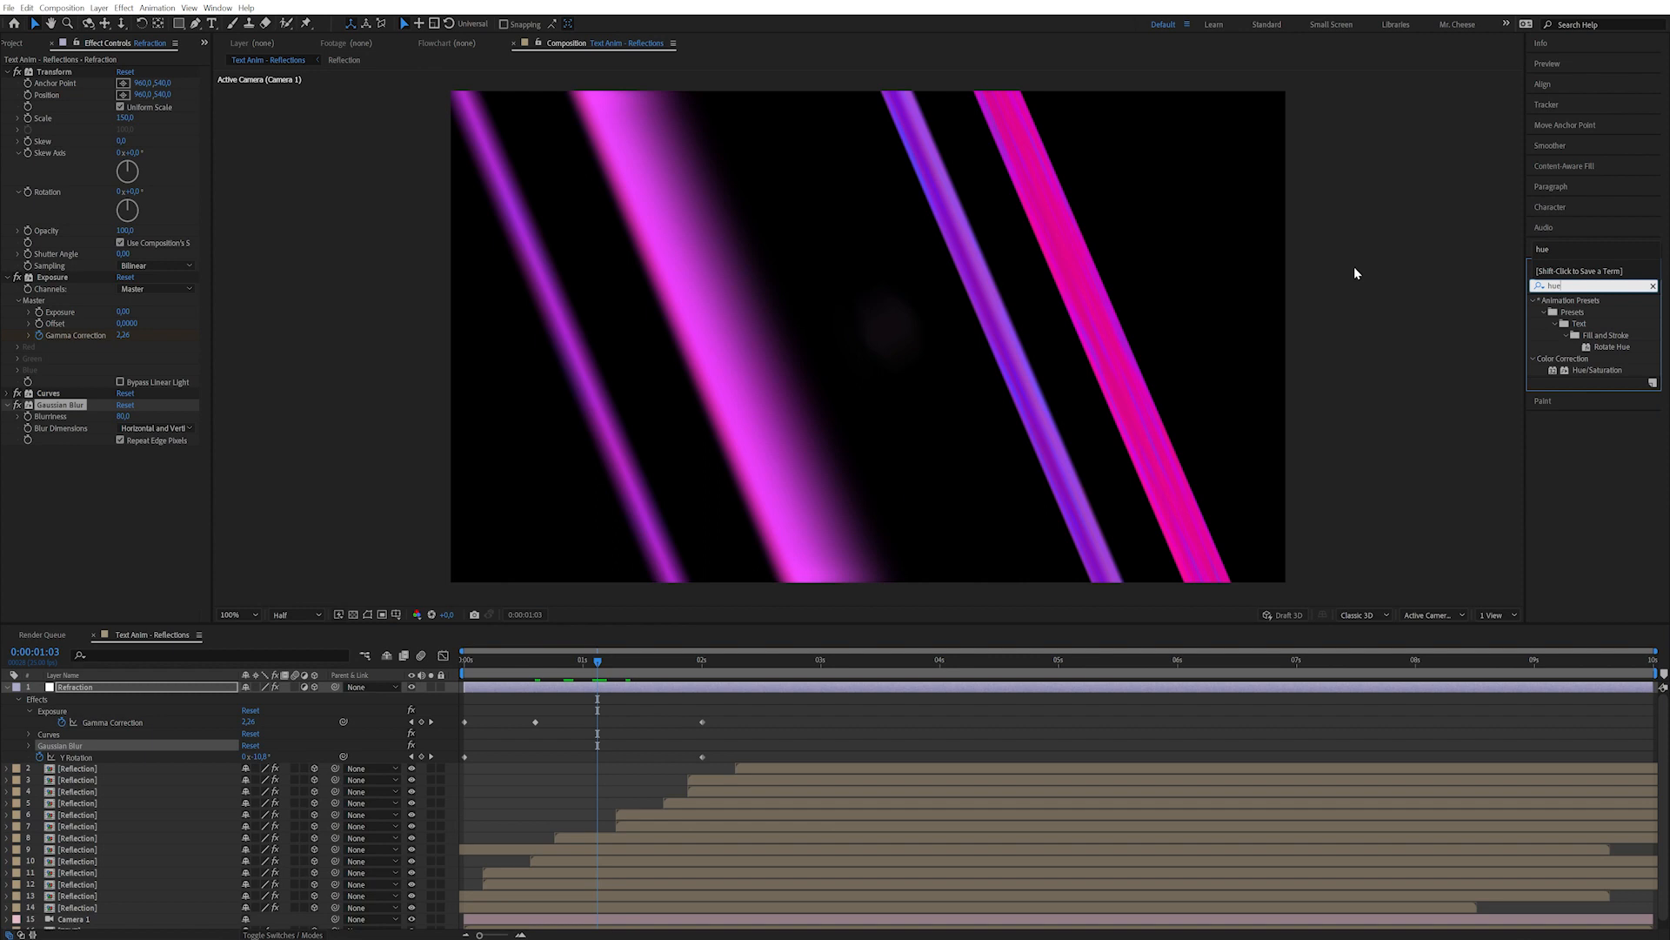
drag(1593, 372, 209, 496)
click(132, 481)
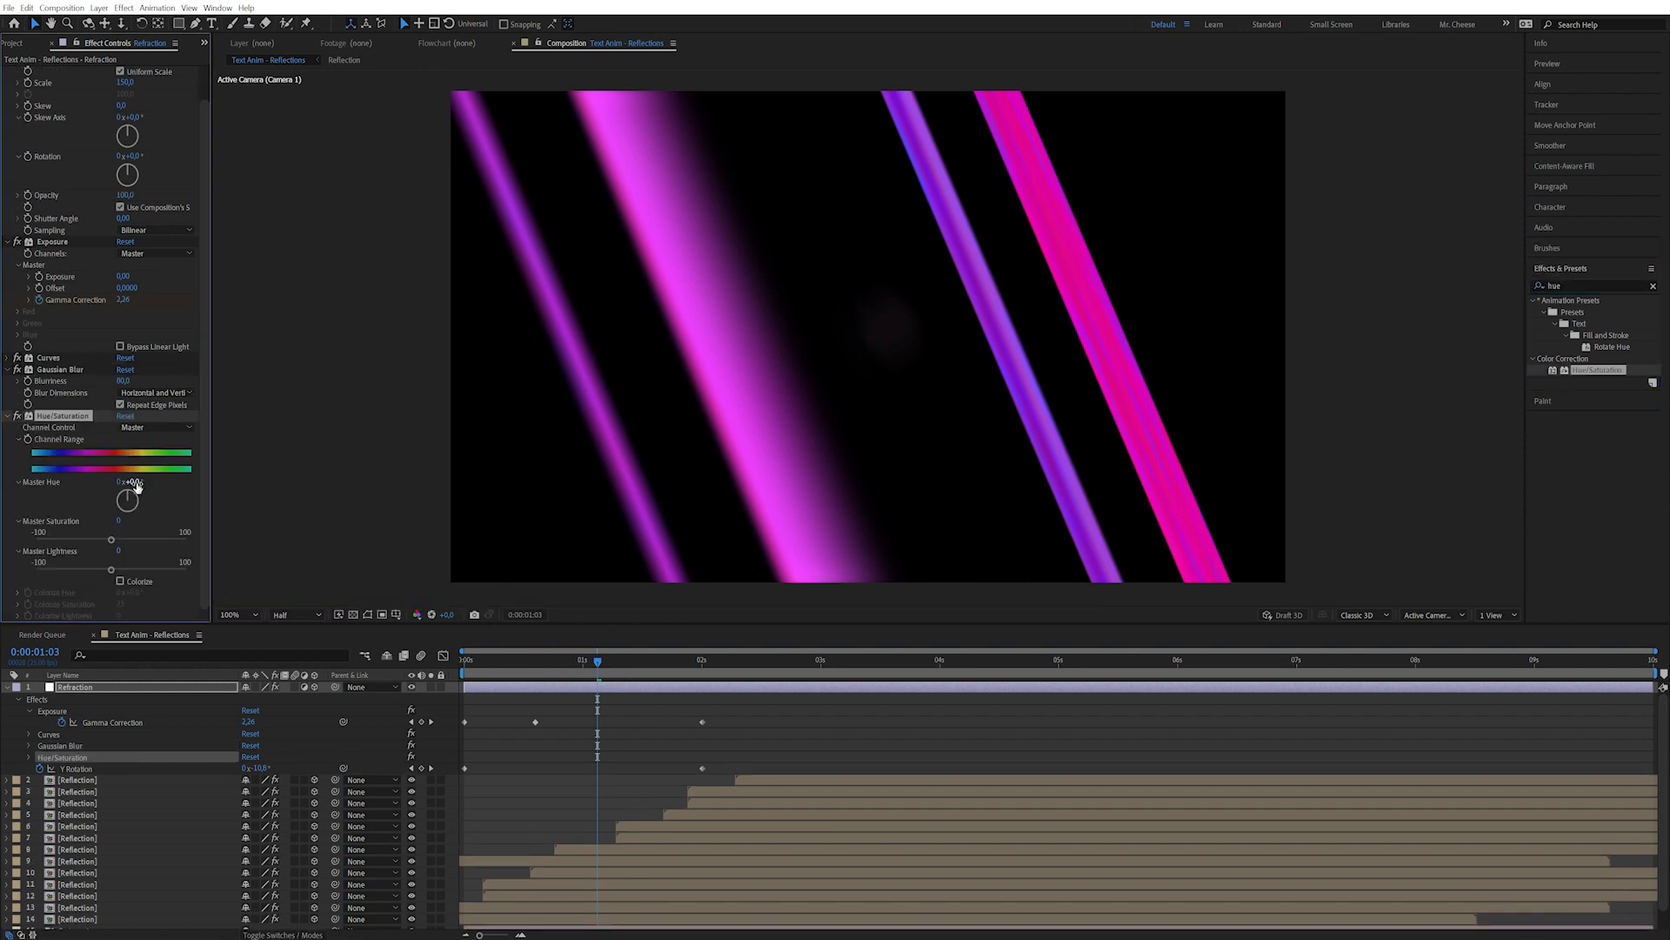
text(20)
key(Return)
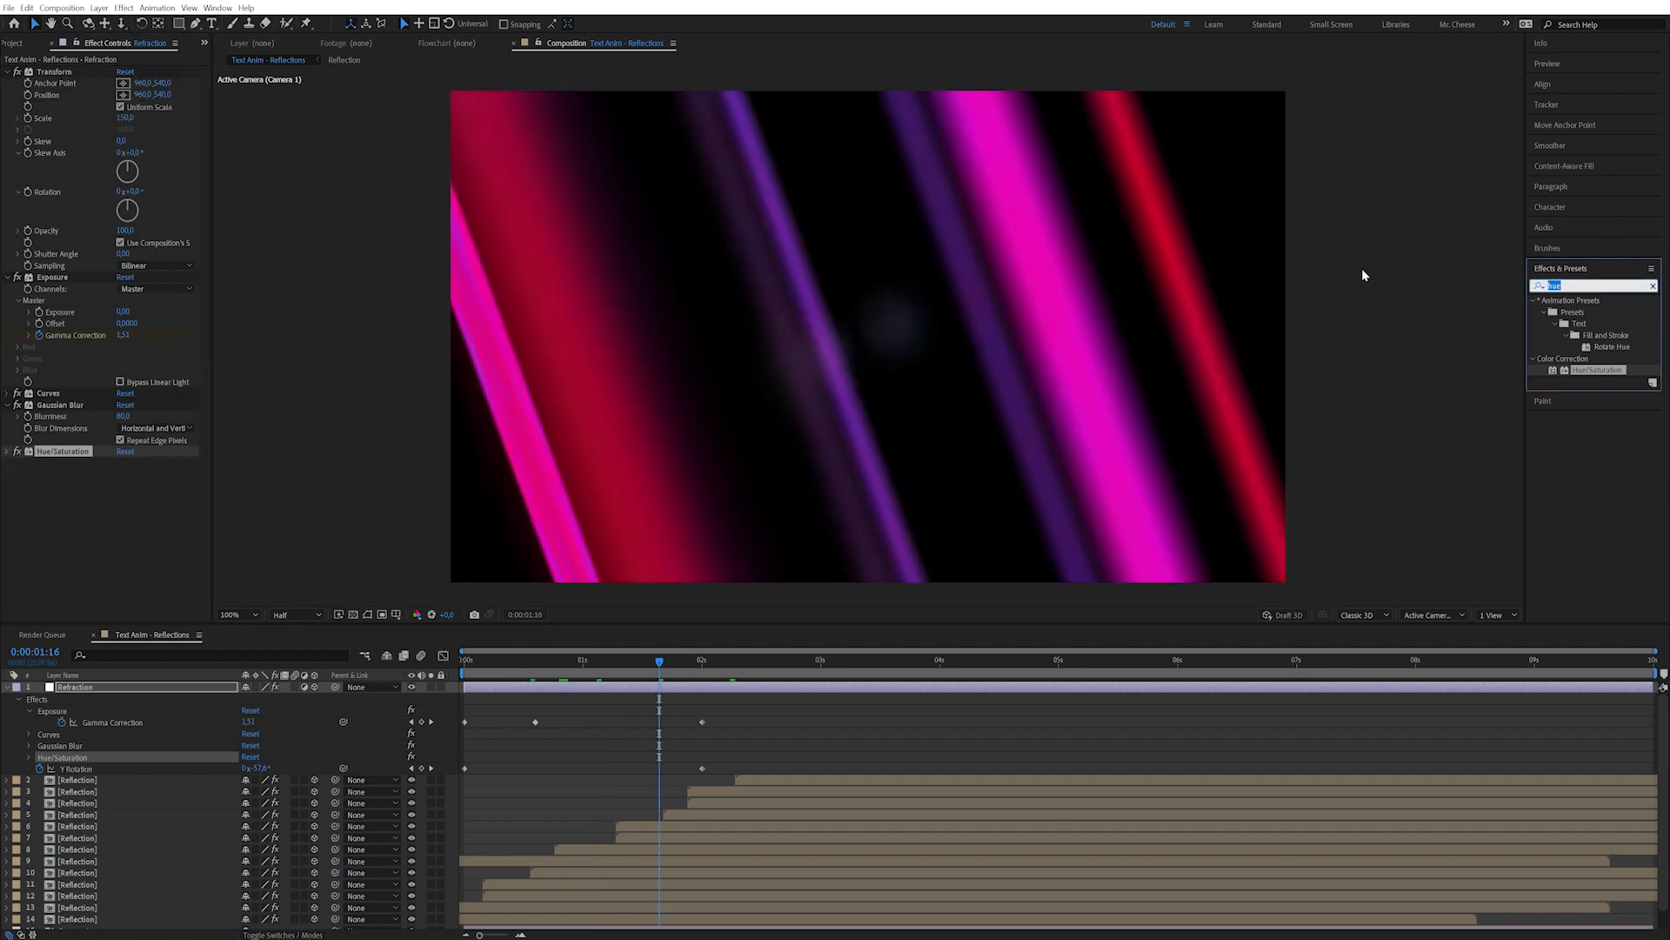
text(turb)
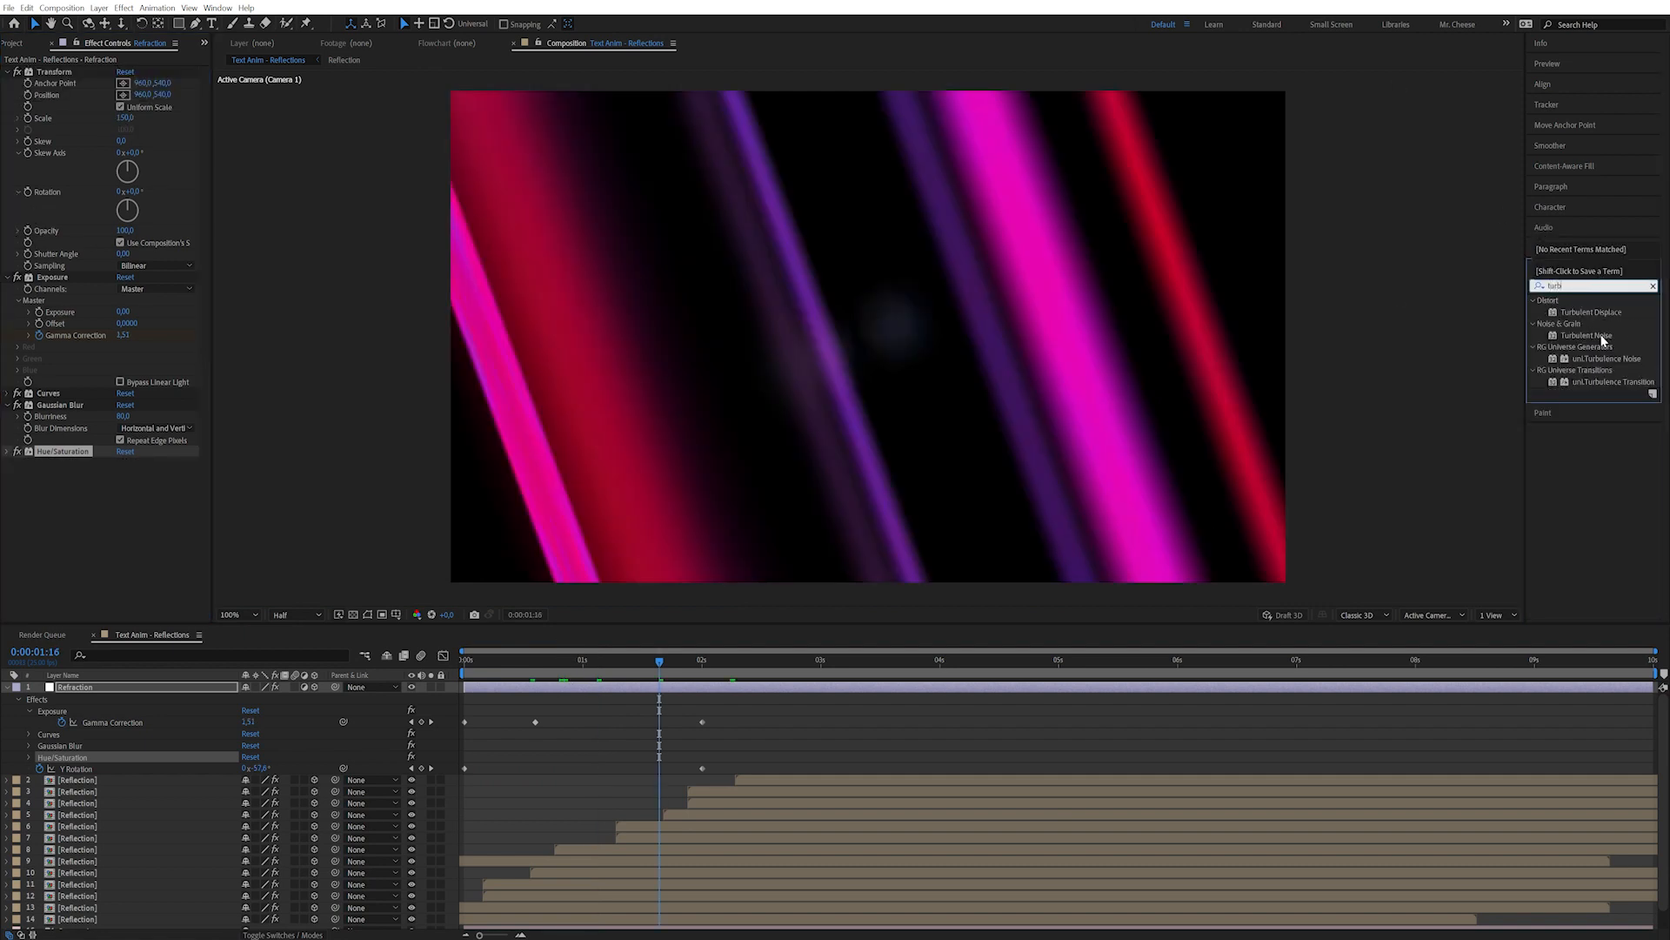
Apply Turbulent Displace to Refraction with an Amount of 15.
double_click(1606, 309)
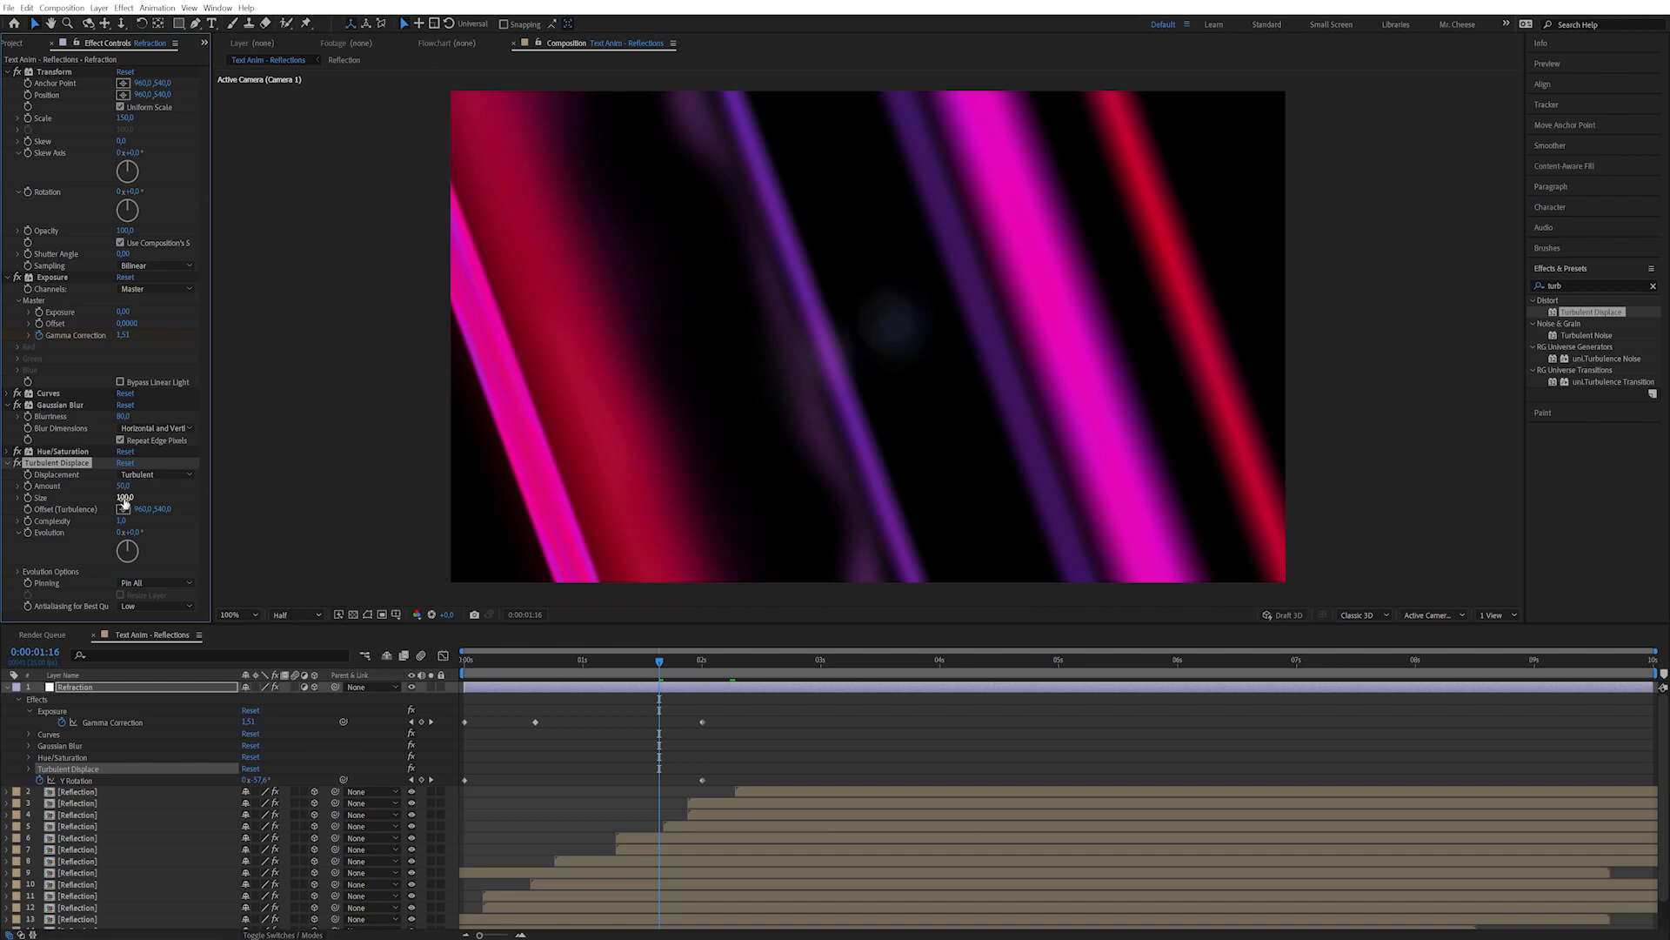
text(15)
key(Return)
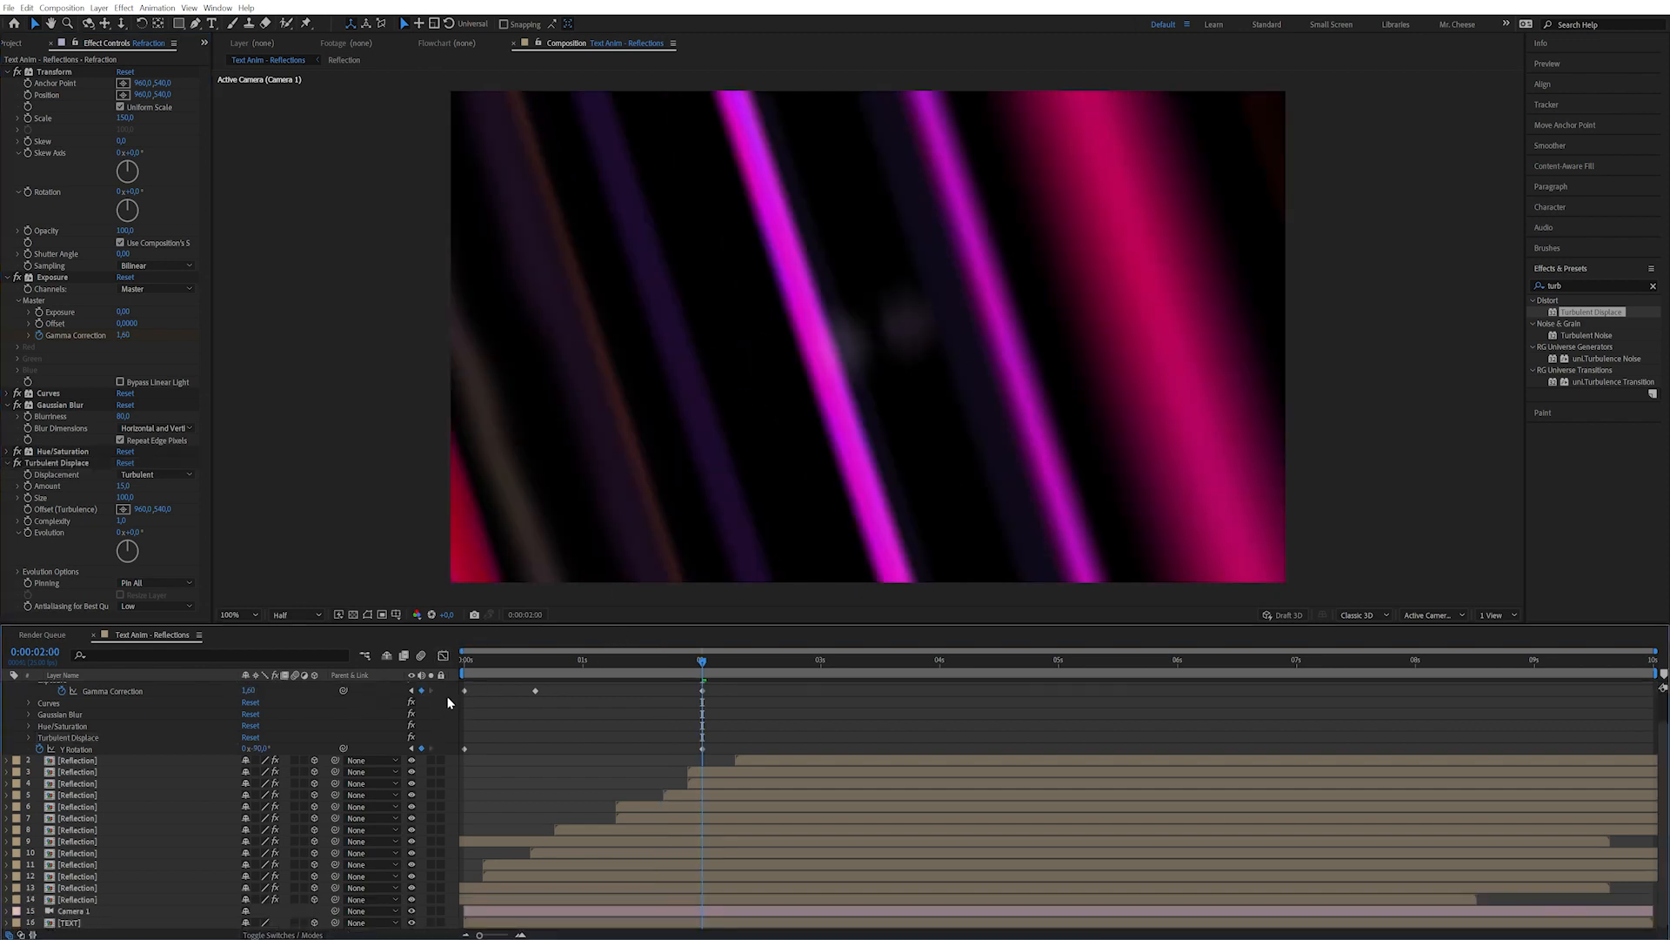
key(ctrl+y)
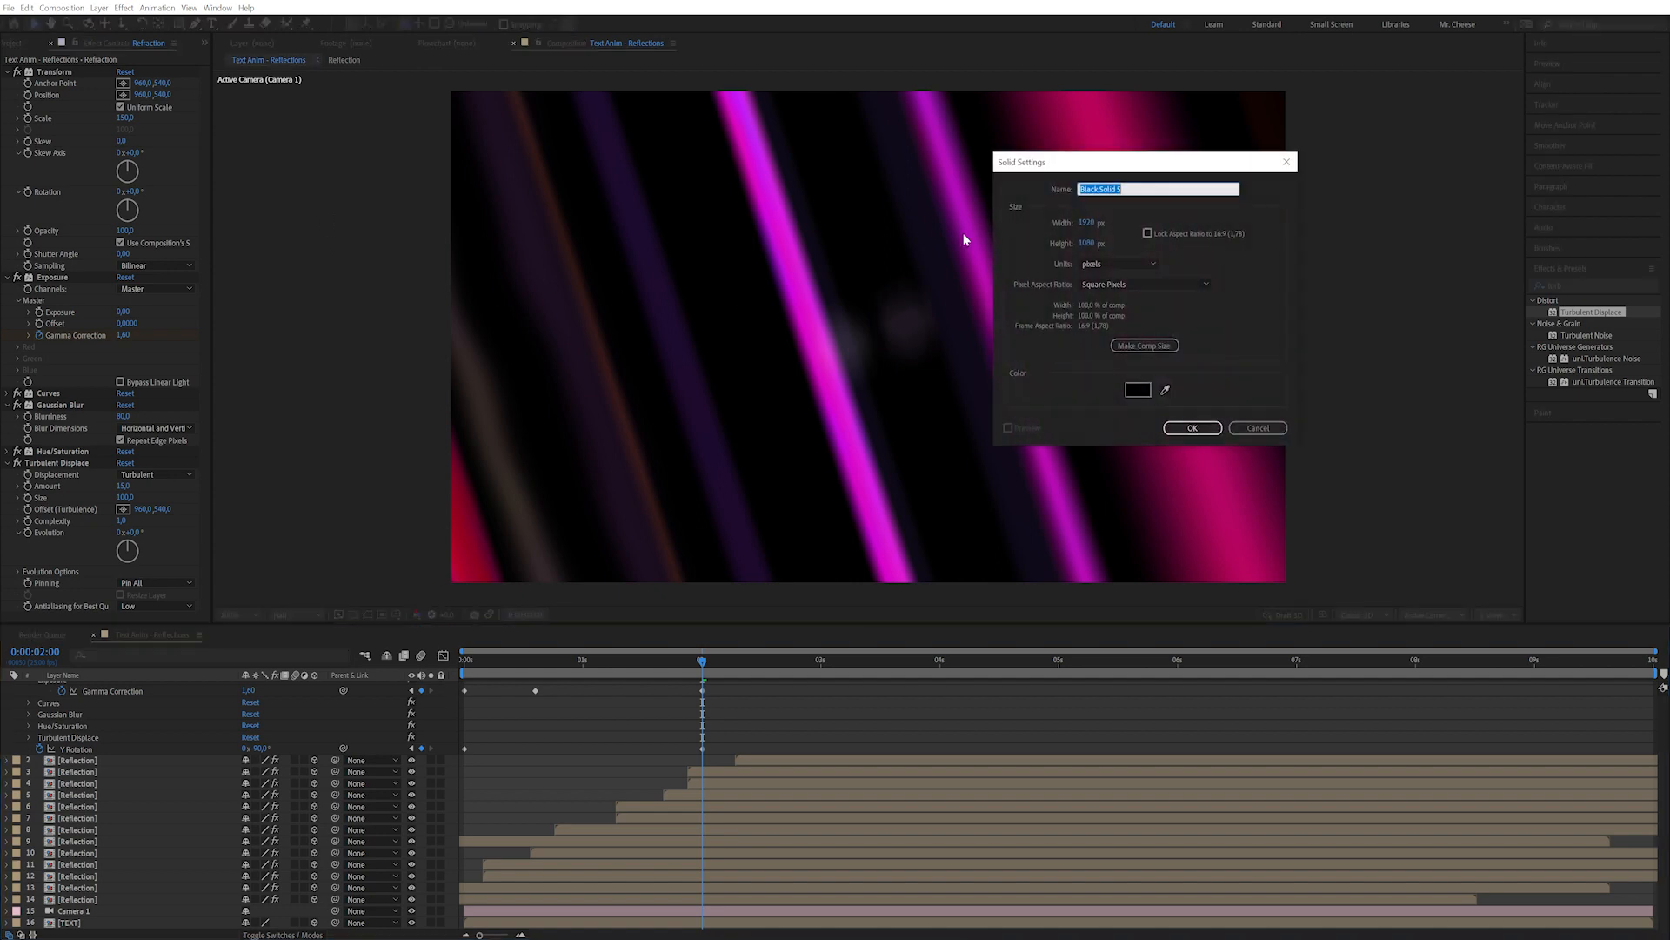
Create a solid named BG, move it to the stack bottom, and compare visibility.
text(BG)
click(1184, 430)
drag(126, 692, 142, 908)
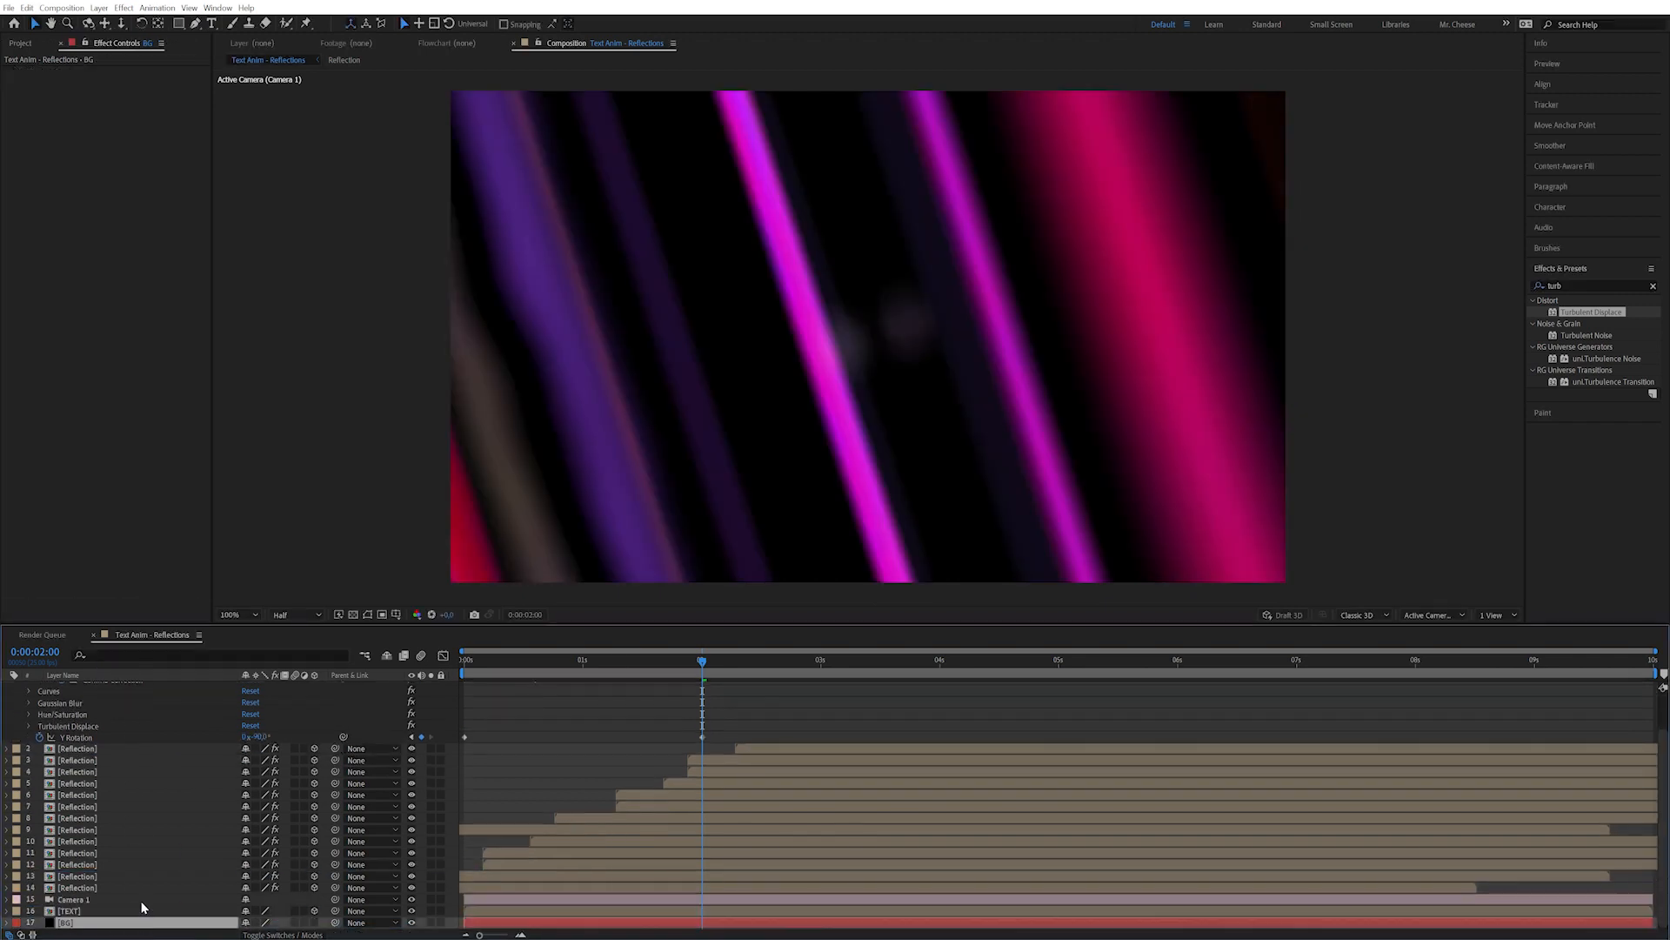
click(411, 922)
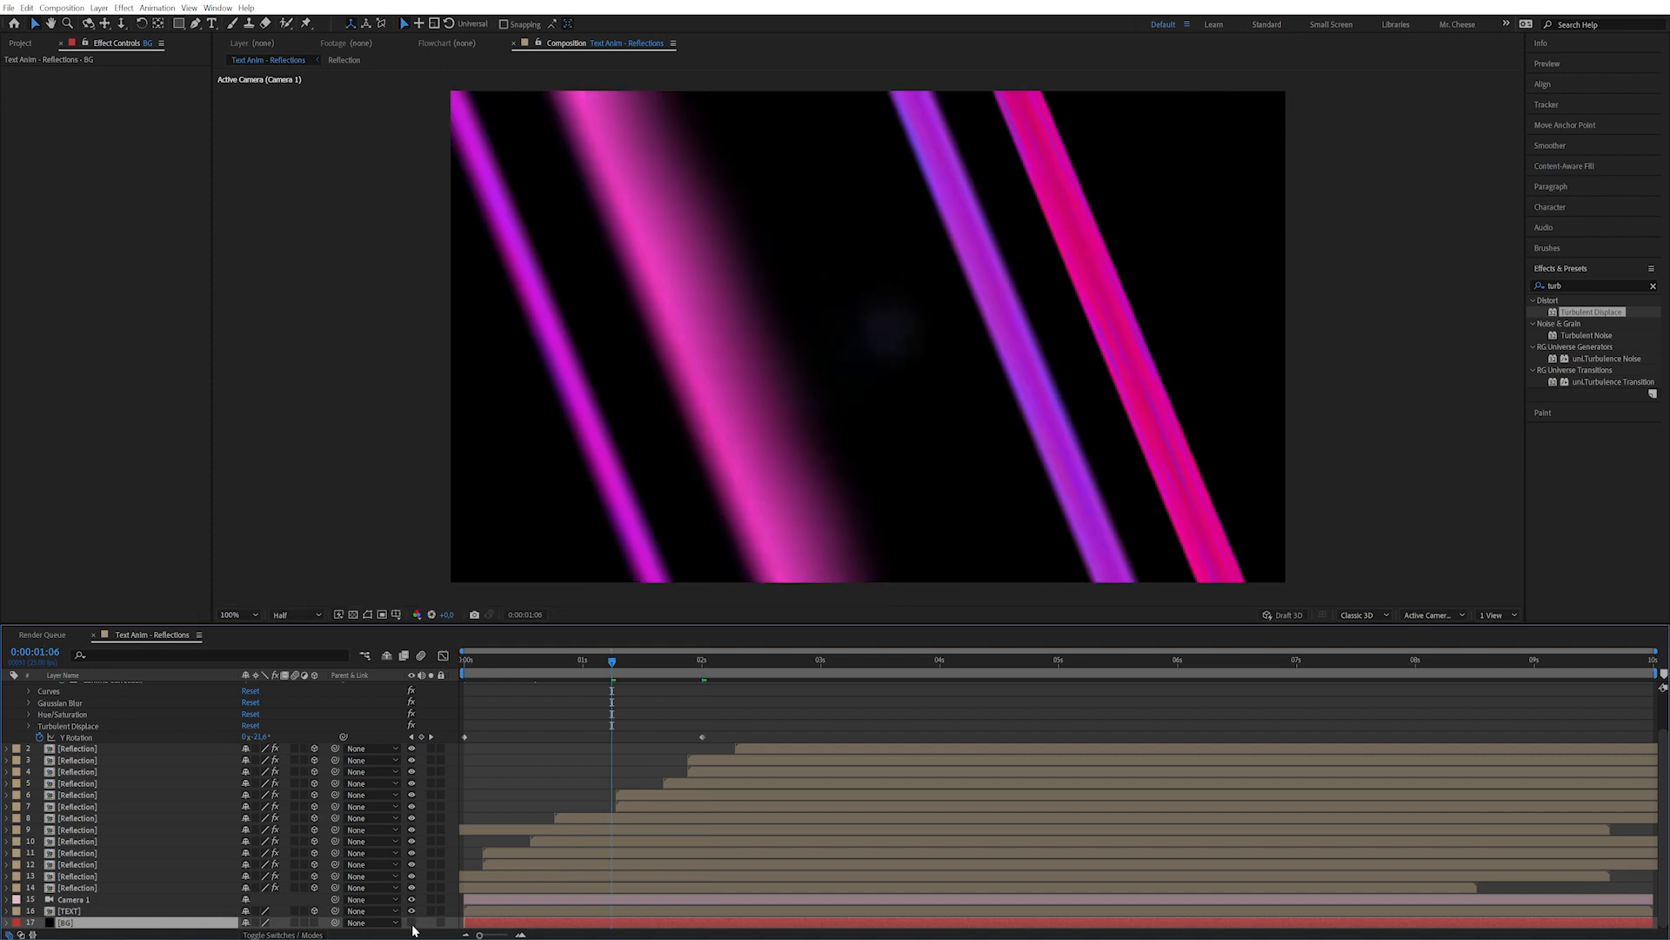
click(411, 922)
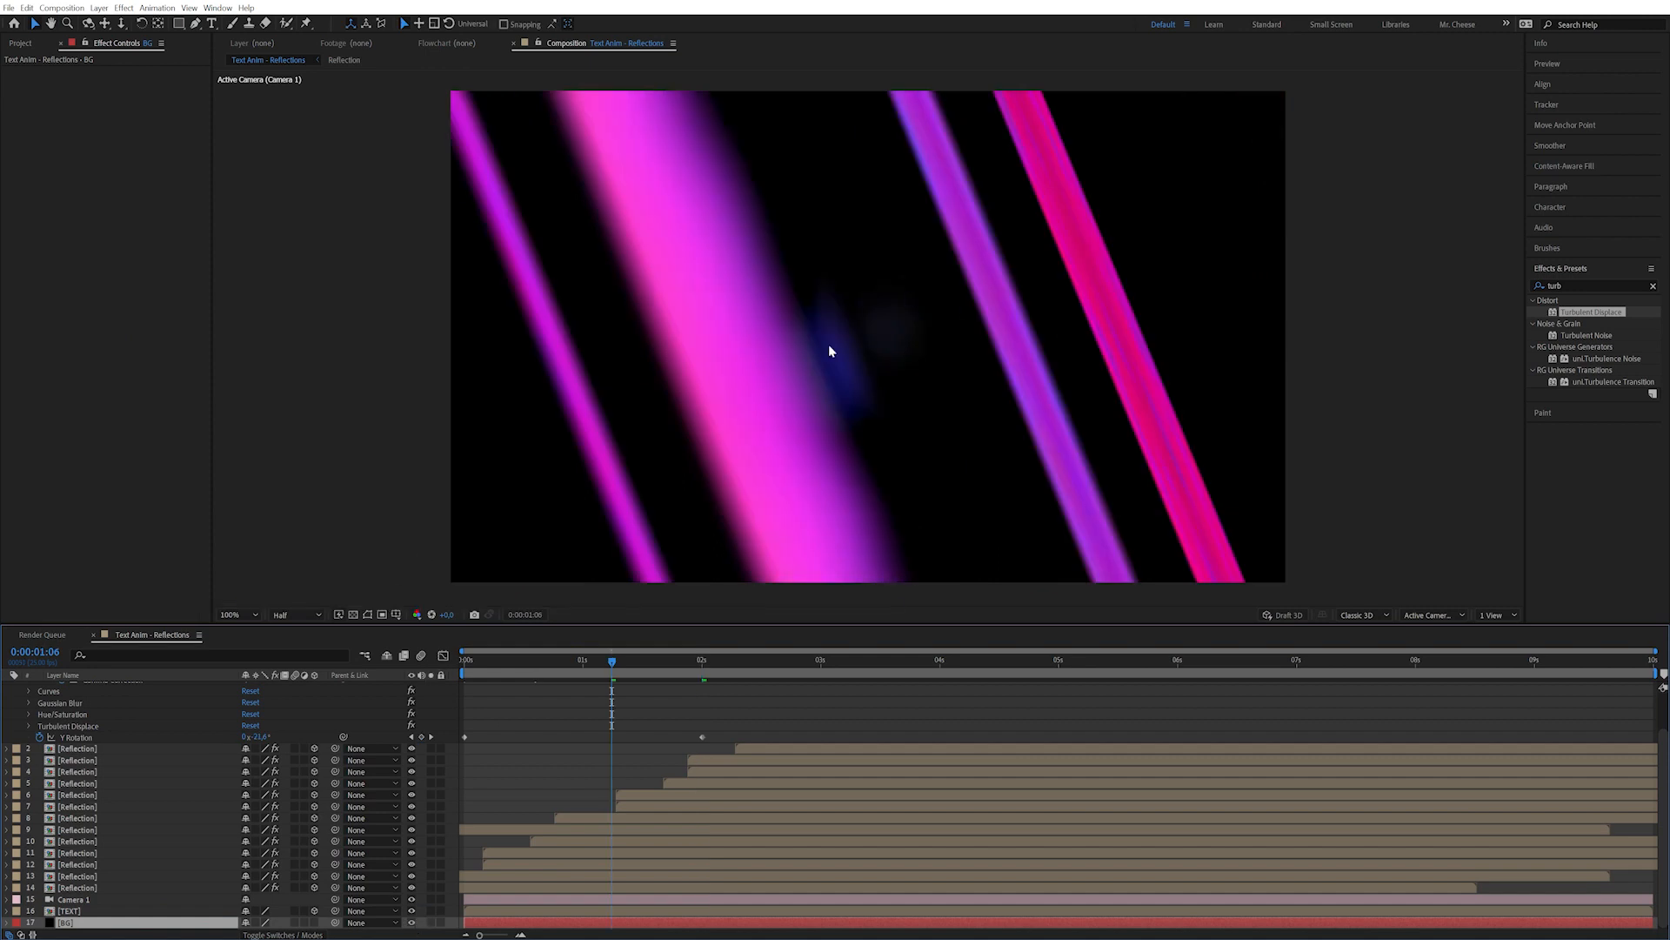
click(411, 922)
click(411, 922)
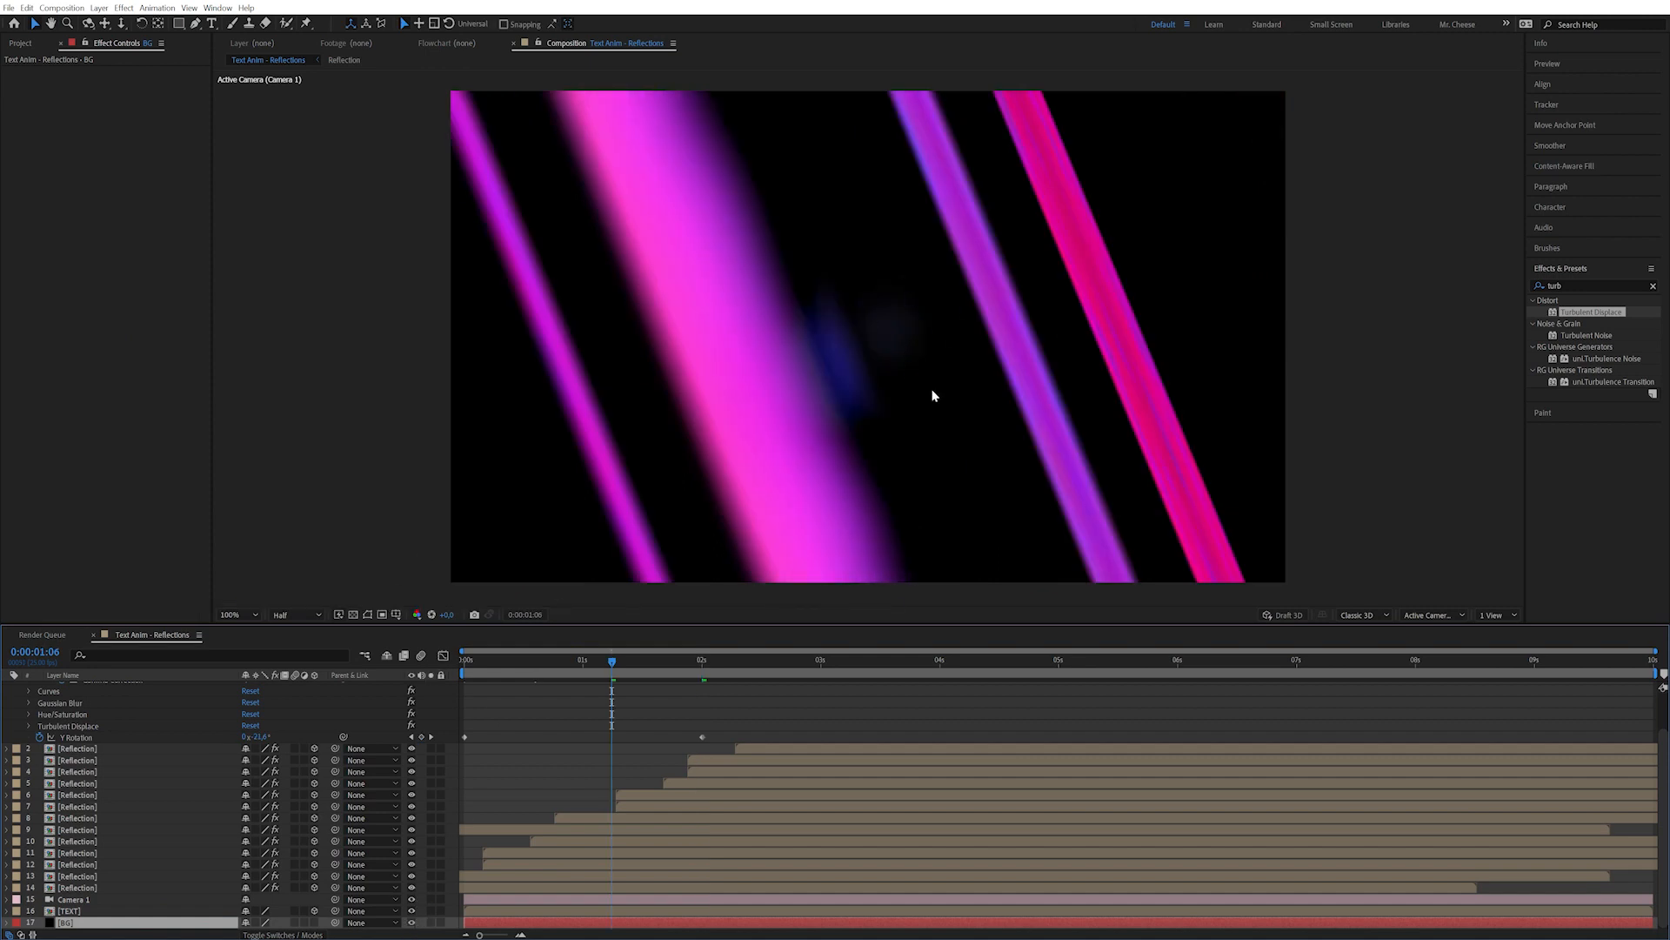
Collapse the Refraction layer's properties and duplicate the layer.
click(449, 776)
click(736, 663)
scroll(717, 711, up, 3)
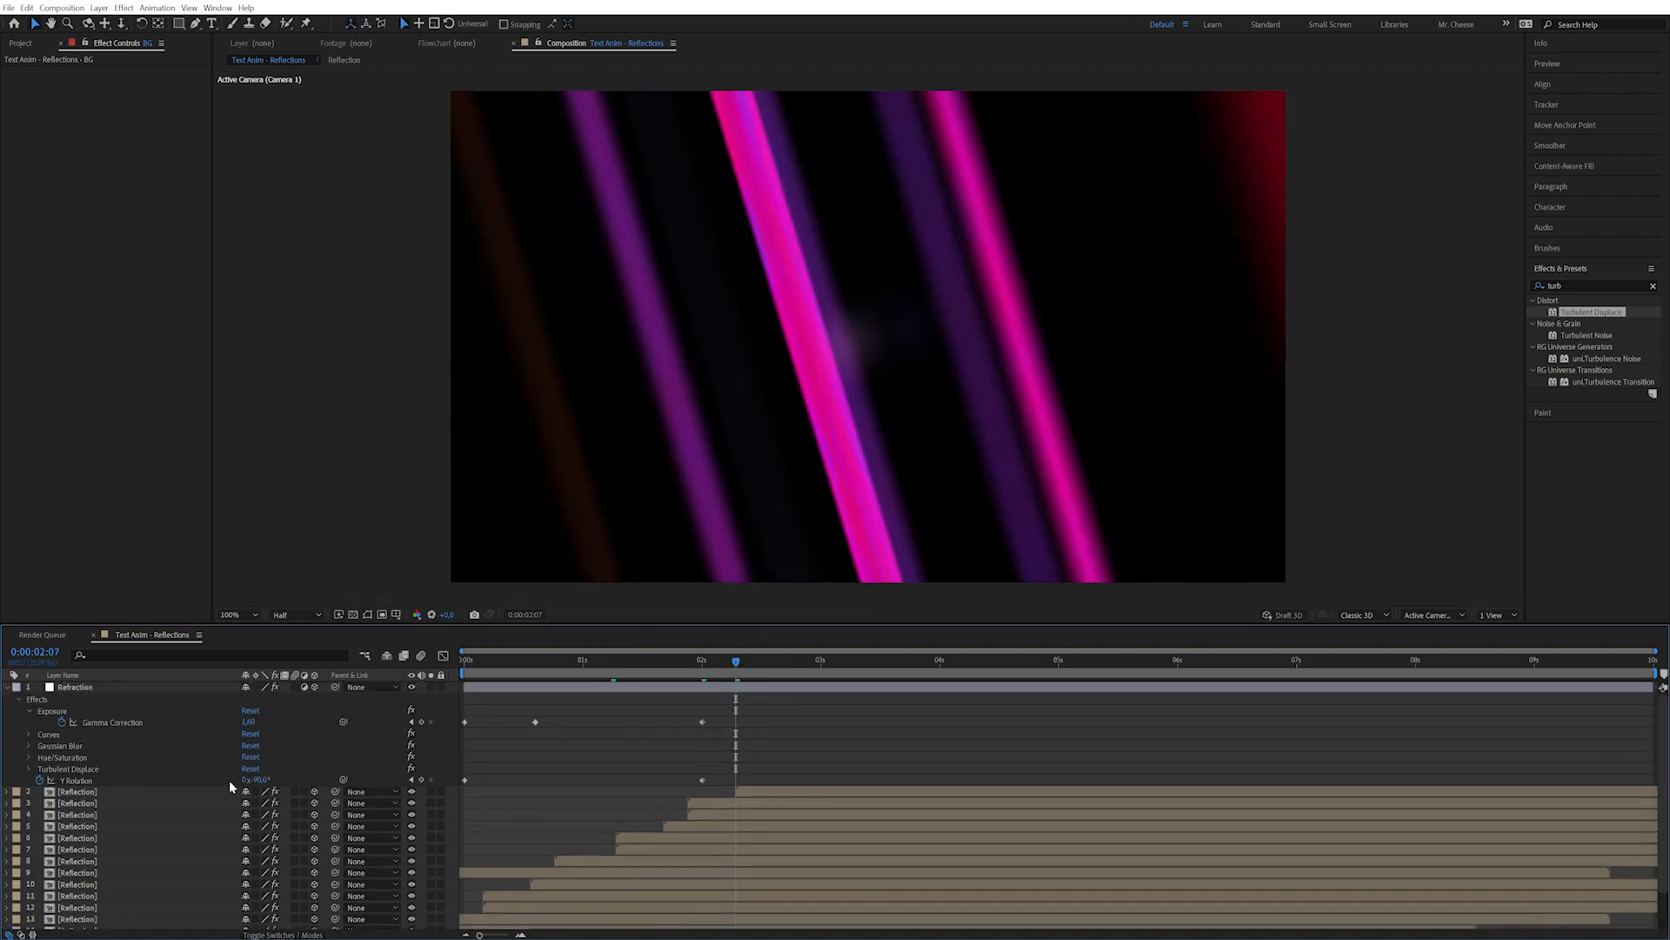
click(75, 687)
key(u)
key(ctrl+d)
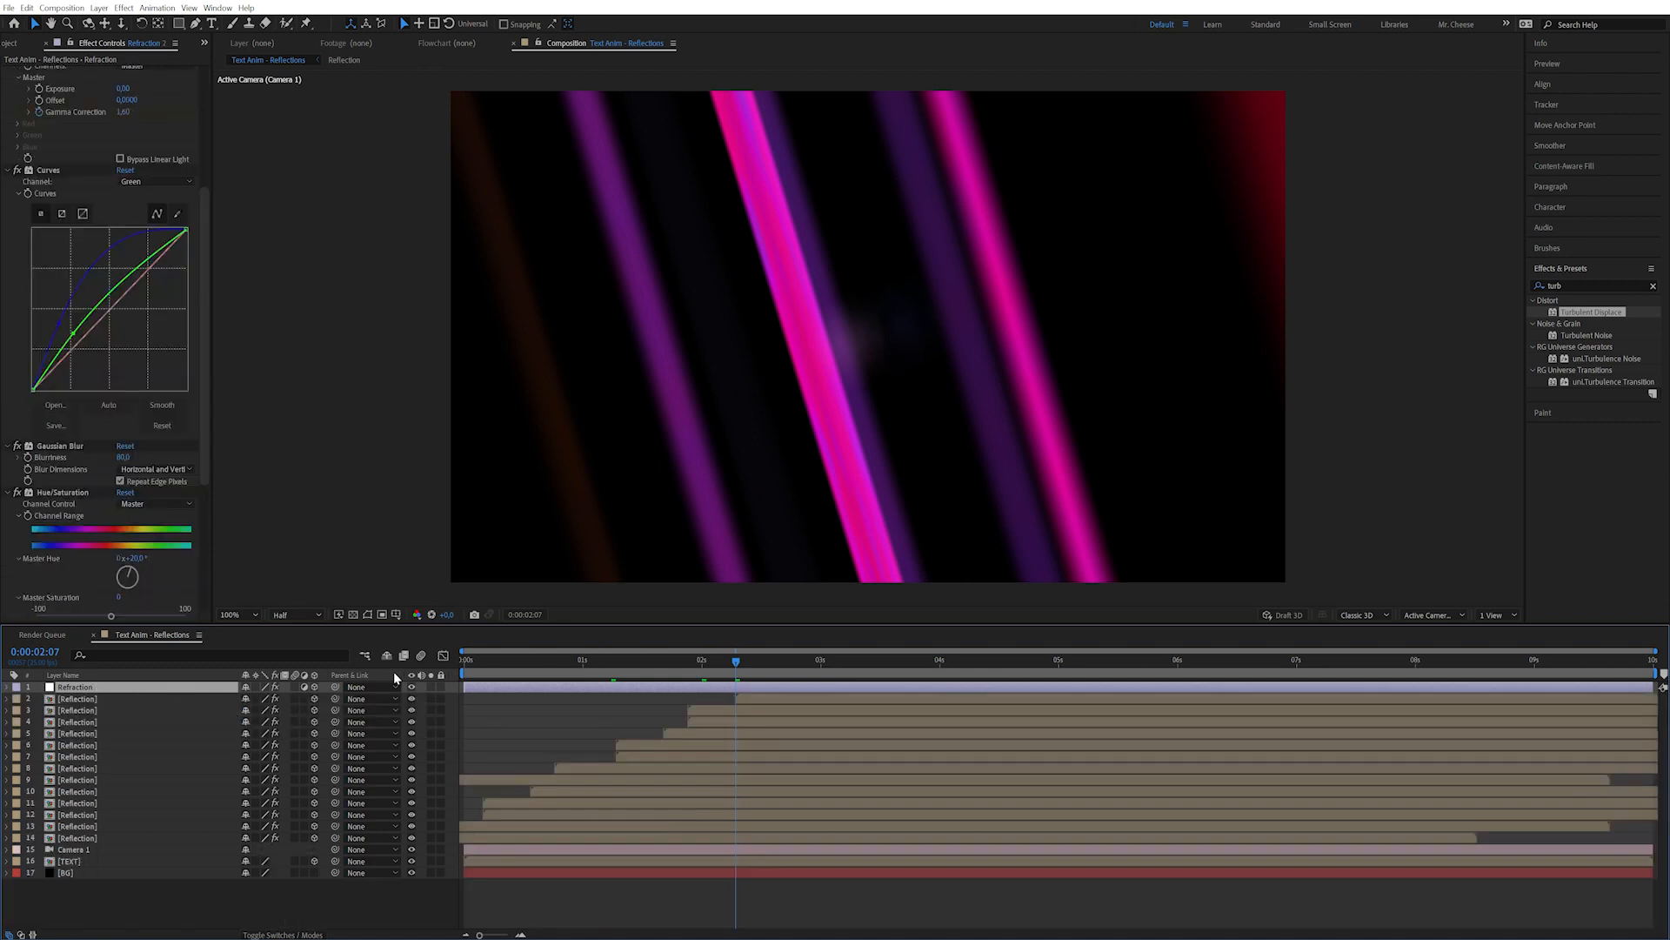
Offset the Refraction copy to Position X 1163 and Z -7194, checking frame 2:15.
key(p)
drag(254, 699, 715, 694)
drag(298, 698, 382, 728)
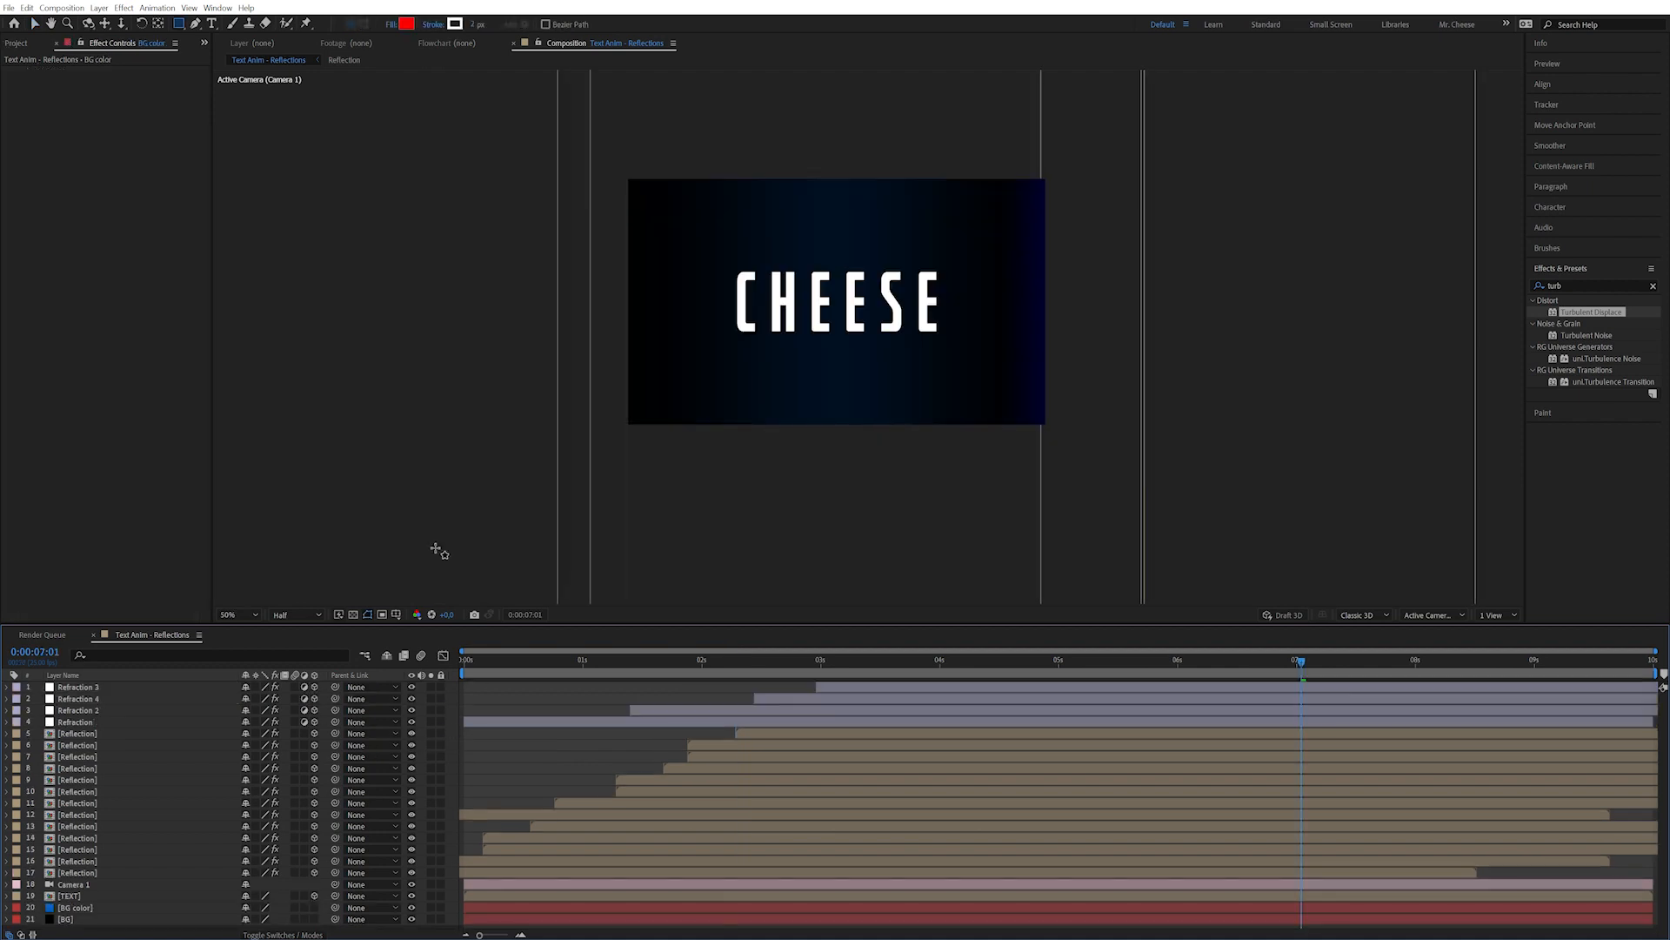
click(774, 659)
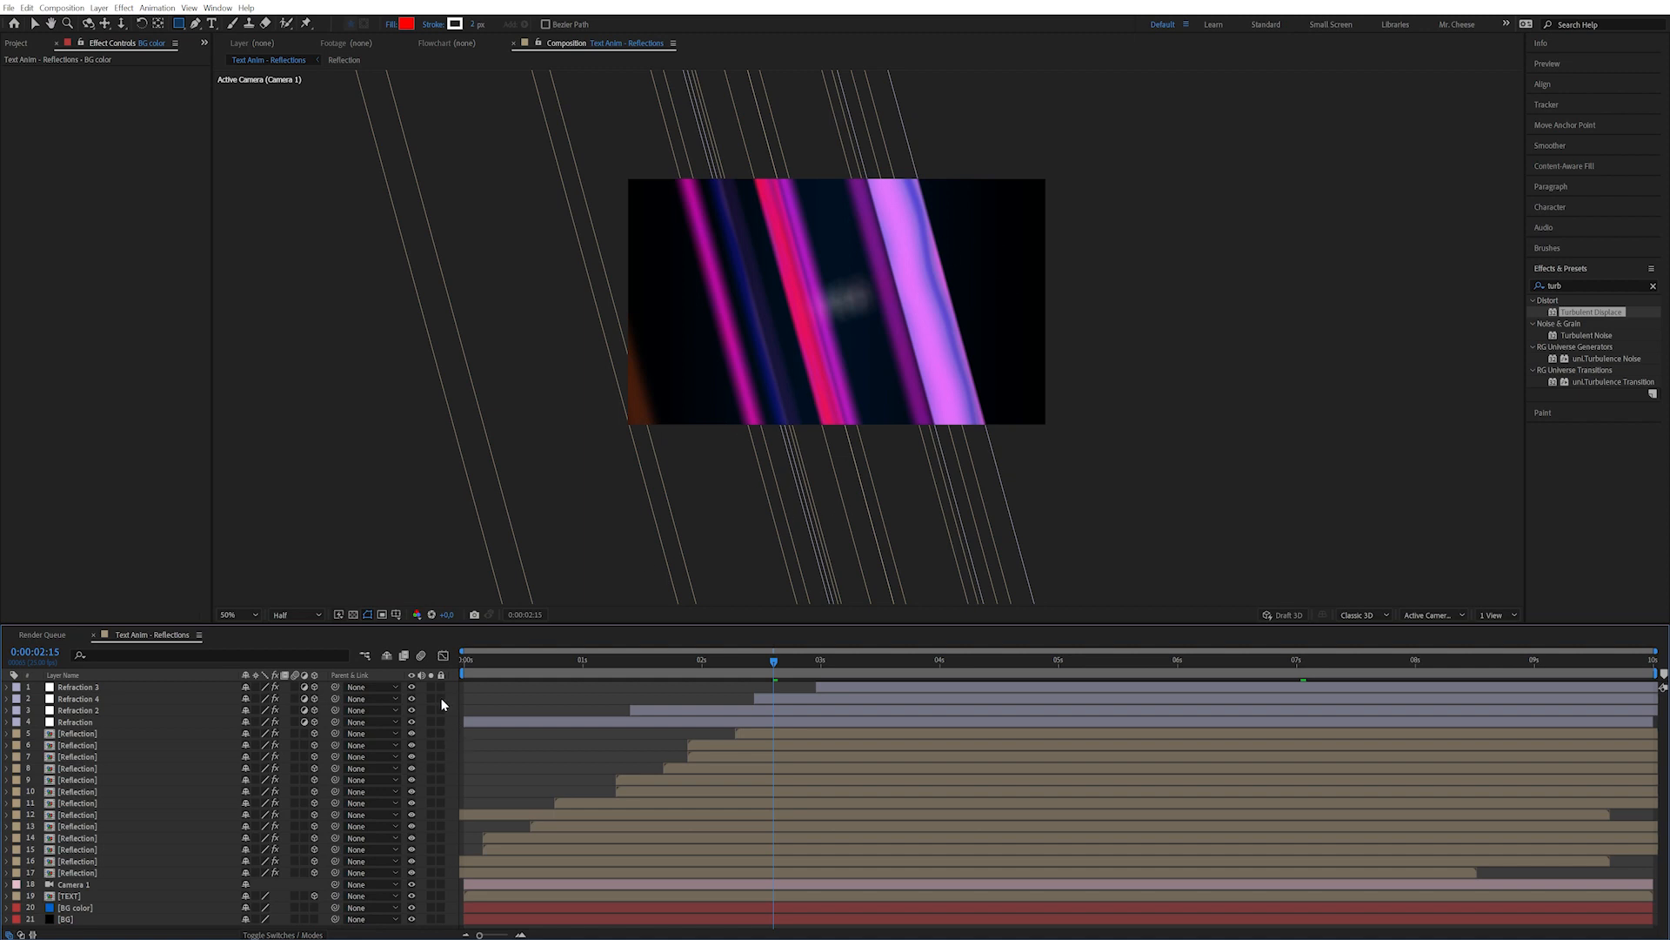
click(99, 8)
Create a new adjustment layer named Glow.
mouse_move(118, 27)
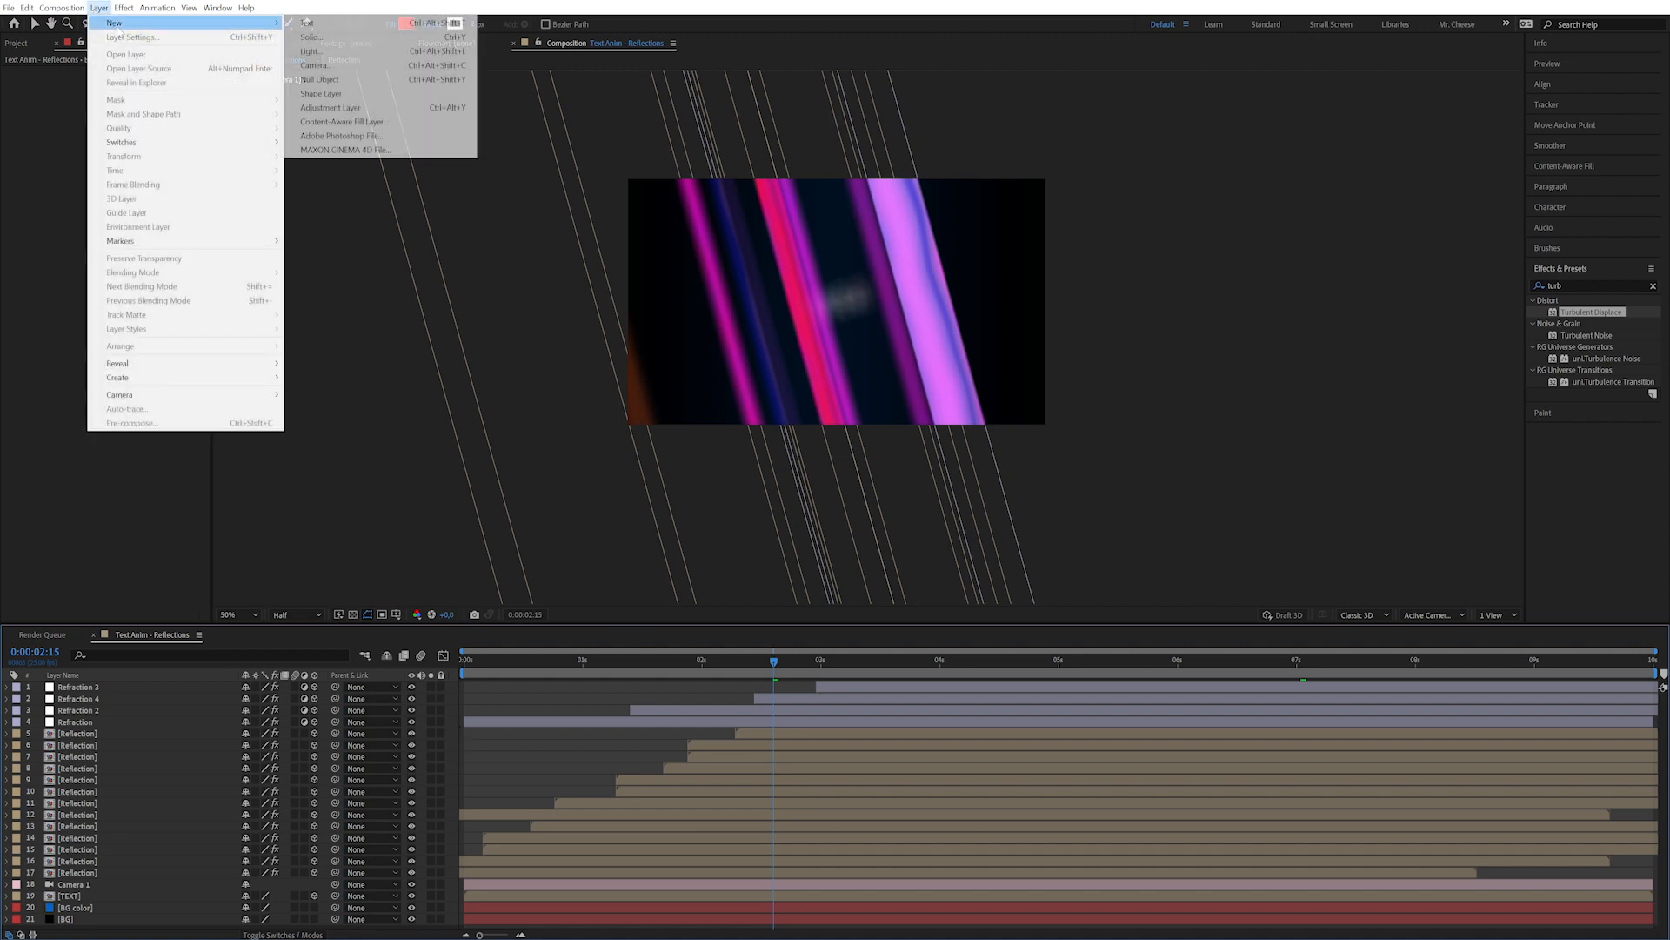
click(339, 107)
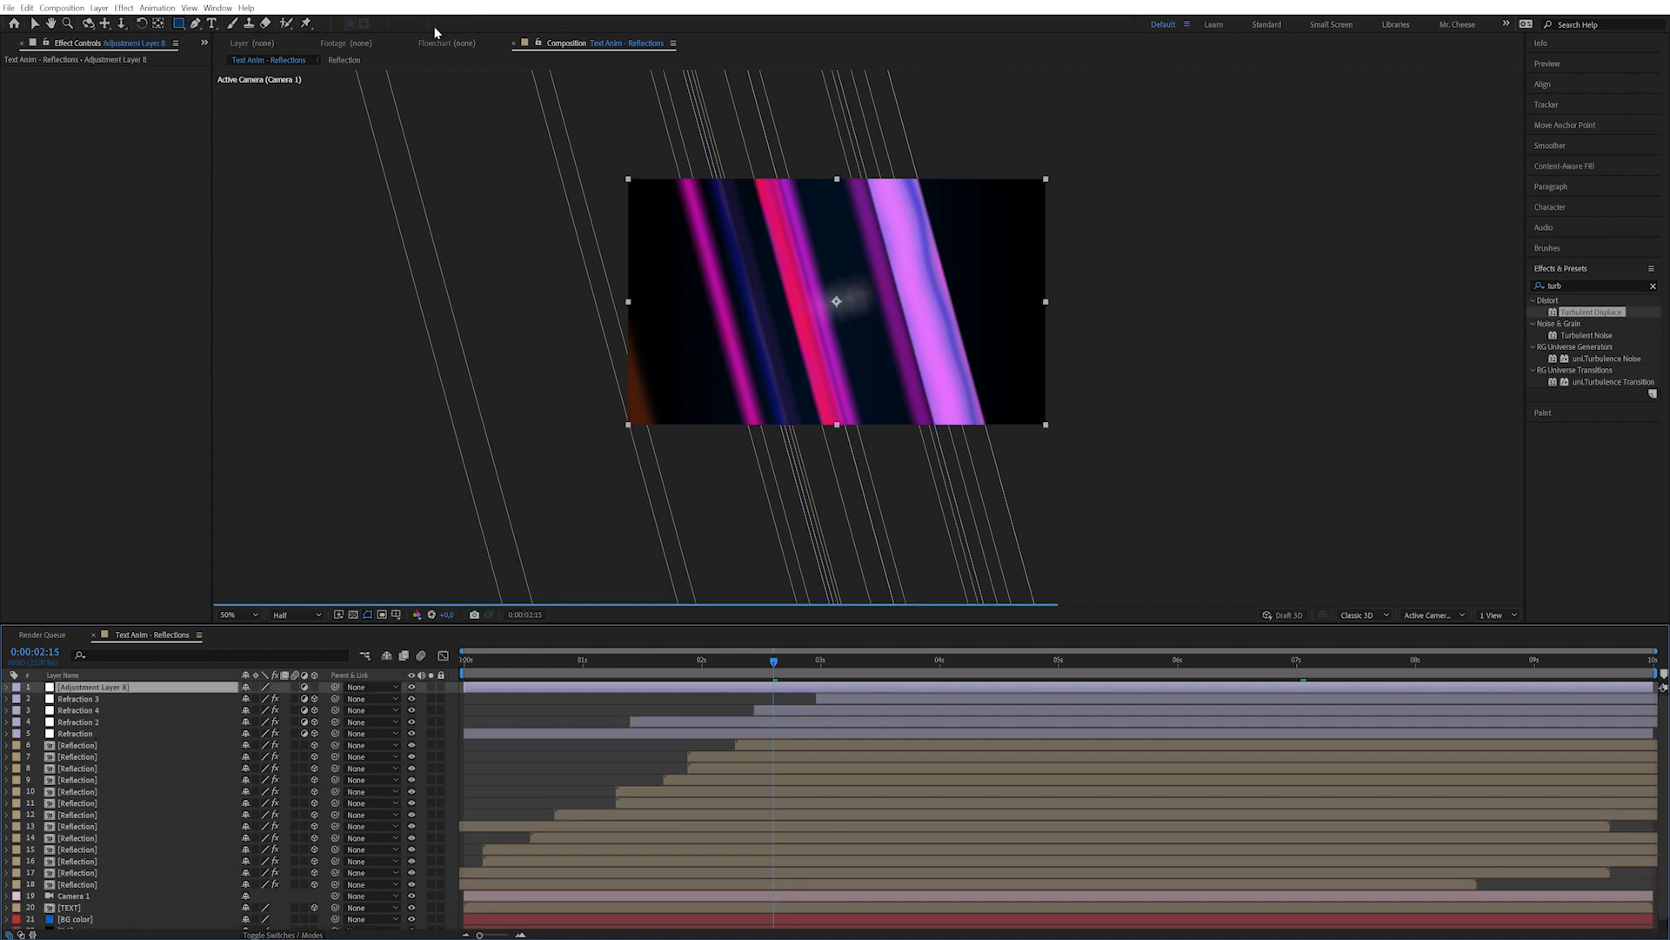
key(Return)
text(Glow)
key(Return)
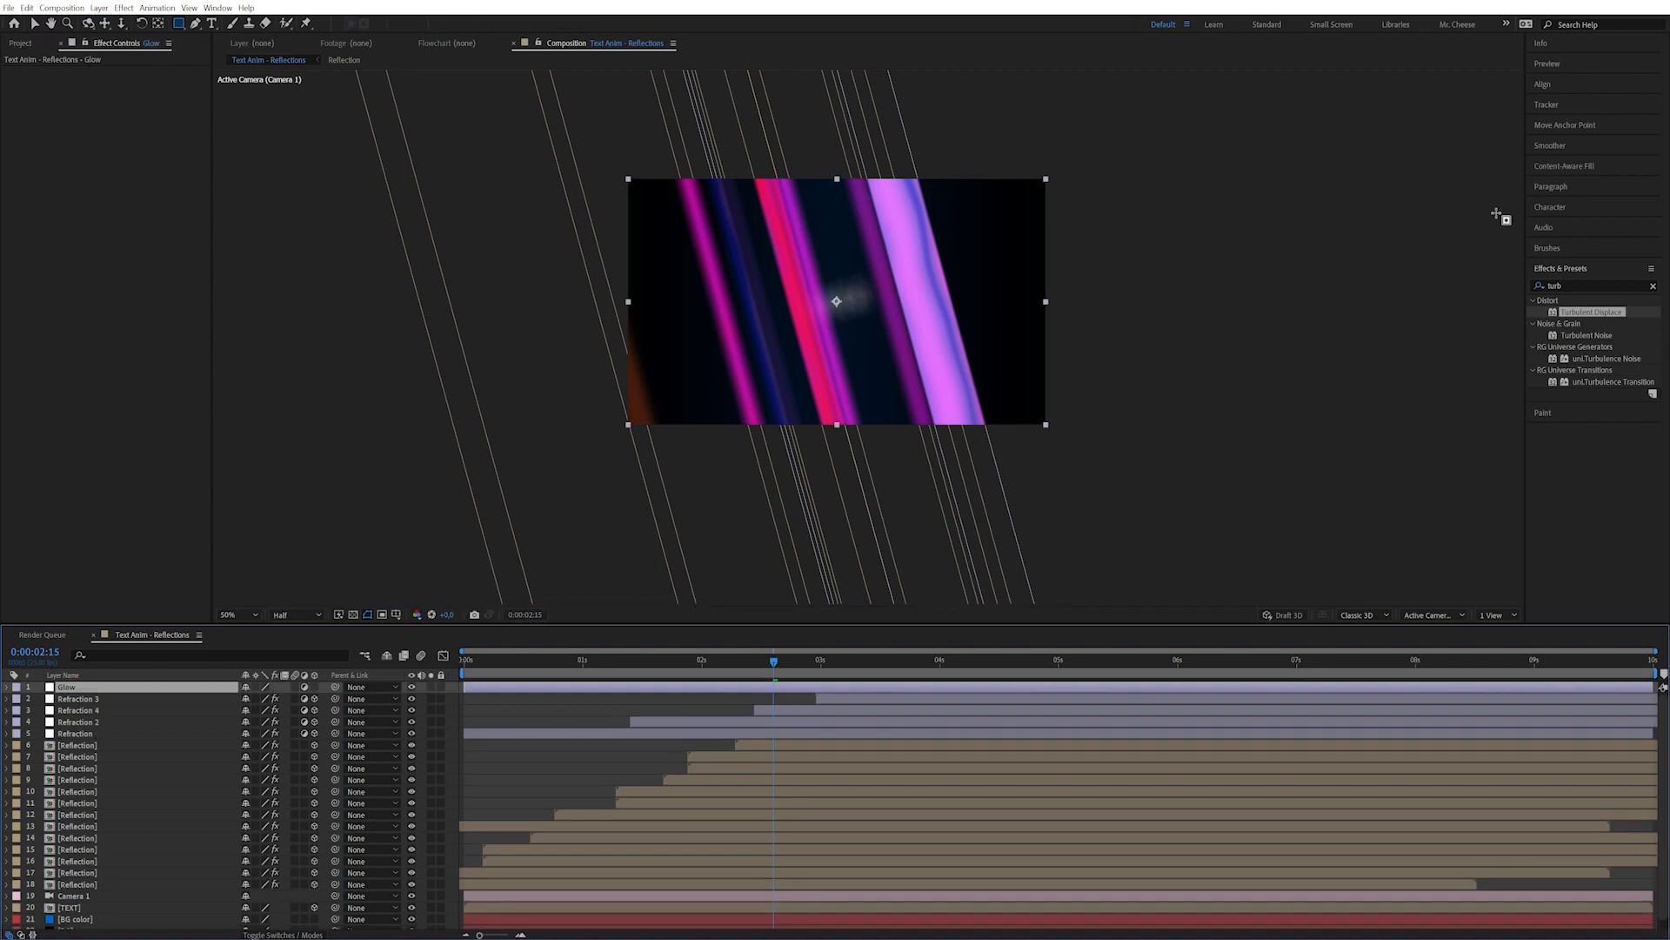
Apply Glow with a raised threshold, radius 48 and Screen operation, then duplicate it.
key(ctrl+5)
text(glow)
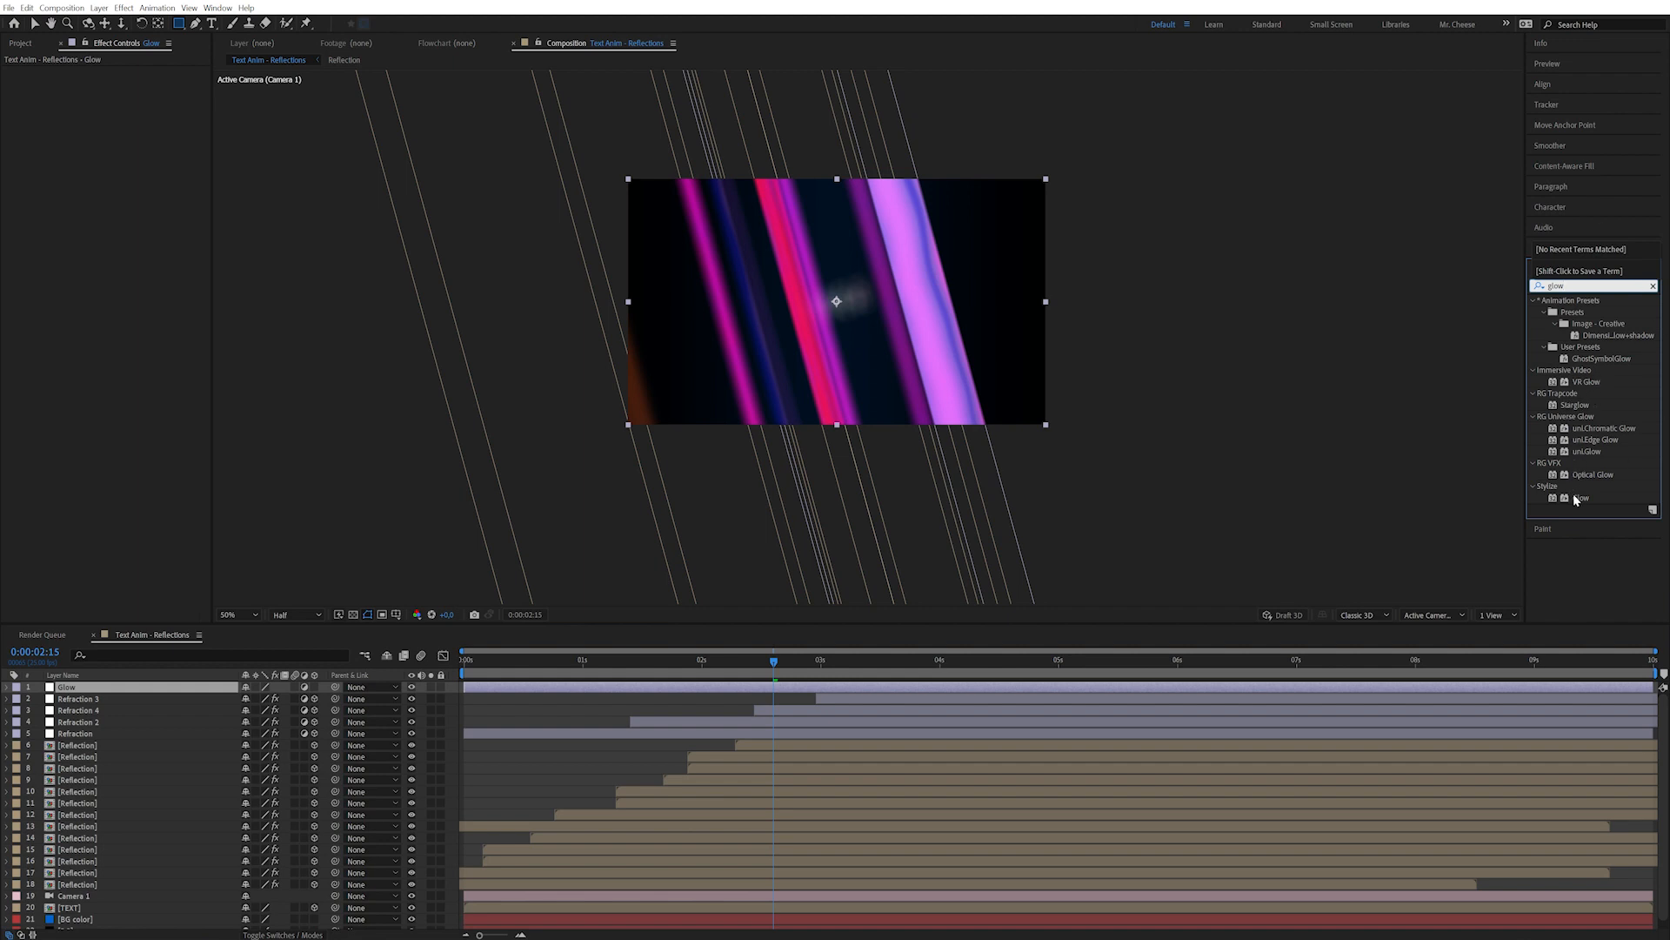
double_click(1577, 499)
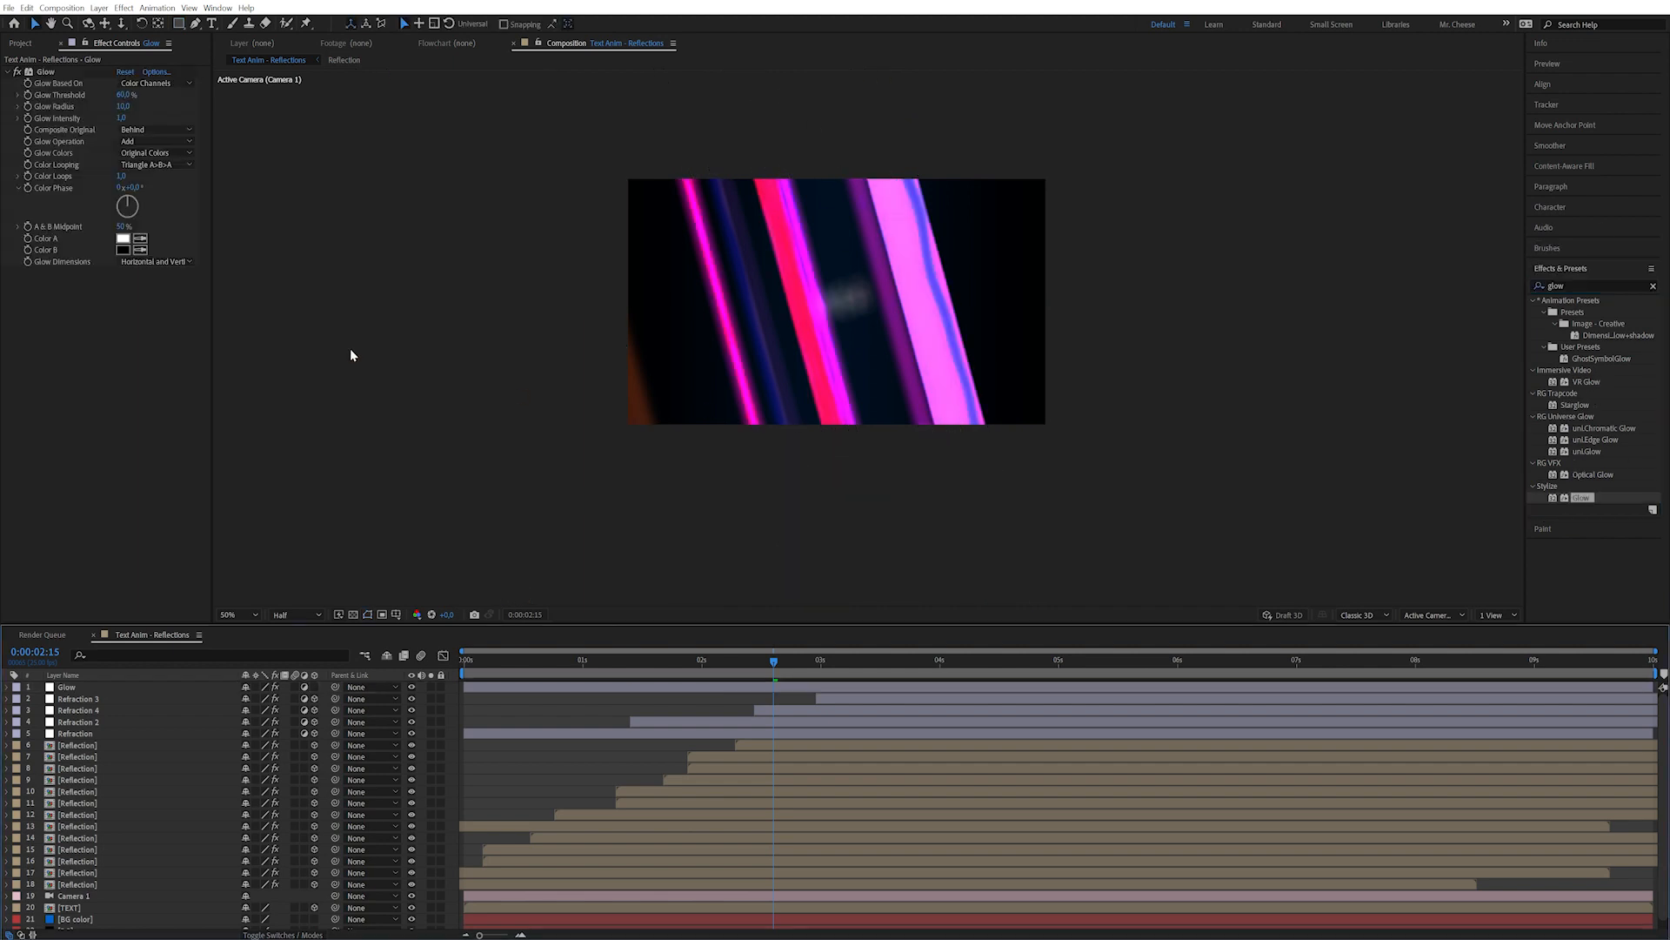
click(124, 94)
text(40)
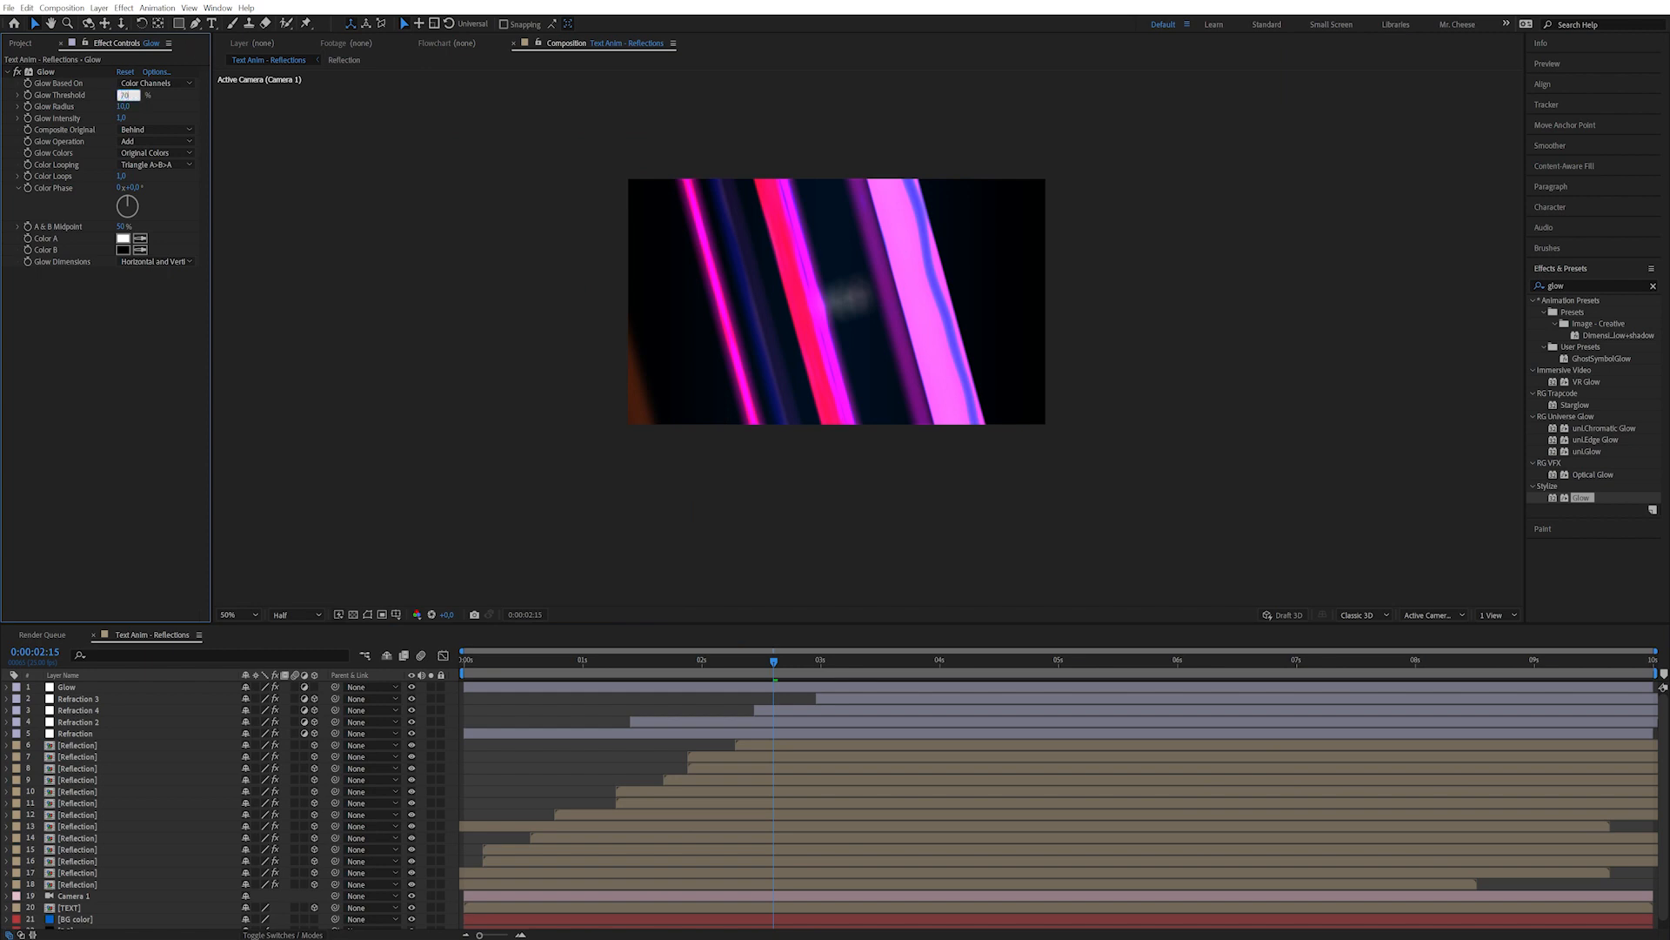
key(Return)
drag(123, 106, 145, 105)
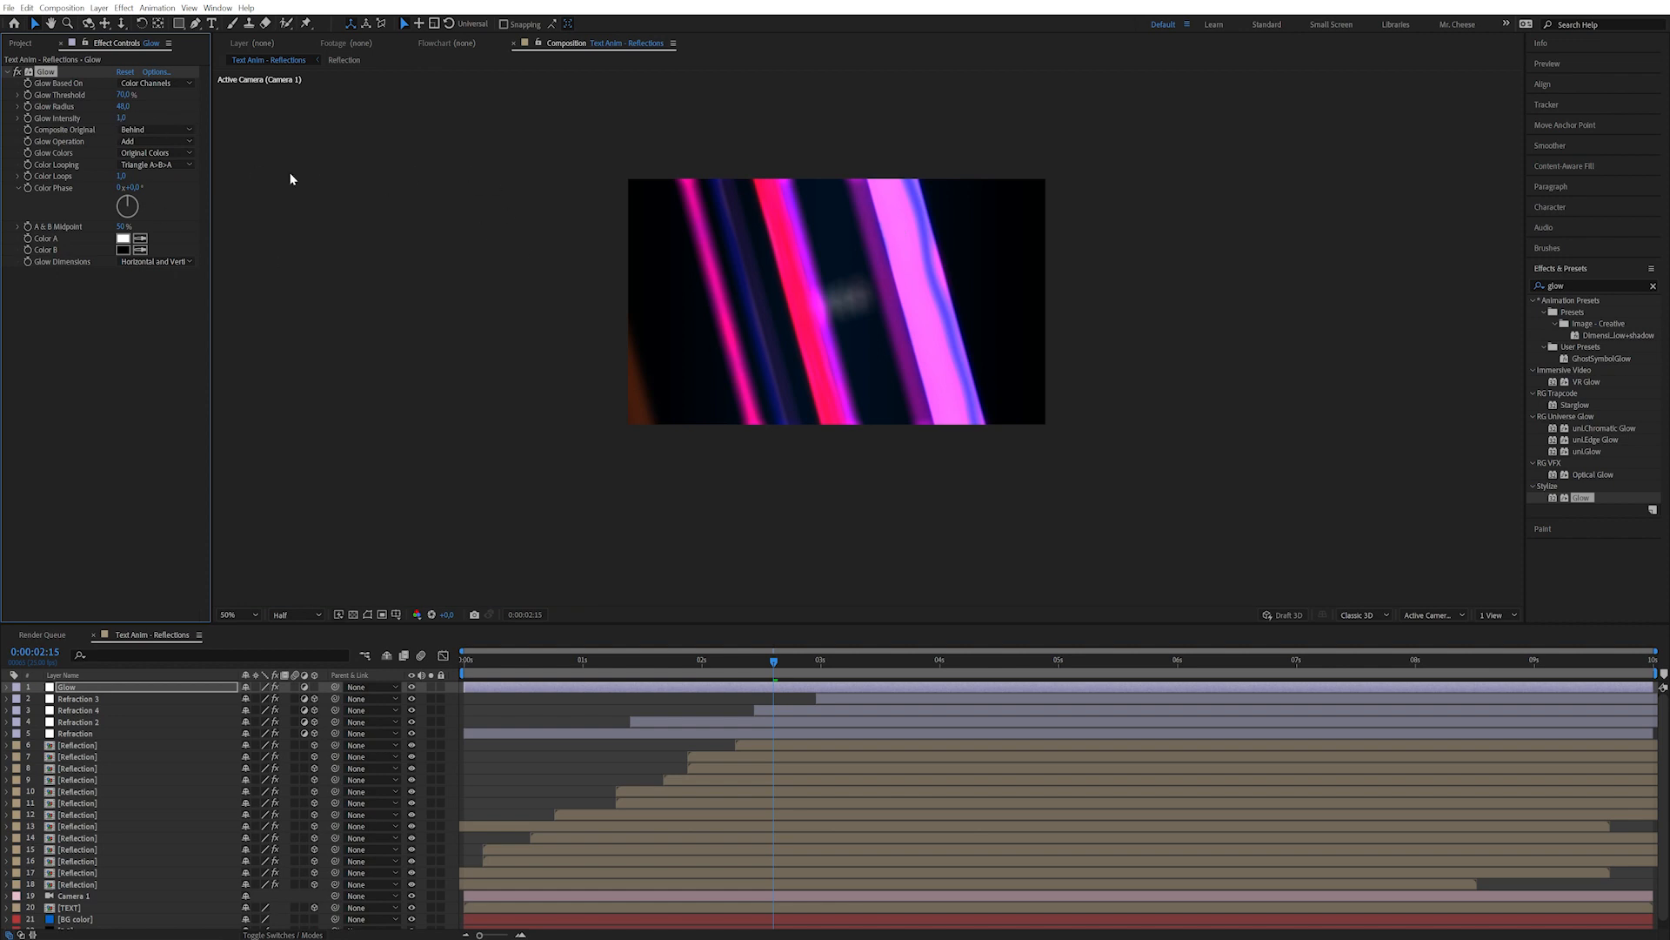
click(143, 141)
click(168, 232)
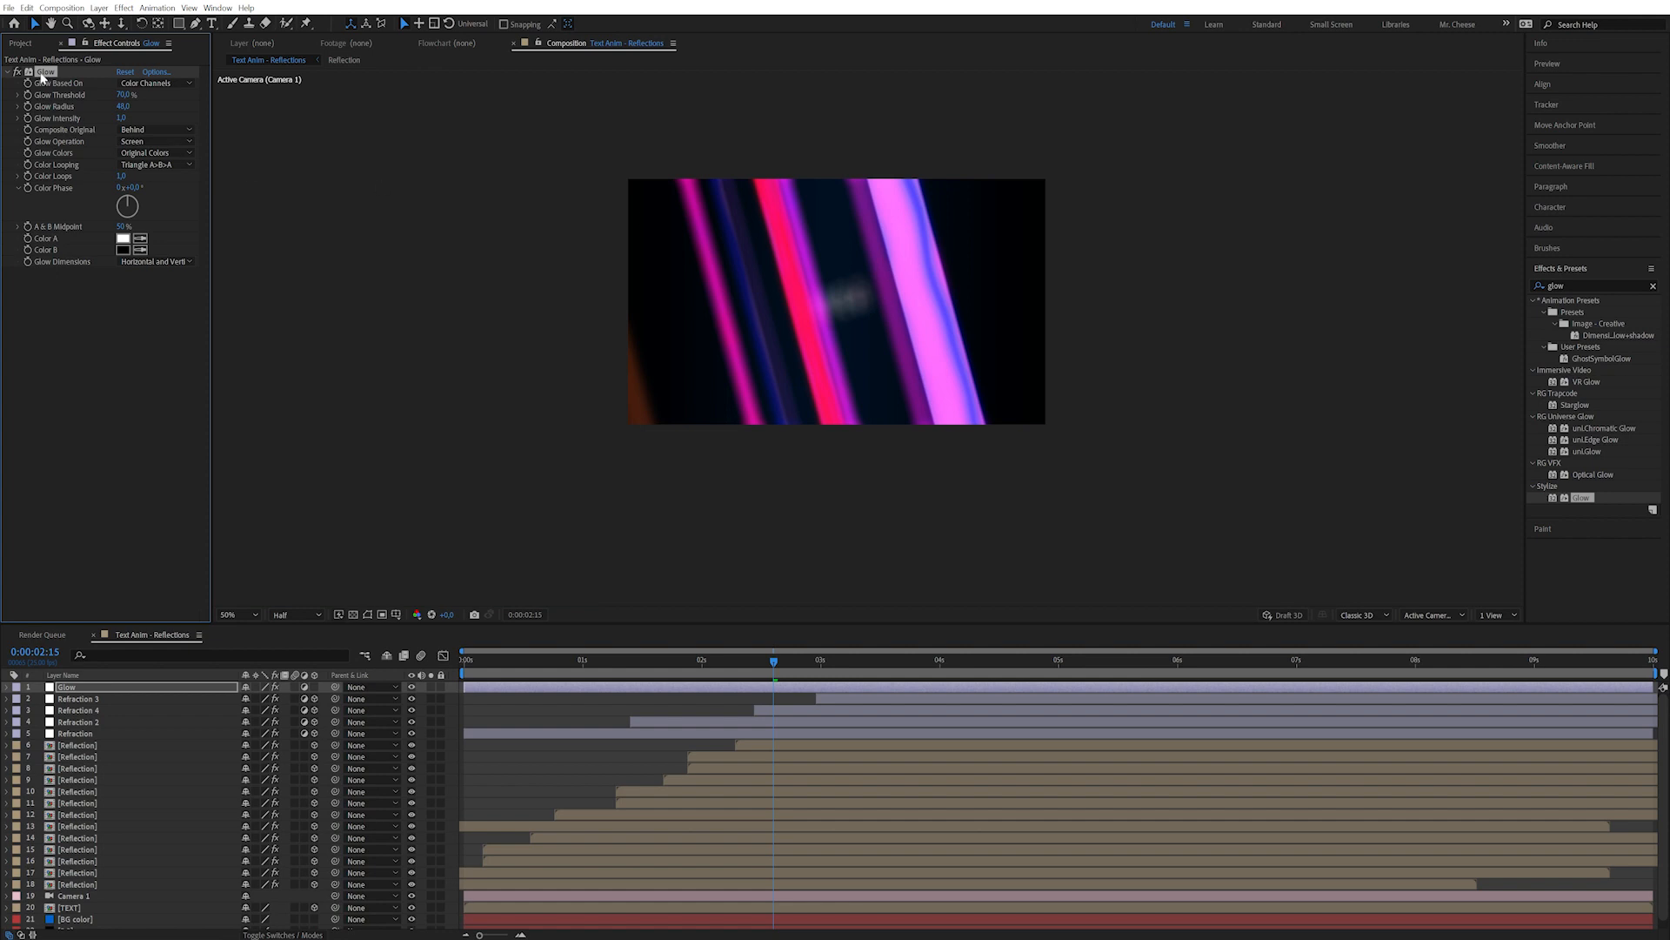
key(ctrl+d)
Widen Glow 2's radius, then duplicate it as Glow 3 with a radius near 990.
drag(124, 308, 175, 300)
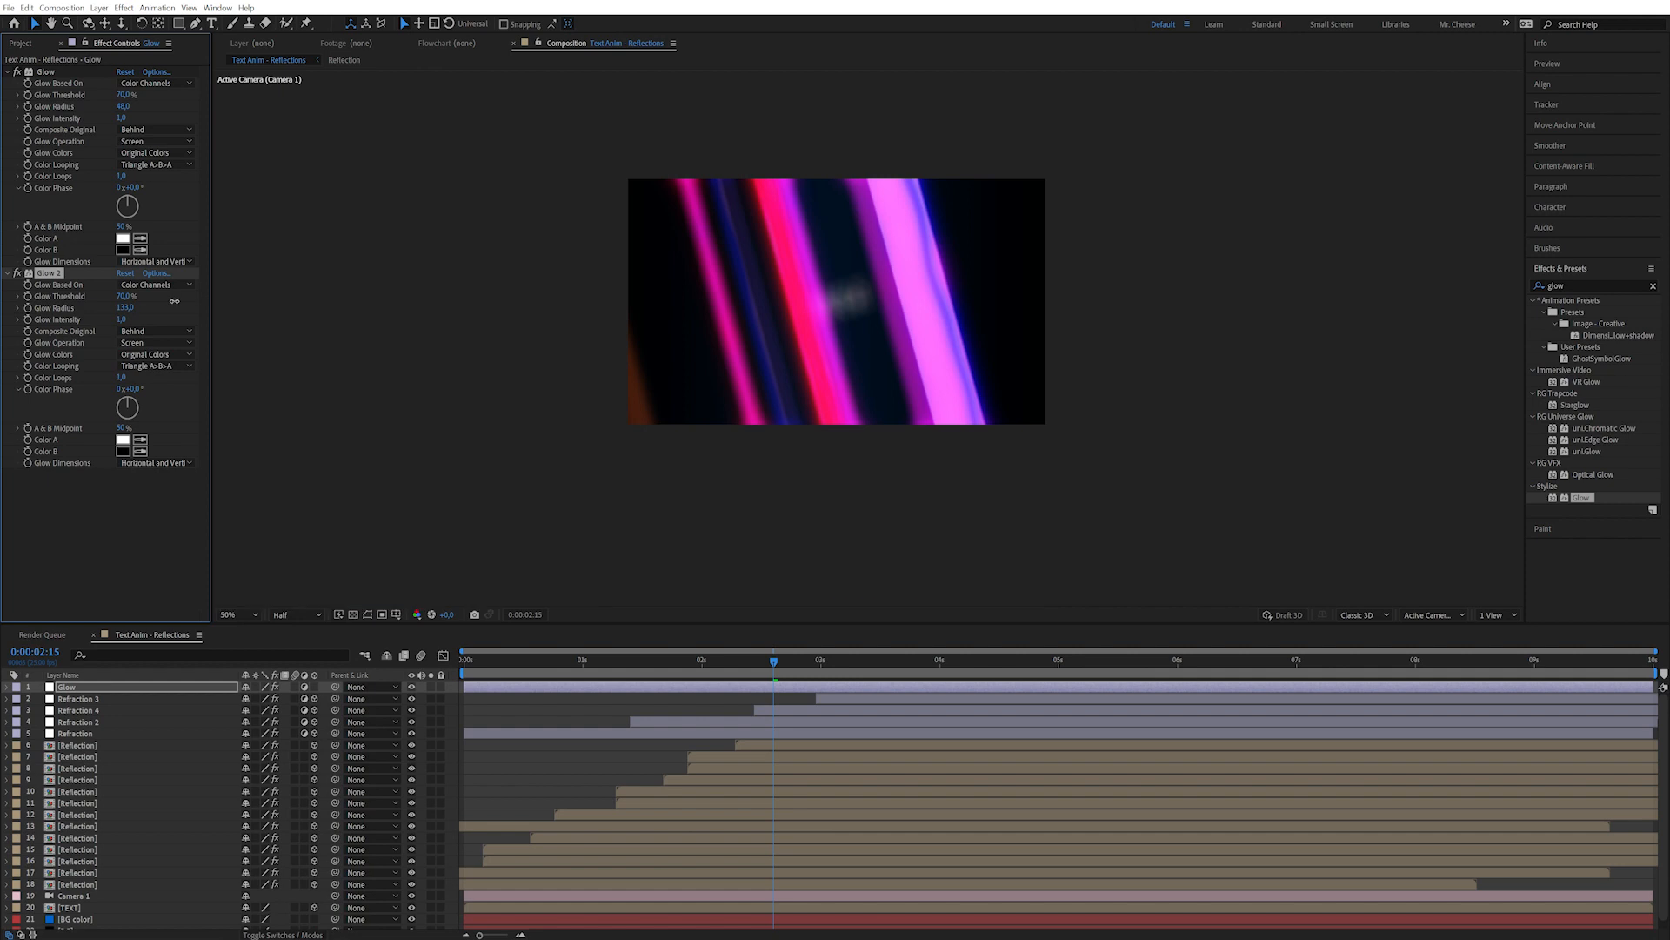
click(89, 577)
click(54, 273)
key(ctrl+d)
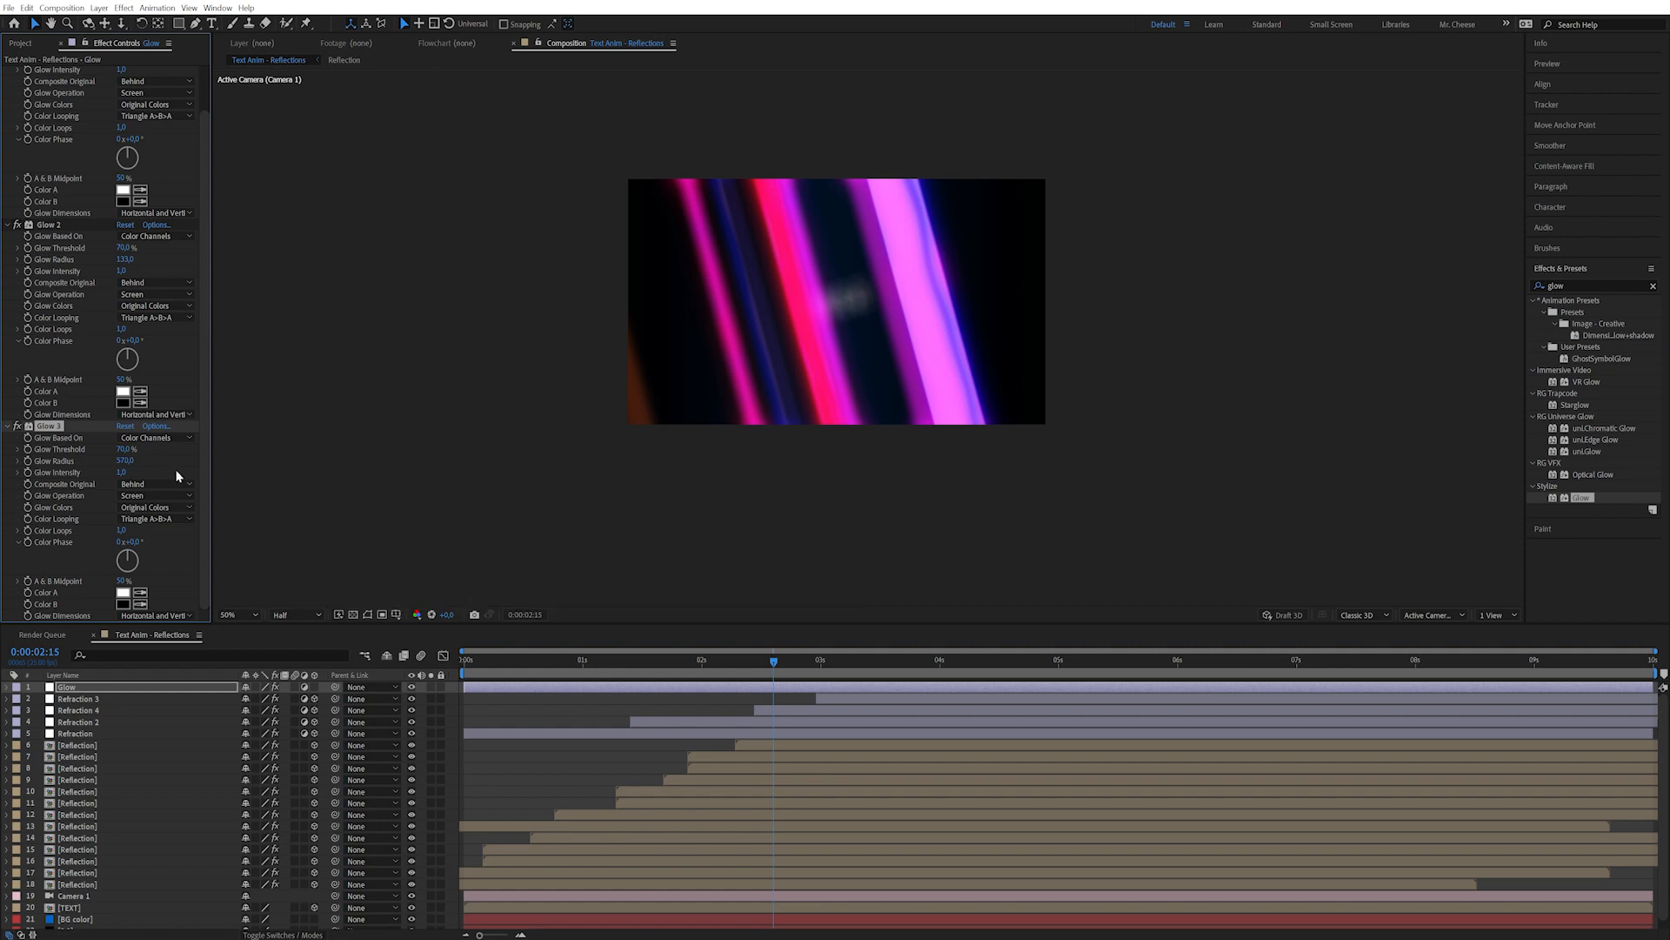
drag(125, 461, 110, 474)
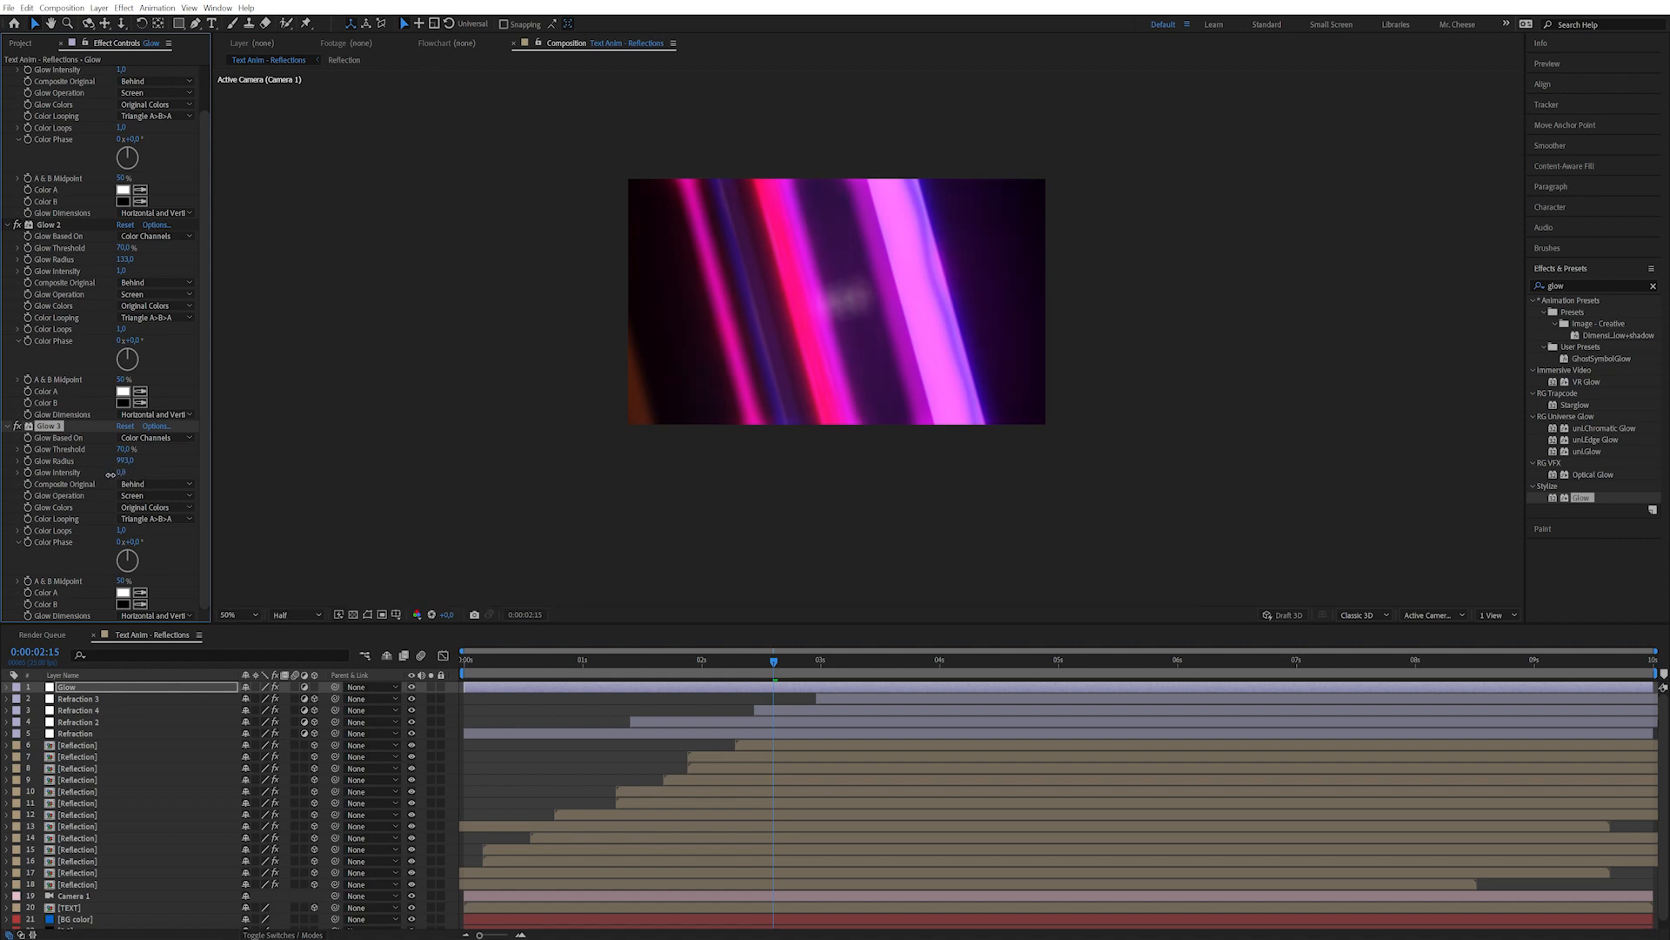
click(621, 661)
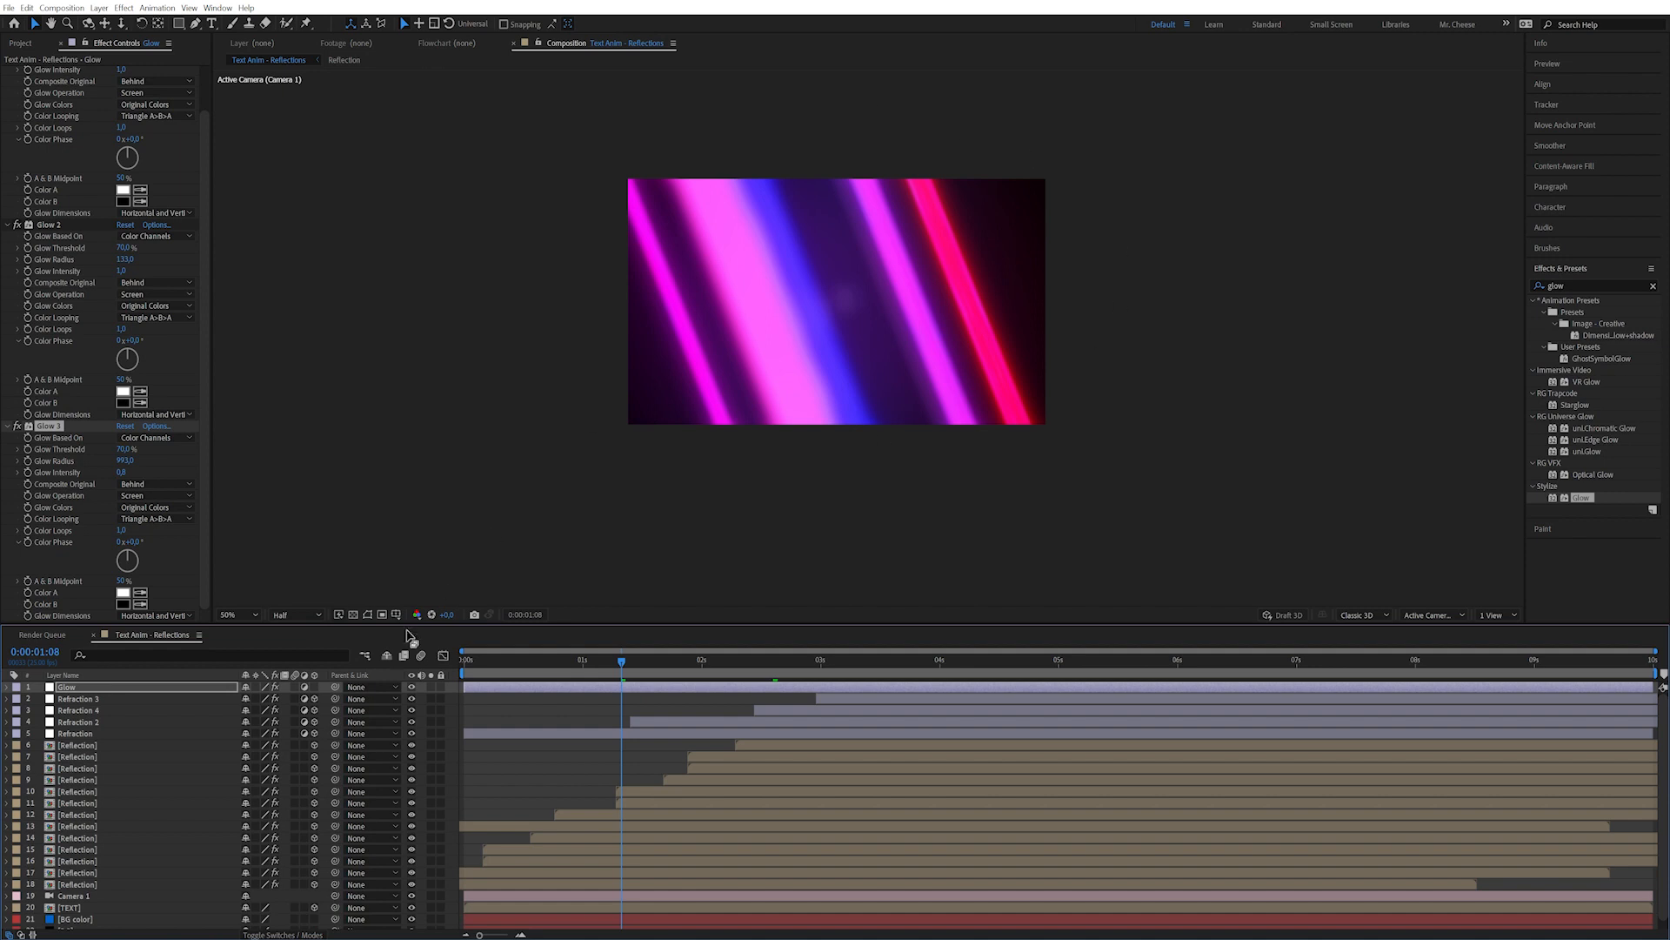
click(460, 700)
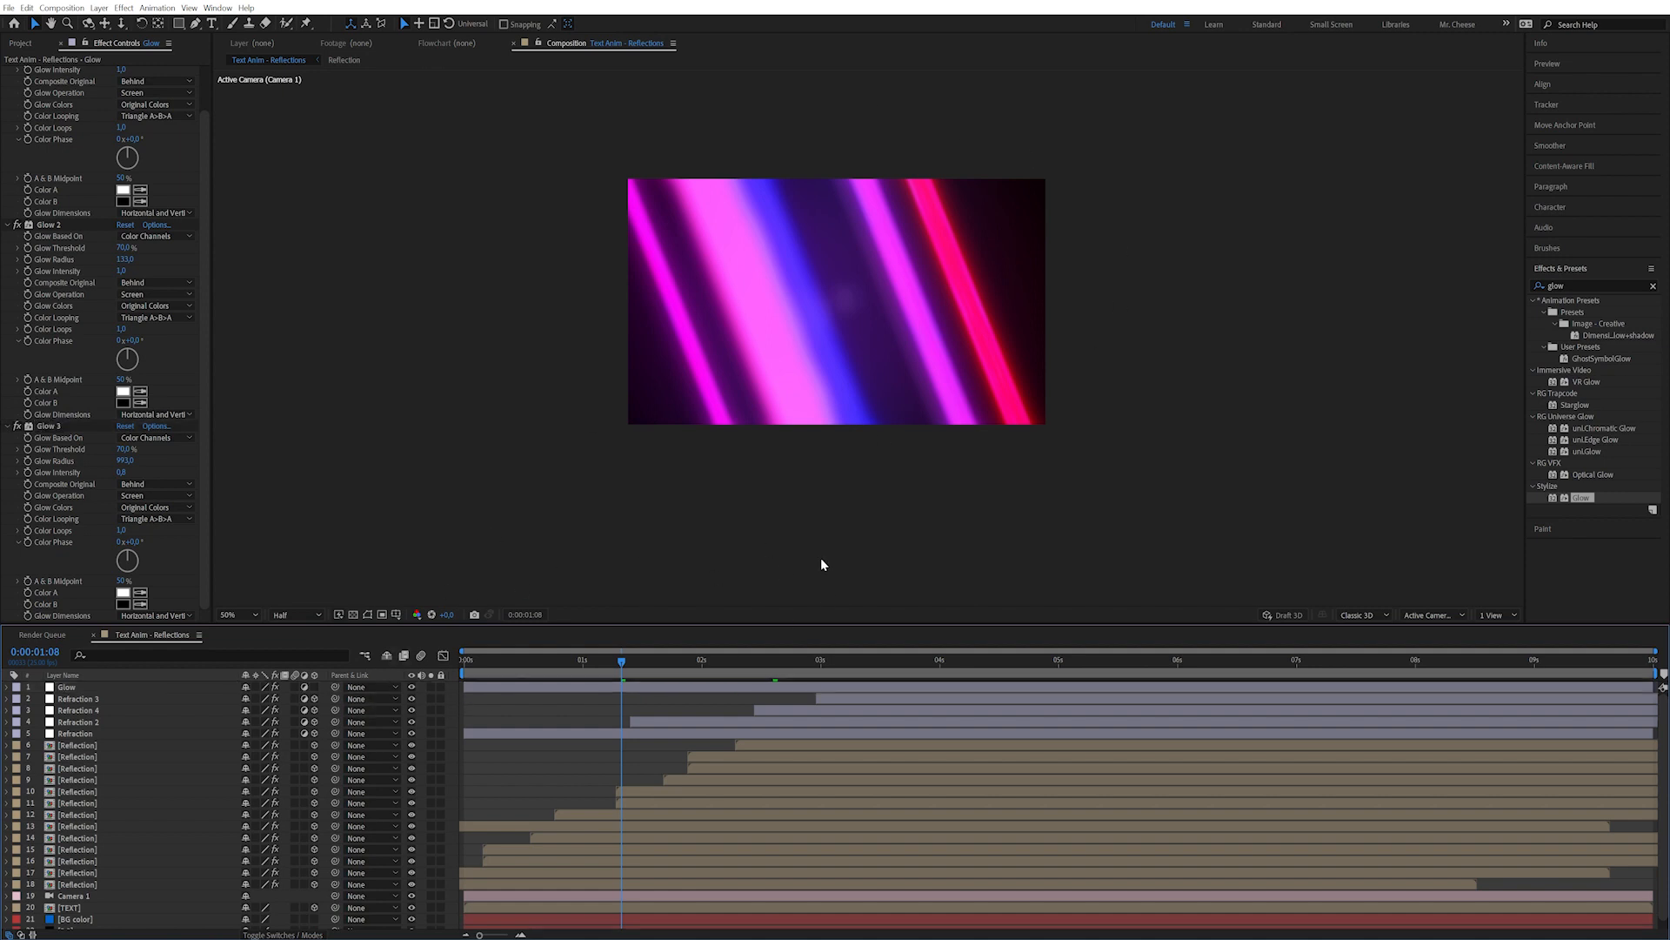
click(922, 662)
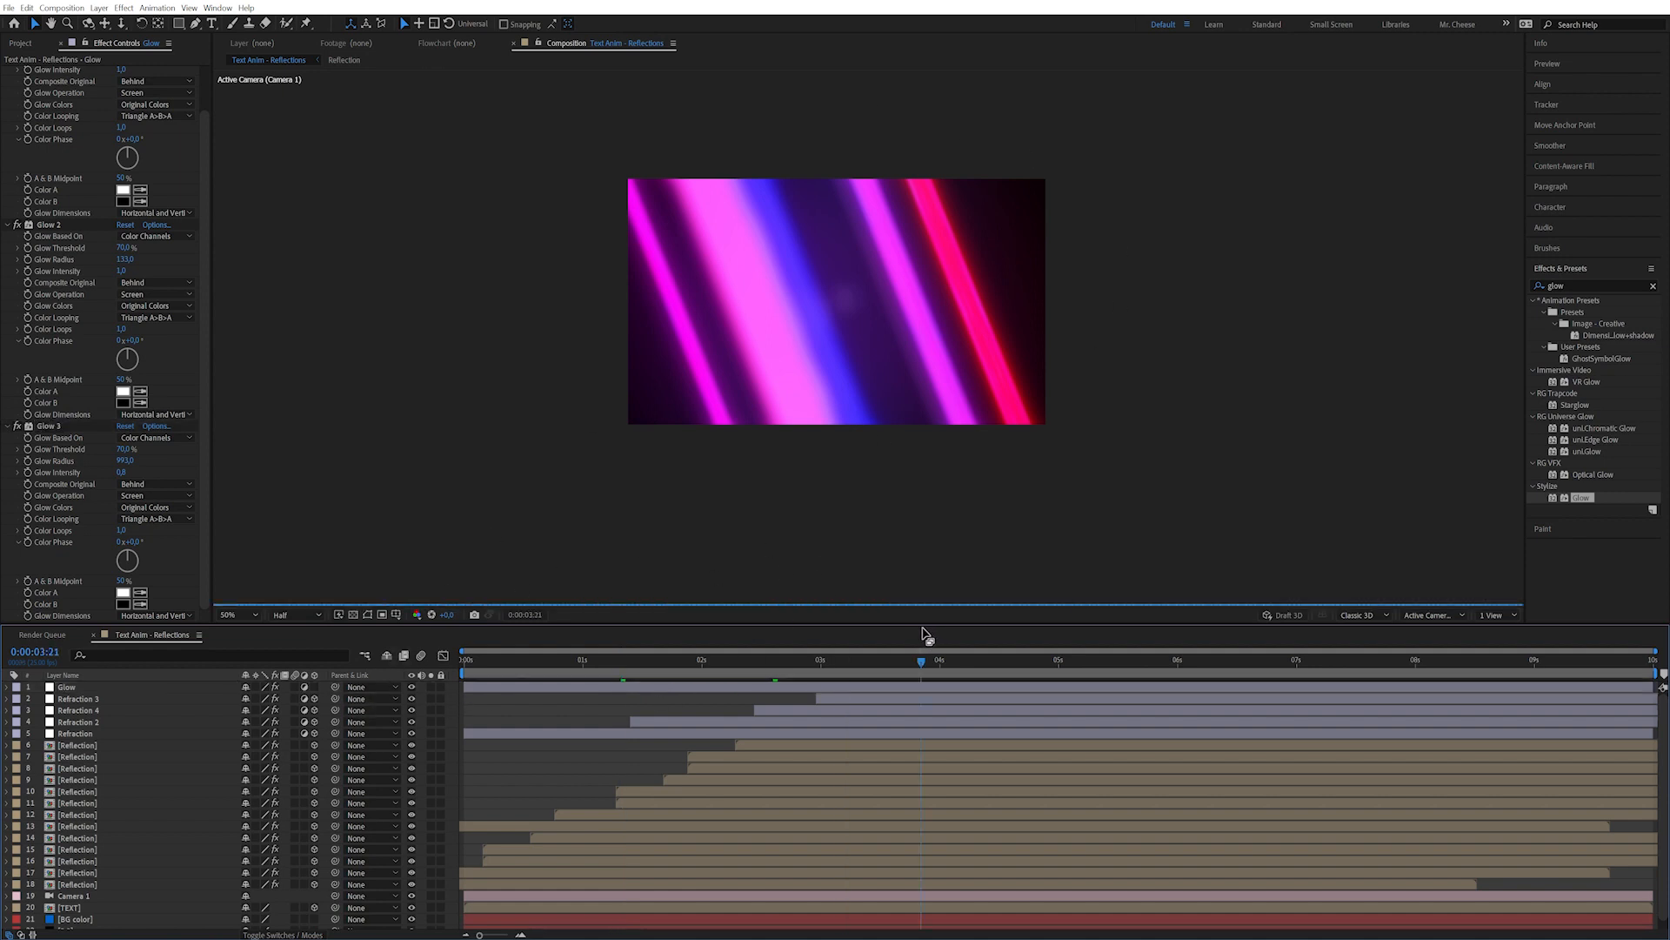
Pre-compose all layers into MAIN, then return to Text Anim - Reflections at 3:11.
click(122, 698)
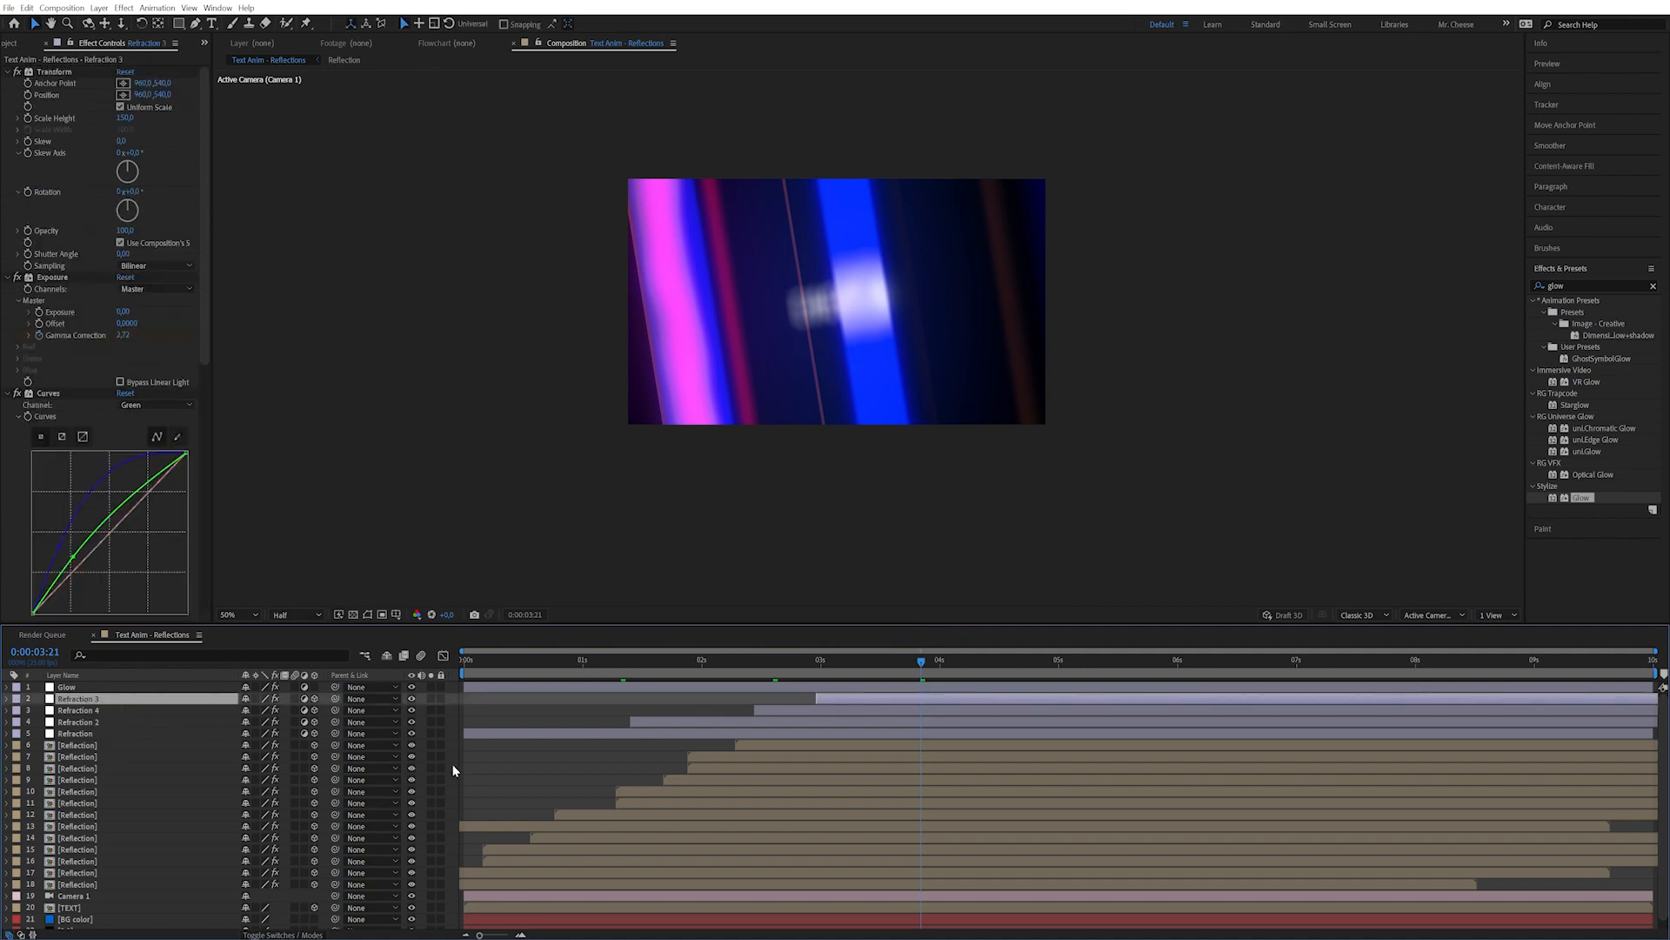
key(ctrl+a)
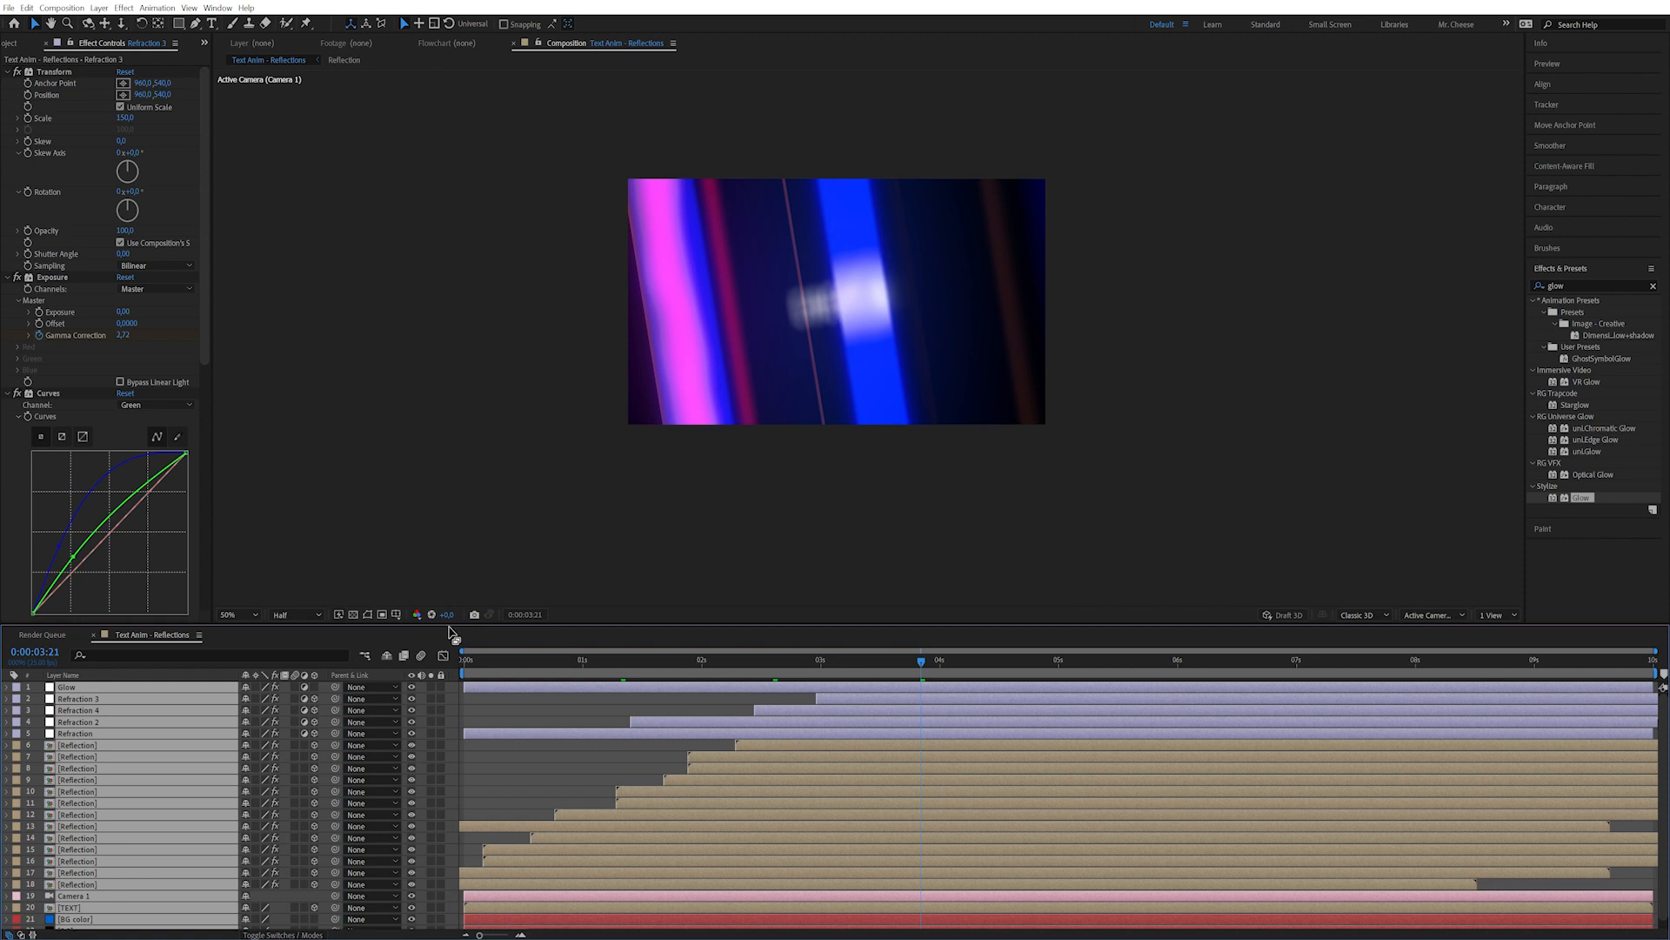
key(ctrl+shift+c)
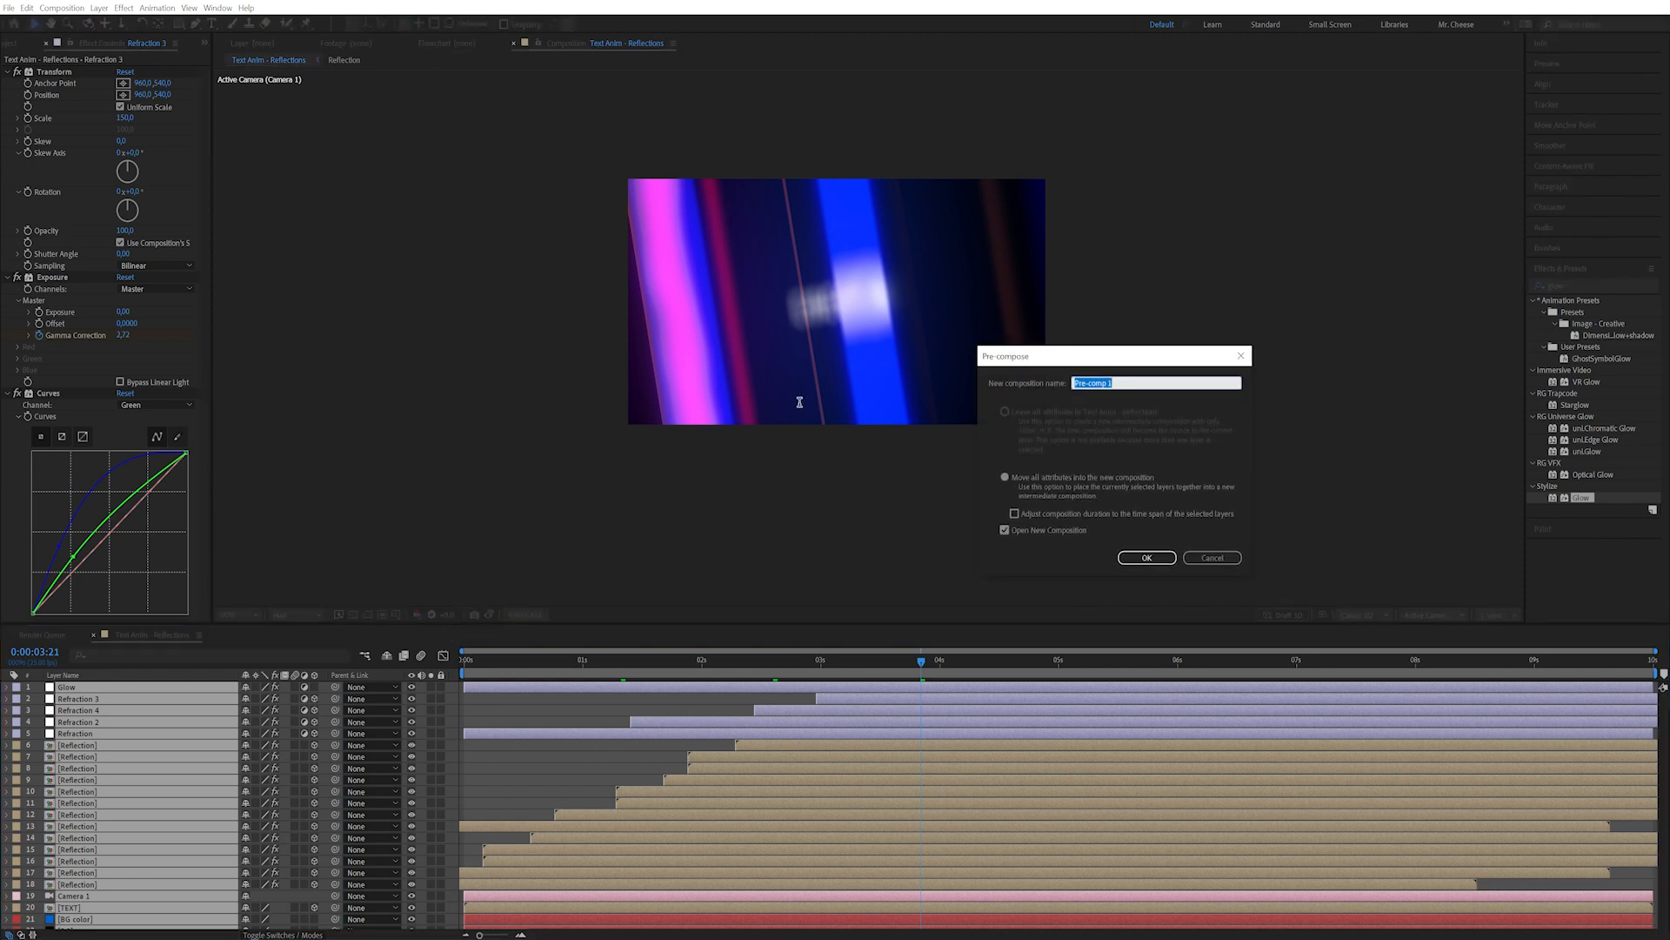
text(M)
key(Return)
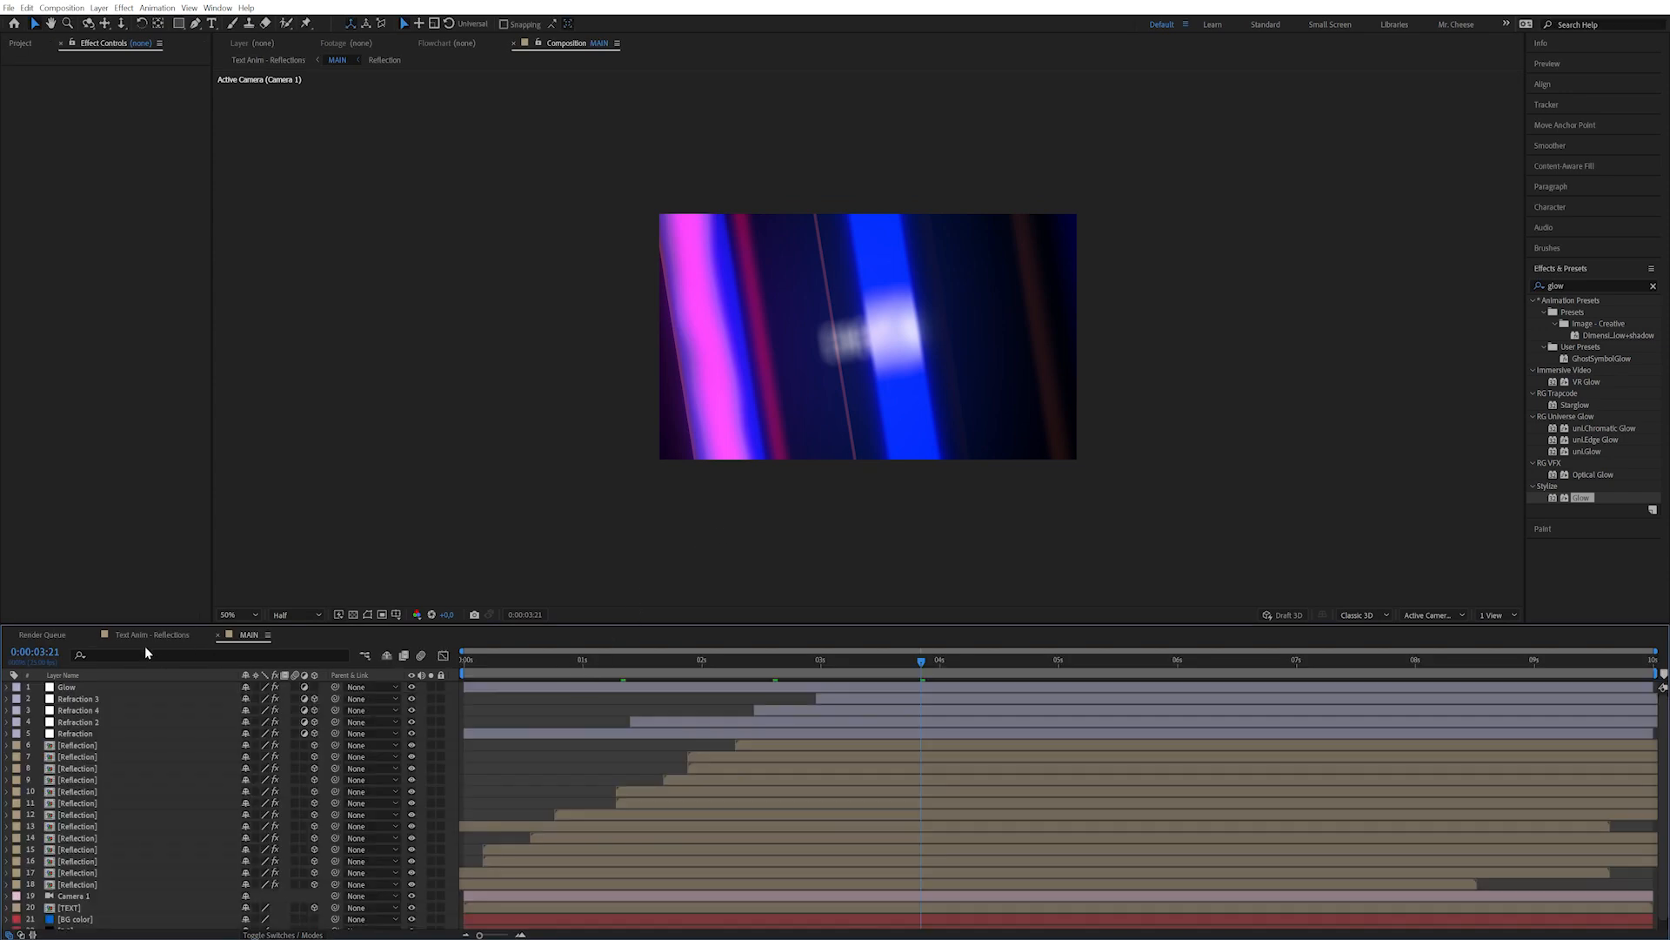
click(150, 634)
drag(622, 670, 874, 675)
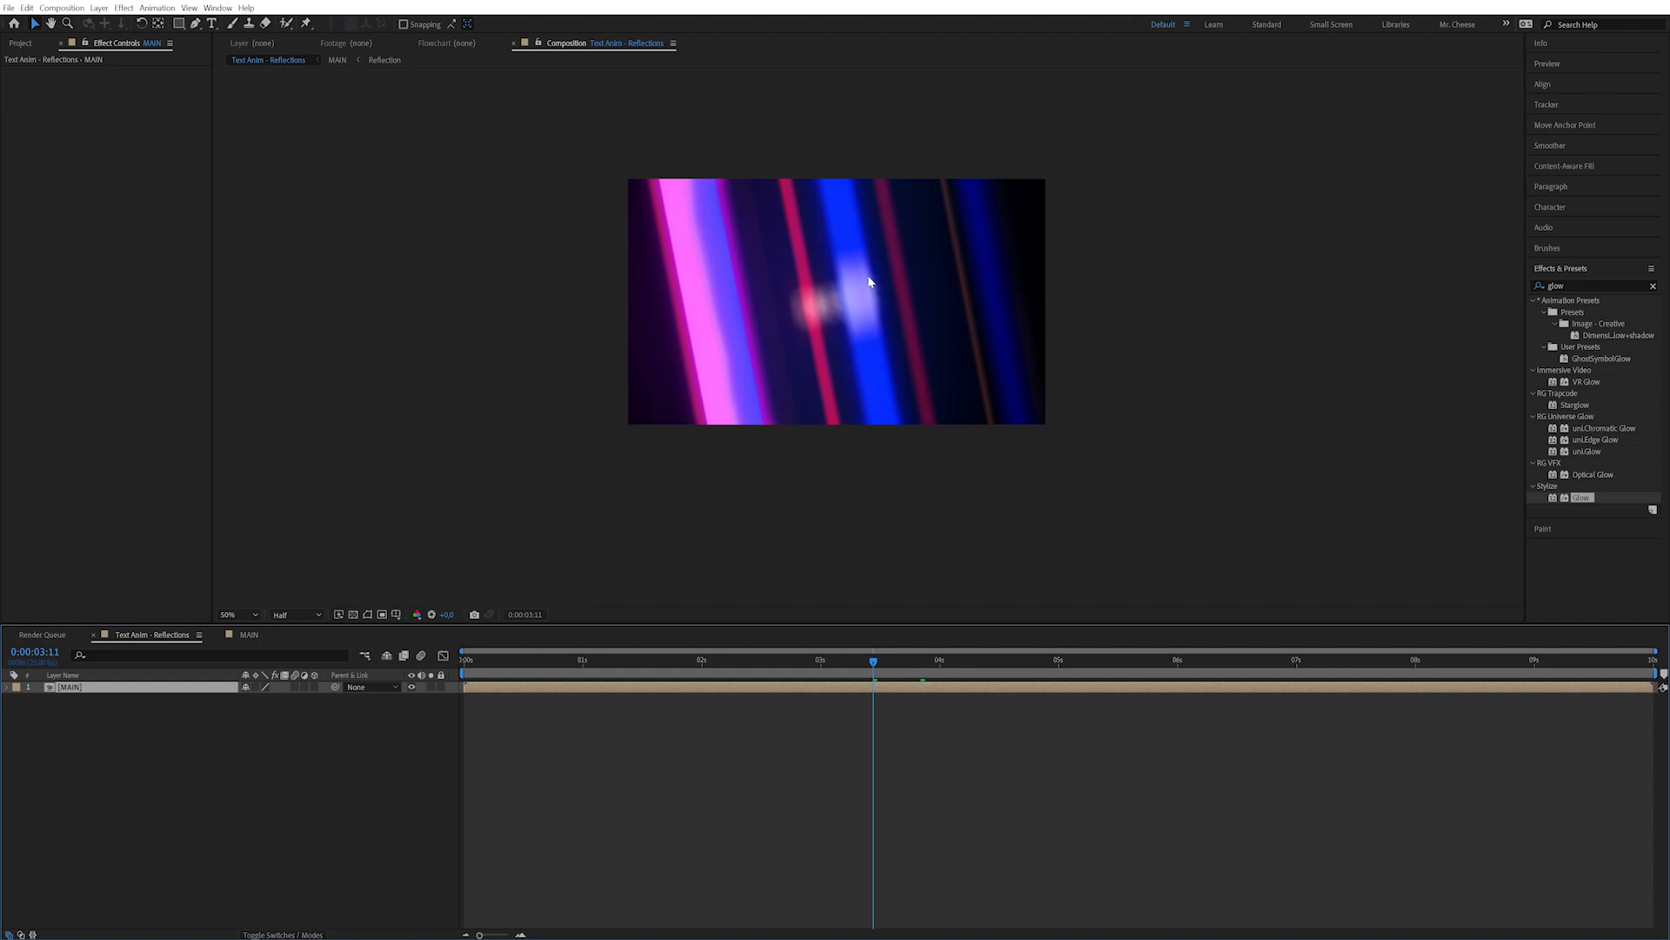
Duplicate MAIN as MAIN DESAT and make it grayscale with Tint.
key(ctrl+d)
key(Return)
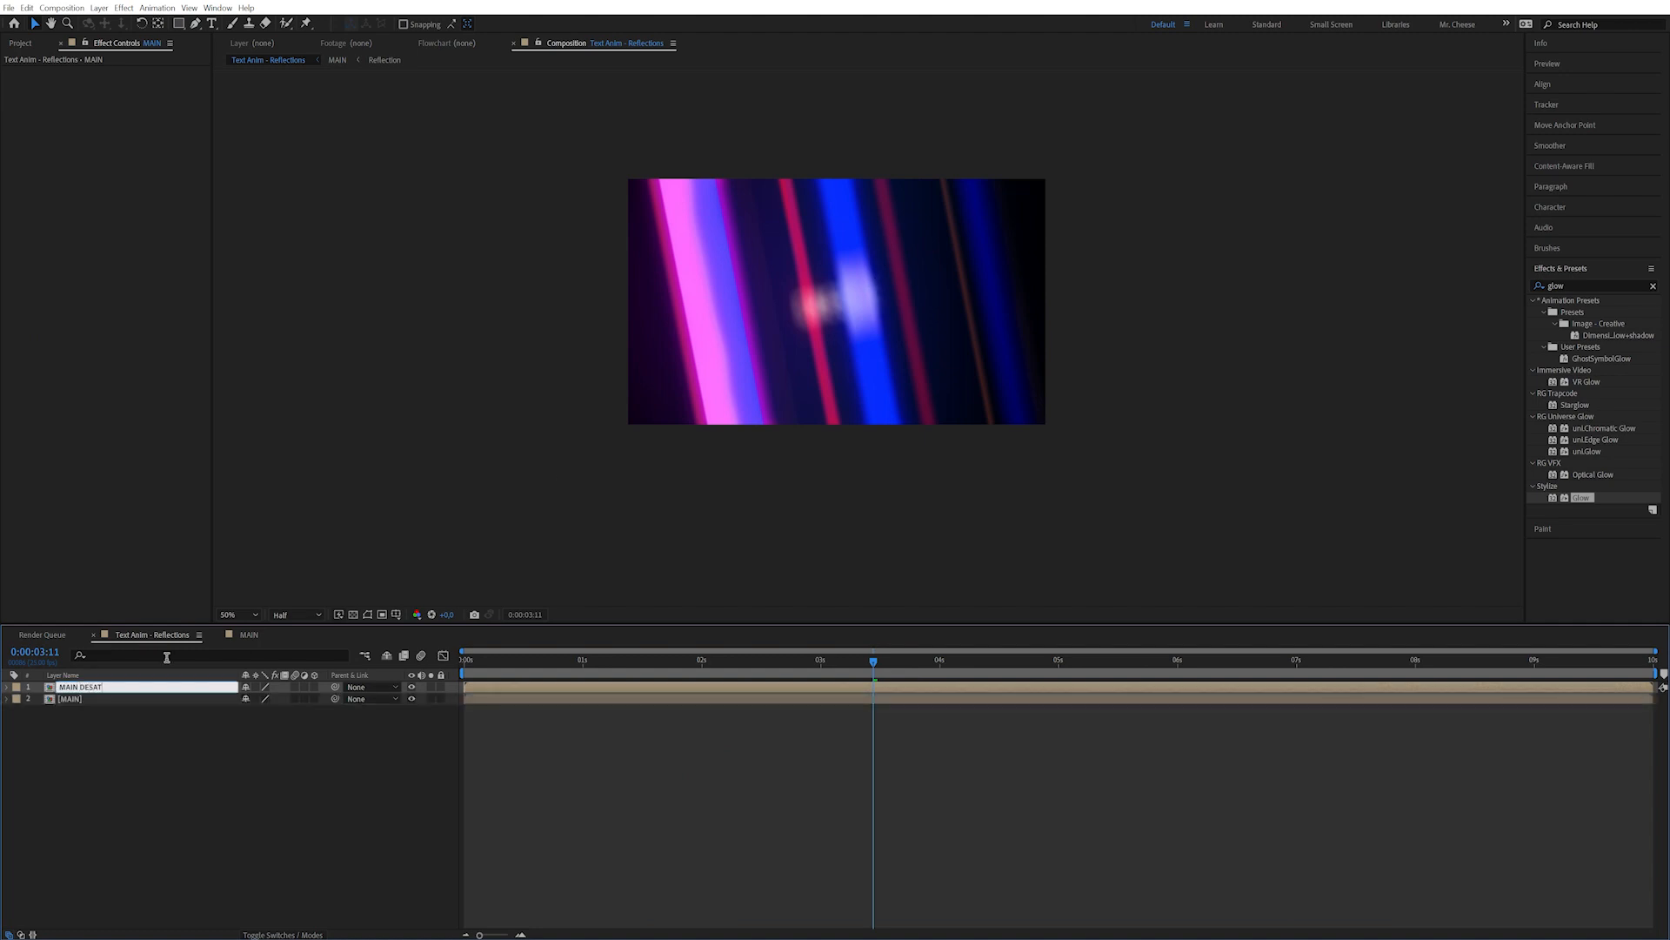
key(Return)
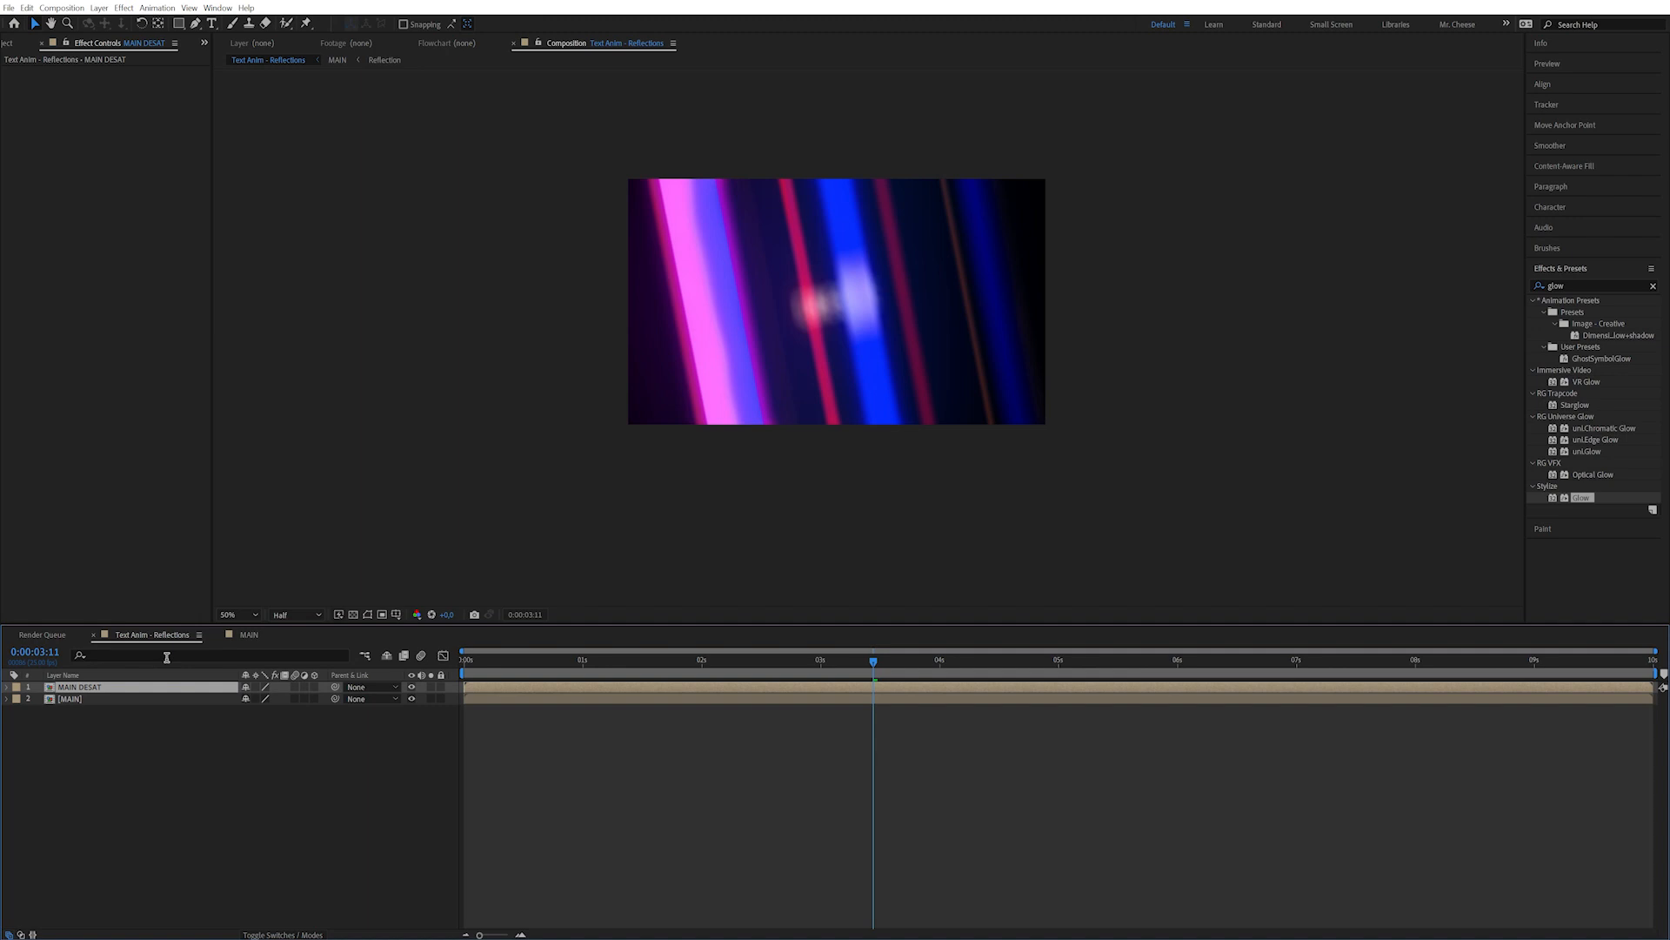
click(1581, 285)
text(tint)
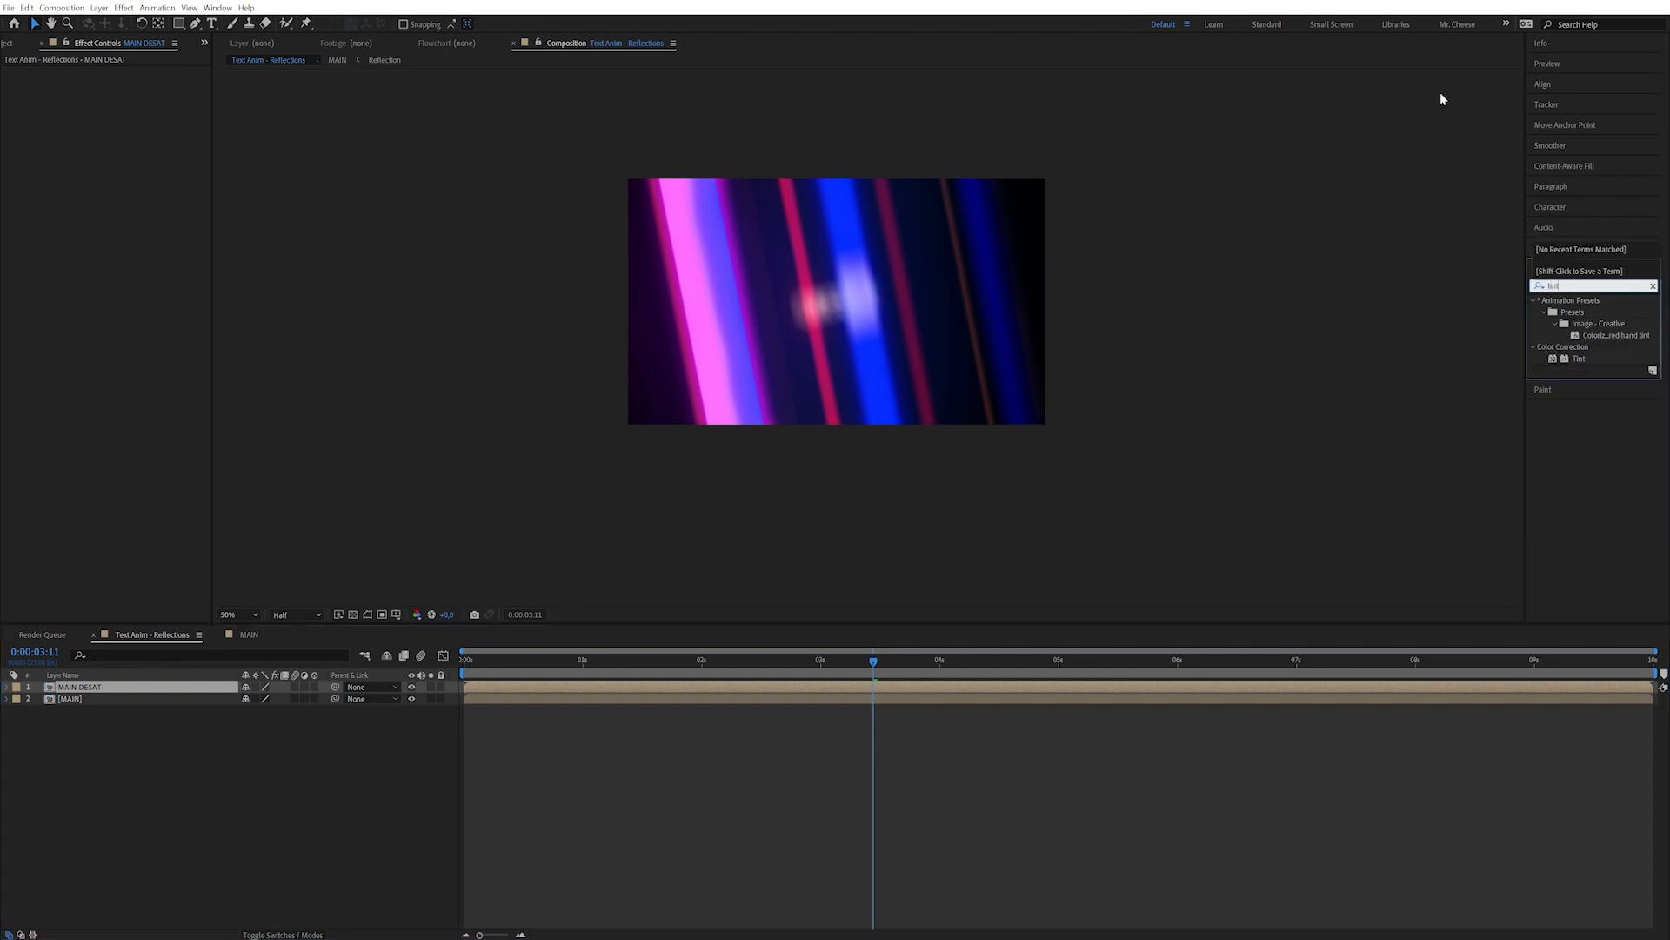
double_click(1578, 359)
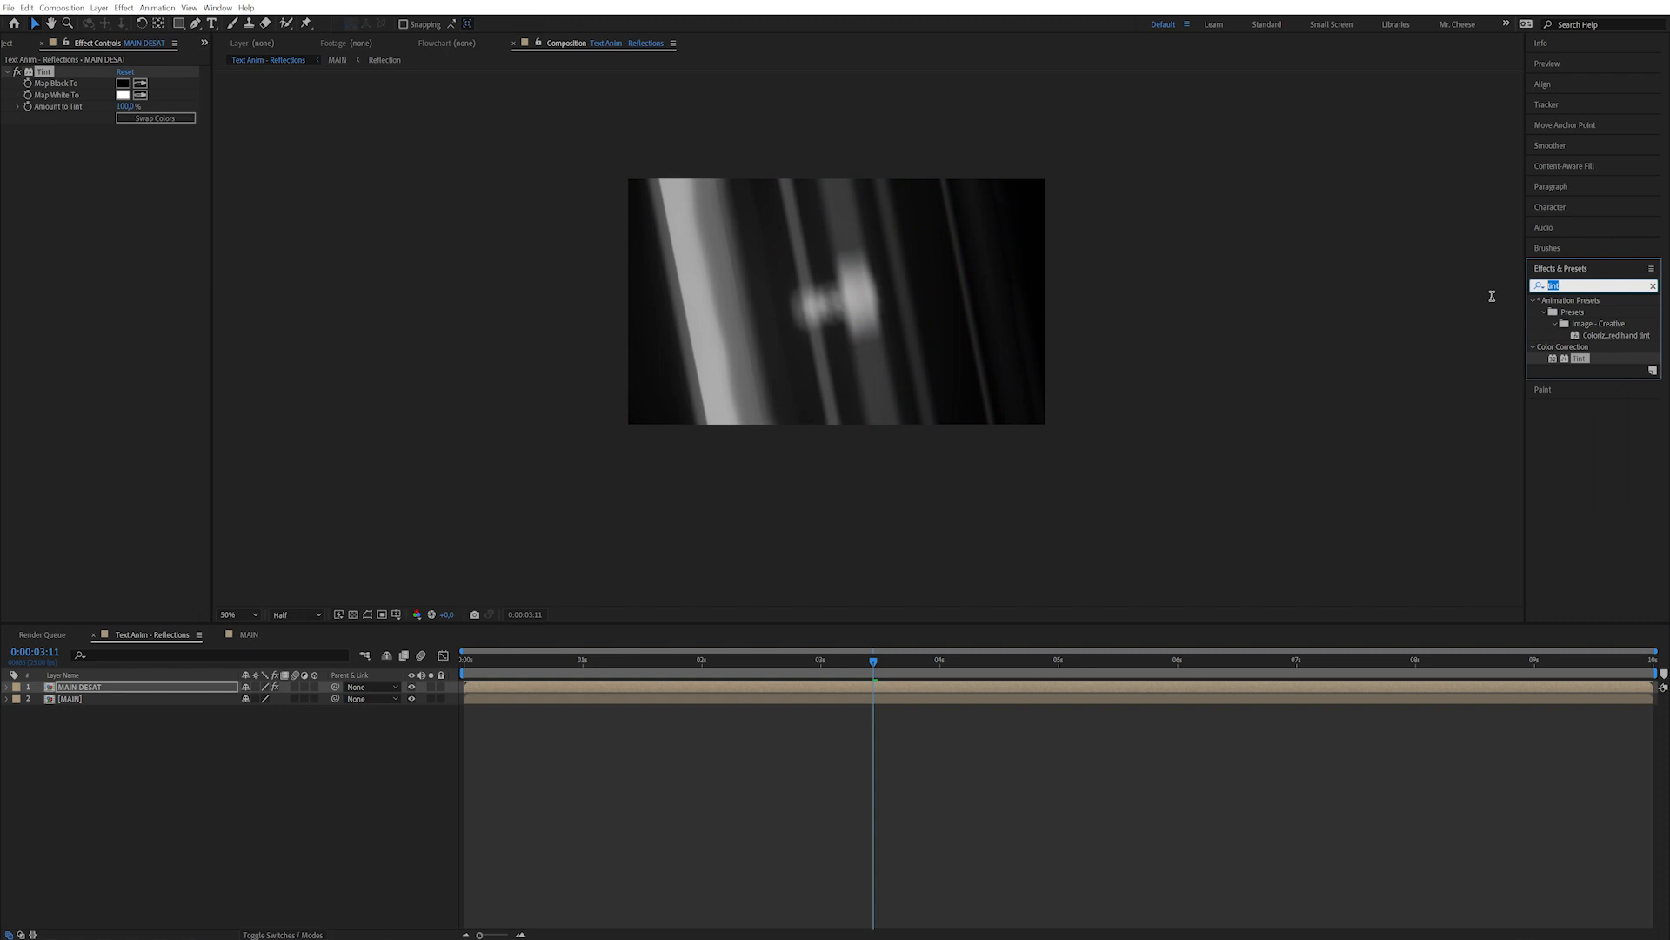
Add CC Image Wipe to MAIN DESAT with Border Softness 30% and a partial wipe.
text(imag)
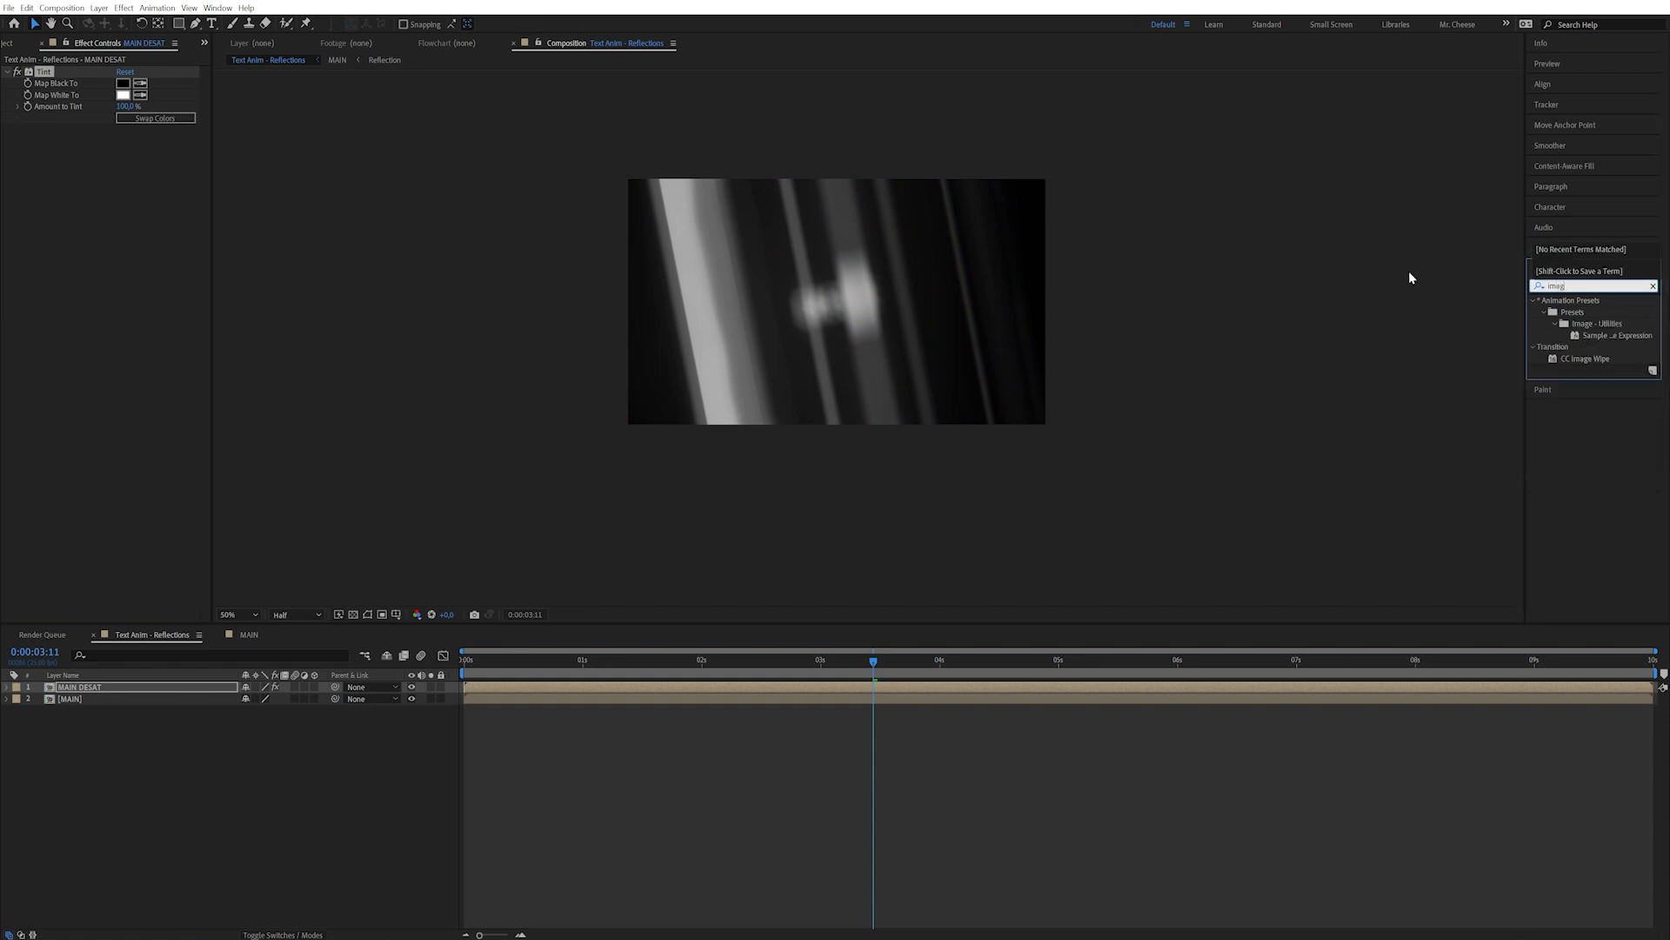
double_click(1587, 358)
click(127, 153)
text(30)
key(Return)
drag(123, 141, 150, 139)
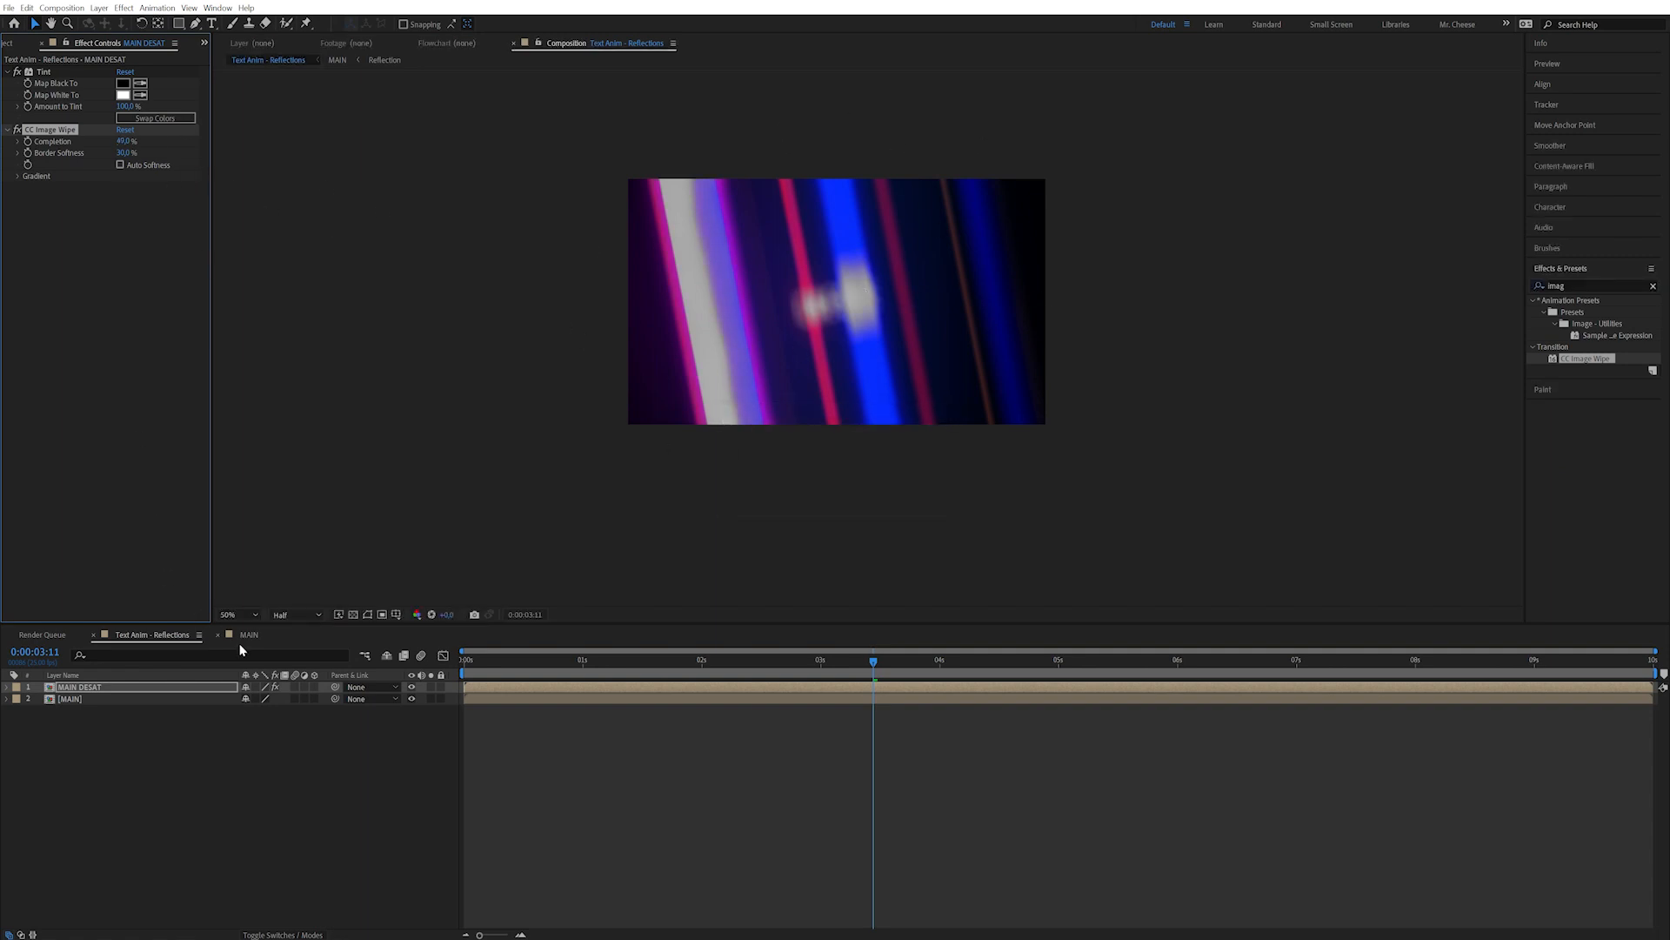
Blend MAIN DESAT in Screen mode and lower wipe Completion to about 41%.
click(277, 935)
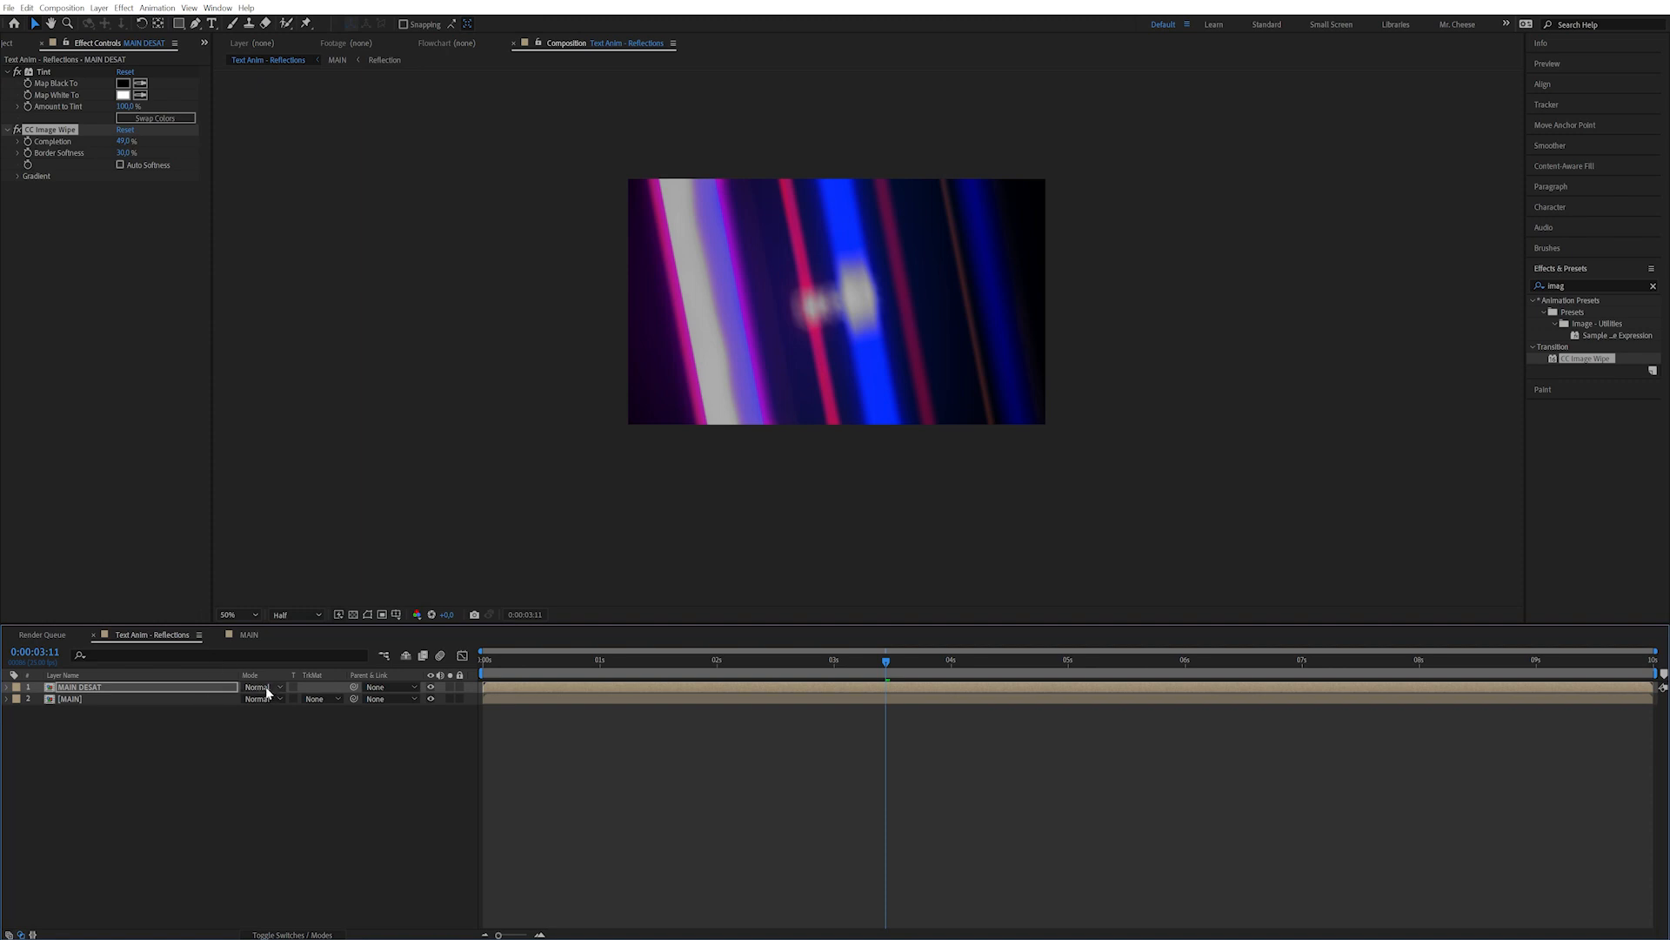
click(259, 686)
click(287, 292)
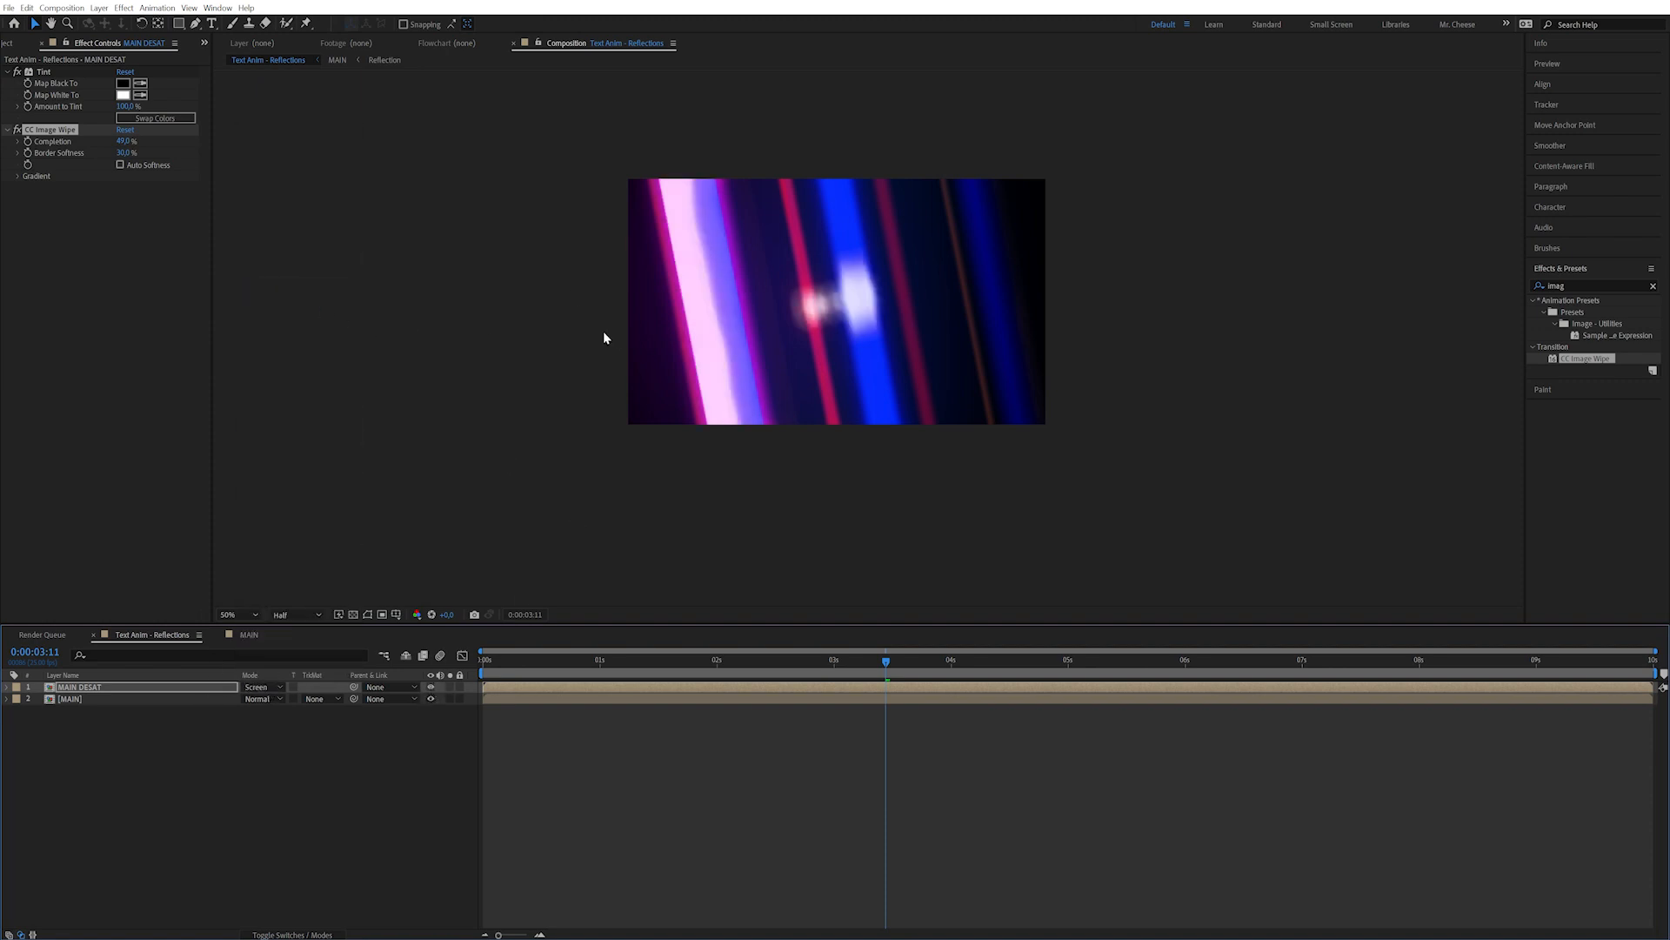
drag(124, 142, 117, 142)
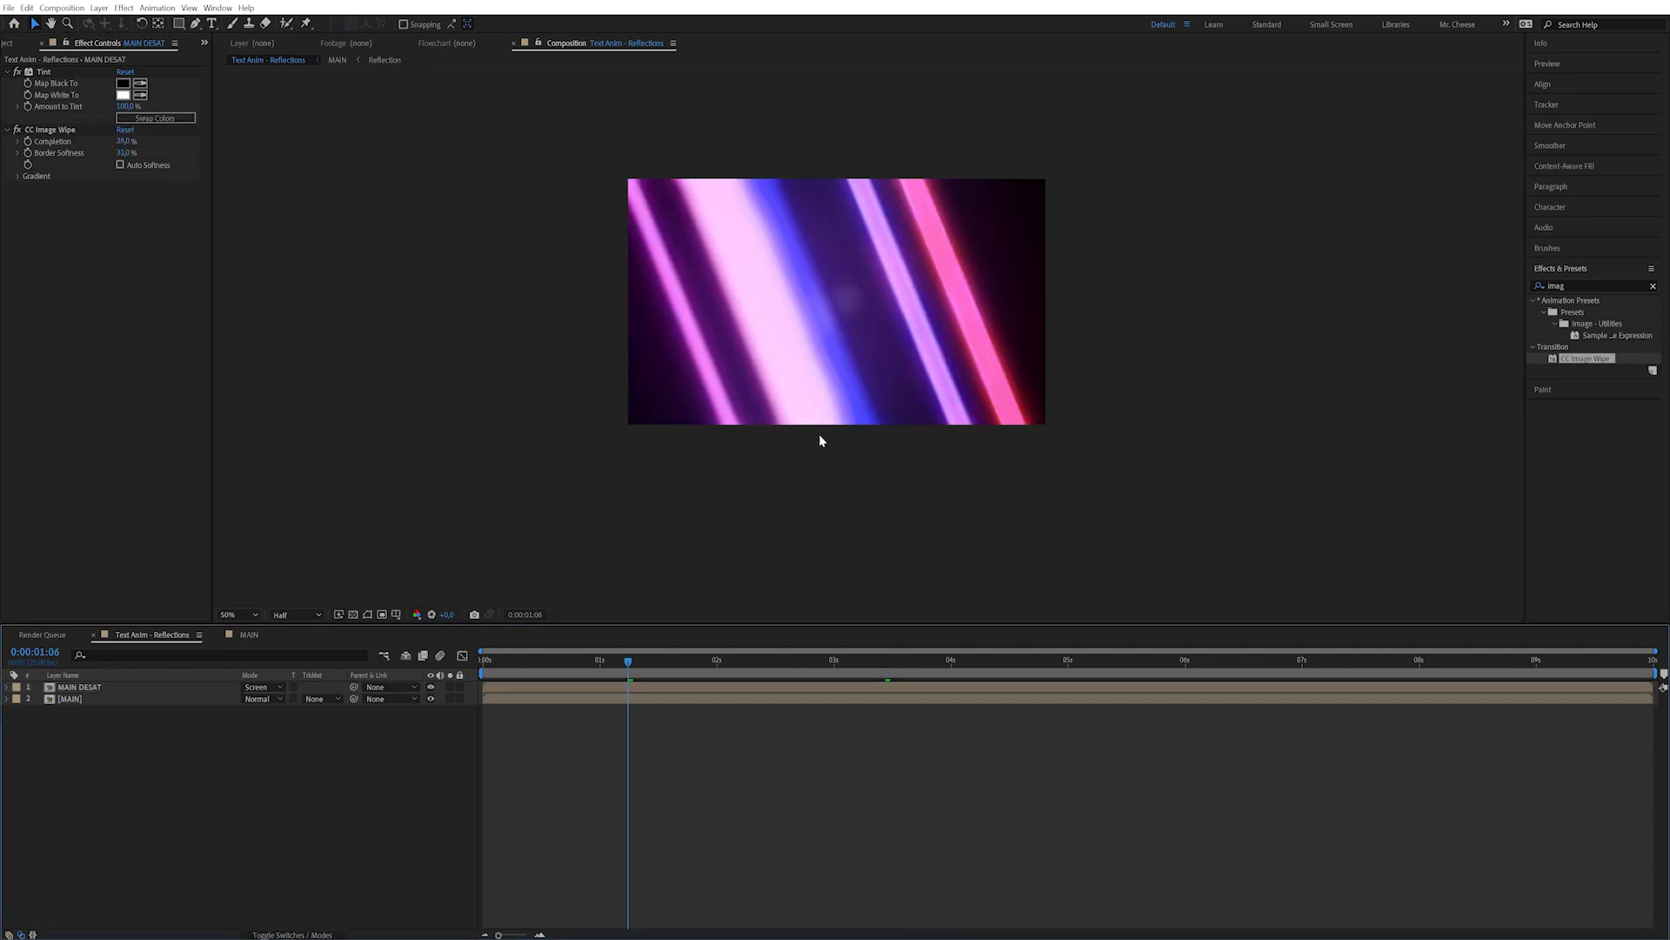
click(101, 9)
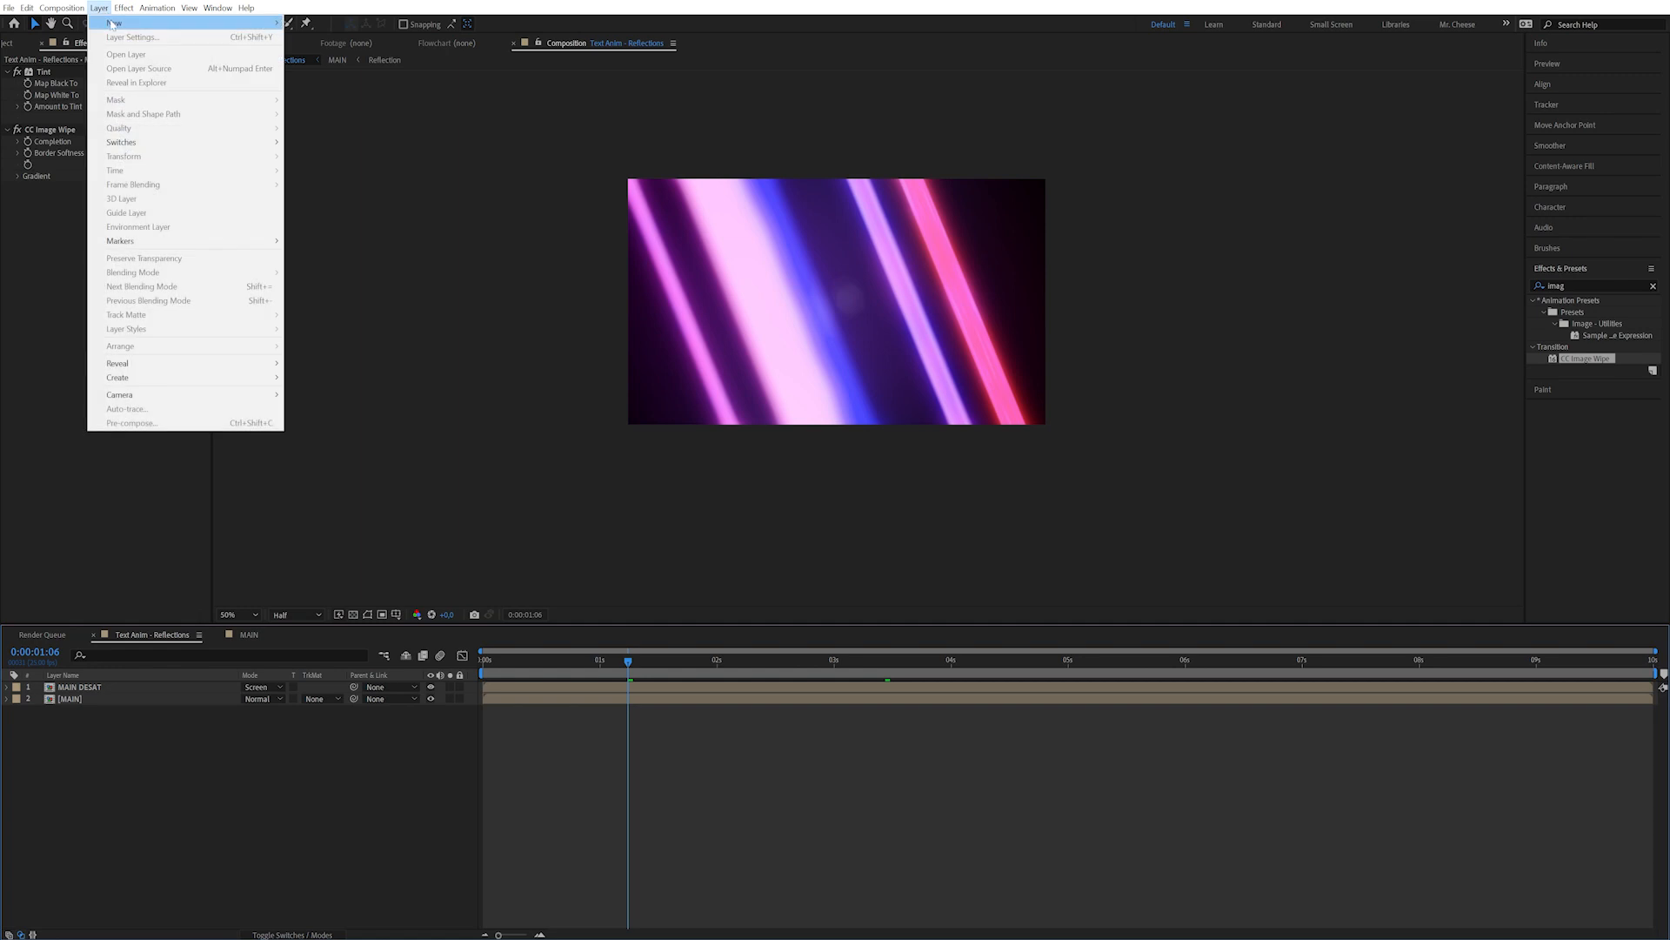
Create a new adjustment layer named CC.
mouse_move(115, 24)
click(348, 110)
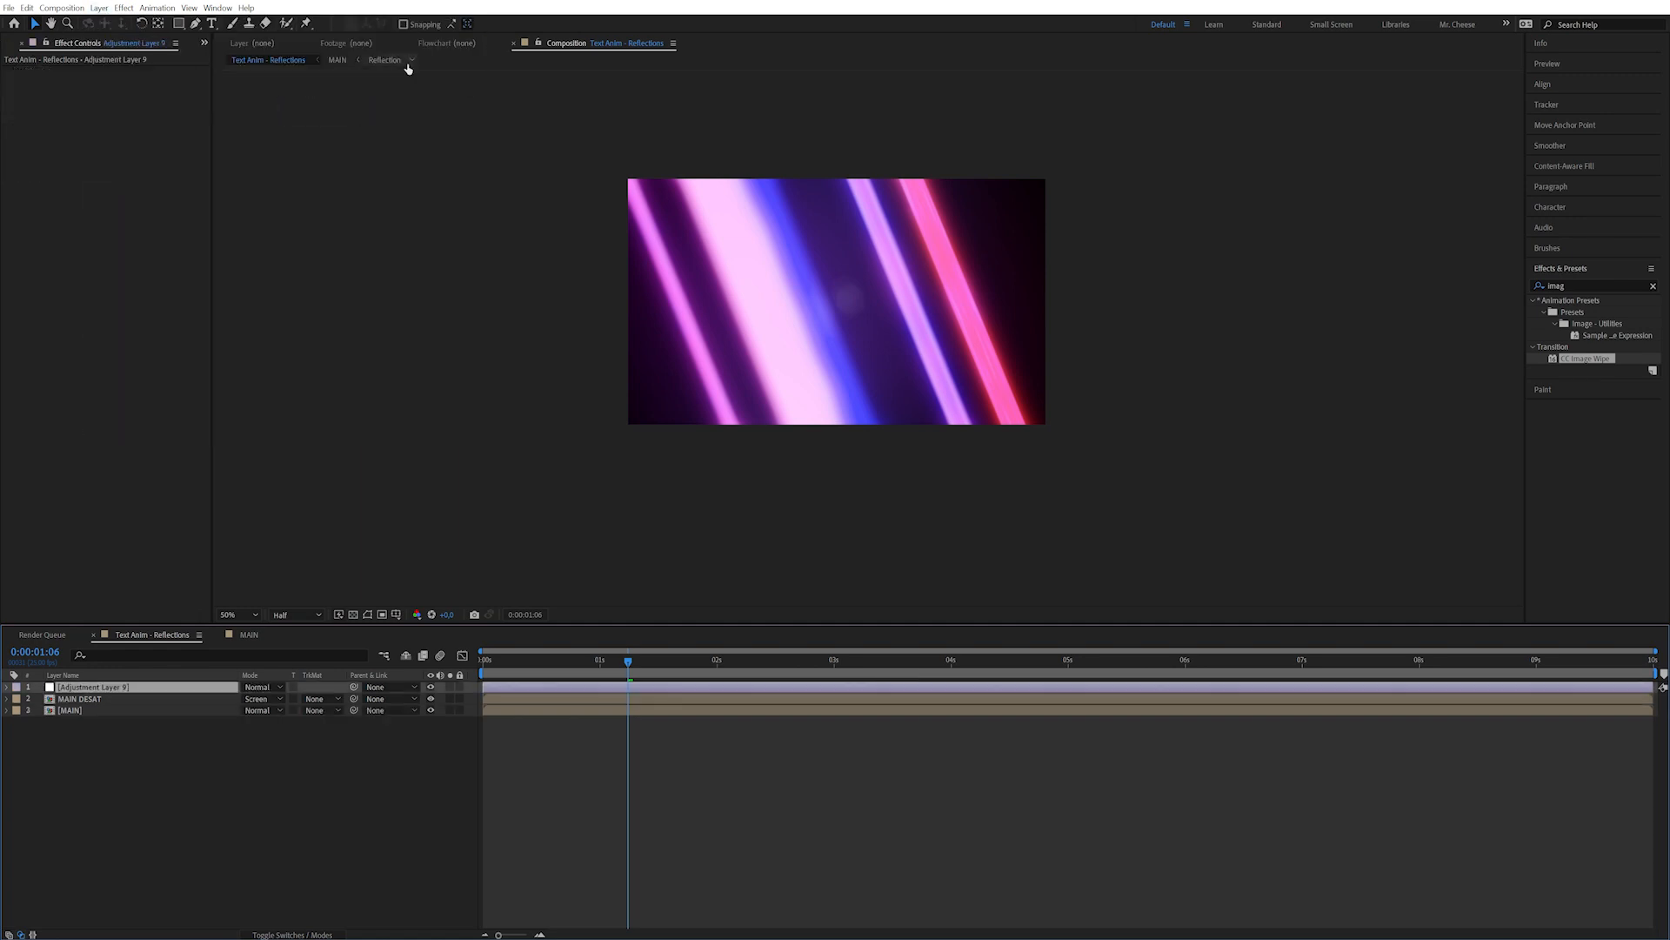
key(Return)
text(CC)
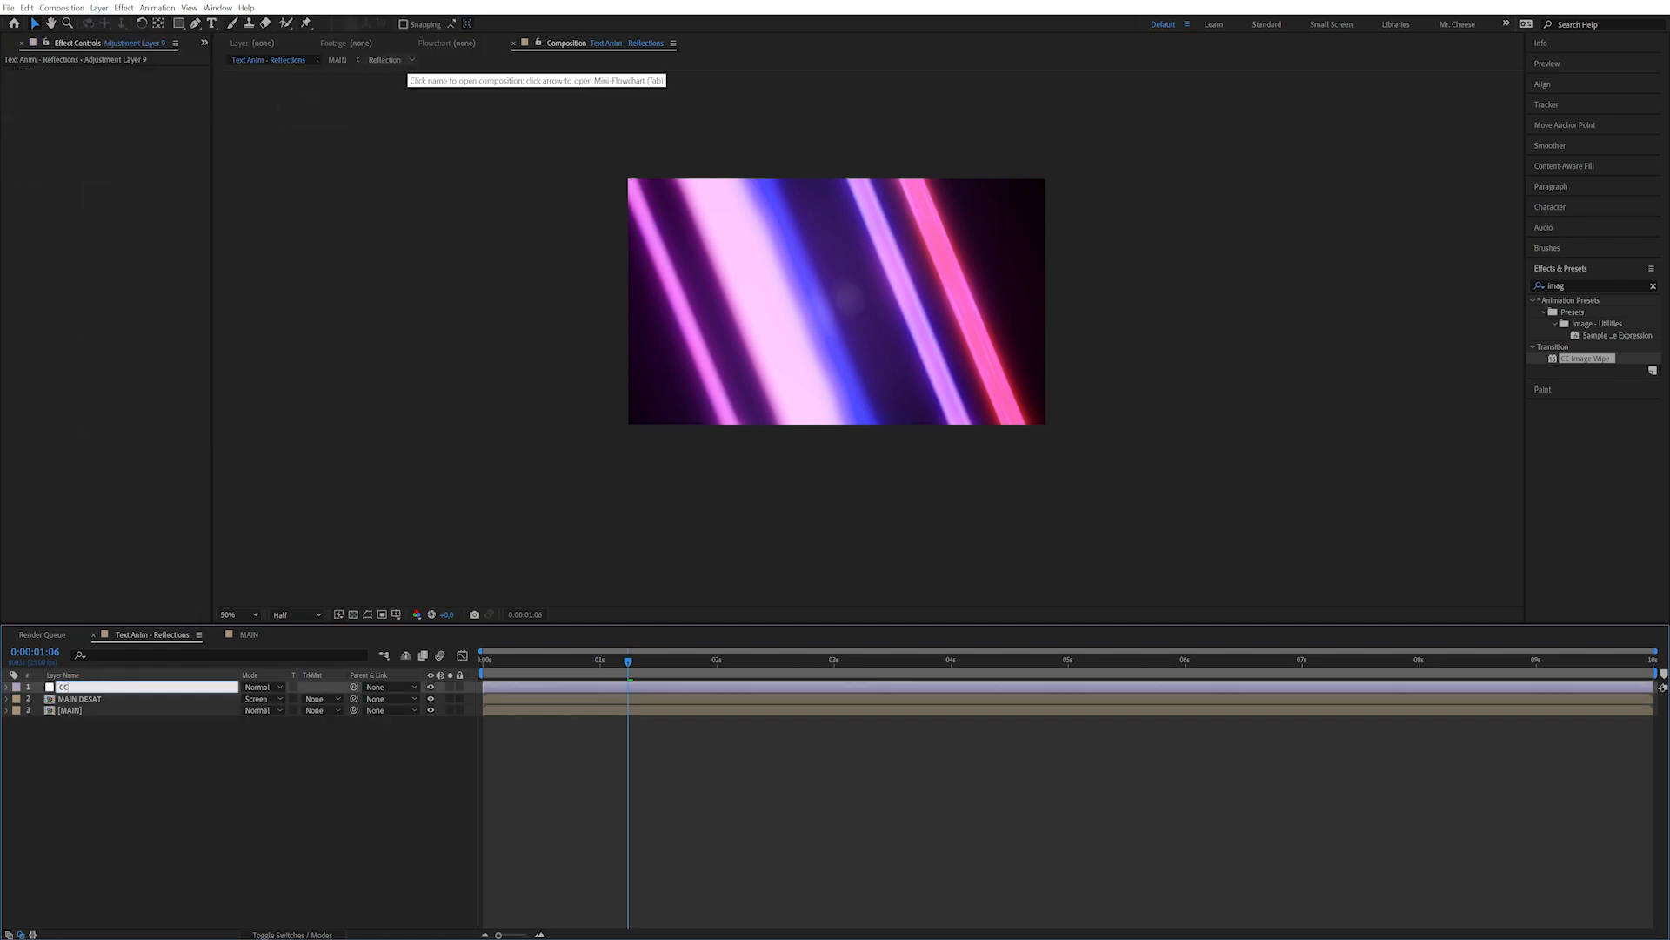
key(Return)
Apply Curves to CC and bend the RGB curve into a contrast-boosting S shape.
double_click(1593, 285)
text(curv)
double_click(1584, 358)
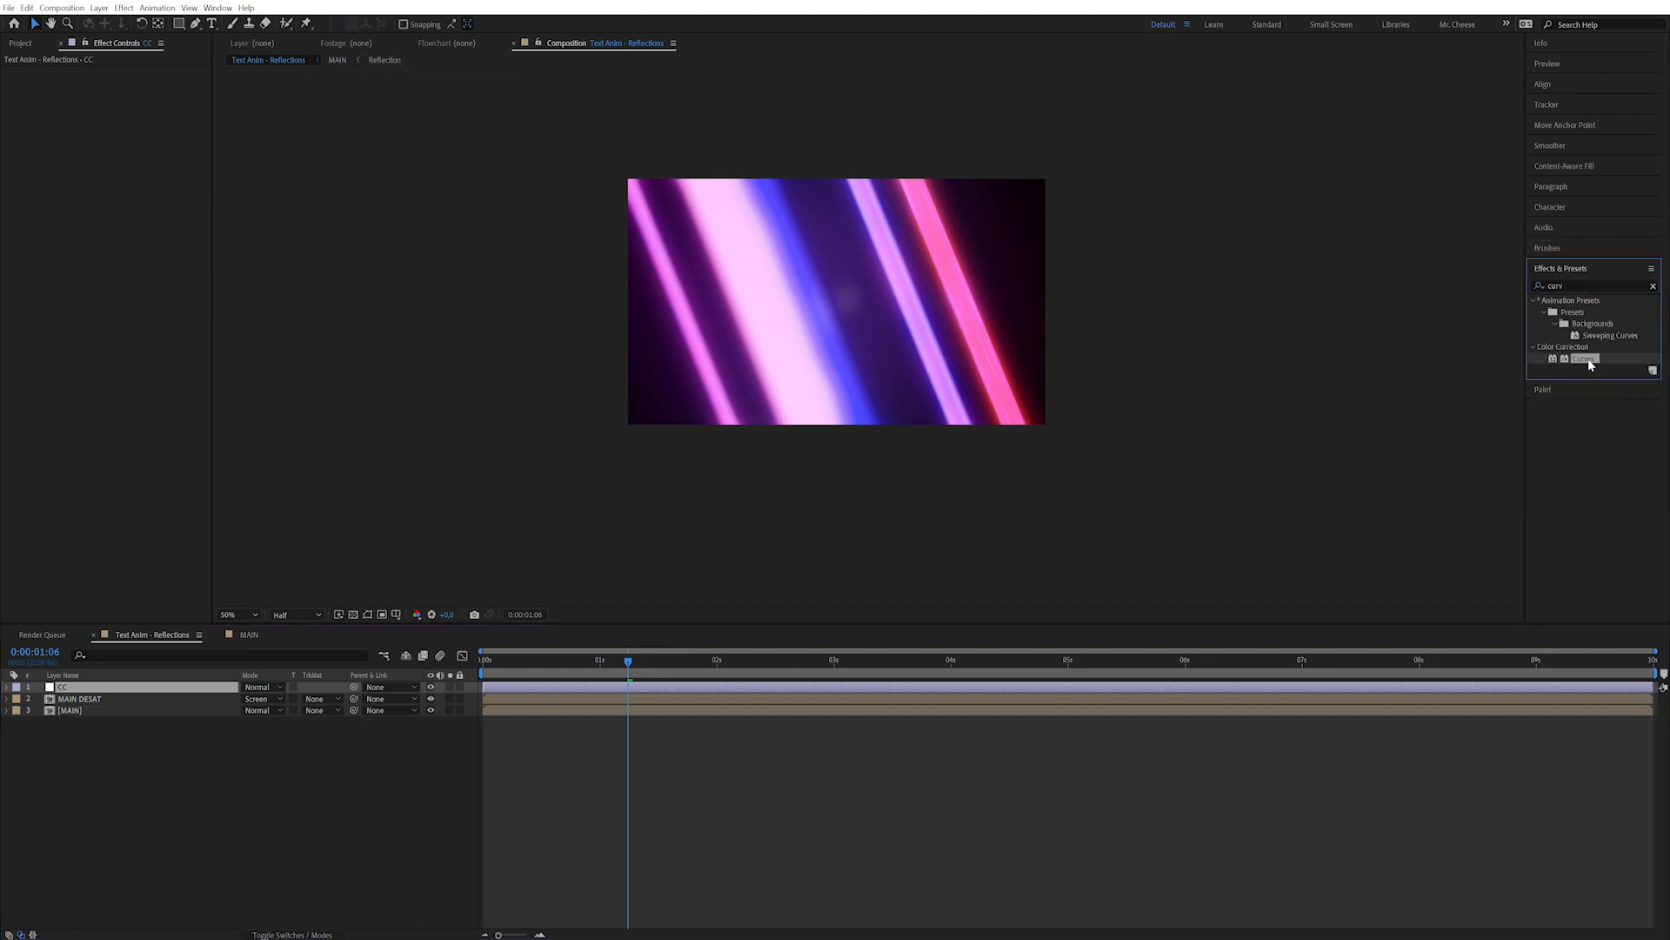
drag(70, 253, 76, 261)
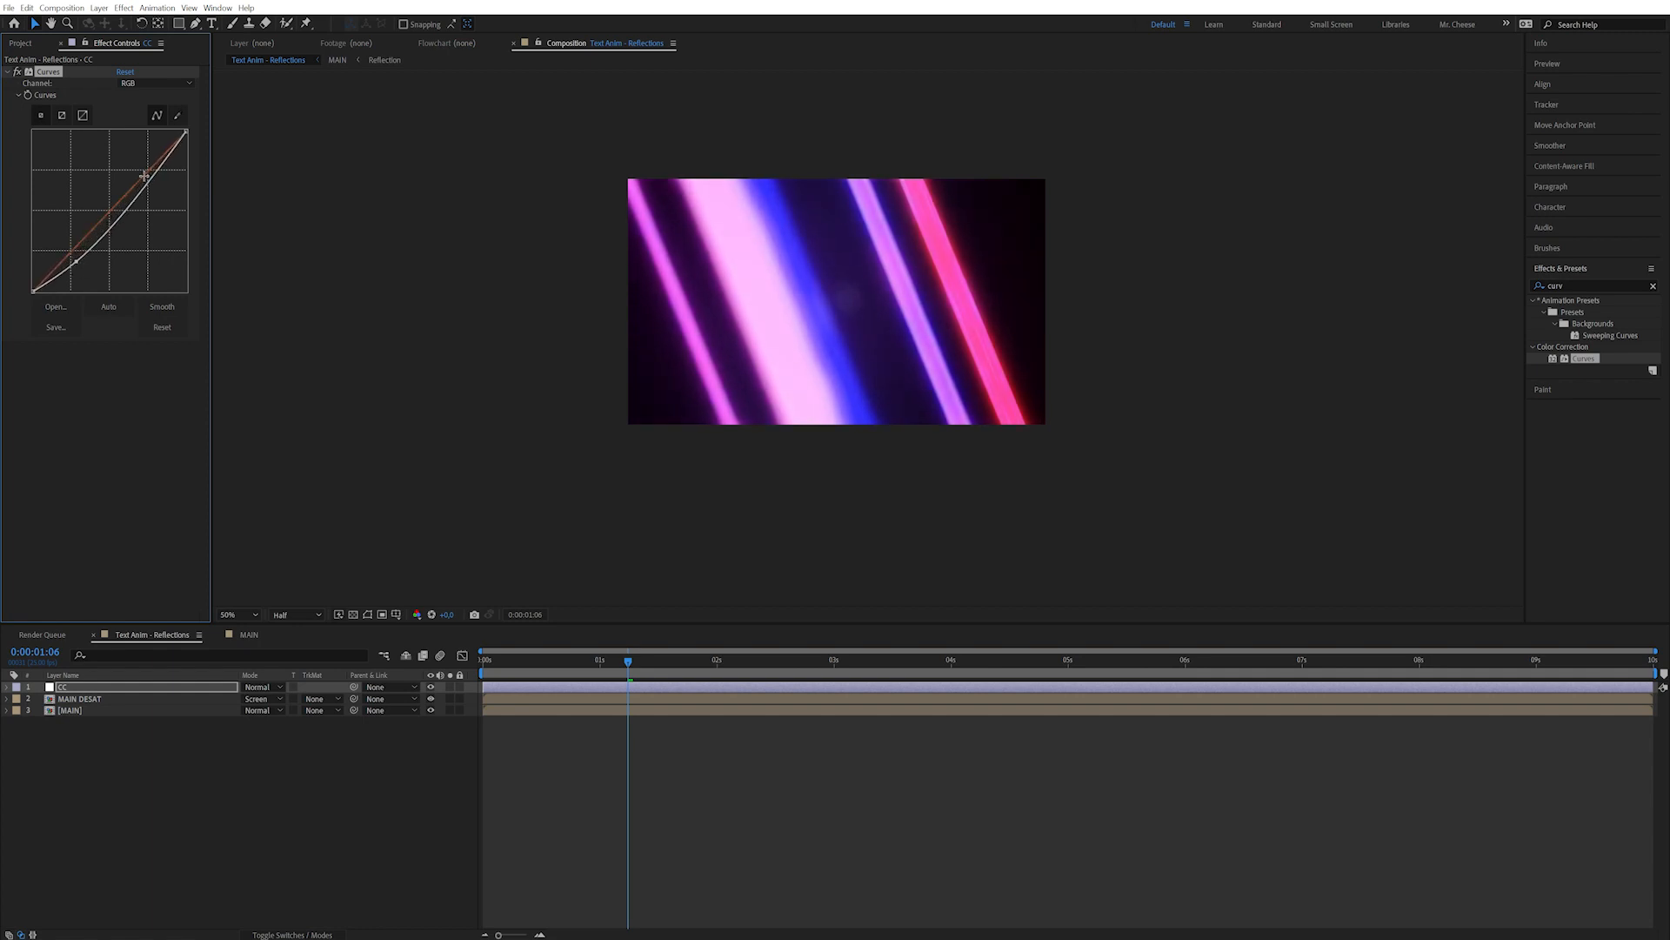
drag(157, 172, 148, 153)
drag(73, 259, 71, 260)
click(717, 662)
click(806, 663)
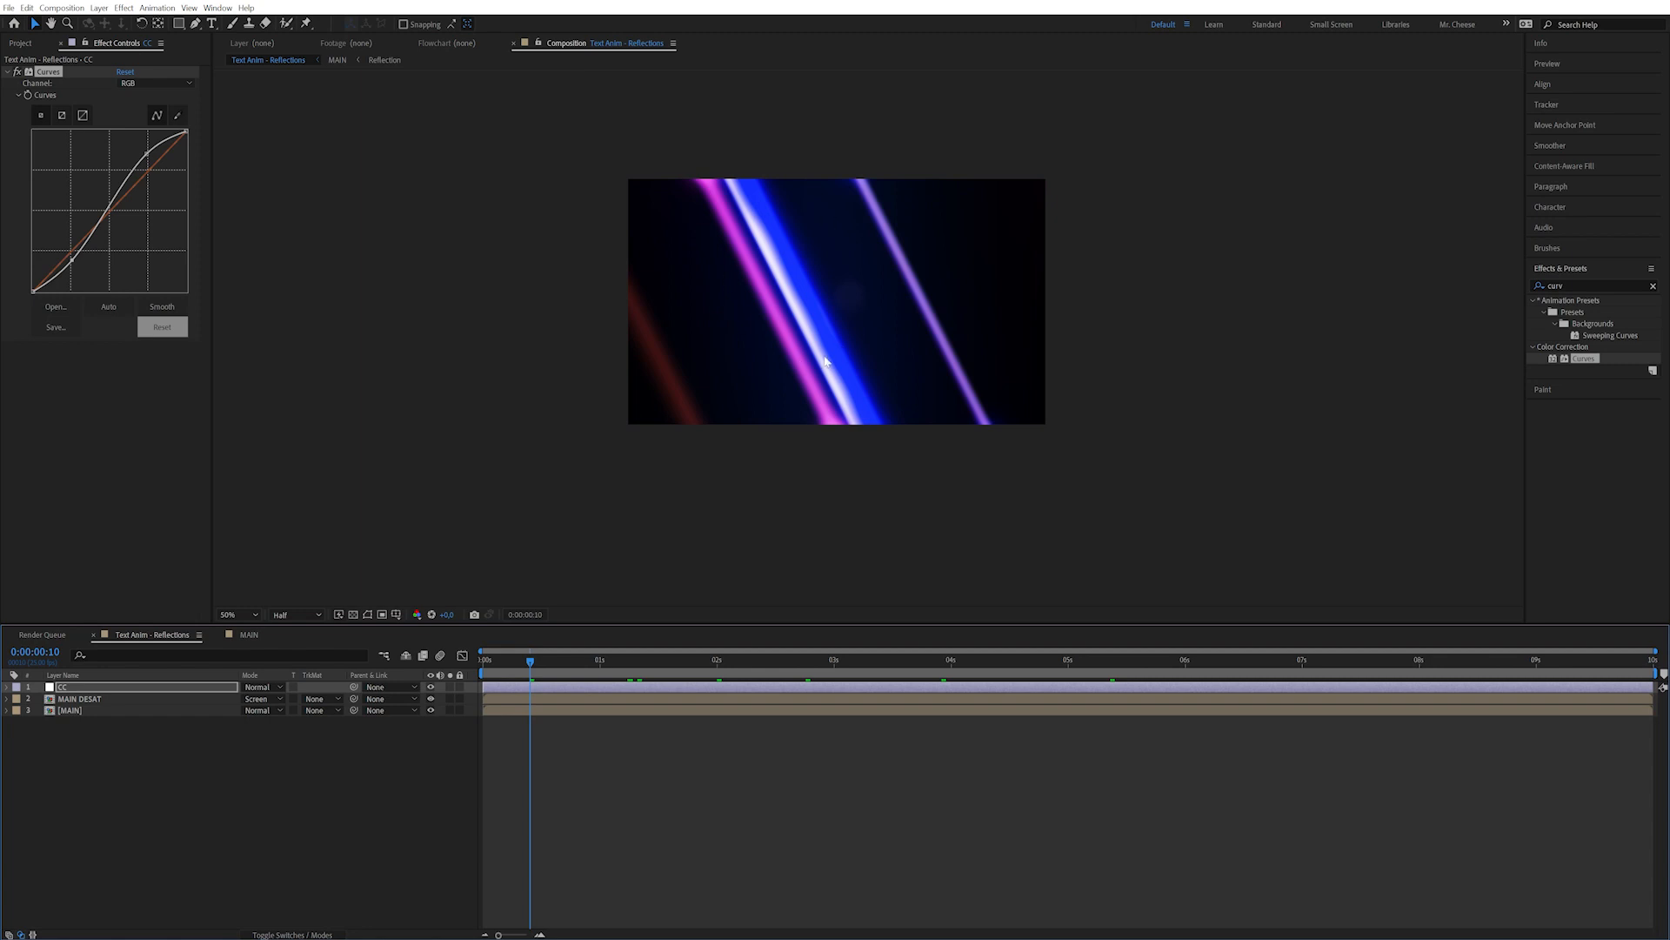
Duplicate the MAIN layer and name the copy MAIN ALPHA.
click(158, 773)
click(109, 709)
key(ctrl+d)
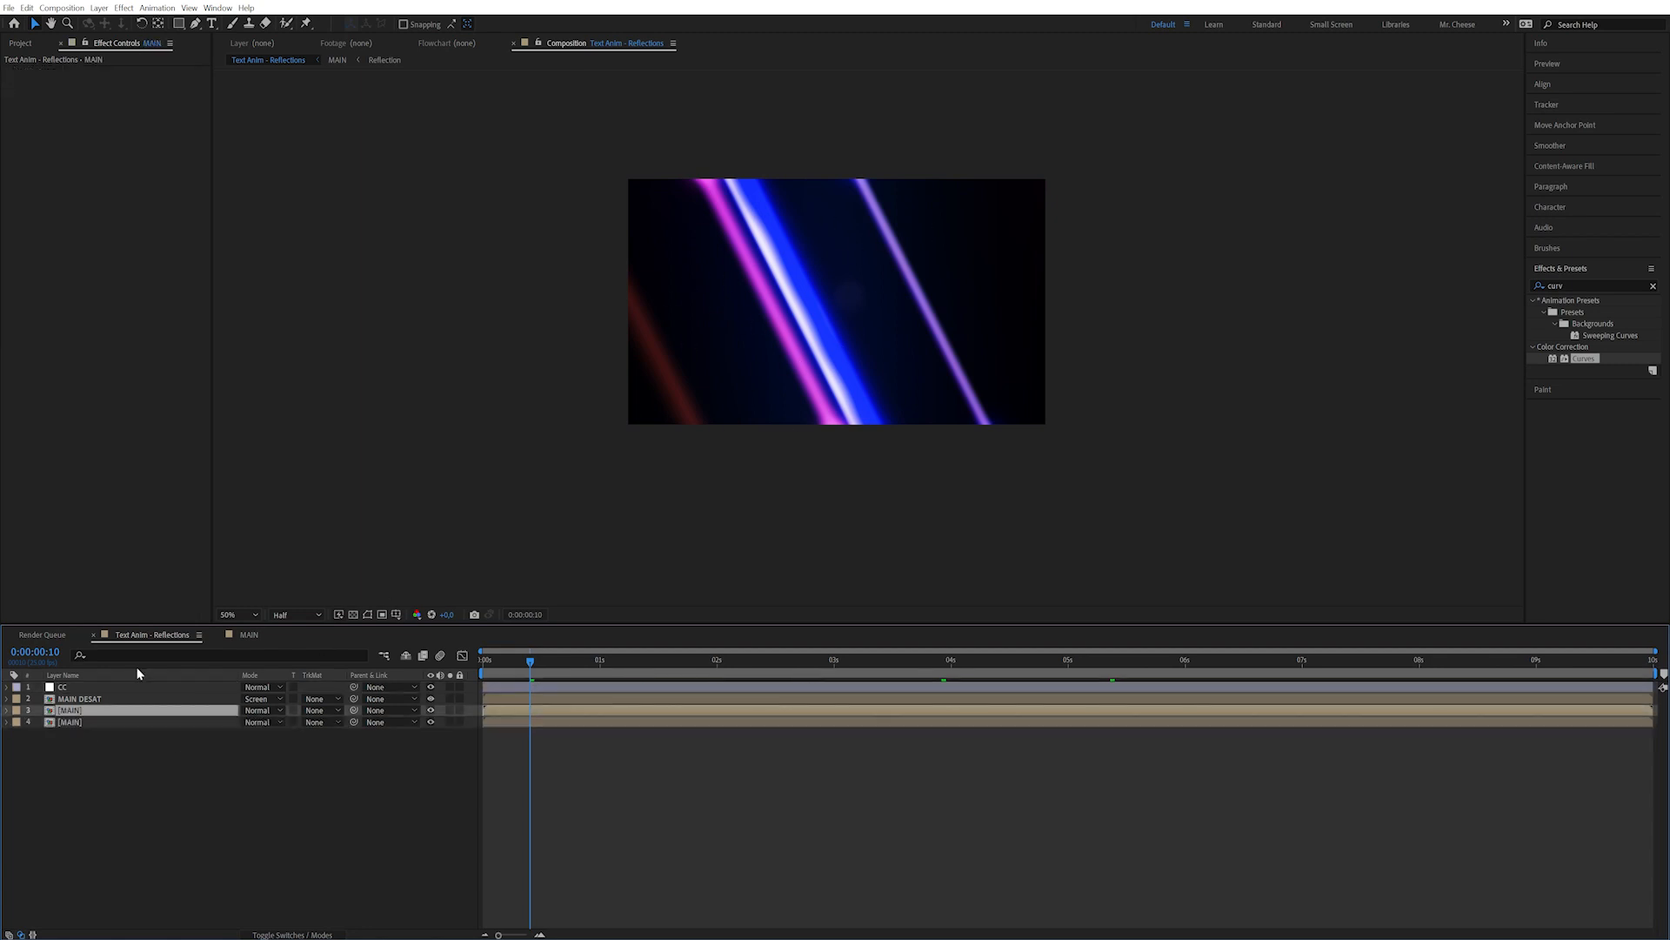
key(Return)
text(ALPHA)
key(Return)
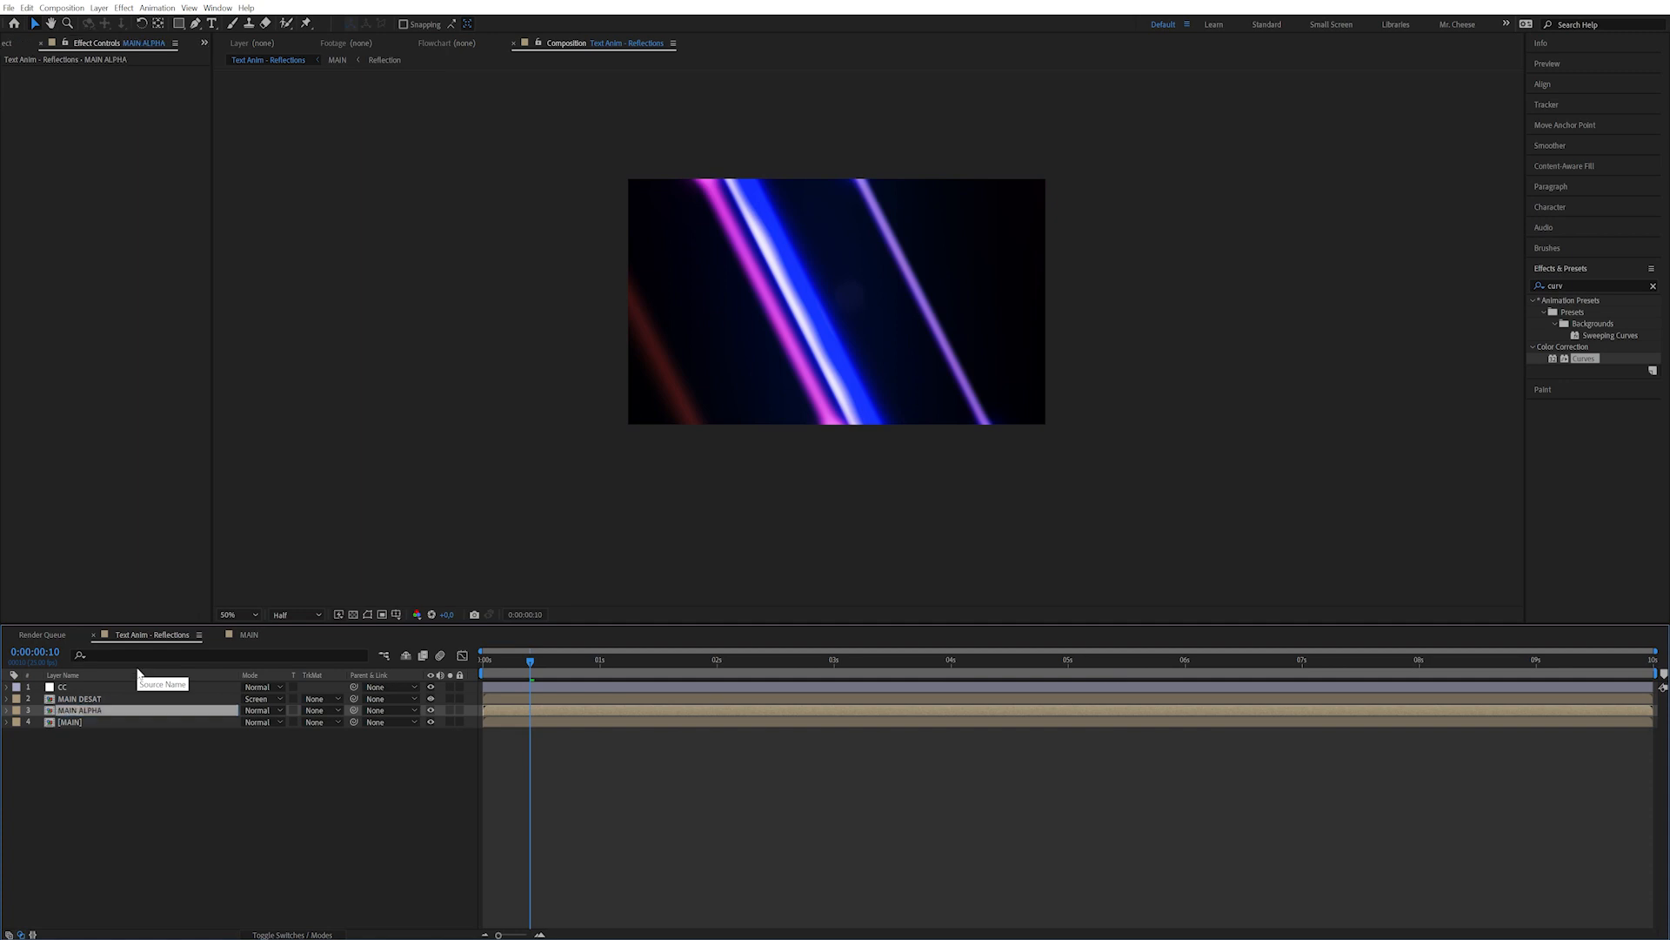
click(108, 723)
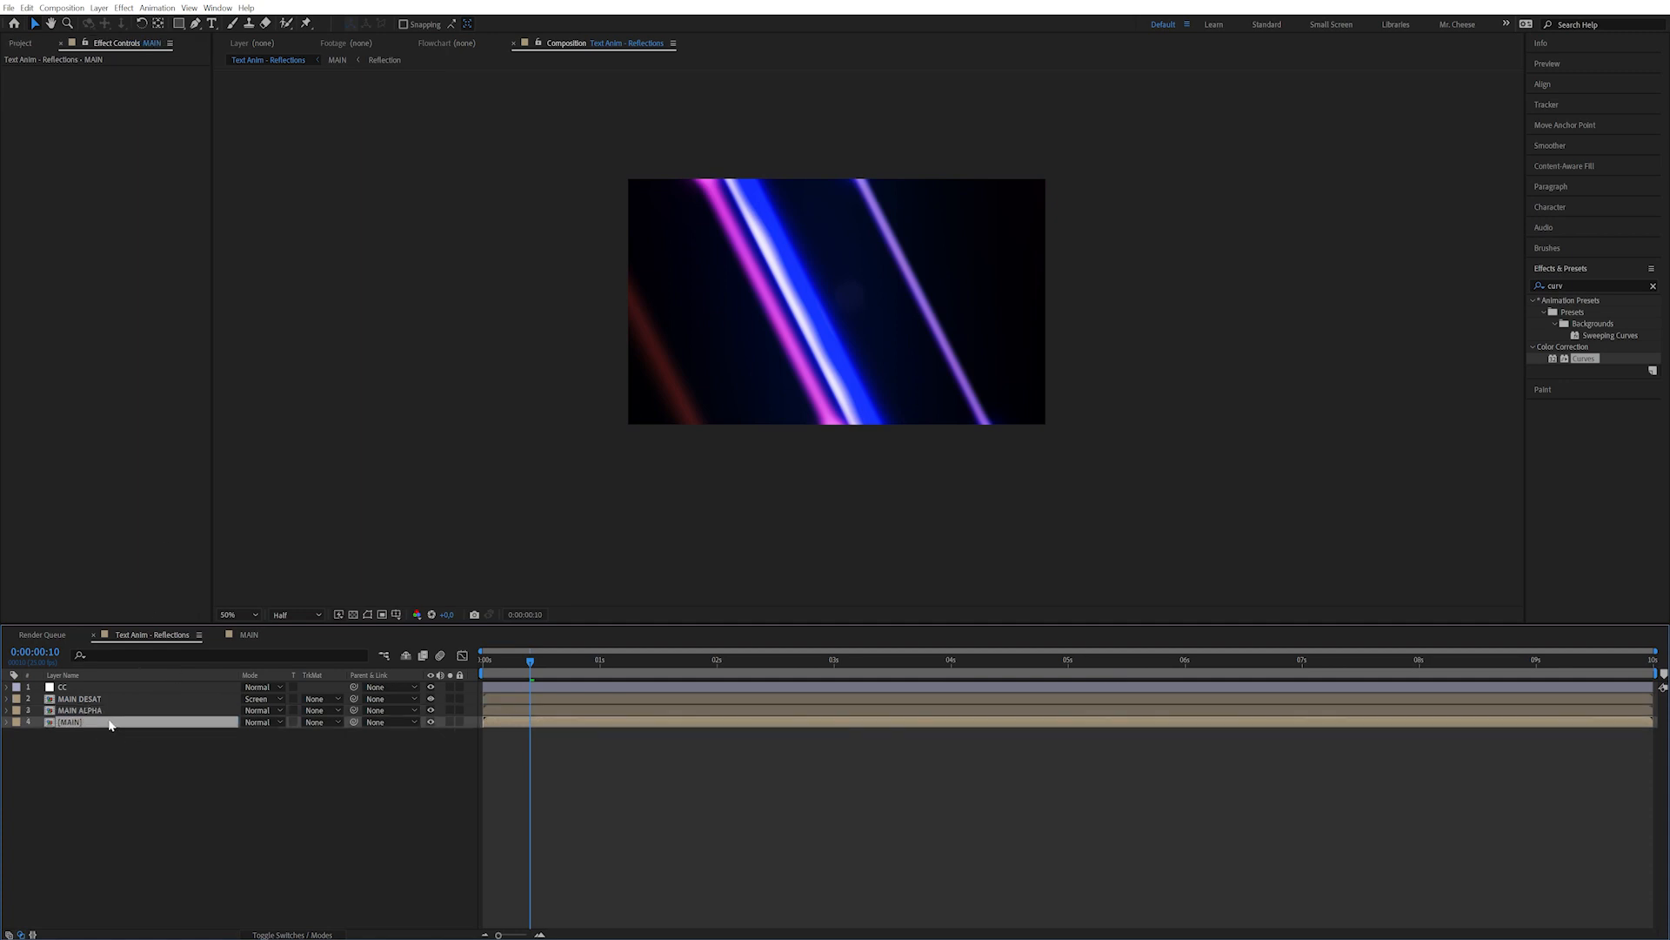
Create a dark solid named Flares above the original MAIN layer.
click(123, 8)
mouse_move(101, 9)
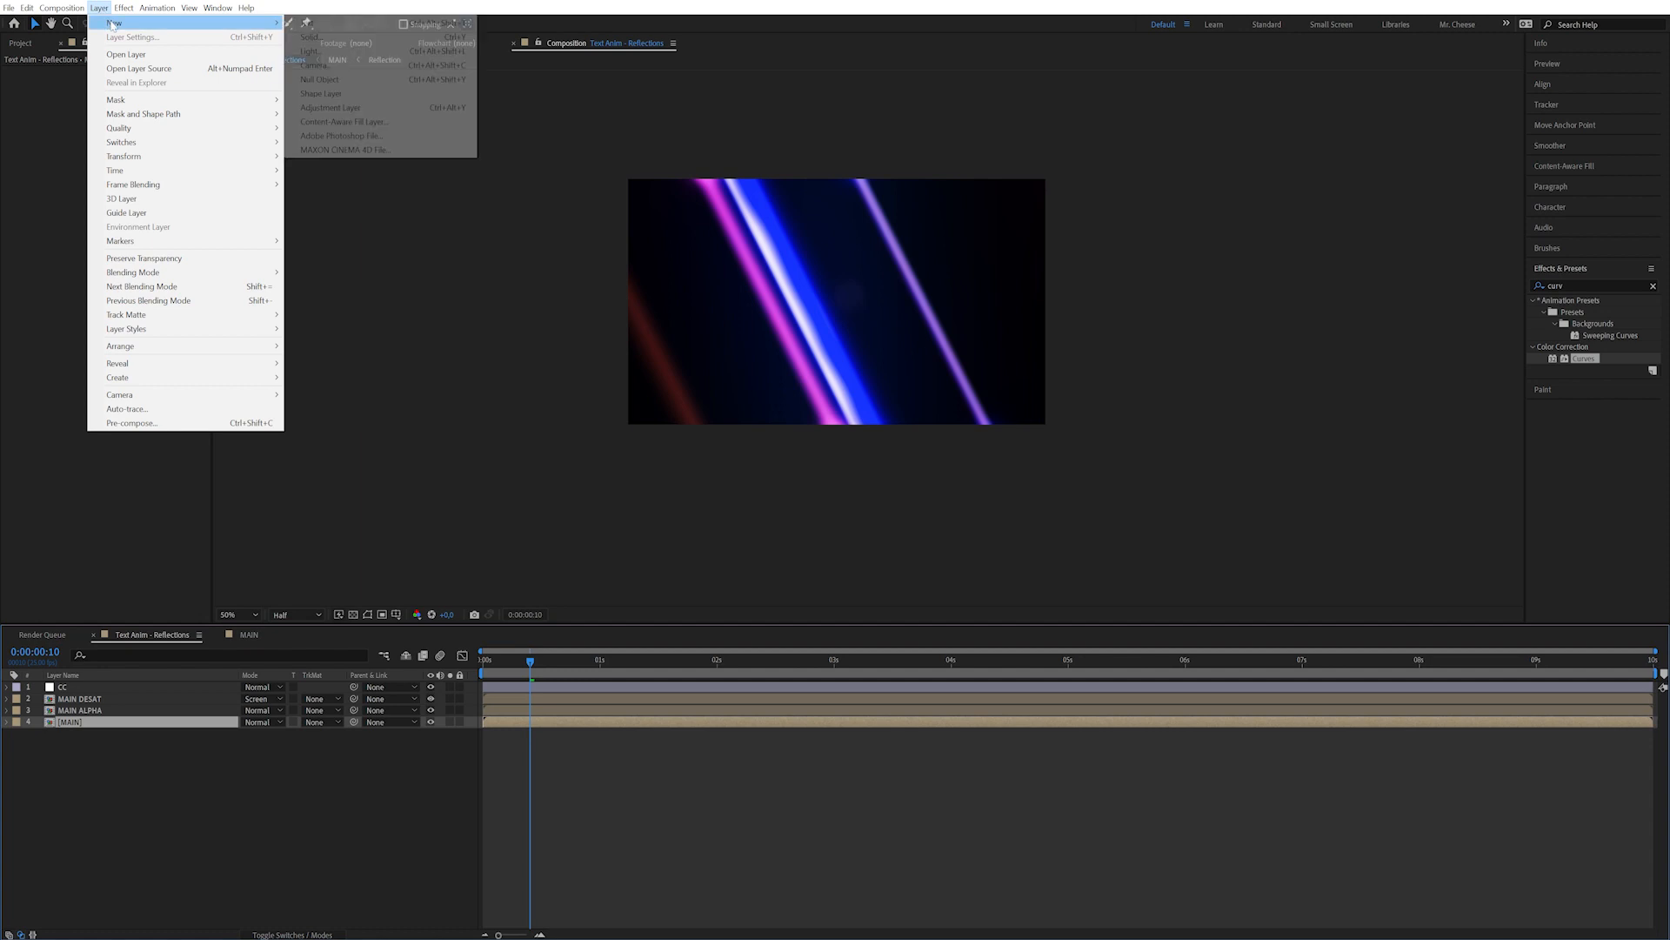
click(313, 38)
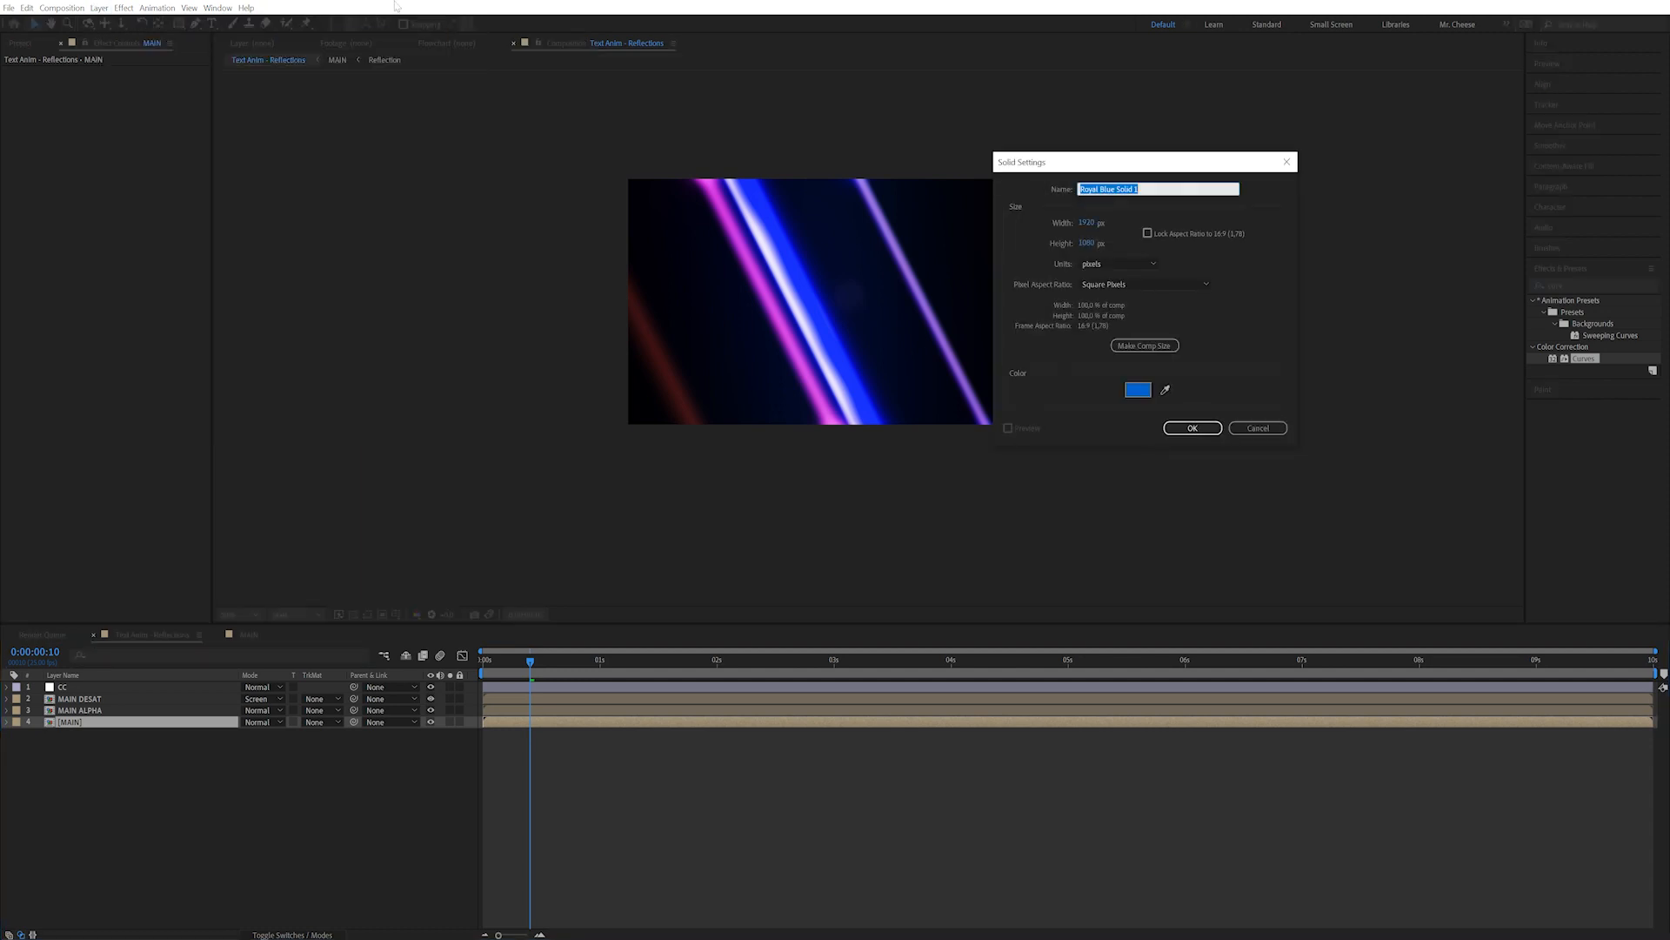
text(Flares)
click(1137, 388)
click(217, 641)
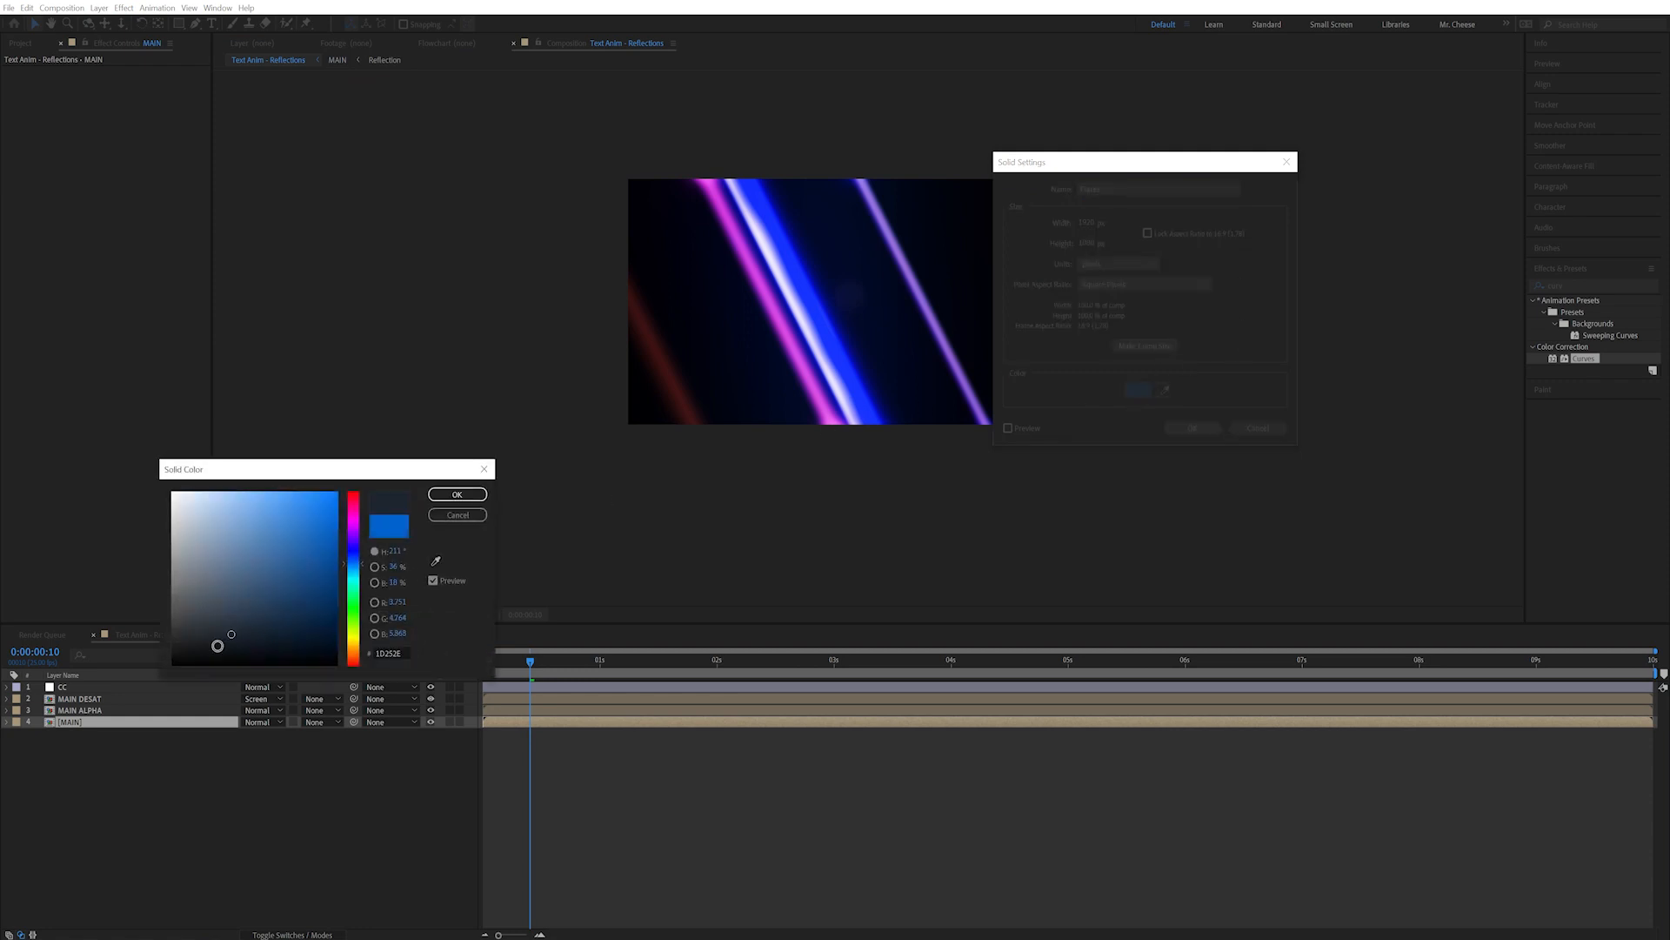
click(454, 496)
click(1192, 428)
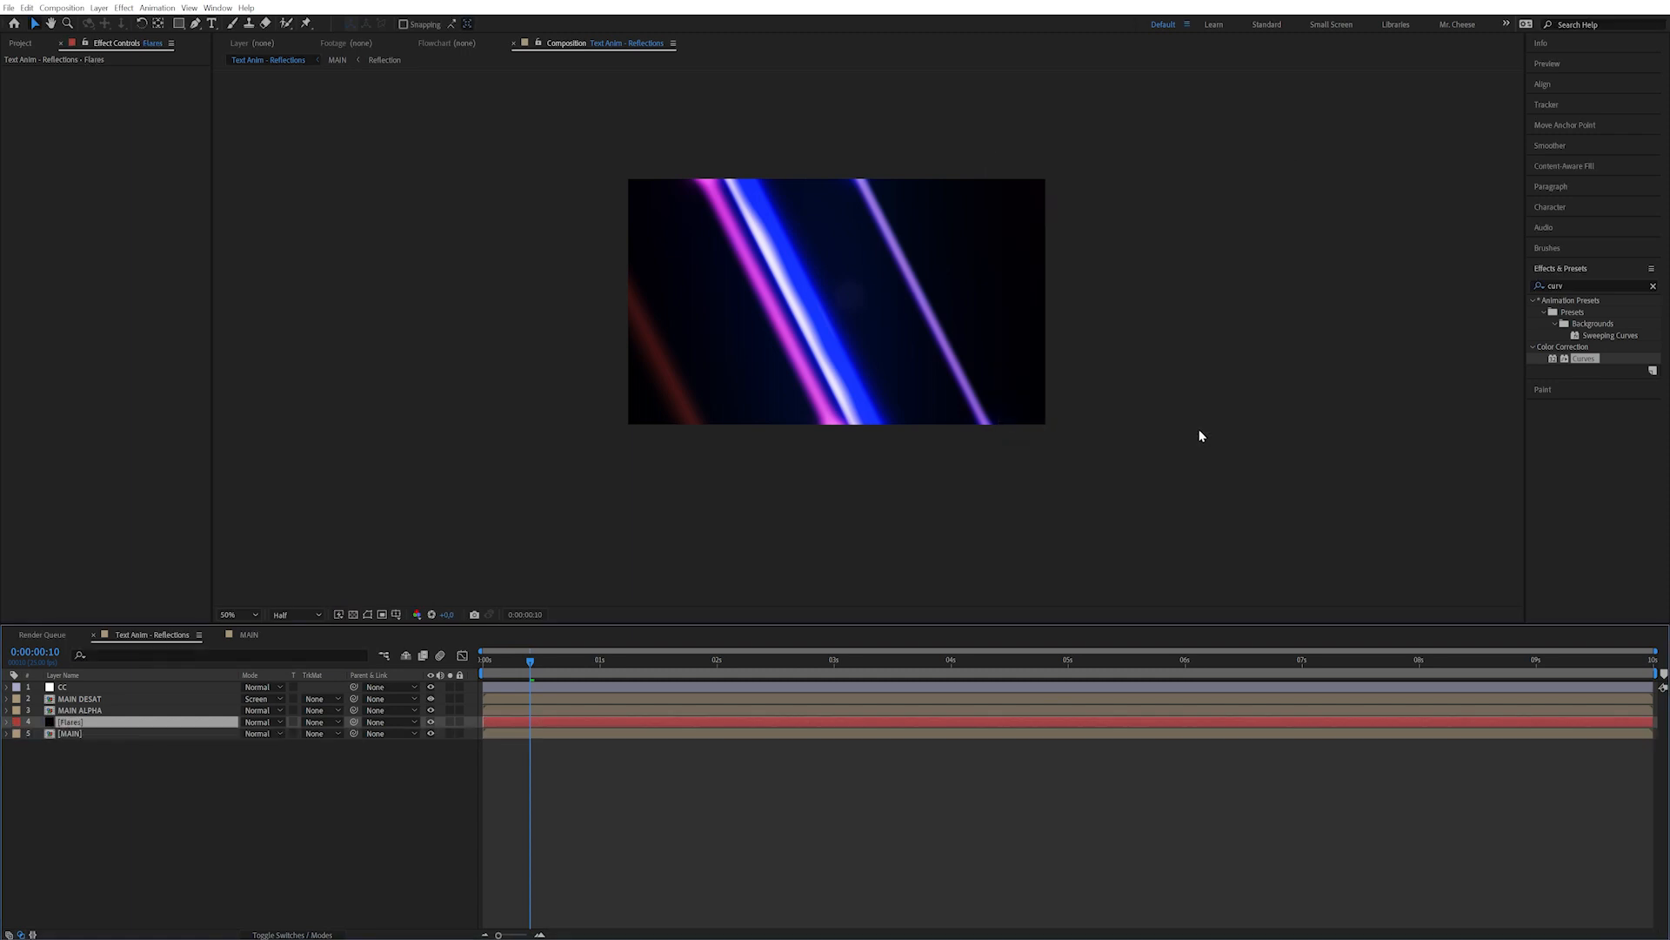
Set Flares to use MAIN ALPHA as a Luma Matte and solo it.
click(314, 722)
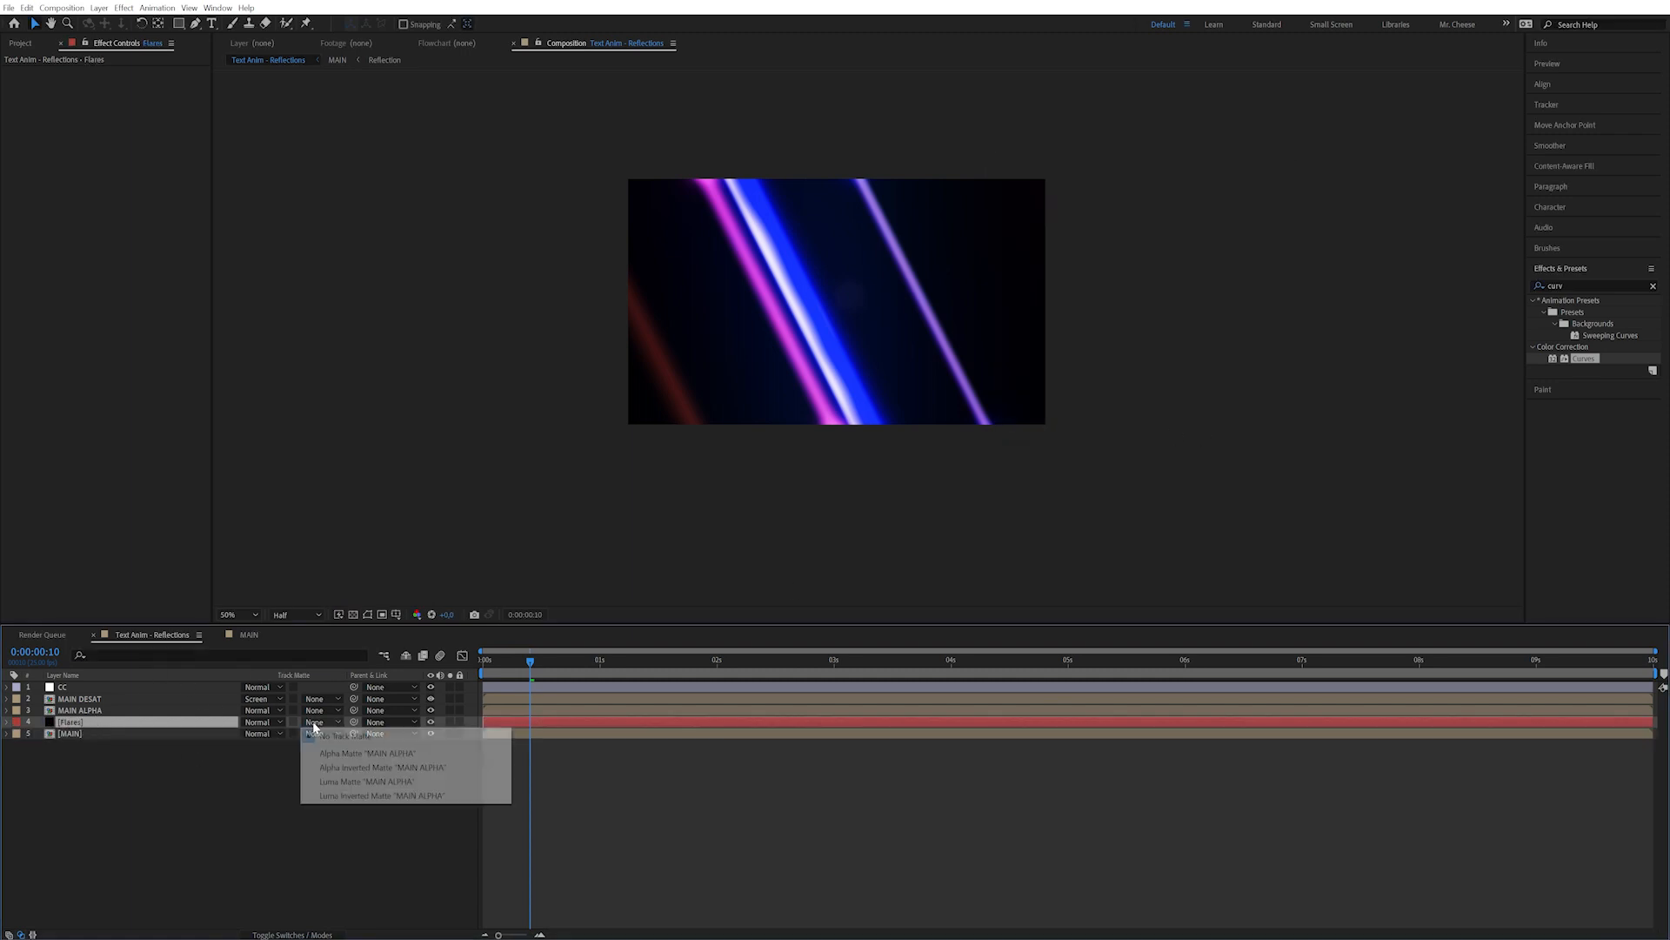
click(363, 781)
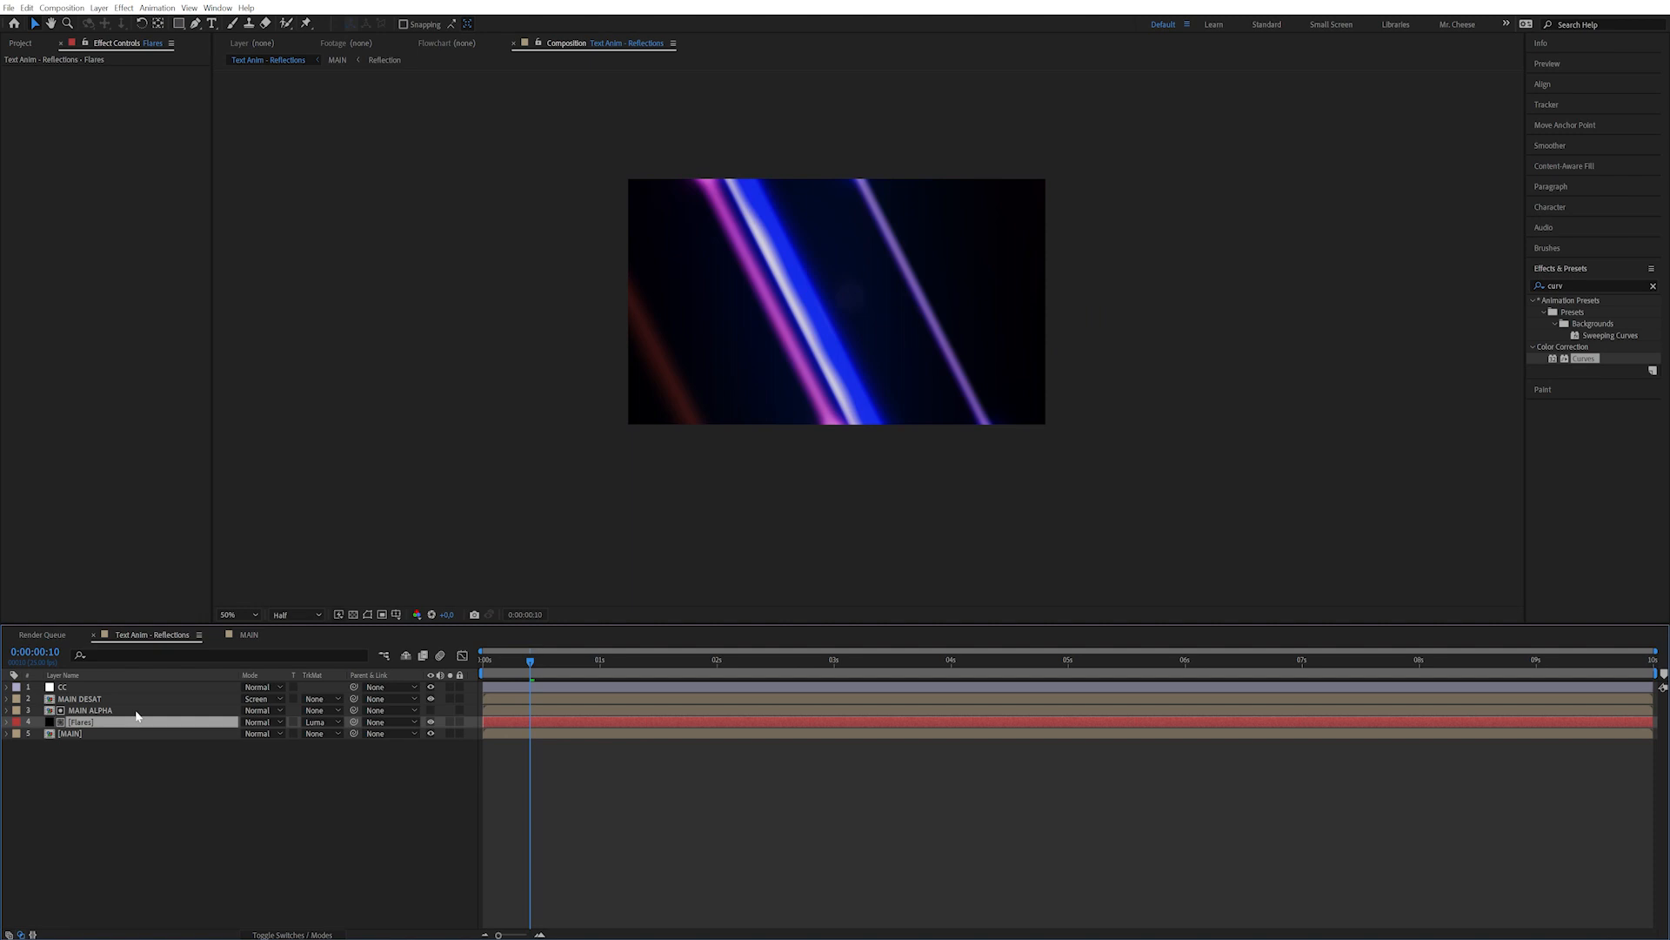
click(451, 722)
mouse_move(526, 671)
mouse_down()
mouse_move(491, 666)
mouse_move(521, 665)
mouse_up()
click(129, 723)
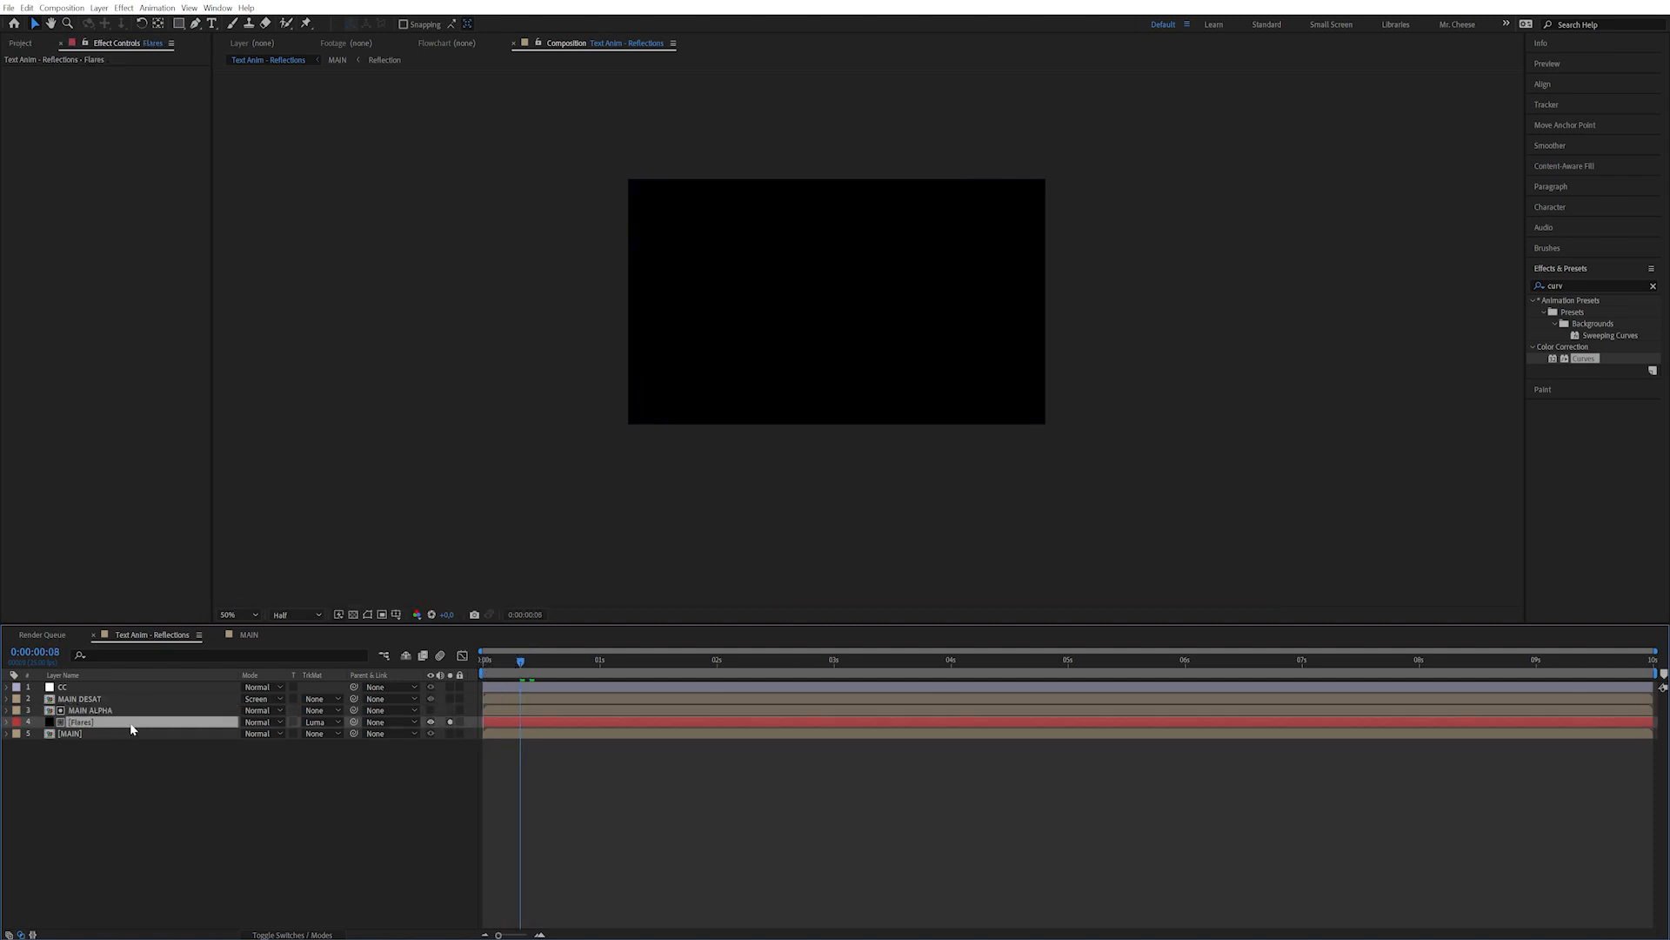
Apply Fractal Noise to Flares with the Small Bumps fractal type.
click(1573, 284)
text(ac)
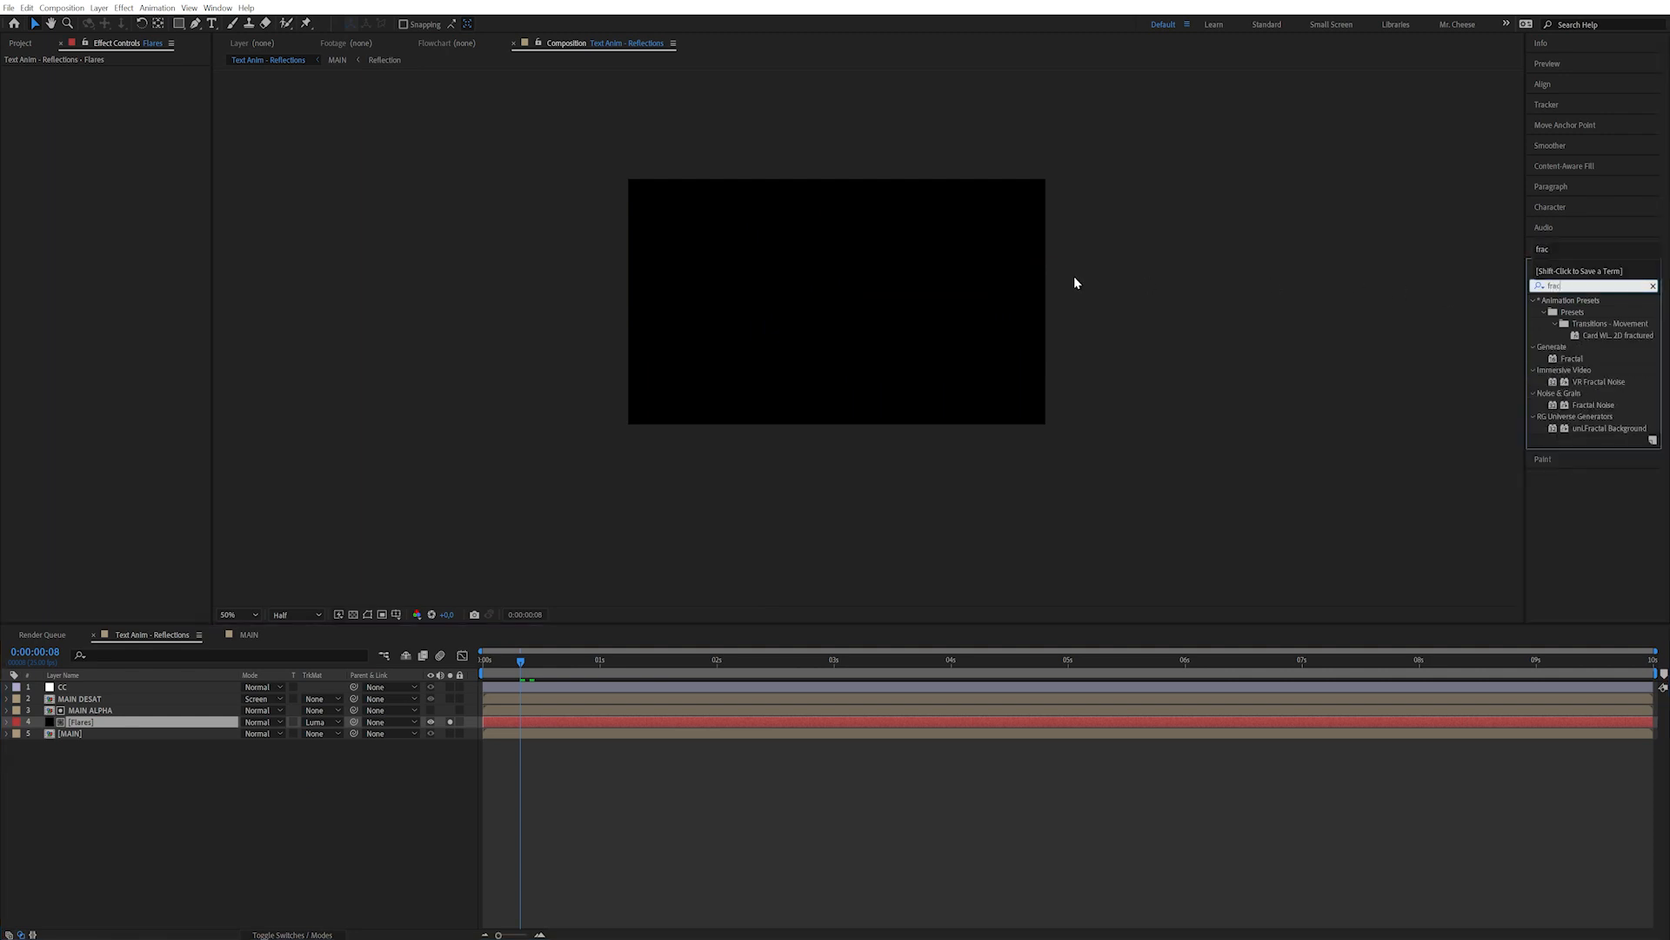
double_click(1594, 406)
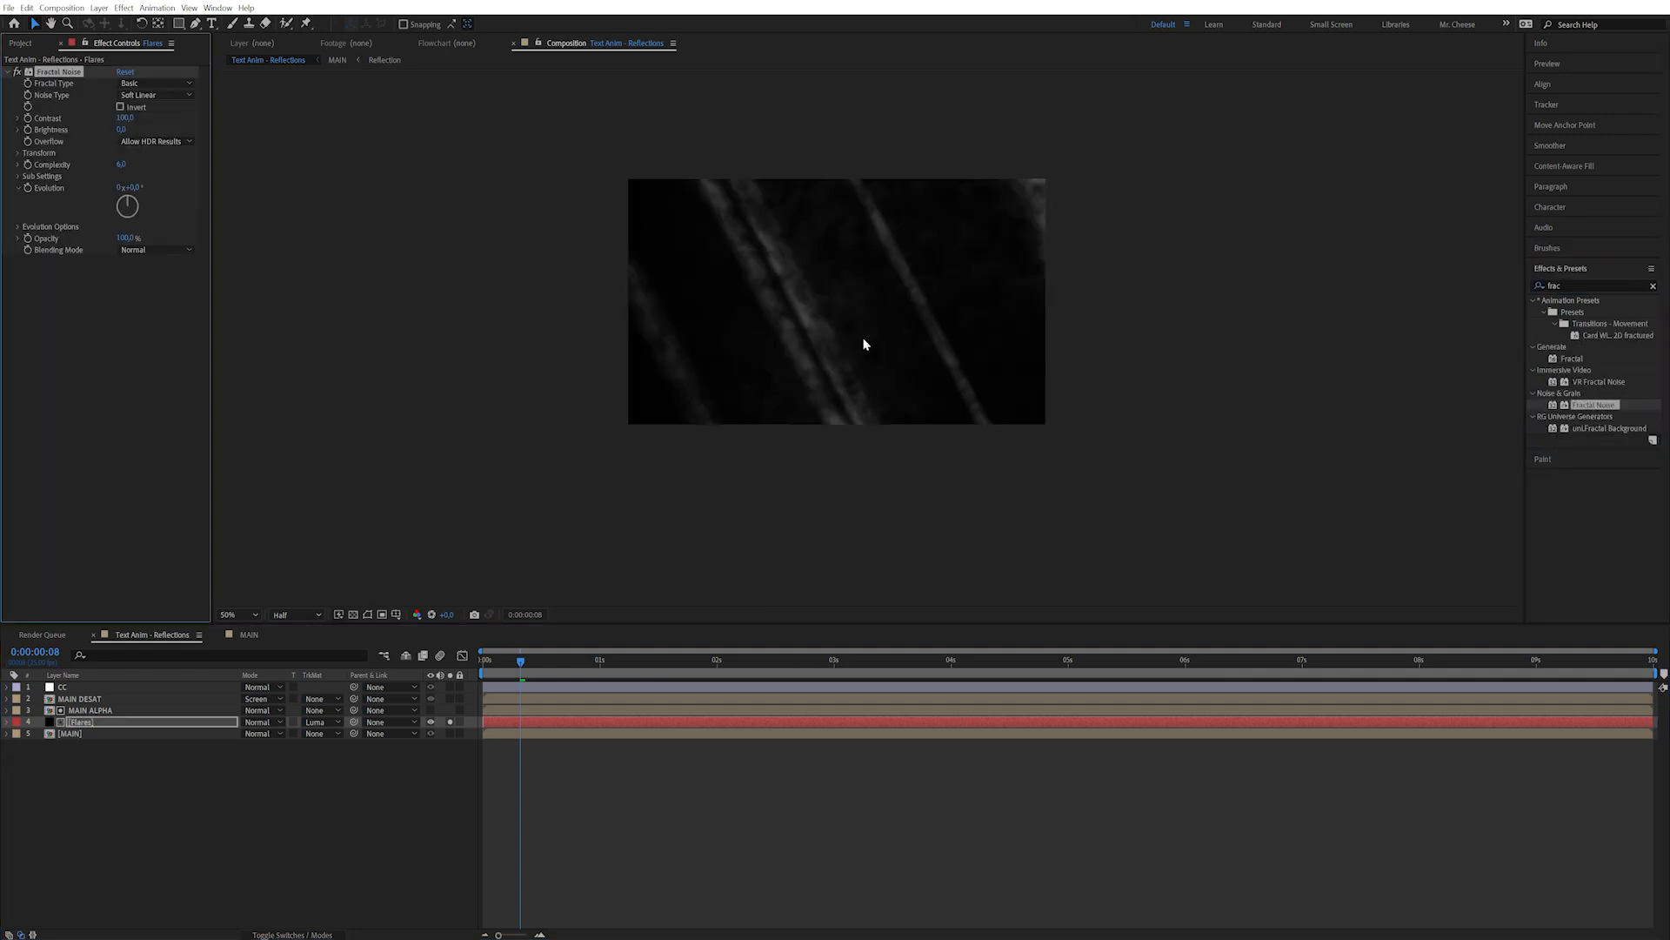
drag(543, 667, 651, 654)
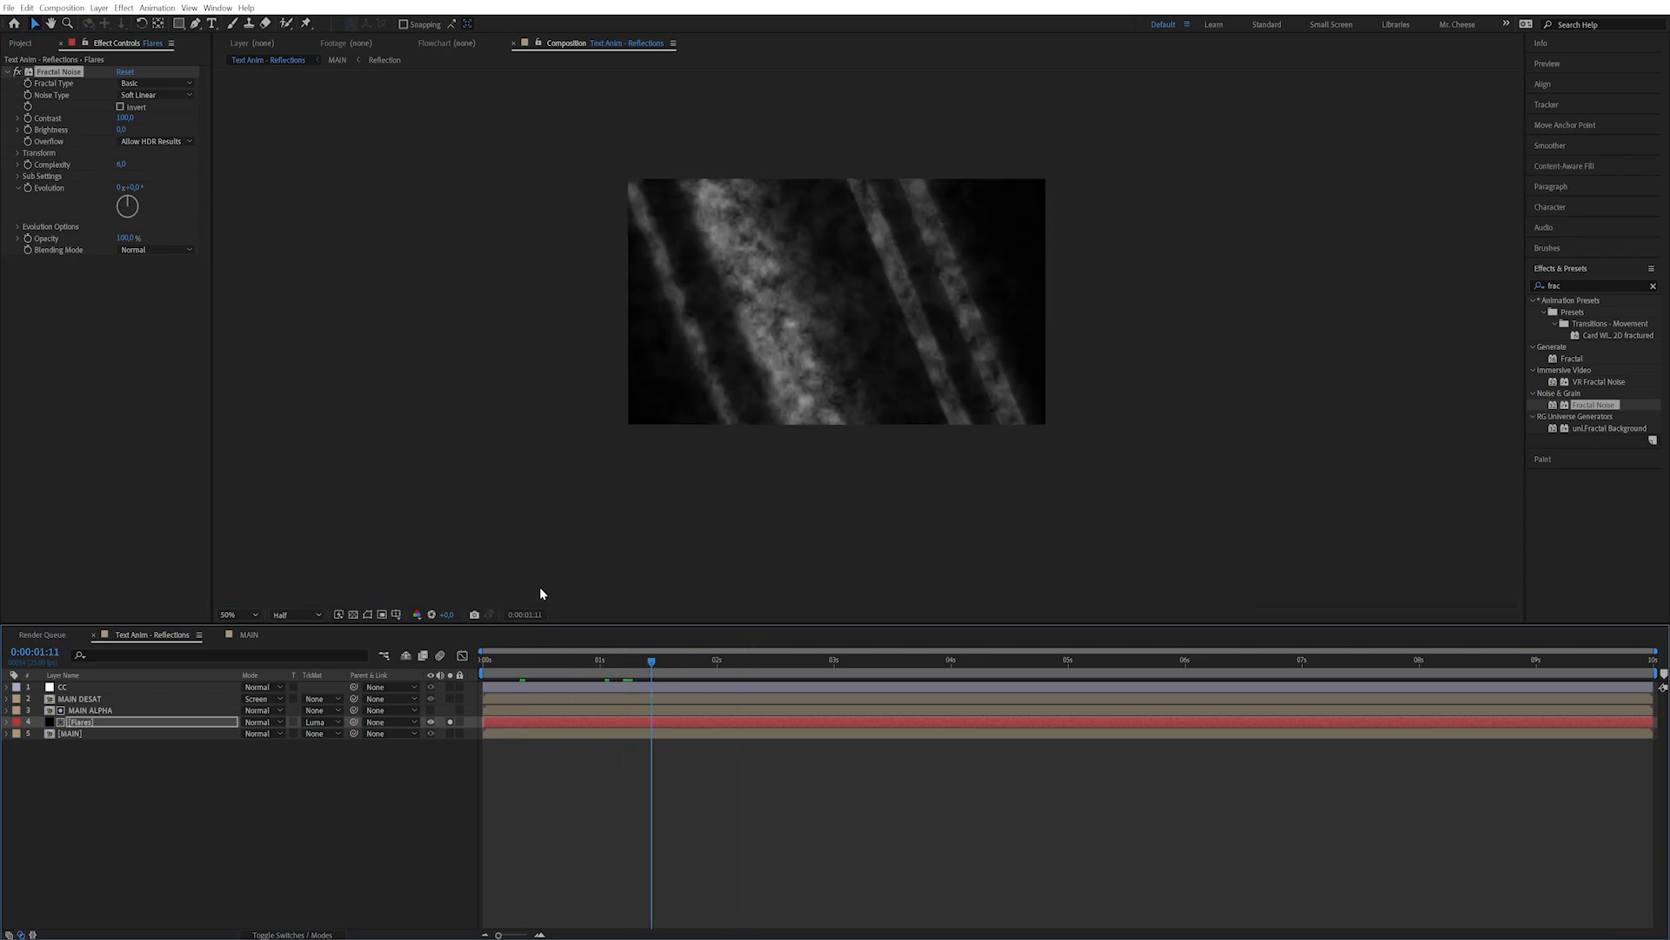
click(146, 85)
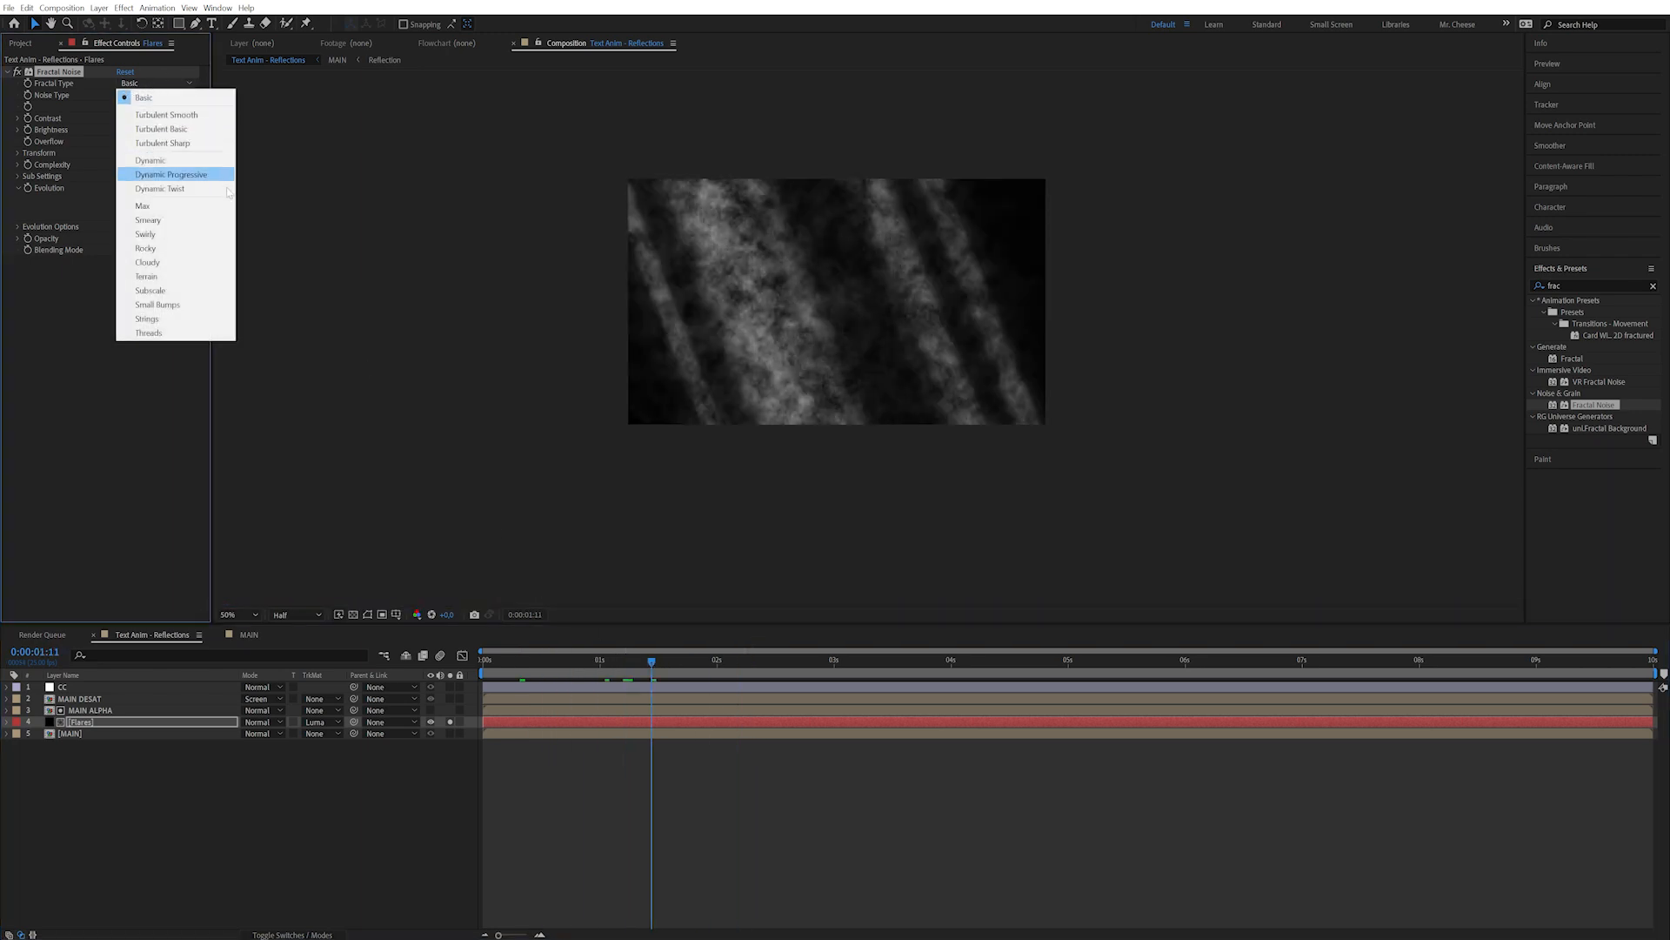
click(193, 306)
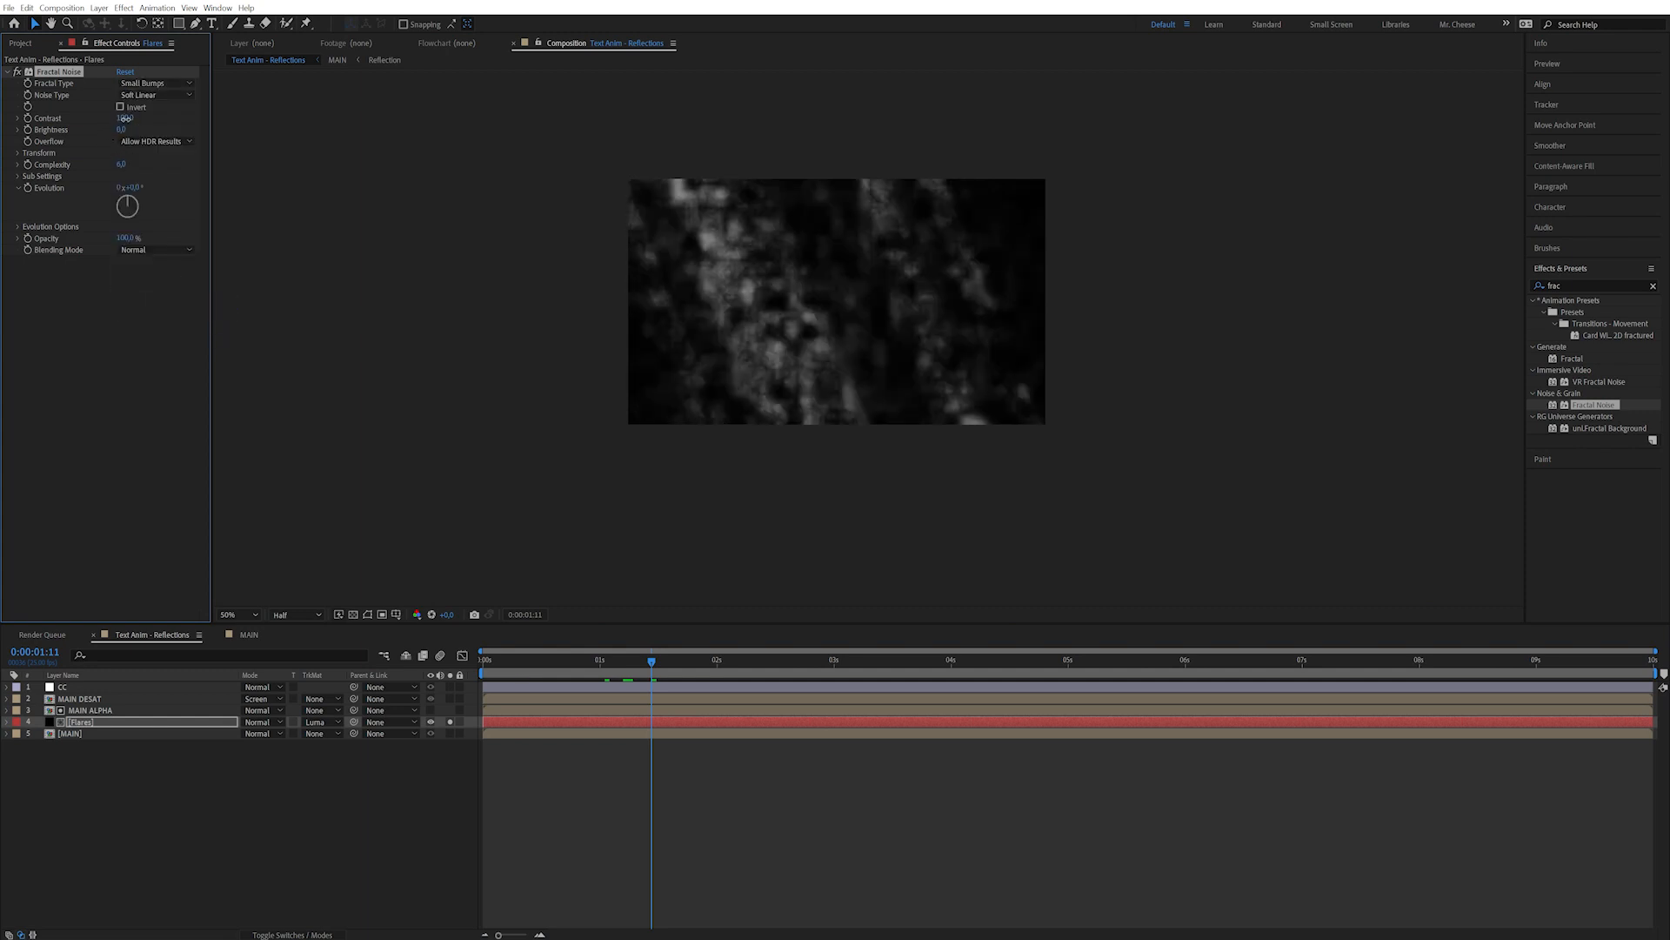
Set the noise contrast to 850, brightness to 120 and scale down to 35.
drag(318, 107, 429, 94)
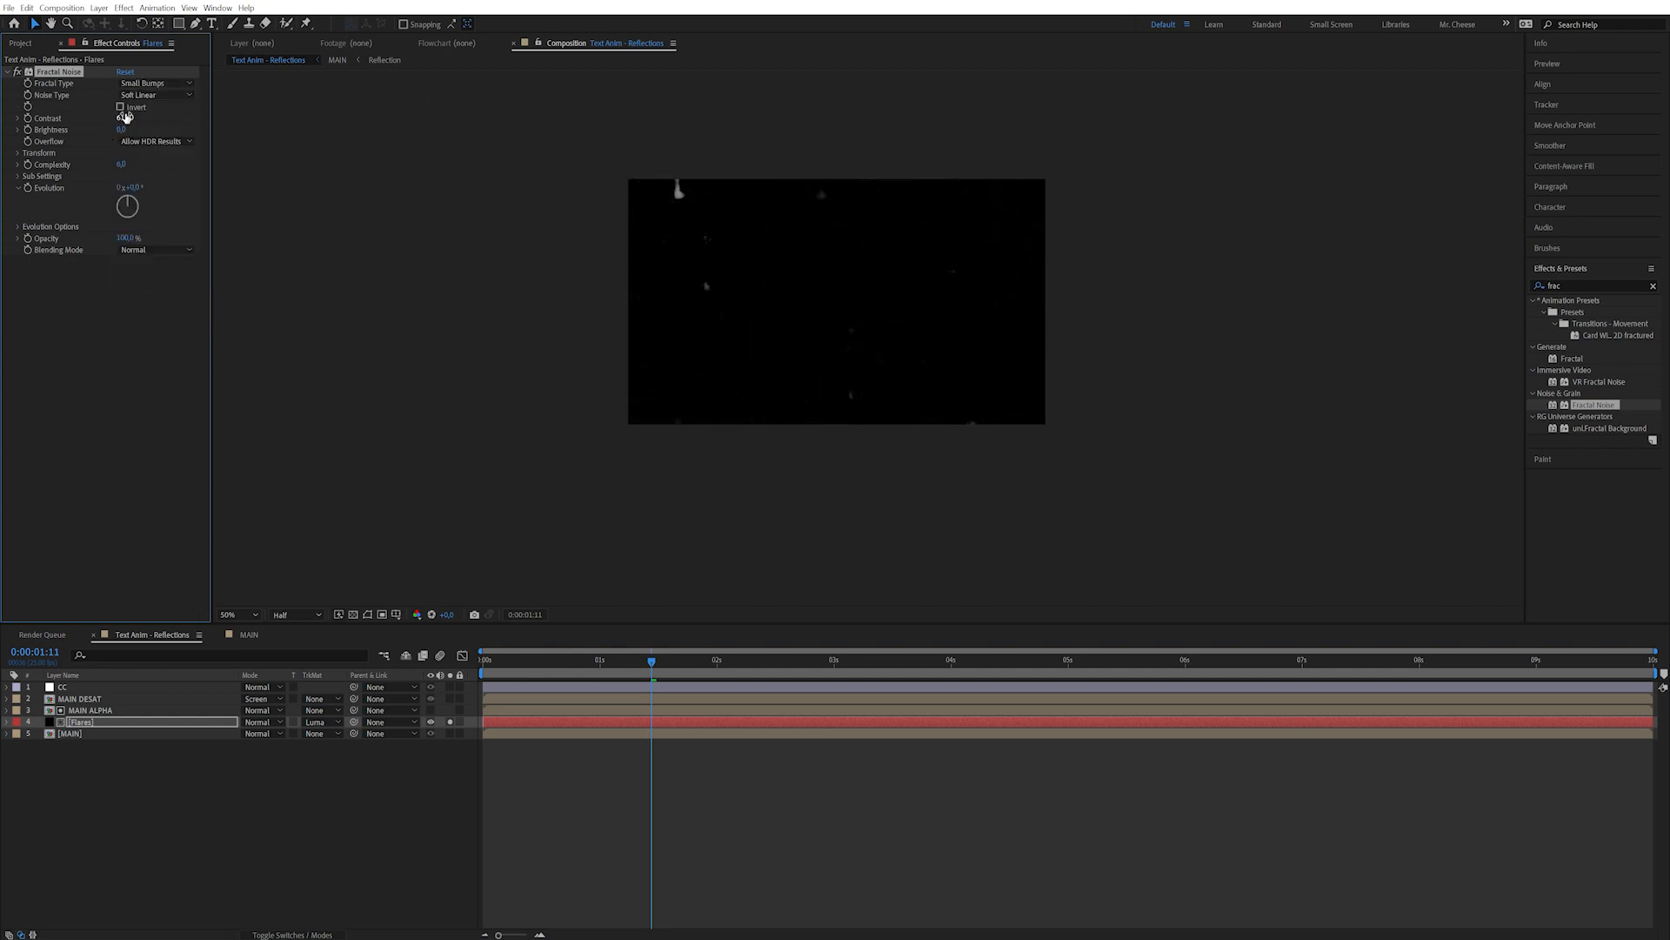
drag(131, 131, 172, 109)
click(17, 153)
click(30, 188)
drag(123, 187, 93, 186)
drag(146, 112, 112, 133)
drag(1586, 285, 1491, 285)
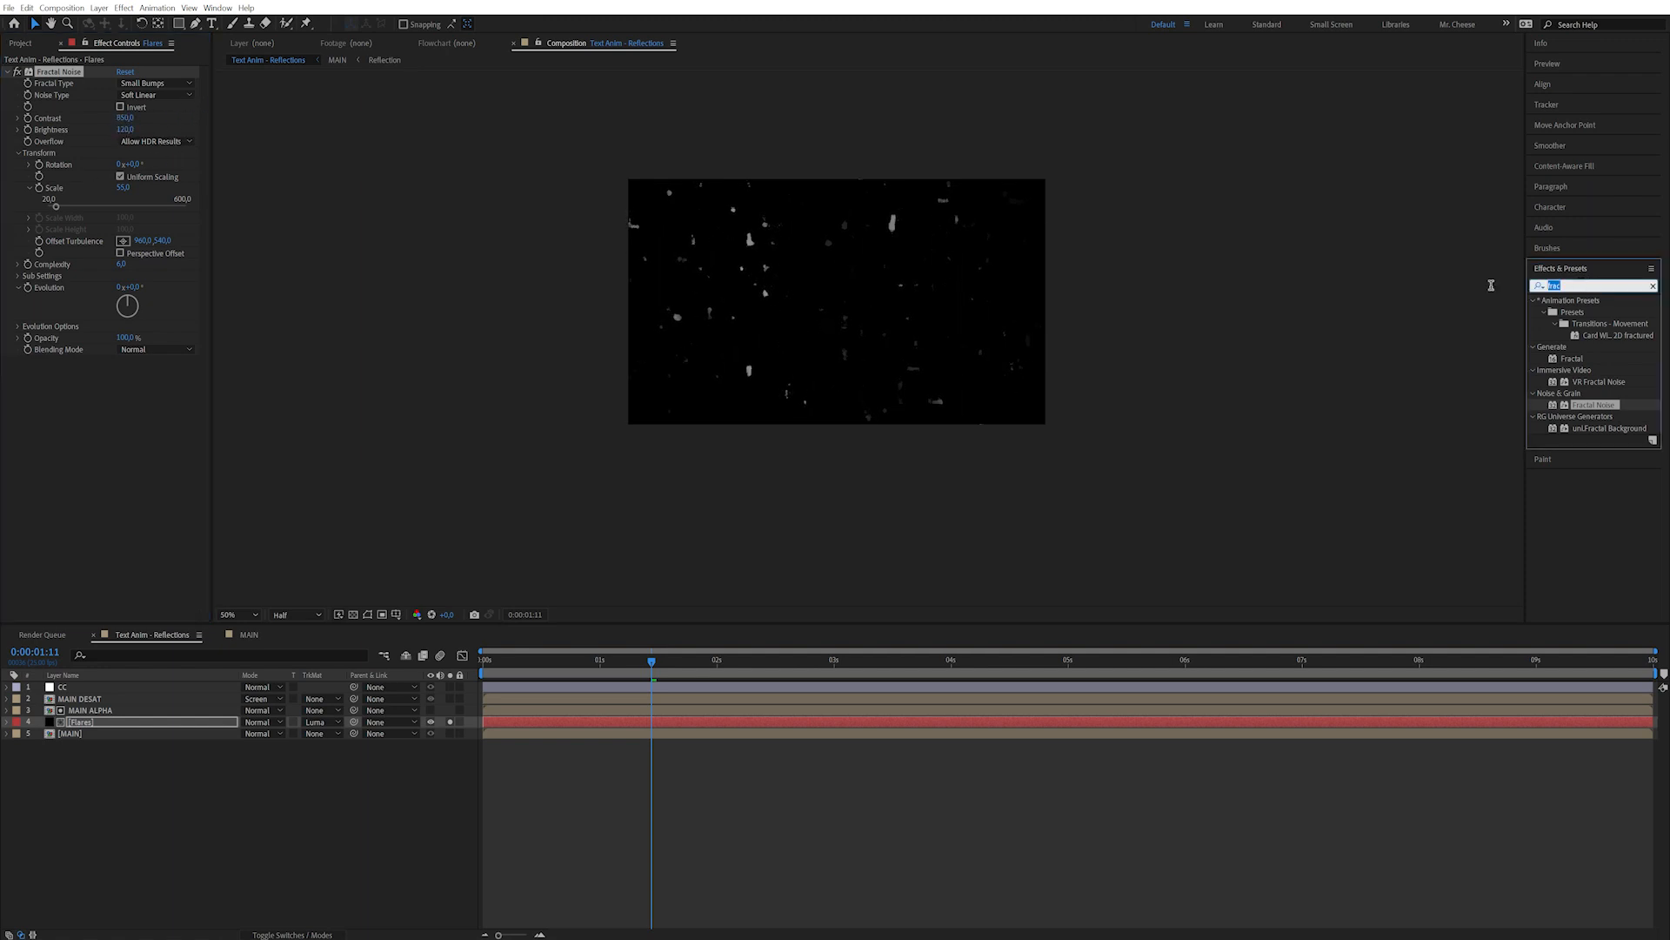
Apply Camera Lens Blur to Flares with blur radius 49 and aspect ratio 5.
text(lens)
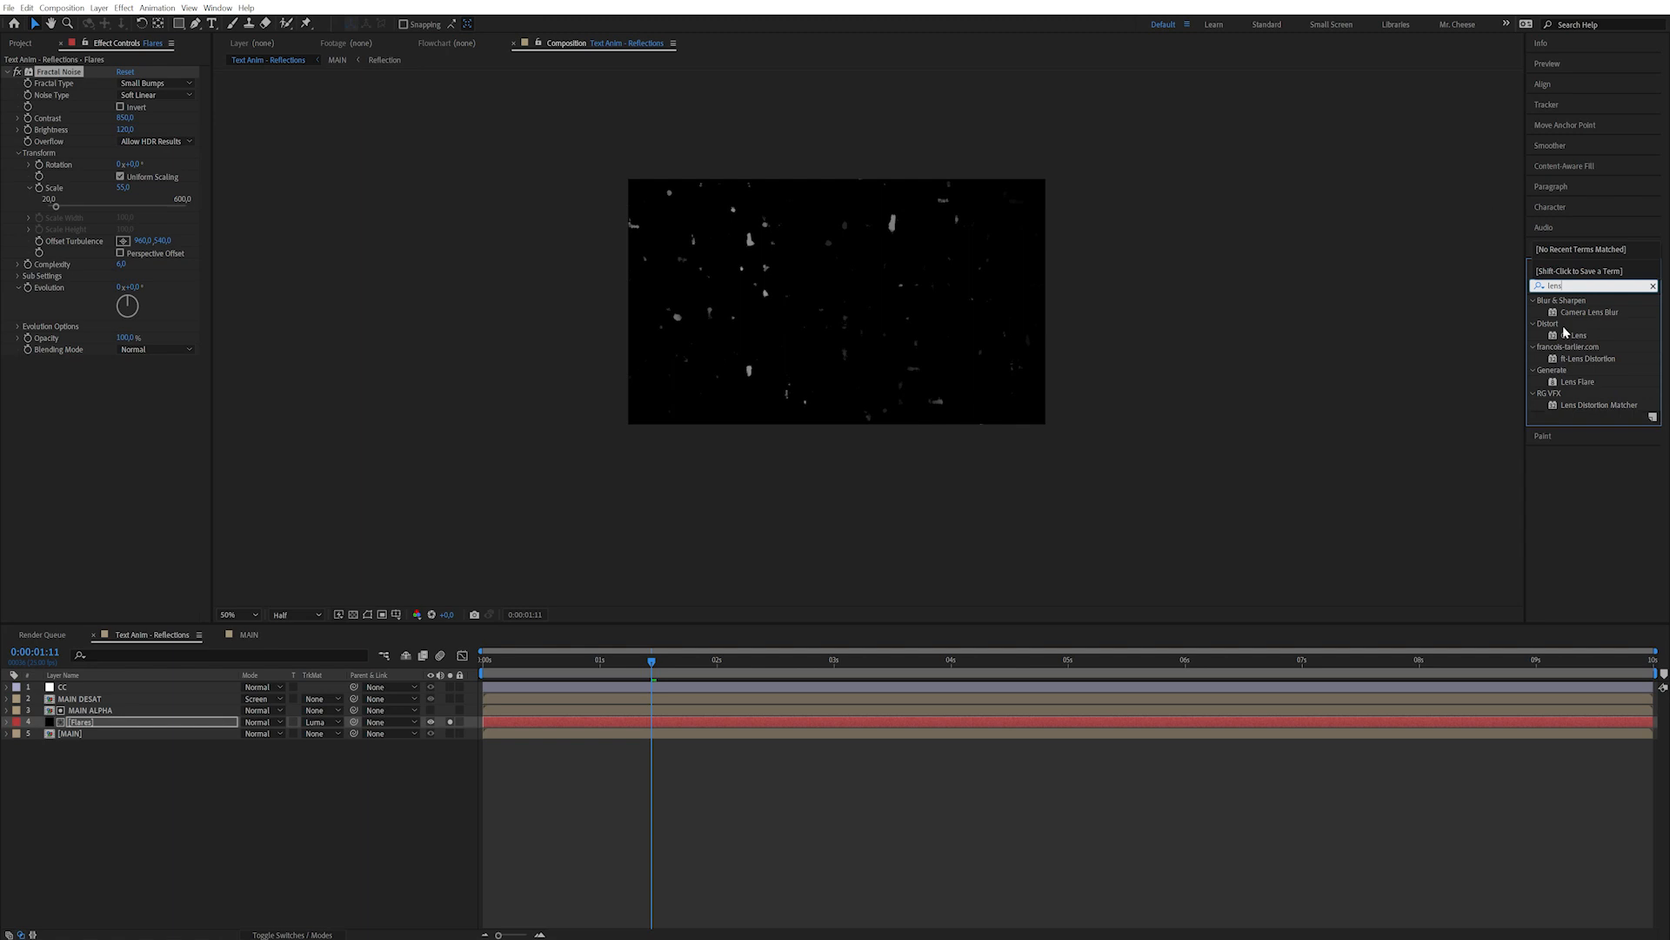
double_click(1594, 313)
drag(122, 373, 142, 367)
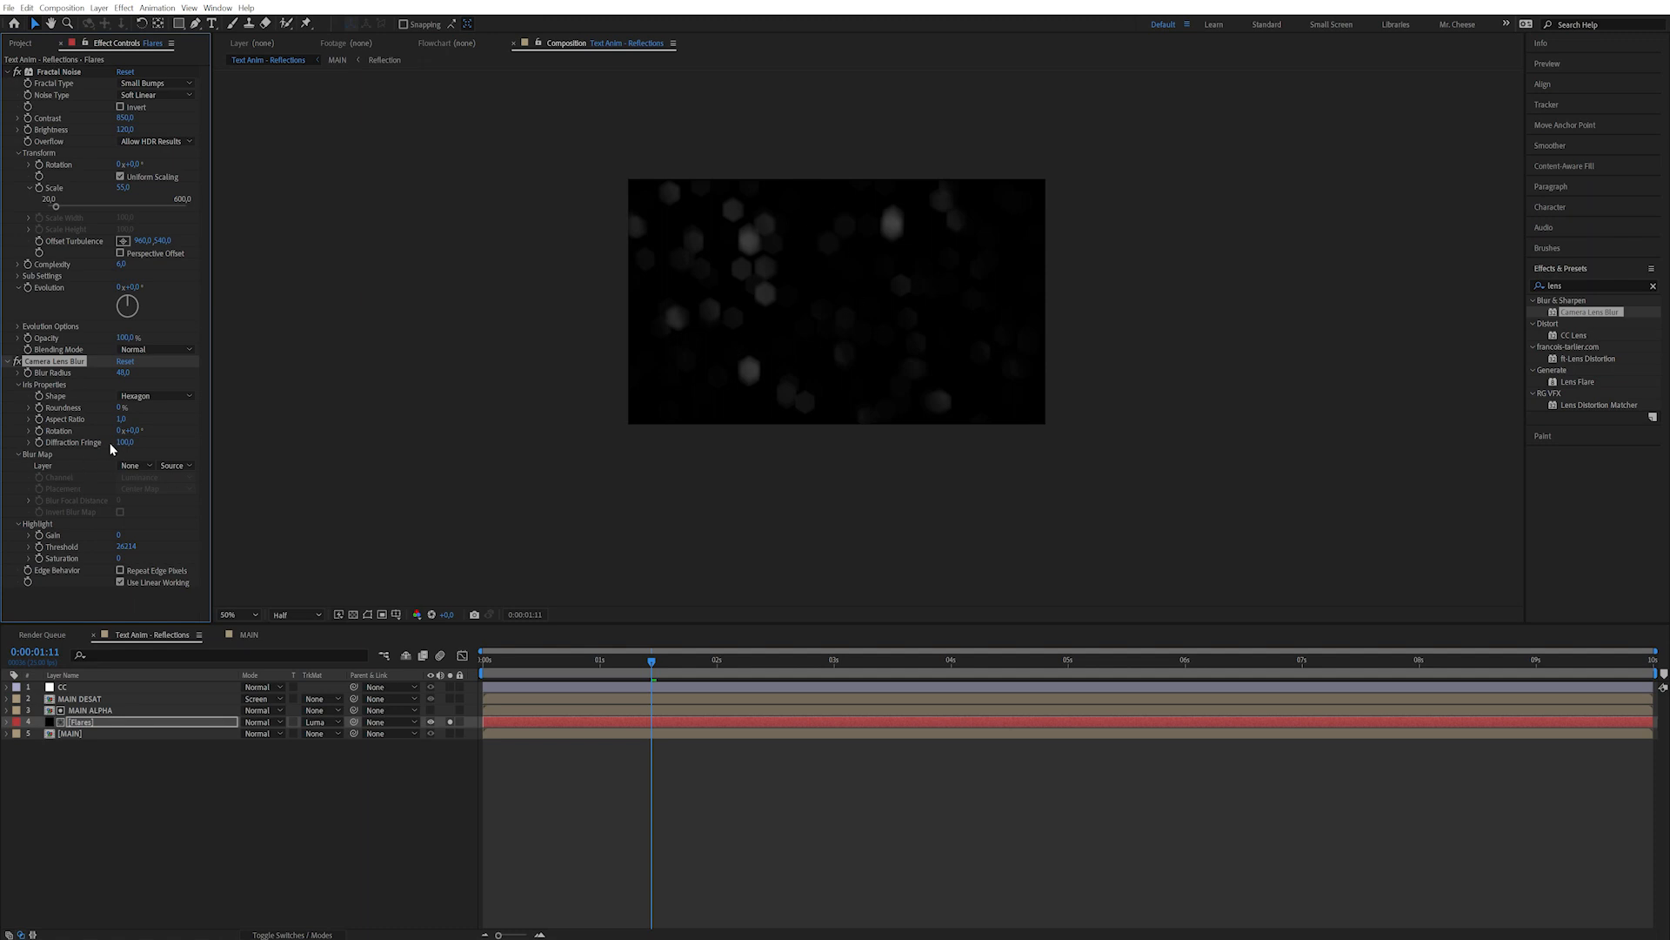
drag(138, 419, 306, 380)
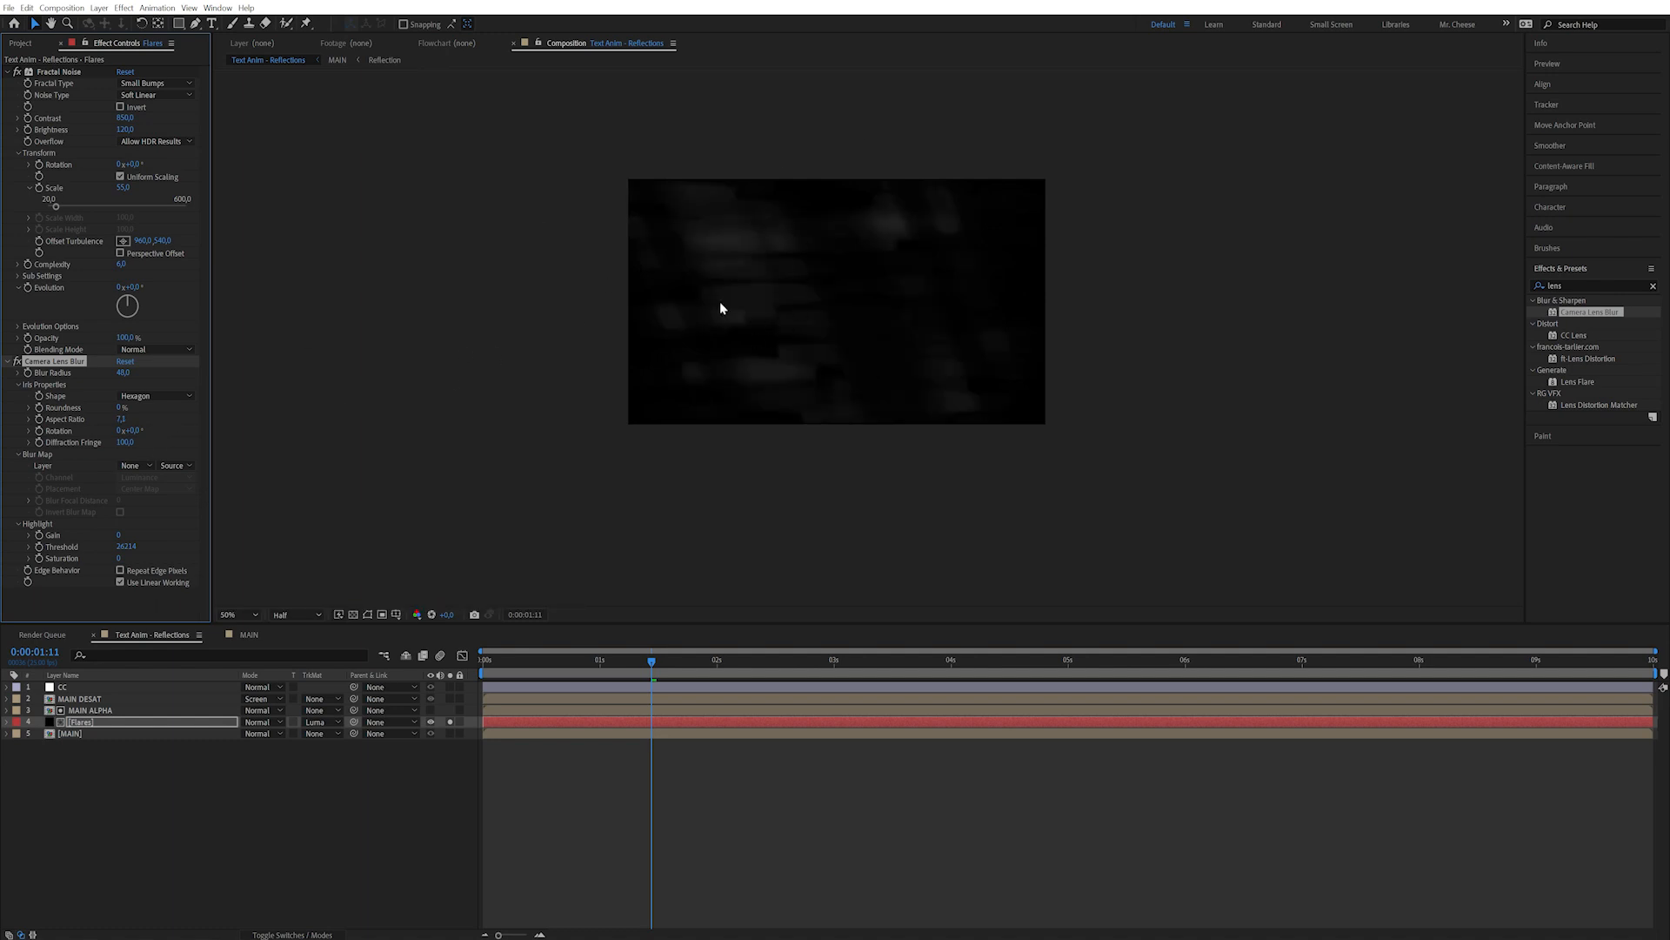
click(119, 419)
text(5)
key(Return)
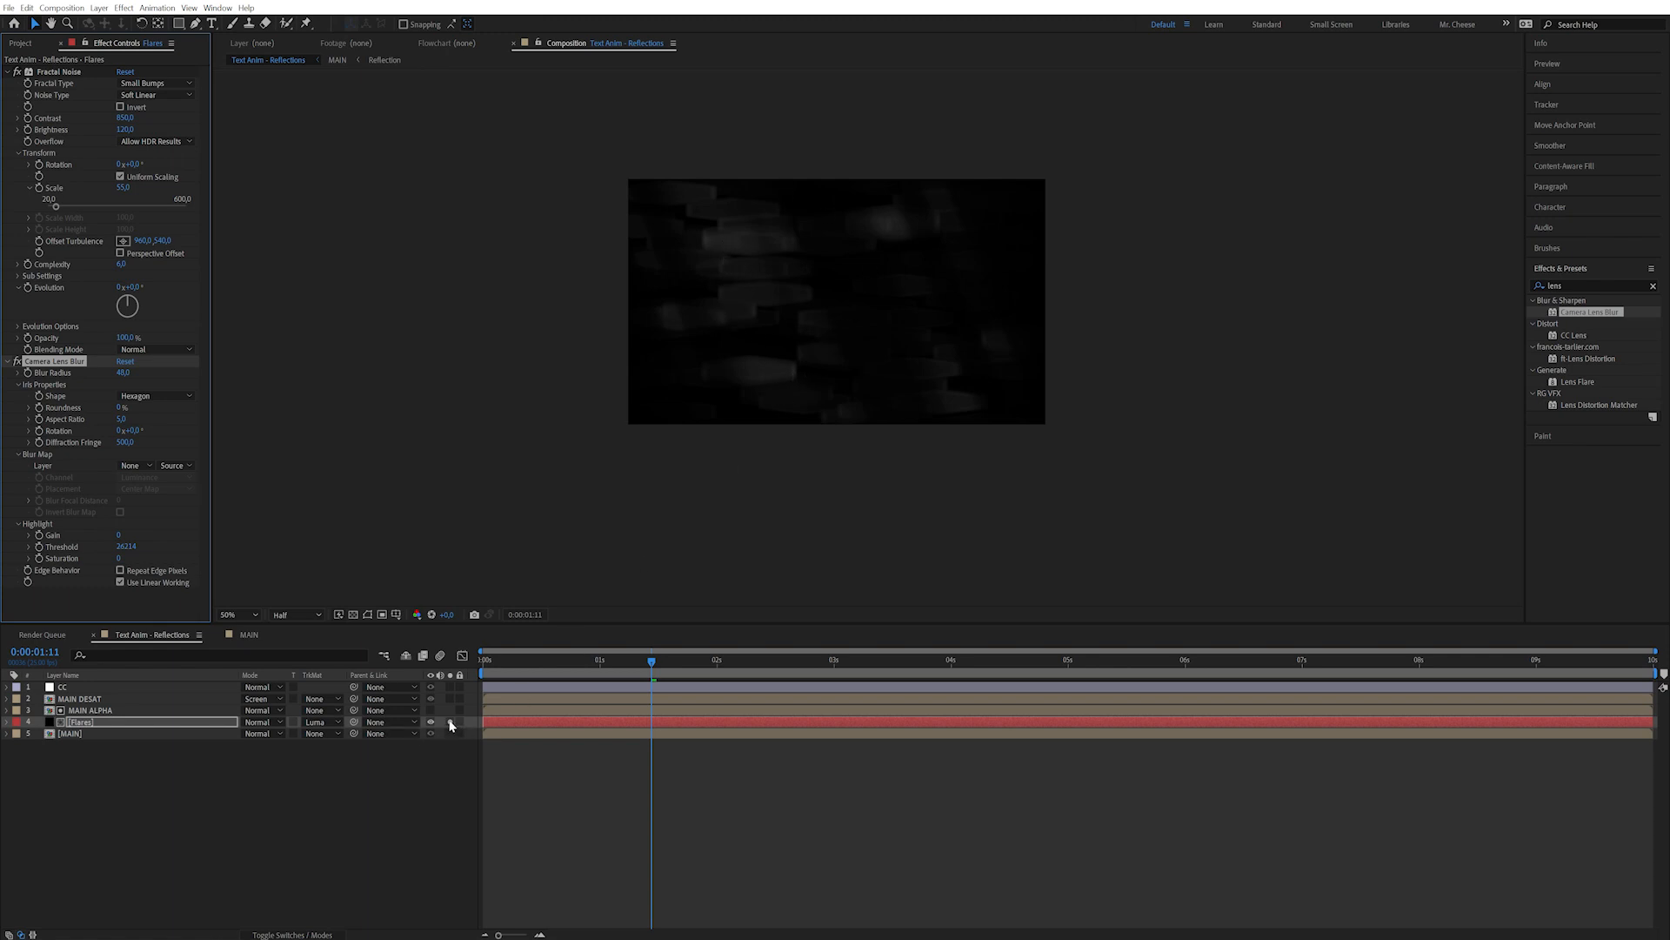
Unsolo Flares and blend it in Screen mode over the reflections.
click(450, 722)
click(261, 722)
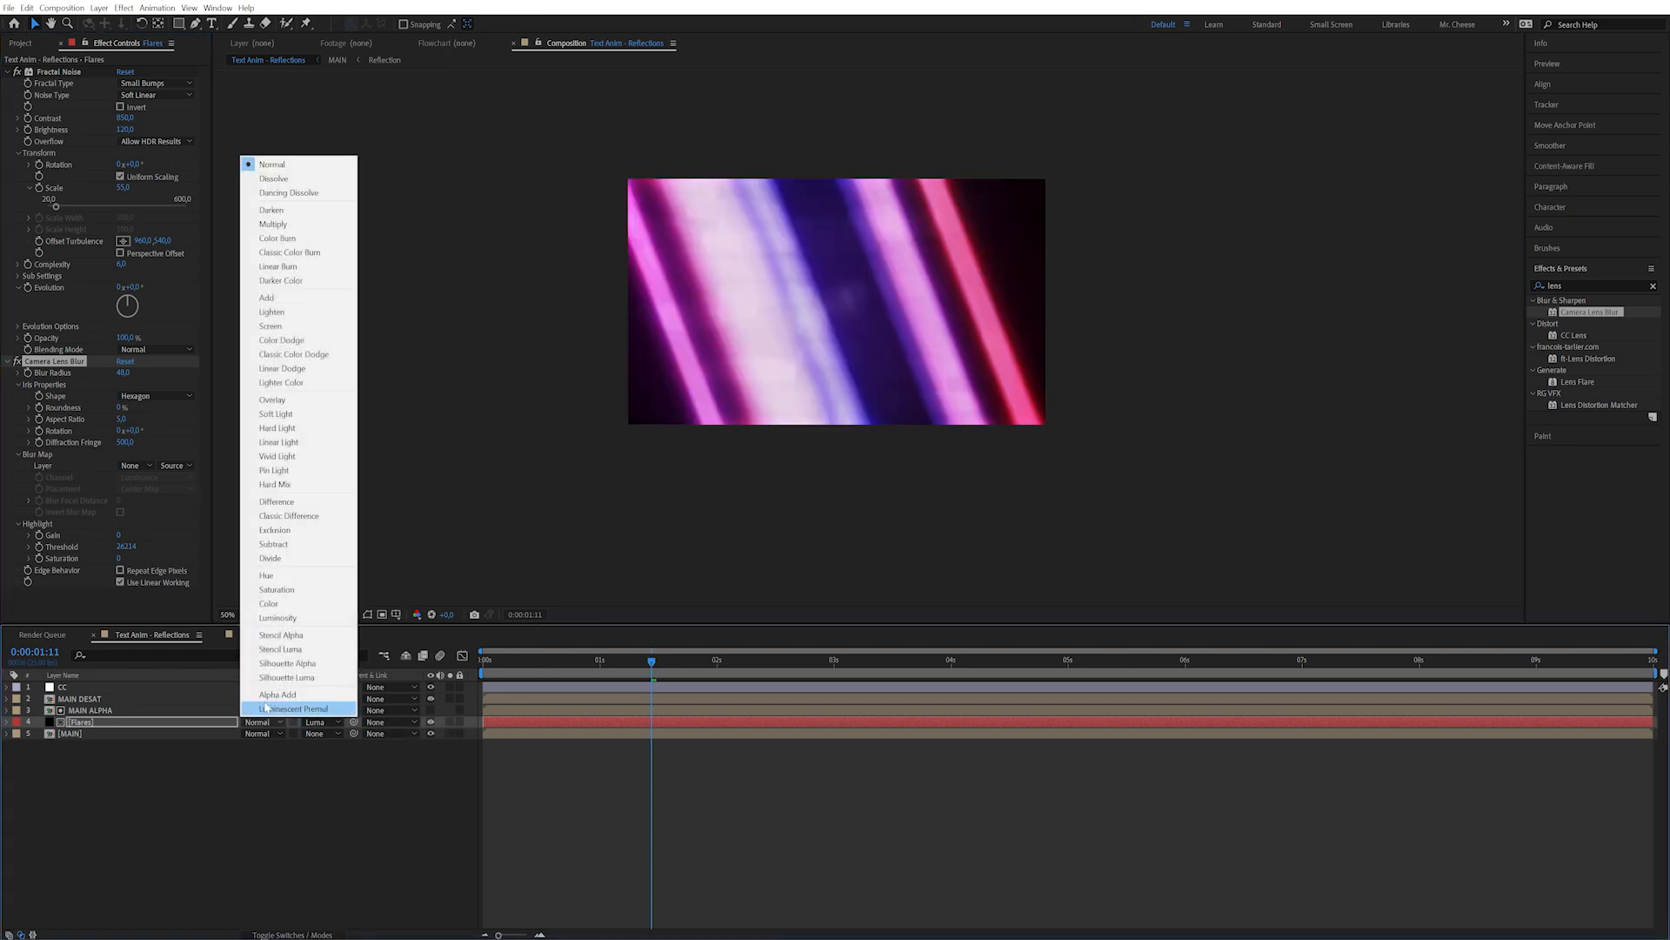
click(271, 326)
drag(657, 670, 783, 660)
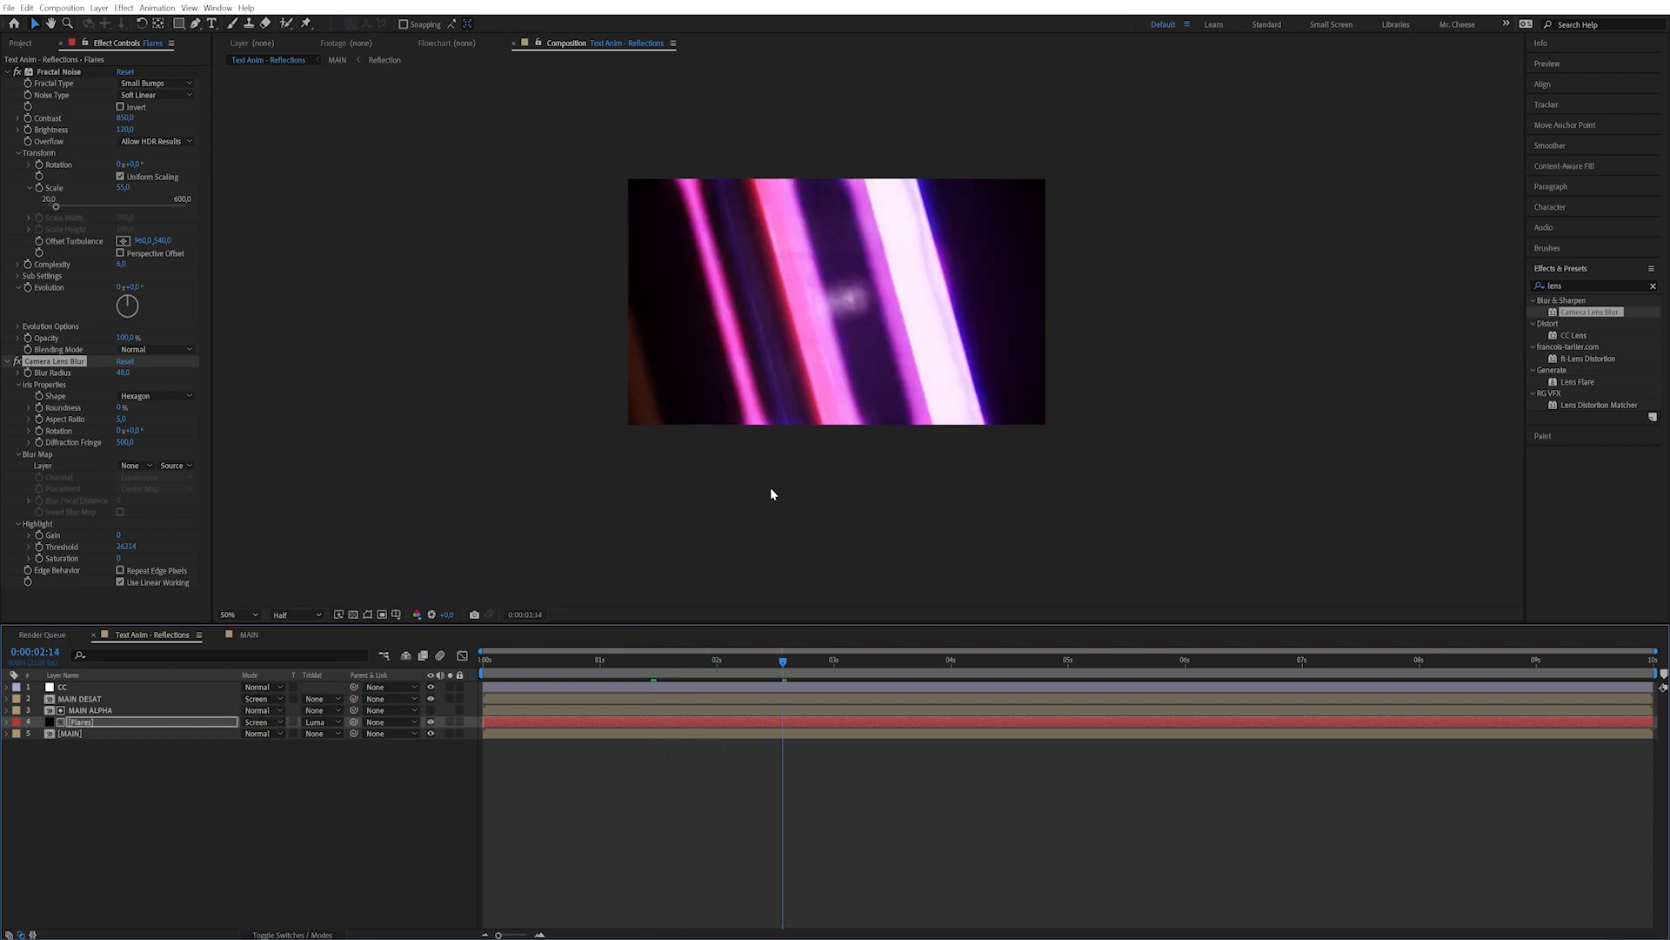
Apply Curves to MAIN ALPHA with a slight upward bow to brighten the matte.
click(128, 710)
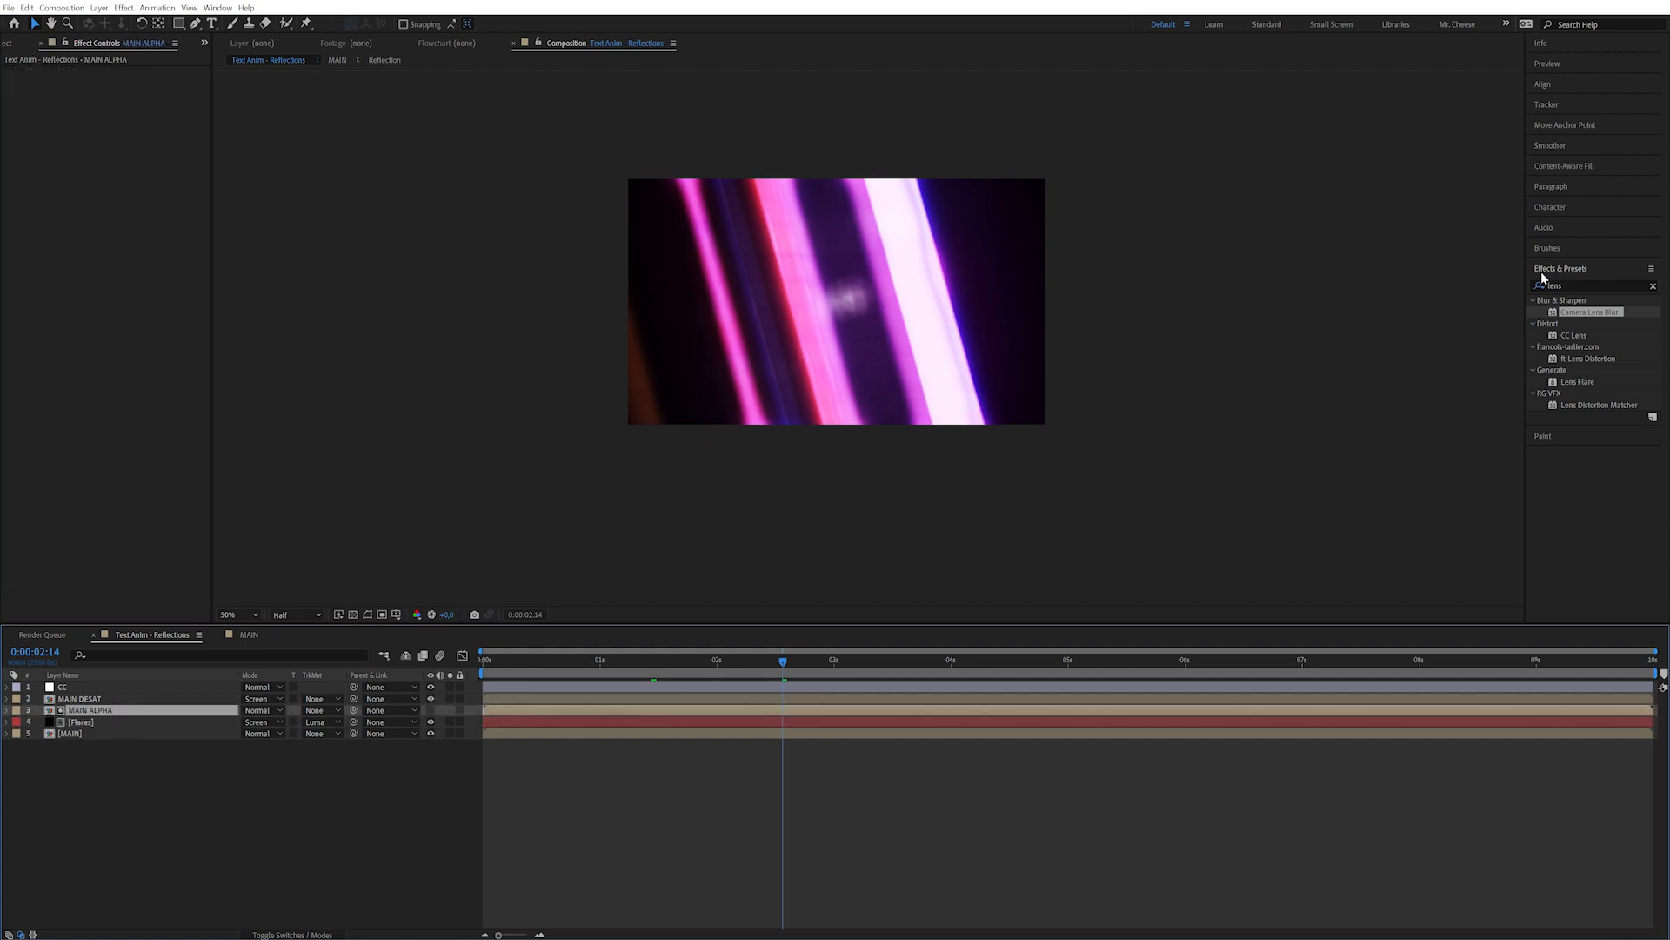
click(1588, 286)
text(cur)
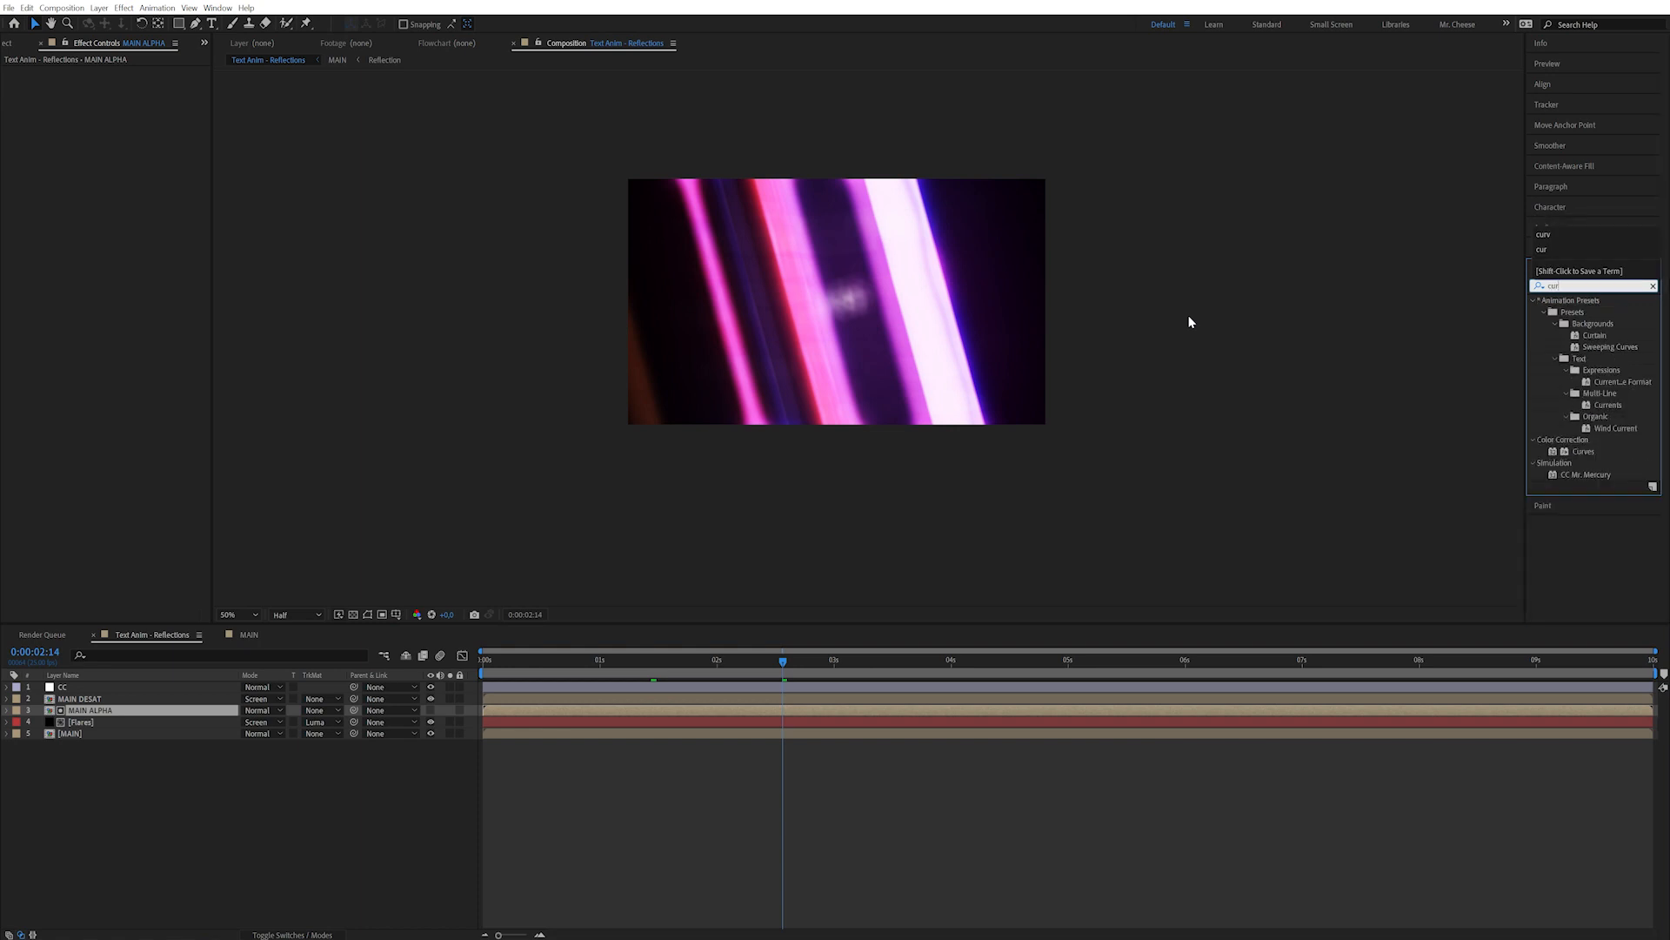
double_click(1583, 453)
drag(91, 230, 89, 195)
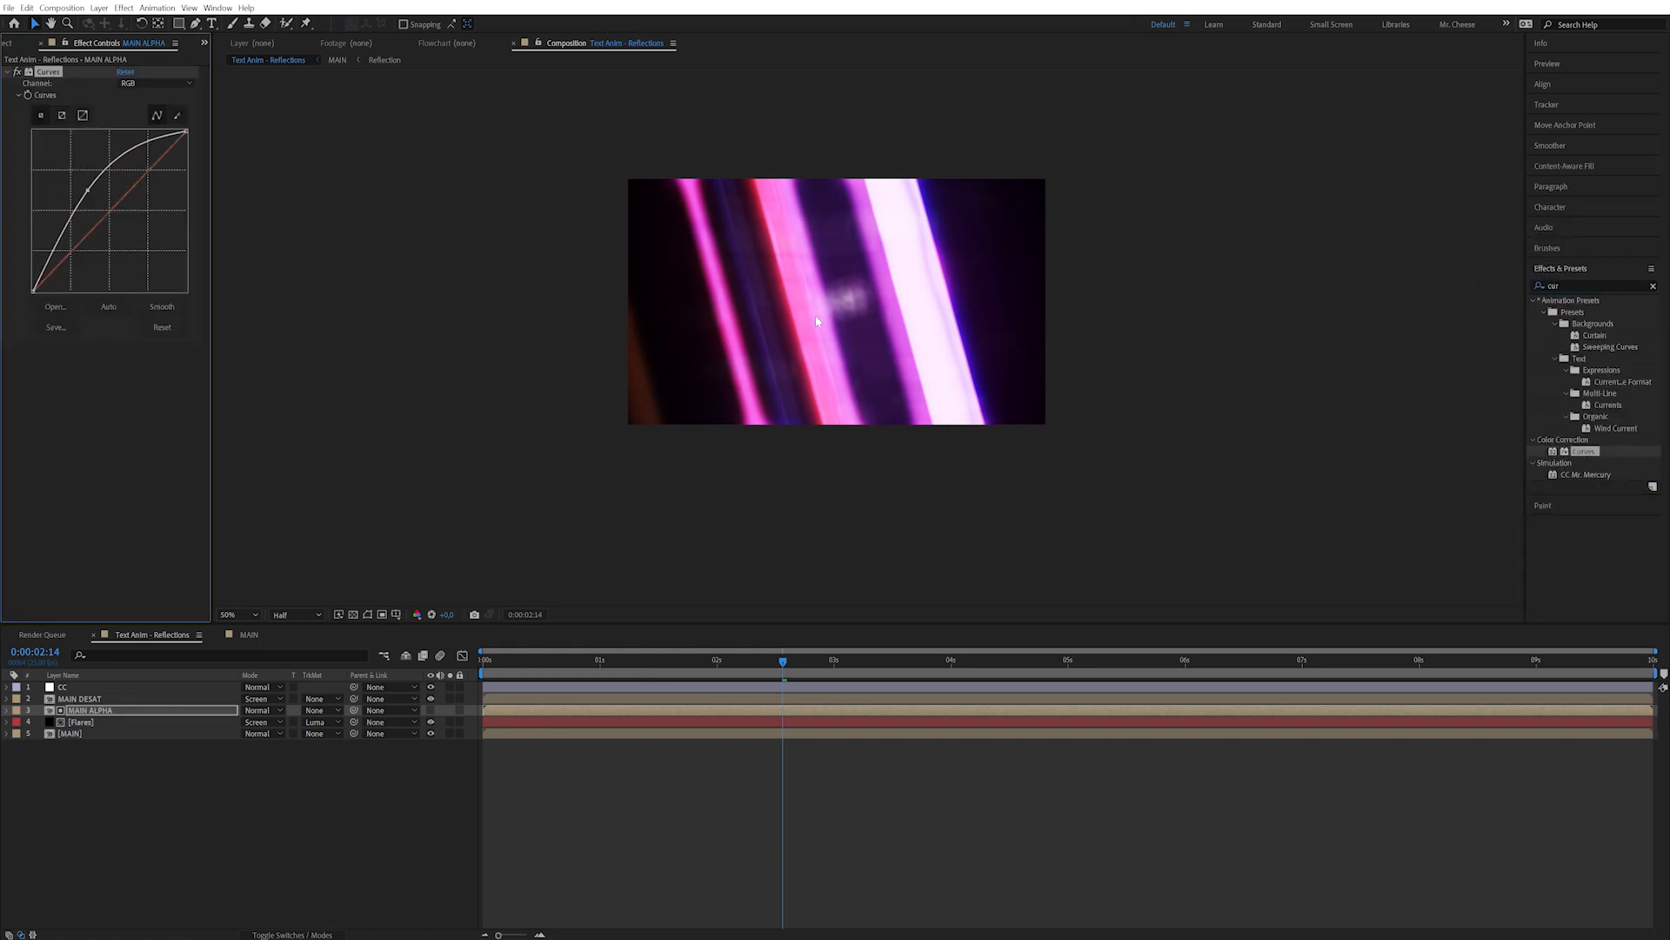
drag(86, 188, 89, 199)
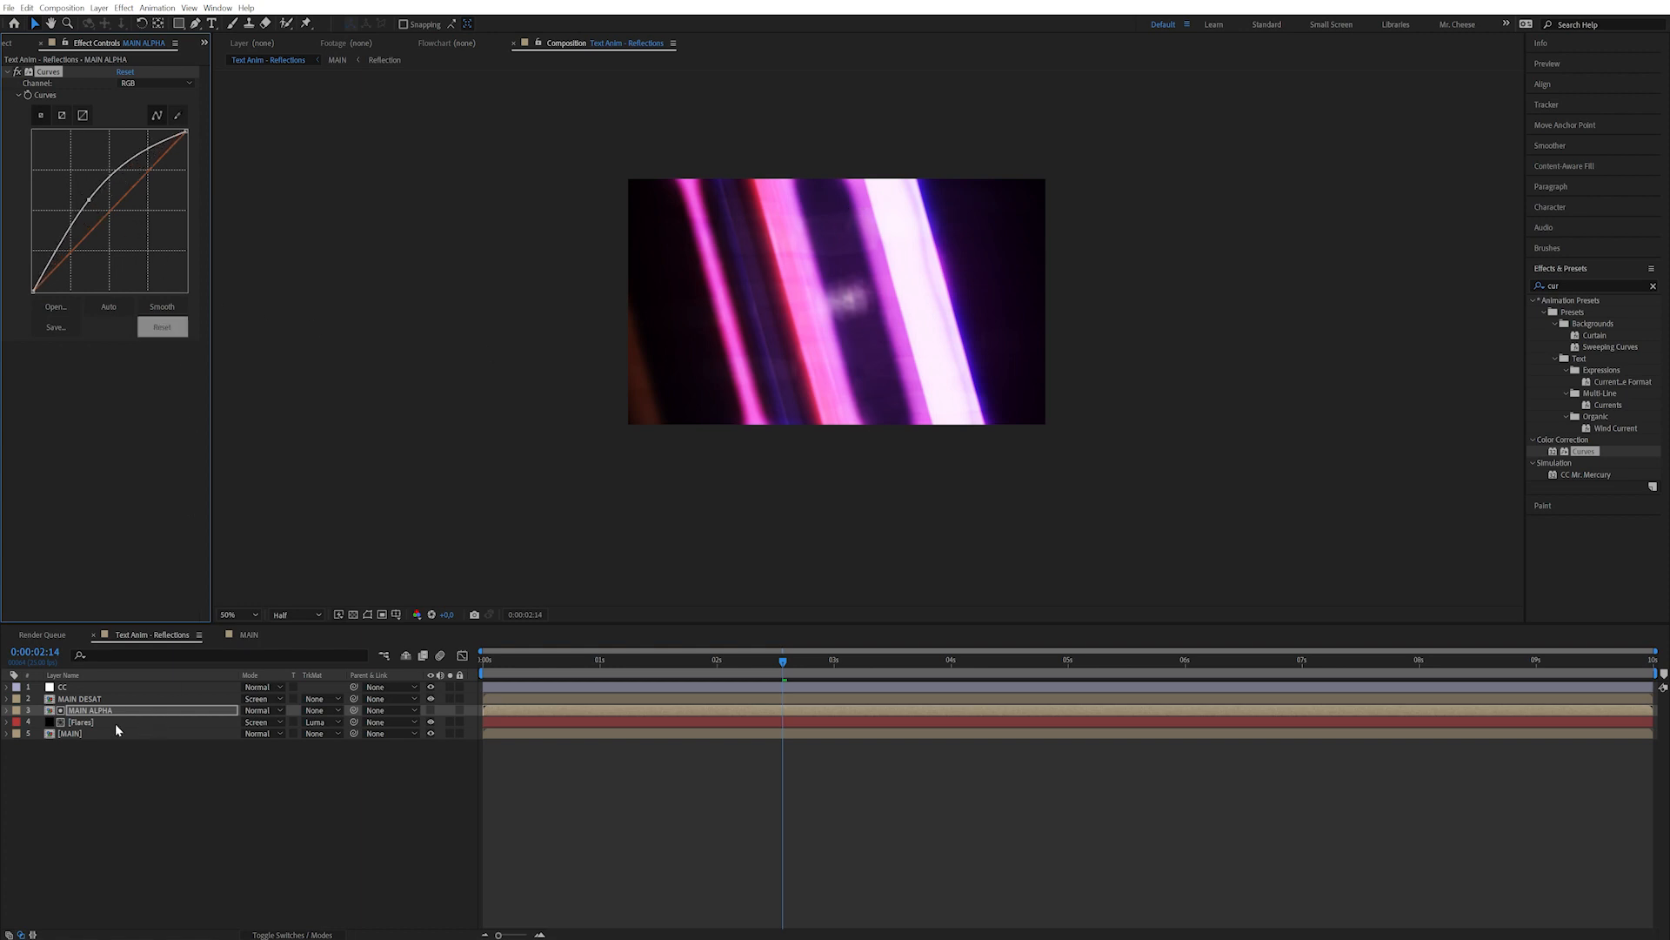
click(115, 723)
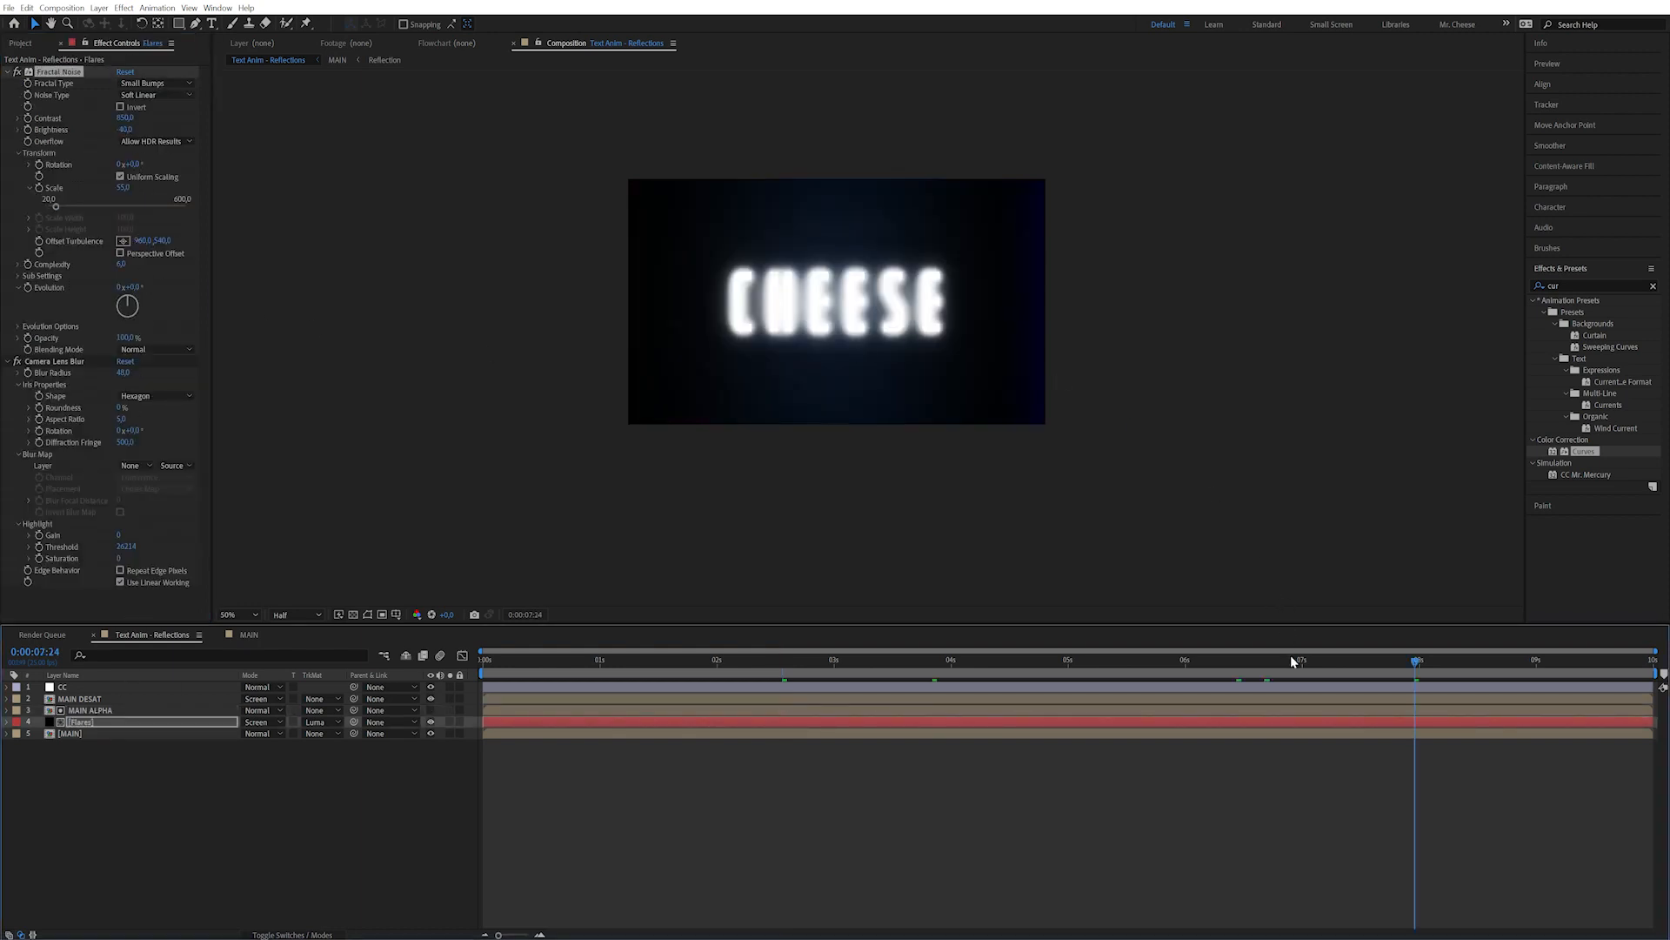
click(1238, 669)
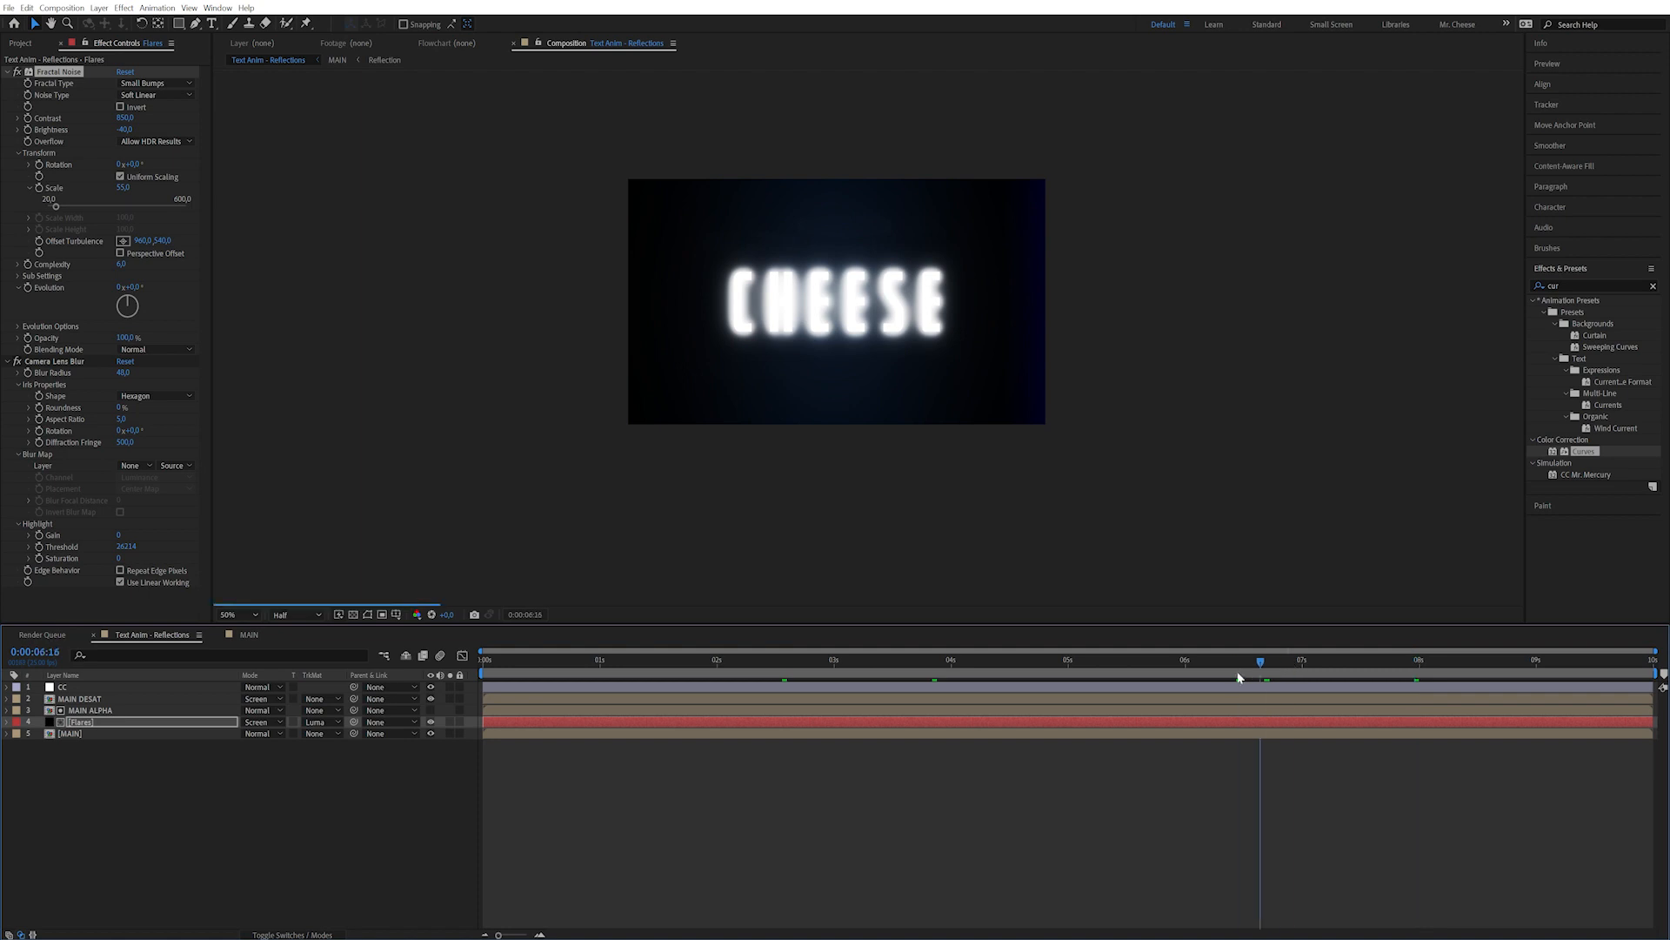
In MAIN, drop the Glow layer's first Glow intensity to 0.3, checking CHEESE at 8:01.
click(248, 635)
click(108, 685)
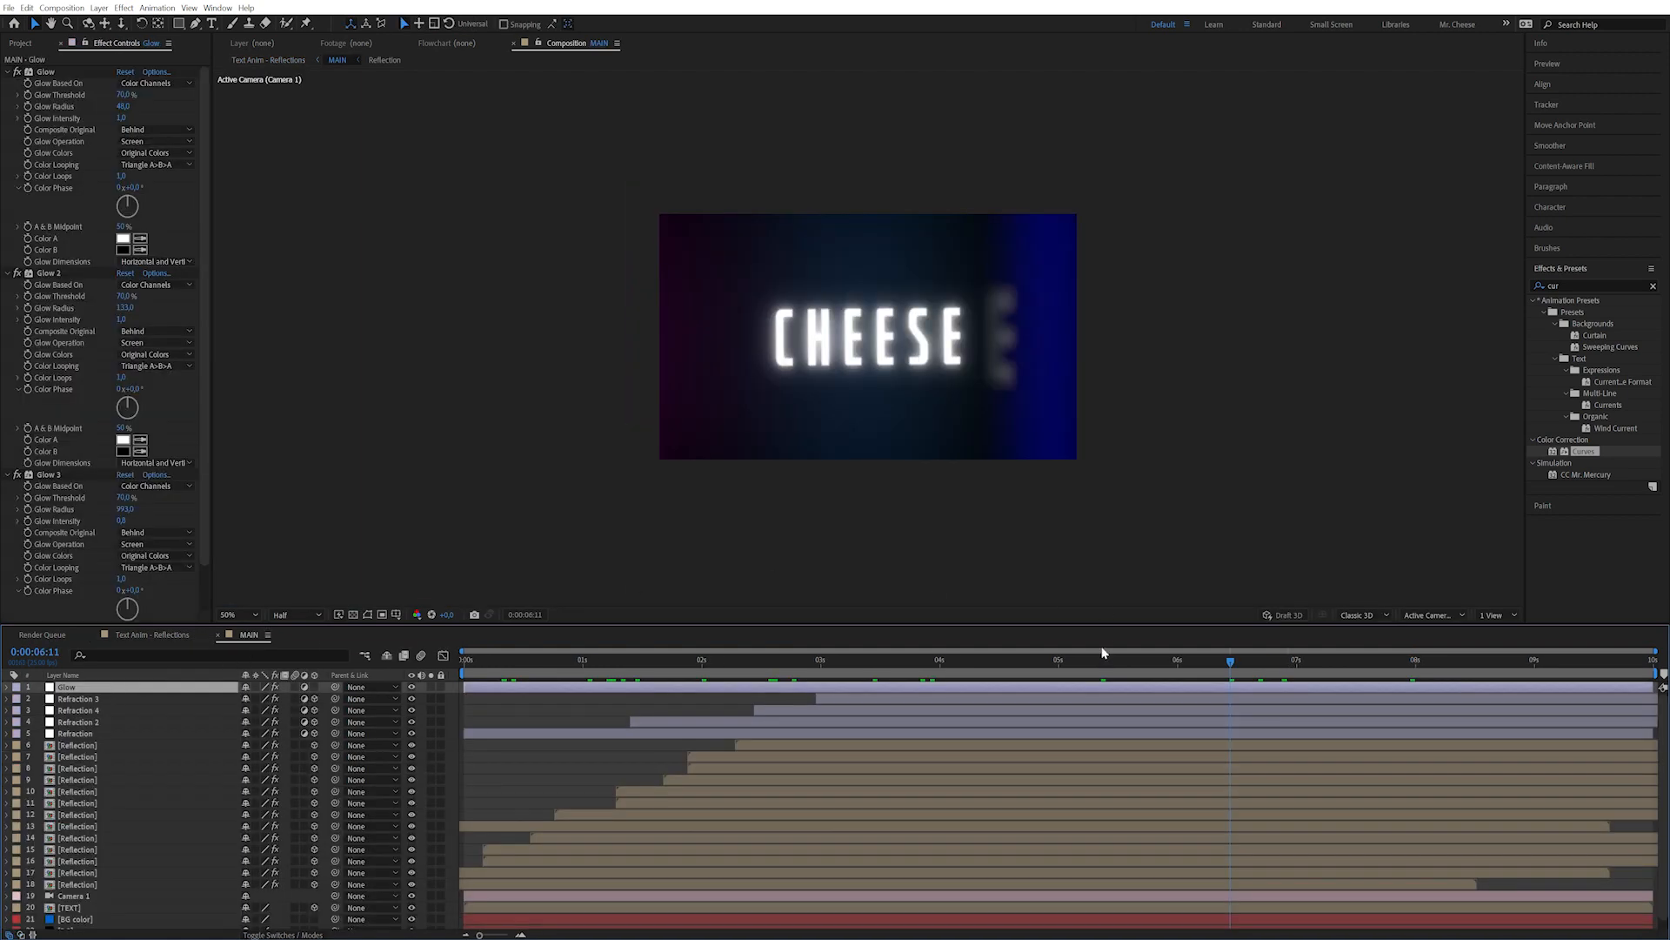
click(1049, 662)
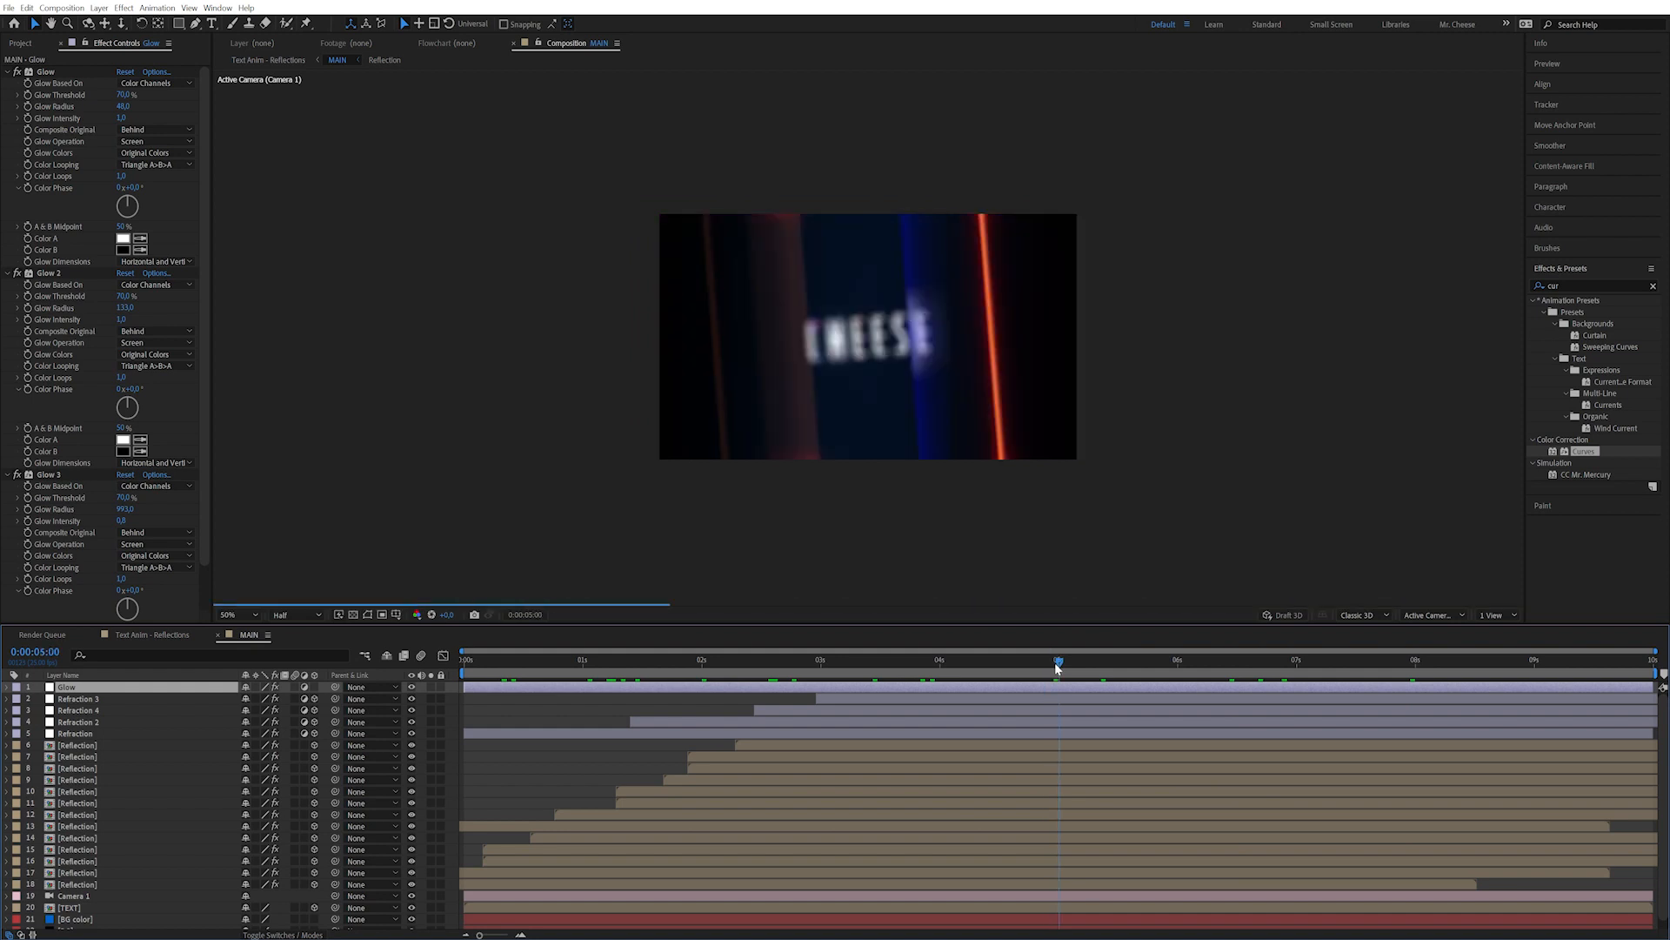
click(32, 115)
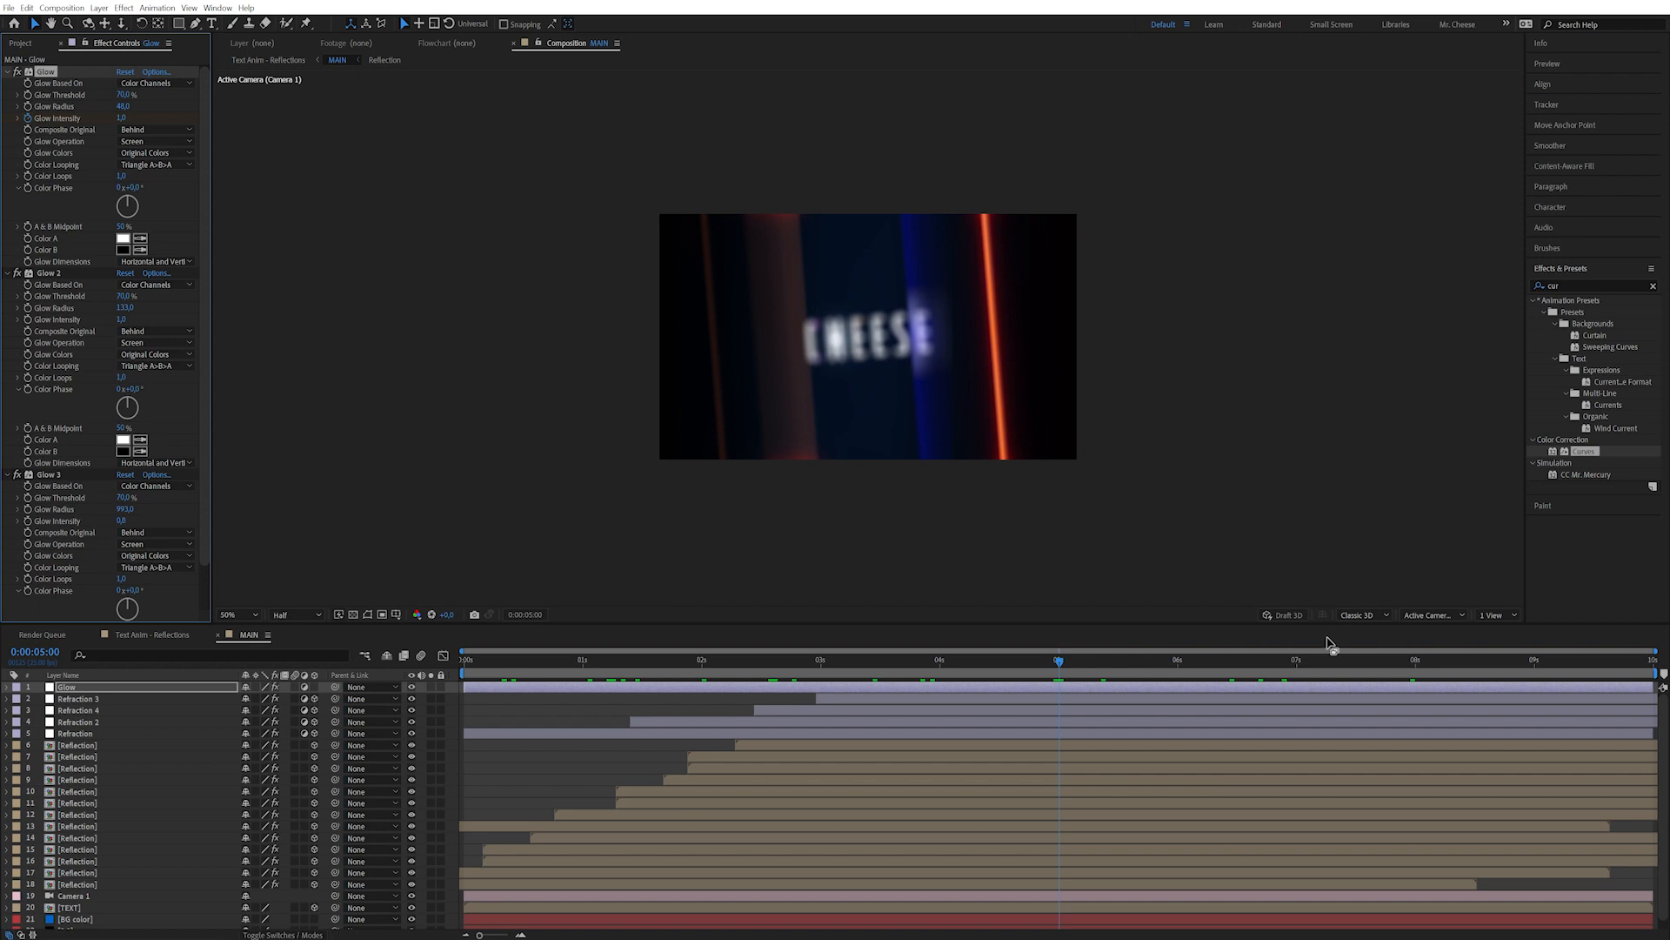
click(1416, 664)
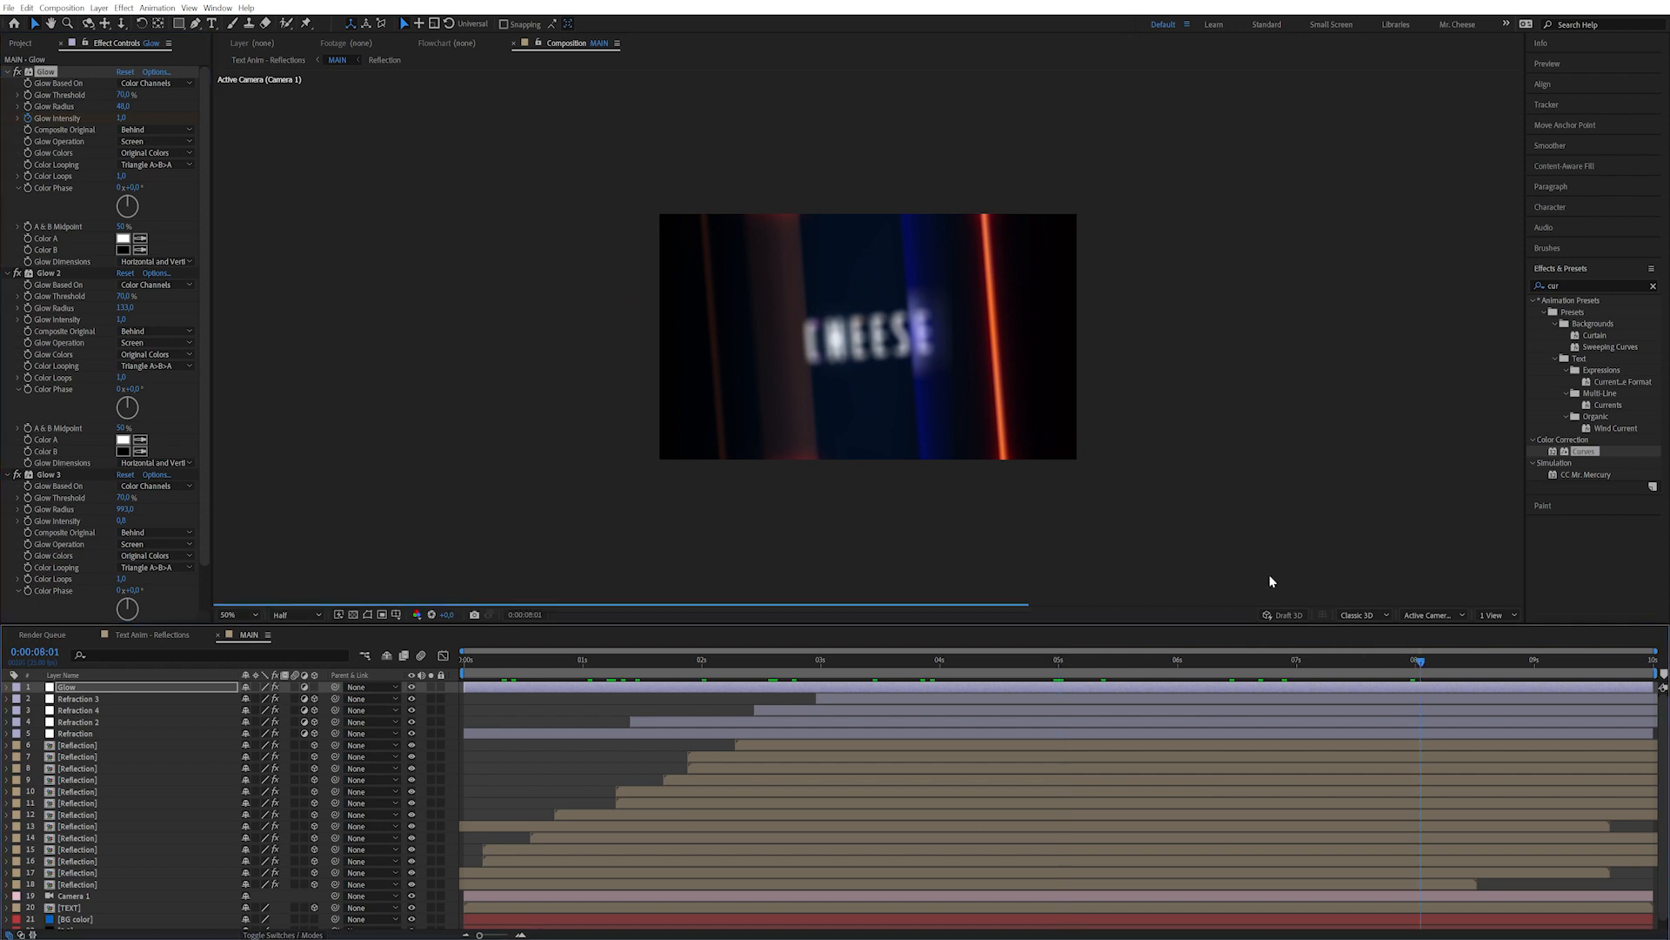
drag(122, 120, 111, 122)
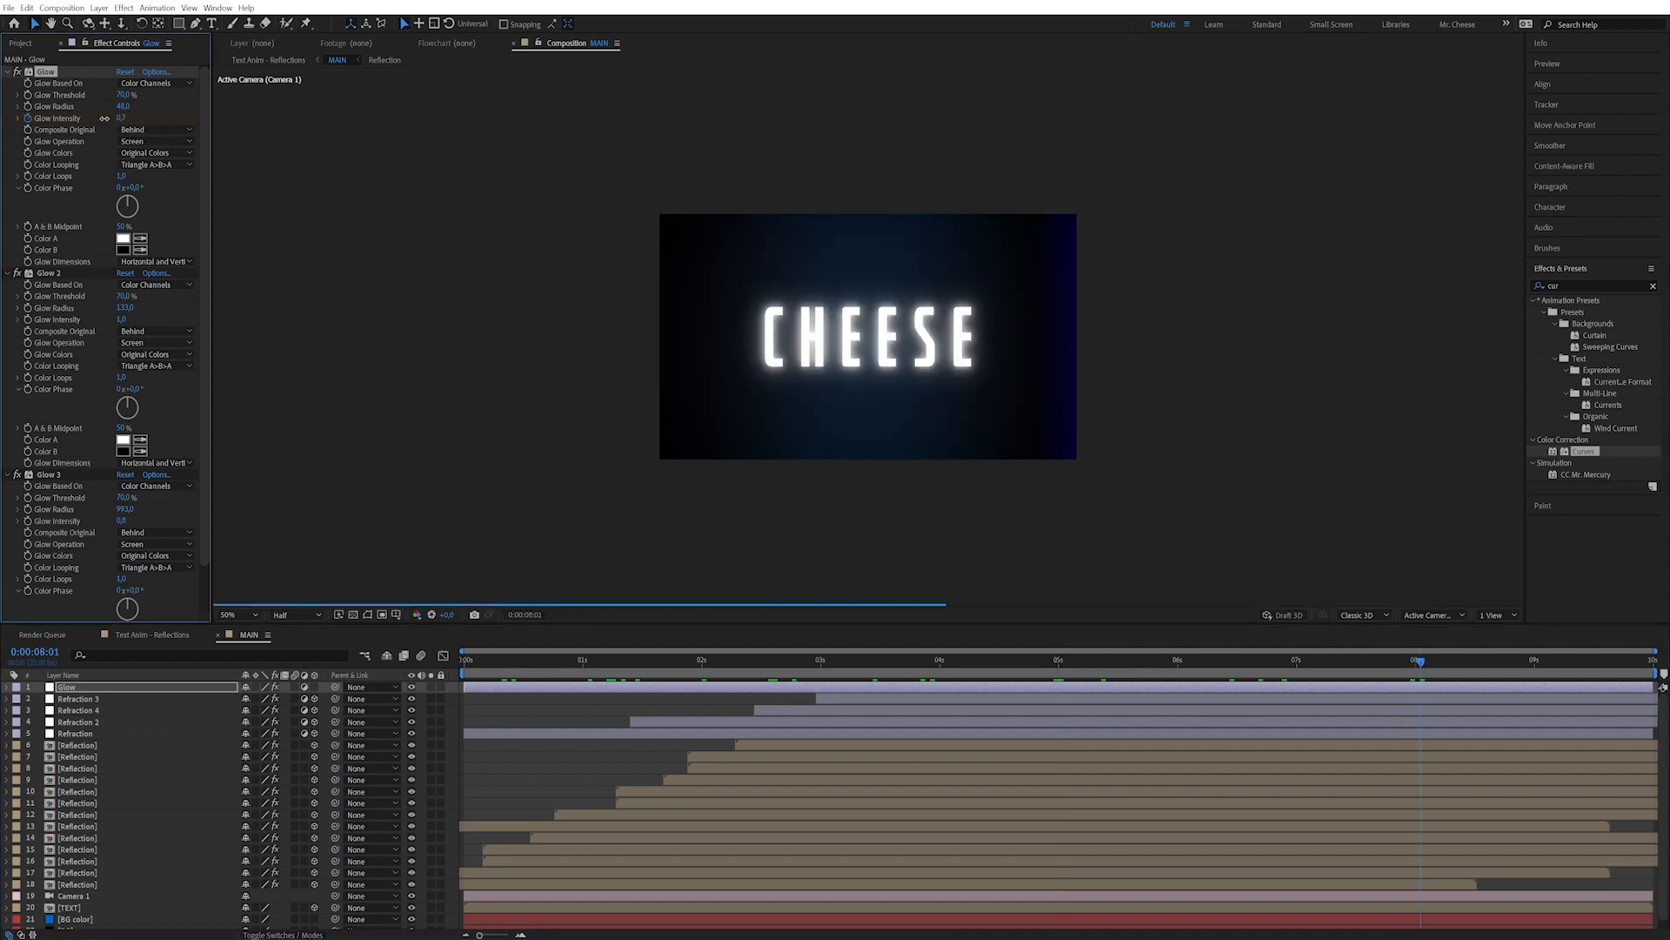